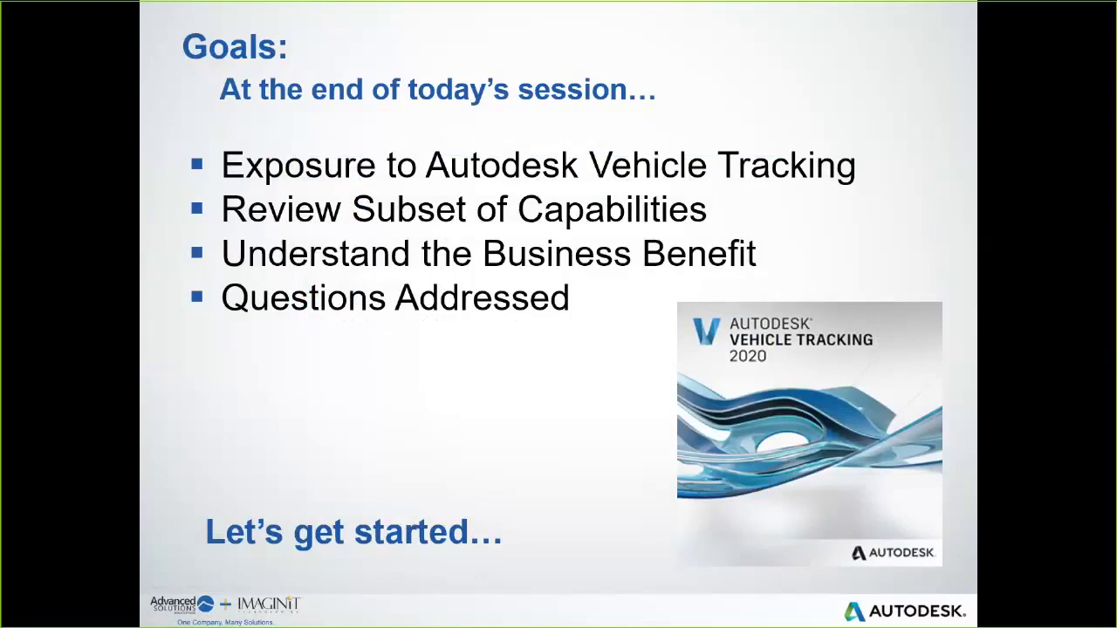
- End the slideshow, switch to Civil 3D with Drawing_01 and close the Panorama event viewer
key("Right")
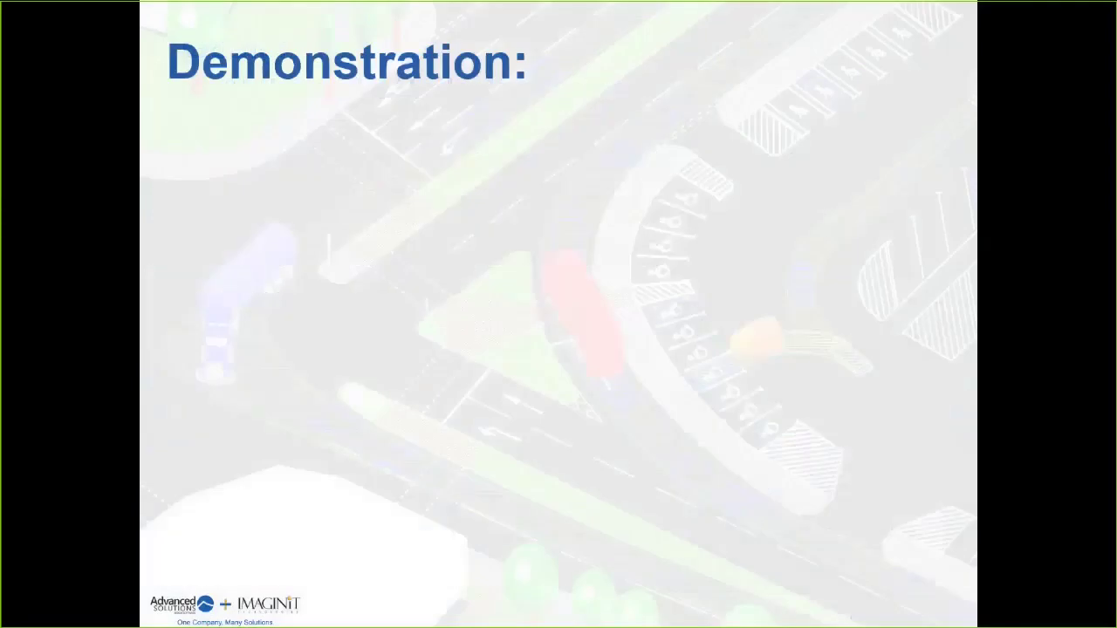
key("Escape")
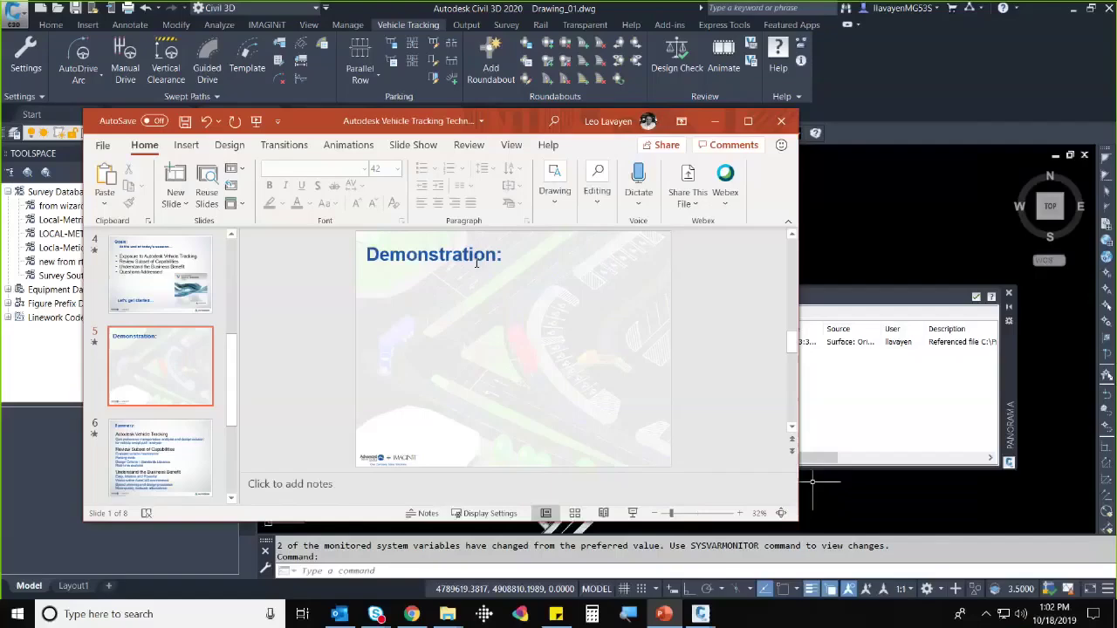
left_click(721, 124)
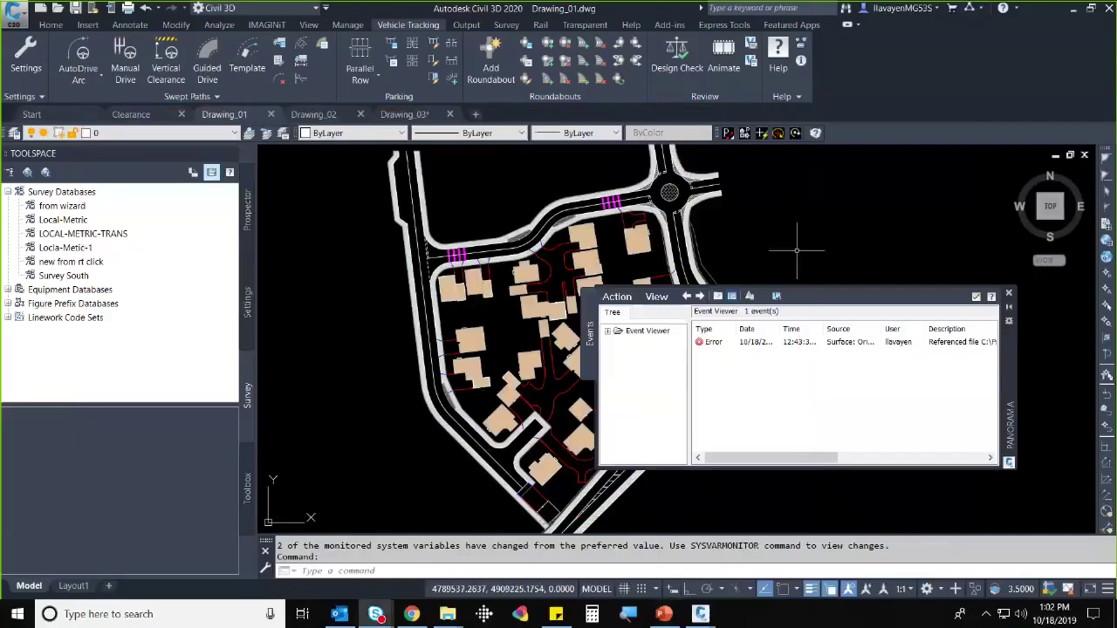
left_click(1009, 294)
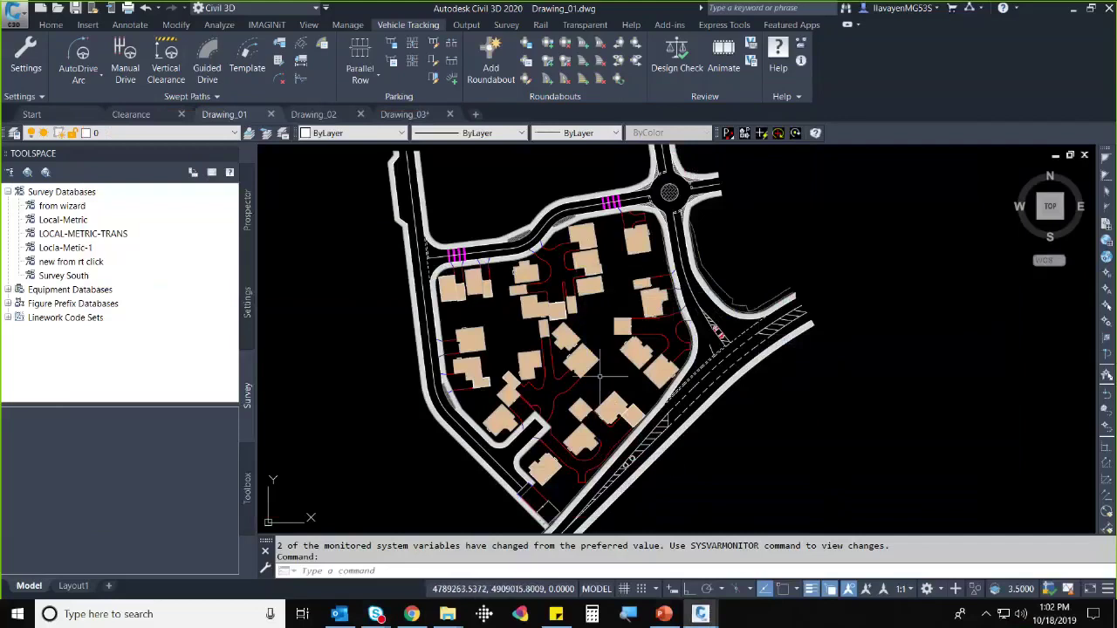
mouse_move(673, 456)
middle_mouse_down()
mouse_move(636, 398)
mouse_move(579, 364)
middle_mouse_up()
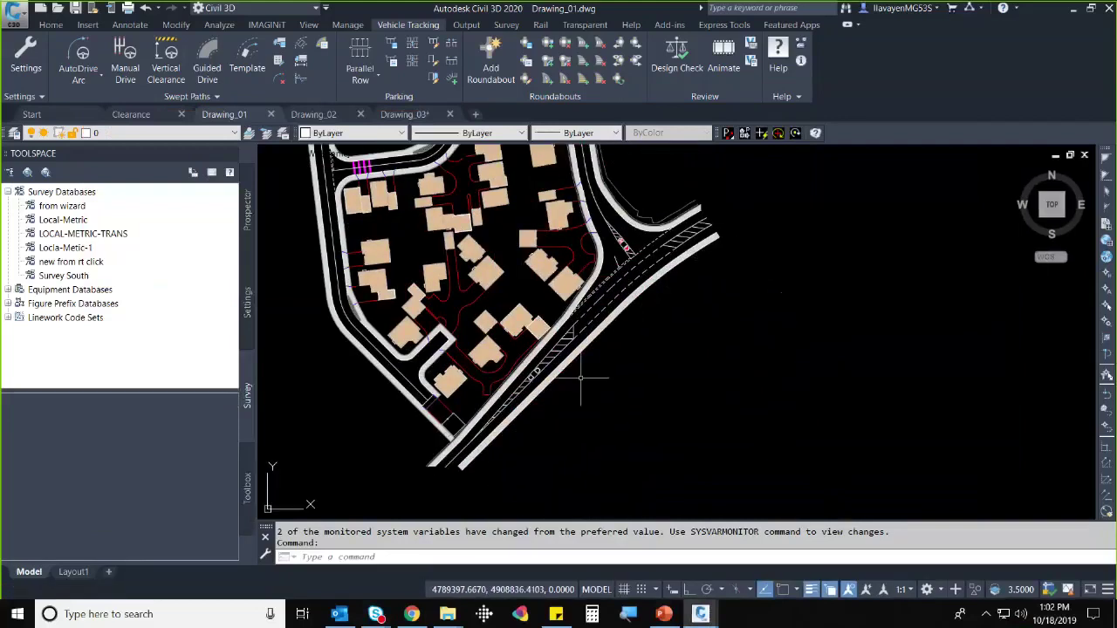
- Open the Autodesk Desktop App and examine the available Civil 3D updates
key("super")
type("a")
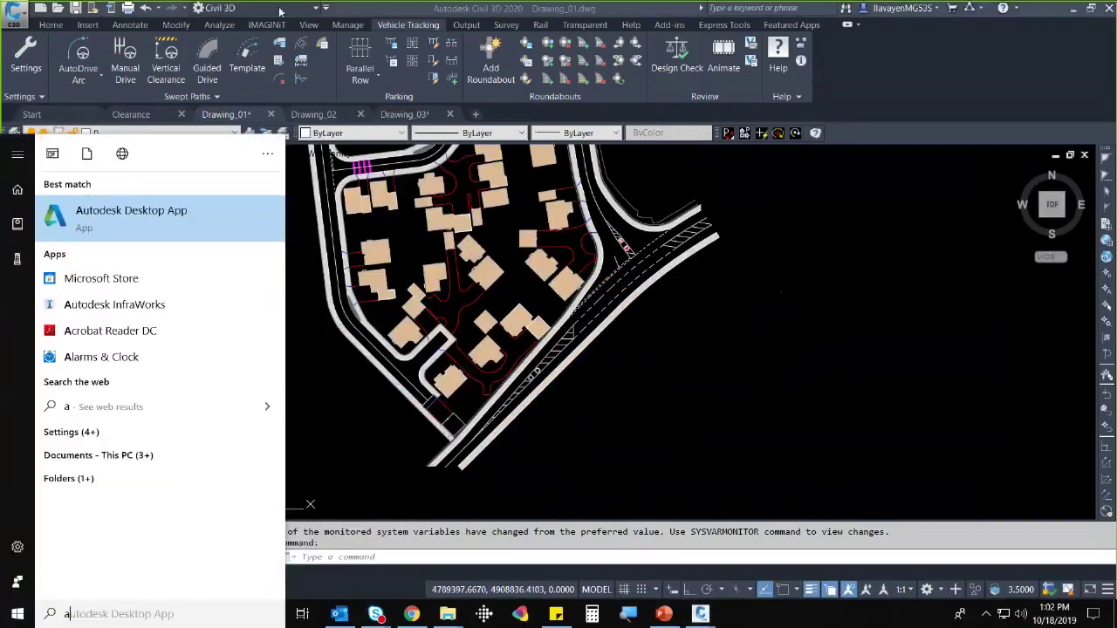
left_click(168, 233)
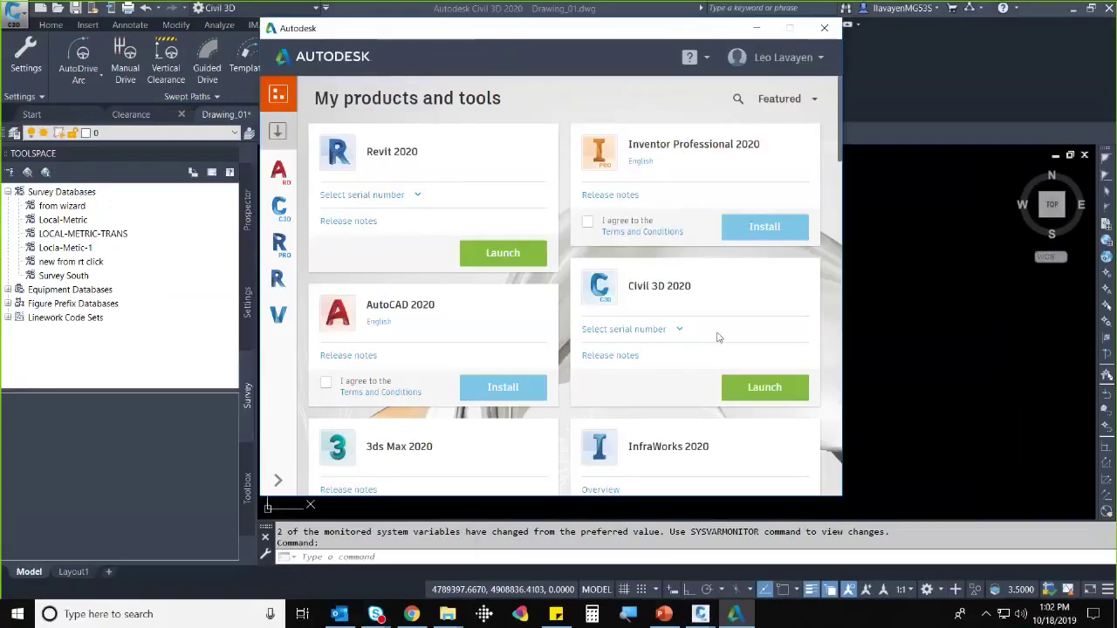
left_click(285, 209)
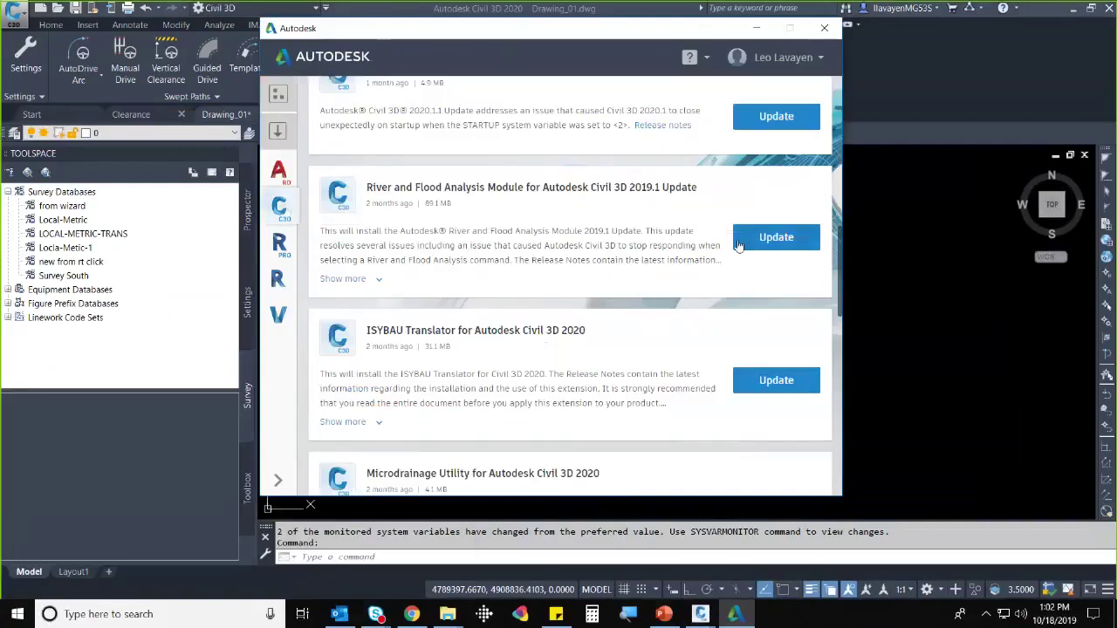
scroll(731, 246, "up", 3)
scroll(731, 246, "up", 3)
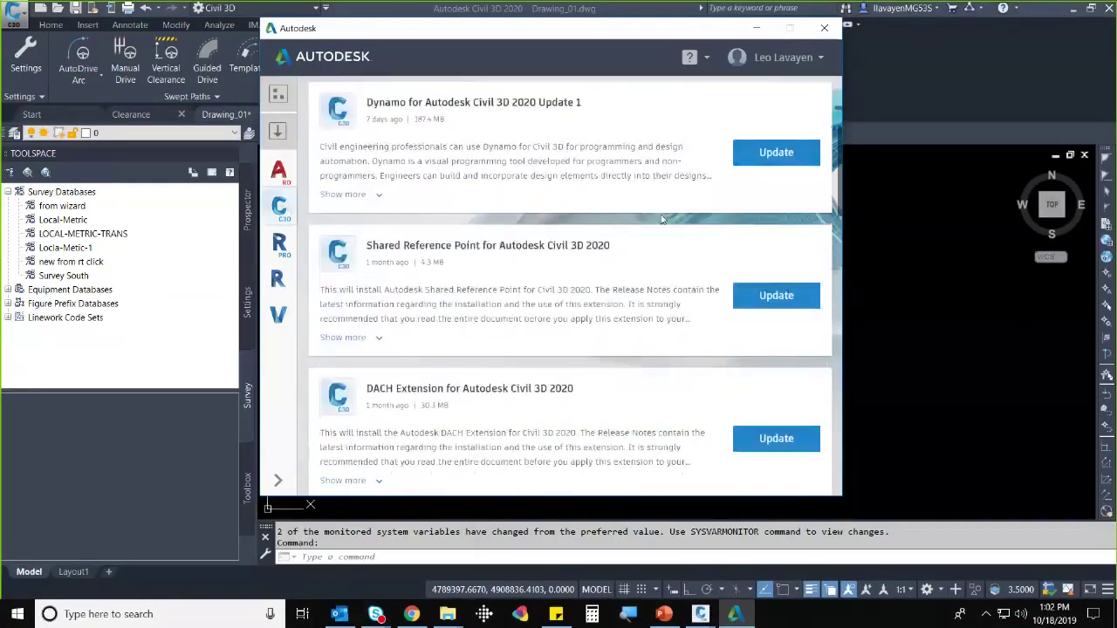
scroll(661, 218, "up", 3)
scroll(662, 218, "down", 3)
- Review the Vehicle Tracking 2020 entry and the 2018.3 and 2019.1 updates, and minimize the Autodesk Desktop App
left_click(278, 316)
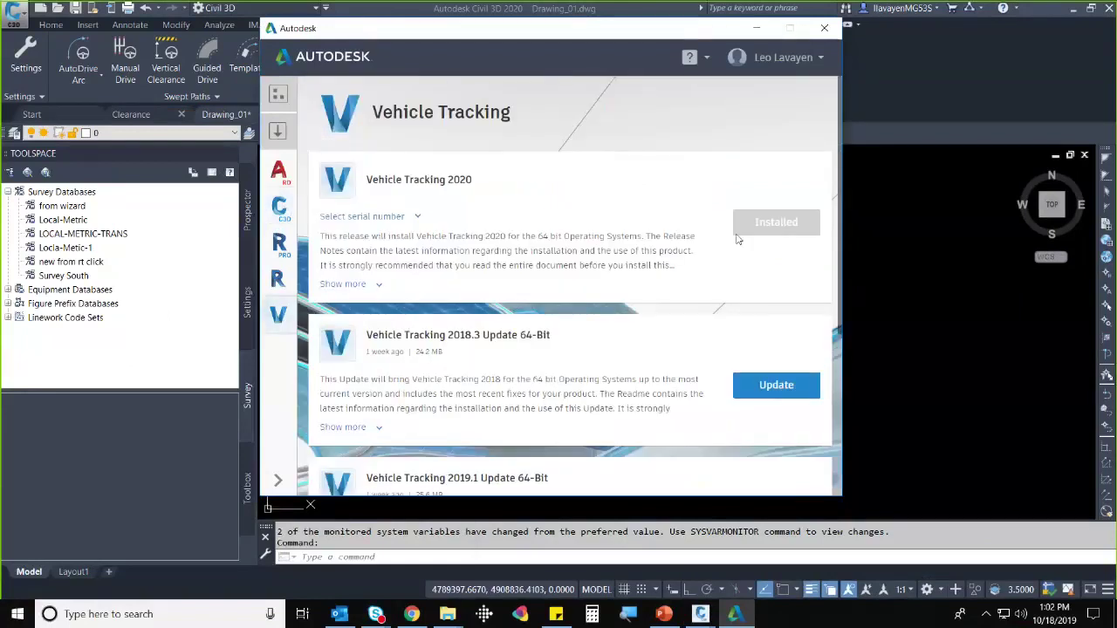
scroll(772, 239, "down", 2)
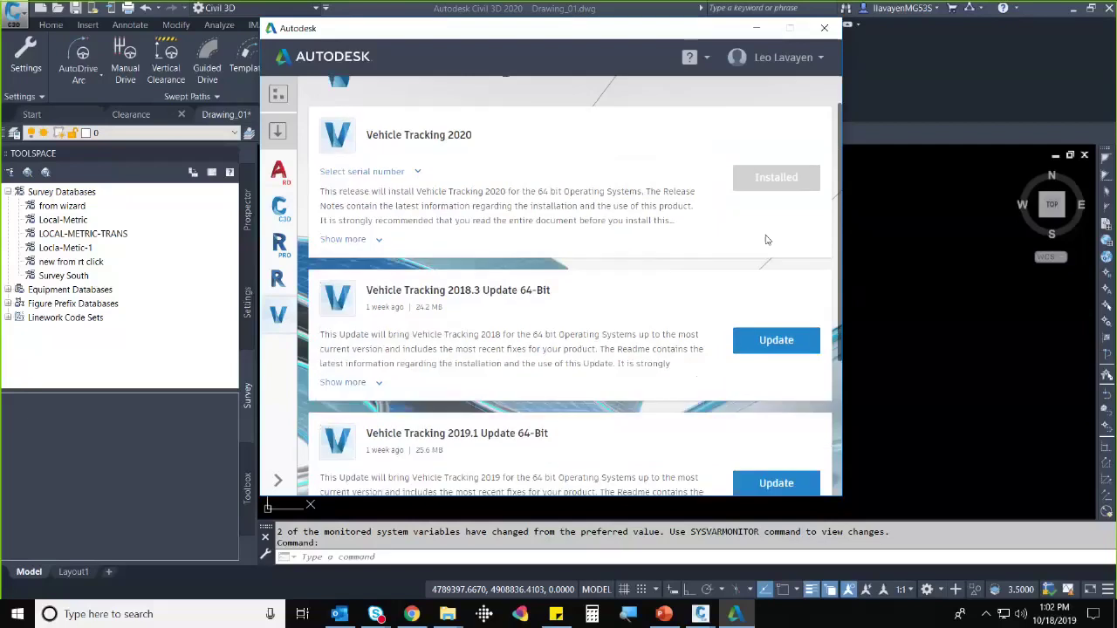
scroll(663, 291, "down", 2)
scroll(663, 293, "up", 3)
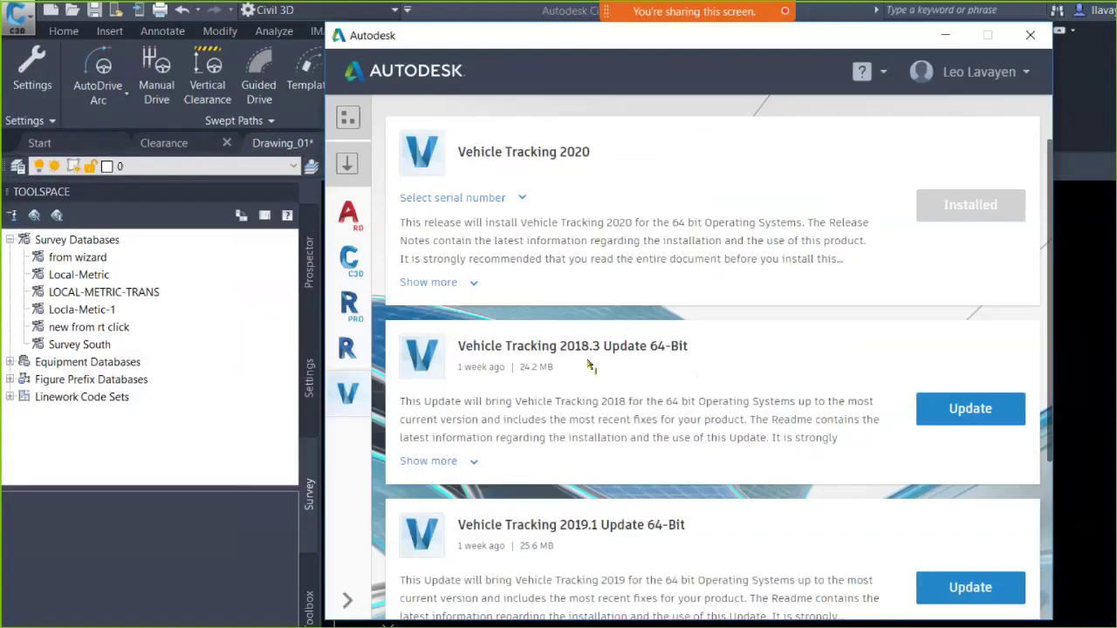
left_click_drag(468, 286, 508, 284)
mouse_move(636, 358)
left_mouse_down()
mouse_move(551, 321)
mouse_move(598, 369)
left_mouse_up()
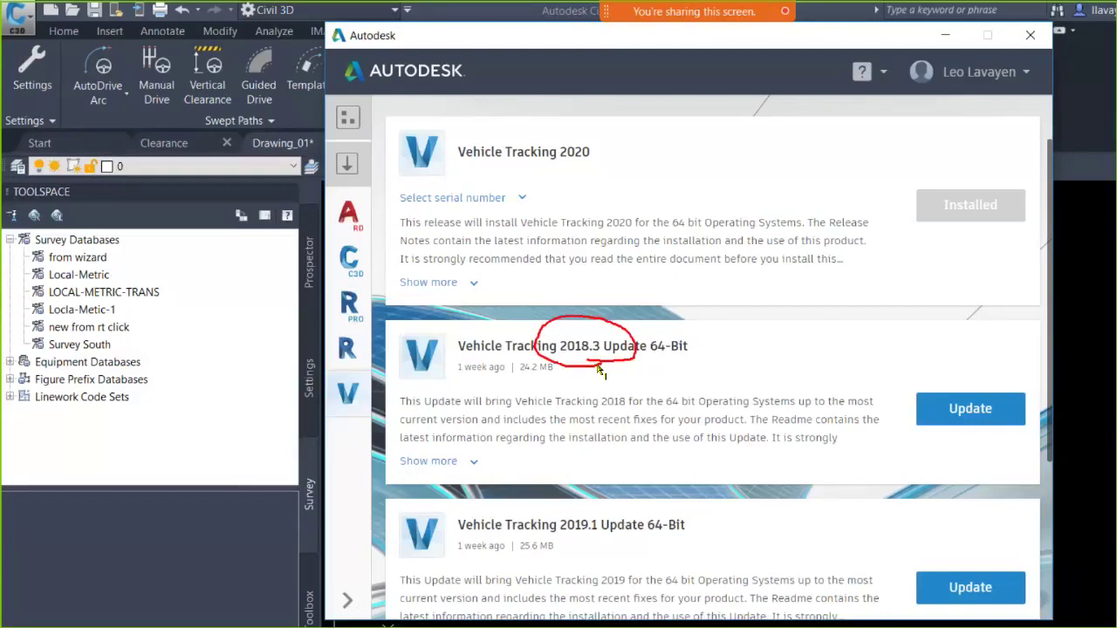
left_click_drag(596, 146, 632, 128)
left_click_drag(587, 366, 635, 365)
key("Escape")
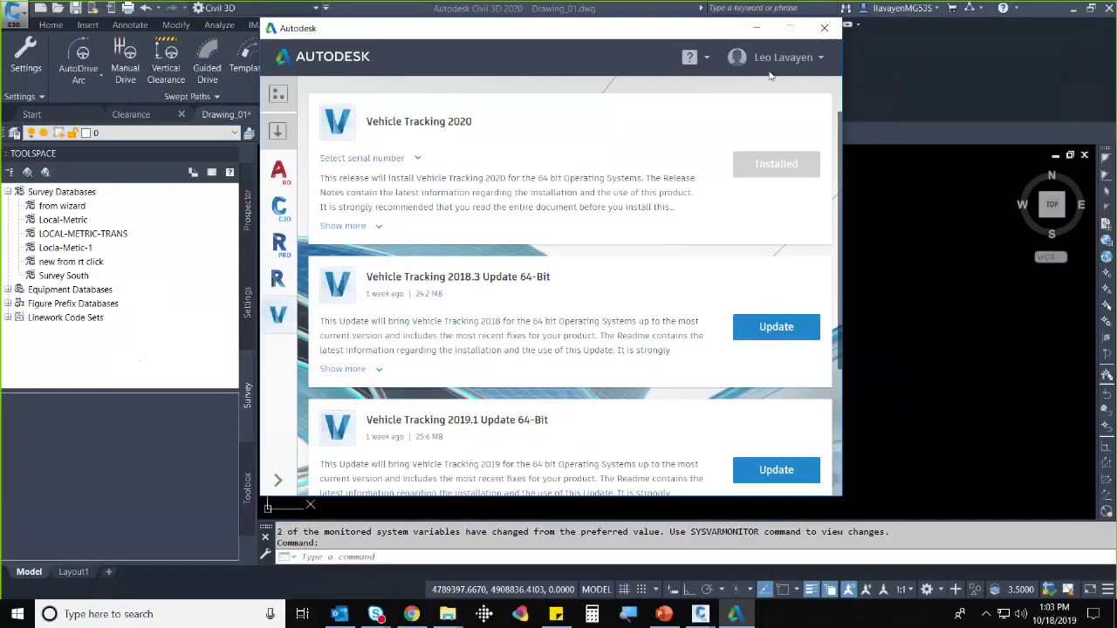
left_click(755, 31)
- Bring up the Vehicle Tracking tools and reorder their ribbon tab to sit between IMAGINiT and View
left_click(789, 24)
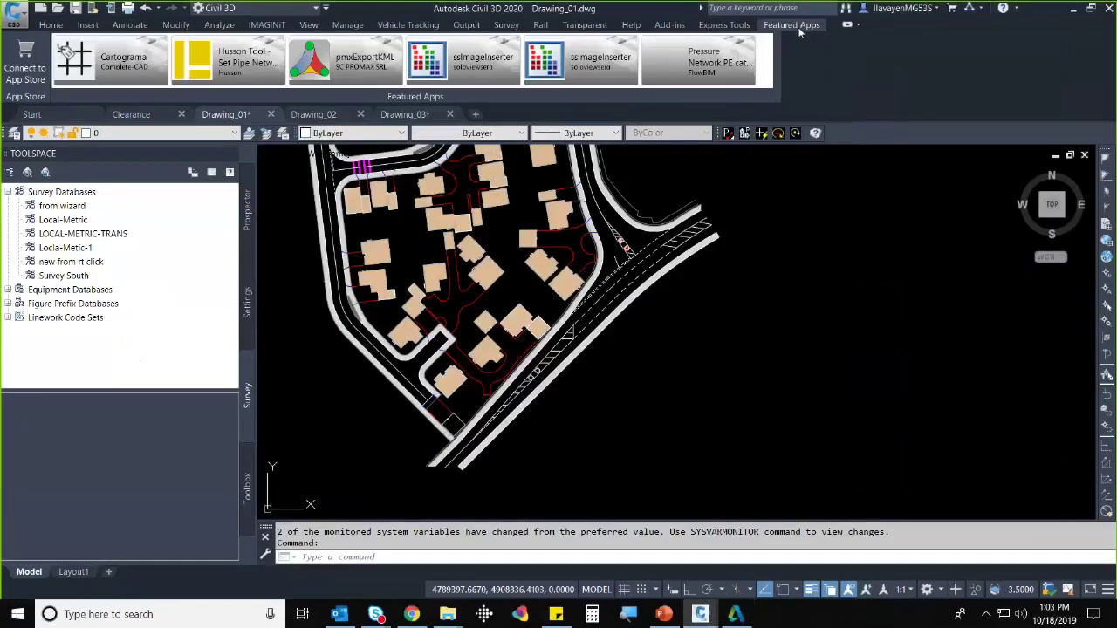
left_click(726, 25)
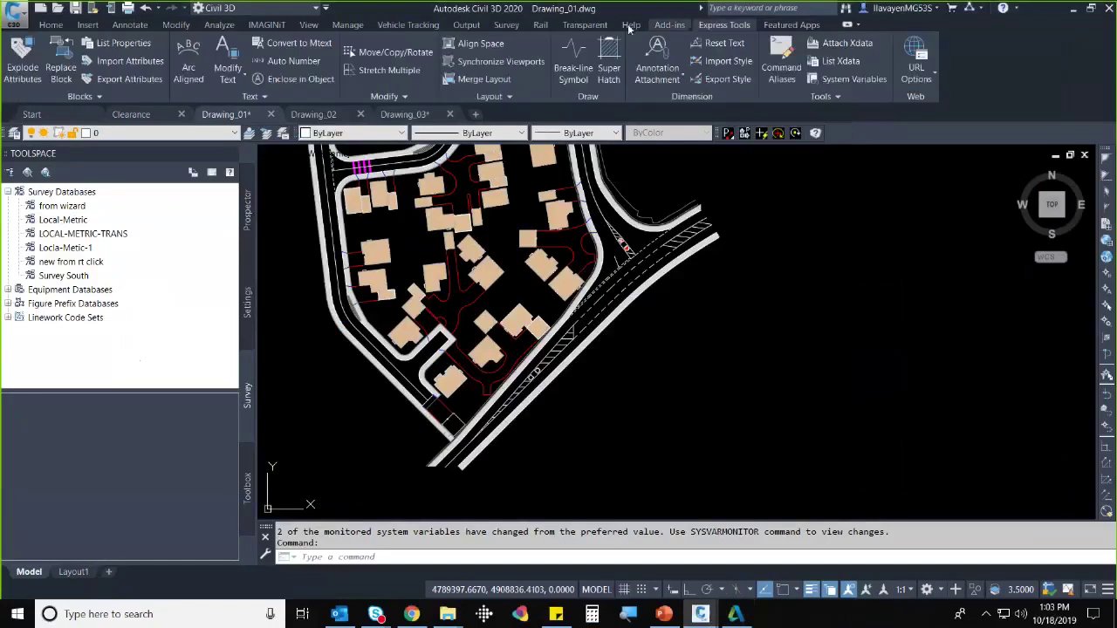
left_click(403, 25)
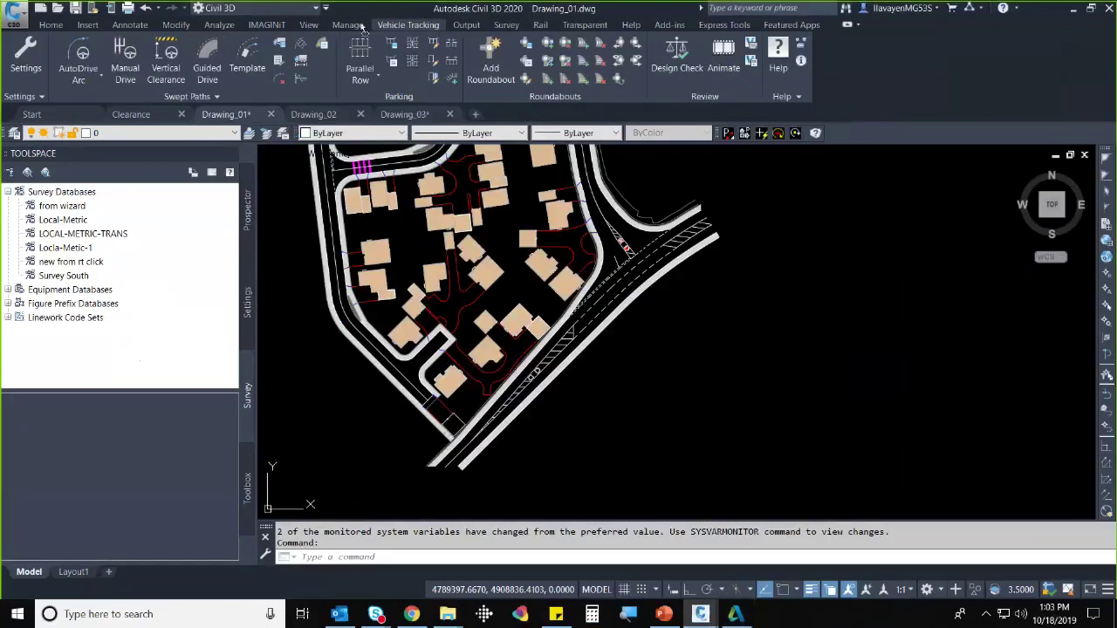
left_click_drag(406, 25, 307, 29)
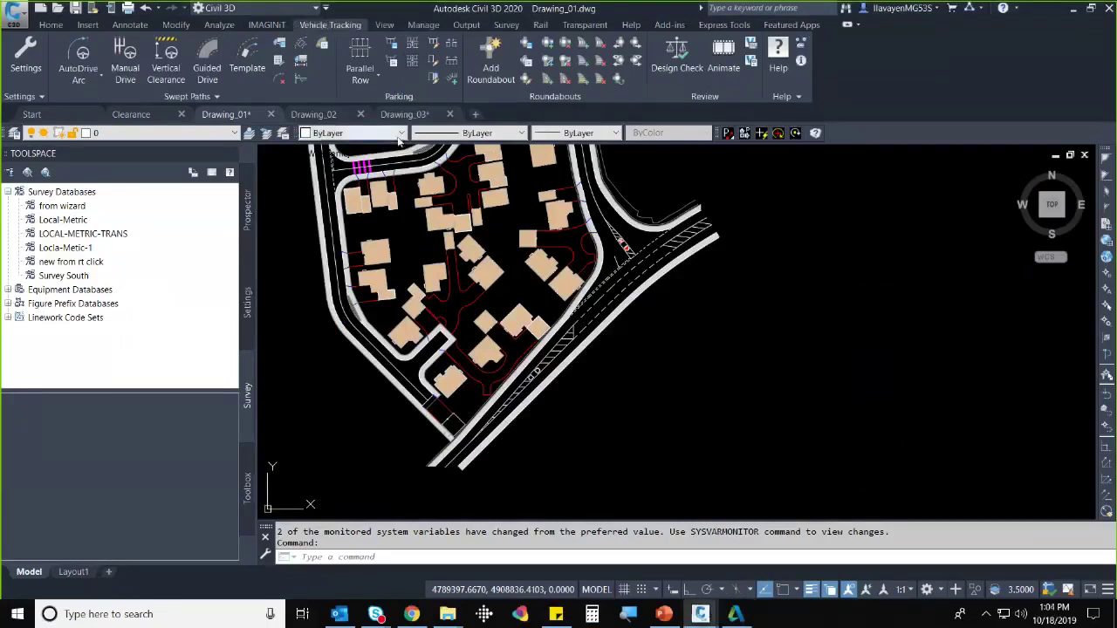
- Check the list of shown ribbon tabs for the Vehicle Tracking entry and close it without changes
right_click(334, 83)
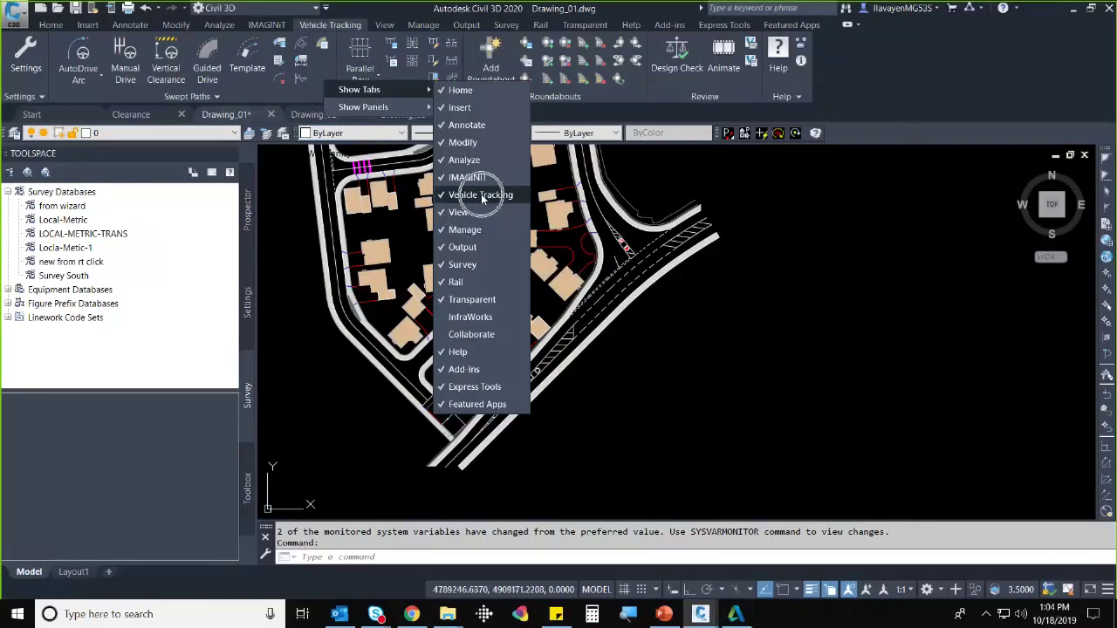
key("Escape")
key("Escape")
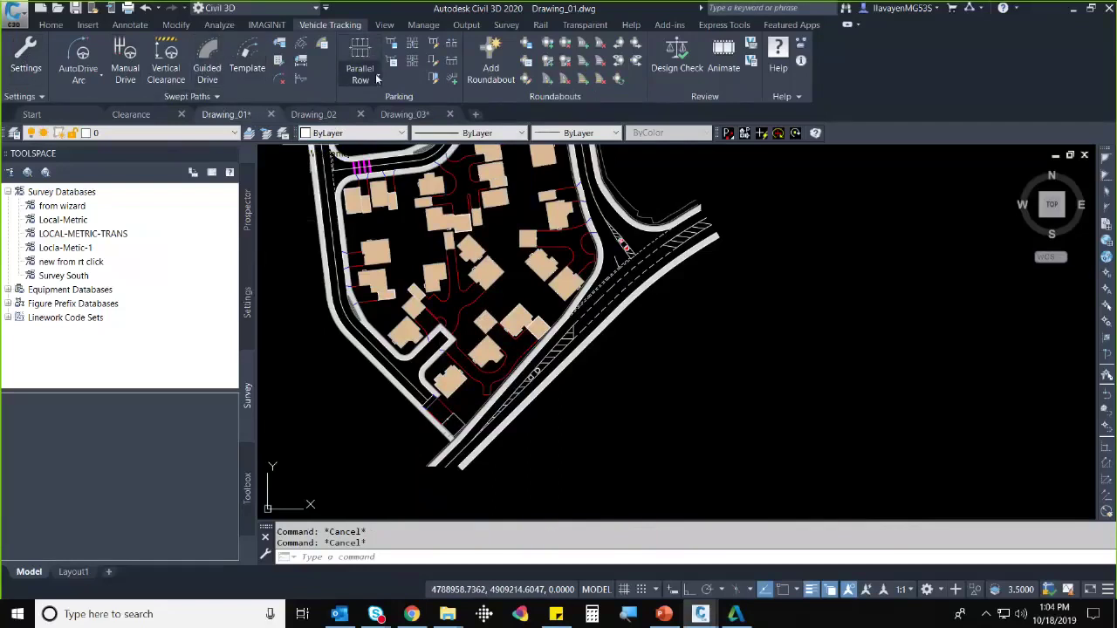
- Start the Vehicle Tracking settings wizard, keep the default scale and units, and review the advanced turn spiral settings
left_click(26, 56)
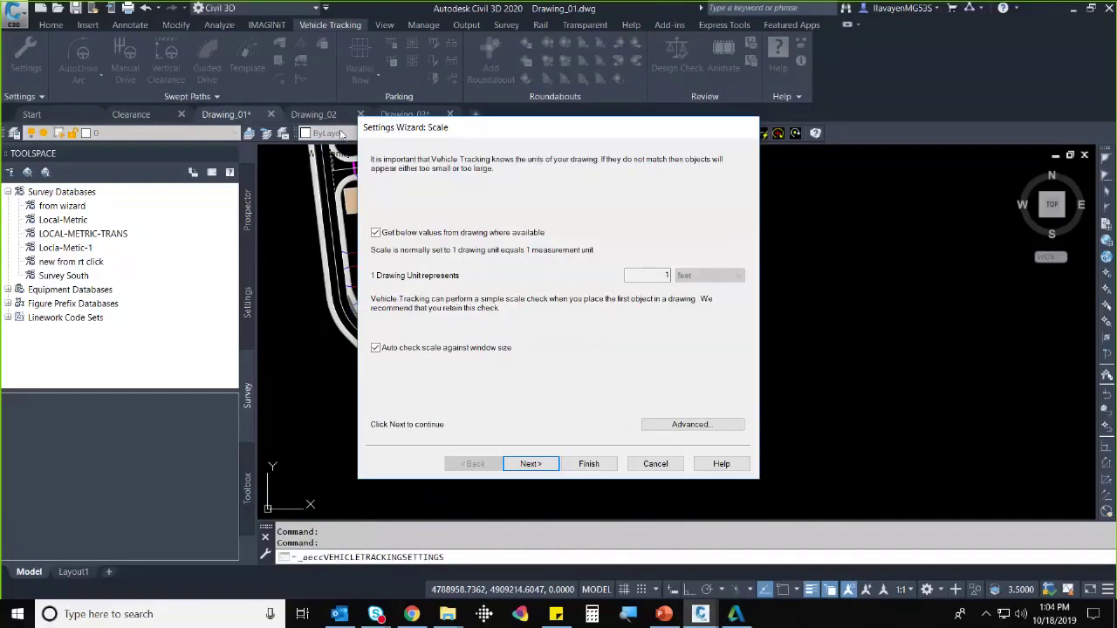
left_click(450, 465)
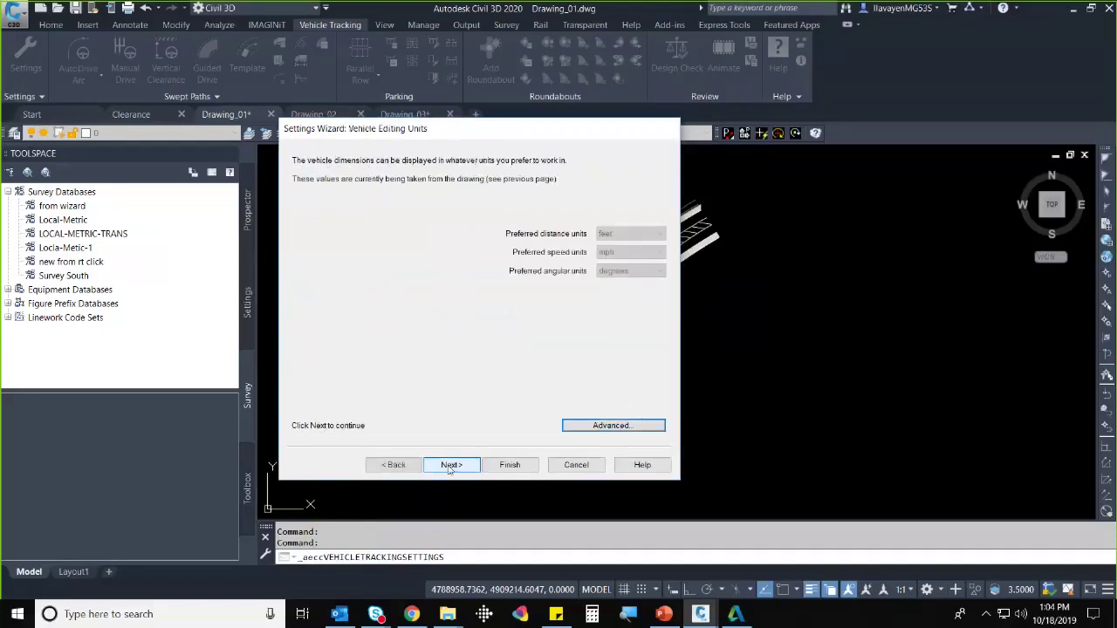
left_click(450, 464)
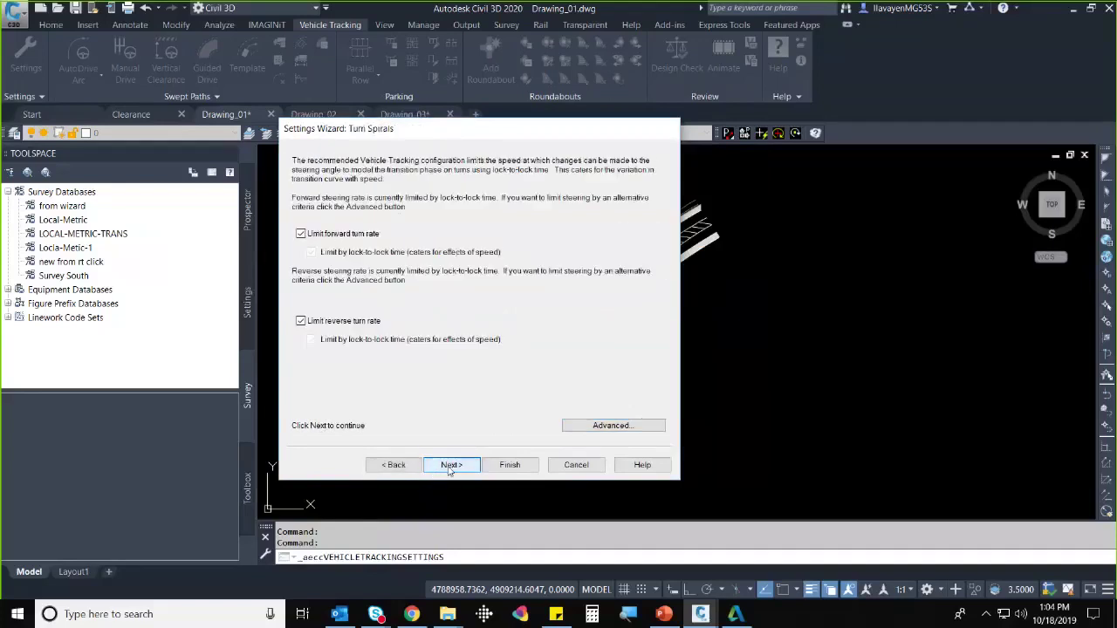
left_click(451, 464)
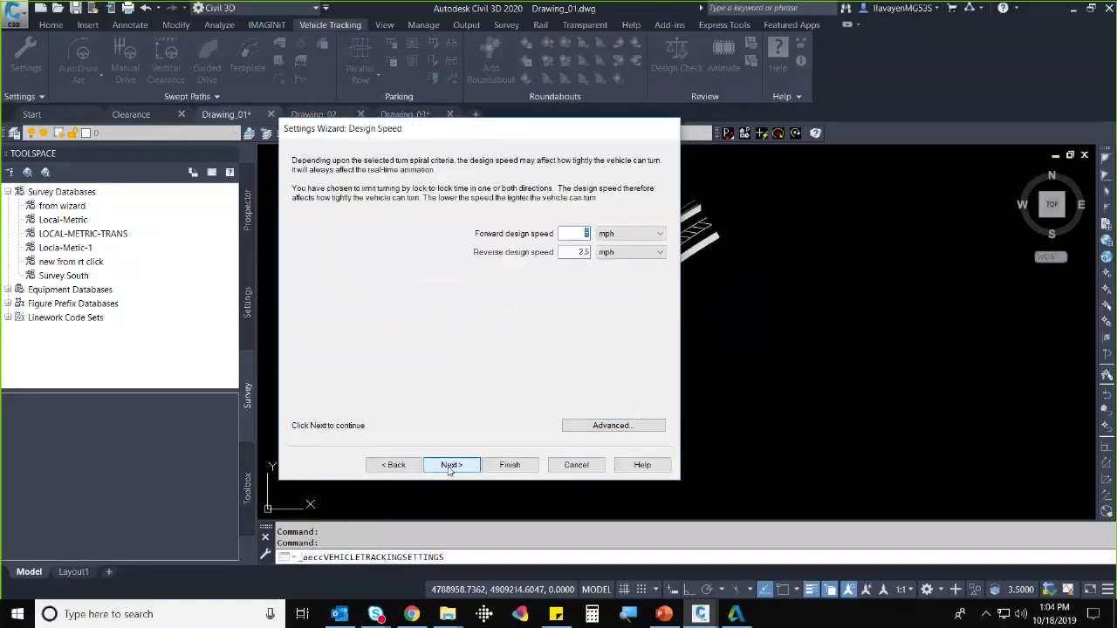
left_click(419, 467)
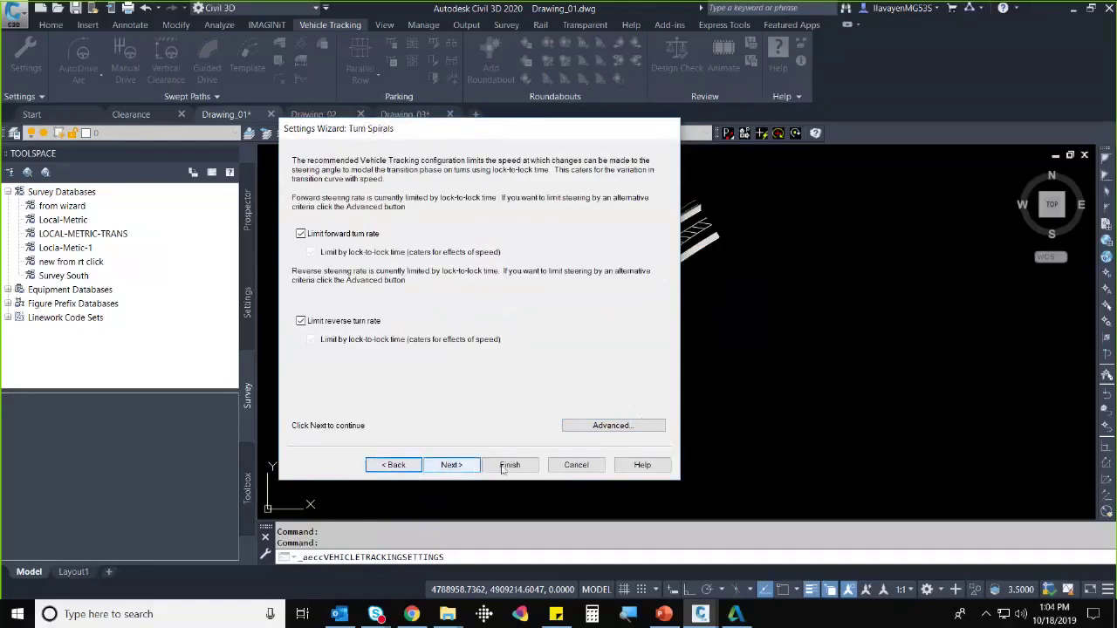
left_click(610, 426)
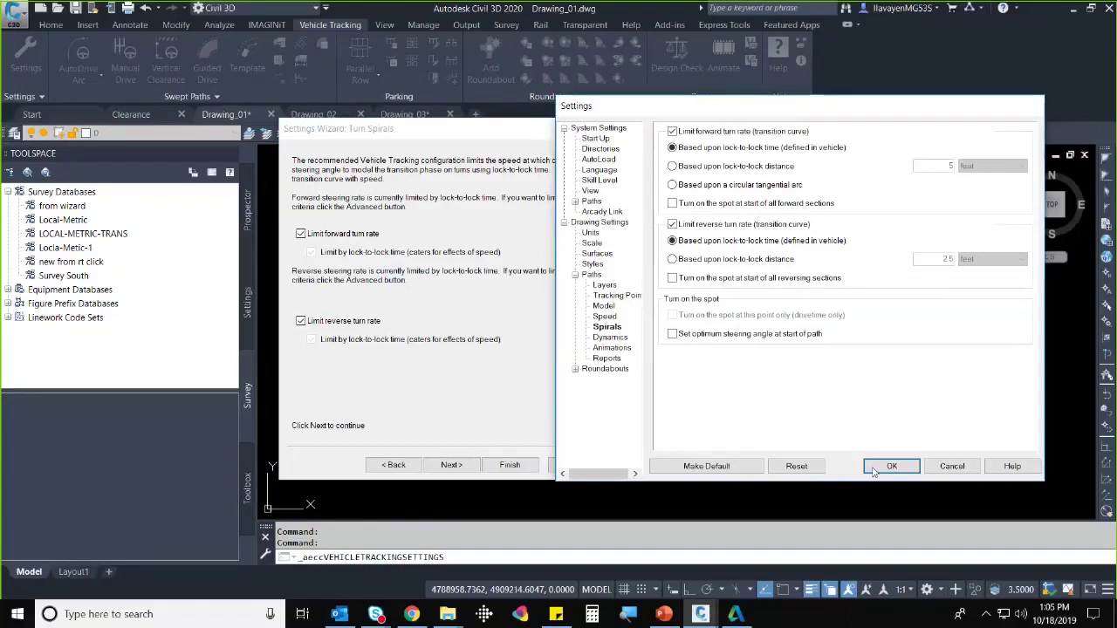
left_click(952, 466)
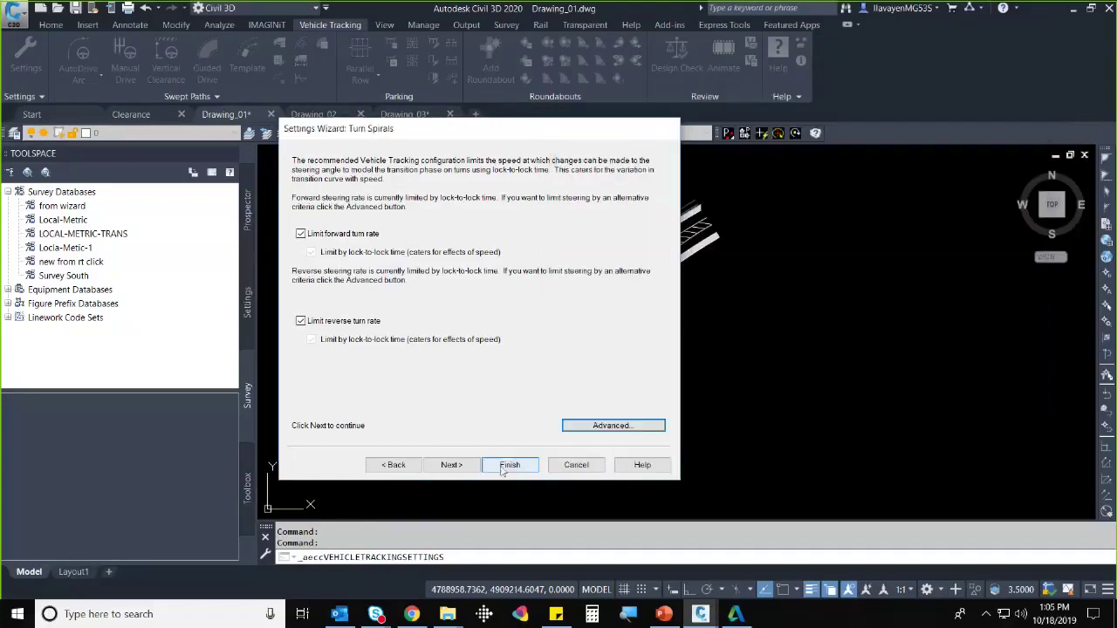
- Review the advanced speed settings, keep design speeds of 5 mph forward and 2.5 mph reverse, and continue to the steering limits
left_click(452, 465)
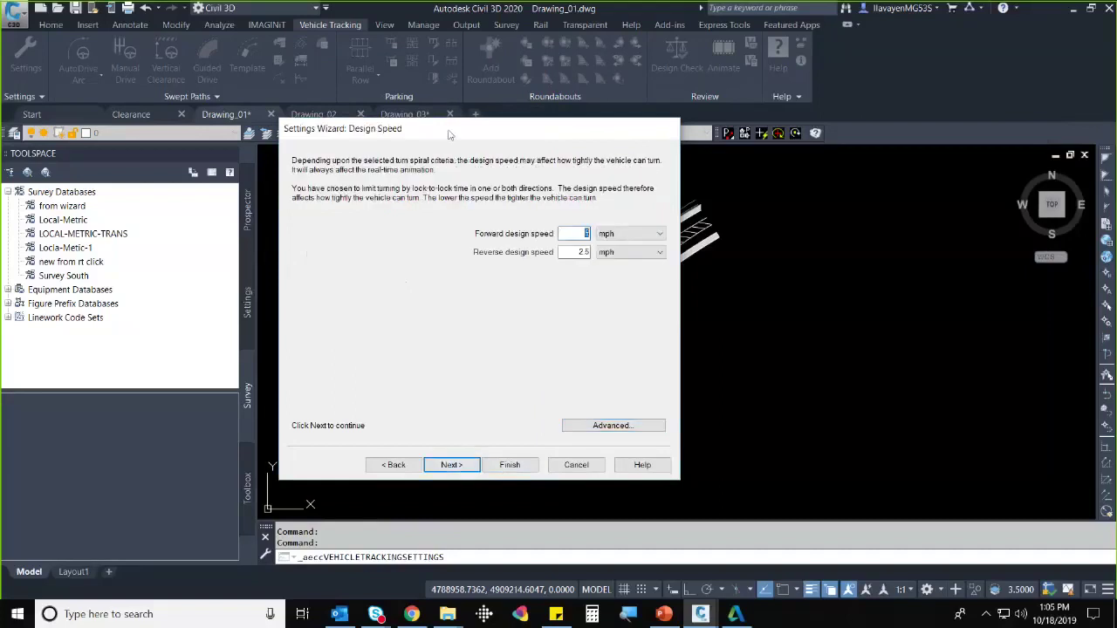
left_click_drag(449, 134, 402, 119)
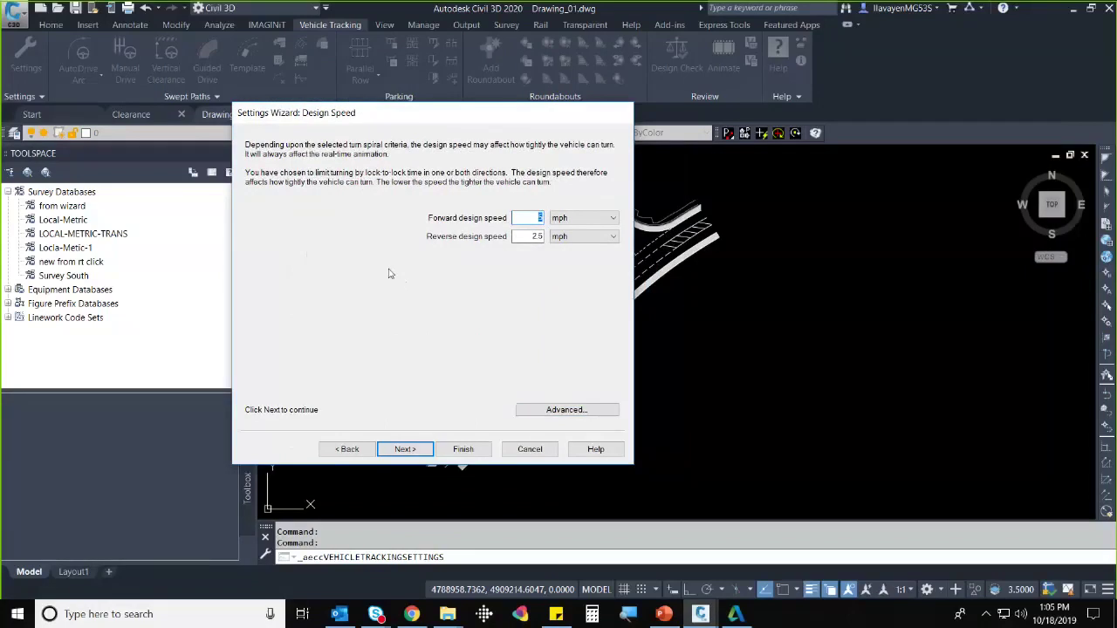
left_click(558, 411)
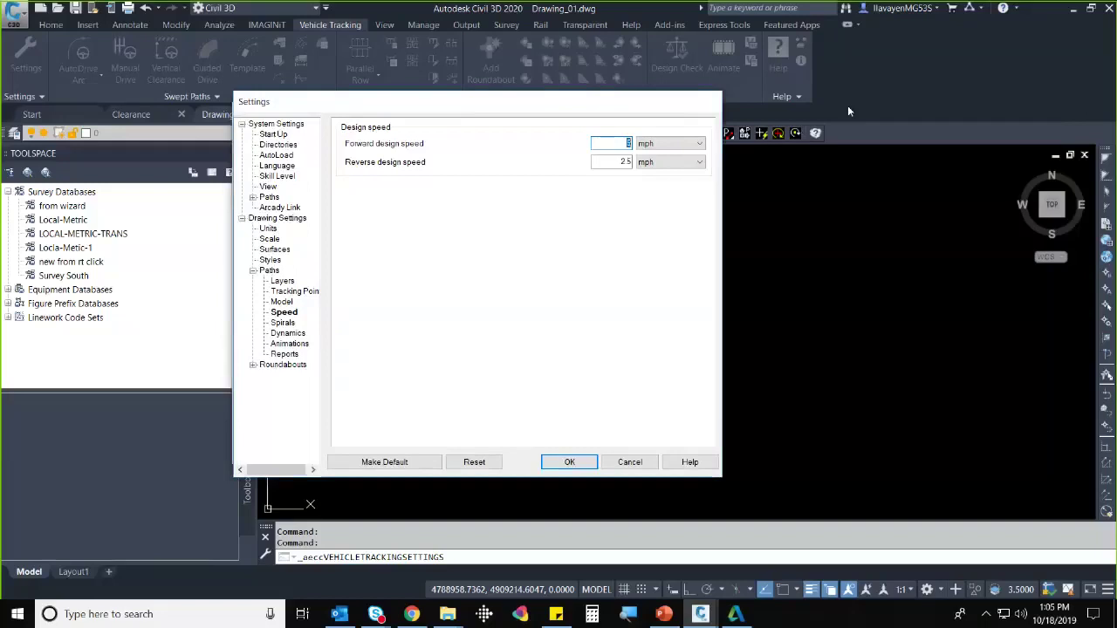
left_click_drag(458, 102, 847, 105)
left_click(673, 315)
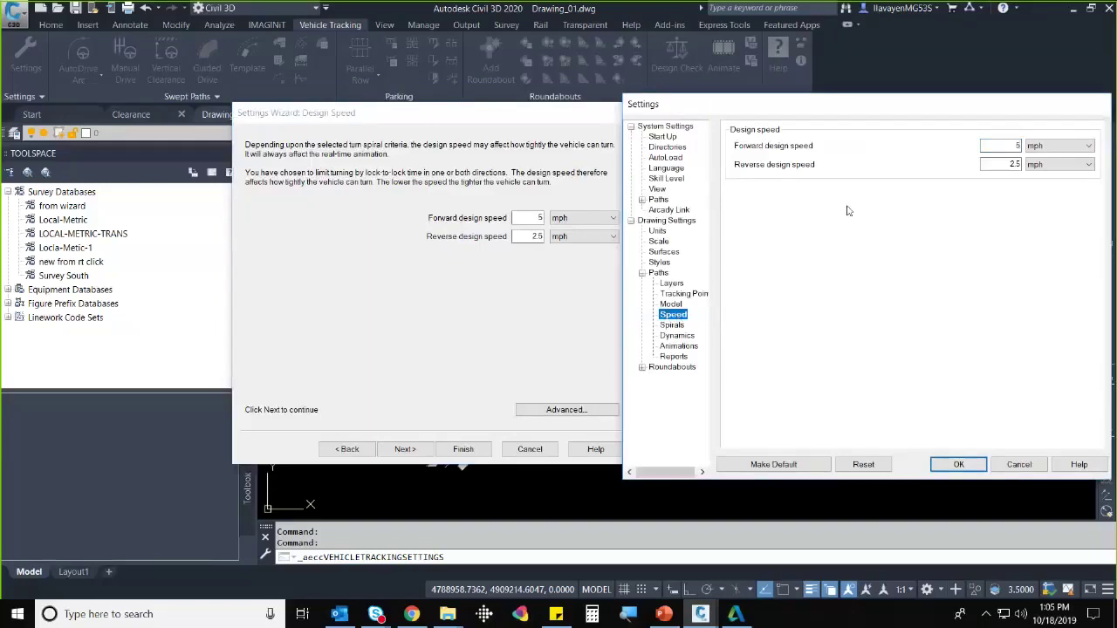
left_click_drag(823, 105, 704, 213)
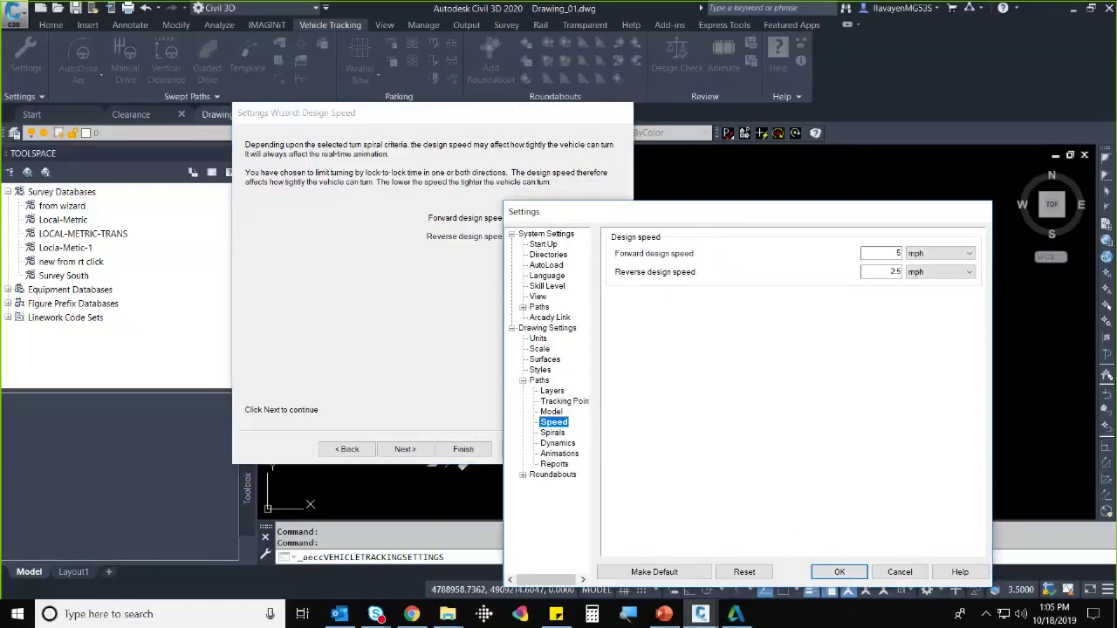
left_click(902, 573)
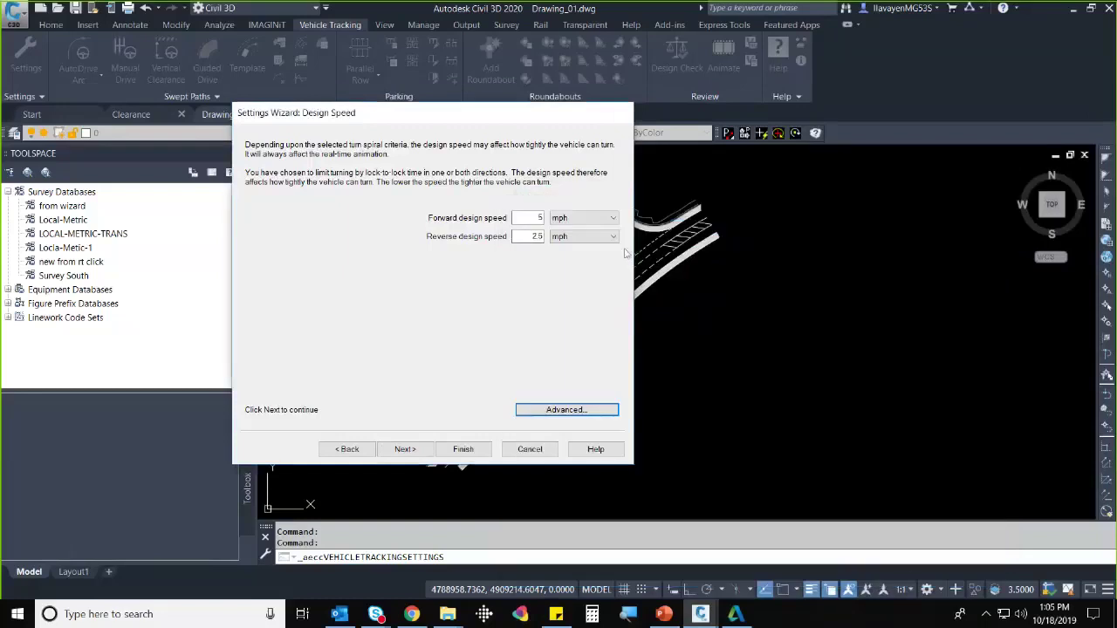
double_click(534, 217)
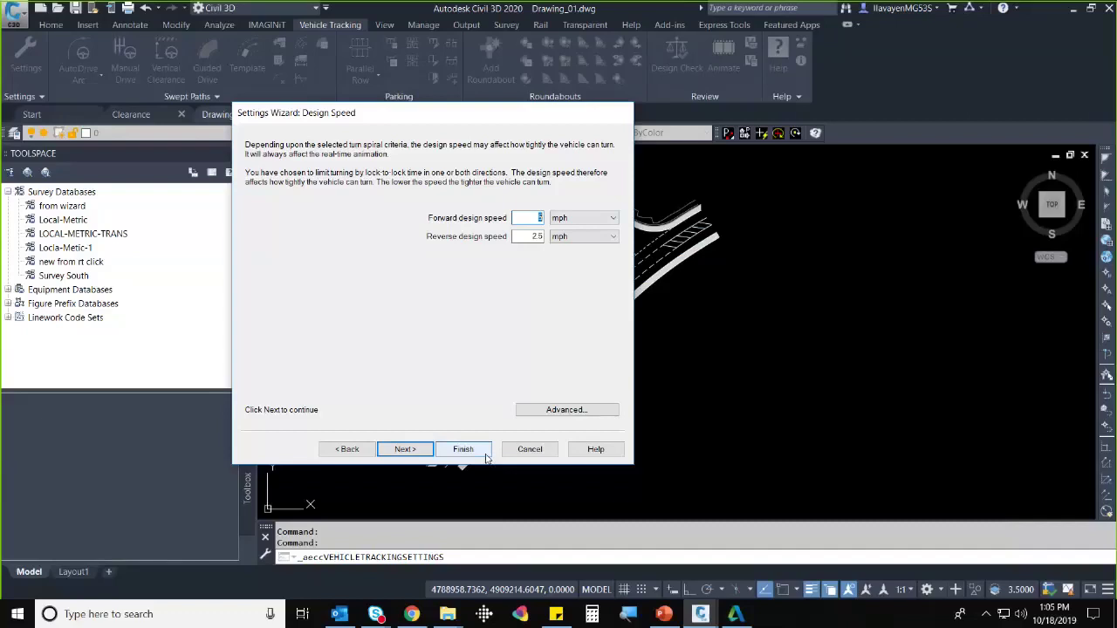
left_click(404, 449)
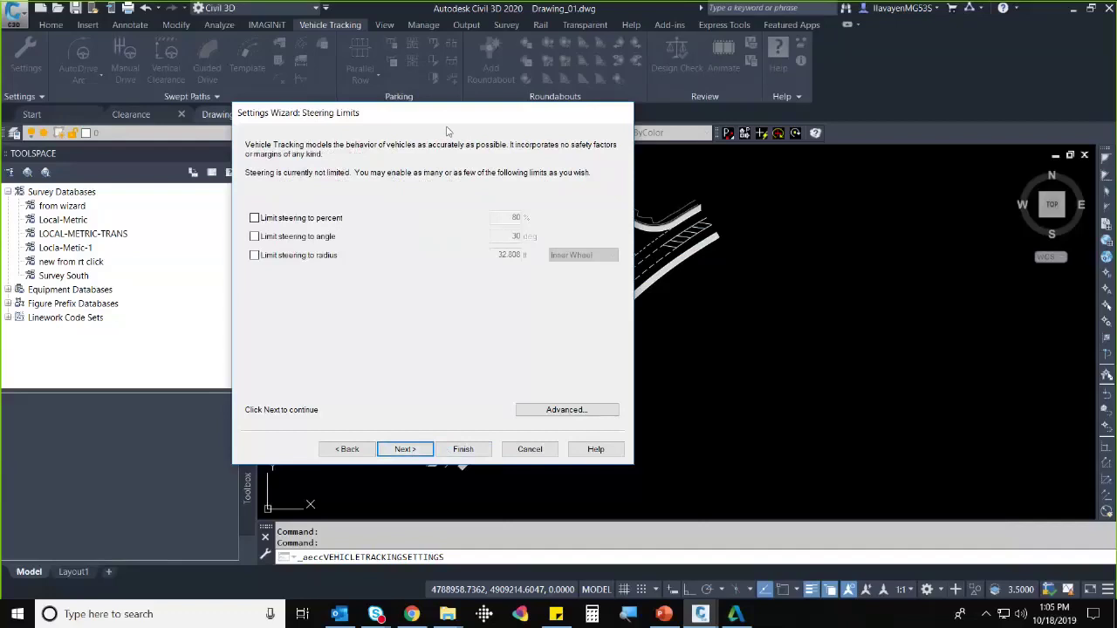
- Enable the steering limits by percent, angle and inner wheel radius, recheck the design speed page, and continue to the articulation limits
left_click(330, 229)
left_click(315, 247)
left_click(312, 265)
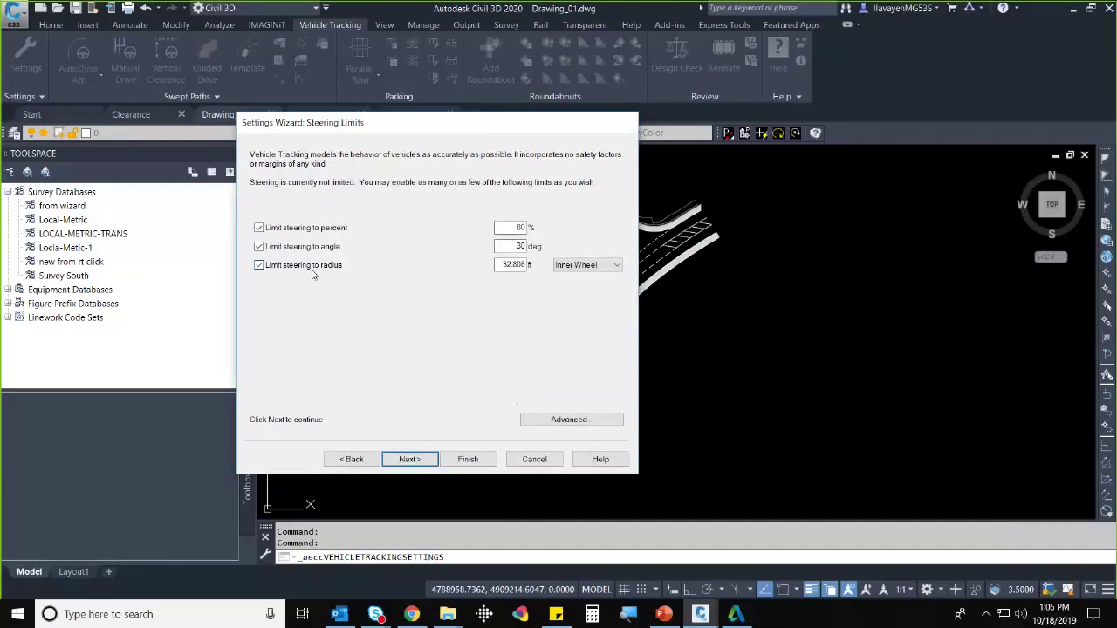
left_click(353, 459)
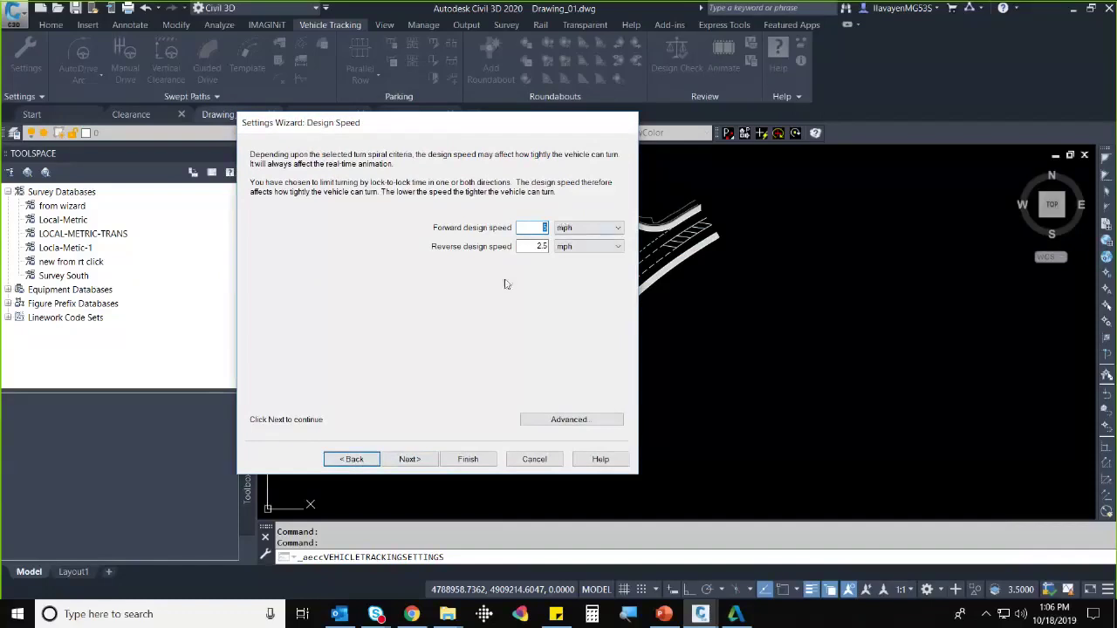
left_click(409, 460)
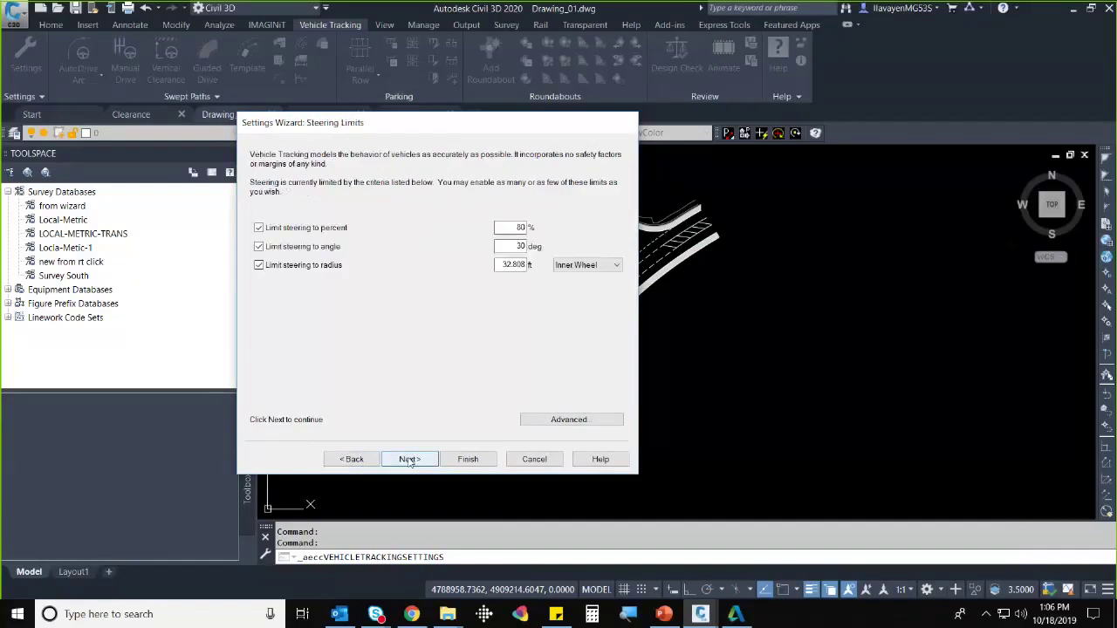
left_click(409, 460)
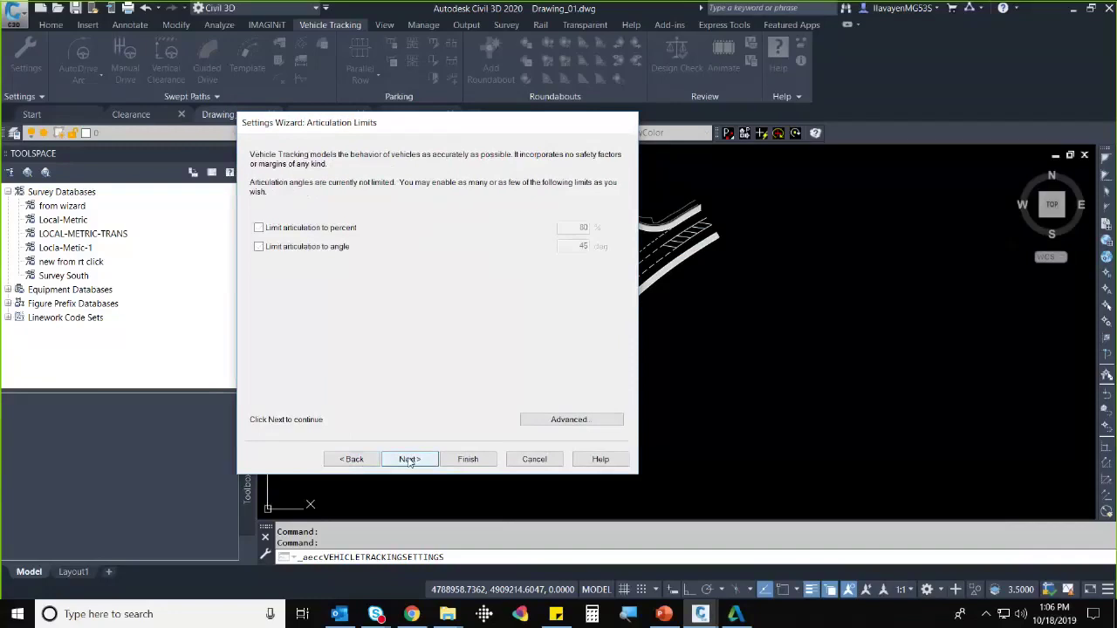
- Enable the articulation limits of 80 percent and 45 degrees, go through to the final page, and cancel the settings wizard
left_click(335, 244)
left_click(323, 228)
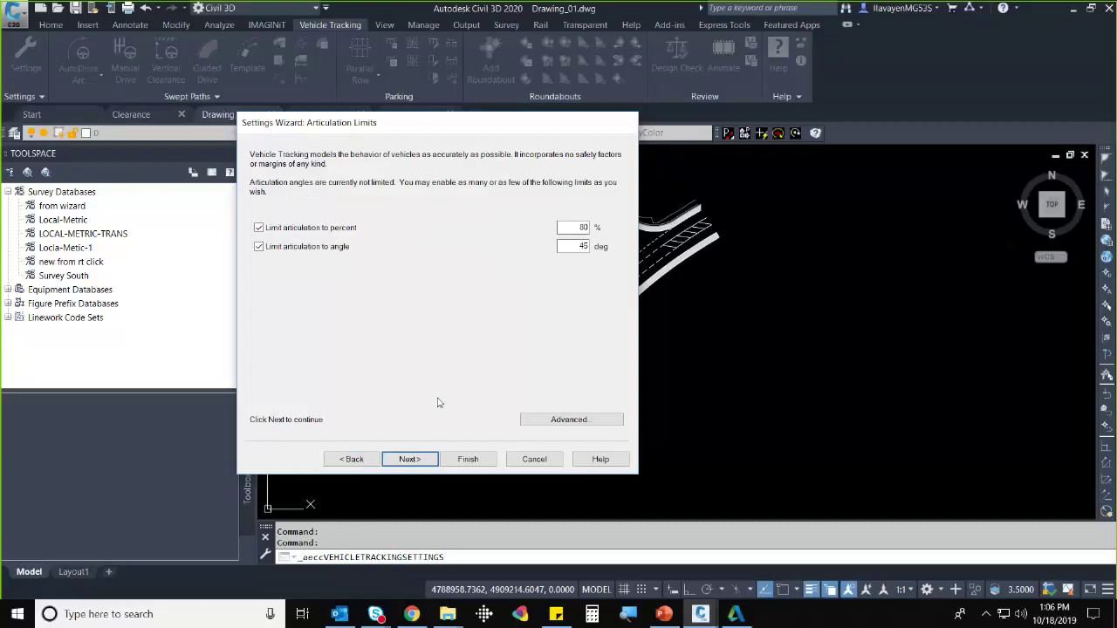
left_click(426, 461)
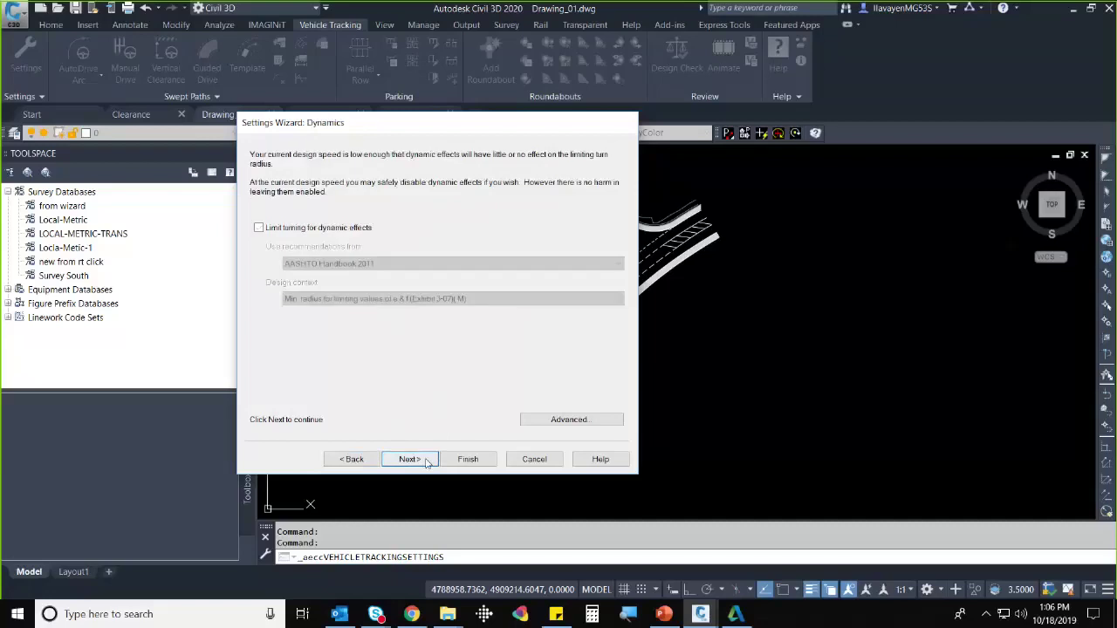
left_click(426, 461)
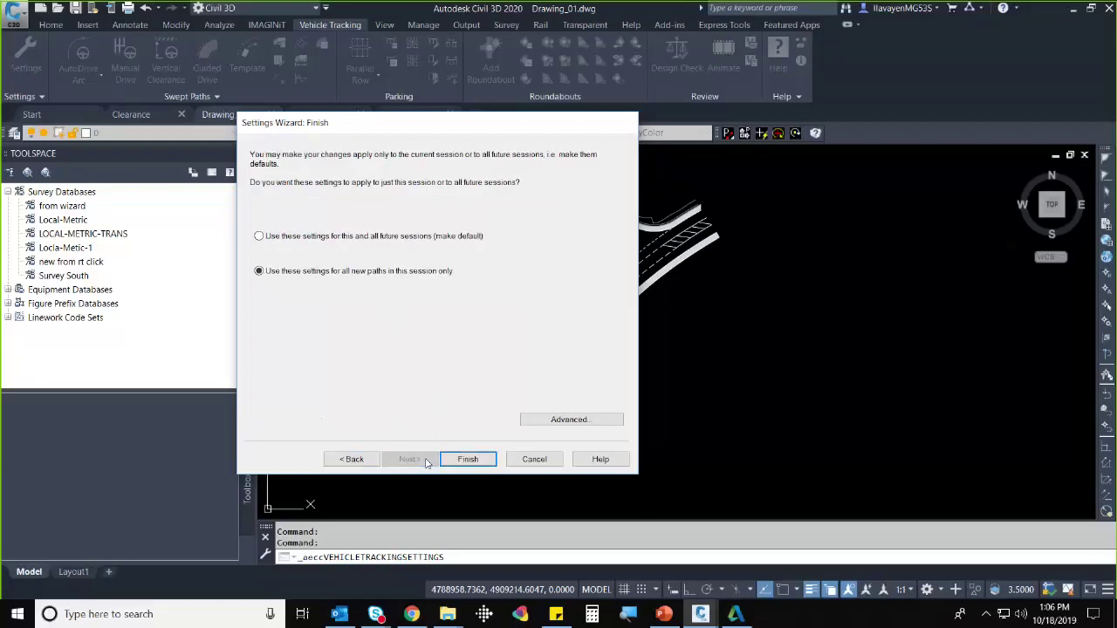
left_click(526, 460)
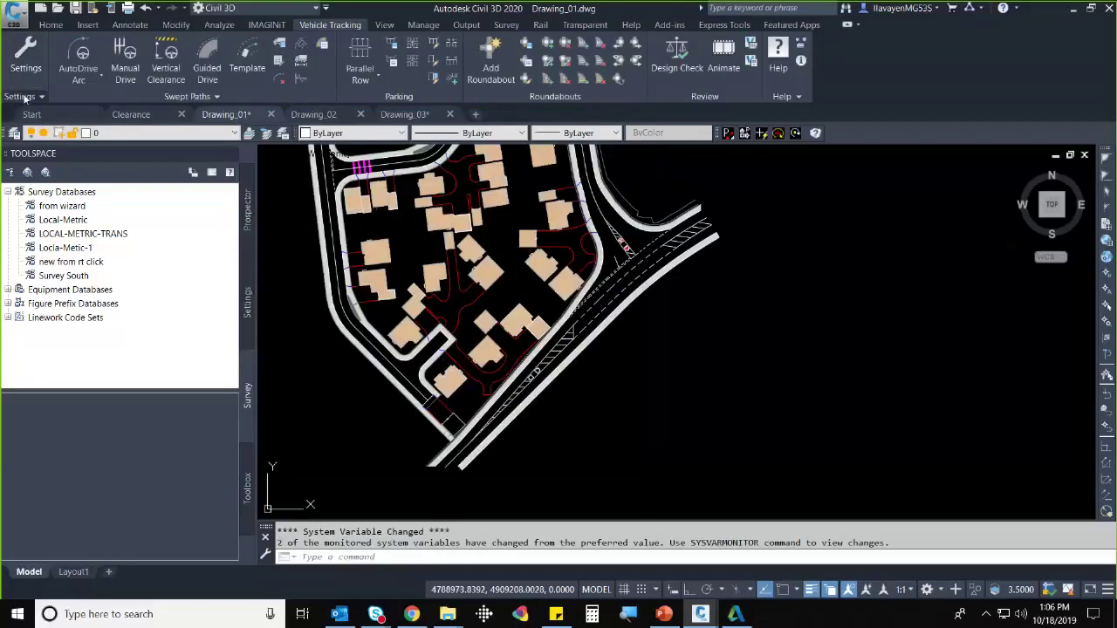
- Look at the Vehicle Tracking system settings and close them without changes
left_click(25, 98)
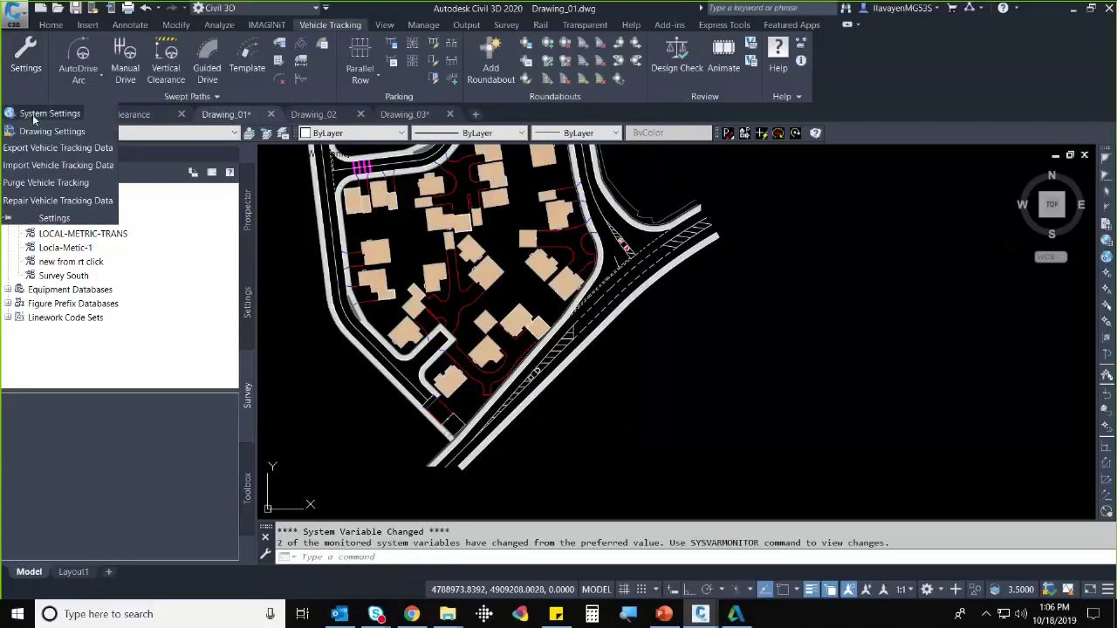
left_click(35, 117)
left_click(367, 213)
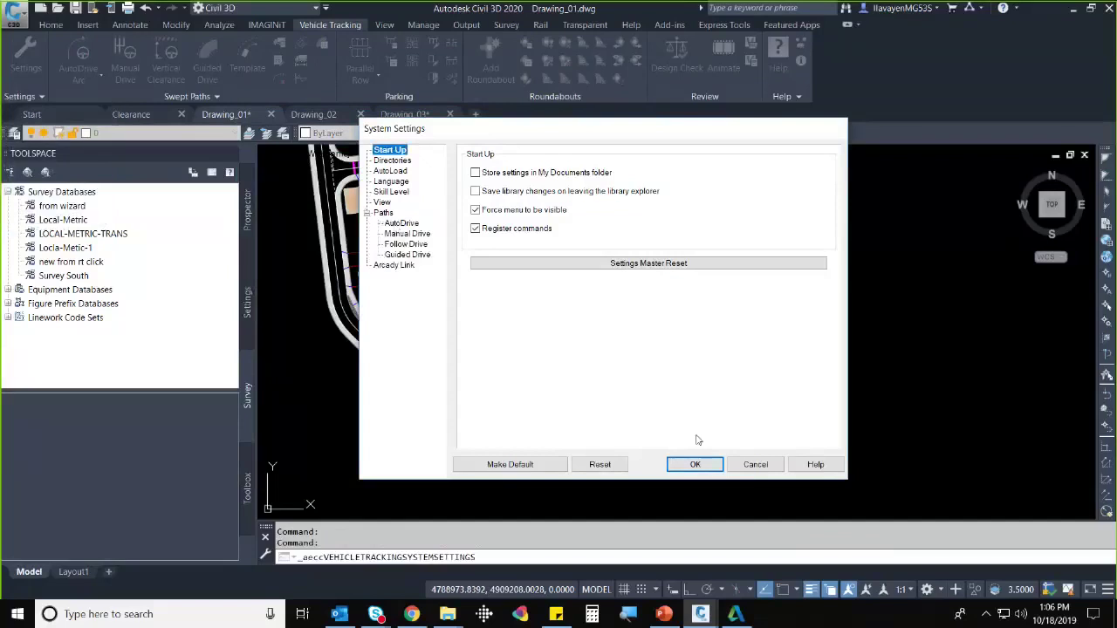
left_click(754, 464)
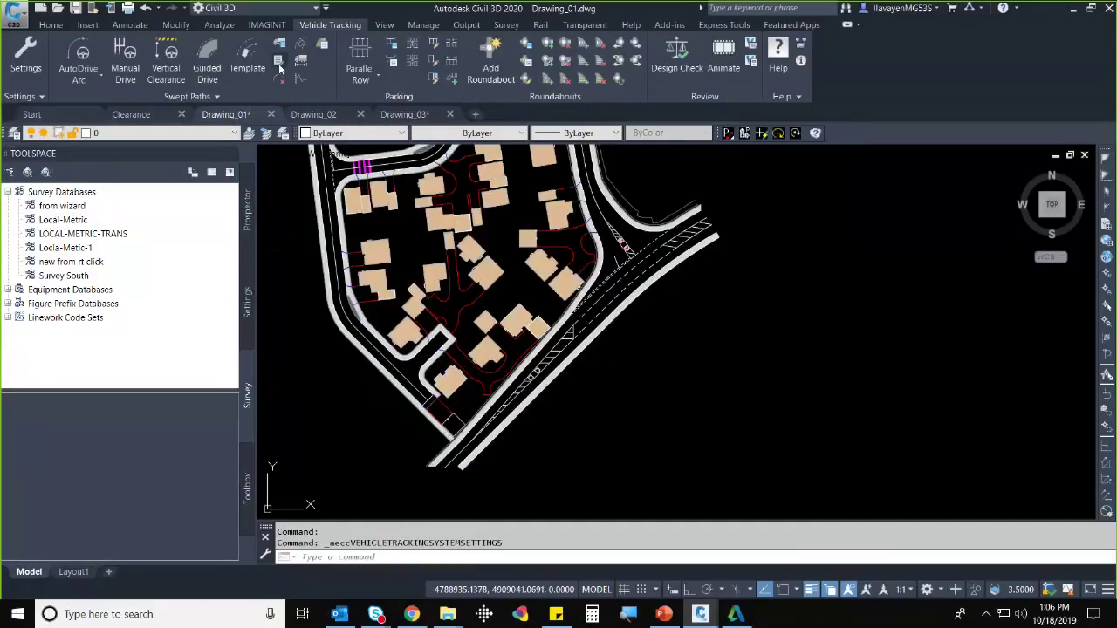
- Start the report wizard for the Clearance Envelope report and review the advanced report settings from the body outlines page
left_click(279, 63)
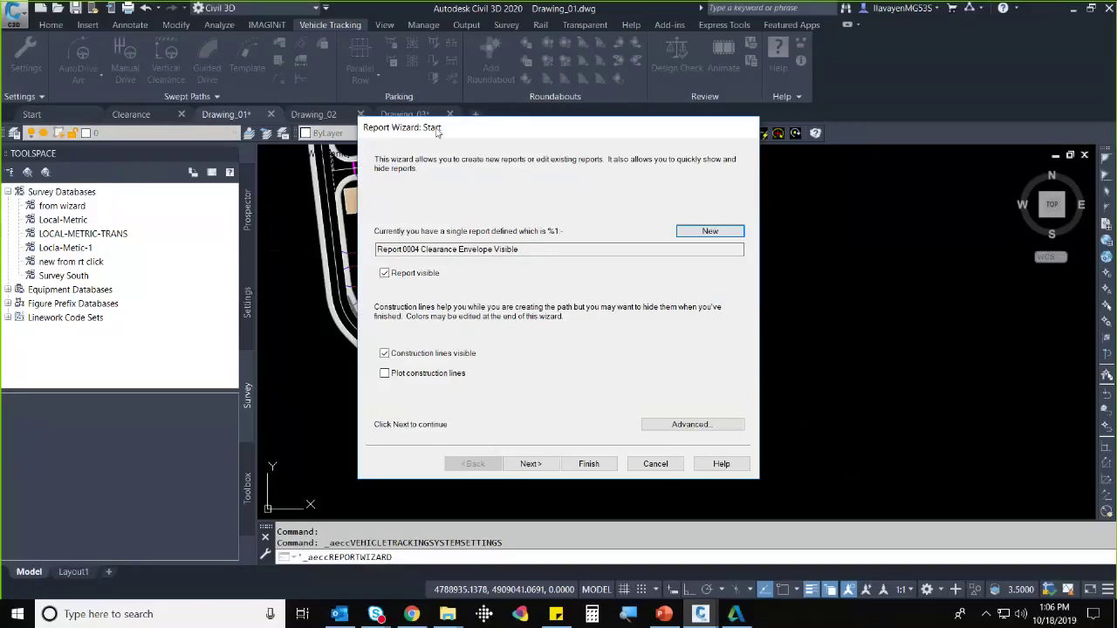
left_click_drag(413, 128, 323, 141)
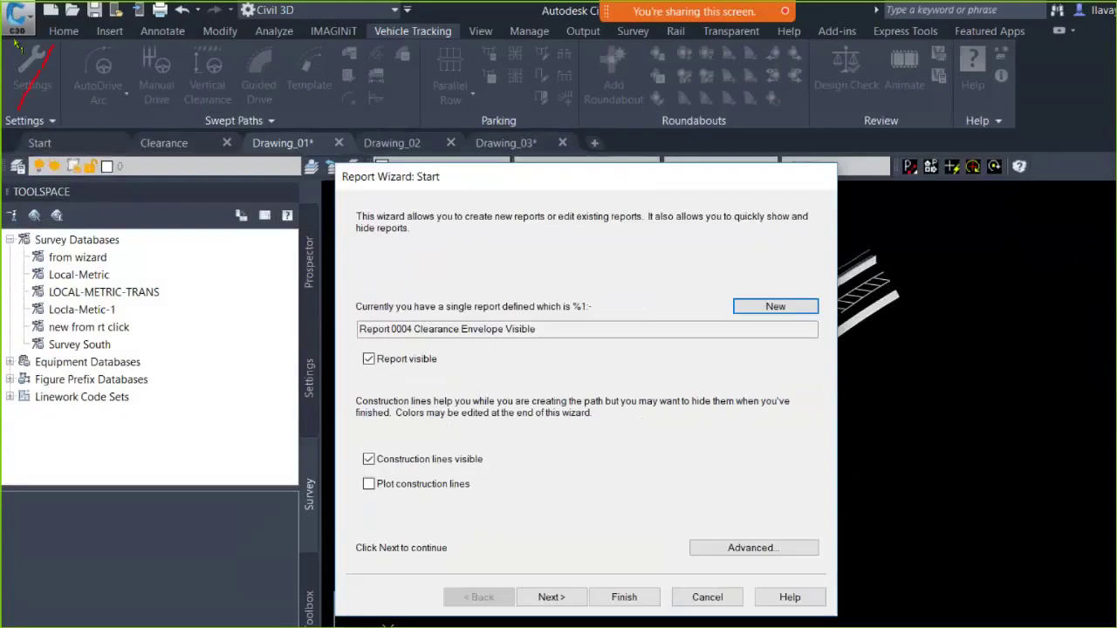
mouse_move(365, 74)
left_mouse_down()
mouse_move(347, 71)
mouse_move(340, 101)
mouse_move(371, 96)
mouse_move(356, 87)
left_mouse_up()
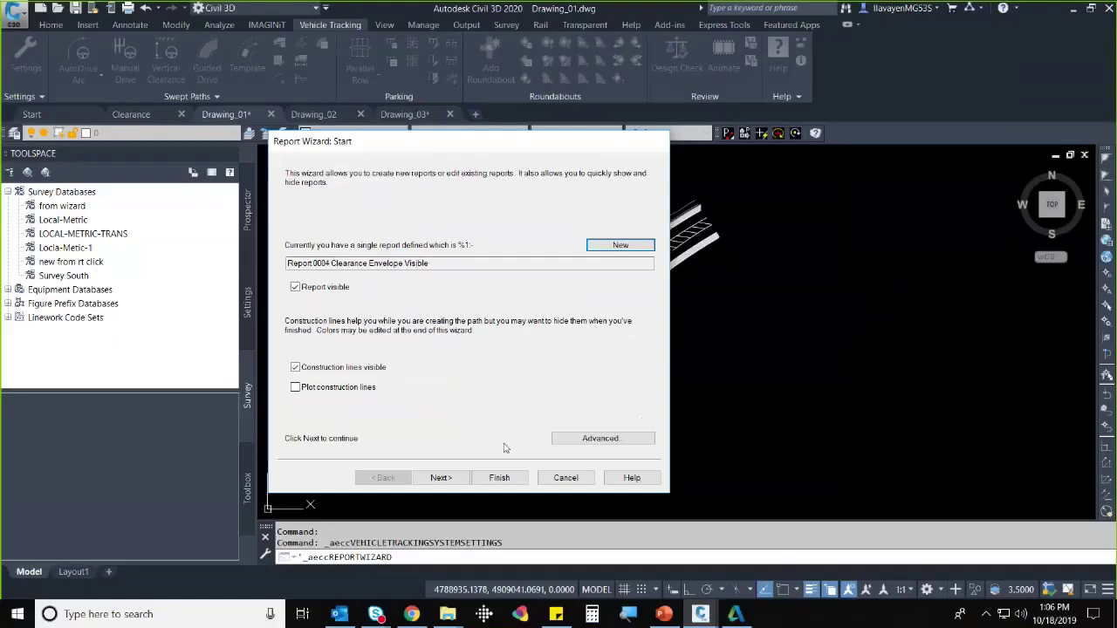
left_click(442, 479)
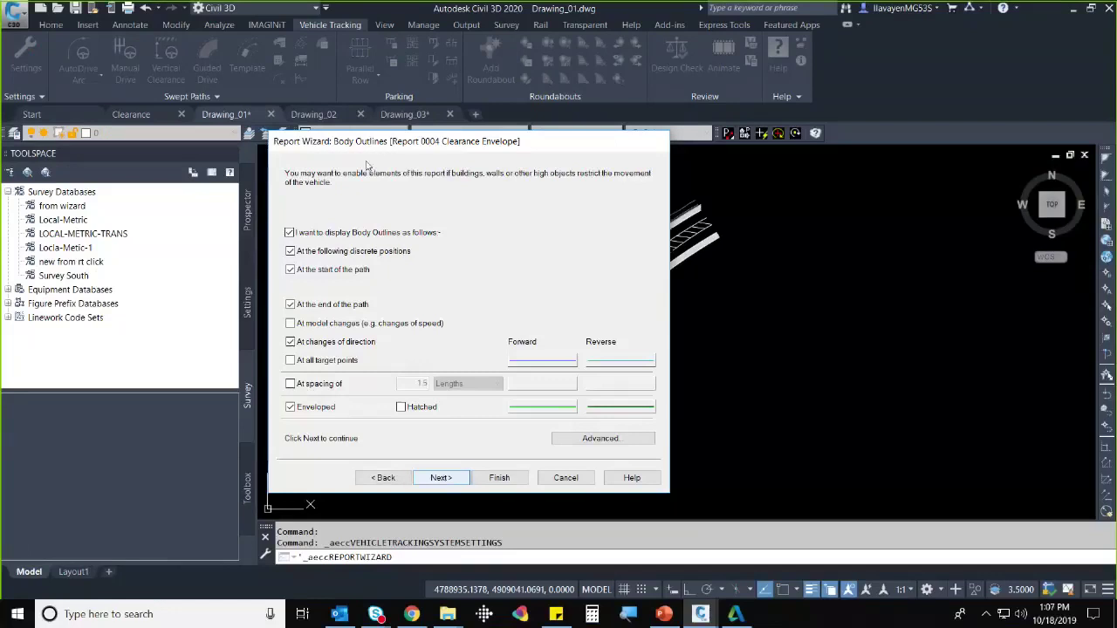
left_click(584, 439)
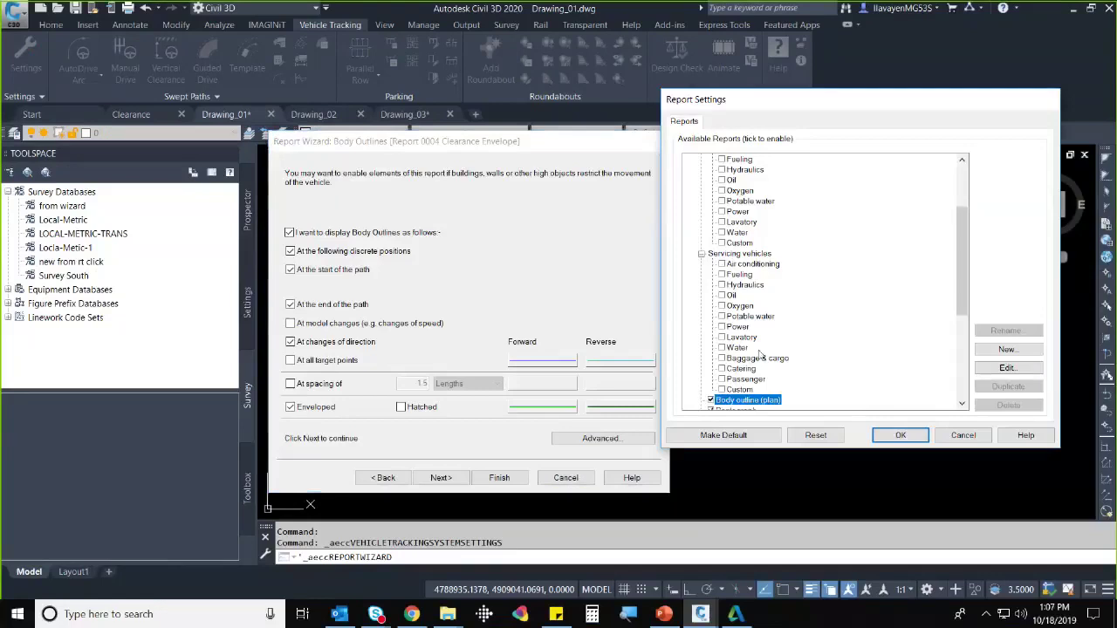
key("Return")
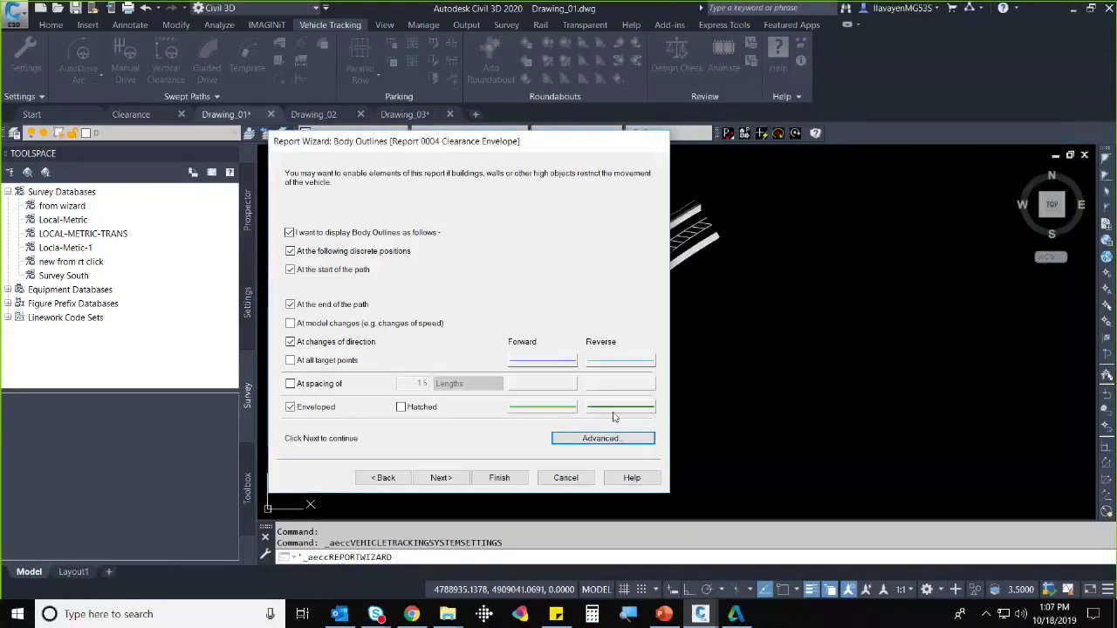
- Review the report wizard pages from chassis outlines through noise contours, and cancel the wizard without changes
left_click(454, 485)
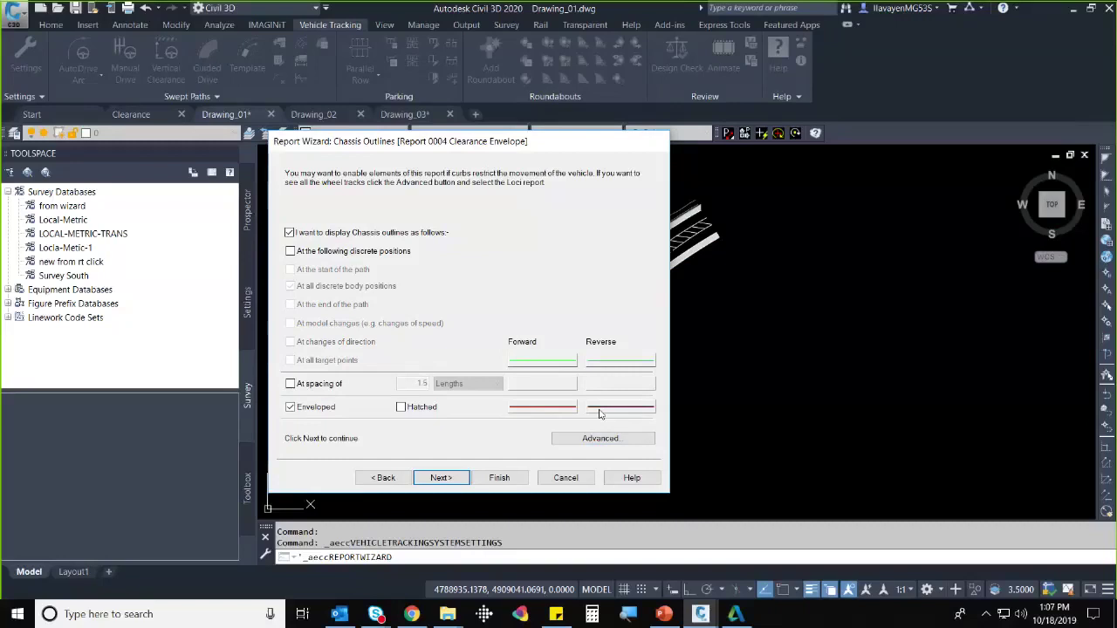
left_click(441, 479)
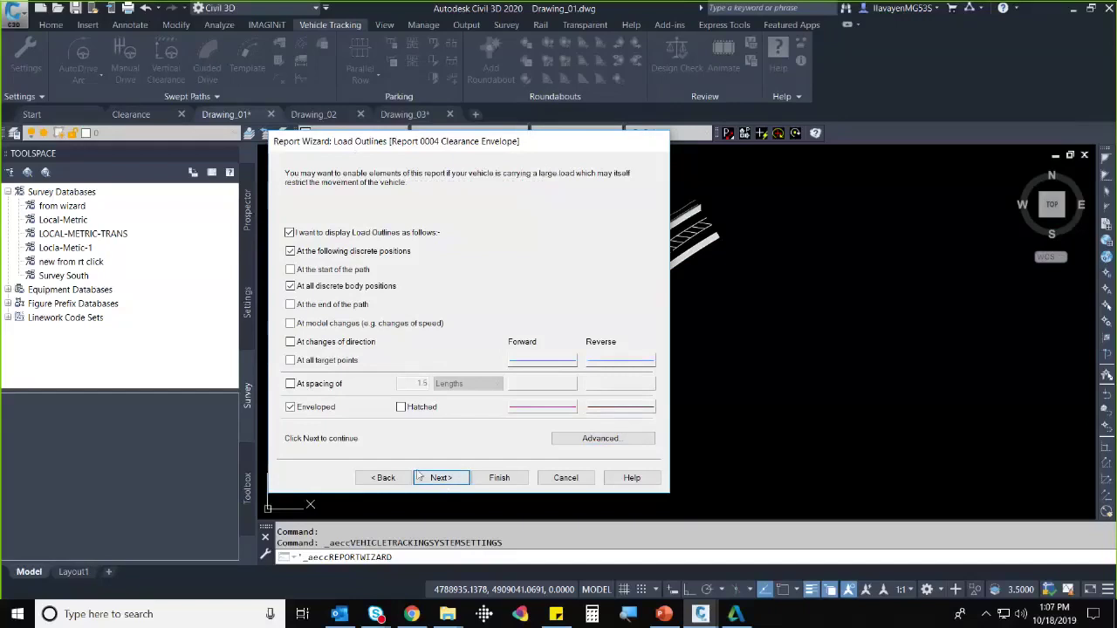
left_click(436, 480)
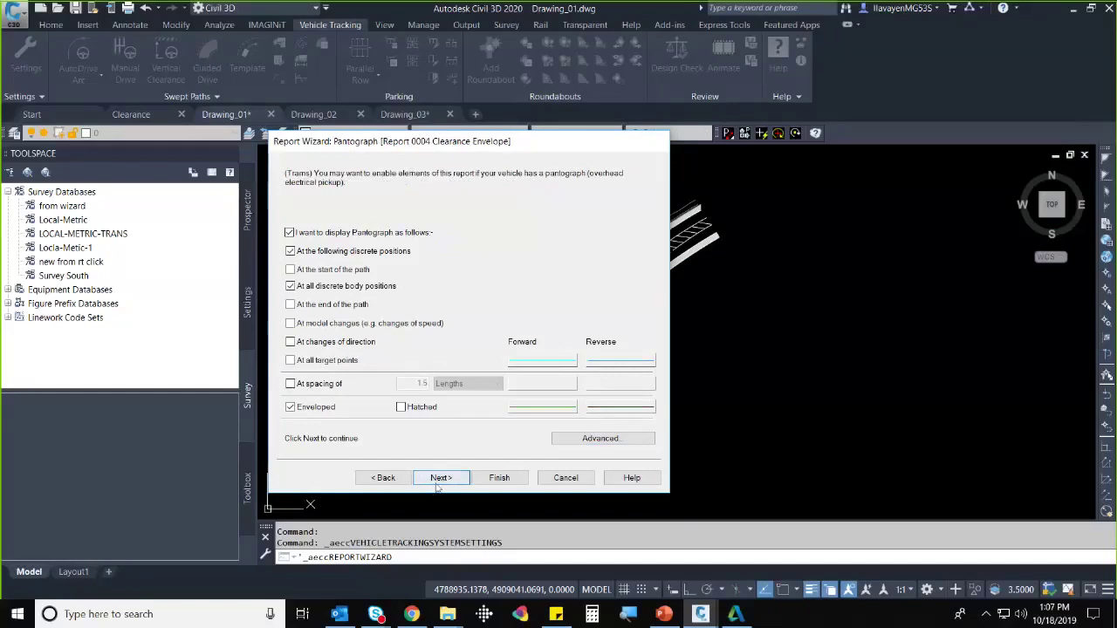
left_click(438, 480)
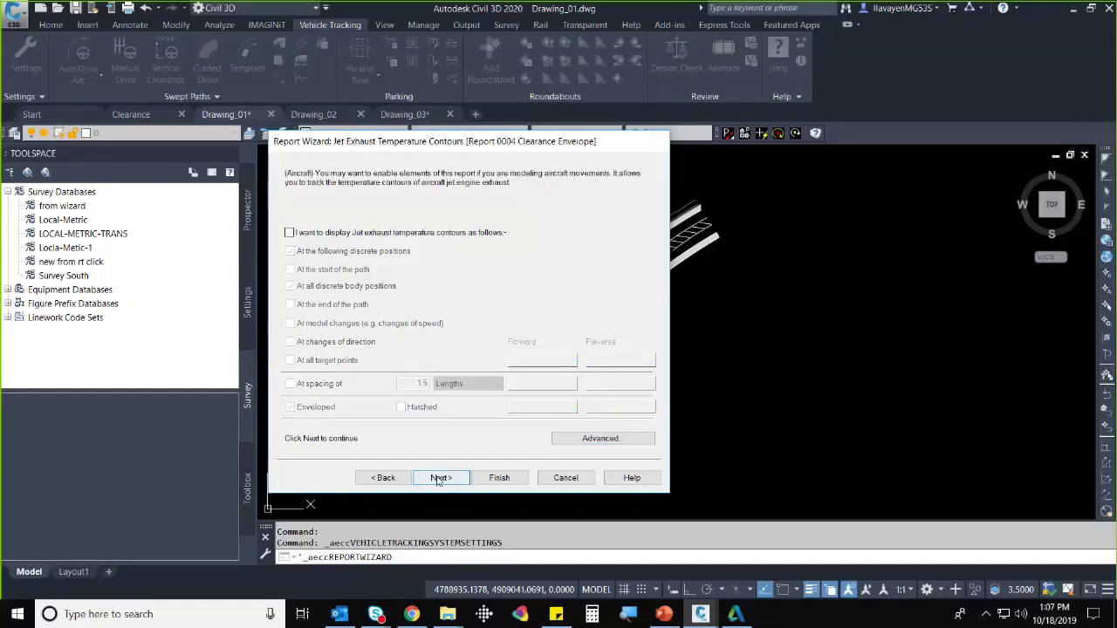
left_click(439, 479)
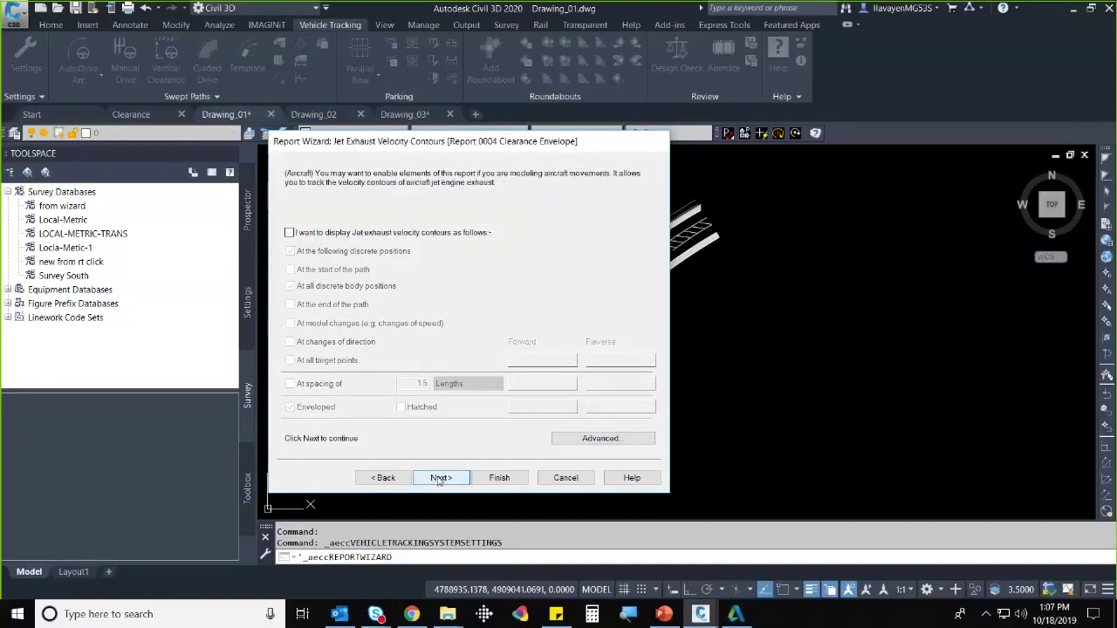
left_click(439, 479)
left_click(439, 479)
left_click(439, 478)
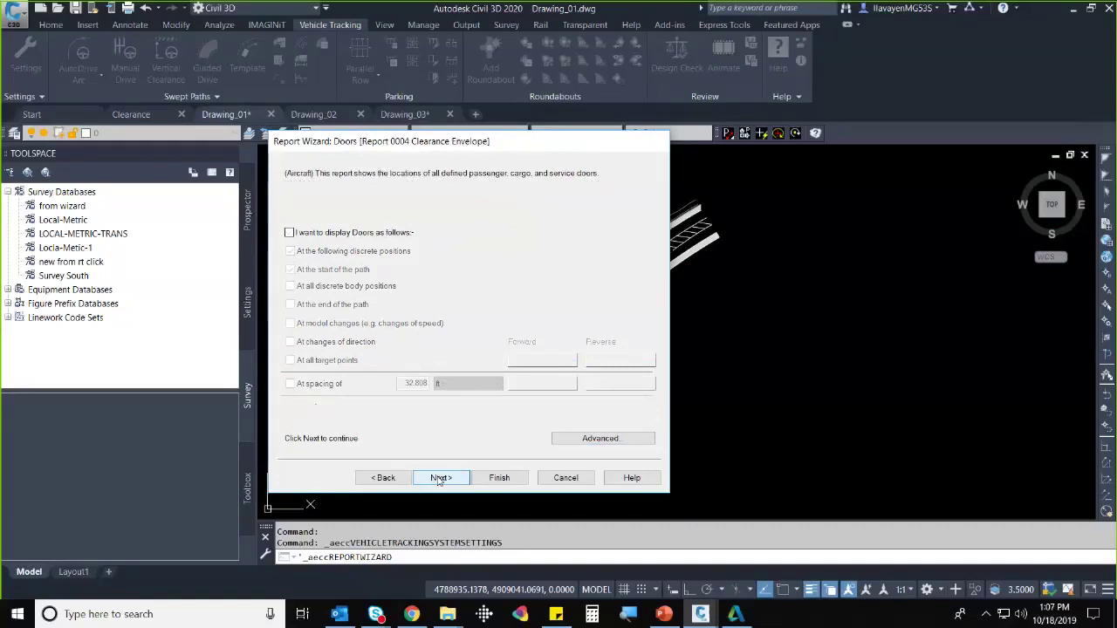
left_click(438, 479)
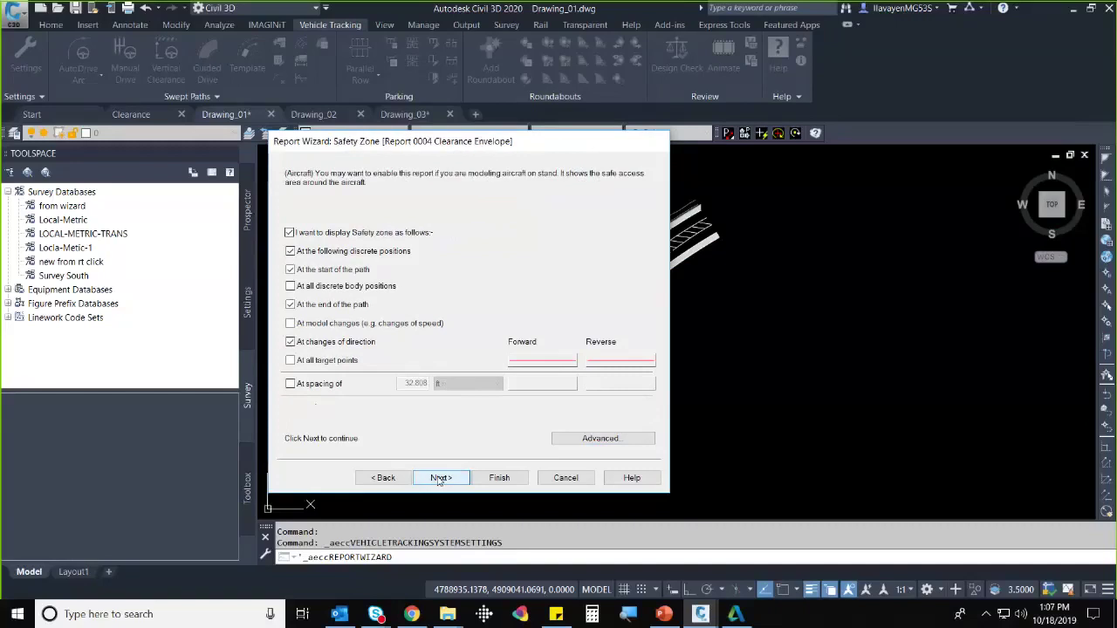
left_click(438, 479)
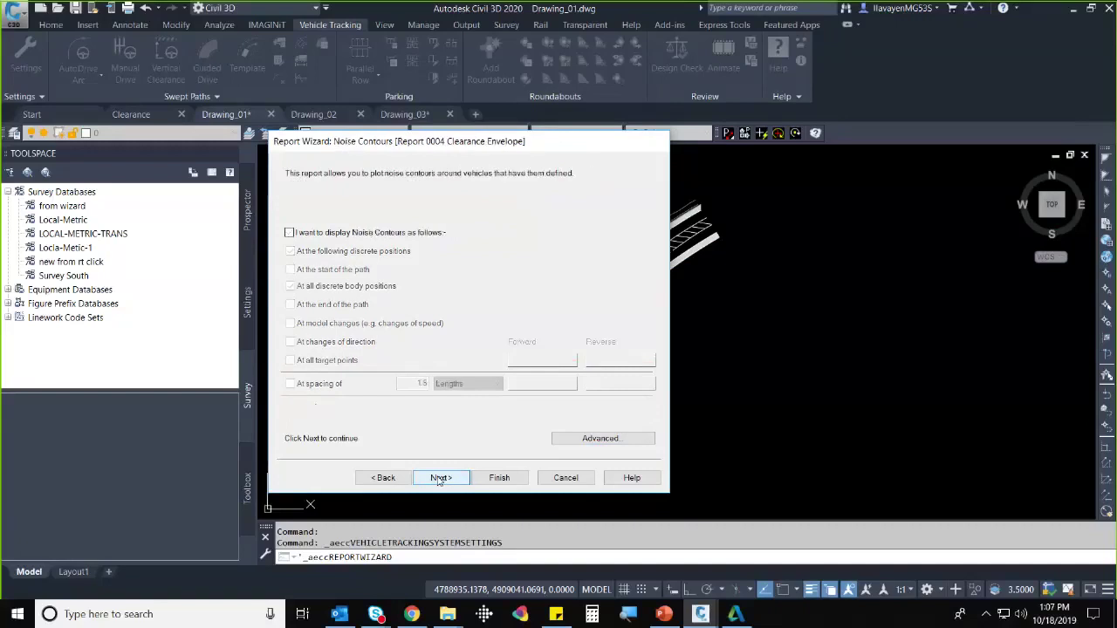
left_click(382, 477)
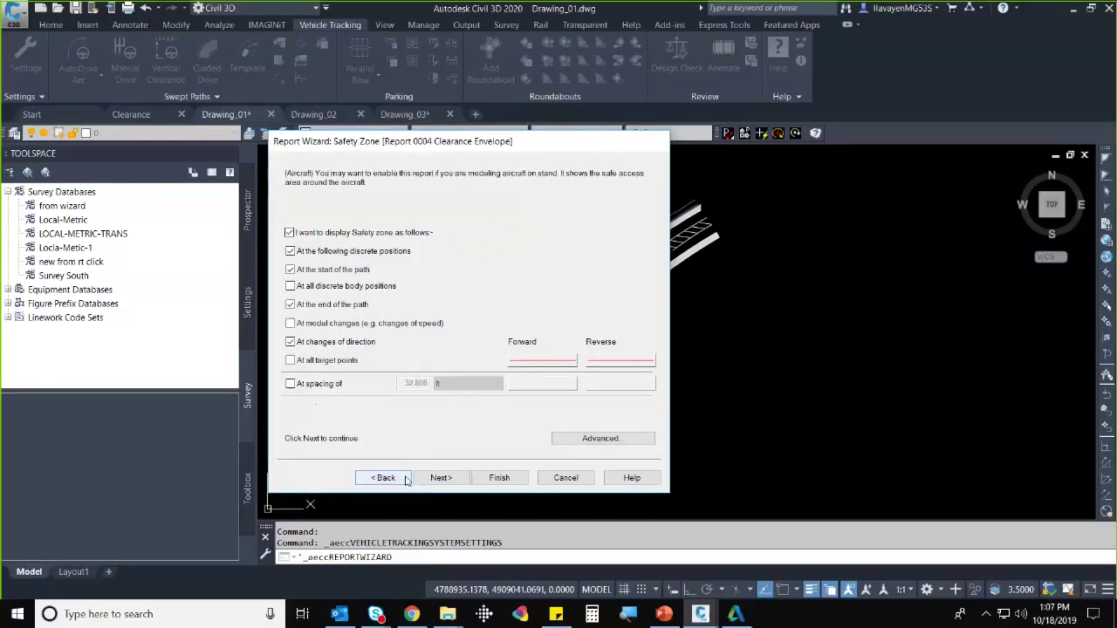
left_click(563, 478)
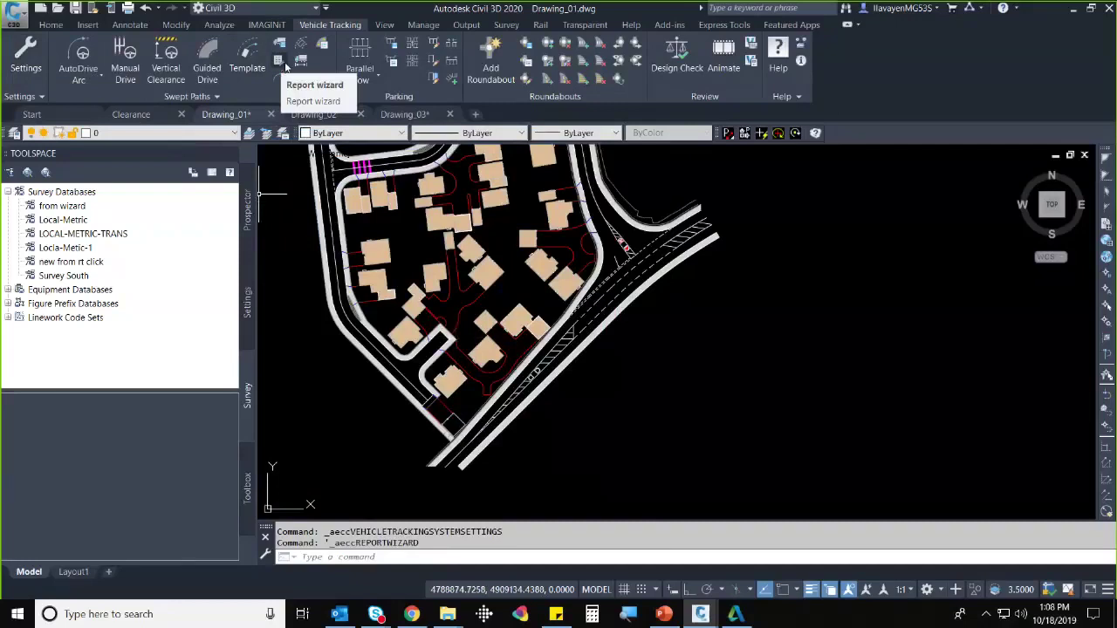
- Open the Vehicle Library Explorer and examine the vehicle groups, down to the AASHTO vehicles under US Design Vehicles
left_click(280, 42)
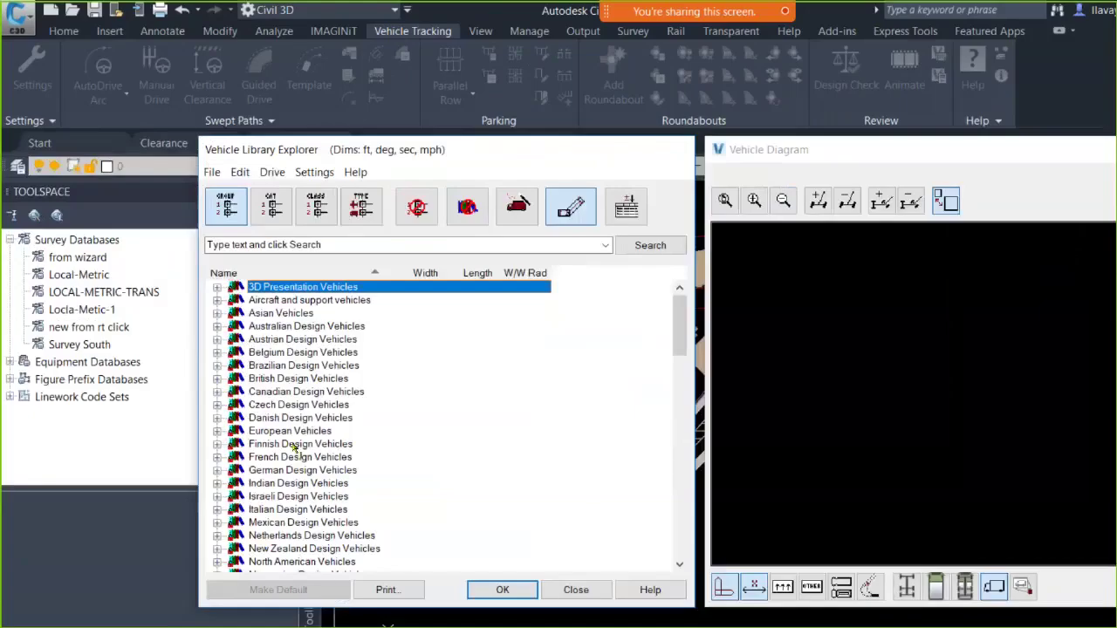
mouse_move(224, 209)
left_mouse_down()
mouse_move(167, 374)
mouse_move(241, 258)
mouse_move(218, 221)
left_mouse_up()
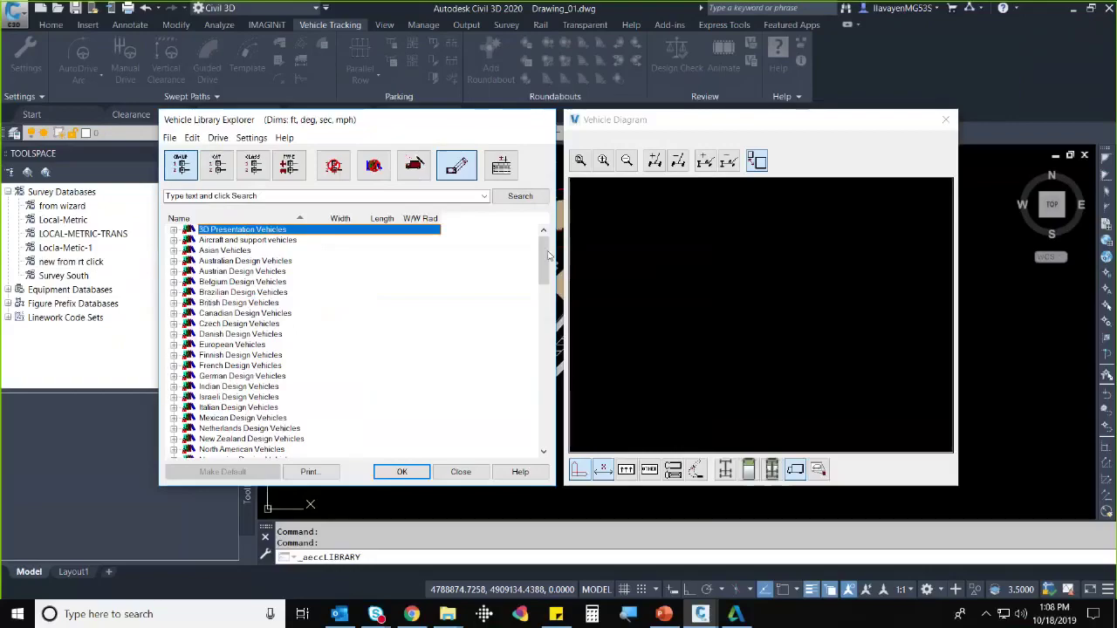
scroll(549, 299, "down", 9)
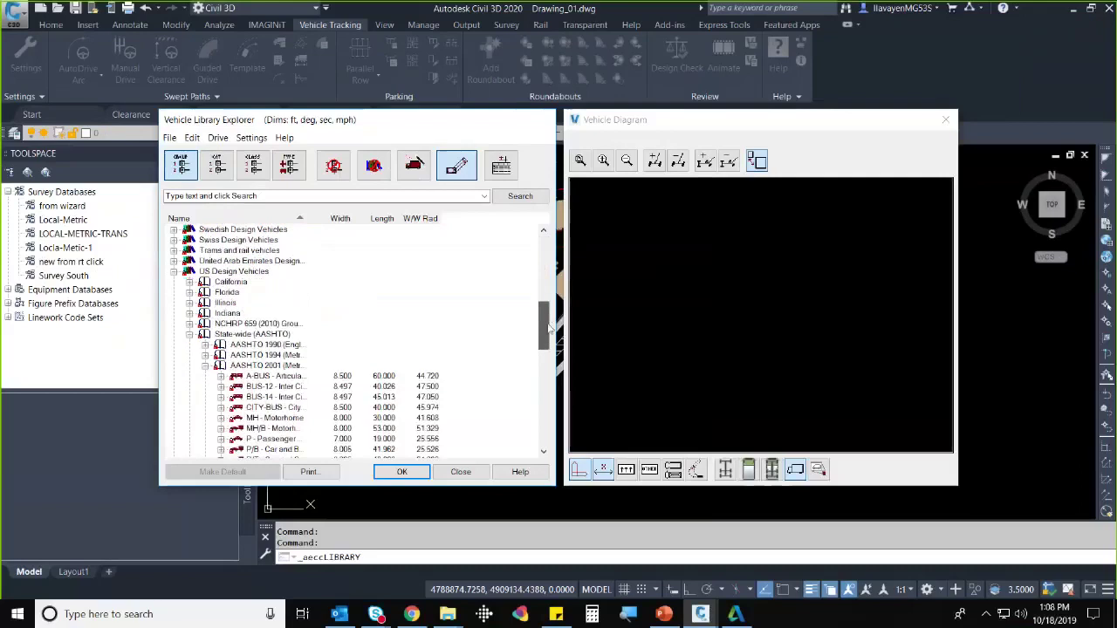
left_click(232, 251)
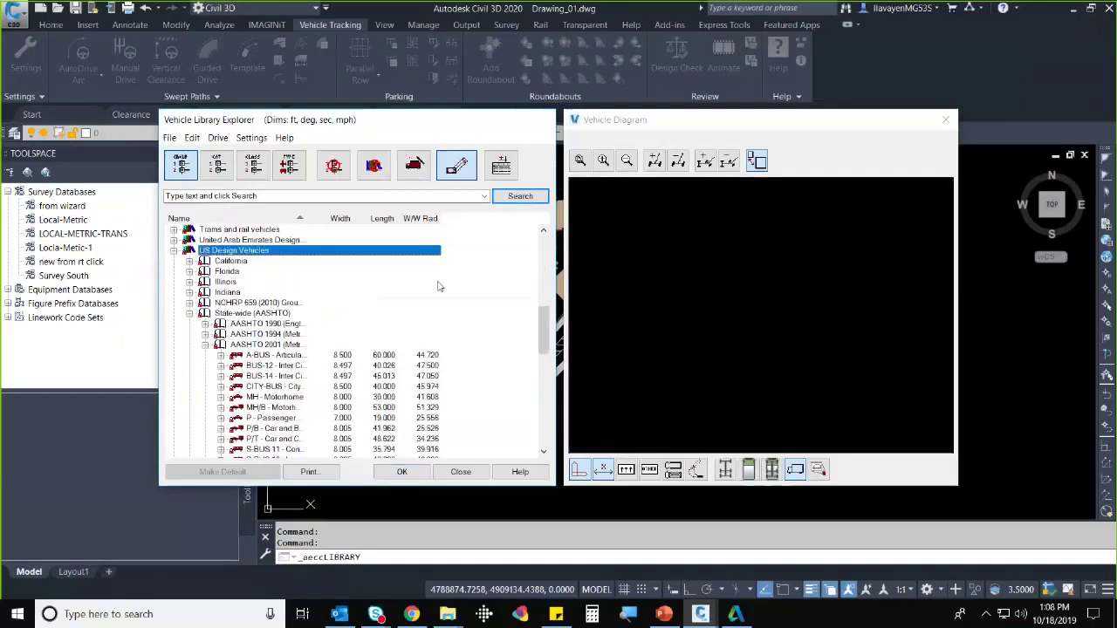
scroll(427, 295, "down", 1)
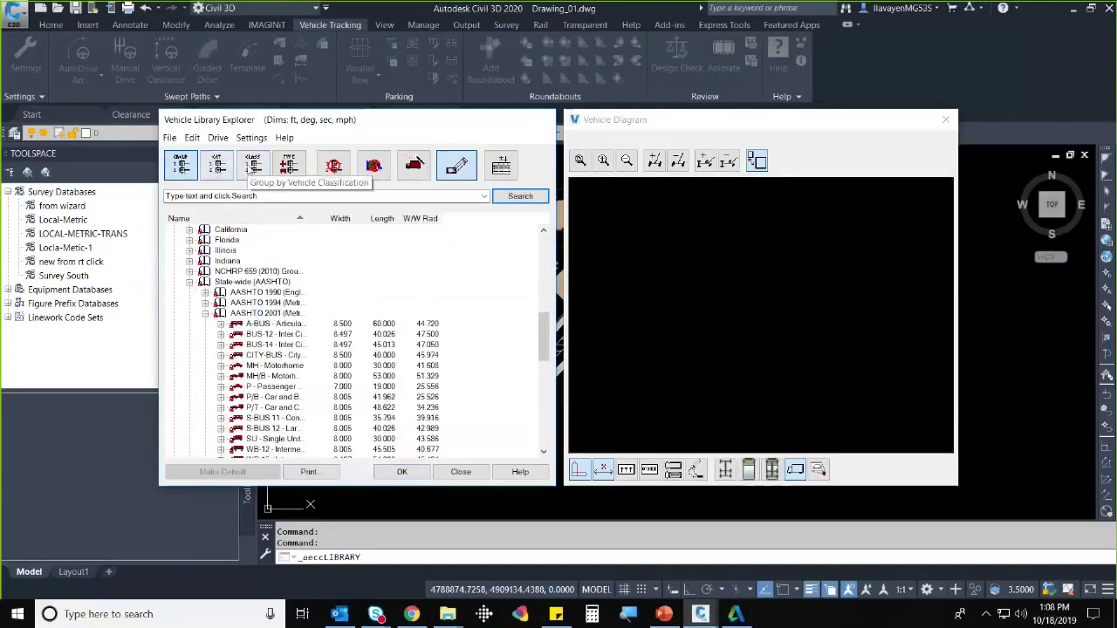
- Search the vehicle library for "school bus" and look through the matching design vehicles
left_click(268, 196)
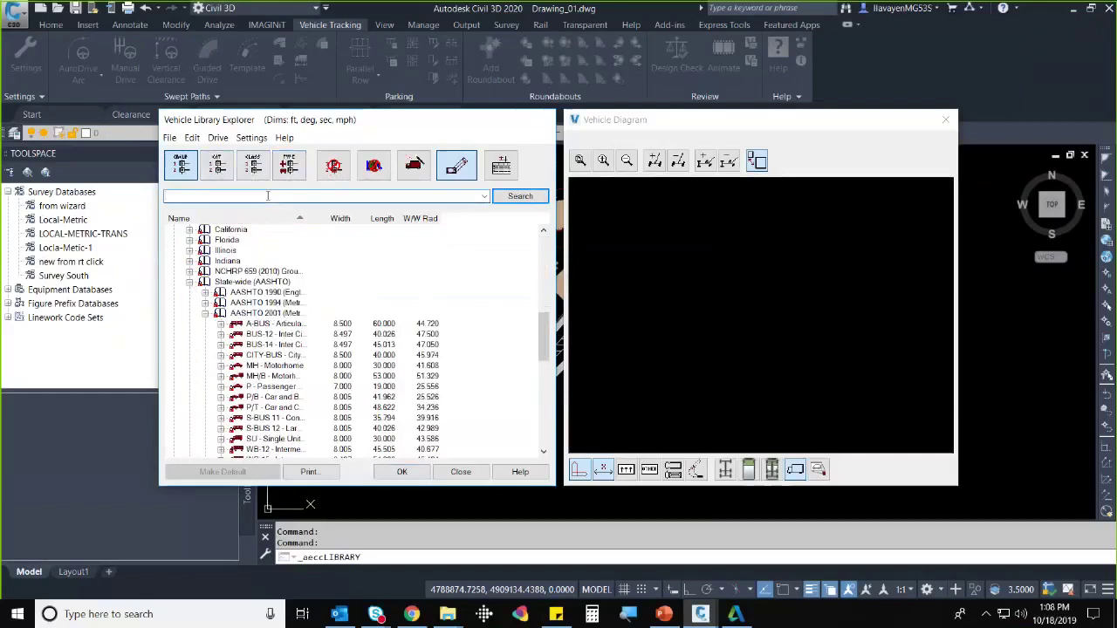
type("school bus")
key("Return")
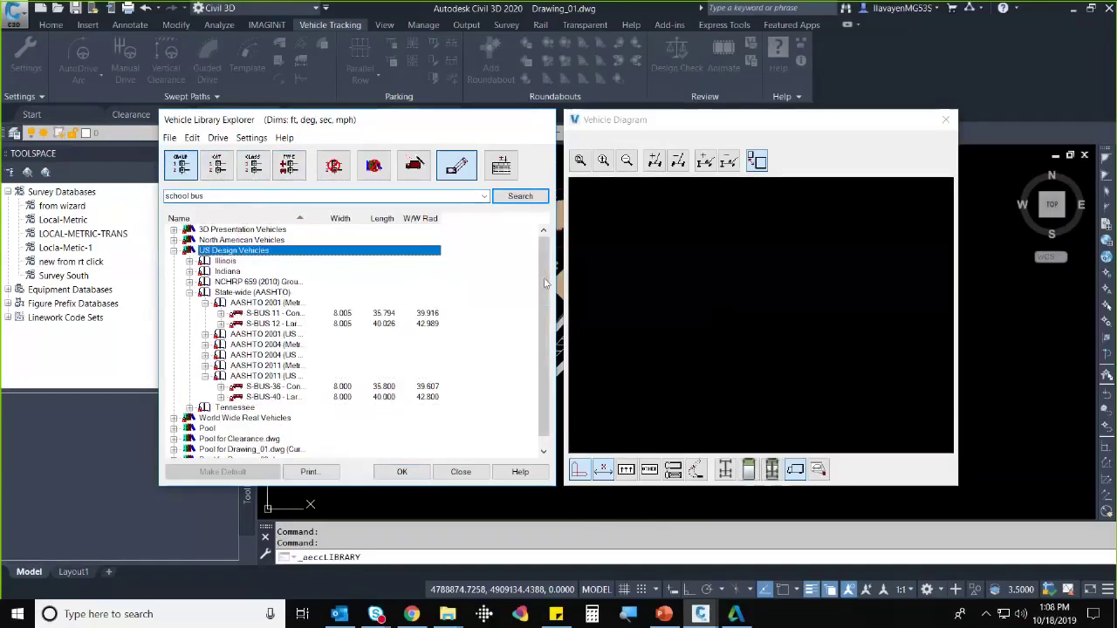
left_click_drag(545, 282, 548, 294)
scroll(550, 336, "up", 1)
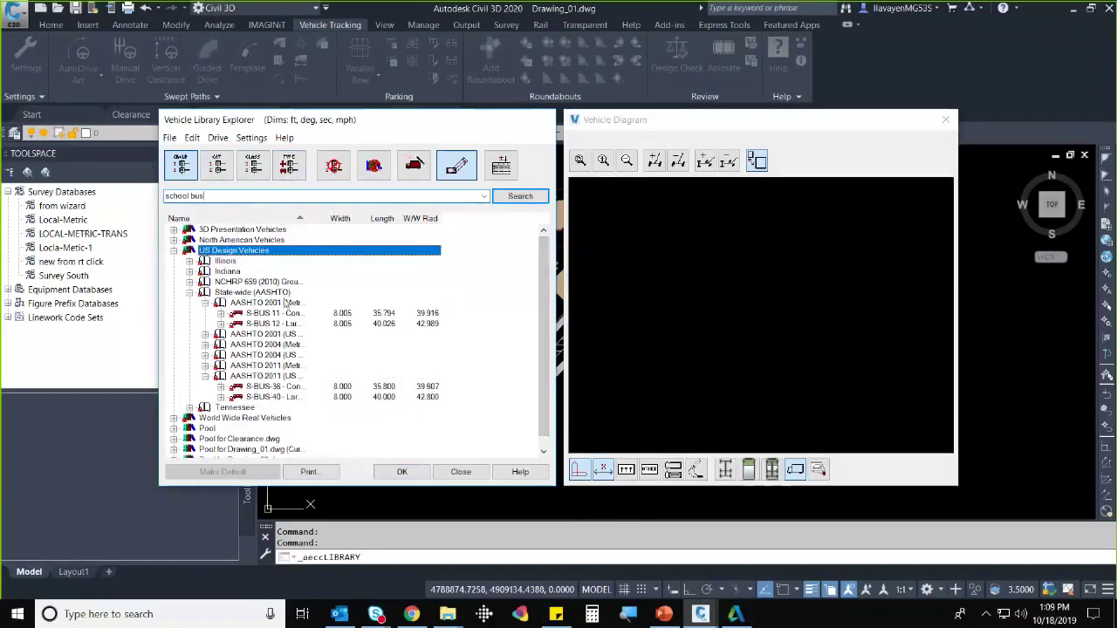
- Widen the name column and select S-BUS-36 - Conventional School Bus under AASHTO 2011 (US Customary) to examine its diagram
left_click(286, 302)
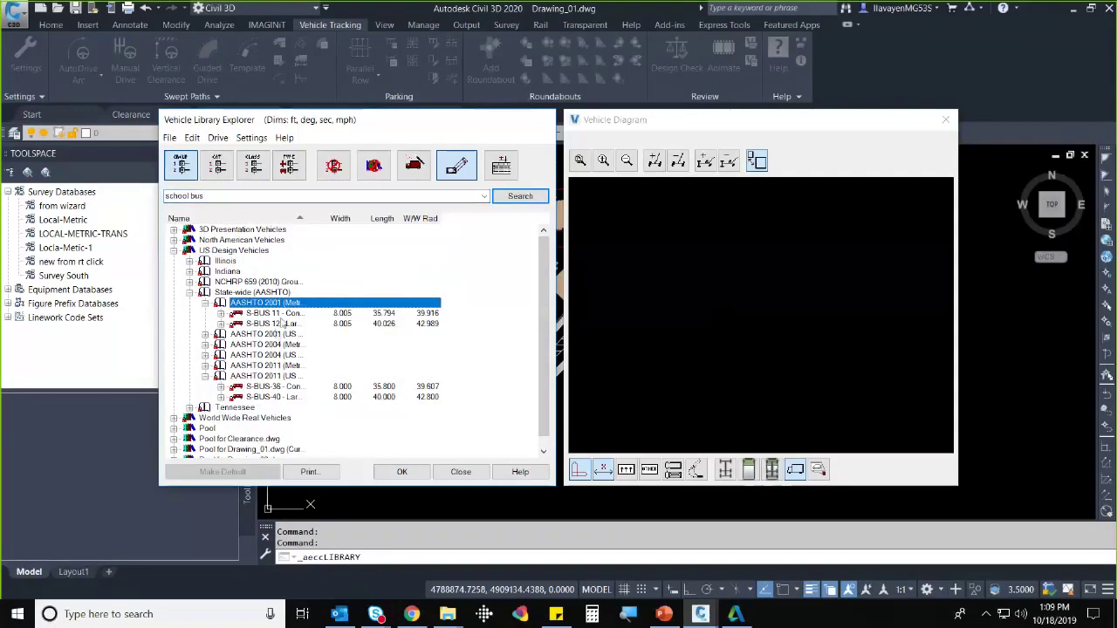
left_click_drag(345, 218, 383, 218)
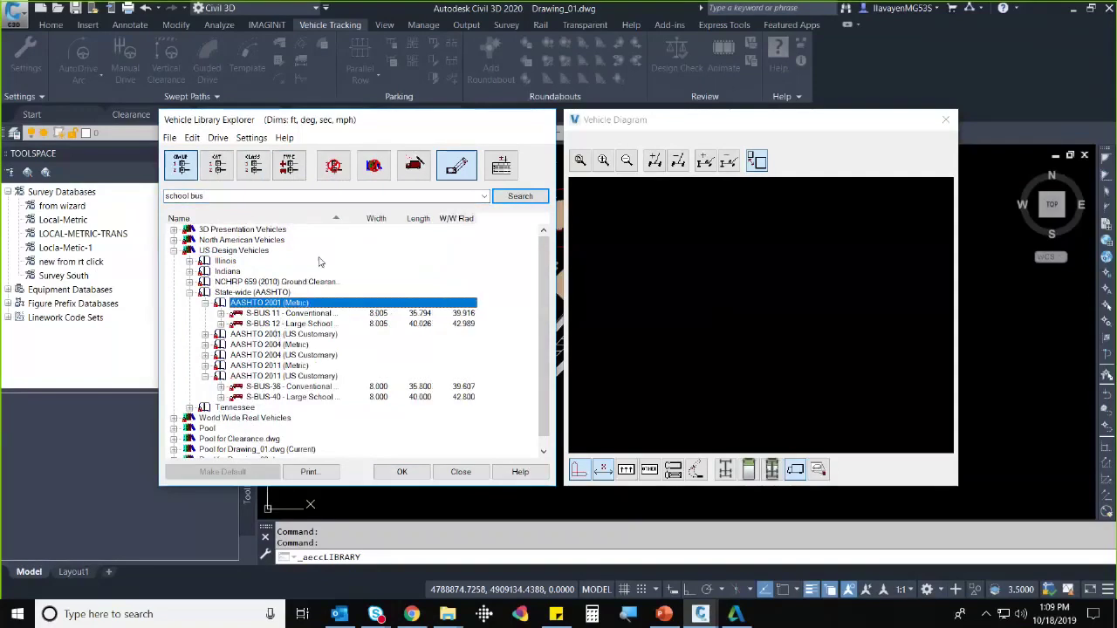
left_click(307, 387)
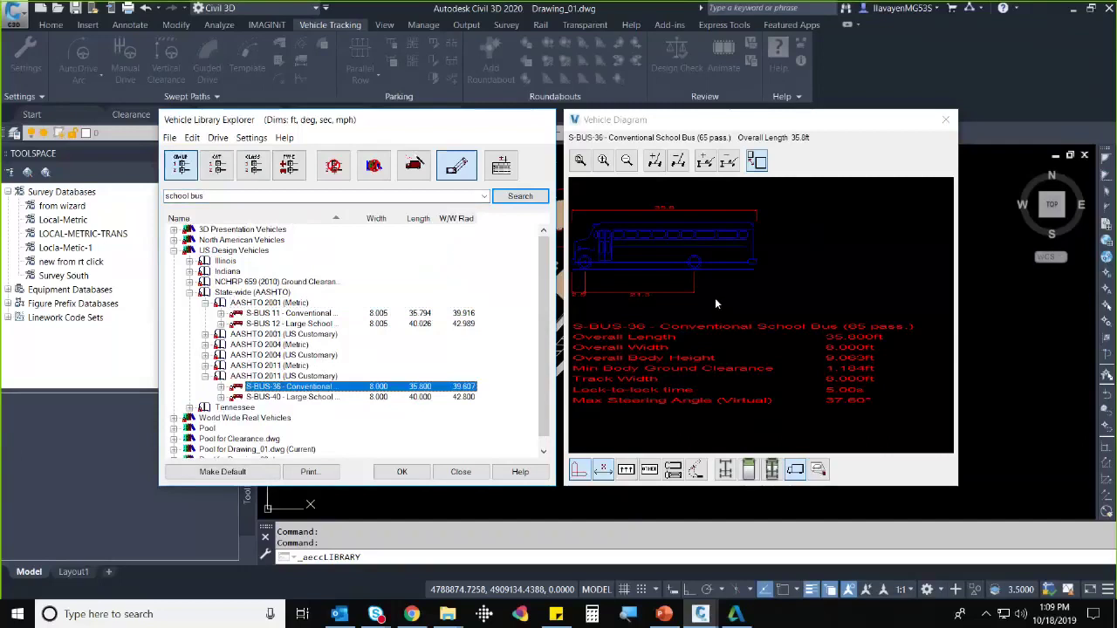
left_click(456, 165)
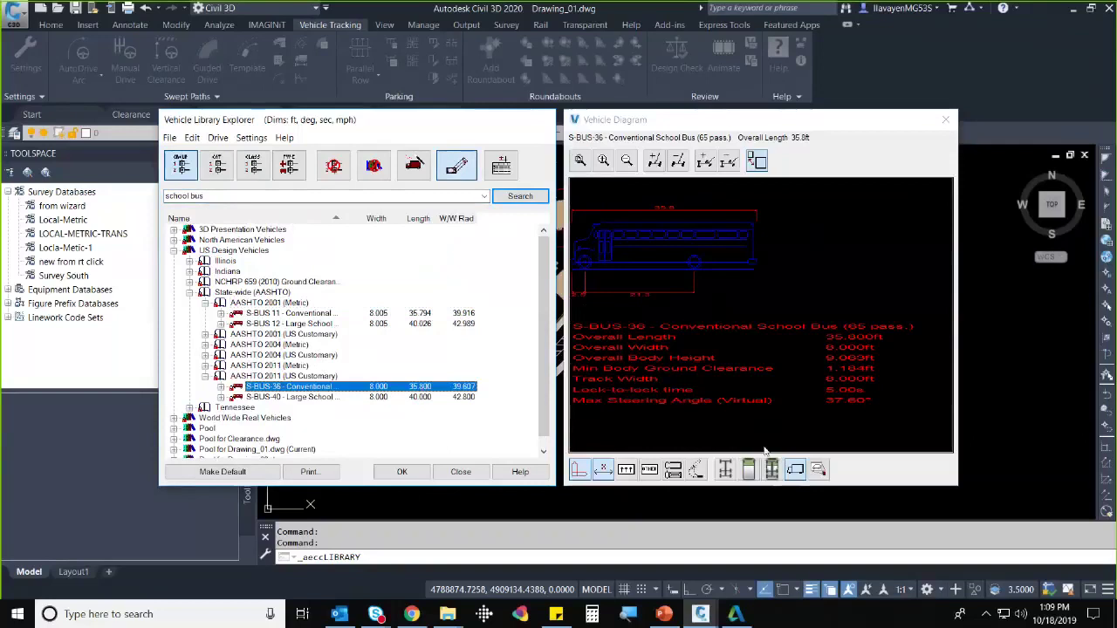
- Examine the school bus diagram in body plan, chassis and turning views, and close the diagram and the vehicle library
left_click(749, 474)
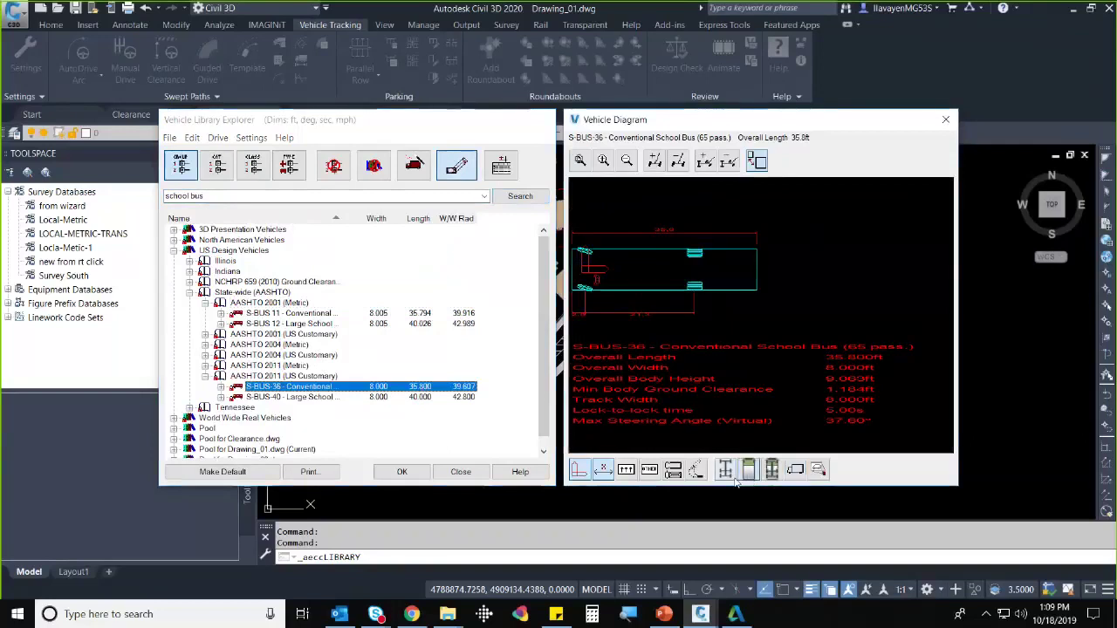
left_click(723, 476)
left_click(697, 473)
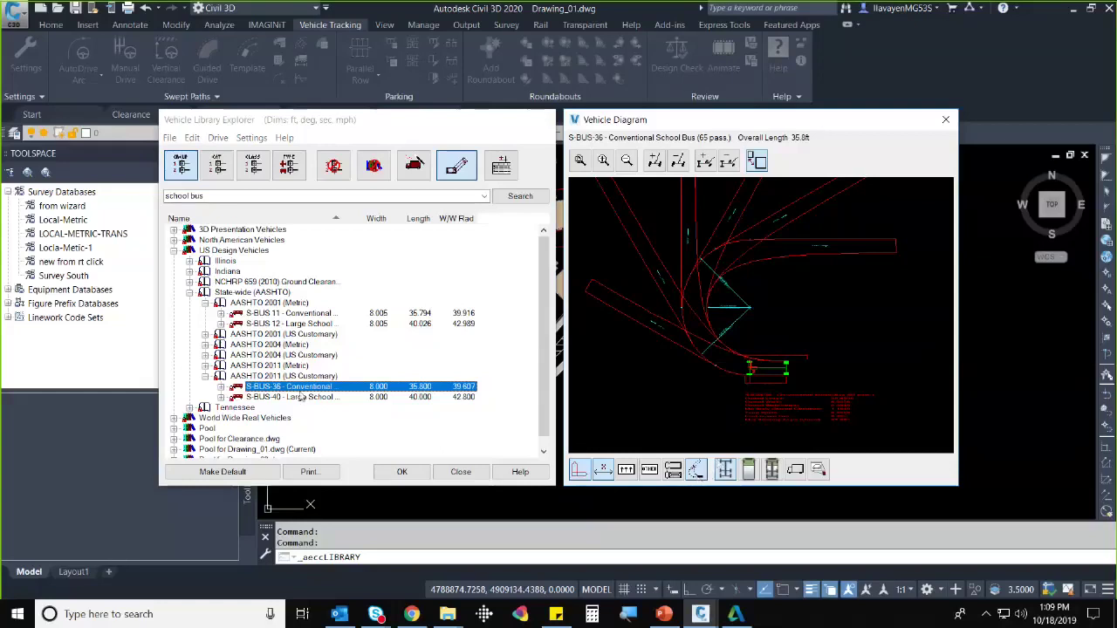
left_click(945, 120)
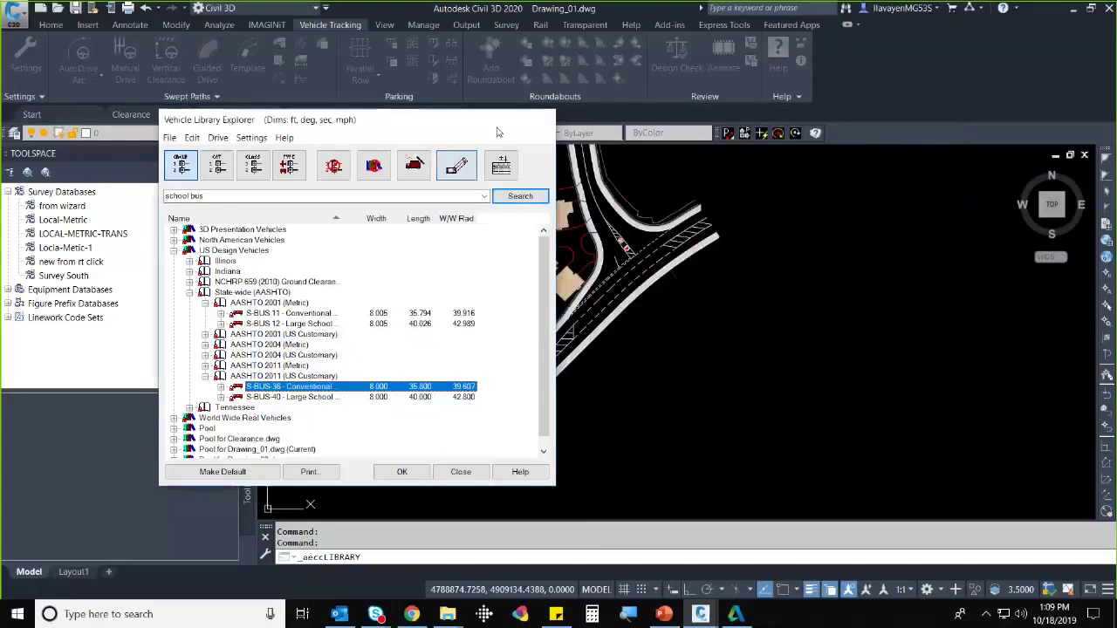
left_click(453, 478)
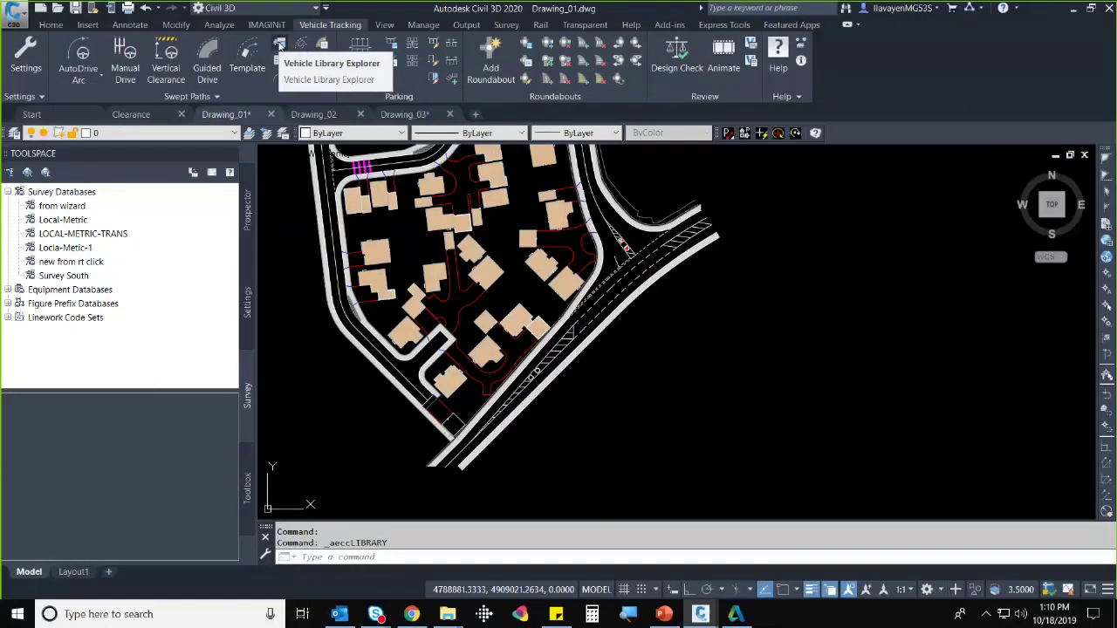
- Start AutoDrive Arc with the S-BUS-36 school bus, decline making it the default vehicle and accept the drawing settings
left_click(95, 85)
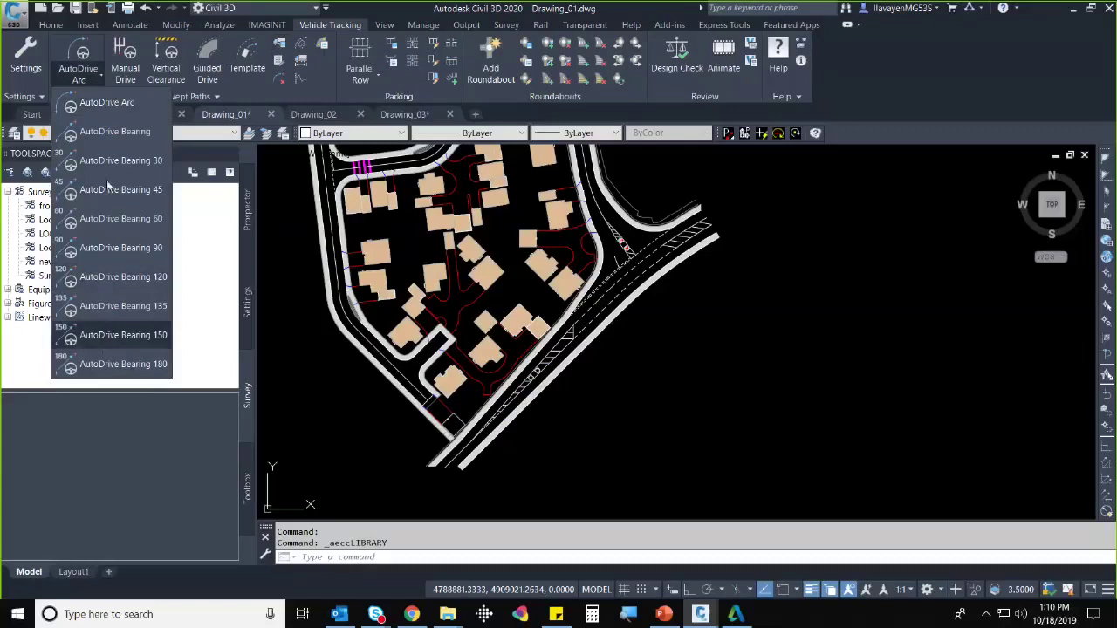
left_click(104, 103)
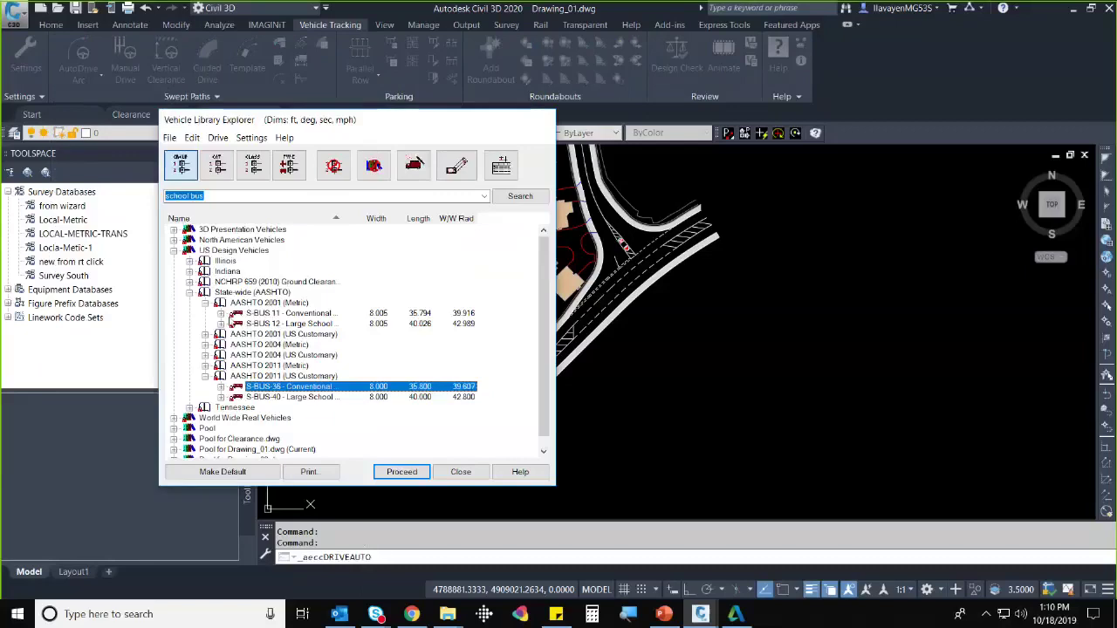
double_click(325, 389)
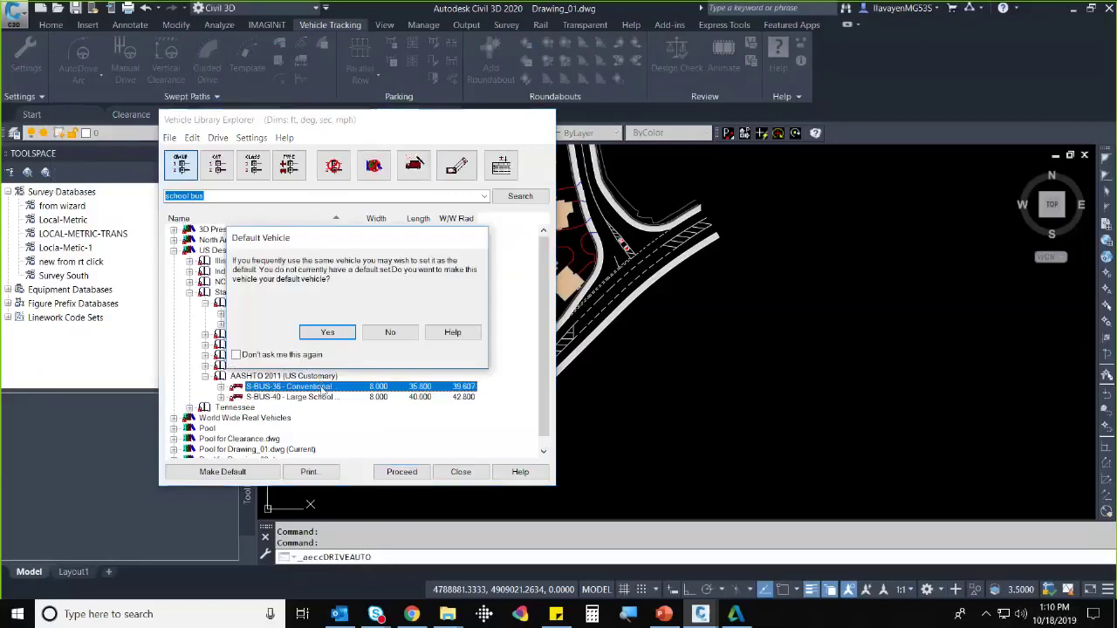
left_click(388, 334)
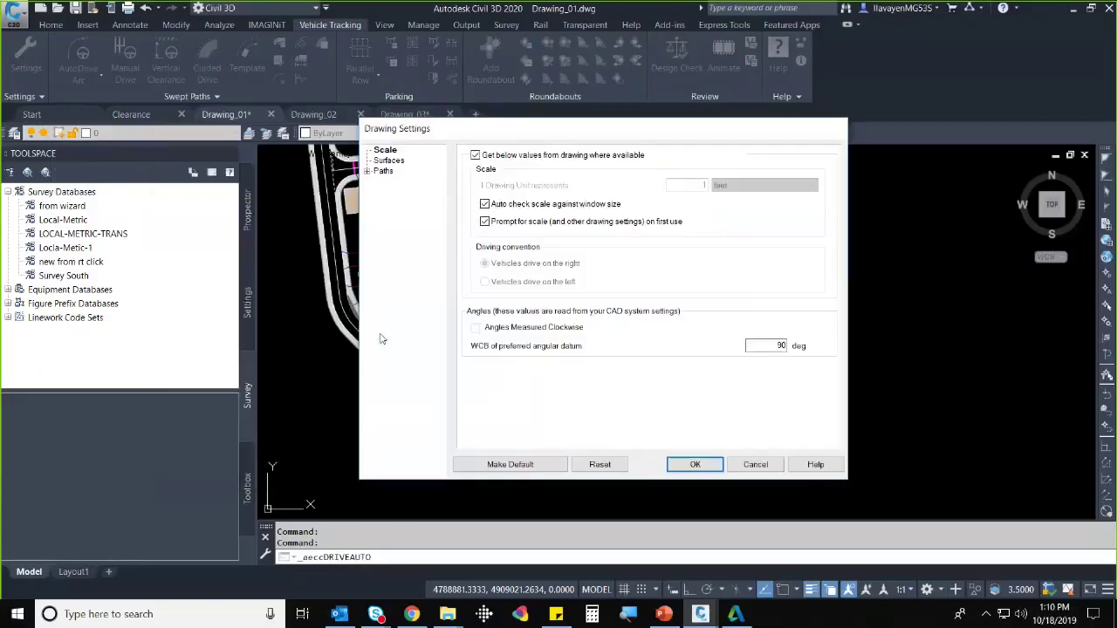
left_click(698, 464)
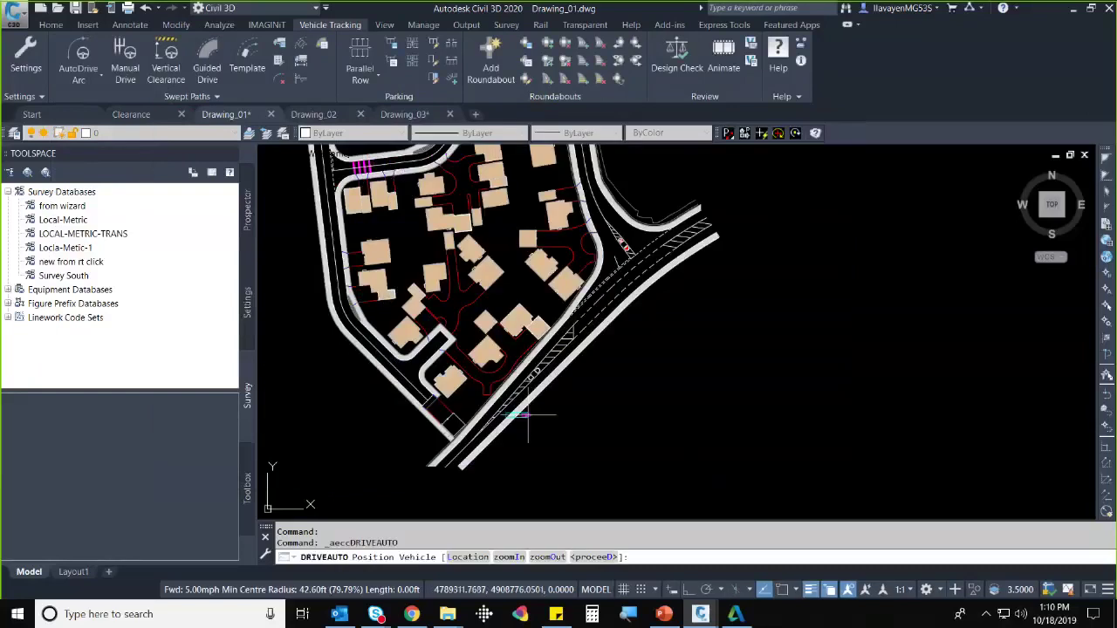
- Position the school bus in the southeastern lane near the main road's southwest end, aligned with the kerb, and proceed to driving
scroll(476, 393, "up", 4)
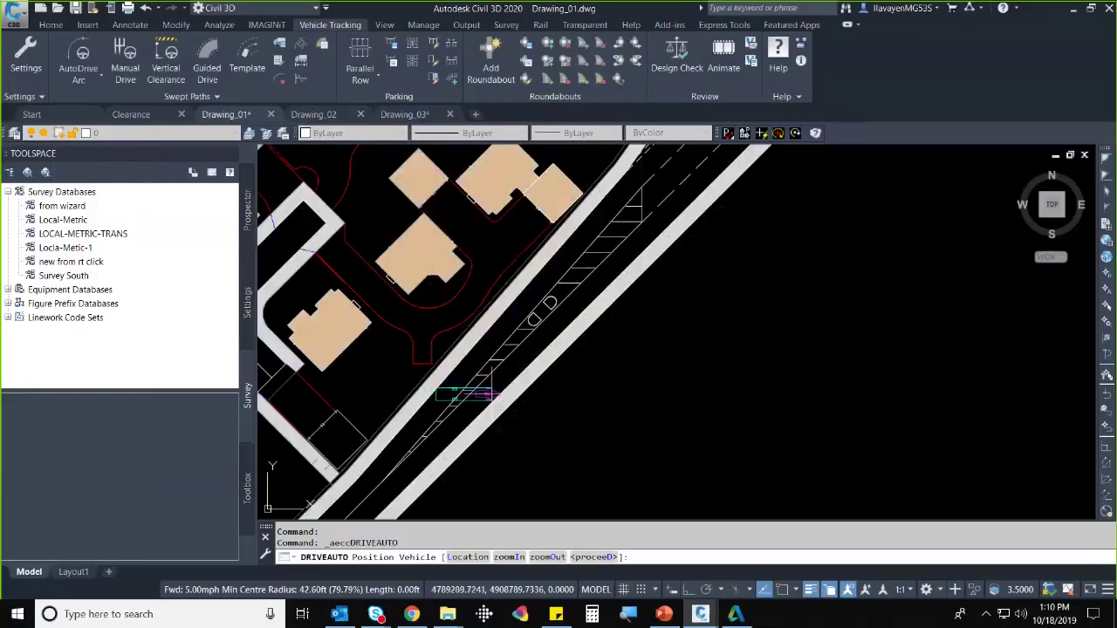
left_click(491, 395)
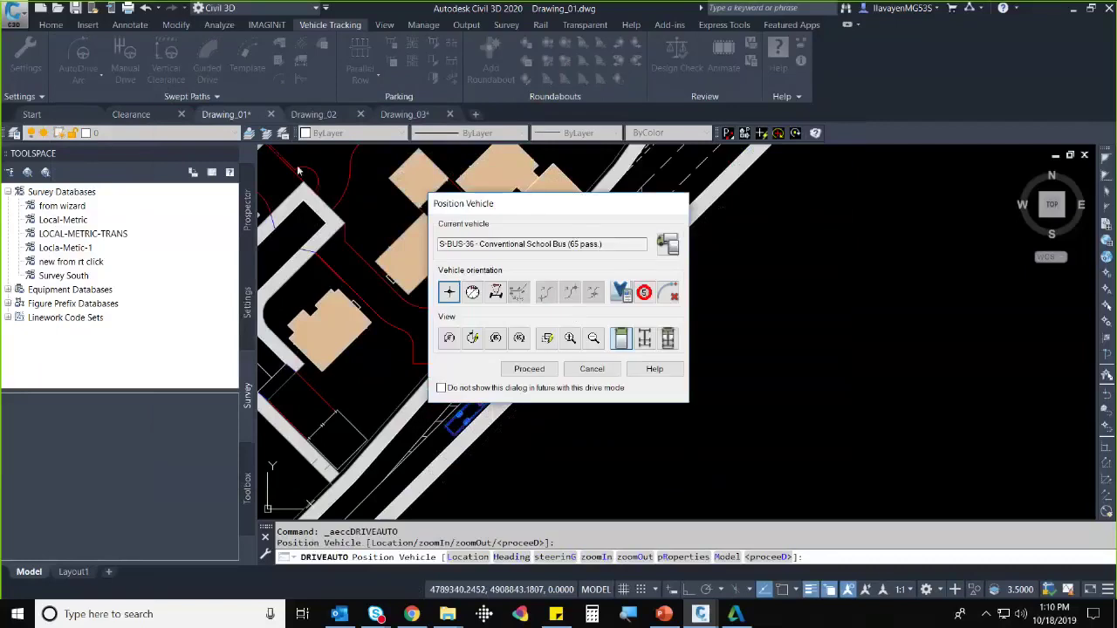
left_click_drag(557, 203, 298, 155)
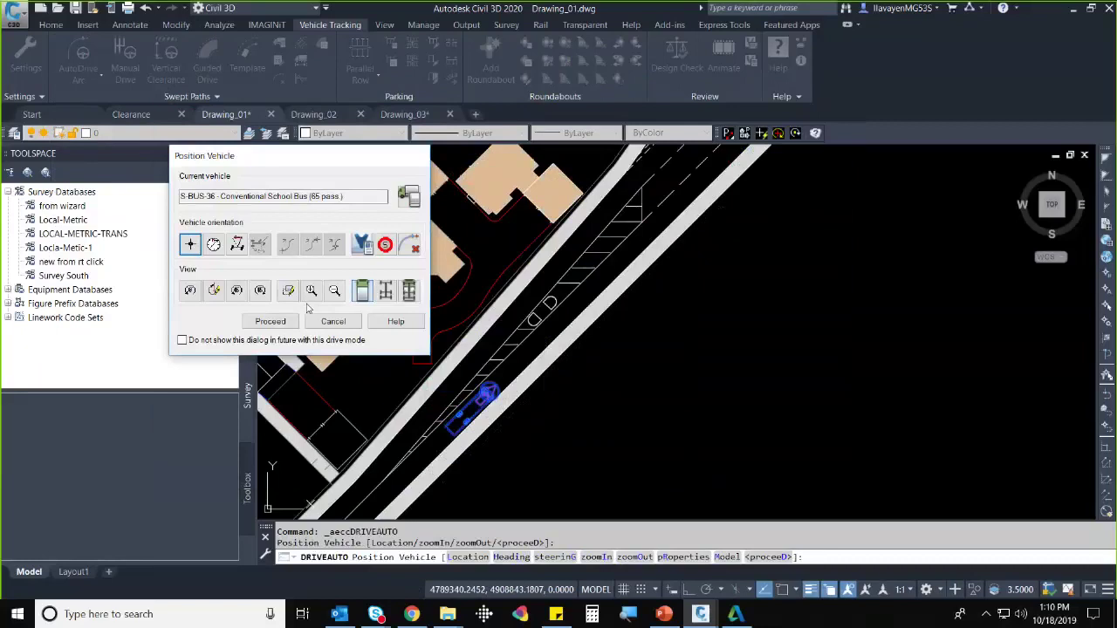
left_click(266, 321)
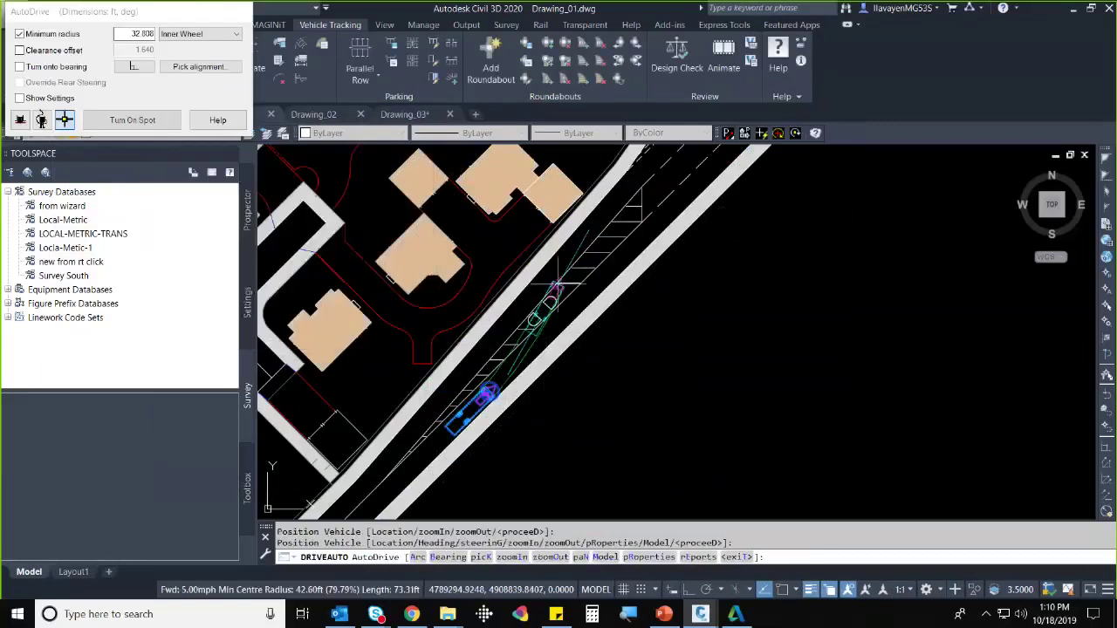
- Drive the bus northeast along the main road with three path points, up to the side road junction
scroll(555, 288, "down", 3)
scroll(542, 427, "up", 5)
left_click(541, 427)
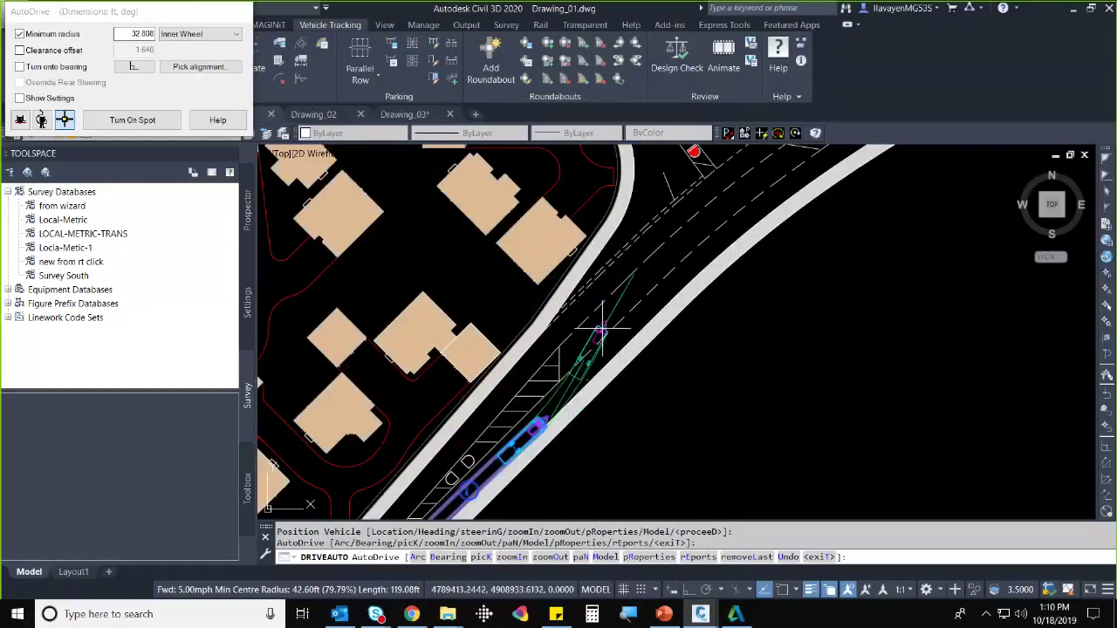
left_click(602, 329)
left_click(690, 228)
middle_click_drag(689, 229, 629, 369)
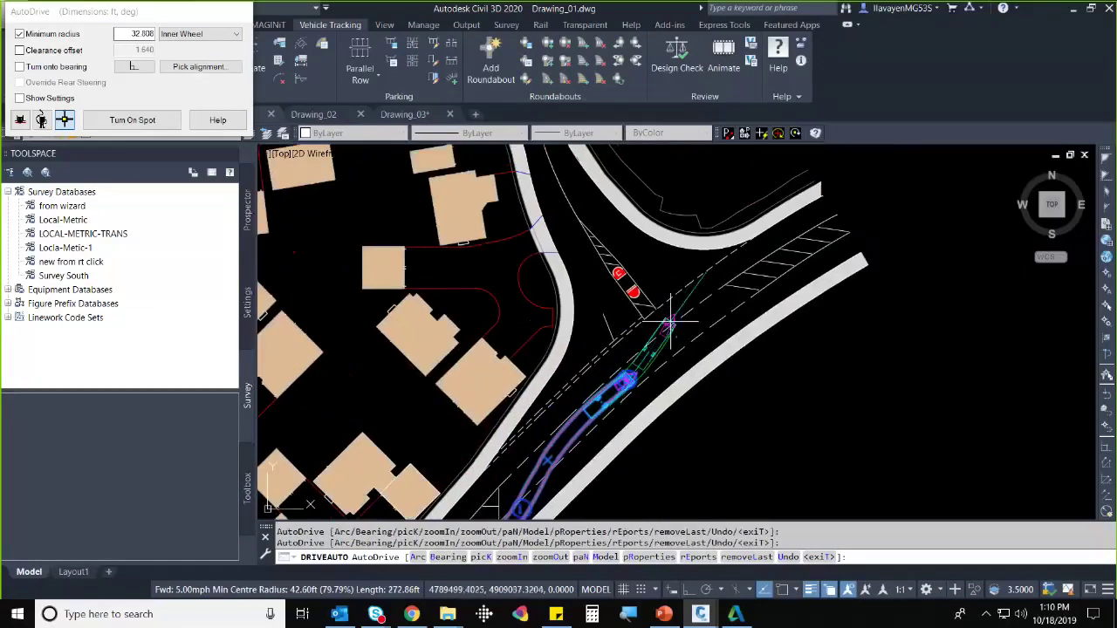
- Turn the bus left into the side road and drive it north to the roundabout entry
left_click(640, 252)
middle_click_drag(612, 236, 663, 412)
left_click(601, 340)
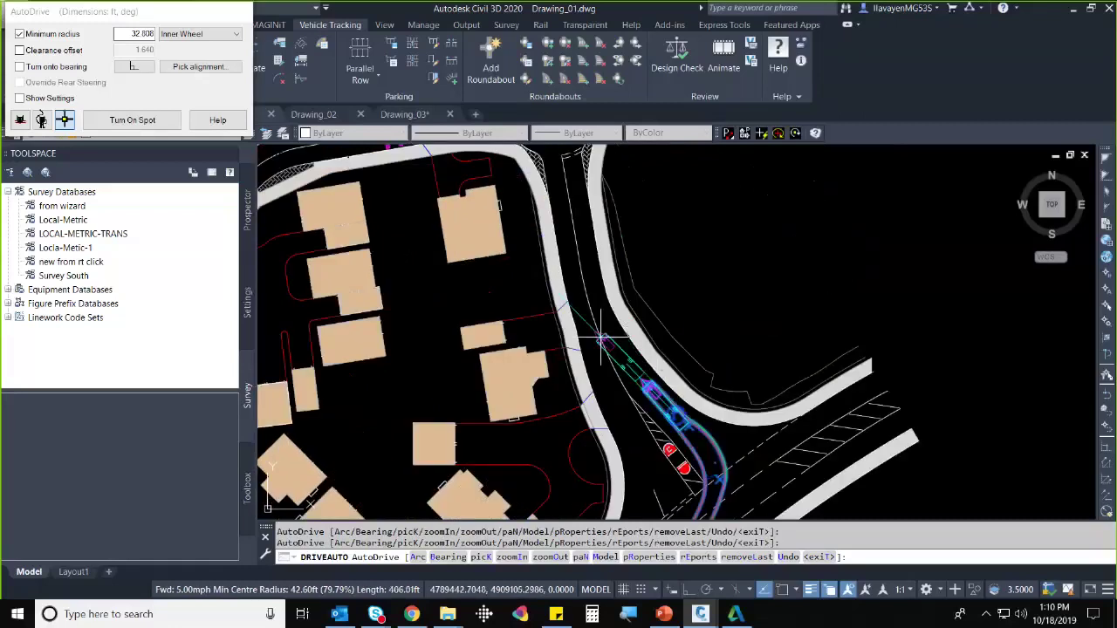
middle_click_drag(611, 262, 602, 375)
scroll(584, 307, "up", 2)
left_click(584, 308)
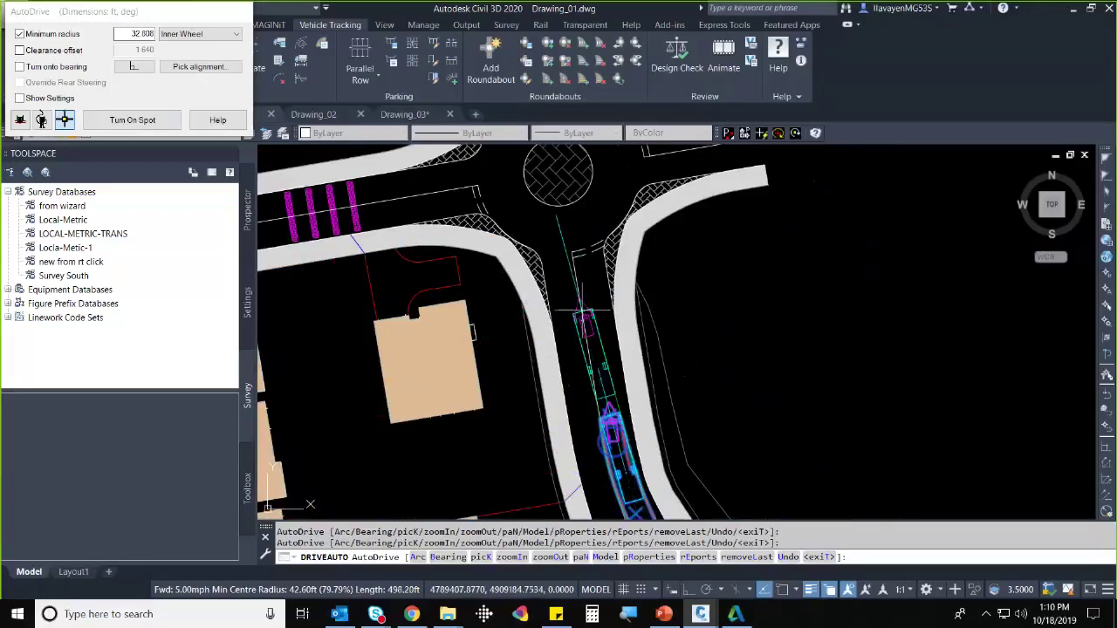
left_click(590, 284)
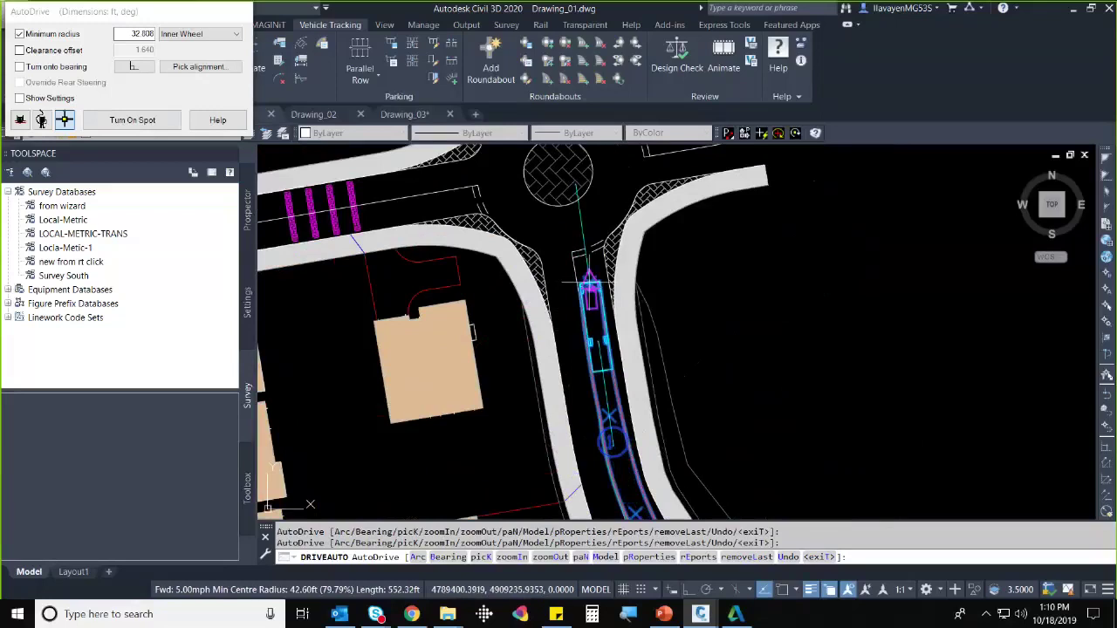
- Drive the bus right through the roundabout to the end of its eastern exit and finish the swept path
scroll(589, 282, "down", 3)
scroll(576, 288, "up", 4)
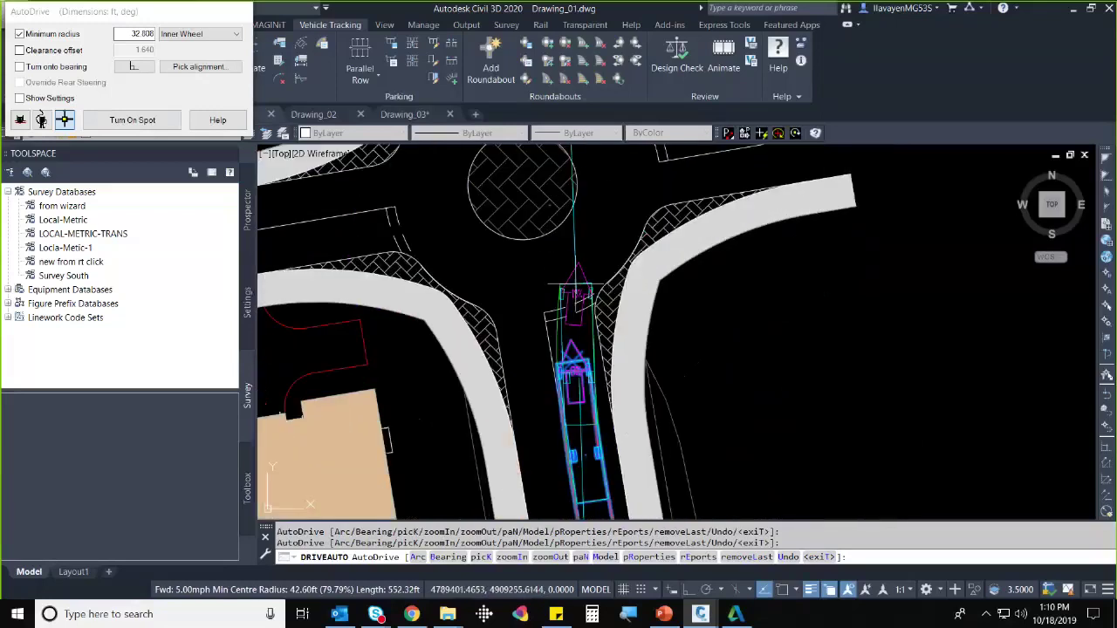
left_click(604, 223)
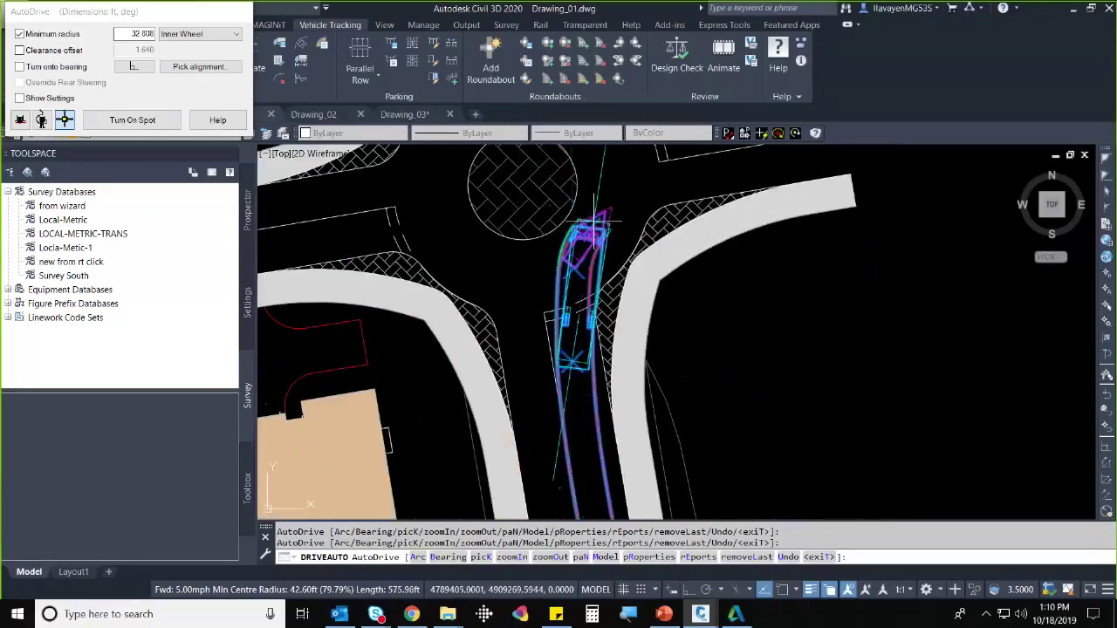
left_click(614, 202)
middle_click_drag(693, 175, 675, 210)
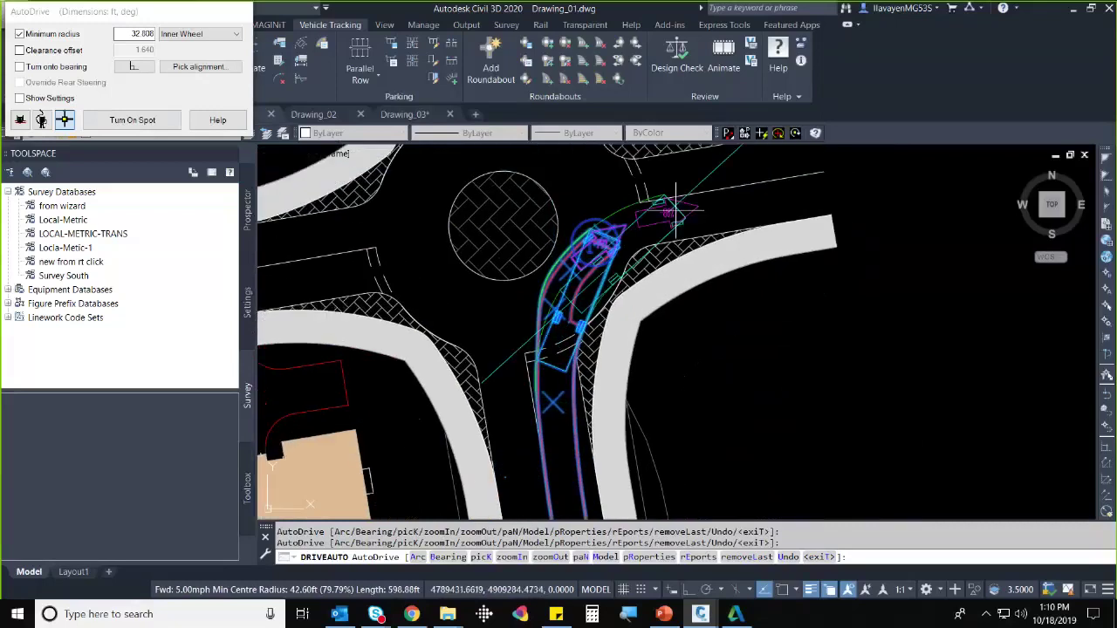
left_click(674, 208)
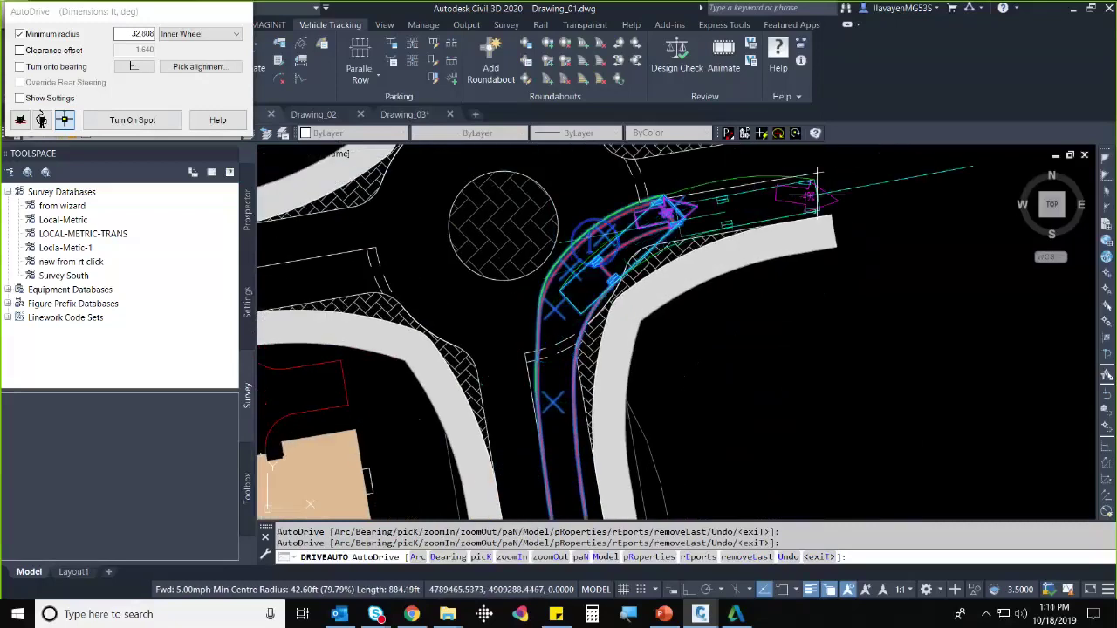
scroll(811, 201, "down", 1)
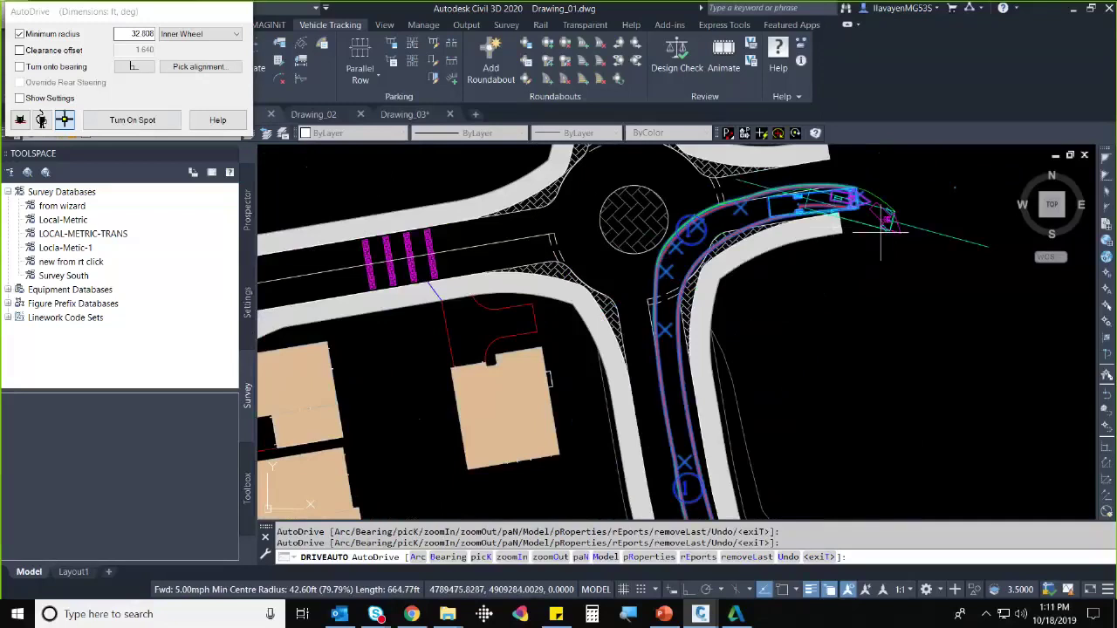
scroll(807, 249, "down", 1)
scroll(807, 270, "down", 2)
middle_click_drag(798, 261, 736, 205)
key("Return")
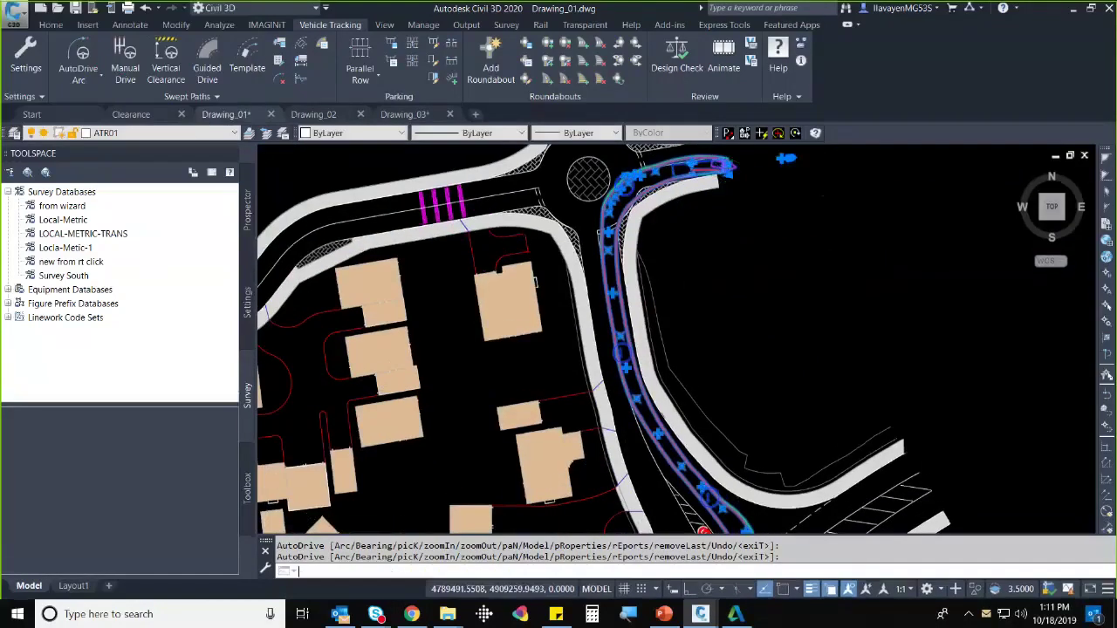
mouse_move(776, 336)
middle_mouse_down()
mouse_move(713, 262)
mouse_move(687, 378)
middle_mouse_up()
key("Escape")
- Try to extend the bus swept path eastward beyond the end of the roundabout's exit road
scroll(624, 179, "up", 4)
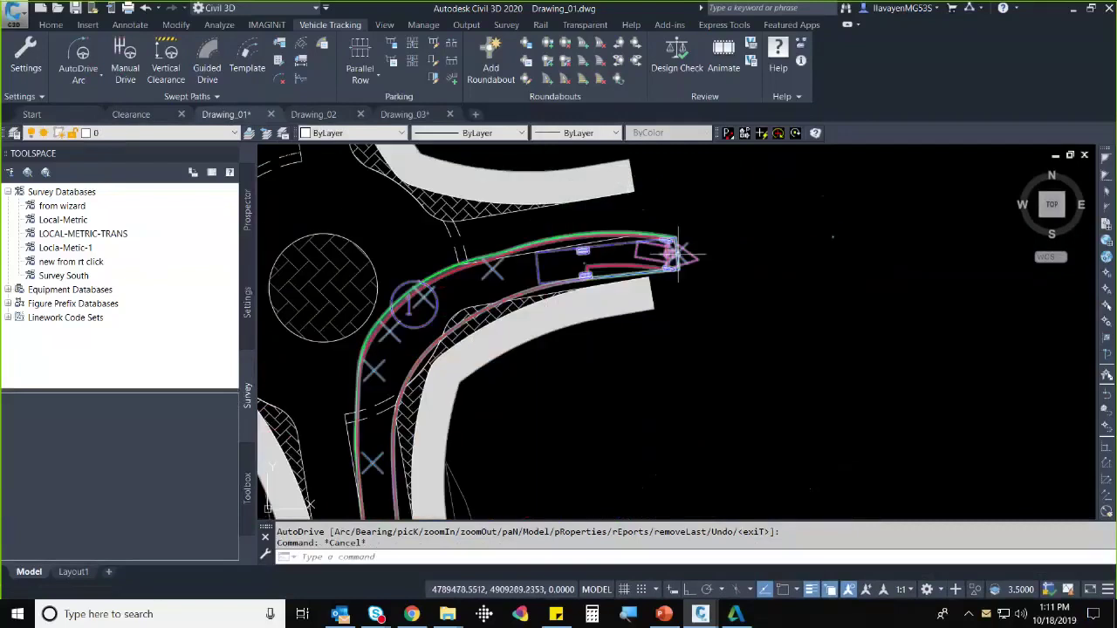
left_click(677, 253)
left_click(813, 238)
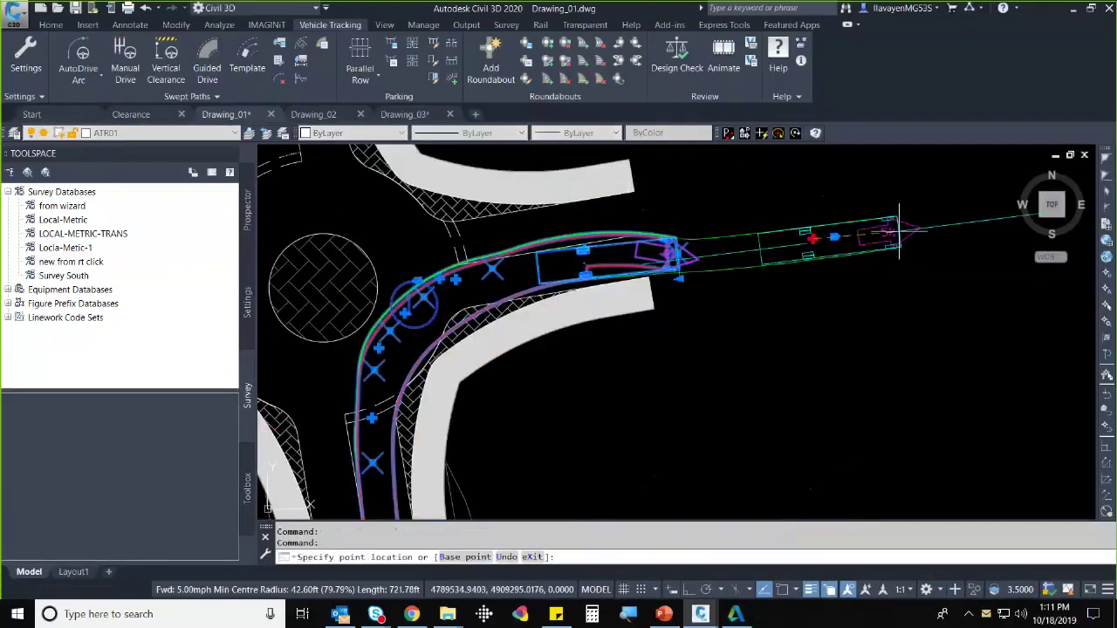
middle_click_drag(907, 231, 723, 237)
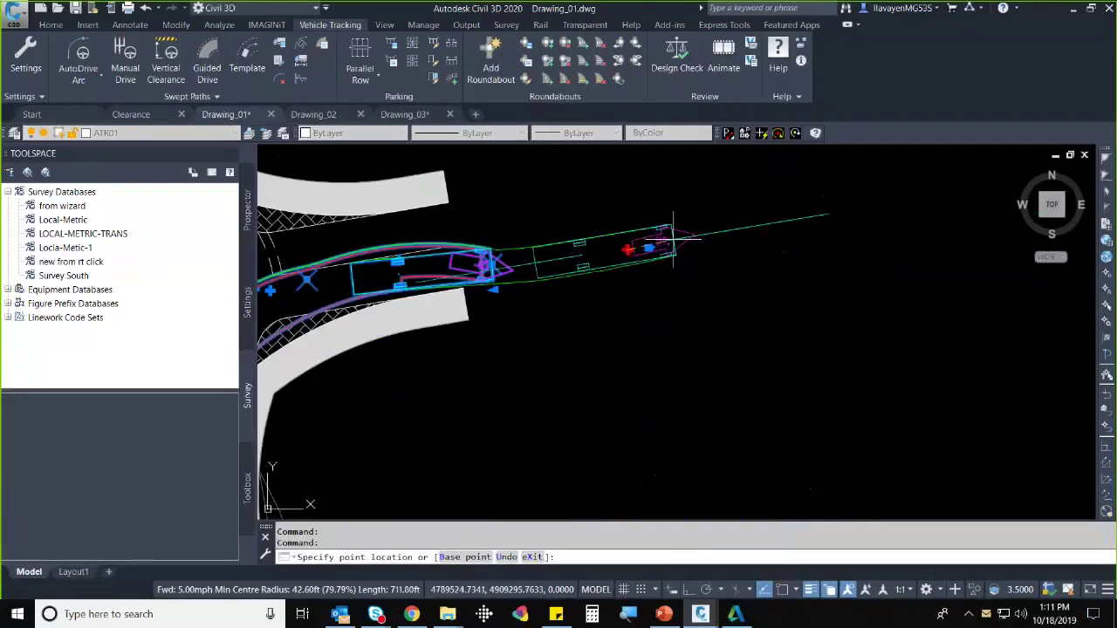
key("Escape")
- Insert a point into the swept path on the side road's bend and place it over the eastern kerb
scroll(451, 352, "down", 3)
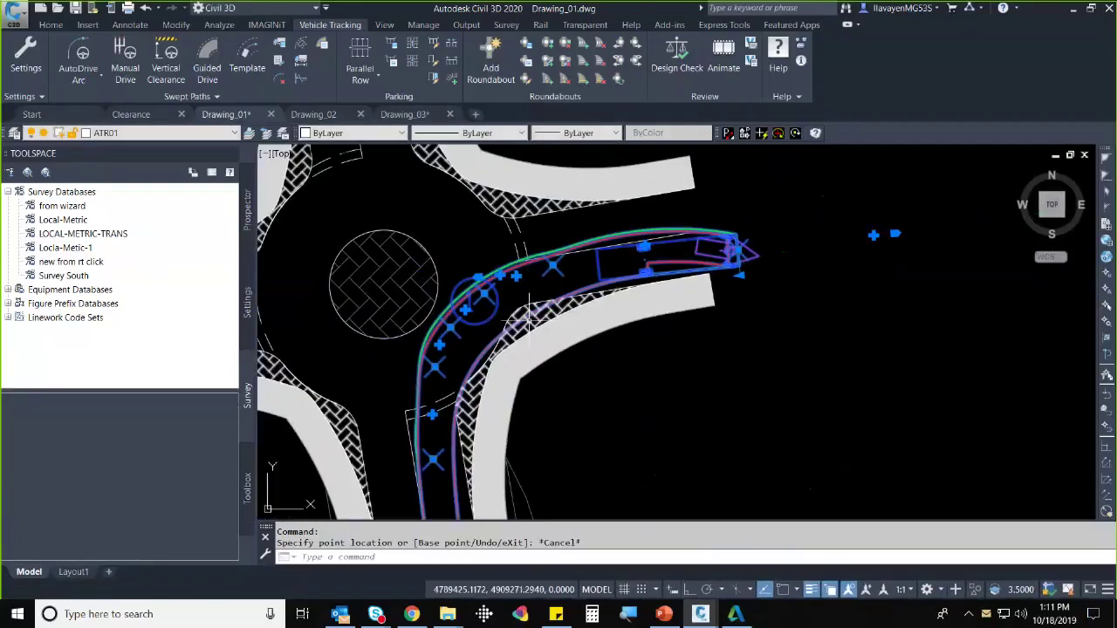
scroll(528, 321, "up", 2)
scroll(536, 392, "down", 5)
scroll(506, 426, "up", 4)
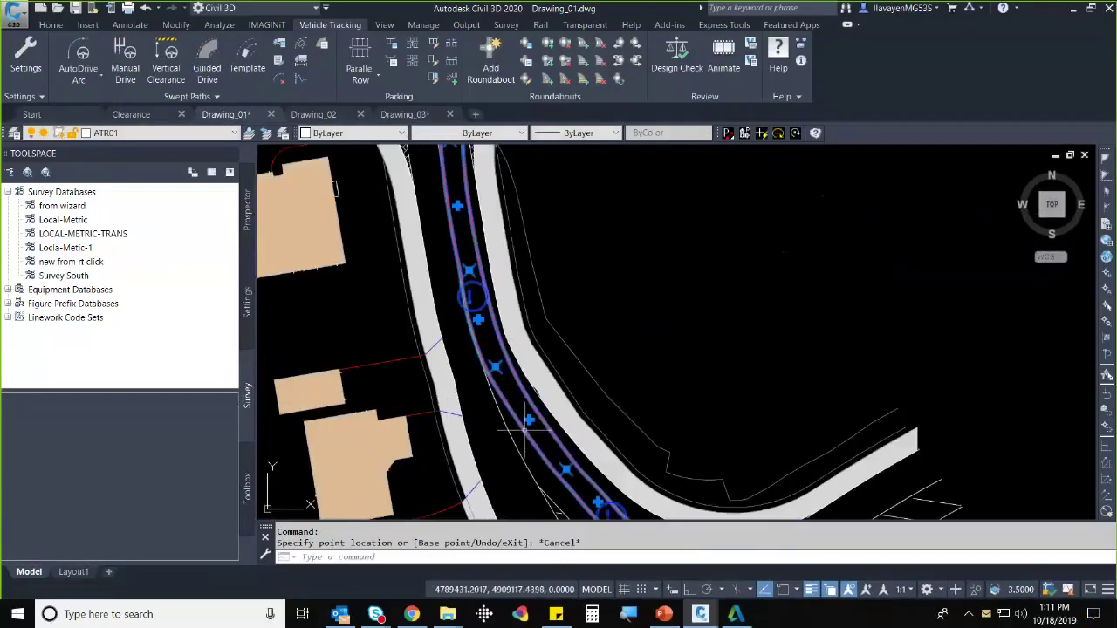
key("Return")
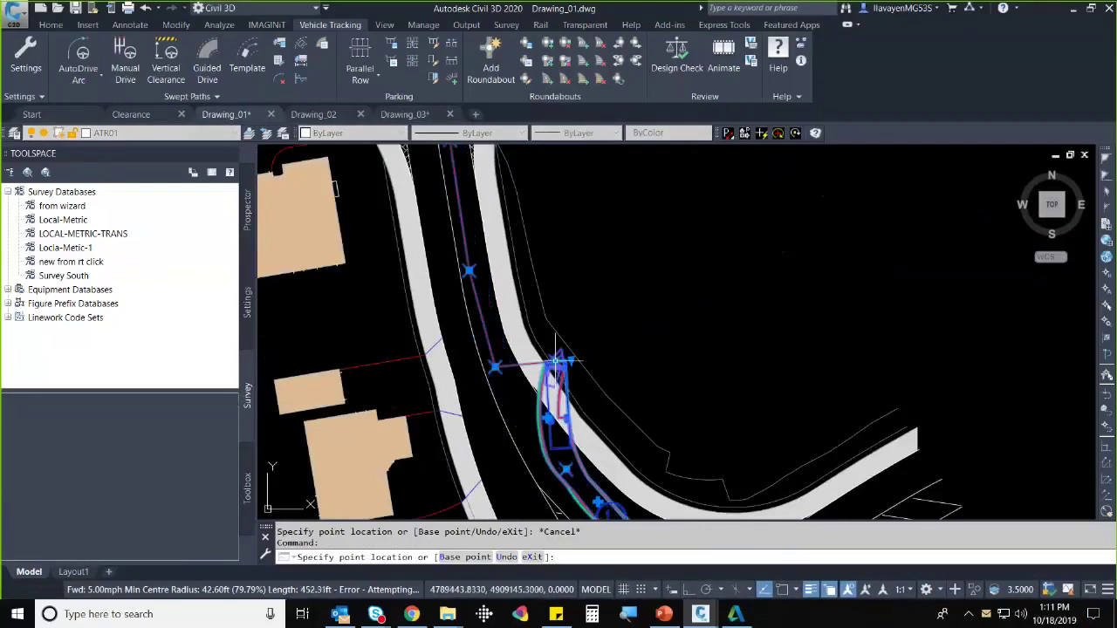
key("Escape")
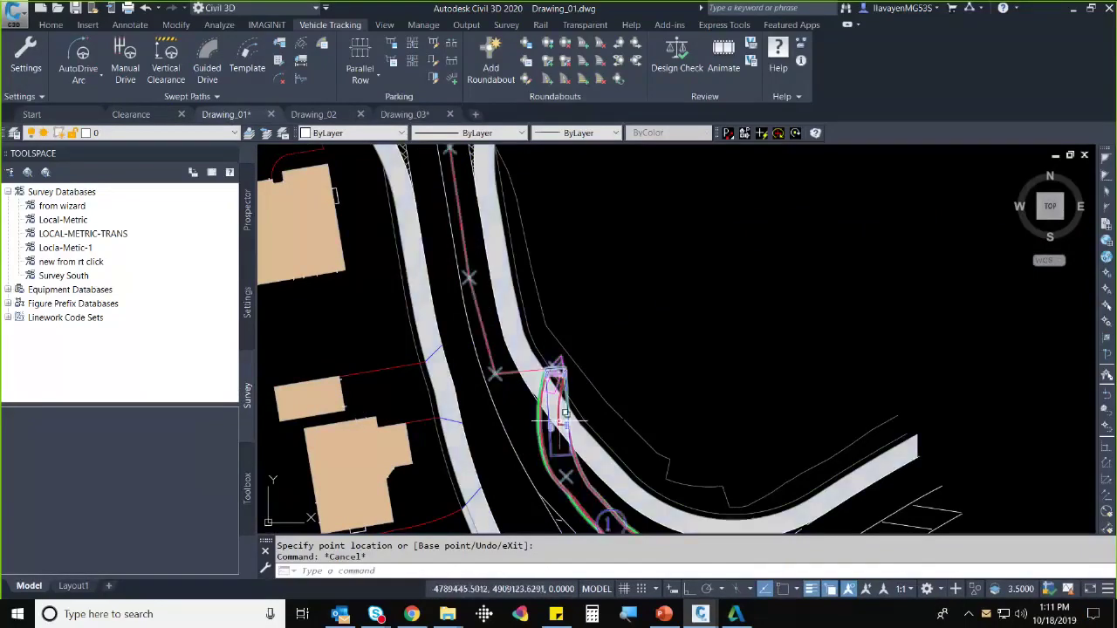
- Undo the edit that placed the swept path point over the side road's eastern kerb
scroll(565, 422, "up", 2)
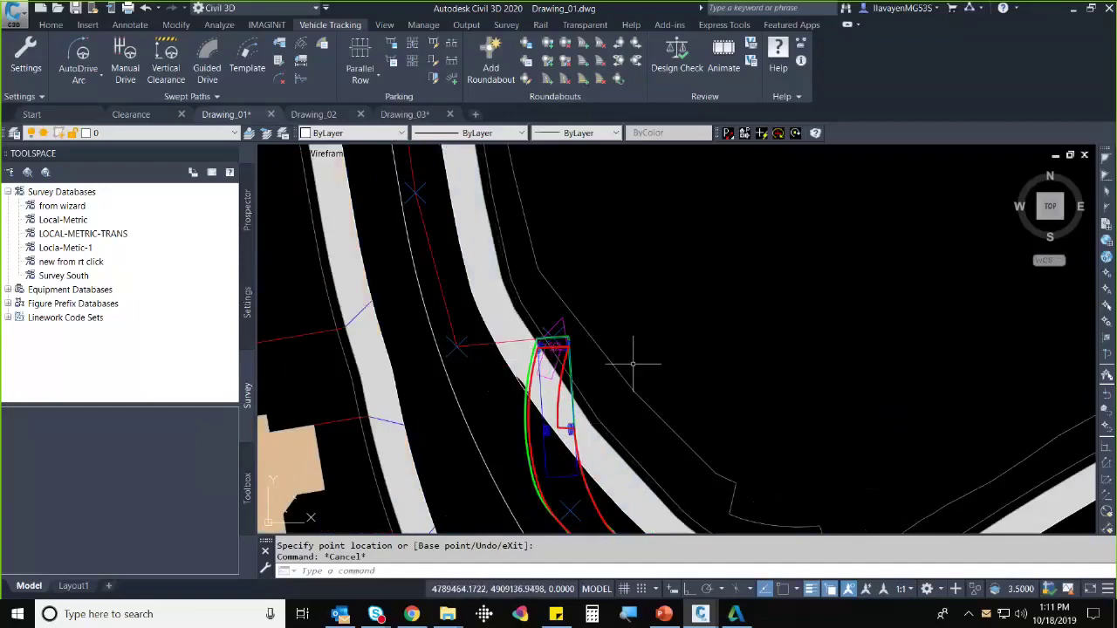
type("u")
key("Return")
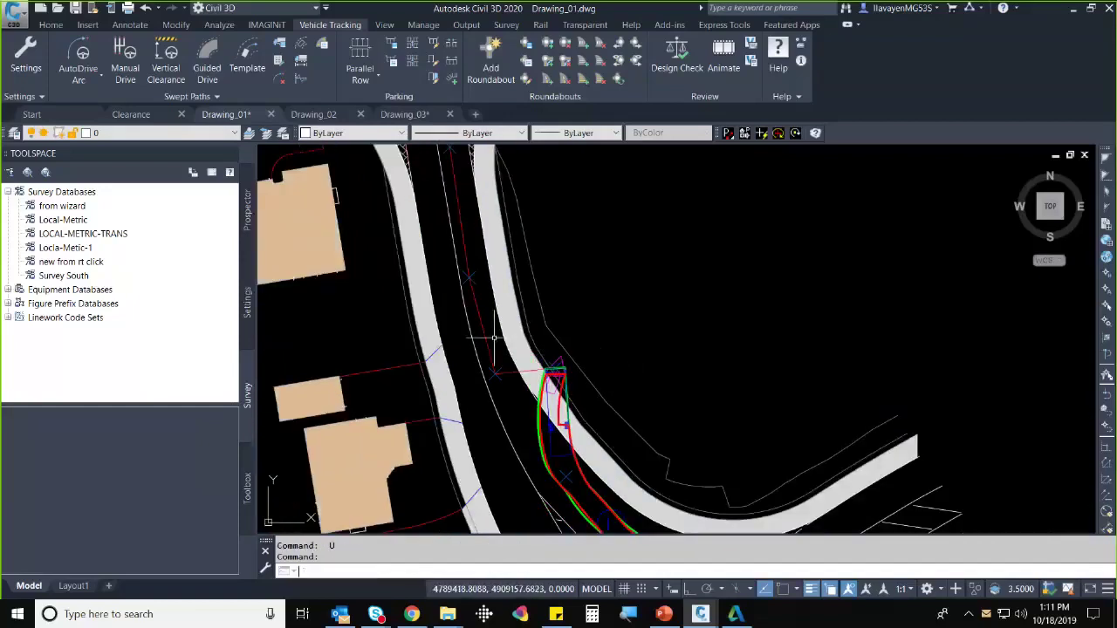
- Select the bus swept path and slightly reposition its path point at the start of the roundabout's eastern exit
middle_click_drag(474, 302, 478, 424)
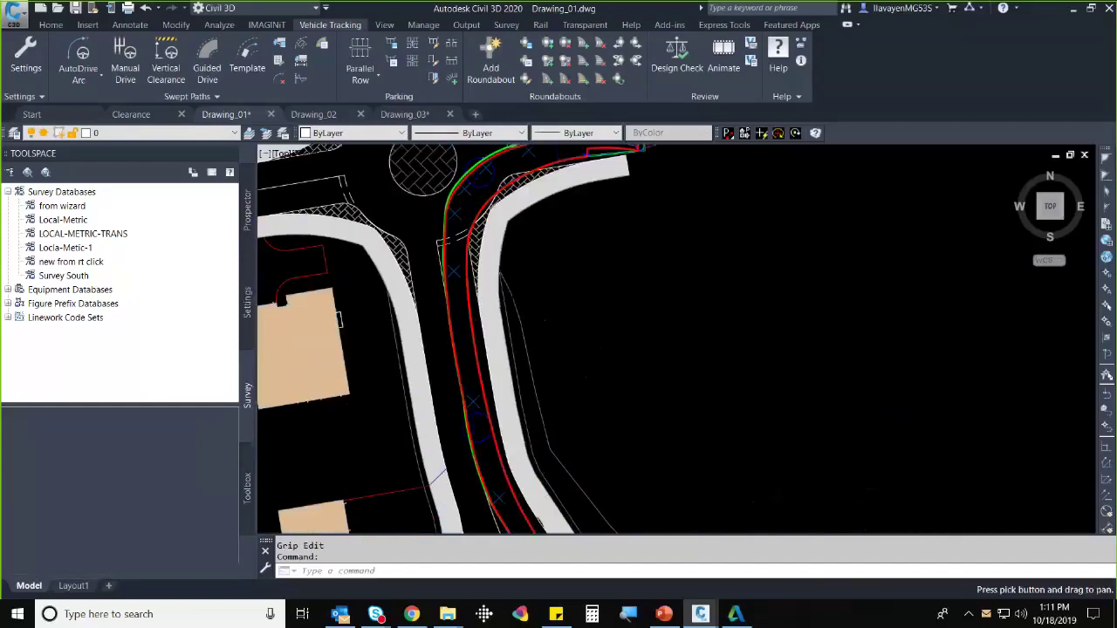
middle_click_drag(480, 245, 474, 320)
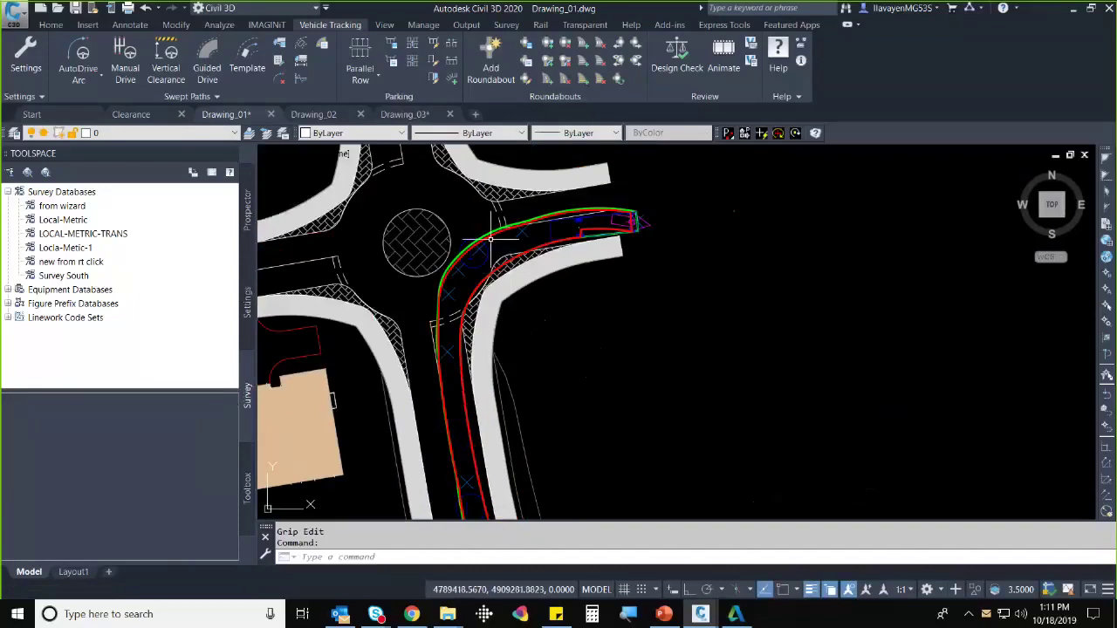
scroll(491, 235, "up", 2)
left_click(436, 329)
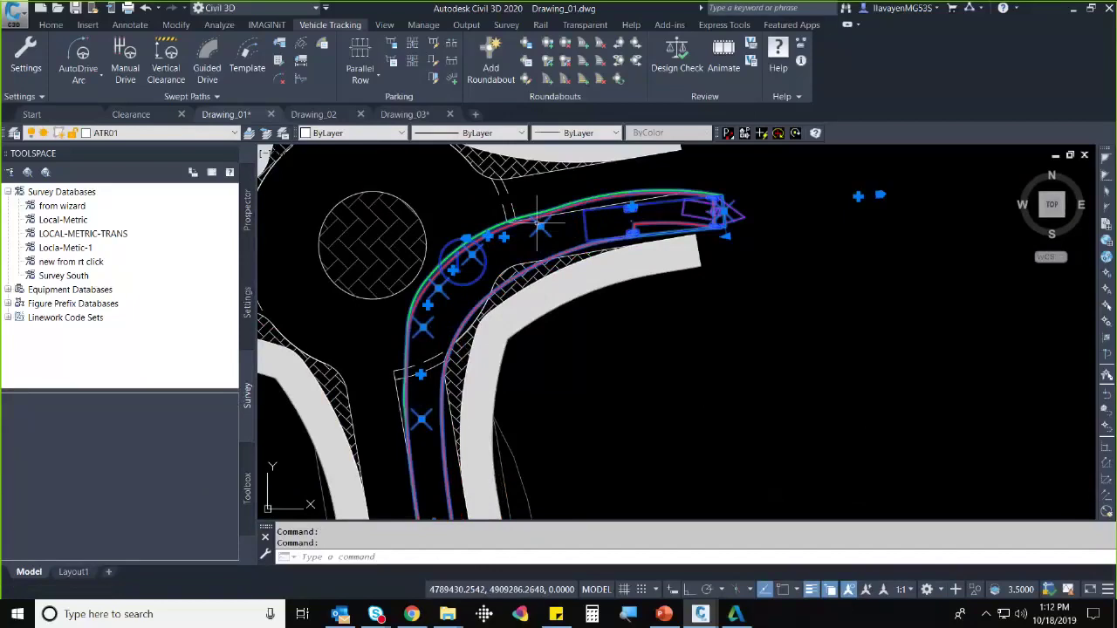
scroll(540, 225, "up", 2)
left_click(536, 241)
scroll(500, 275, "down", 4)
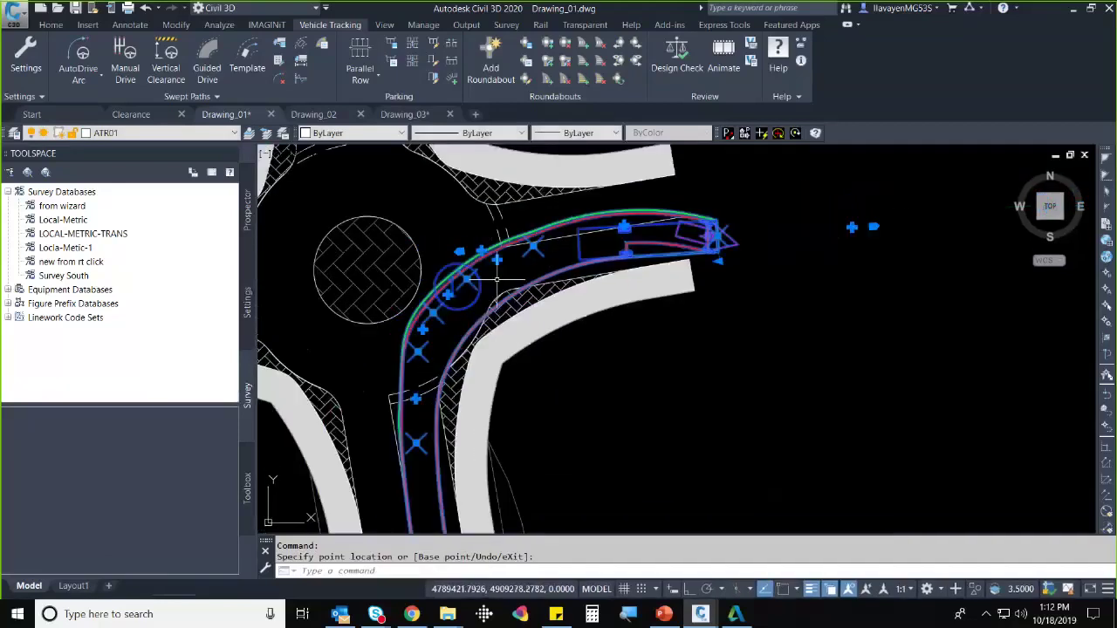
scroll(497, 296, "up", 2)
key("Escape")
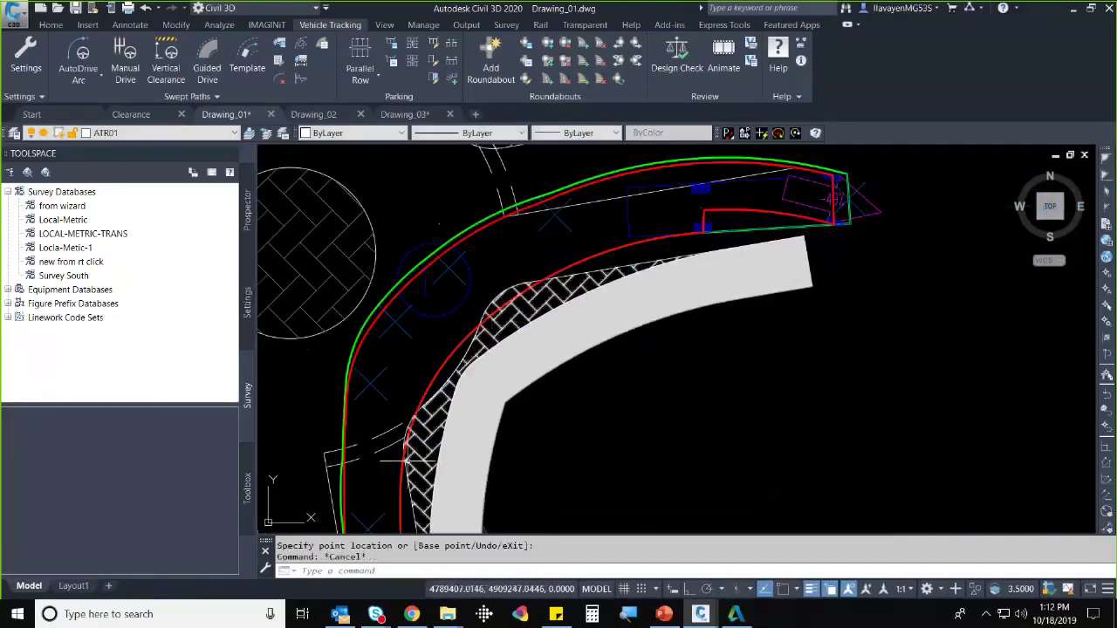
- Run a design check on the school bus swept path and close the exceptions report
scroll(407, 393, "down", 2)
middle_click_drag(406, 393, 610, 334)
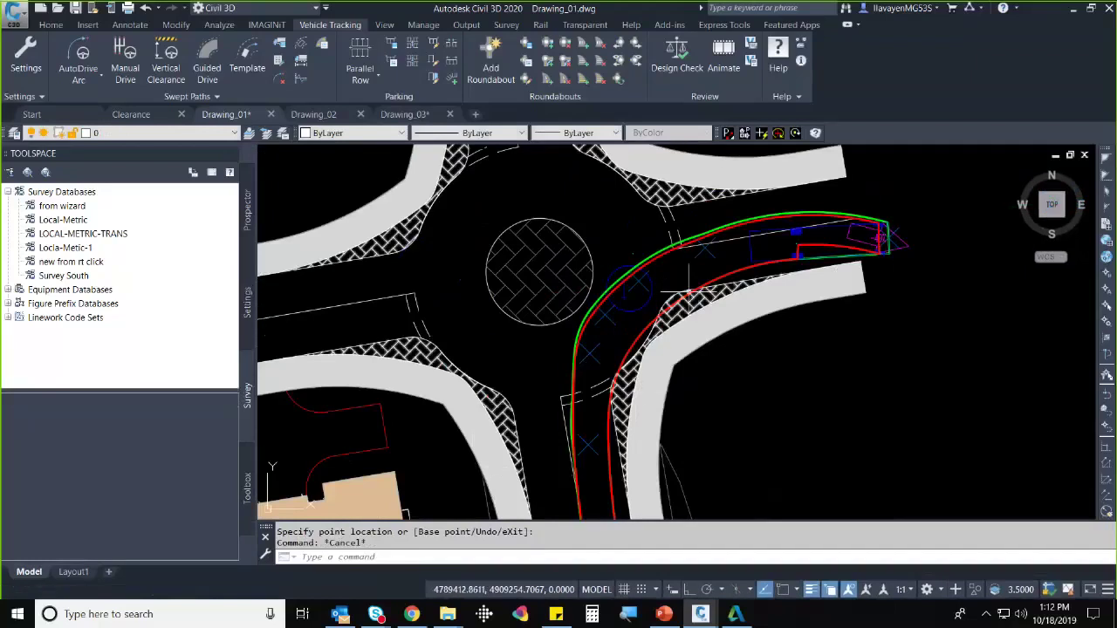
middle_click_drag(655, 309, 576, 355)
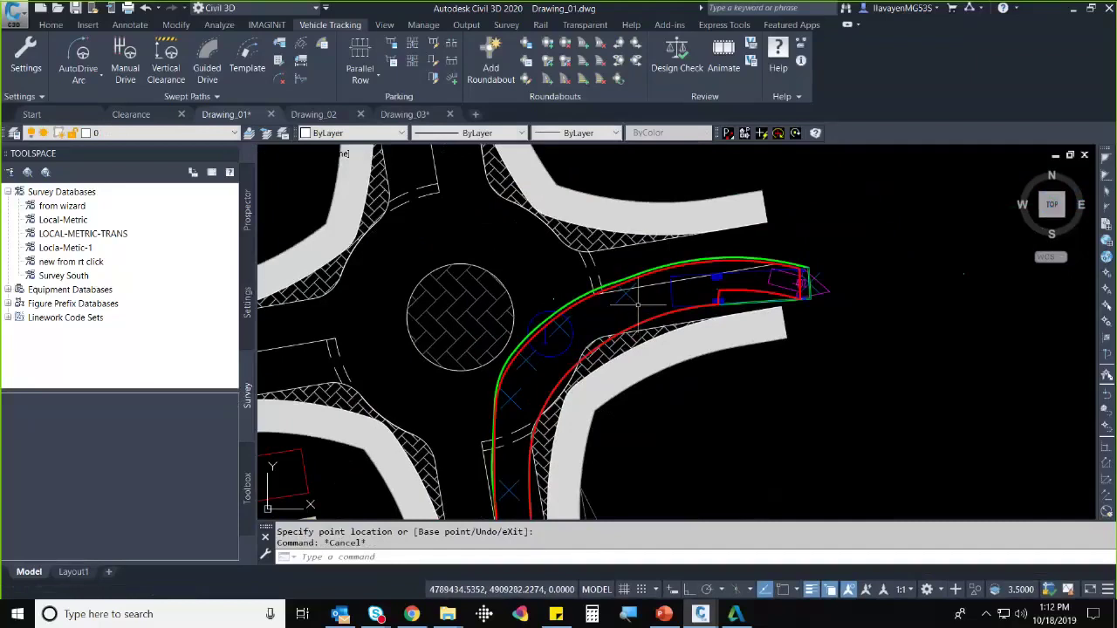
mouse_move(638, 304)
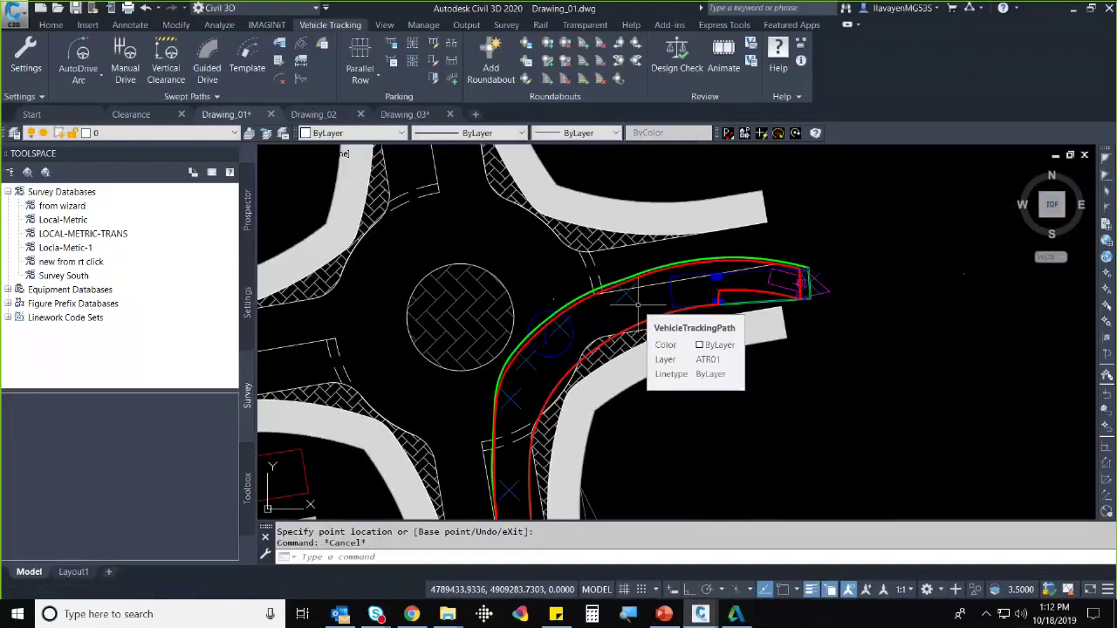
scroll(625, 299, "down", 2)
mouse_move(625, 299)
middle_mouse_down()
mouse_move(540, 320)
mouse_move(474, 320)
middle_mouse_up()
left_click(676, 56)
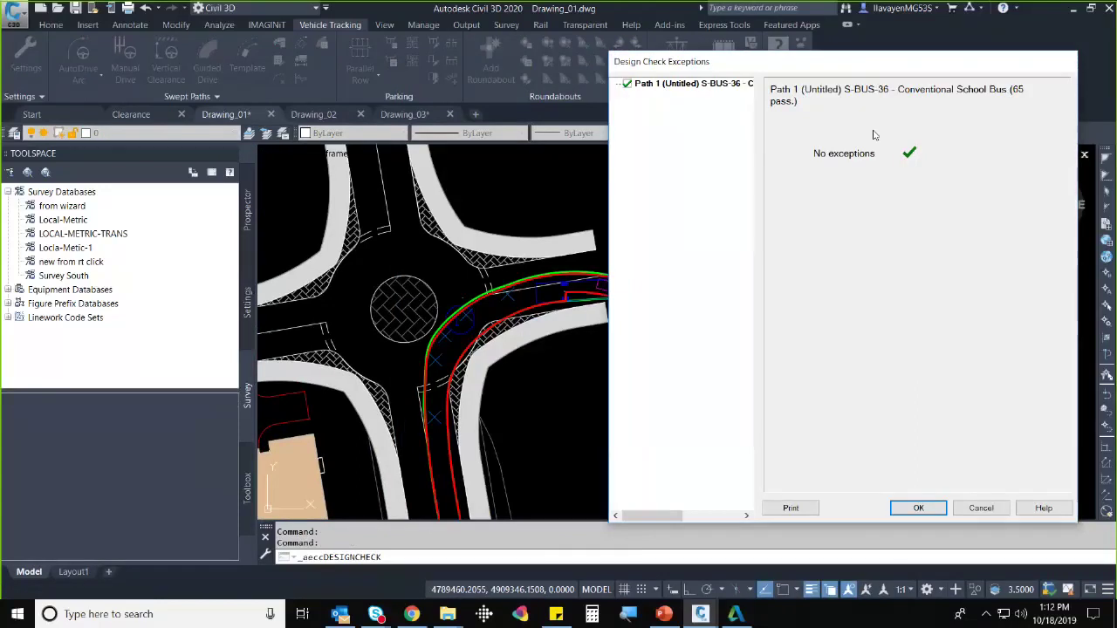
left_click(918, 508)
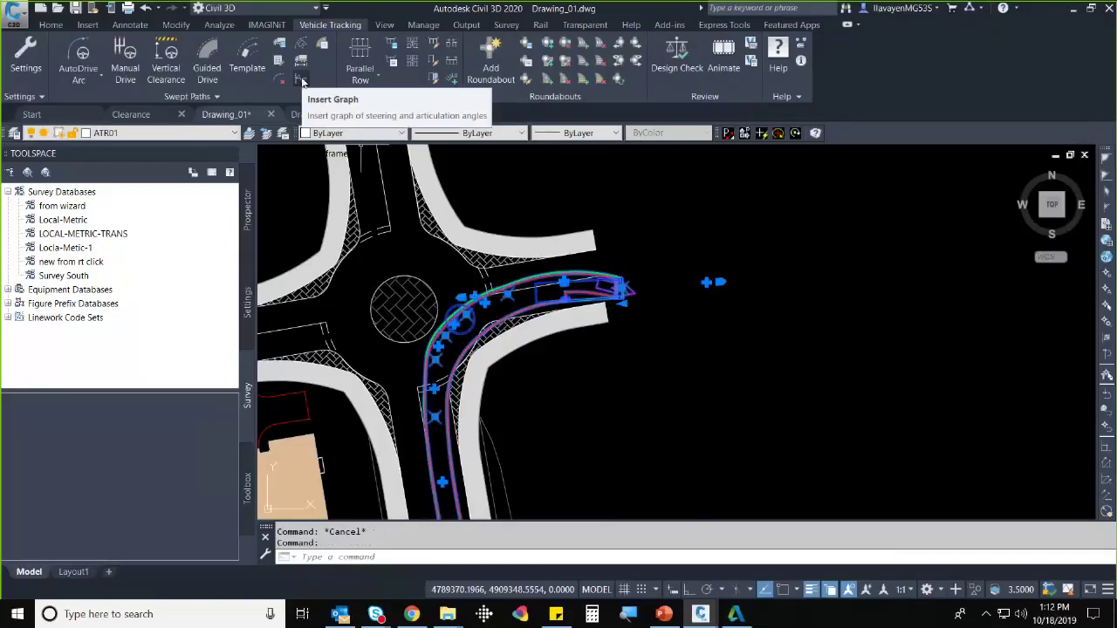
- Insert a graph of steering and articulation angles for the swept path in the empty area east of the roundabout
left_click(303, 81)
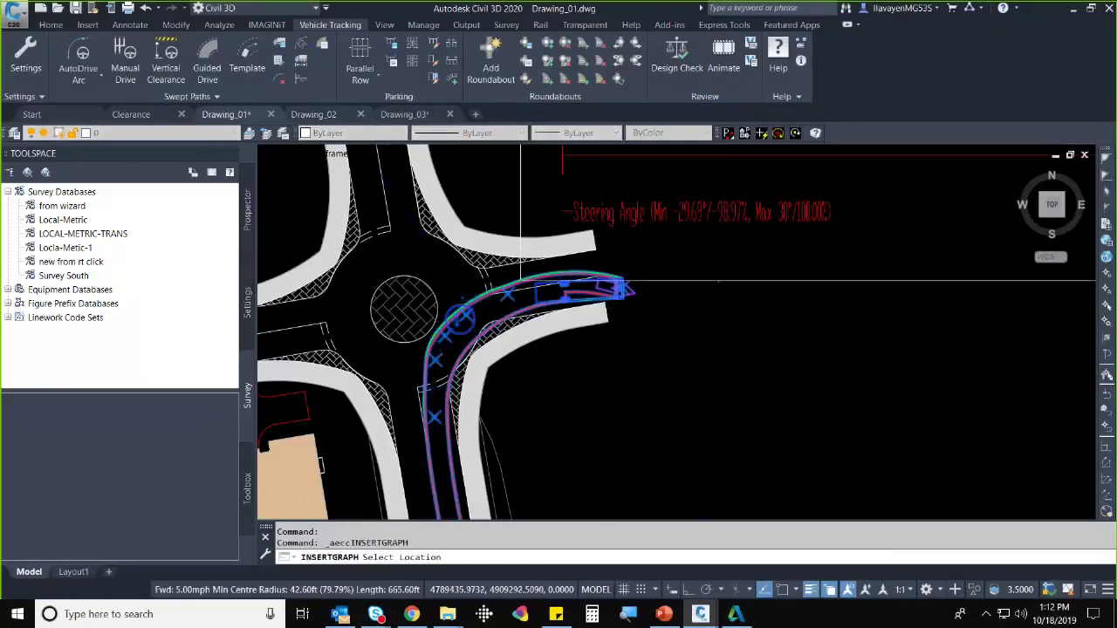
scroll(576, 262, "down", 4)
left_click(541, 332)
key("Escape")
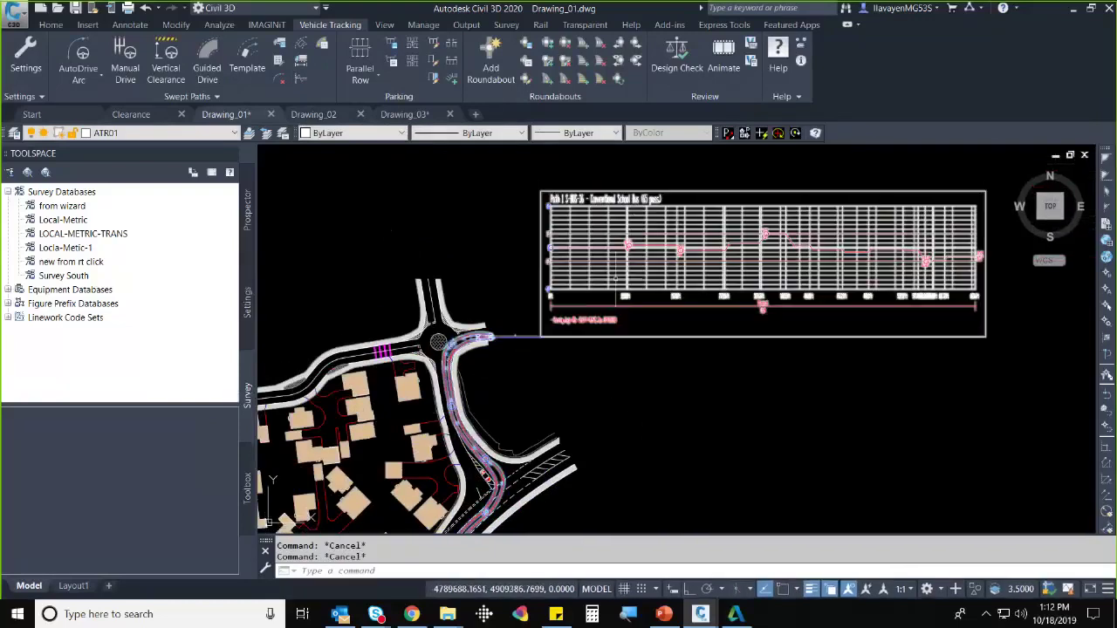
- Move the steering angle graph by its lower-left corner farther northeast of the roundabout
left_click(615, 279)
left_click(541, 337)
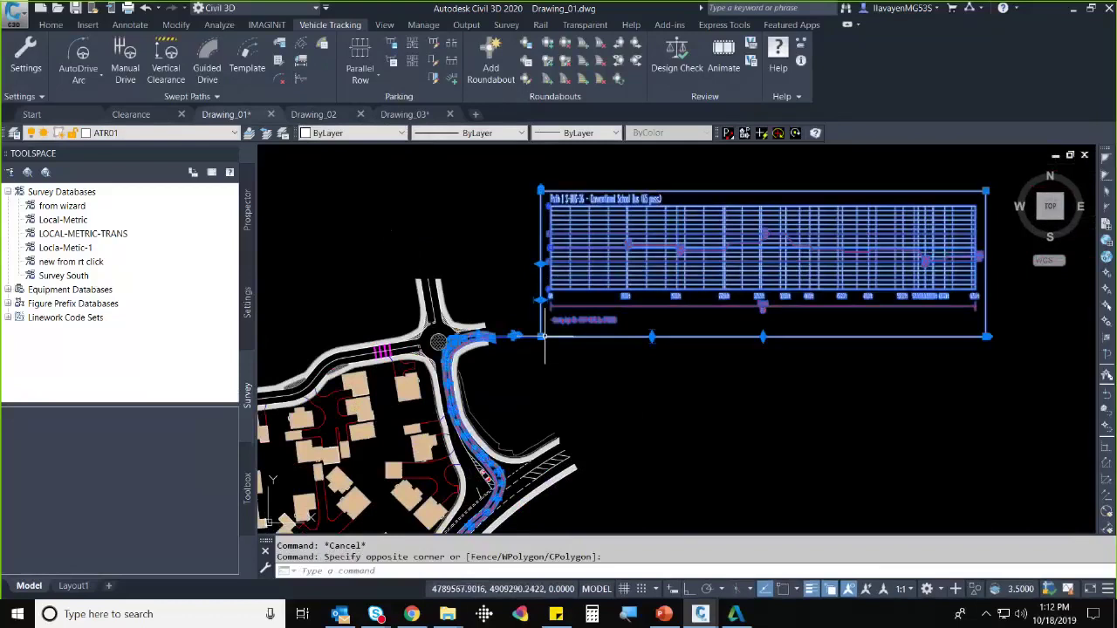
left_click(541, 337)
scroll(558, 323, "down", 2)
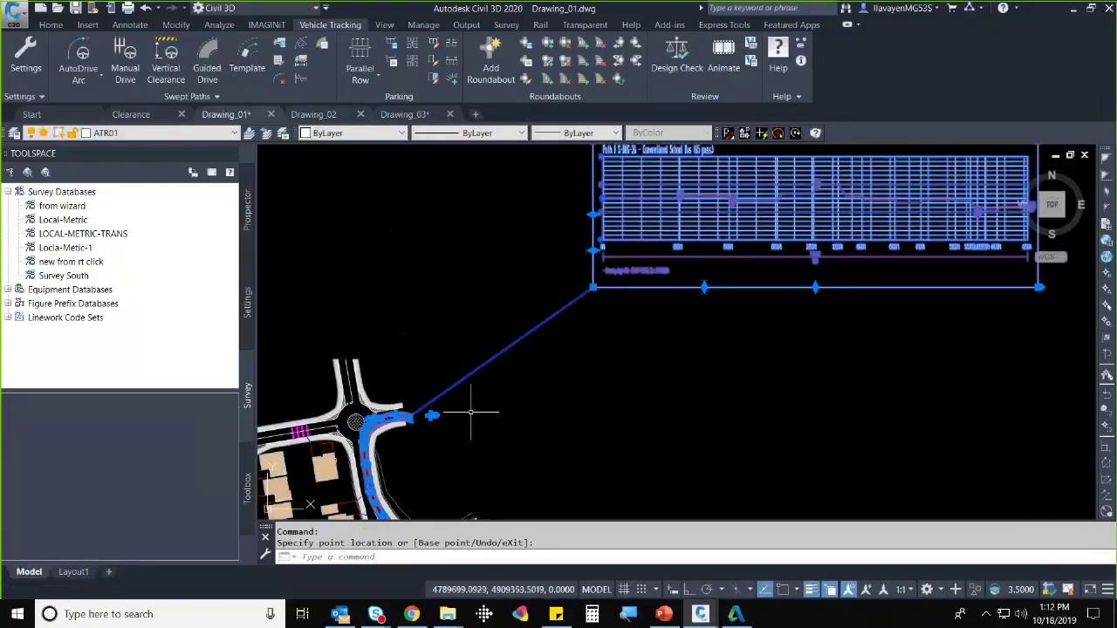
- Examine the steering angle curve, its distance labels, and the line linking the graph to the swept path
mouse_move(671, 323)
middle_mouse_down()
mouse_move(541, 434)
mouse_move(643, 270)
mouse_move(541, 375)
middle_mouse_up()
scroll(590, 351, "up", 6)
key("Escape")
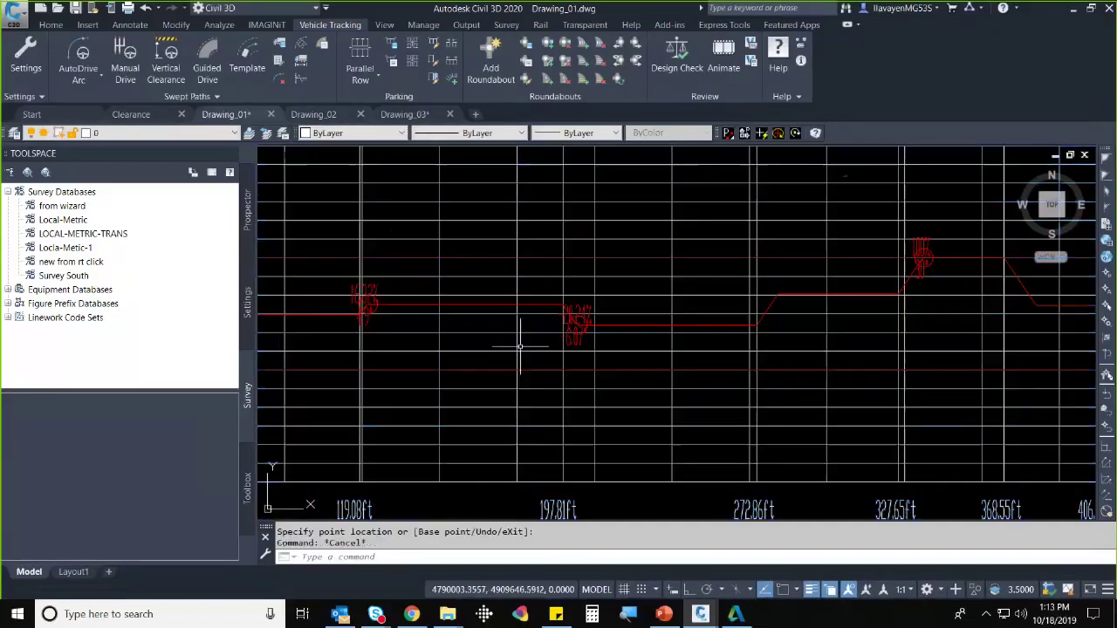
scroll(369, 304, "up", 3)
mouse_move(698, 224)
middle_mouse_down()
mouse_move(785, 320)
mouse_move(561, 332)
middle_mouse_up()
middle_click_drag(780, 331, 738, 330)
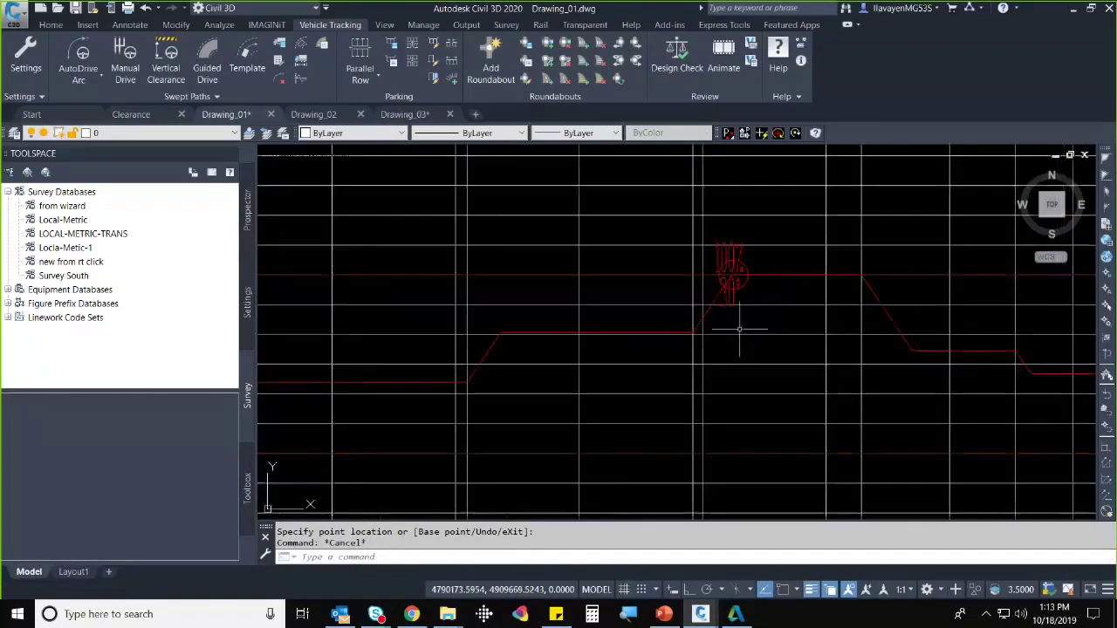
scroll(724, 340, "down", 5)
middle_click_drag(672, 364, 683, 358)
scroll(683, 357, "down", 5)
scroll(568, 349, "up", 1)
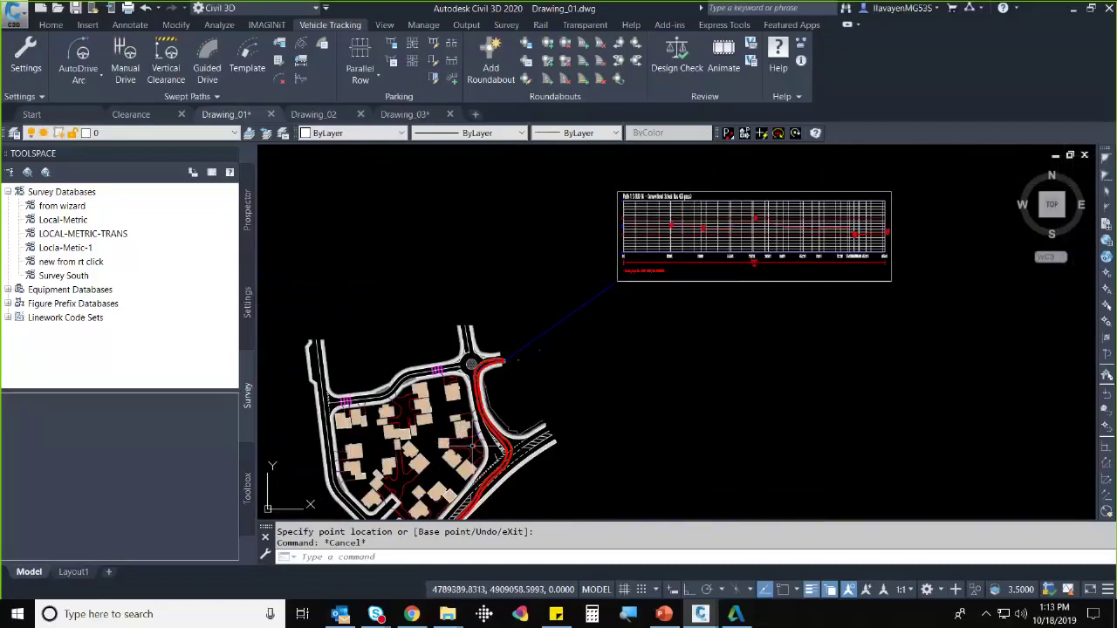
mouse_move(555, 325)
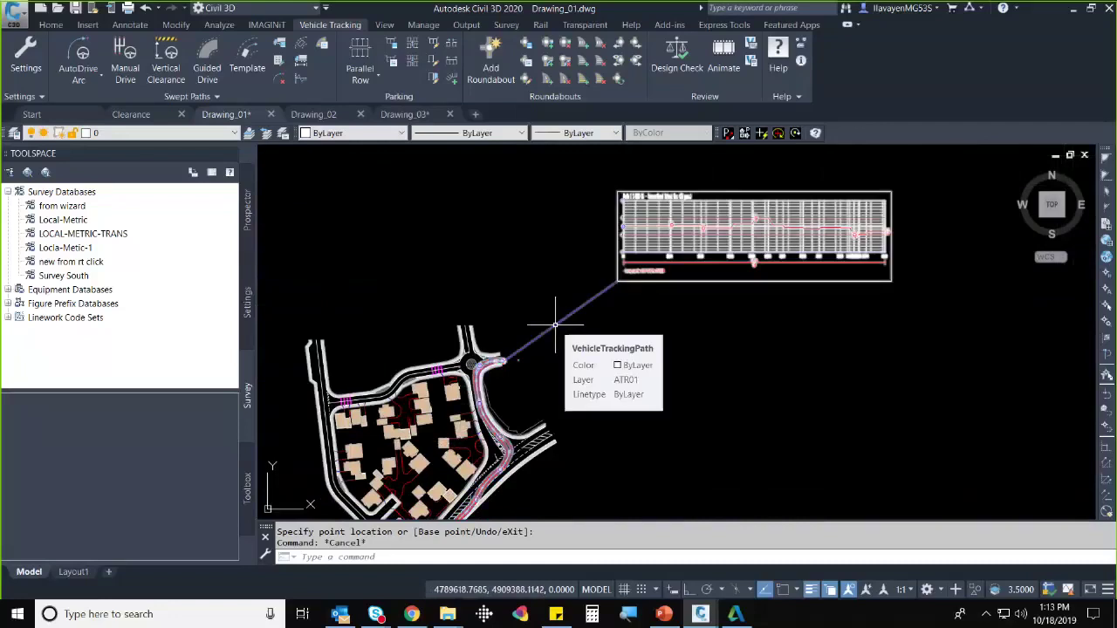
key("Escape")
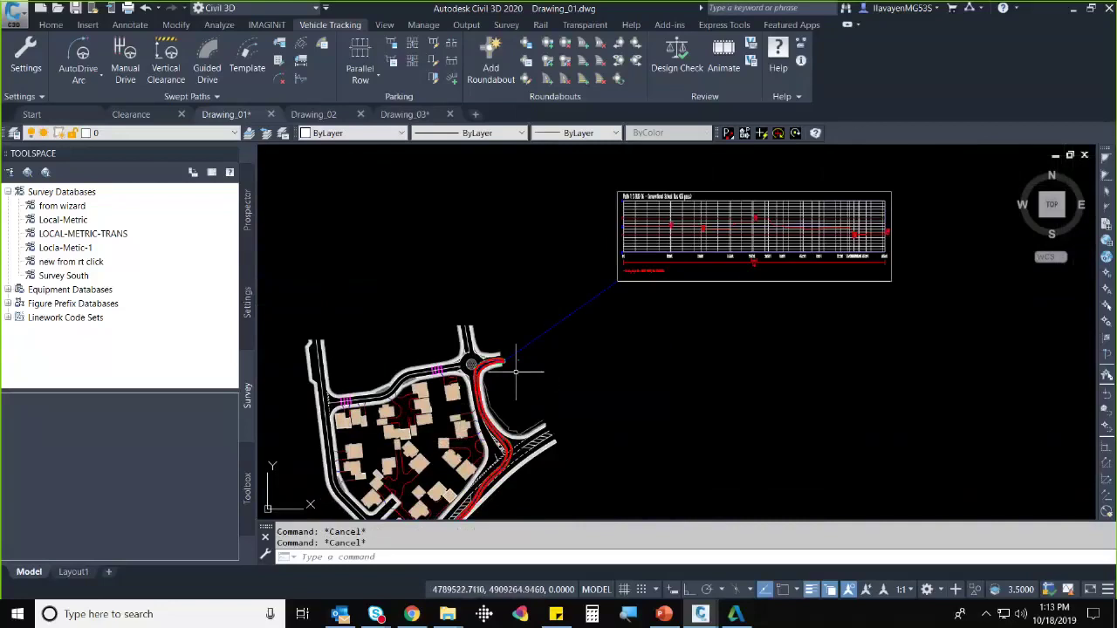
- Start a turning template as a block insert into the current drawing, using the S-BUS-36 - Conventional School Bus (65 pass.)
scroll(549, 355, "up", 5)
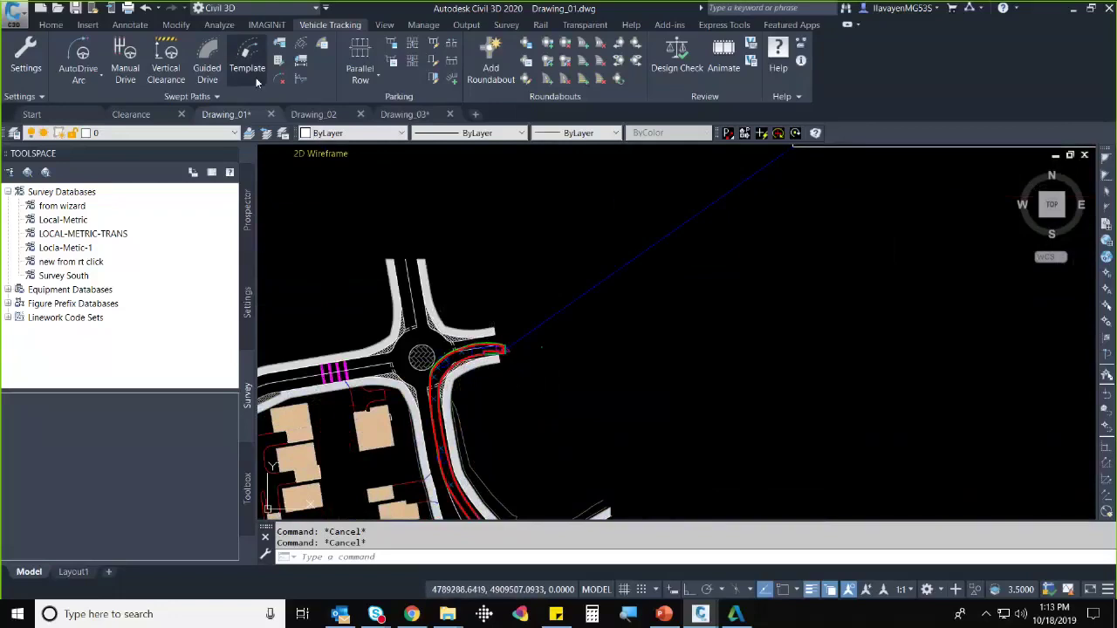
left_click(249, 70)
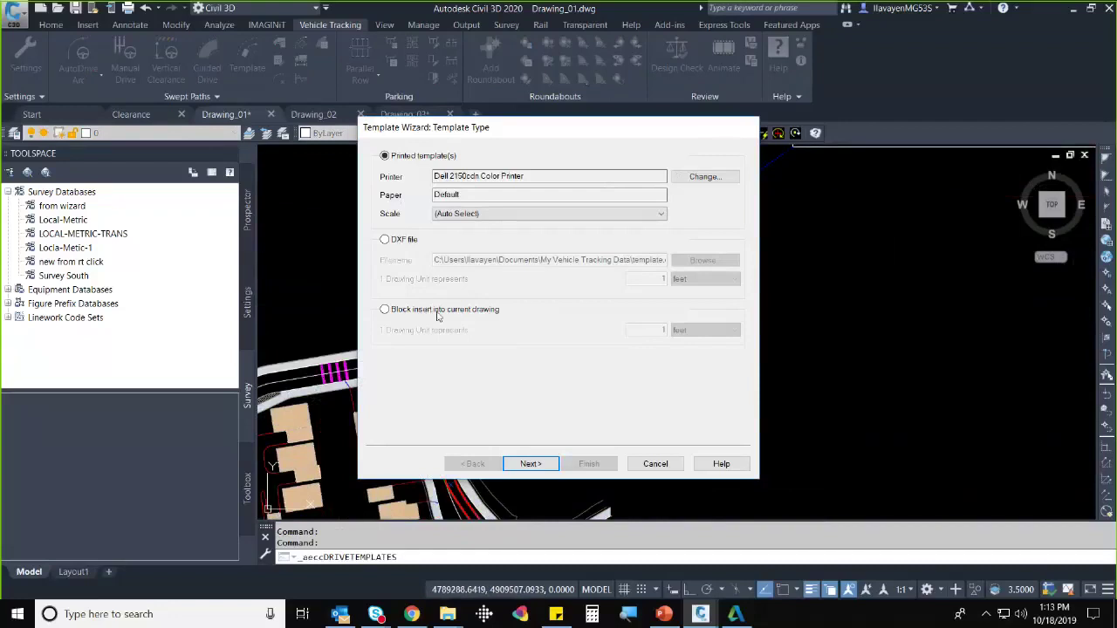
left_click(438, 312)
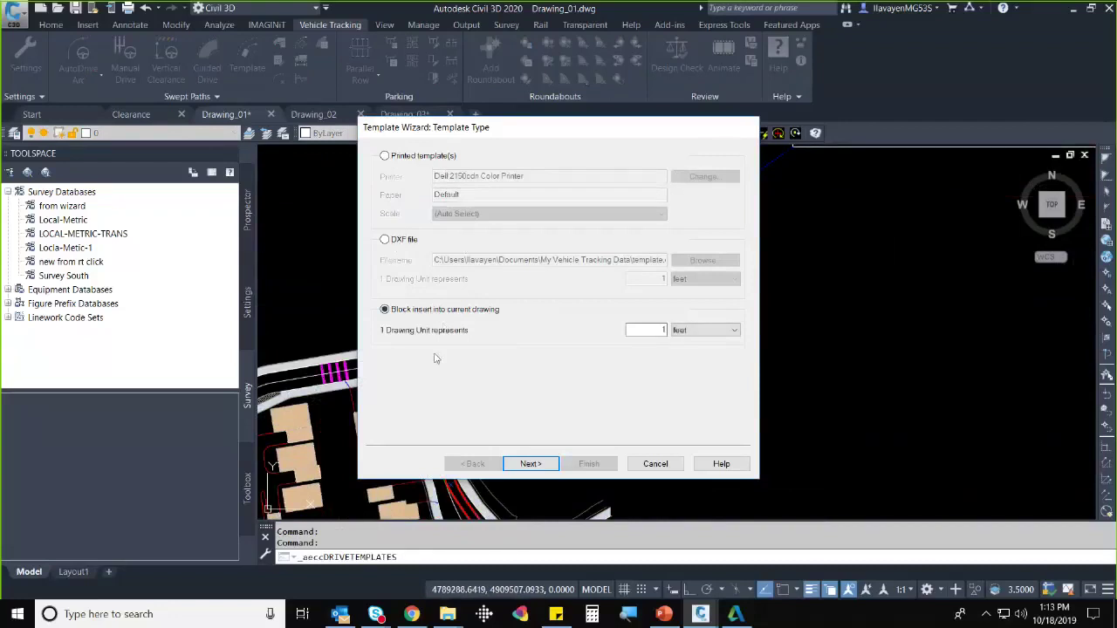
left_click(530, 463)
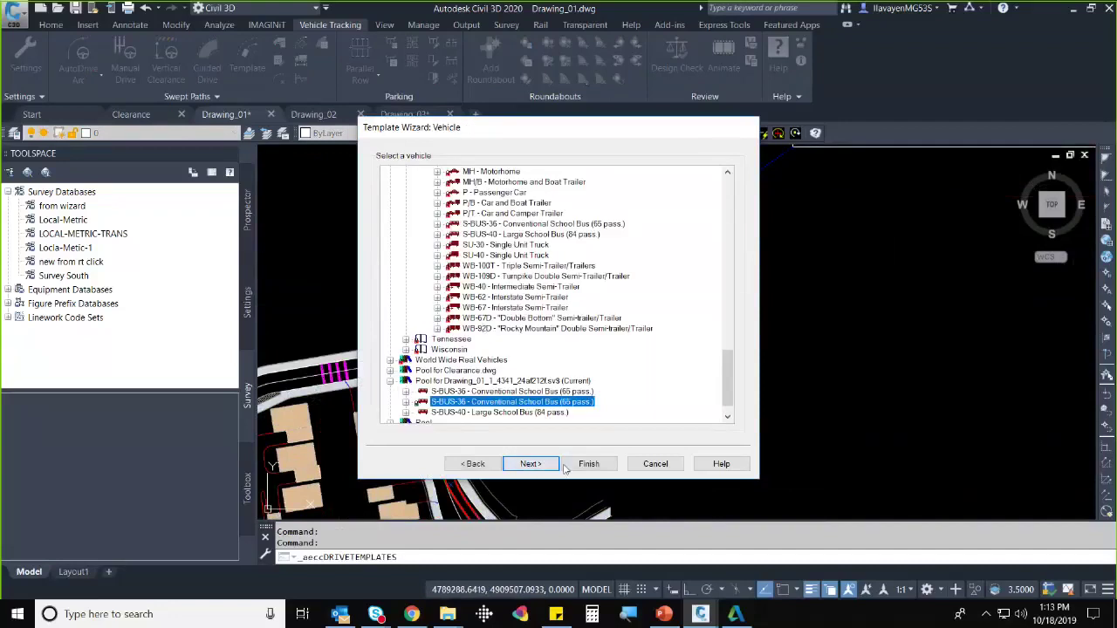
left_click(533, 466)
left_click(543, 467)
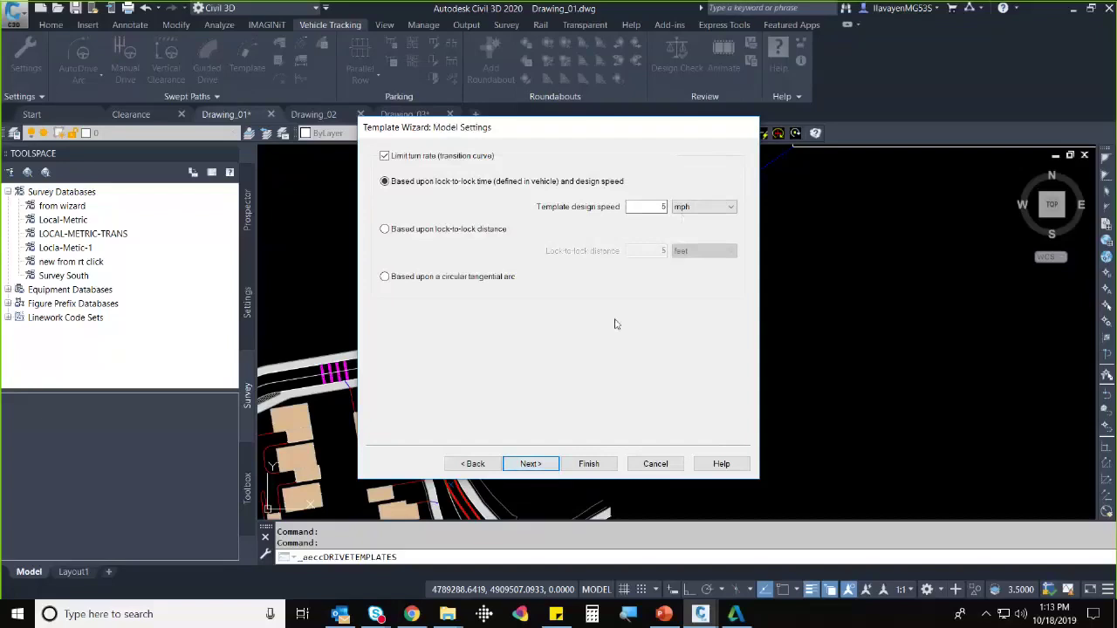
- Accept the template's default speed, turn and format settings, and place the block east of the side road
left_click(534, 468)
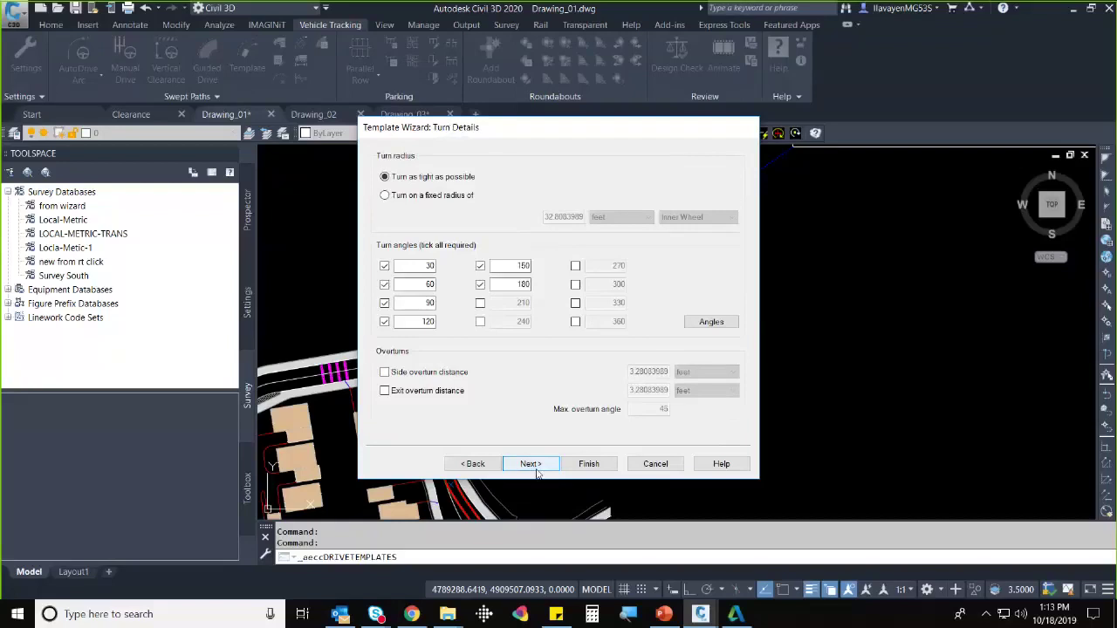
left_click(537, 469)
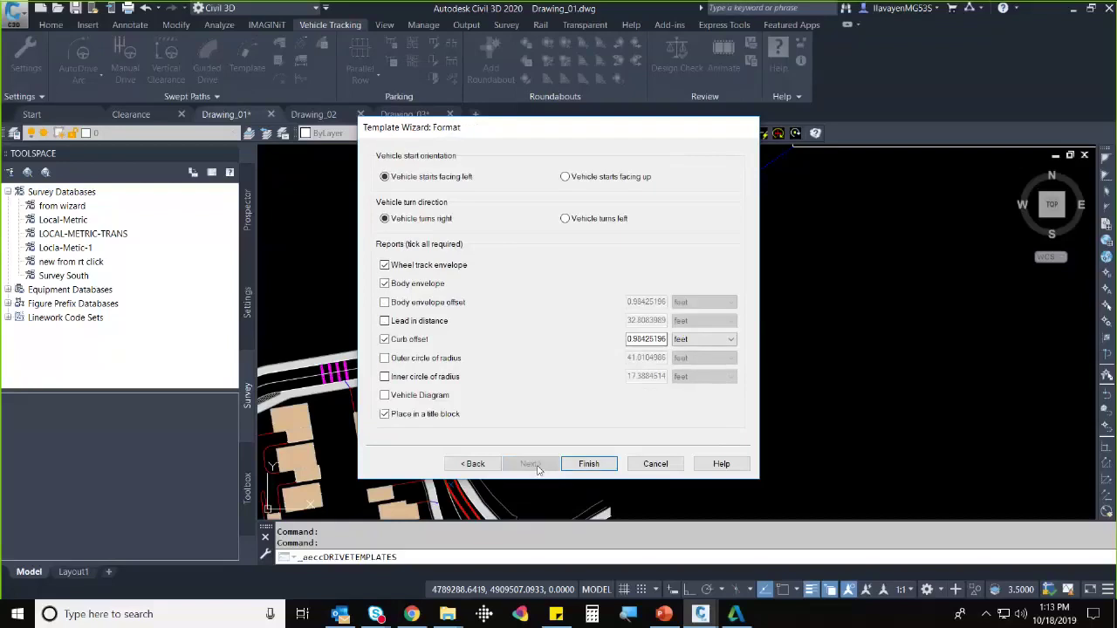
left_click(589, 465)
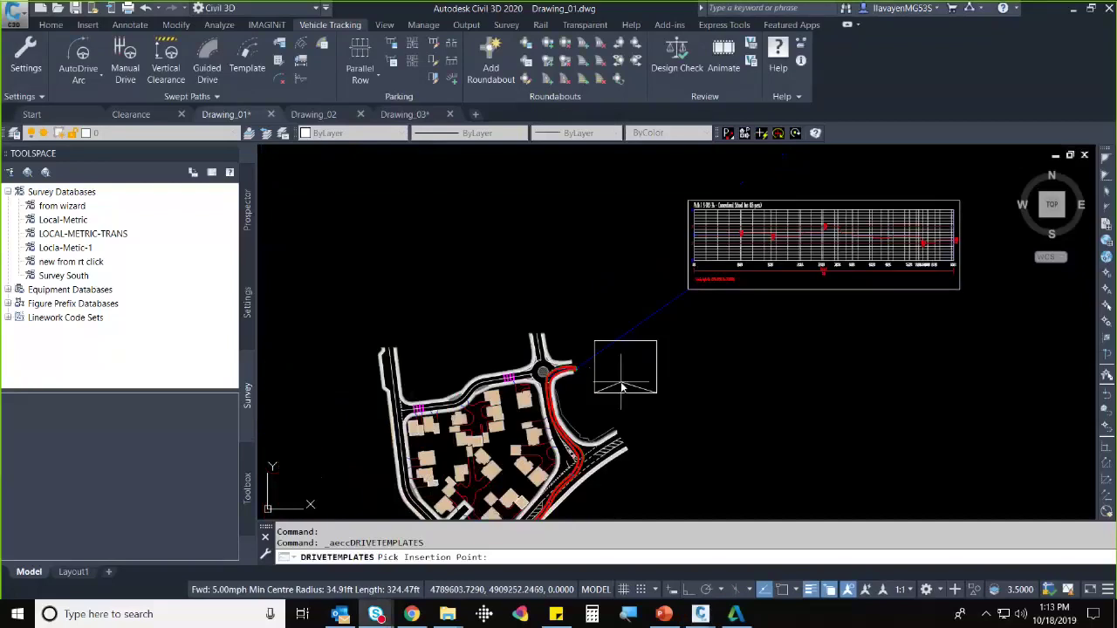
left_click(672, 393)
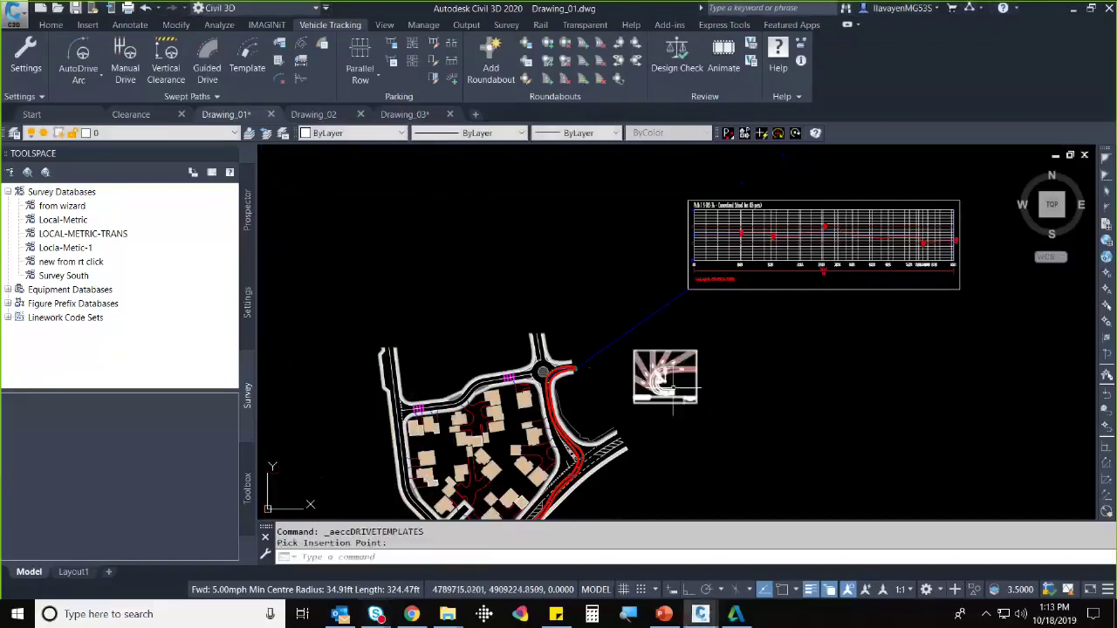
scroll(673, 388, "up", 8)
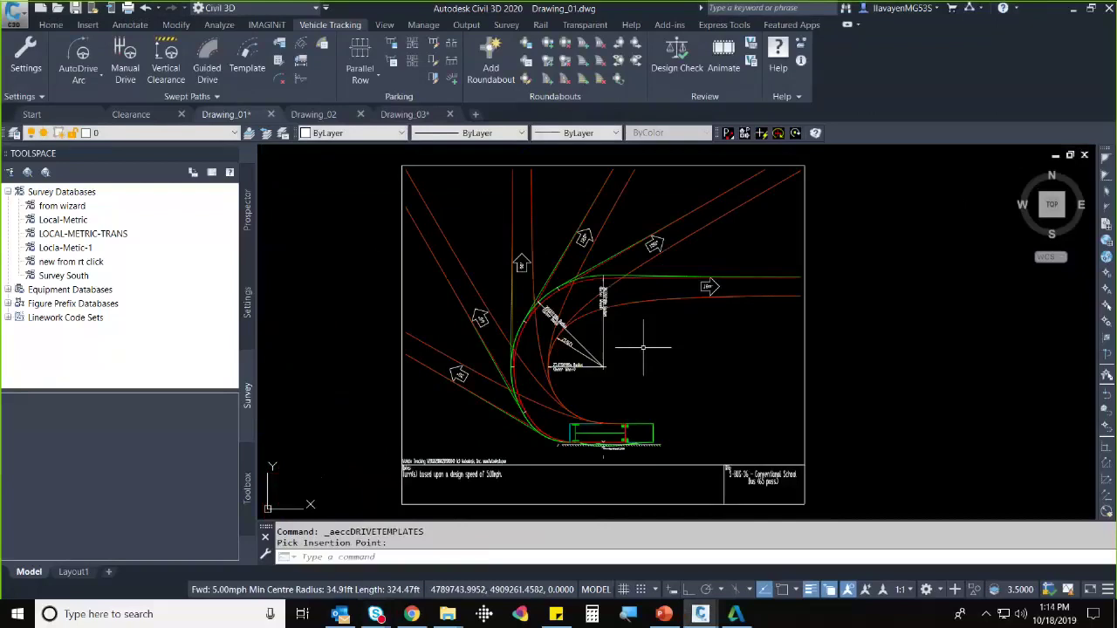
scroll(643, 347, "down", 5)
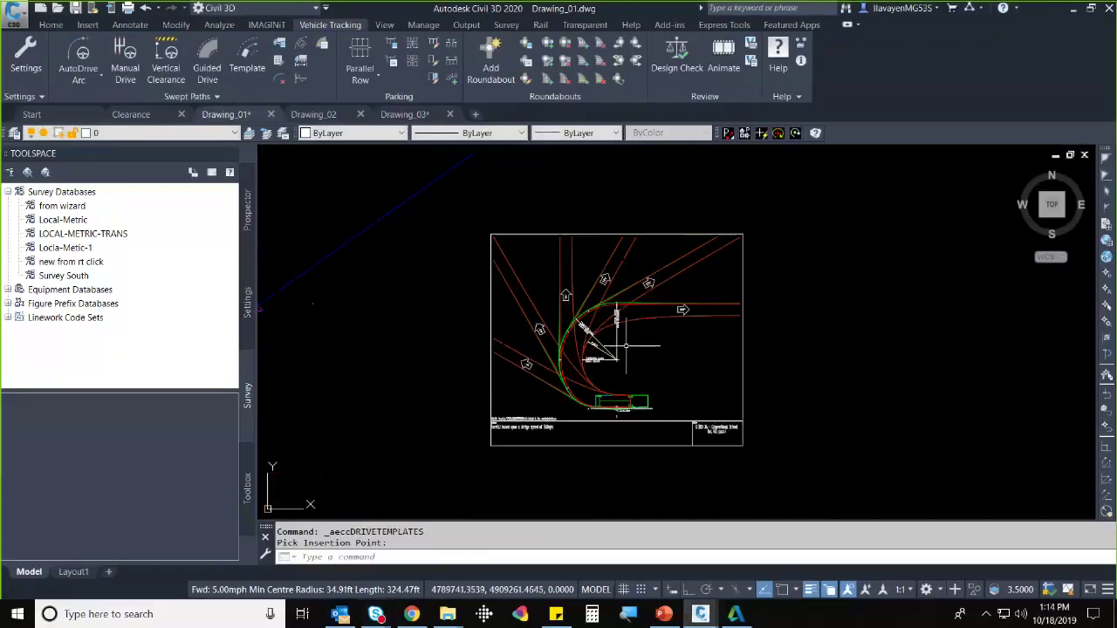
middle_click_drag(551, 303, 634, 298)
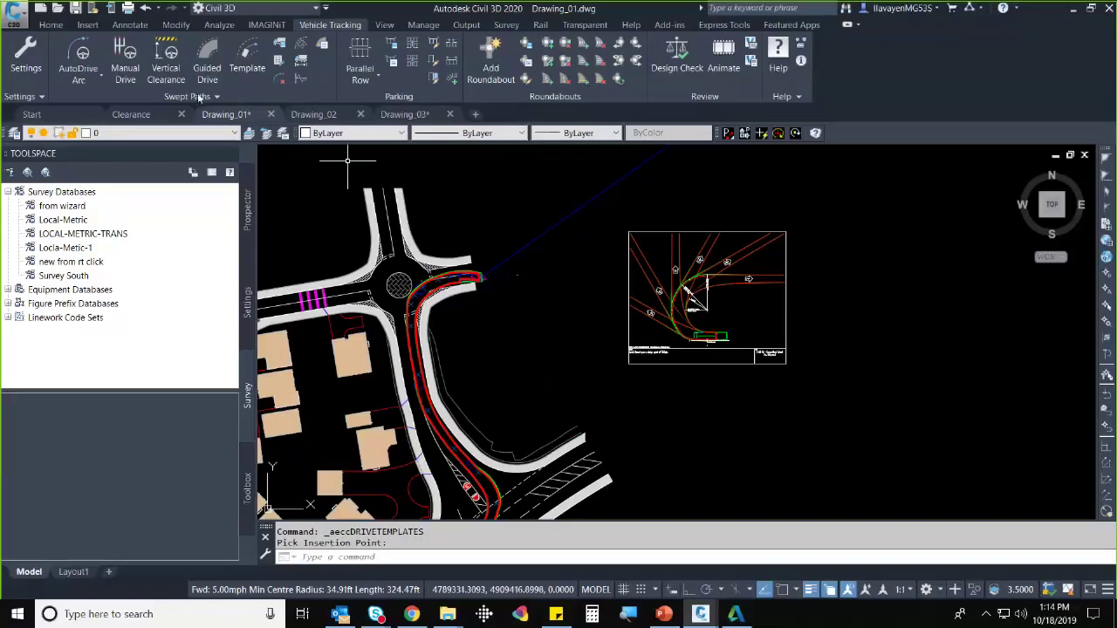
- Switch to Drawing_02 and examine the route from the main road down the side road to the narrow bay with the arrow
left_click(313, 115)
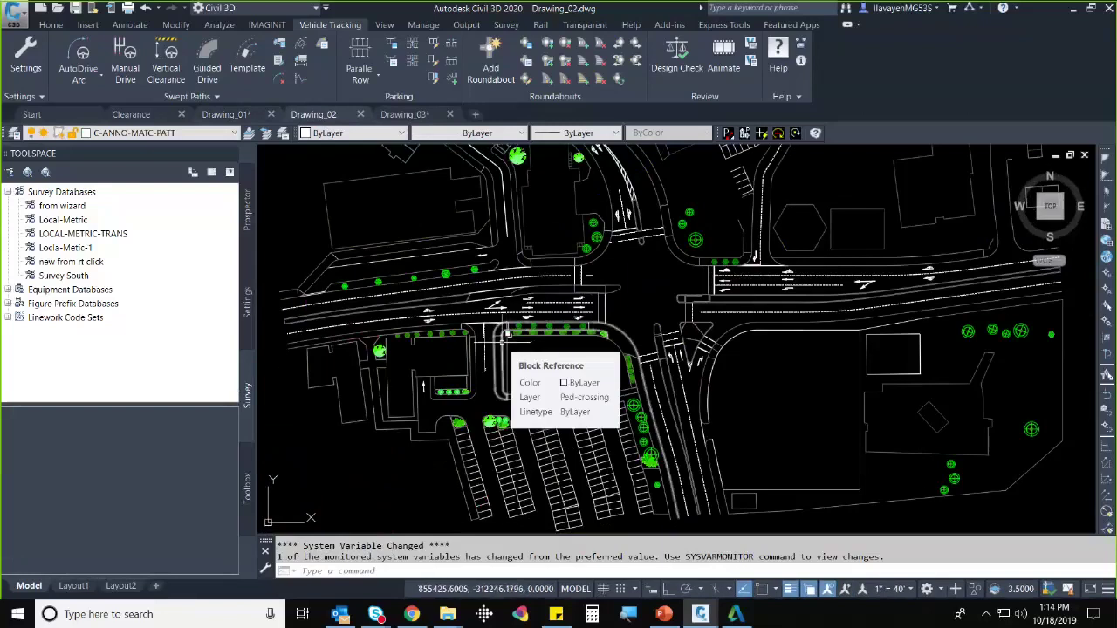
scroll(506, 335, "up", 3)
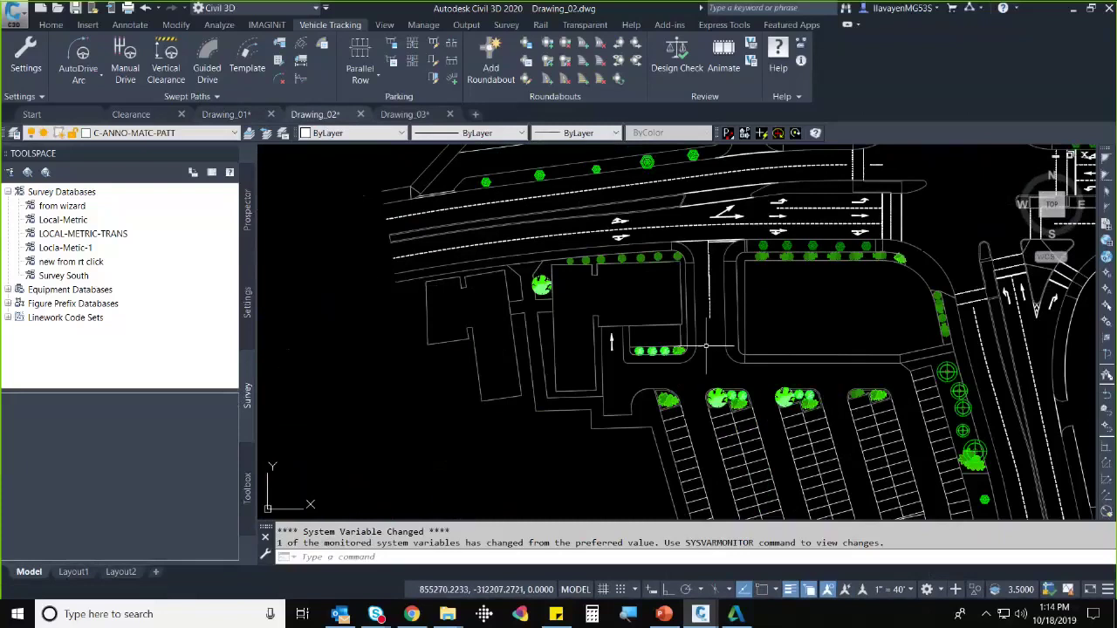
scroll(705, 332, "up", 2)
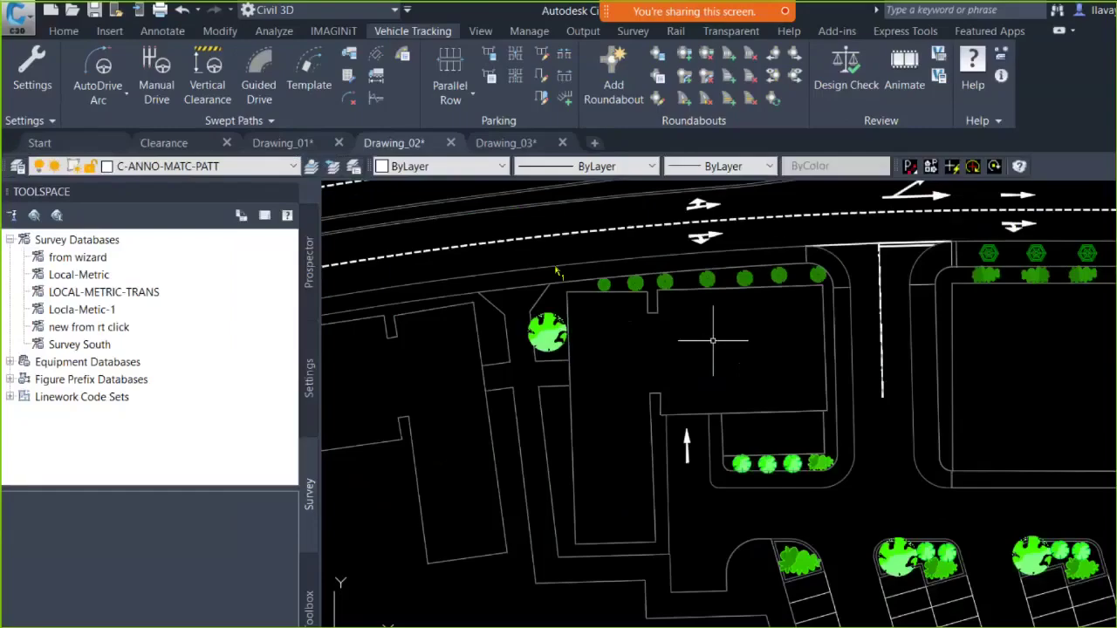
mouse_move(508, 268)
left_mouse_down()
mouse_move(844, 238)
mouse_move(904, 436)
mouse_move(907, 506)
mouse_move(877, 543)
mouse_move(686, 429)
mouse_move(677, 457)
mouse_move(694, 453)
left_mouse_up()
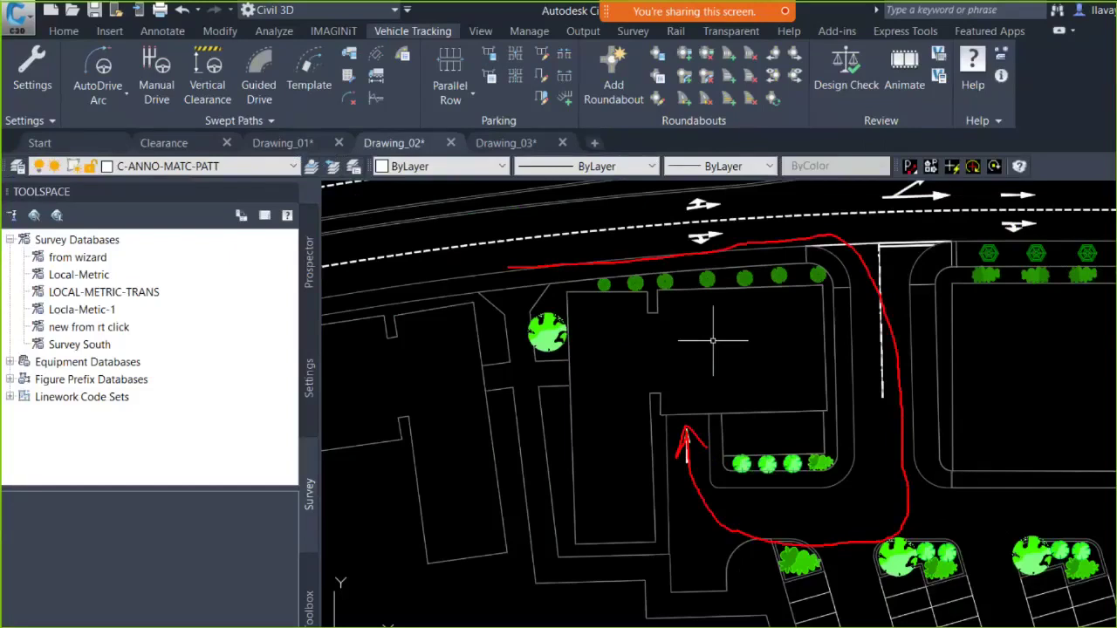
key("Escape")
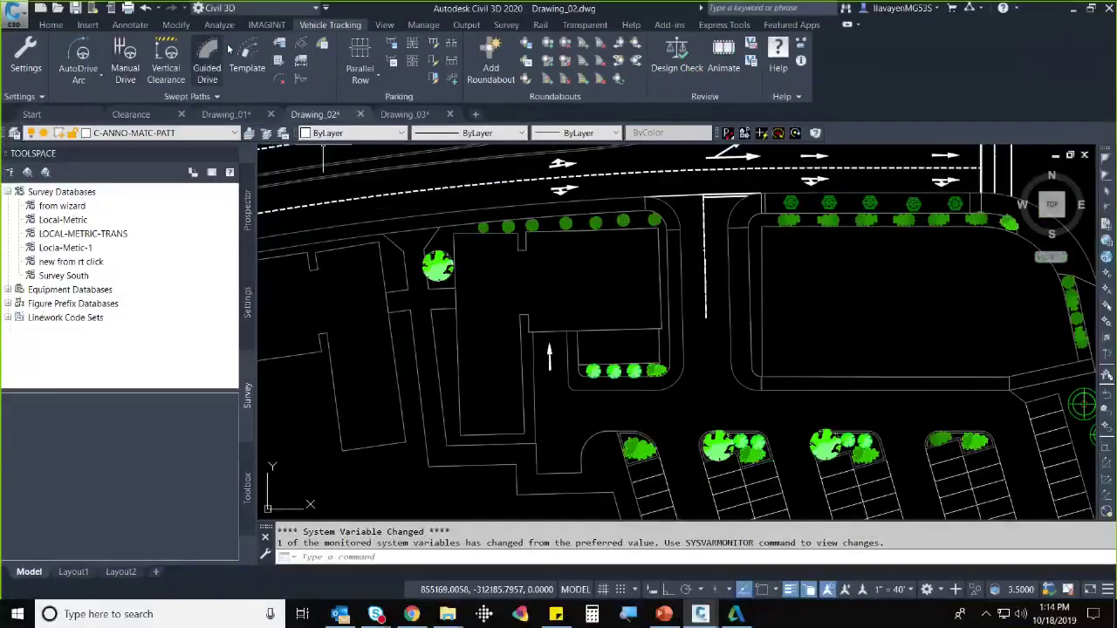
left_click(280, 44)
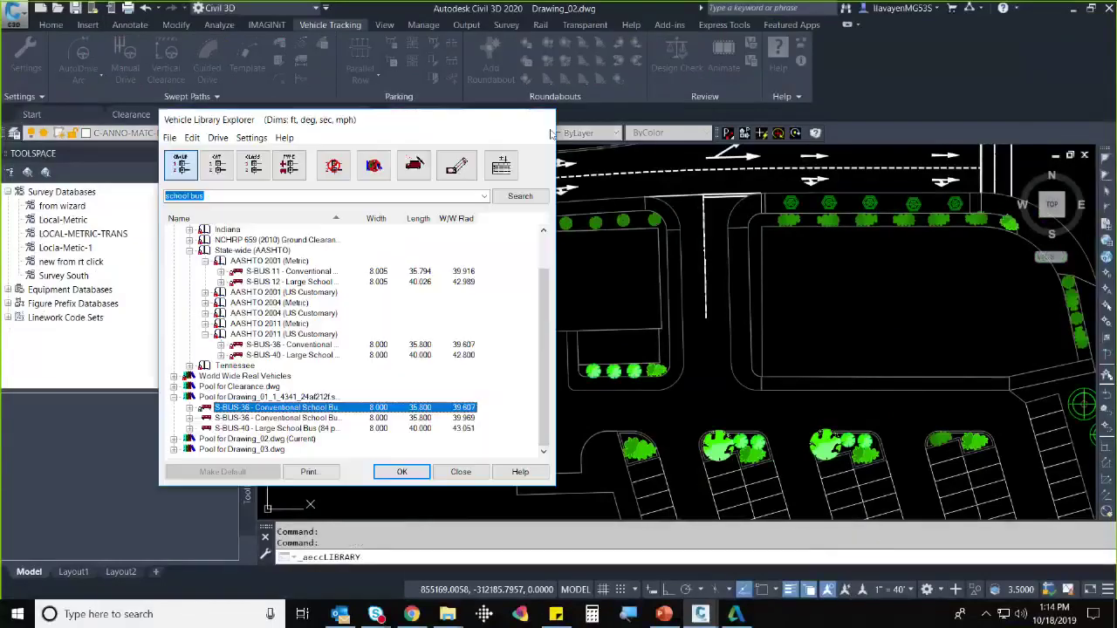
left_click(545, 122)
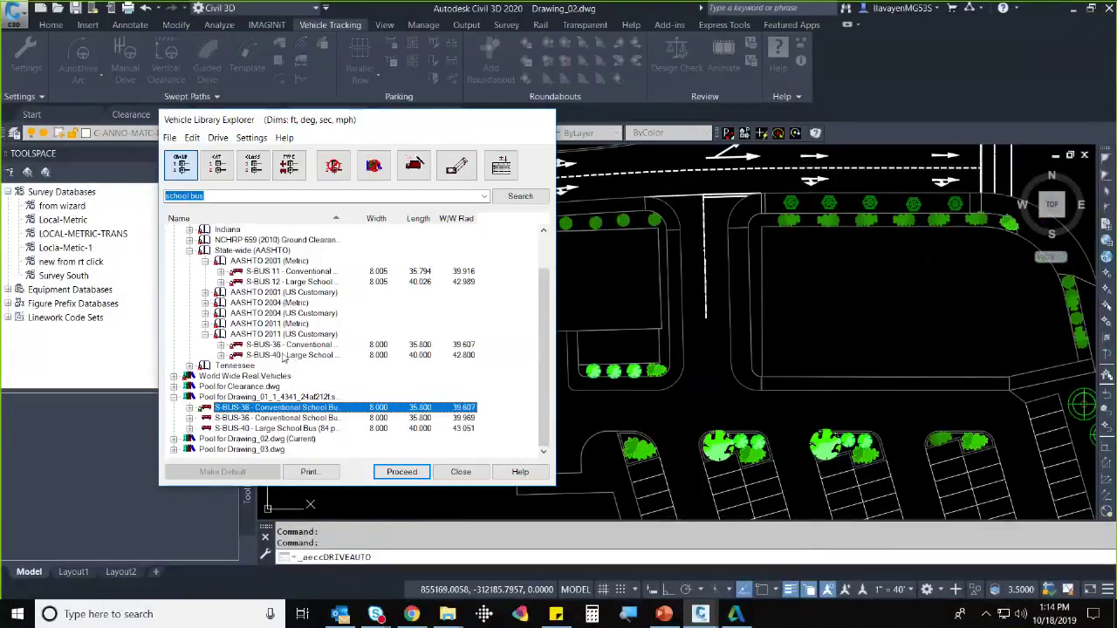
scroll(284, 358, "up", 1)
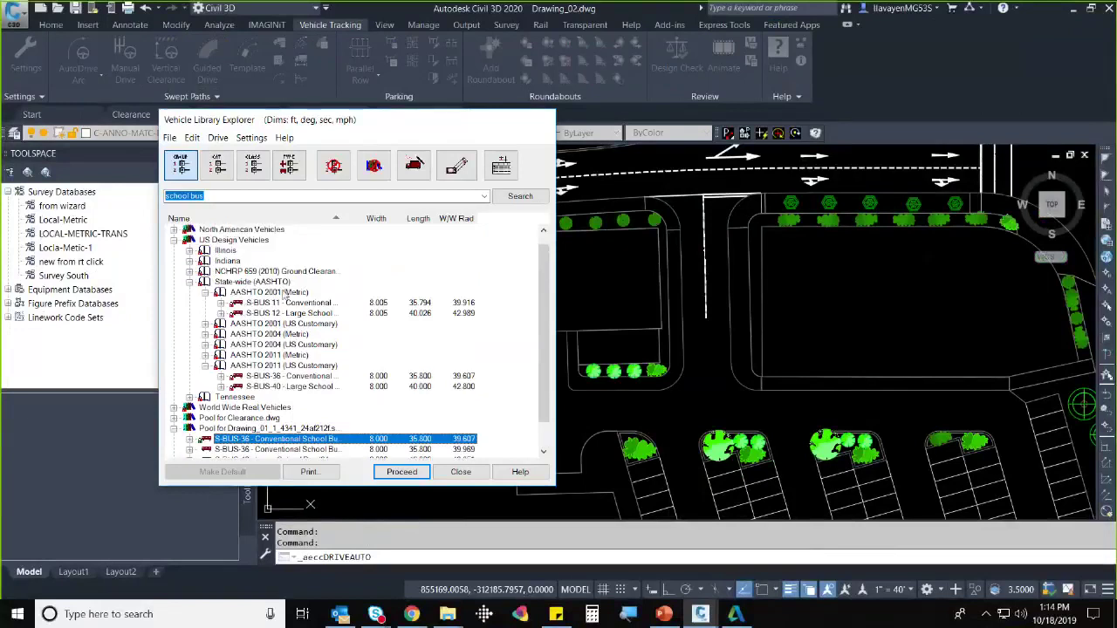
key("Return")
left_click(694, 464)
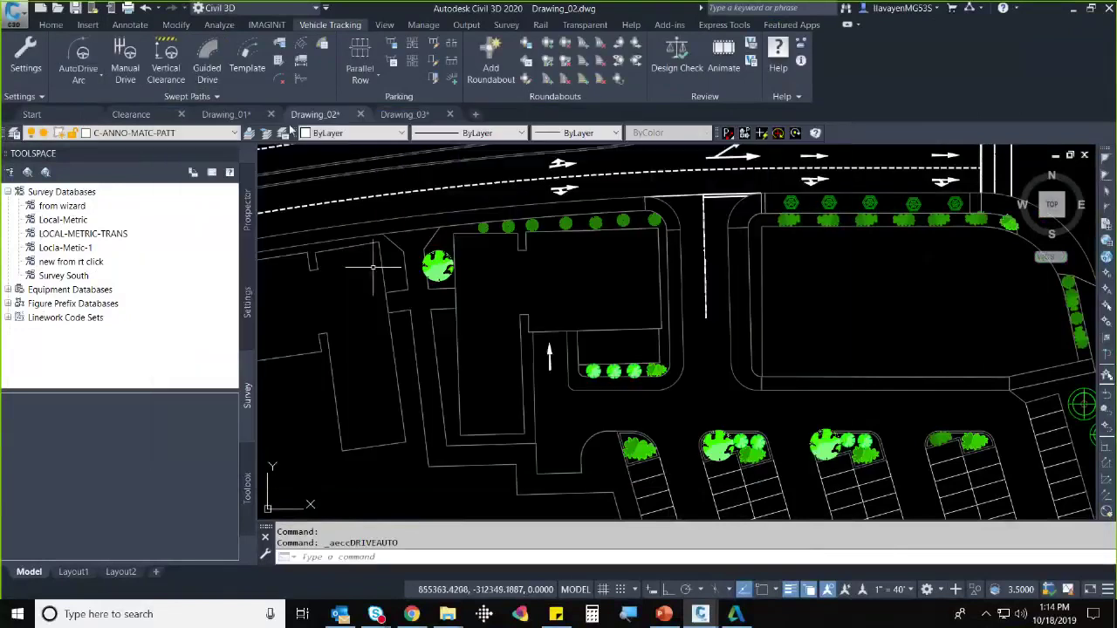
- Start an AutoDrive Arc path with the SU-30 - Single Unit Truck found by searching "su 30", accepting the default drawing settings
left_click(84, 51)
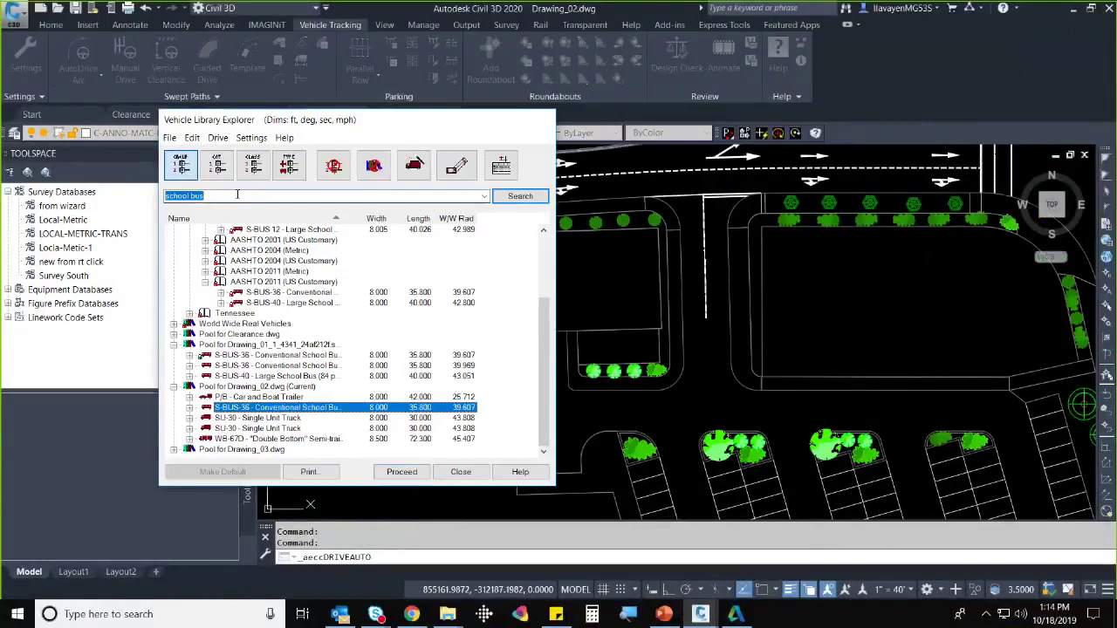
key("BackSpace")
type("su 30")
key("Return")
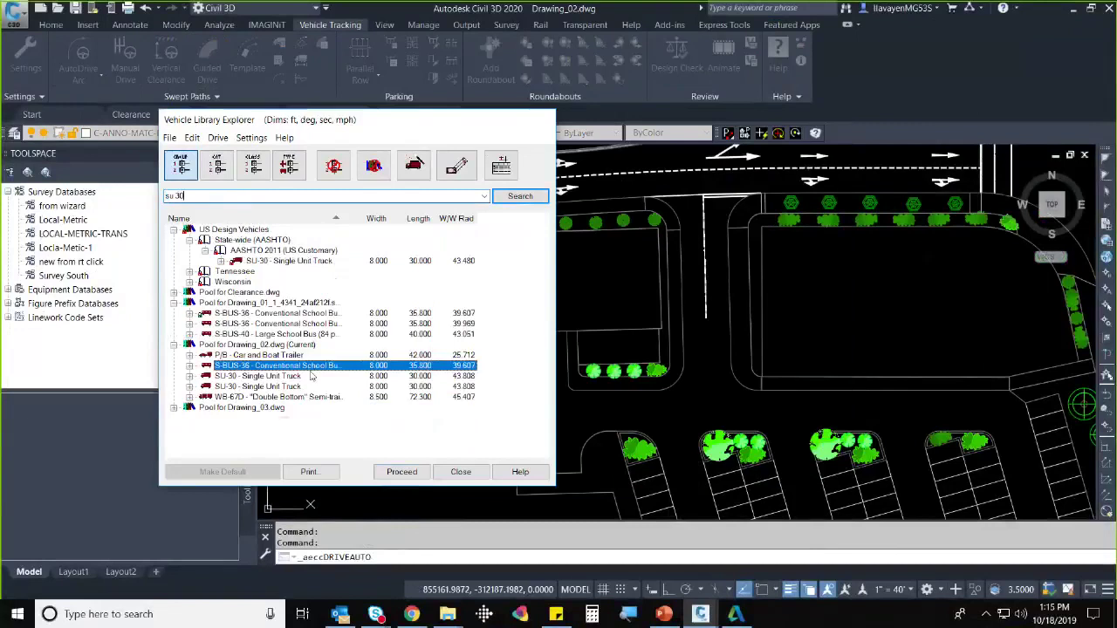
left_click(252, 376)
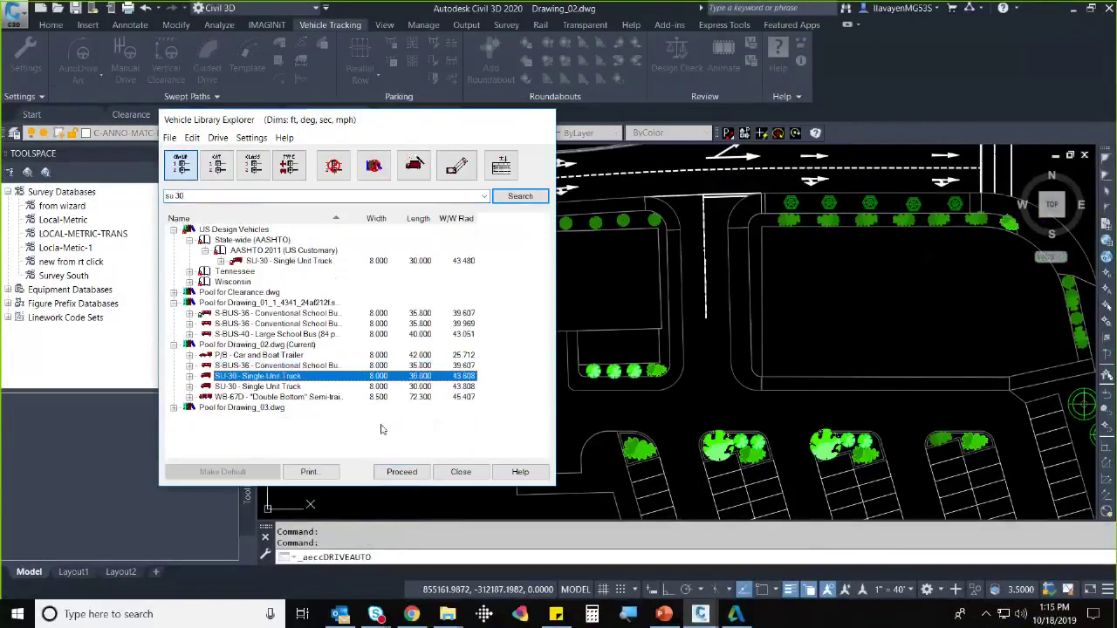
key("Return")
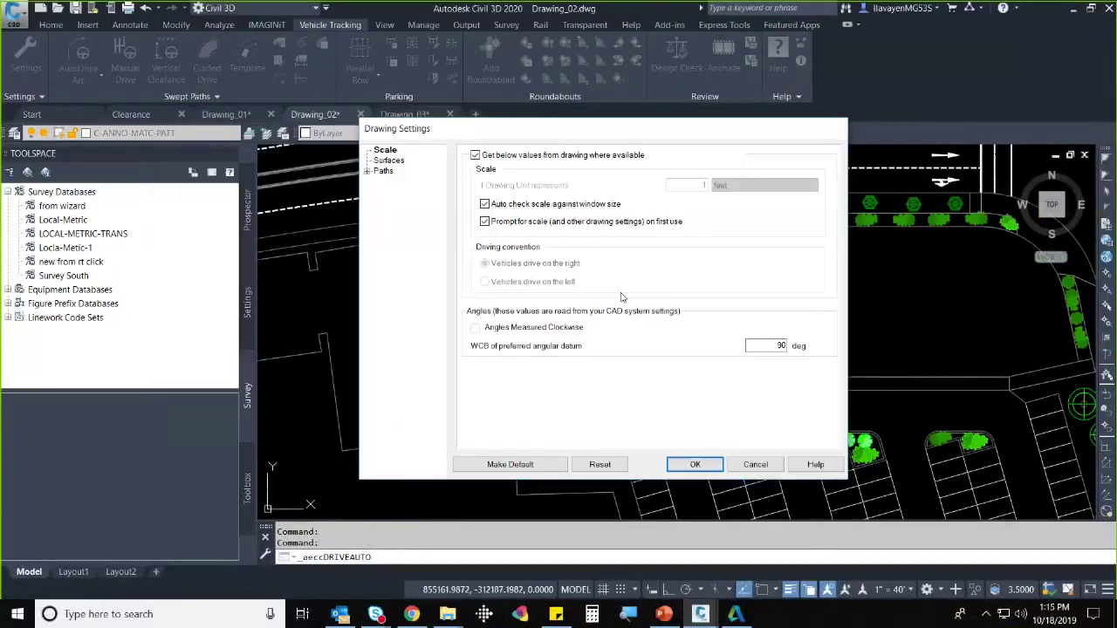
left_click(686, 466)
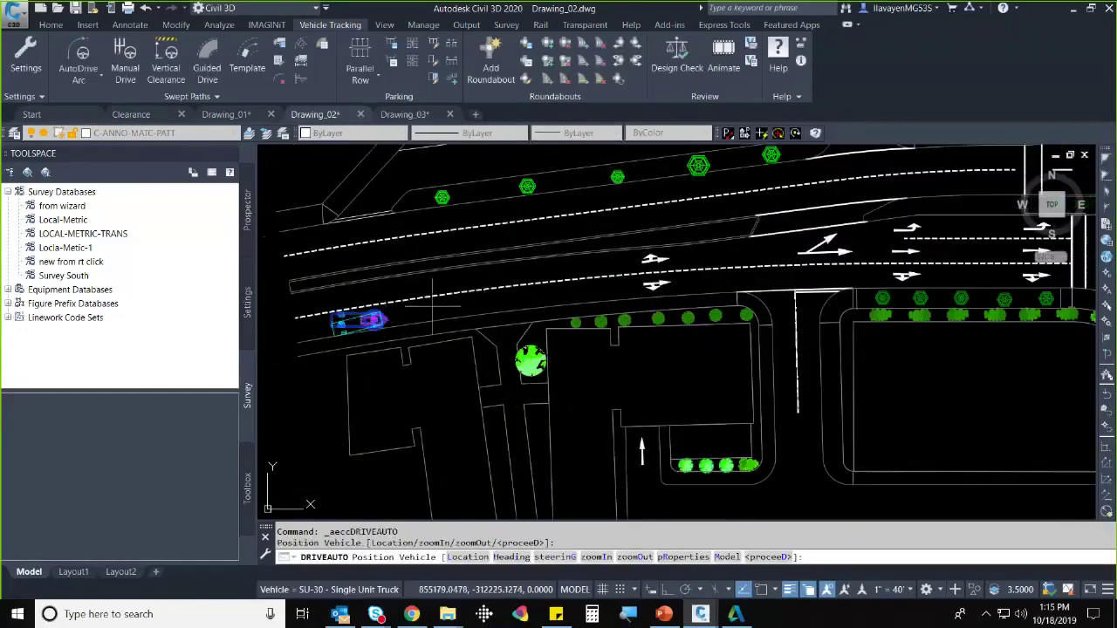
- Position the truck facing east in the main road's southern lane and drive it straight ahead towards the side road
left_click(403, 316)
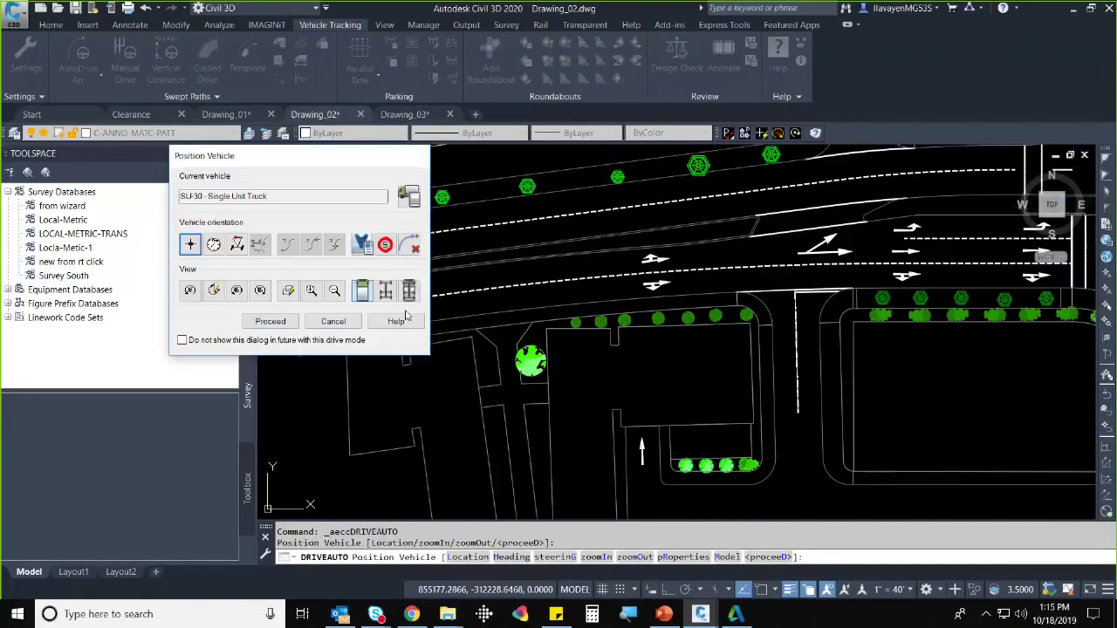
left_click(270, 321)
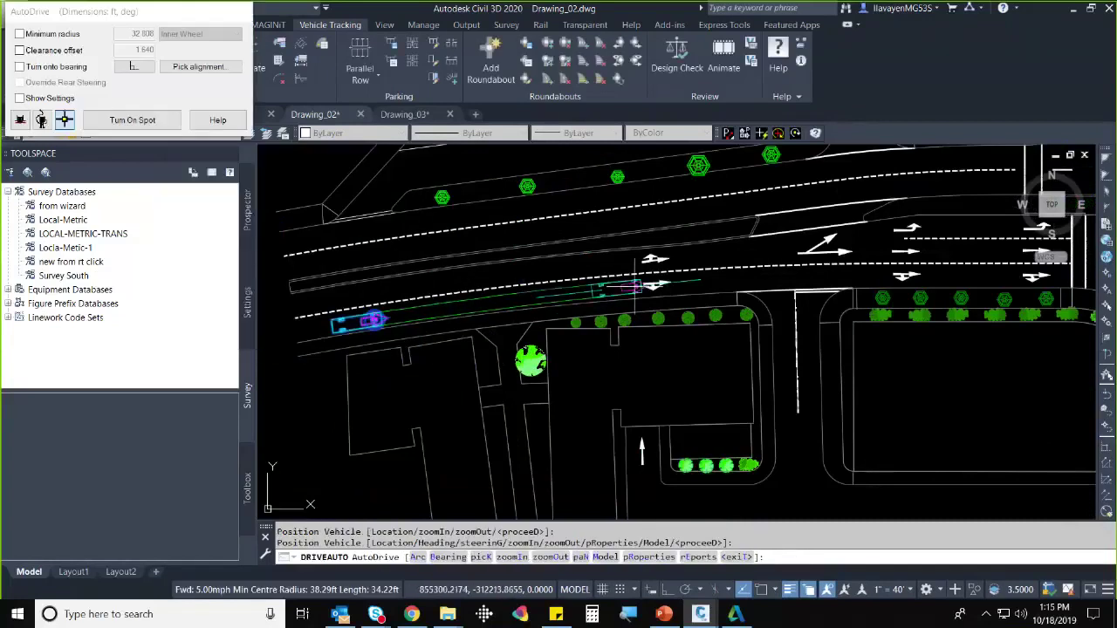
left_click(580, 293)
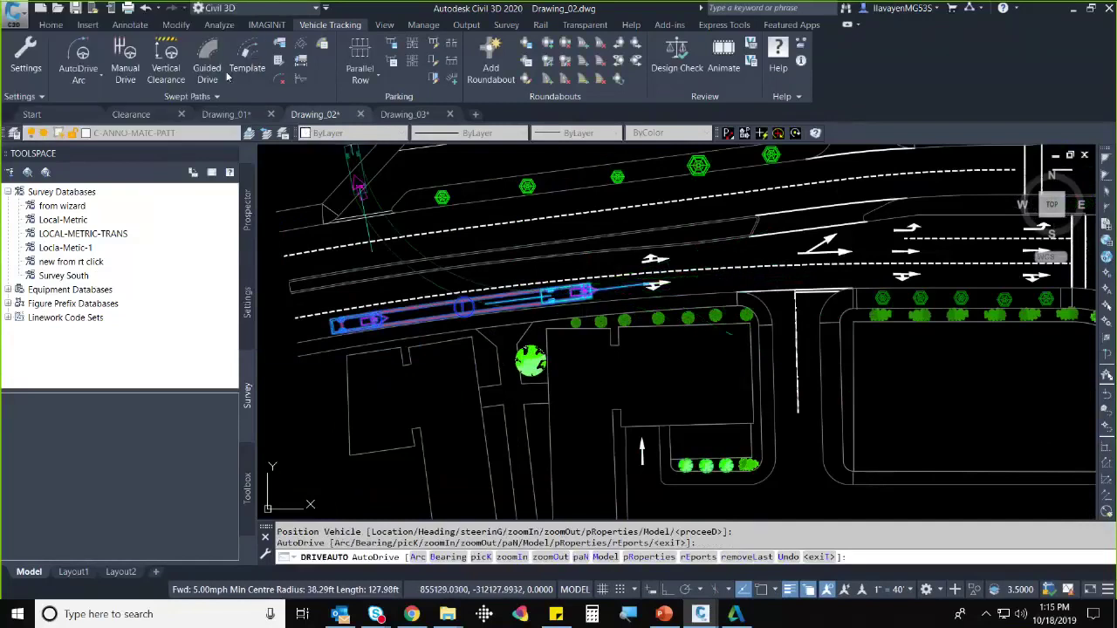
- Turn the truck south into the side road, using the road's long white line as the picked alignment
type("k")
key("Return")
scroll(795, 359, "up", 2)
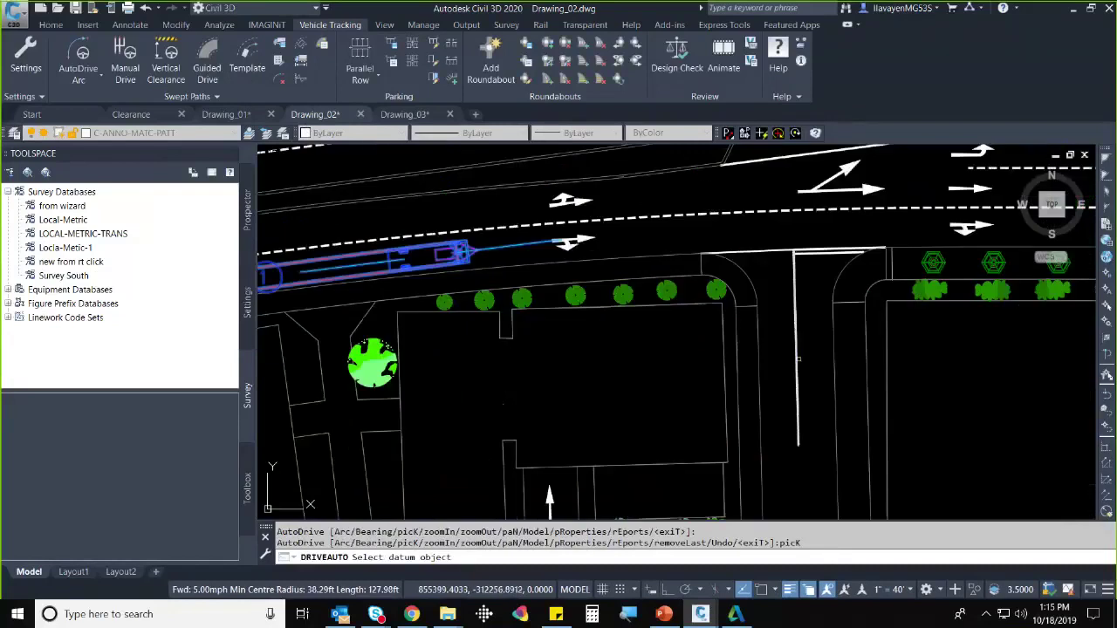
left_click(795, 368)
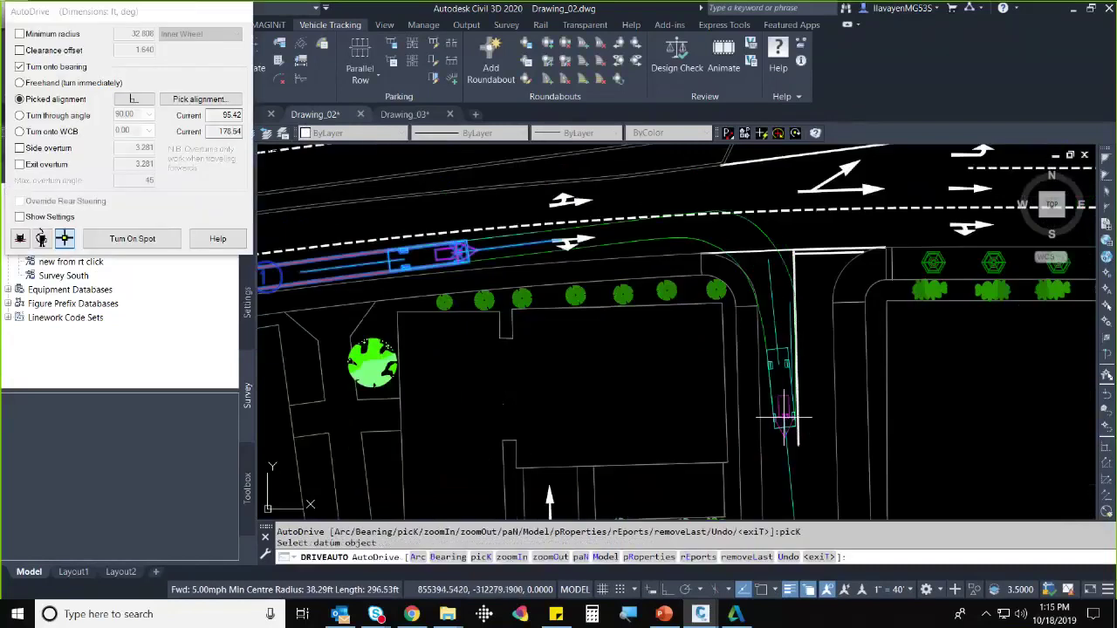
left_click(789, 388)
- Turn the truck east along the parking aisle, aligned with the polyline bordering the aisle's north side
middle_click_drag(725, 373, 553, 205)
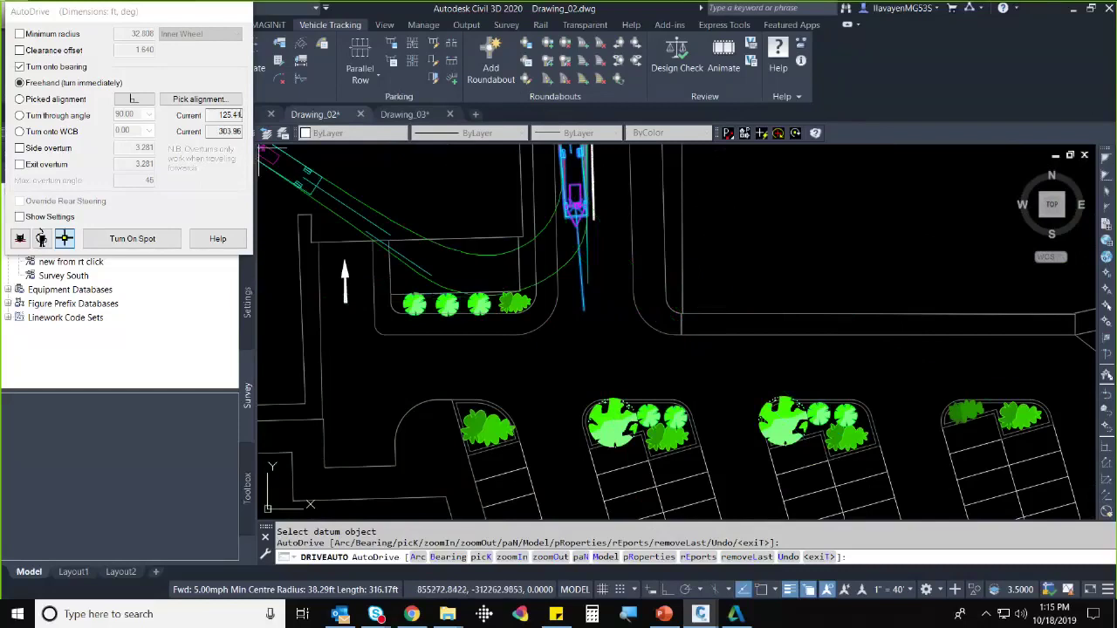
left_click(216, 97)
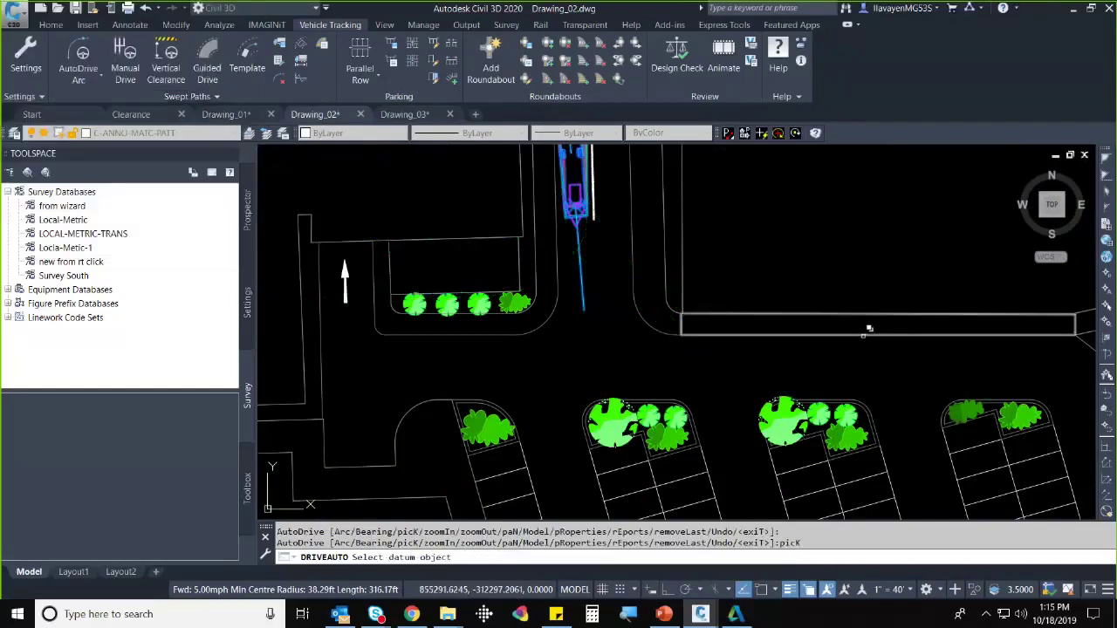
left_click(868, 328)
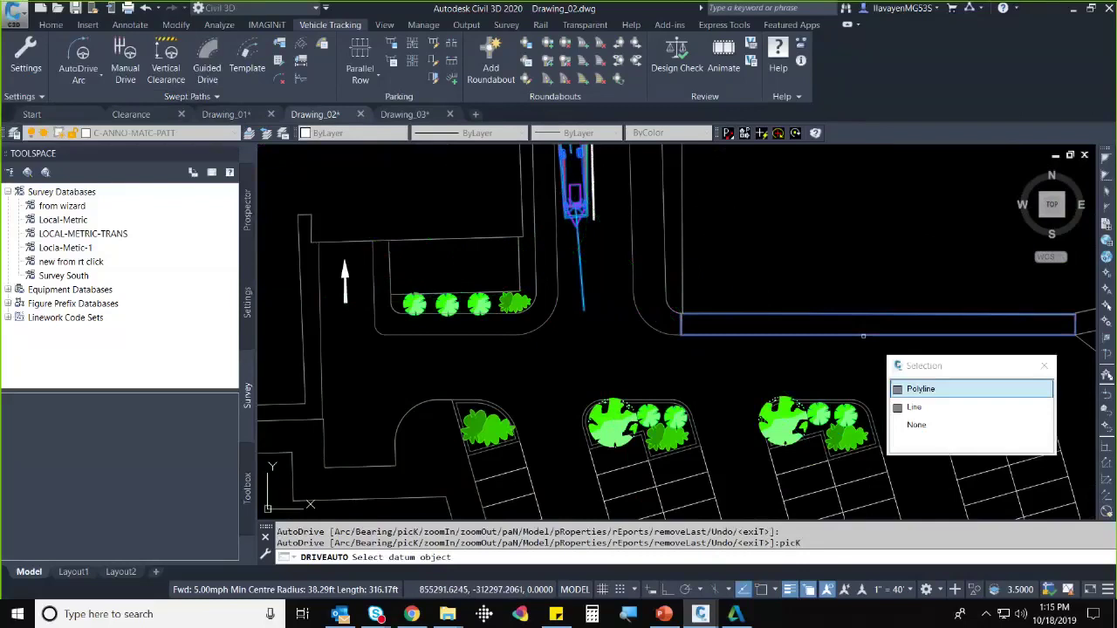
left_click(921, 390)
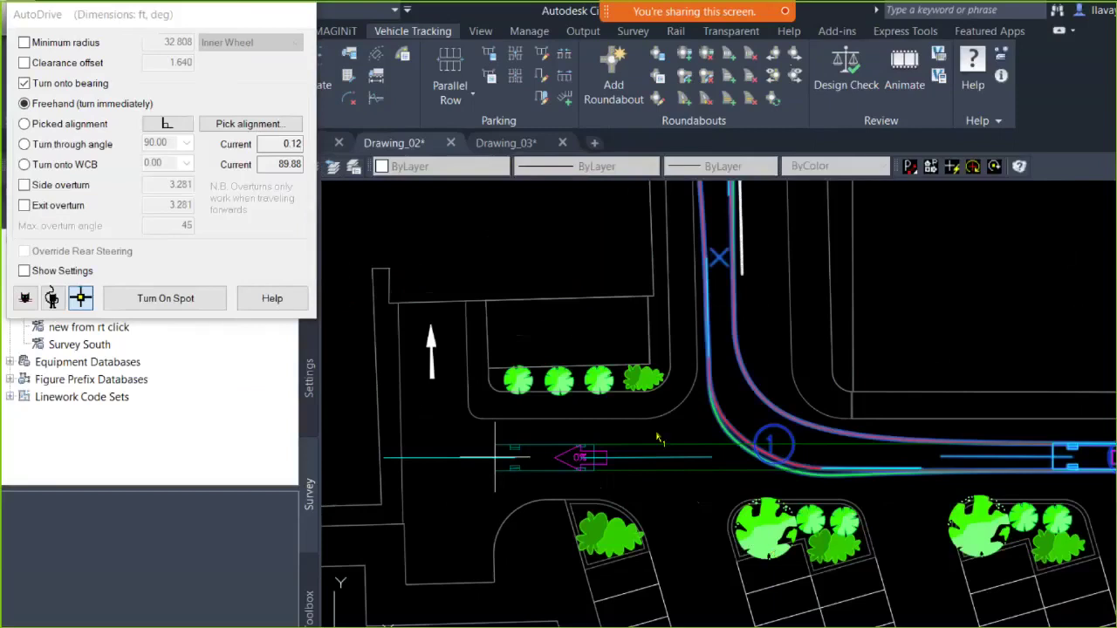
- Reverse the truck west along the aisle and north into the narrow bay, aligned with the bay's side line, and finish the path
mouse_move(527, 340)
left_mouse_down()
mouse_move(511, 378)
mouse_move(529, 355)
left_mouse_up()
left_click_drag(917, 452, 616, 457)
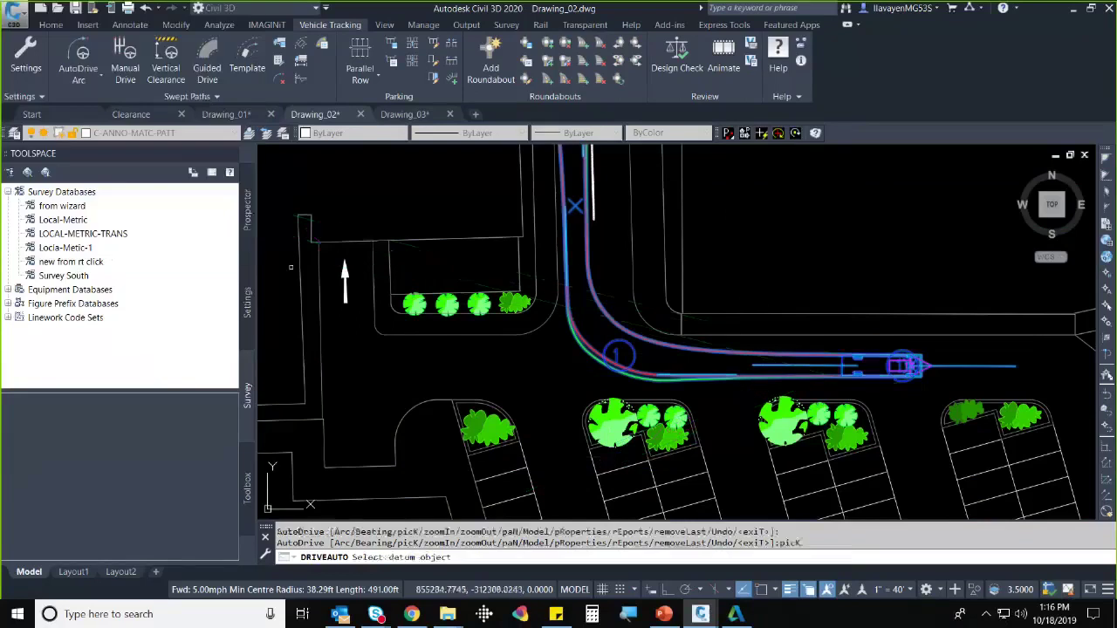
left_click(318, 278)
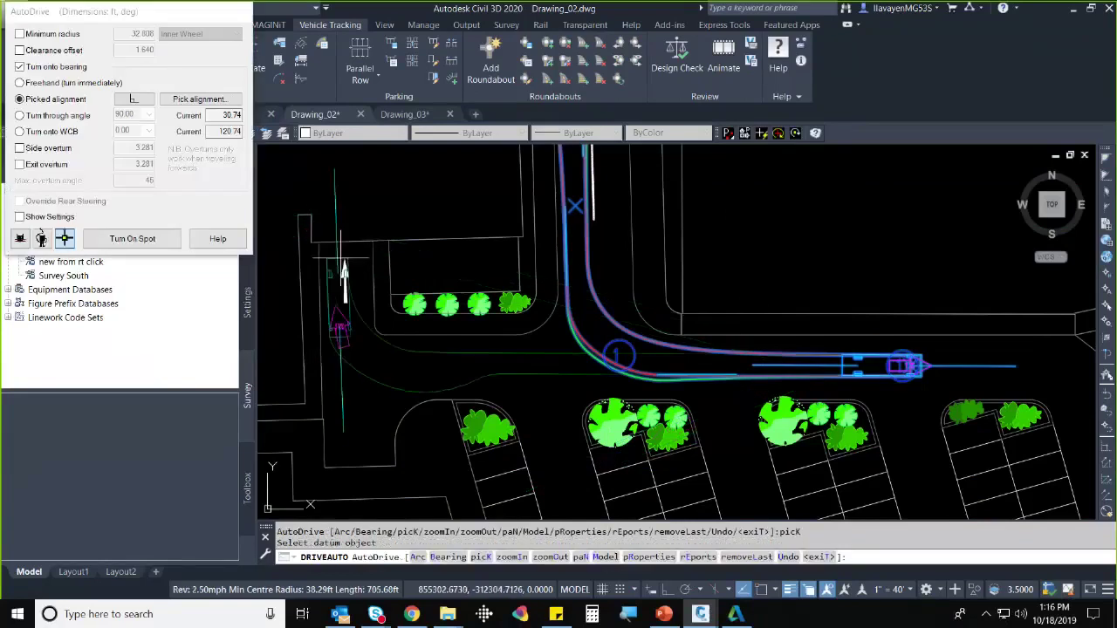
left_click(343, 251)
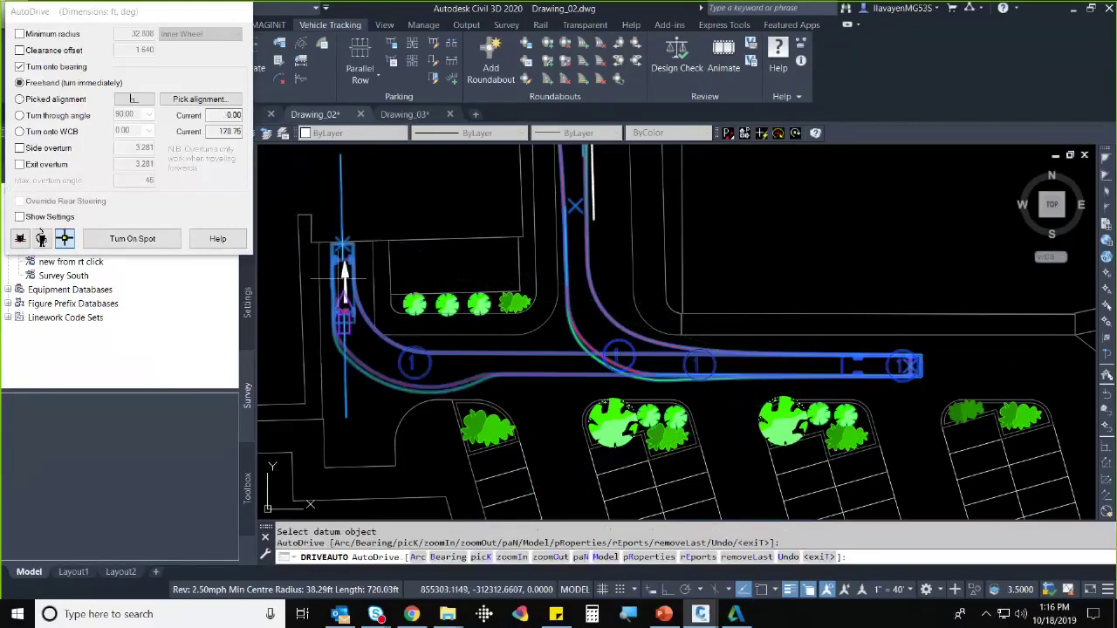
middle_click_drag(343, 252, 386, 331)
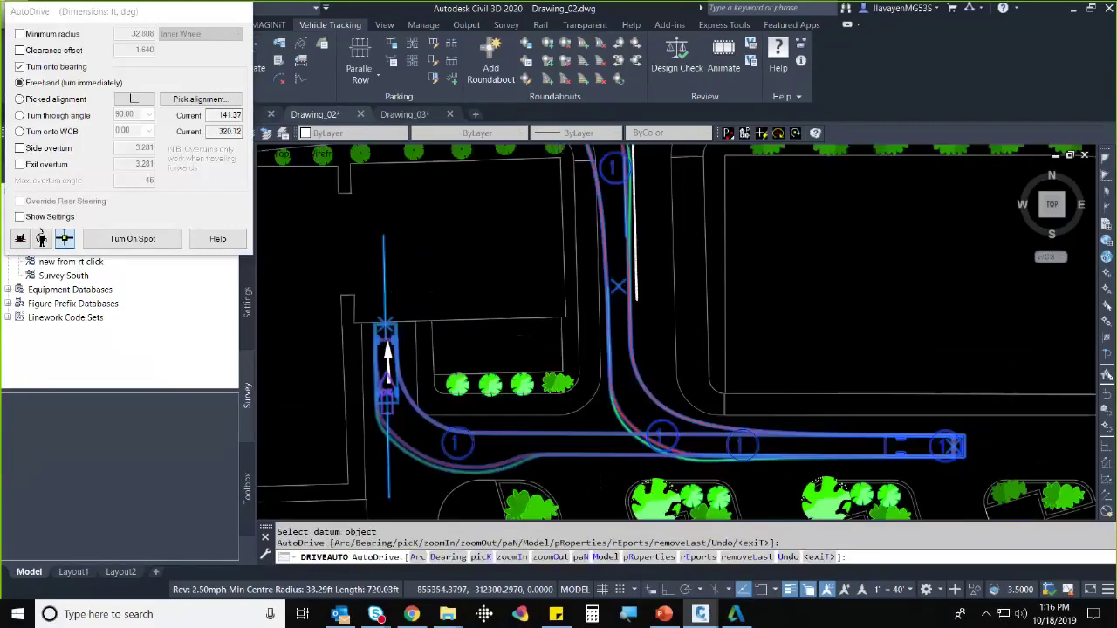
scroll(532, 325, "down", 2)
key("Escape")
scroll(532, 325, "down", 3)
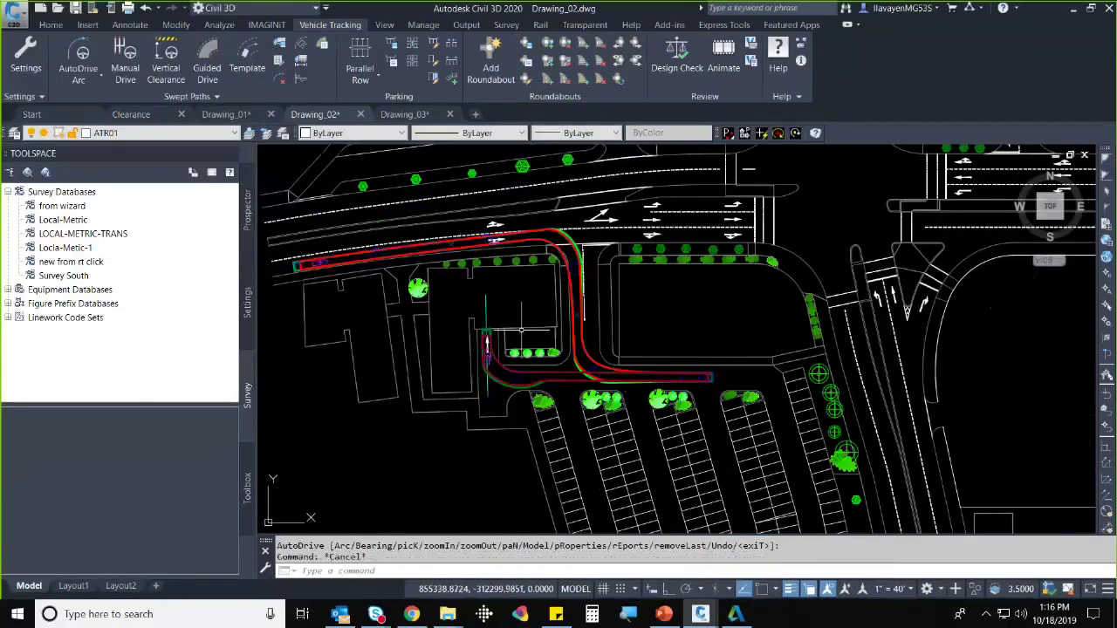
- Shift the end of the truck path's first turn slightly east in the side road, away from the west curb
scroll(517, 321, "up", 3)
left_click(469, 319)
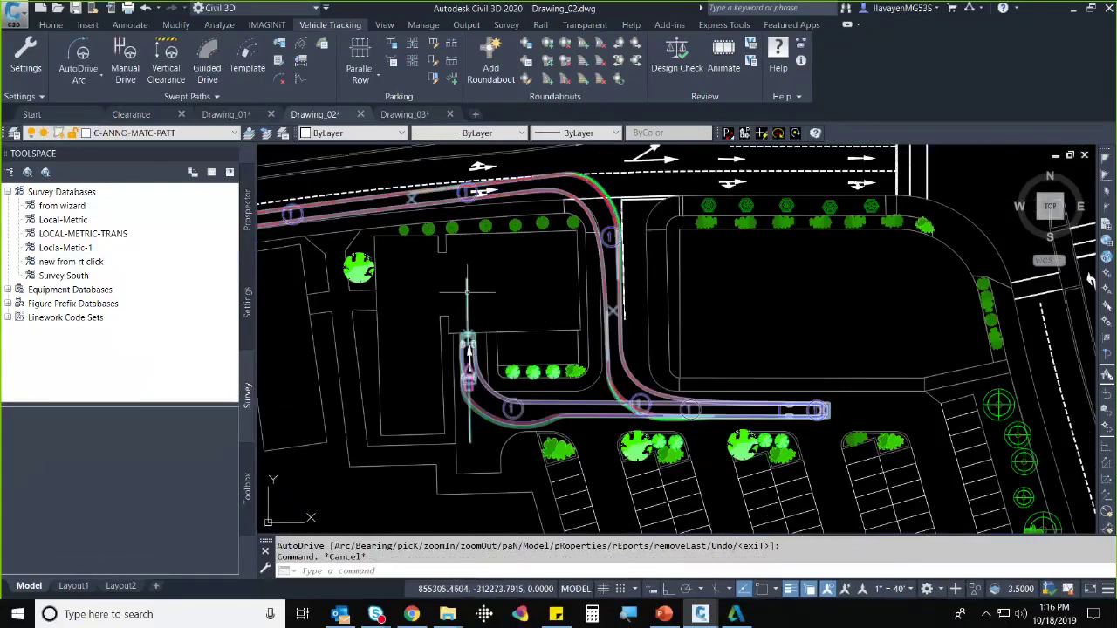
scroll(471, 293, "down", 2)
scroll(602, 301, "up", 2)
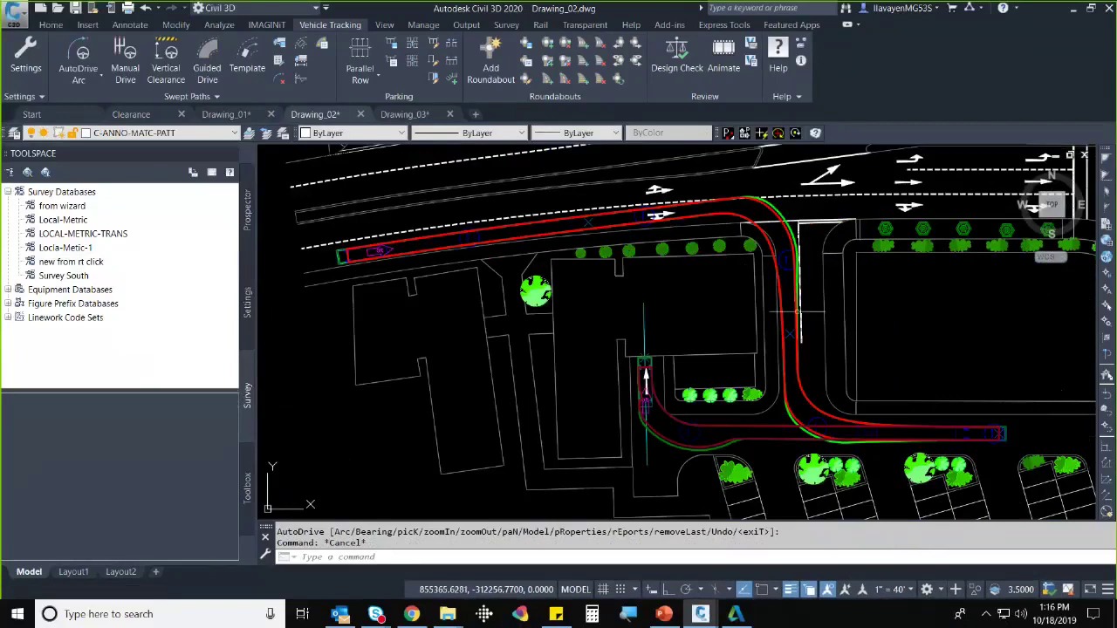
scroll(826, 472, "up", 4)
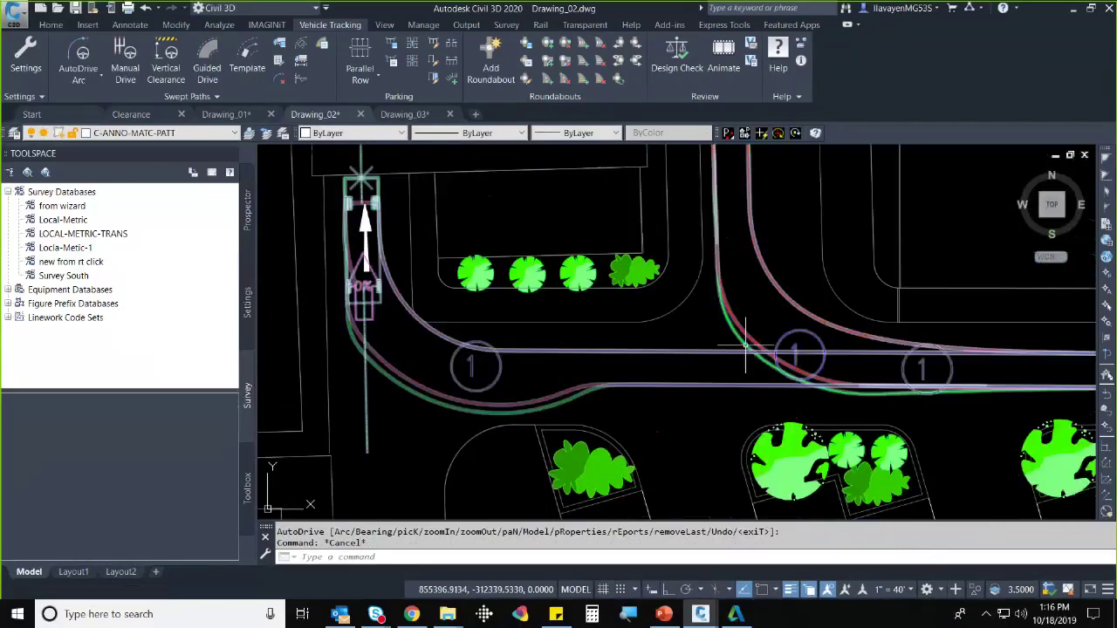
mouse_move(354, 224)
middle_mouse_down()
mouse_move(353, 371)
mouse_move(722, 342)
mouse_move(757, 353)
middle_mouse_up()
left_click(673, 289)
left_click(656, 298)
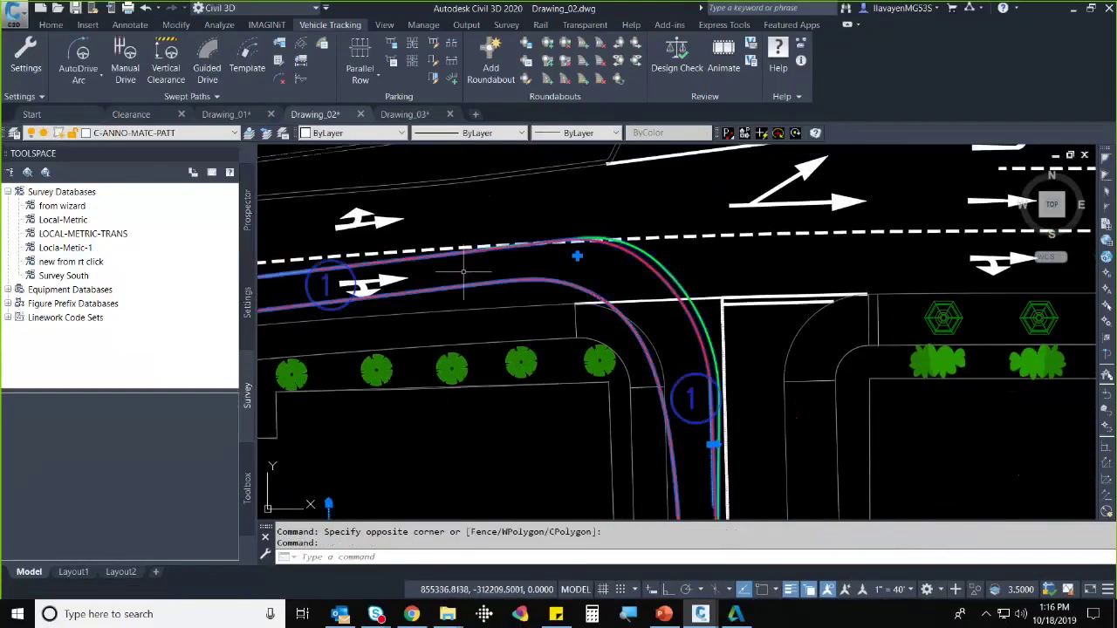
middle_click_drag(681, 352, 670, 305)
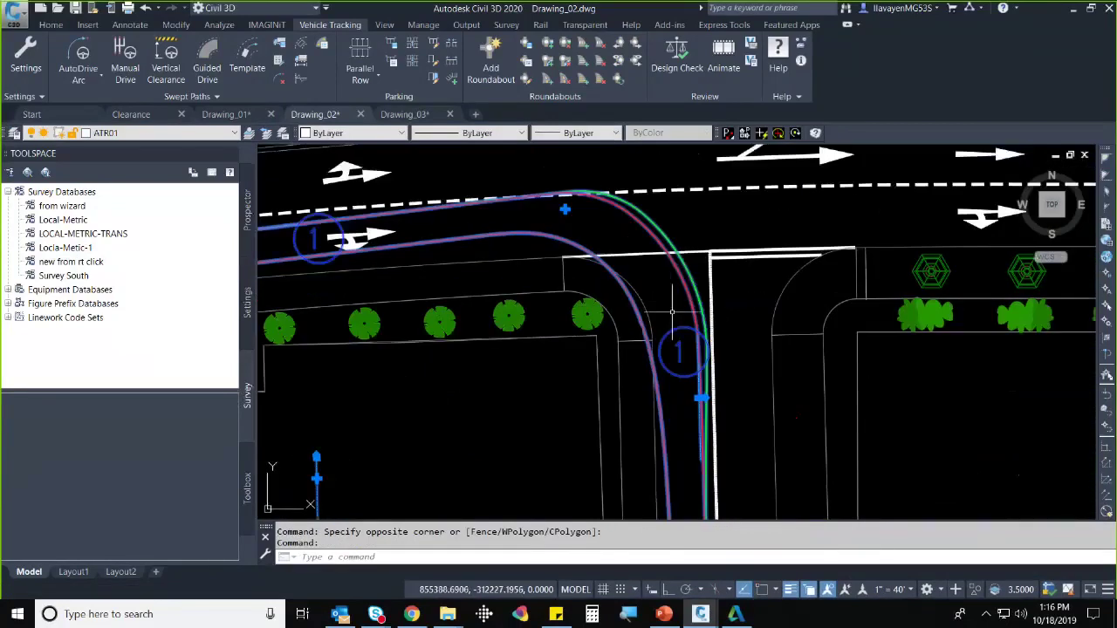
left_click(700, 398)
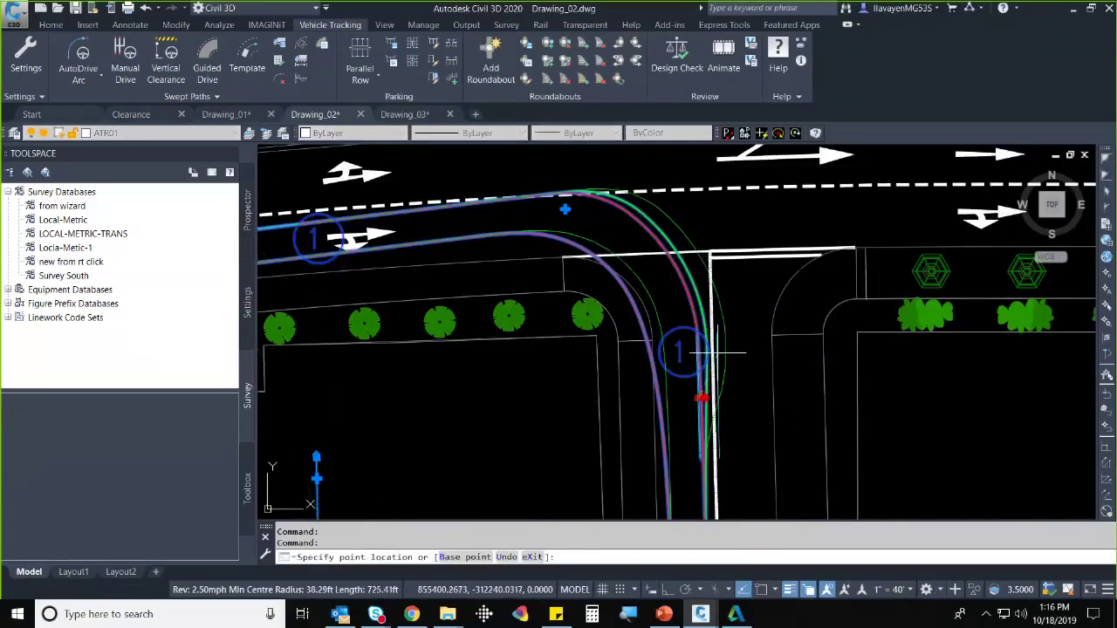
left_click(711, 398)
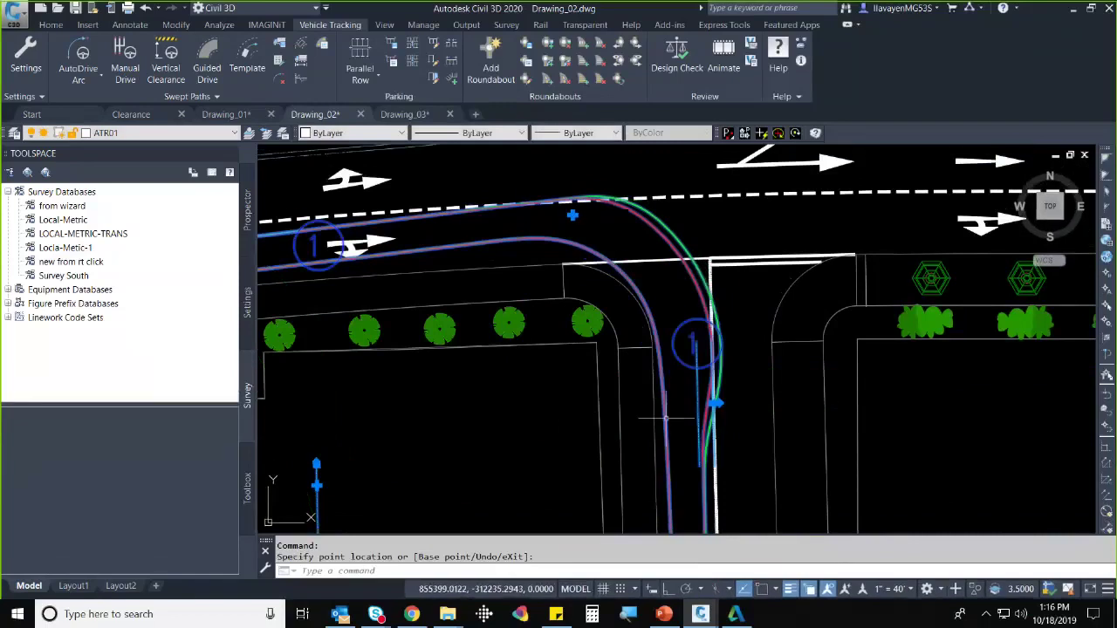
- Insert the SU-30 truck's profile drawing and dimension table in the empty block east of the side road
scroll(611, 314, "down", 2)
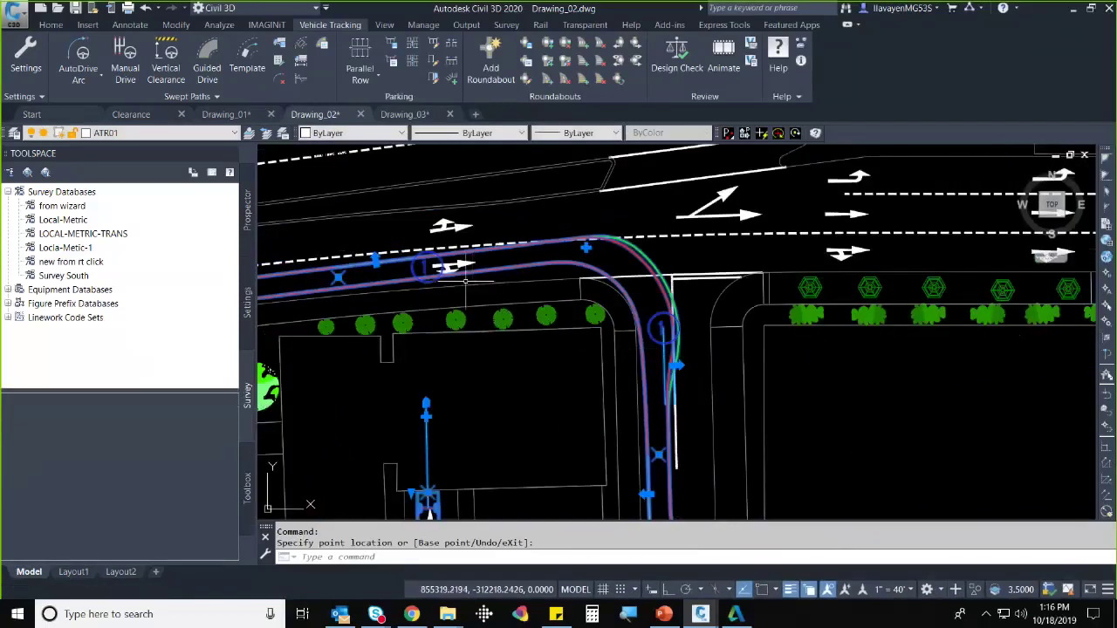
scroll(465, 279, "down", 2)
scroll(540, 297, "up", 2)
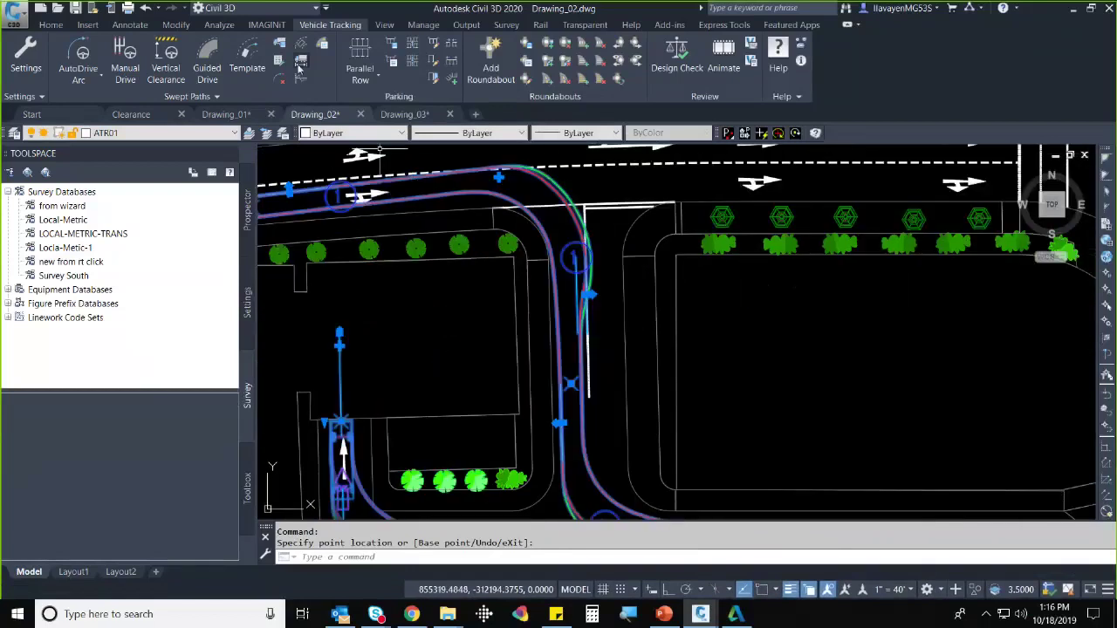
left_click(300, 66)
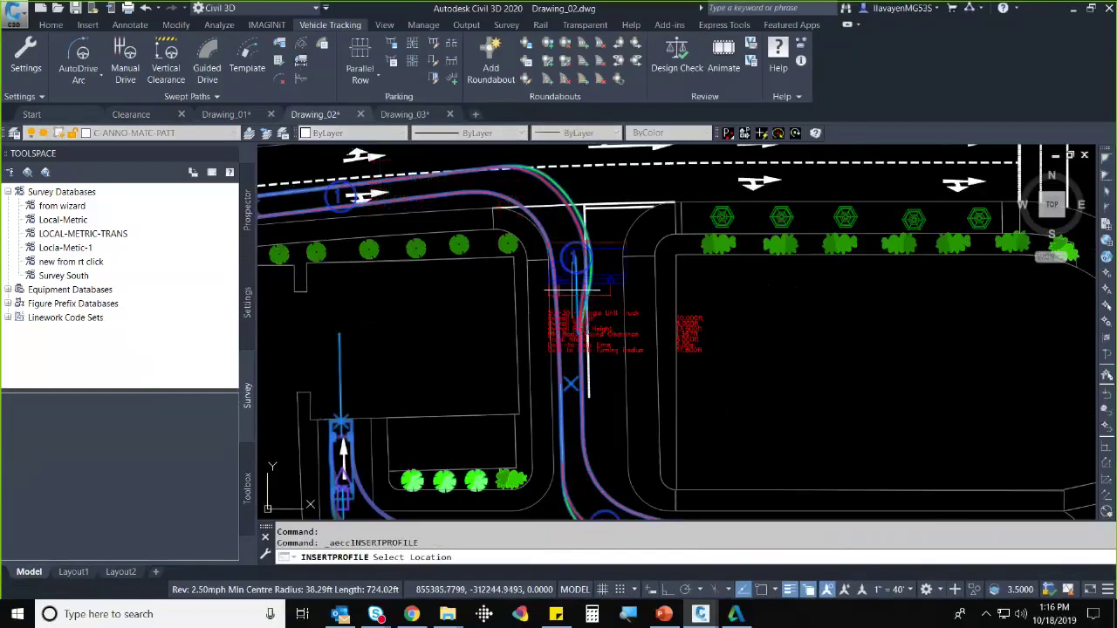
left_click(705, 335)
scroll(799, 351, "up", 4)
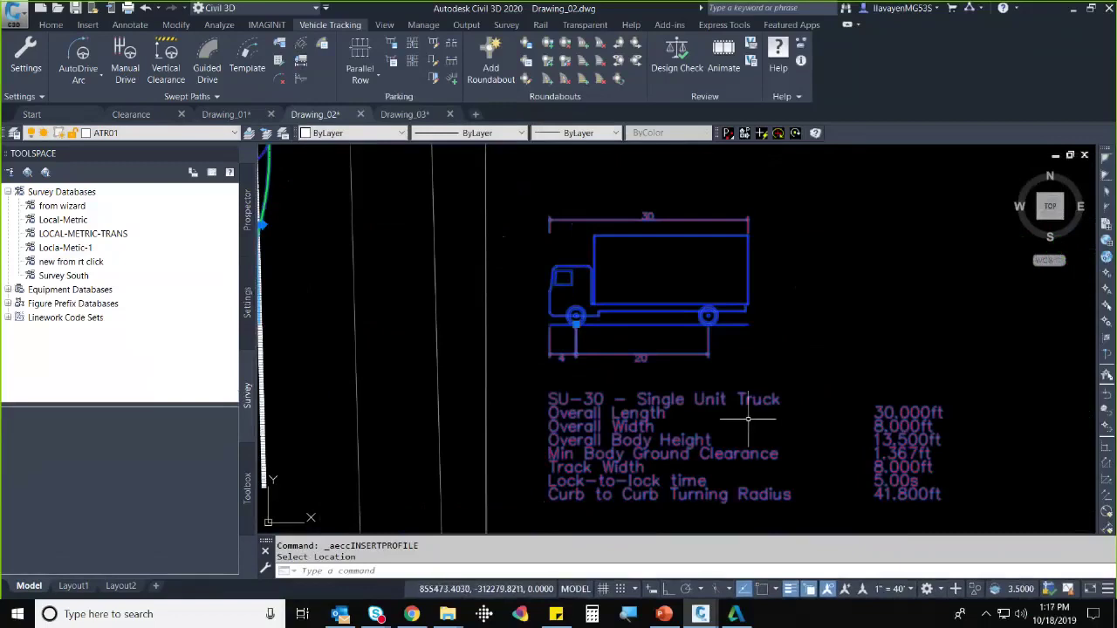
scroll(747, 417, "down", 5)
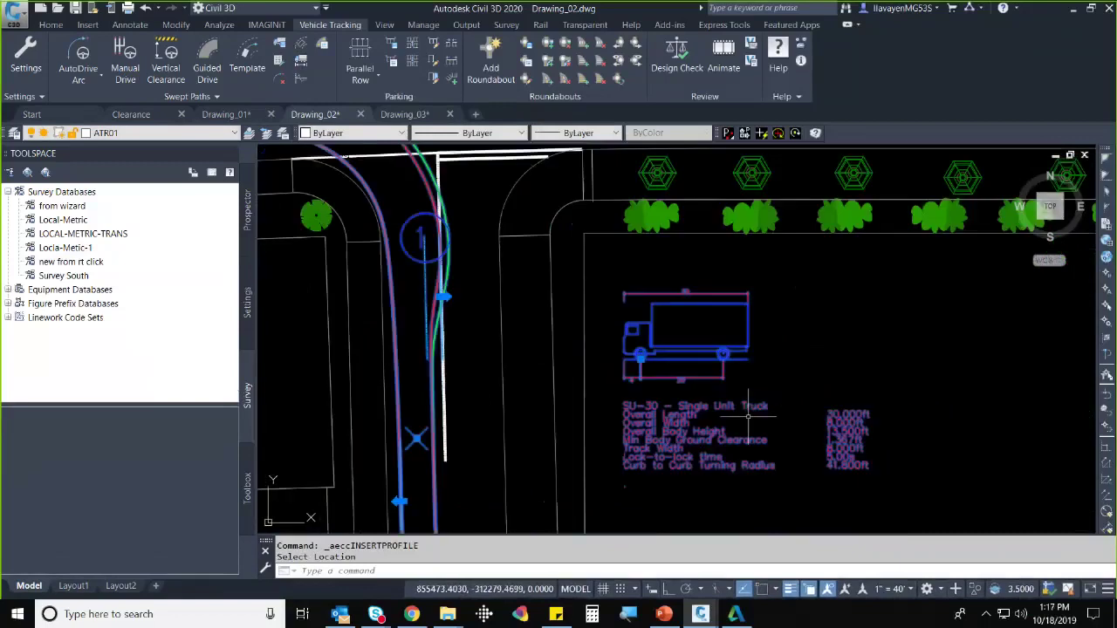
scroll(522, 336, "up", 3)
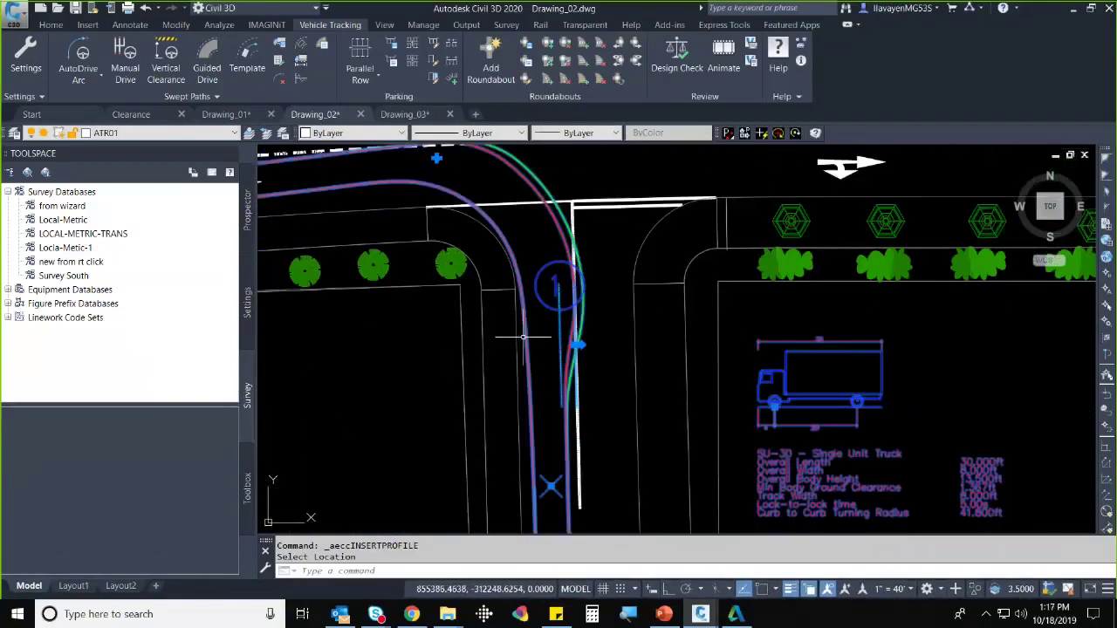
key("Escape")
- Start the vehicle tracking animation and advance the truck along its path to about 30.4 of 134.0
middle_click_drag(523, 336, 580, 358)
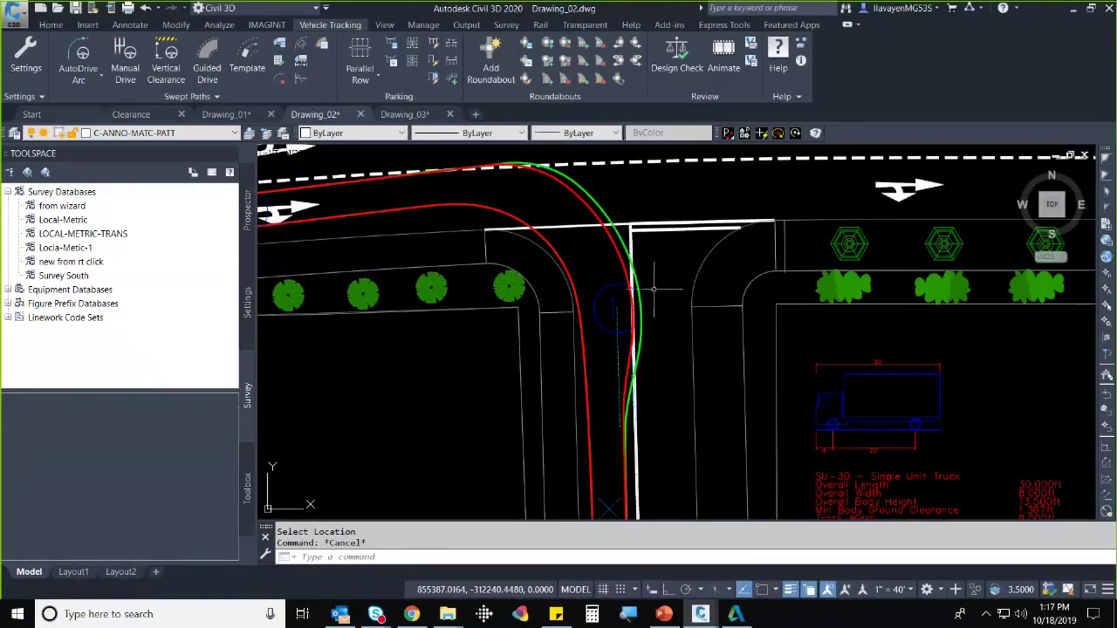
middle_click_drag(673, 356, 662, 297)
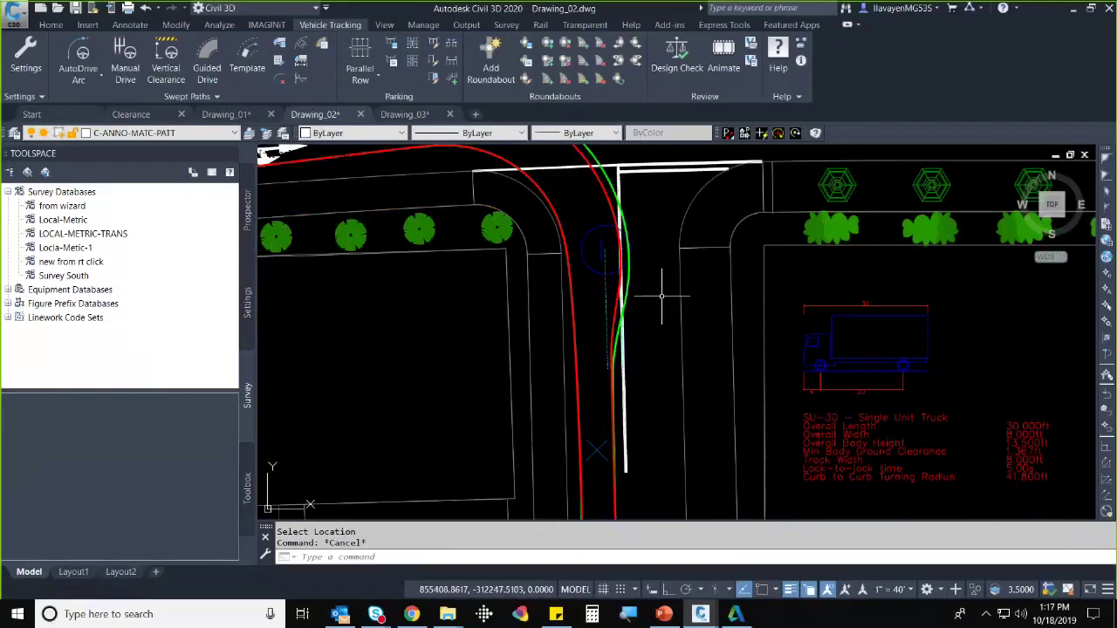
scroll(662, 297, "down", 2)
scroll(665, 311, "down", 2)
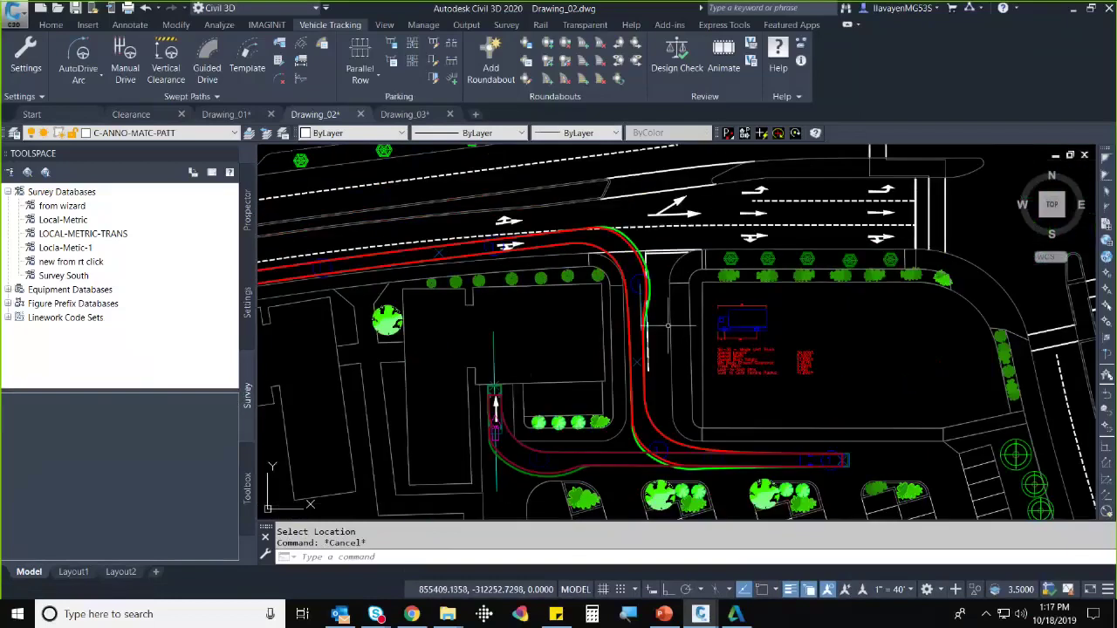
scroll(668, 326, "up", 2)
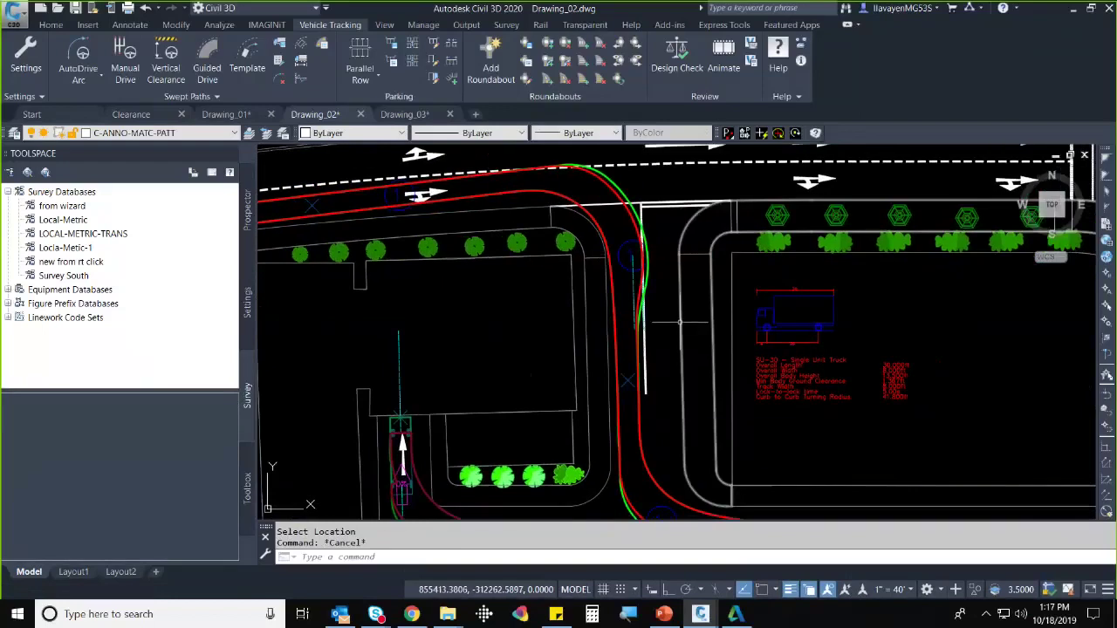
mouse_move(682, 314)
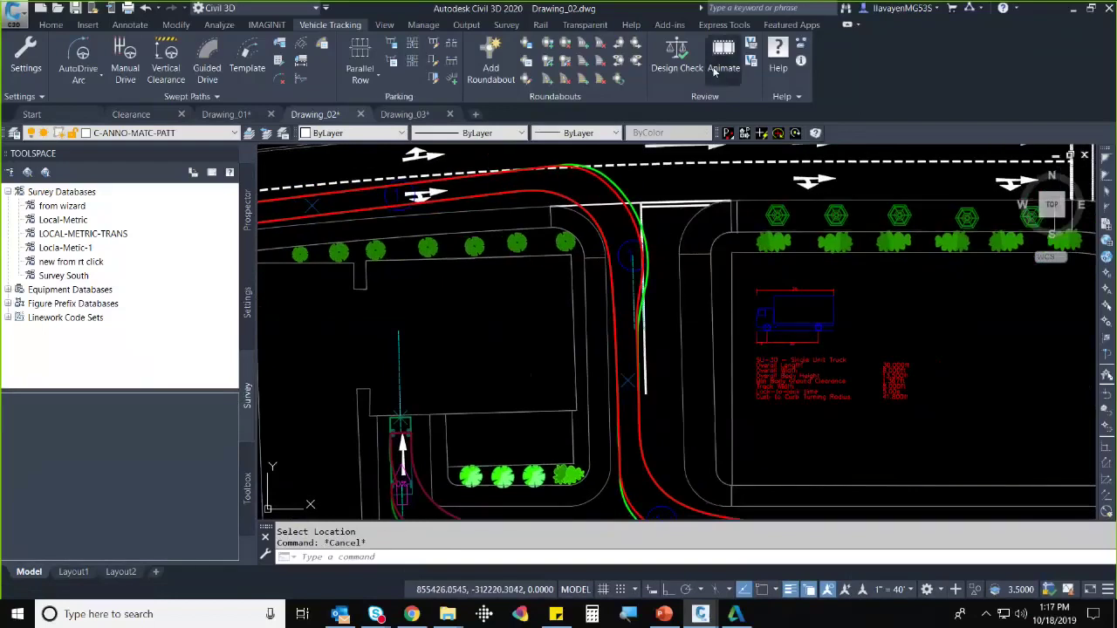
left_click(720, 63)
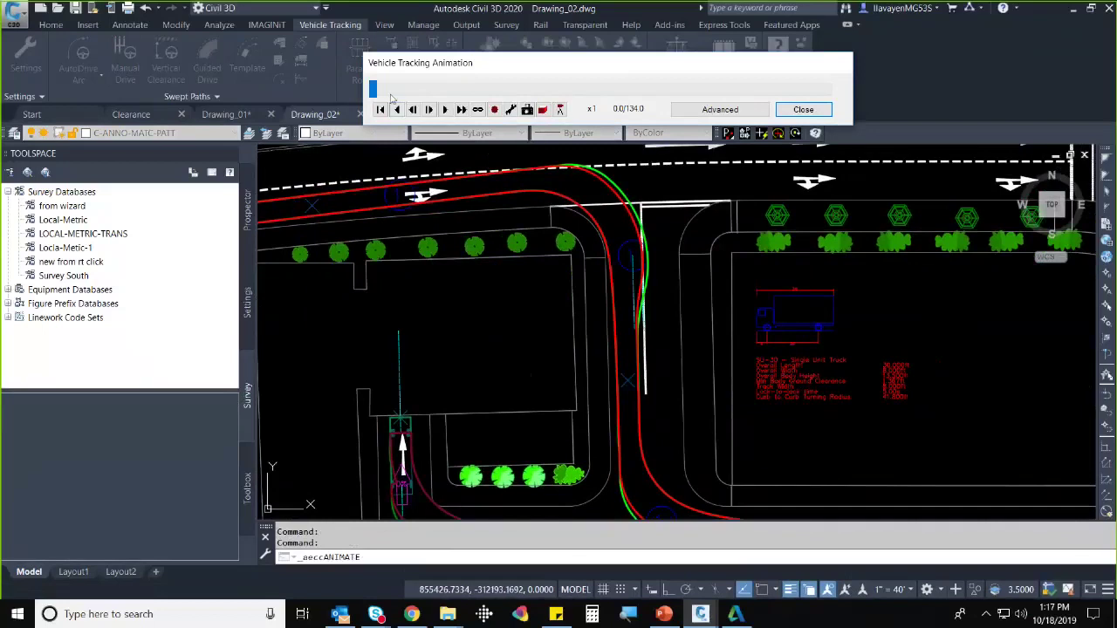
left_click_drag(373, 88, 475, 89)
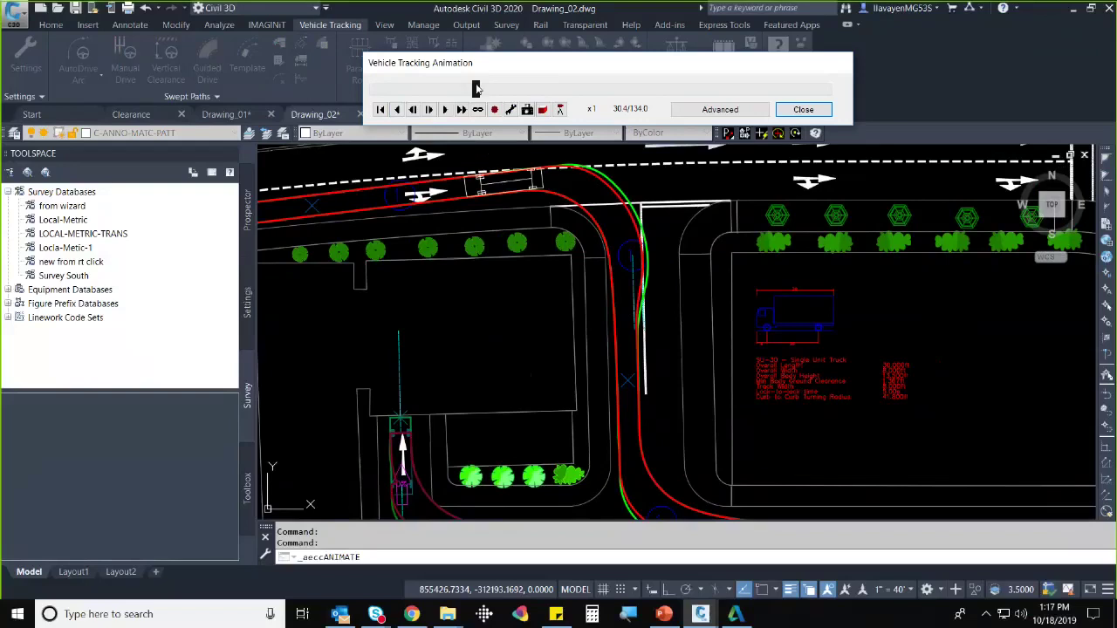
- Turn on the 3D tracking camera with its controls moved clear of the animation window, and play the truck's animation
left_click(560, 110)
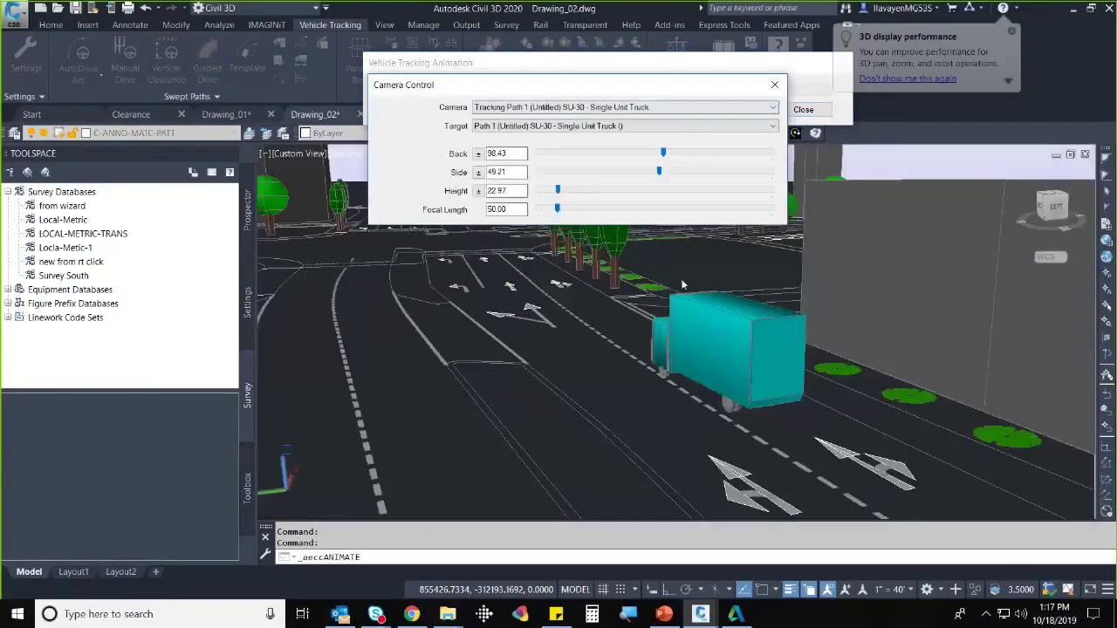
left_click_drag(596, 87, 247, 149)
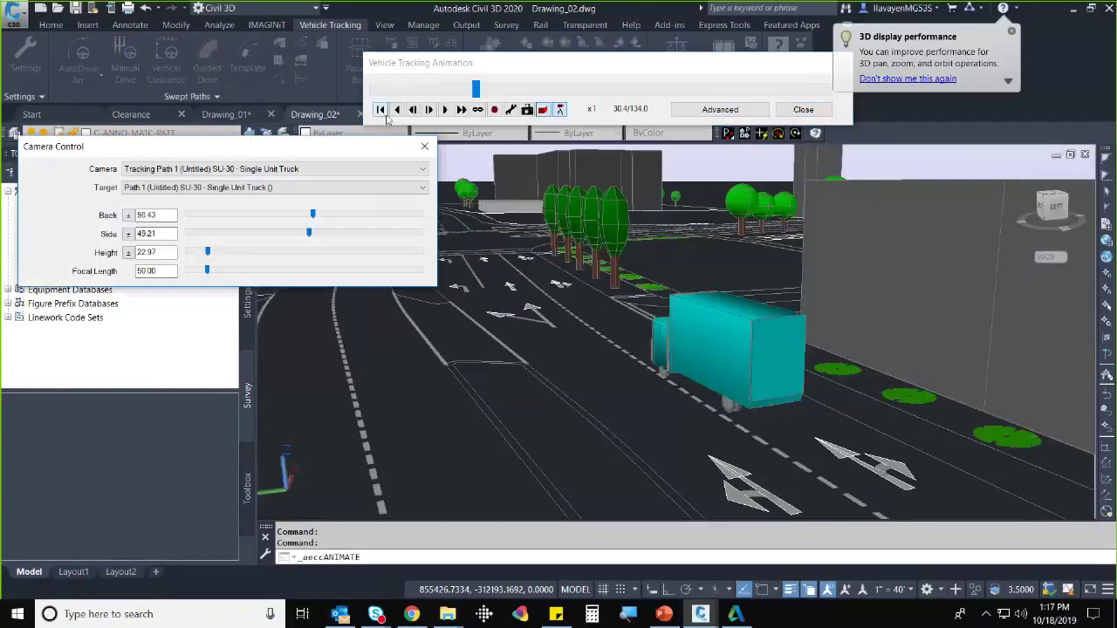
left_click(444, 109)
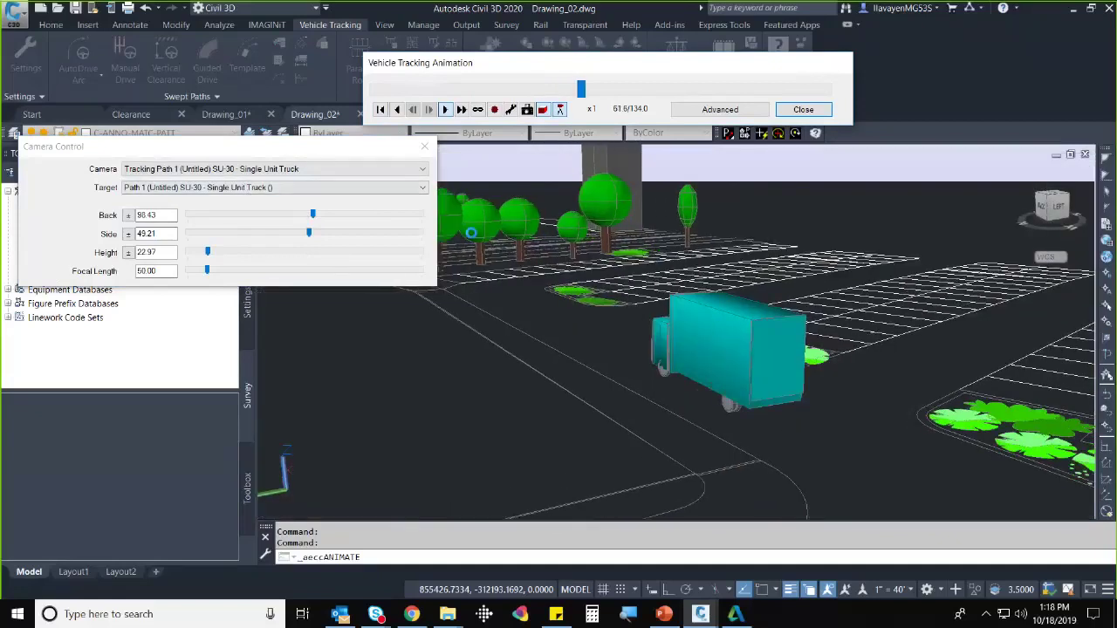
- Set the tracking camera's Back distance to -108.00 to watch the truck from the front
left_click_drag(312, 218, 298, 229)
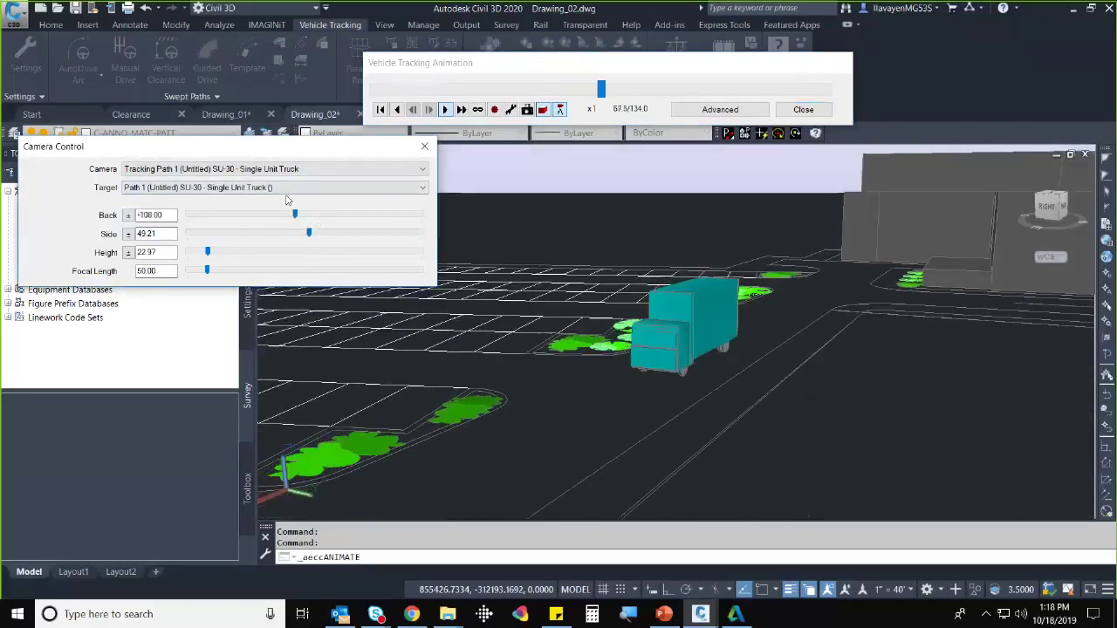
left_click(288, 186)
left_click(288, 185)
- Switch the camera to Driver's eye Path 1 to watch the truck reverse, and close the animation
left_click(288, 169)
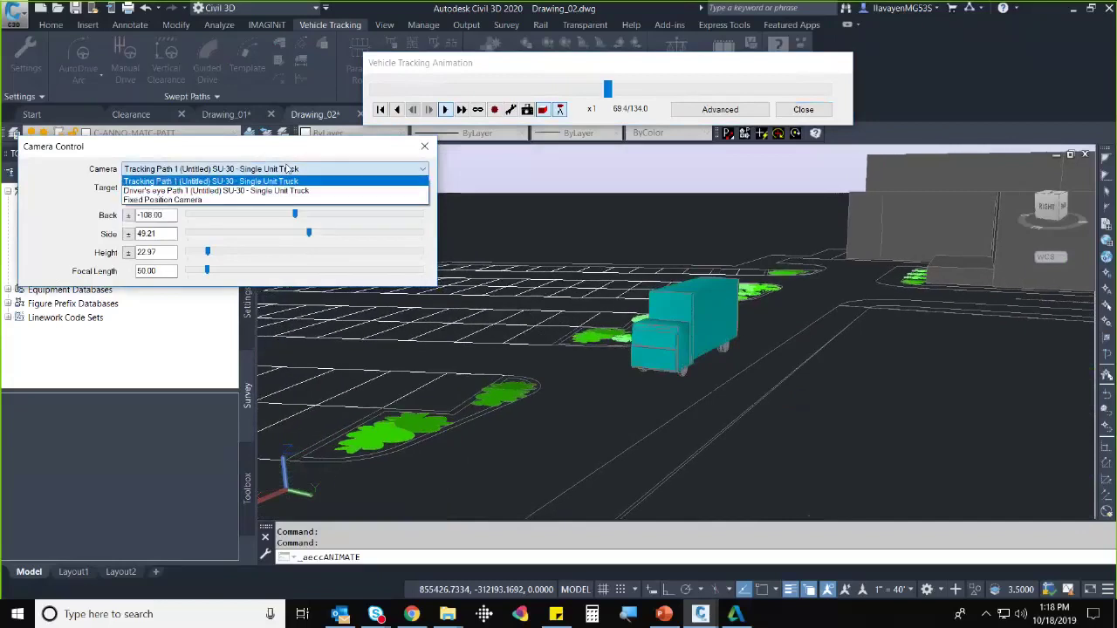
left_click(266, 192)
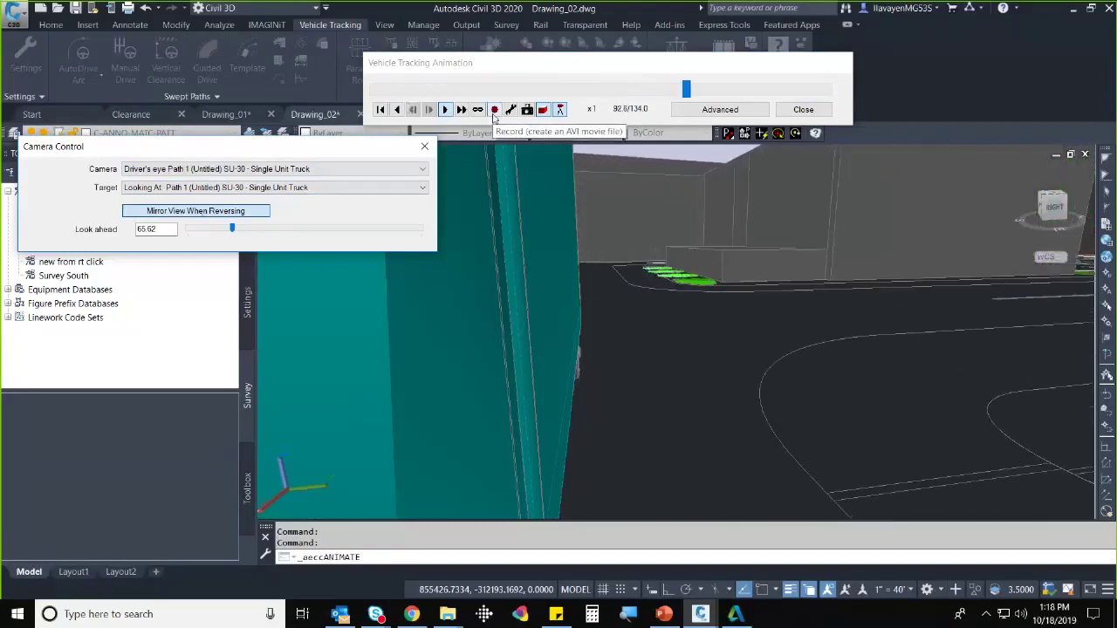
left_click(803, 111)
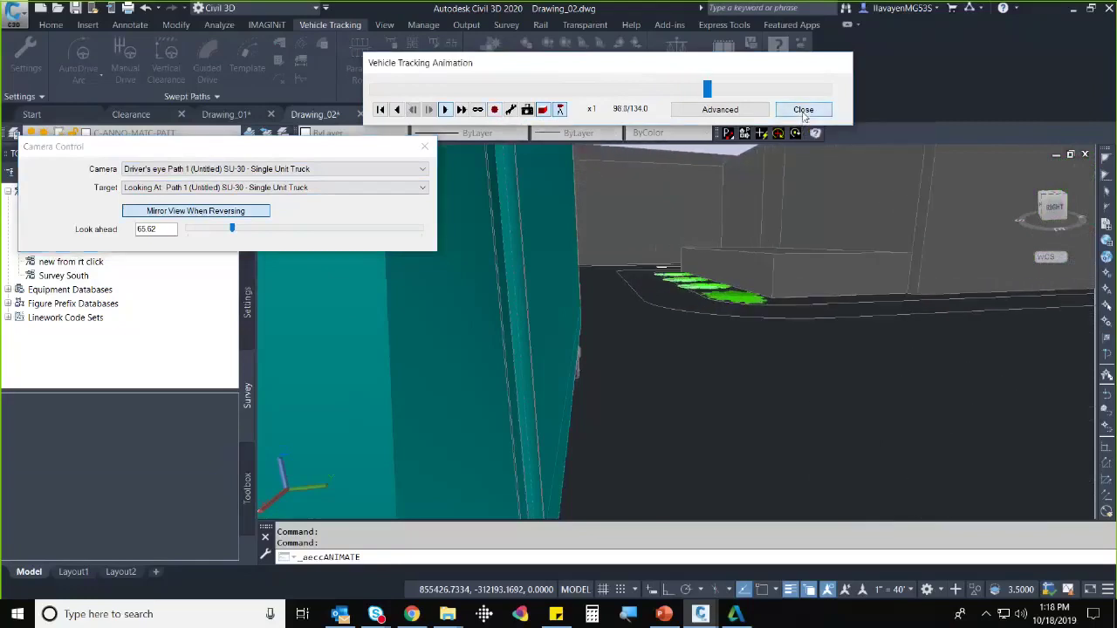
left_click(643, 130)
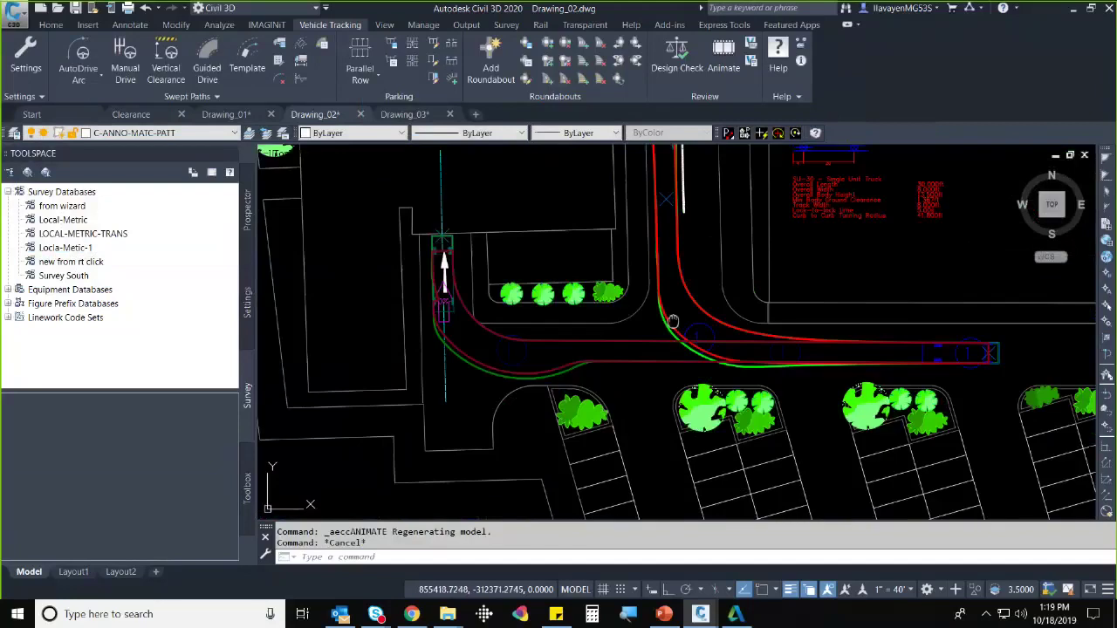
- Orbit the site into a 3D view and inspect the truck path among the buildings in the Conceptual visual style
scroll(628, 279, "down", 6)
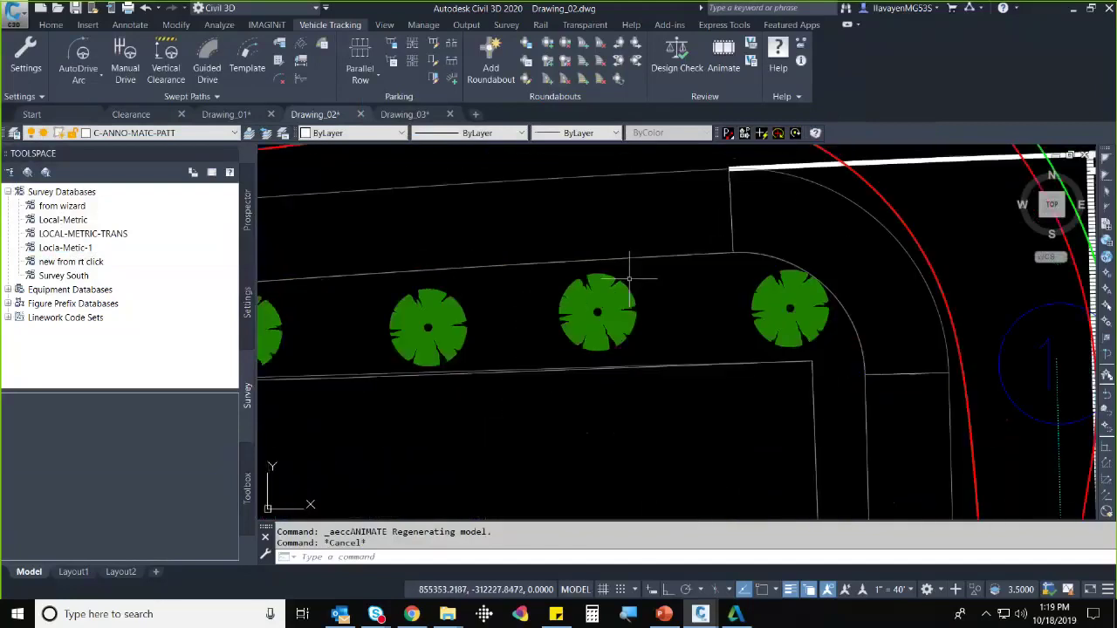
middle_click_drag(632, 286, 724, 306, "shift")
scroll(873, 392, "up", 3)
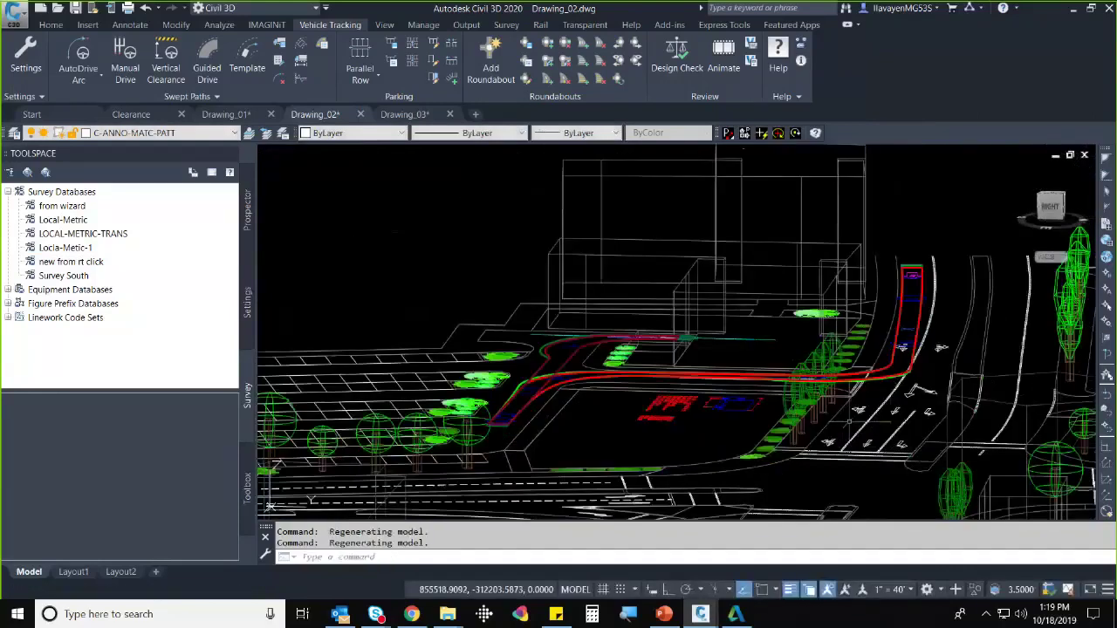
middle_click_drag(698, 349, 602, 324)
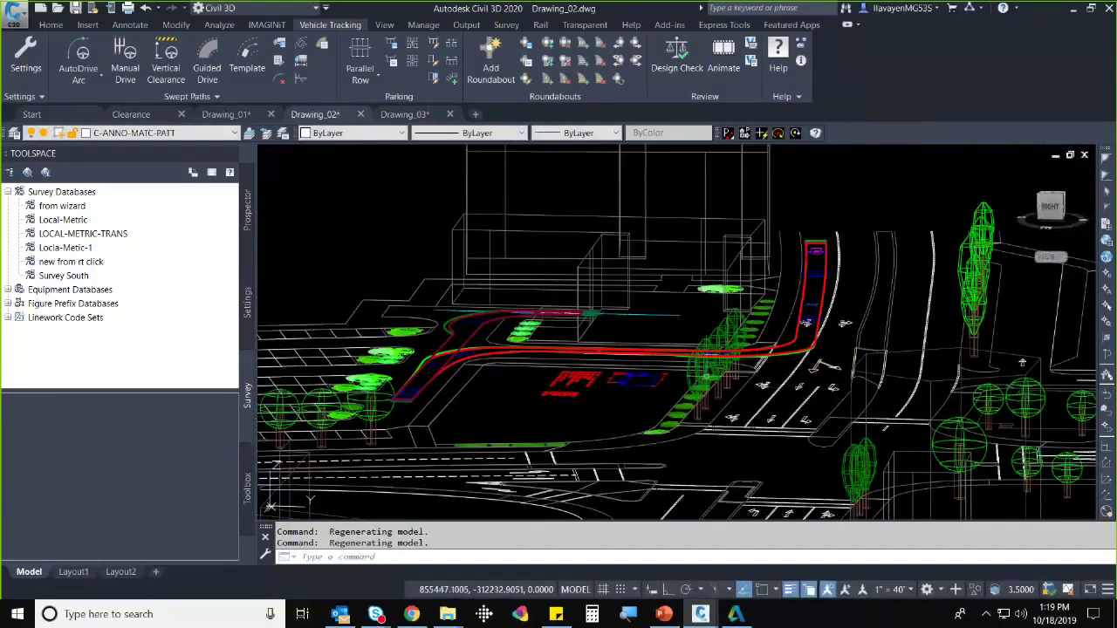
middle_click_drag(804, 322, 663, 384, "shift")
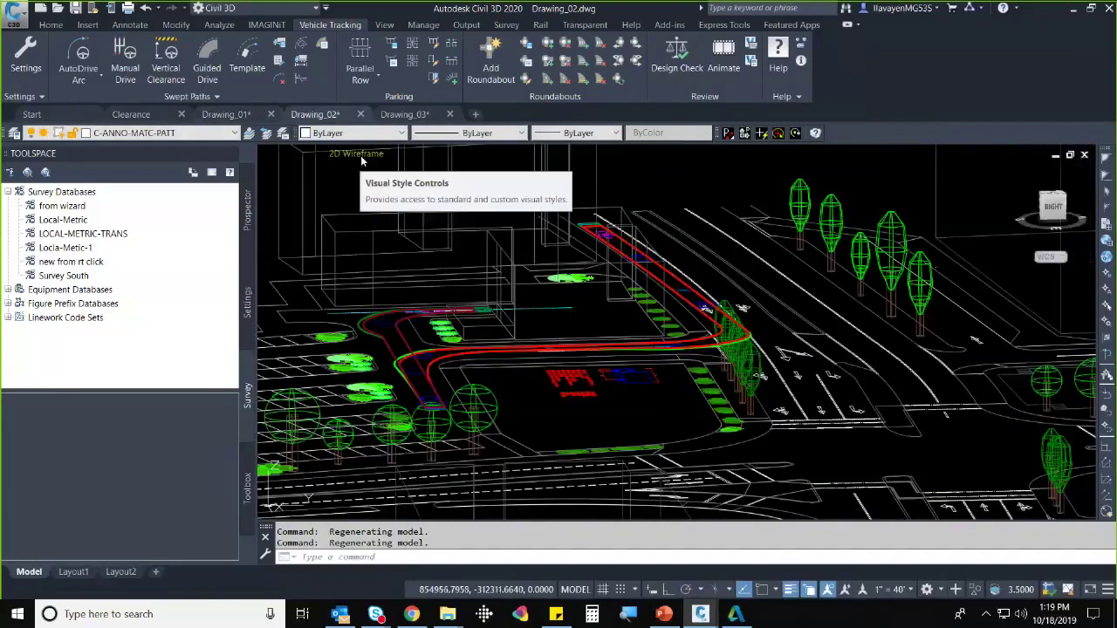
left_click(359, 156)
left_click(410, 201)
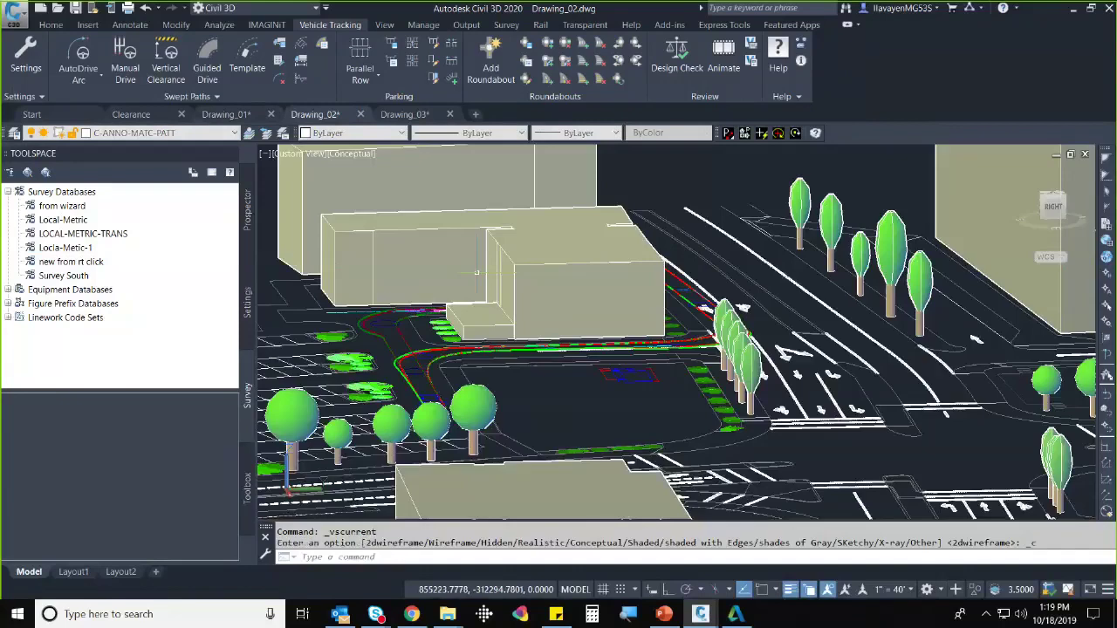
middle_click_drag(765, 300, 698, 384, "shift")
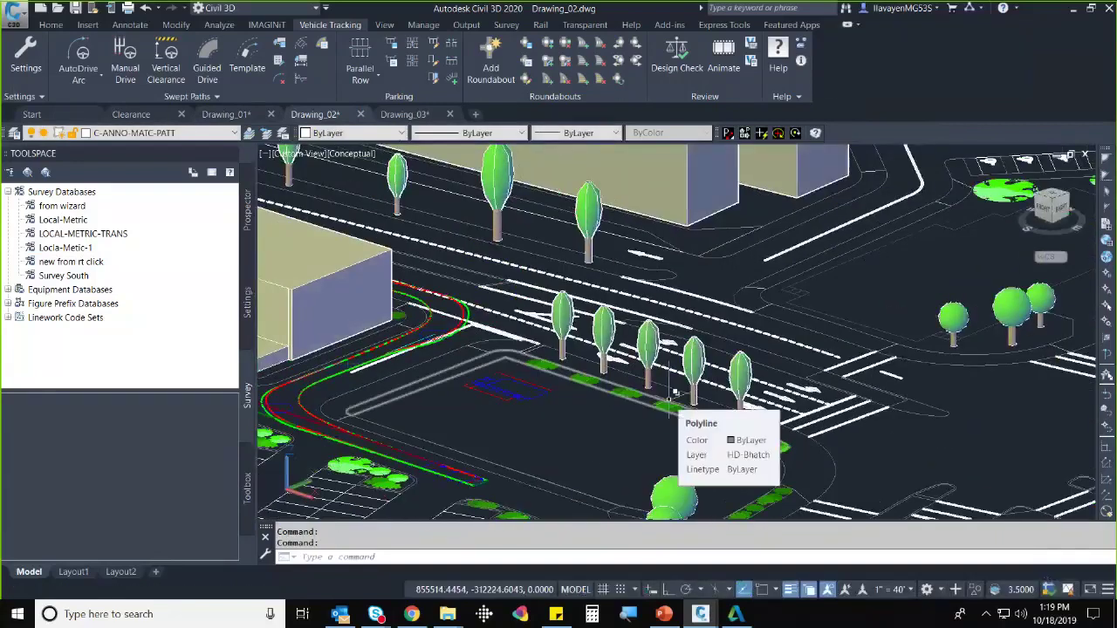
- Return the drawing to plan view with the PLAN command and set its visual style to 2D Wireframe
type("plan")
key("Return")
key("Return")
scroll(576, 394, "up", 6)
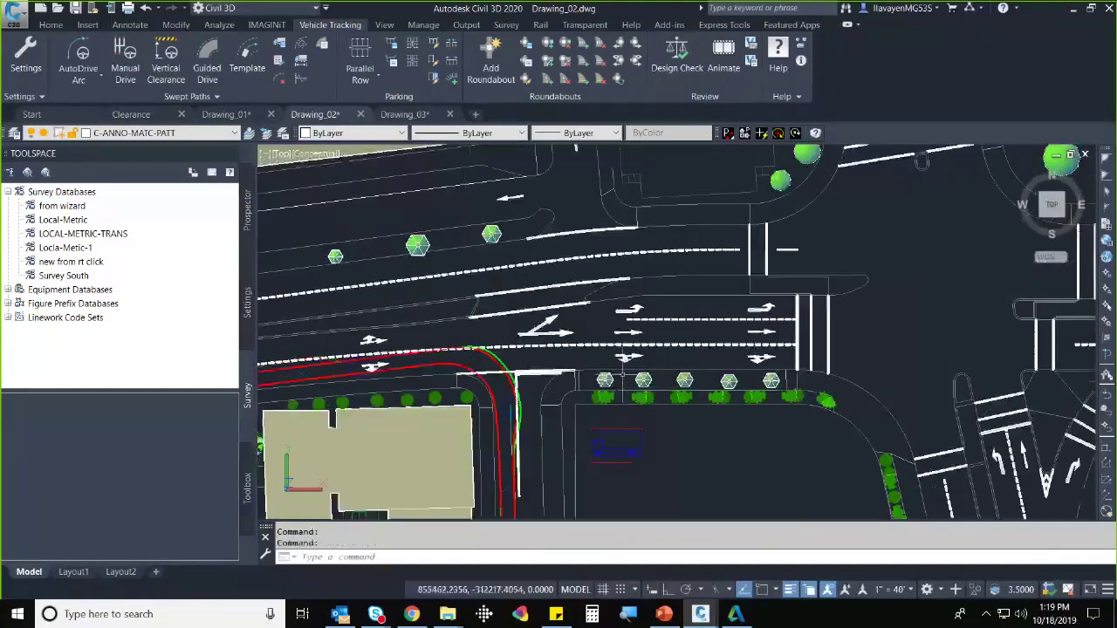
left_click(315, 155)
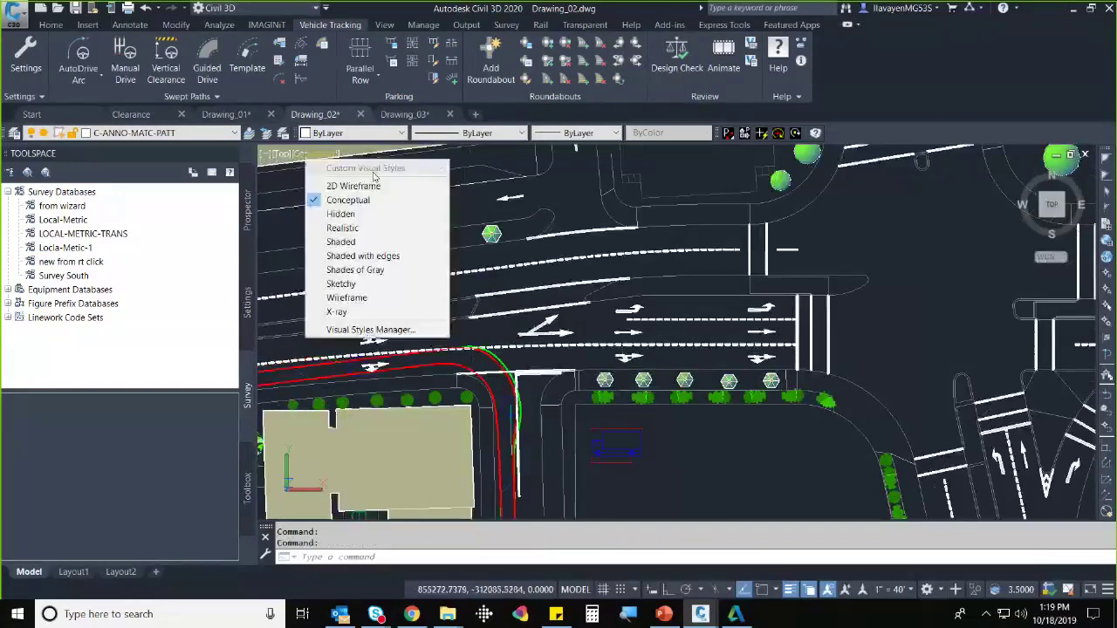
left_click(369, 187)
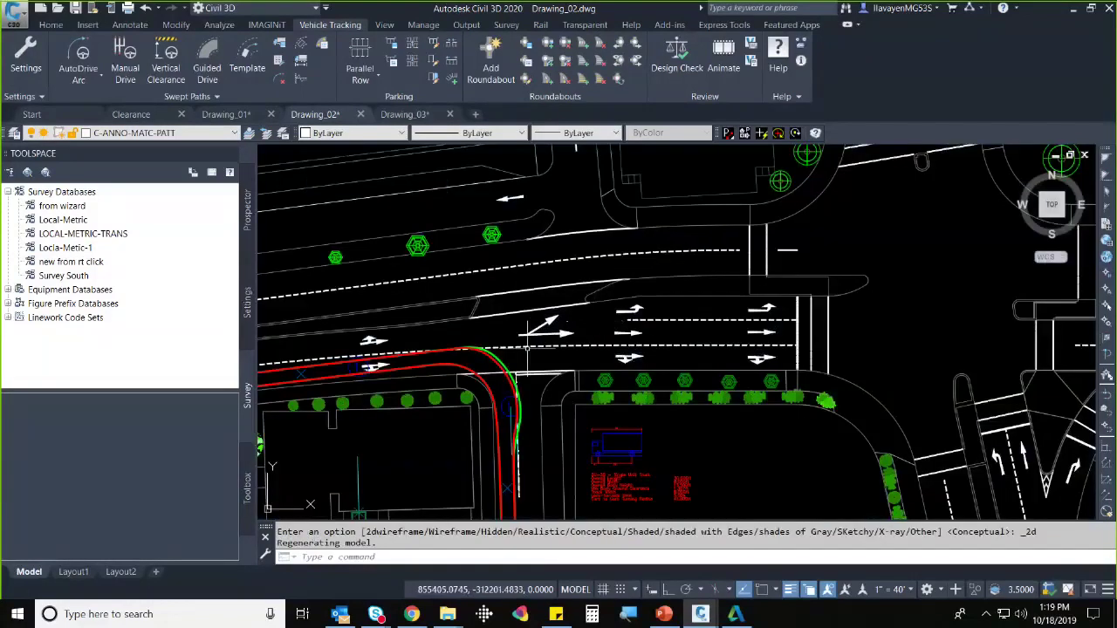
scroll(528, 347, "down", 2)
mouse_move(409, 441)
middle_mouse_down()
mouse_move(537, 386)
mouse_move(609, 395)
middle_mouse_up()
scroll(537, 386, "up", 2)
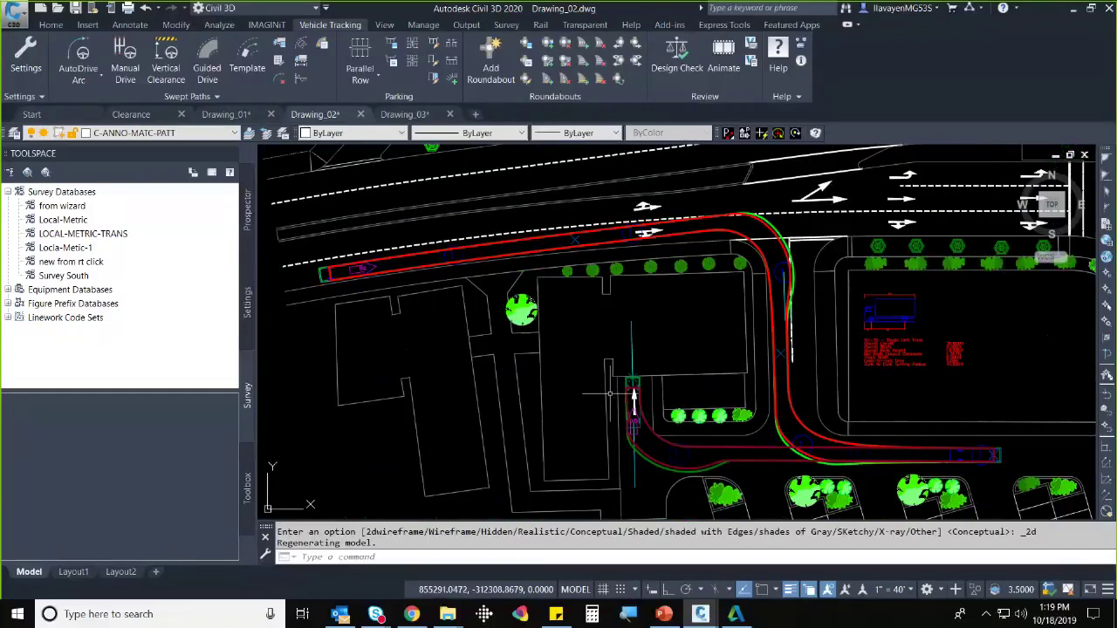
left_click(630, 346)
key("Escape")
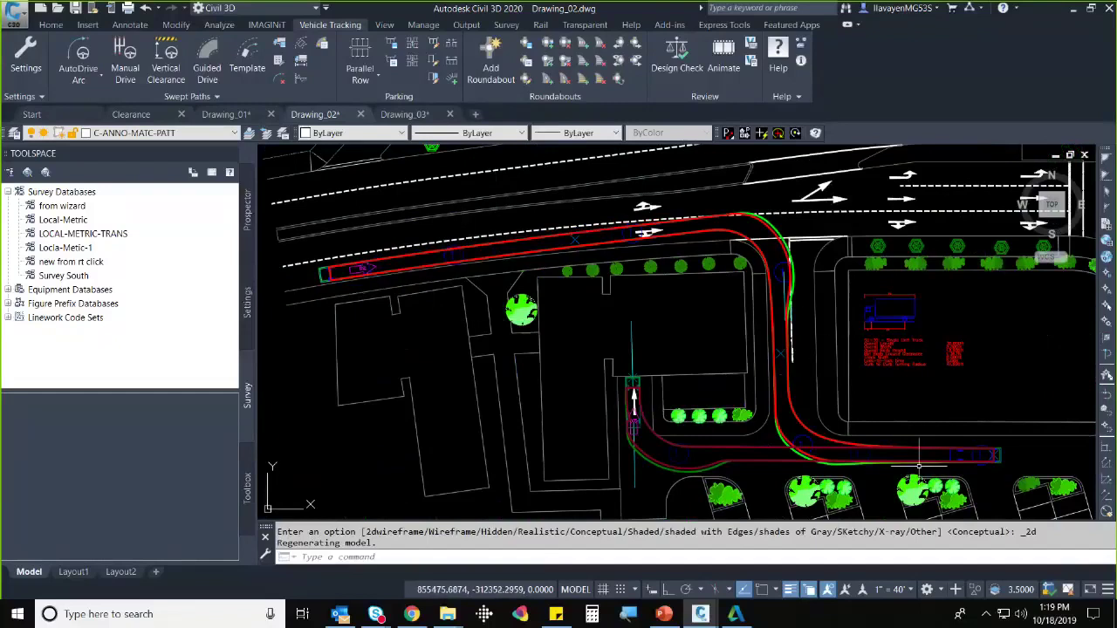
- Switch to Drawing_03 and show the whole road intersection with its swept paths
left_click(403, 115)
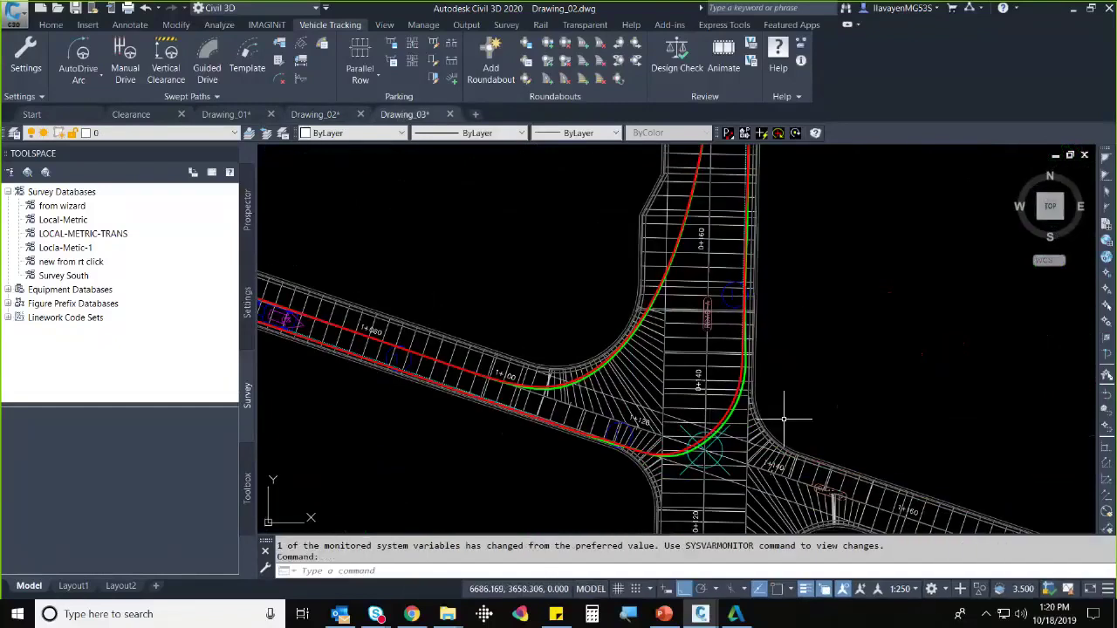
scroll(785, 419, "down", 5)
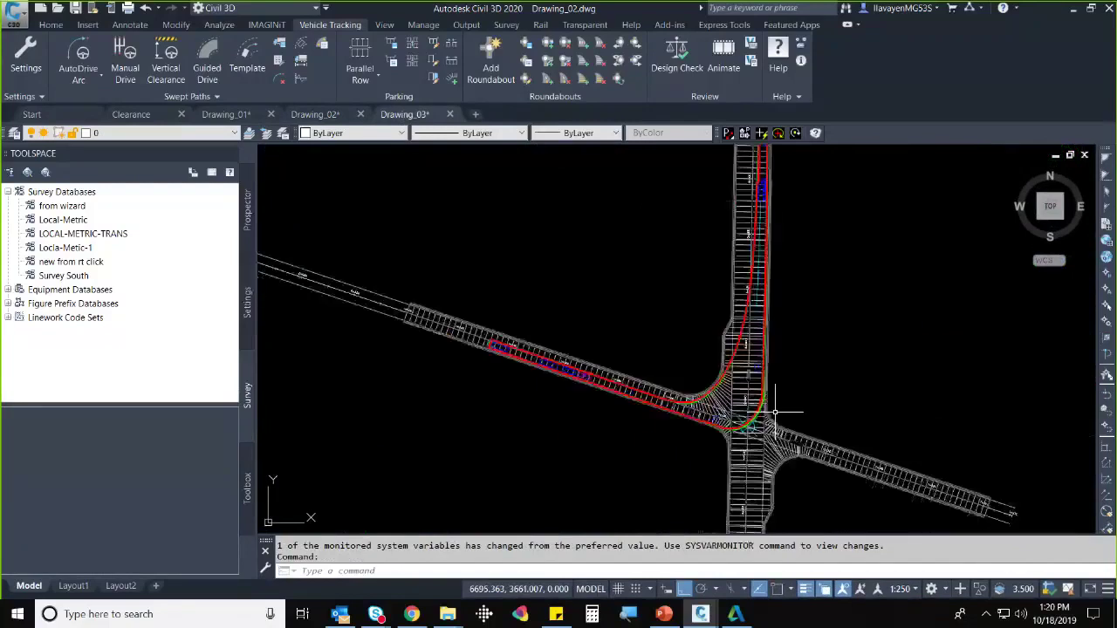
middle_click_drag(706, 348, 650, 366)
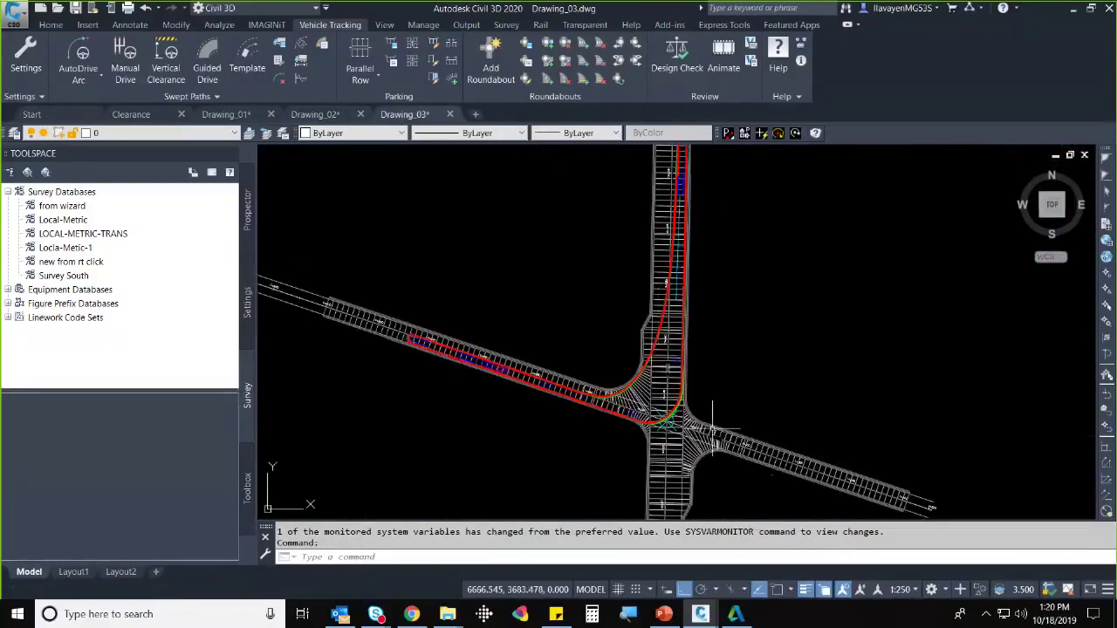
- Select the truck's swept path through the intersection and examine the turn from the side road onto Road A
scroll(625, 353, "up", 5)
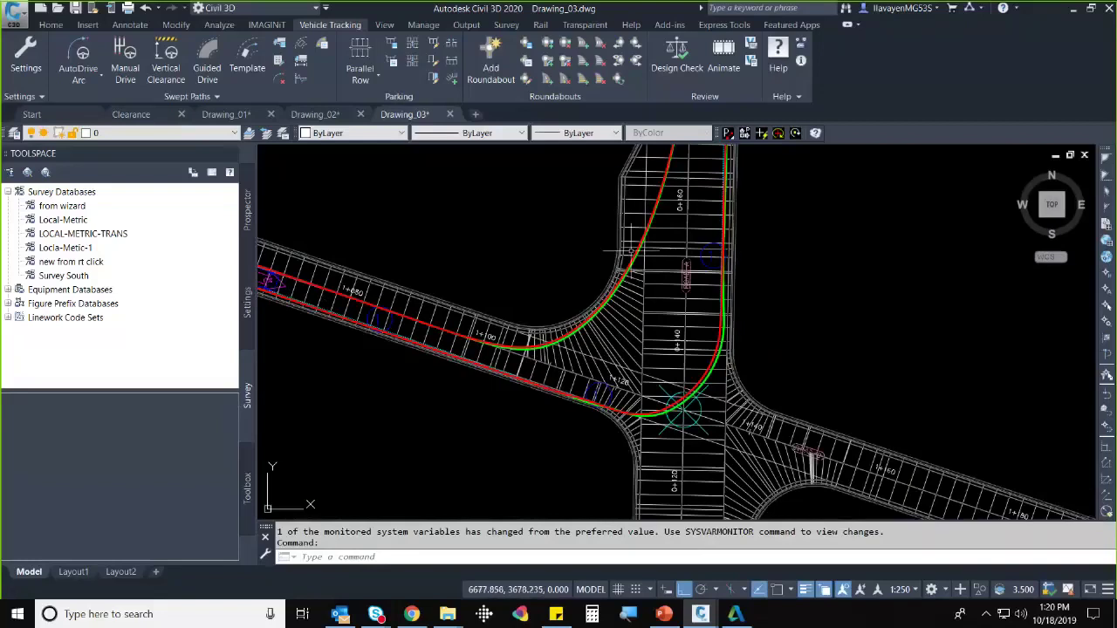
left_click(621, 277)
scroll(593, 273, "down", 3)
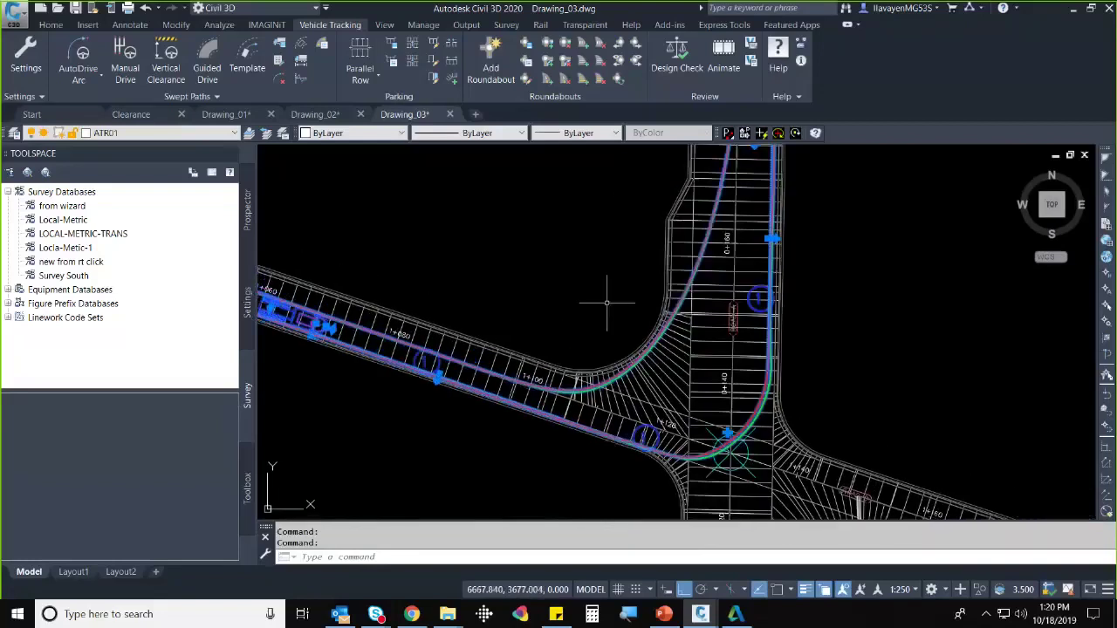
mouse_move(608, 299)
middle_mouse_down()
mouse_move(523, 288)
mouse_move(677, 369)
mouse_move(523, 349)
middle_mouse_up()
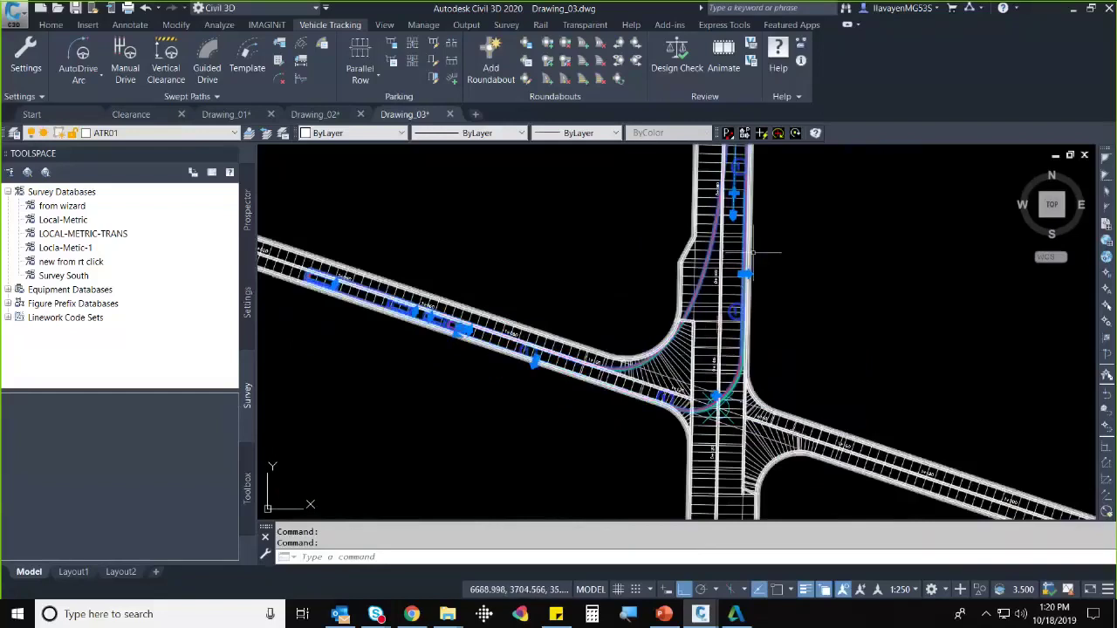
scroll(750, 390, "up", 3)
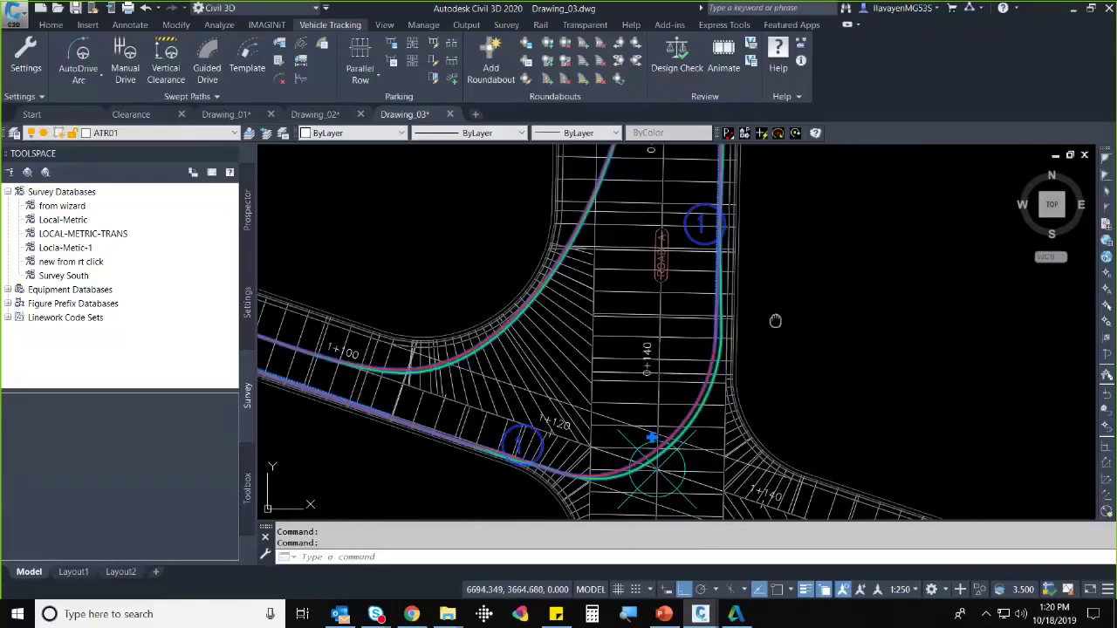
scroll(776, 319, "down", 2)
mouse_move(776, 364)
middle_mouse_down()
mouse_move(801, 313)
mouse_move(785, 299)
middle_mouse_up()
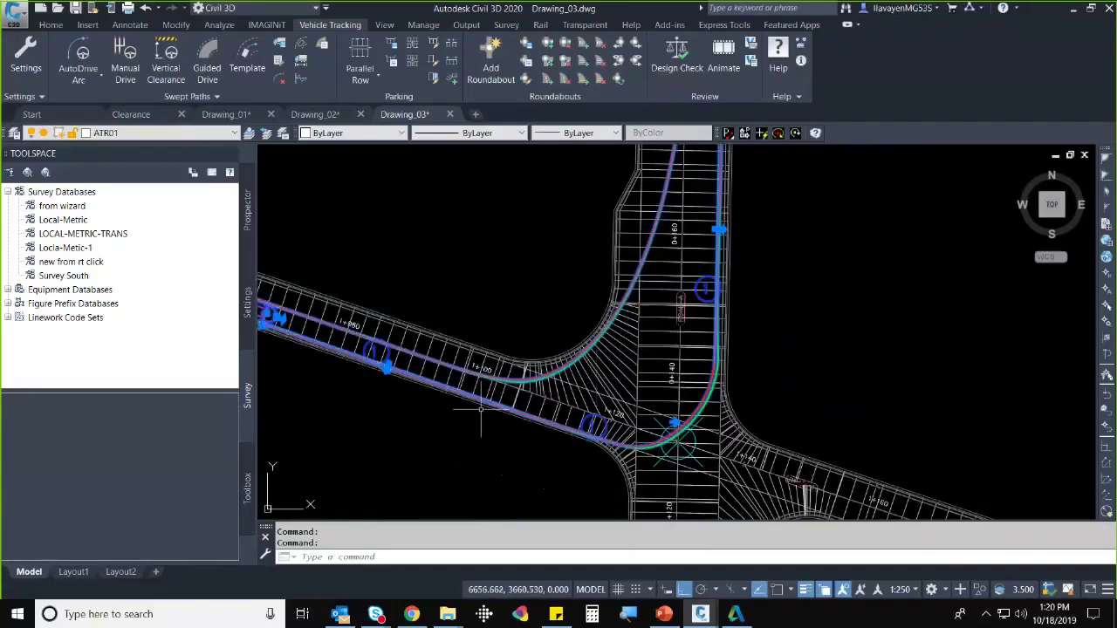
middle_click_drag(483, 418, 606, 407)
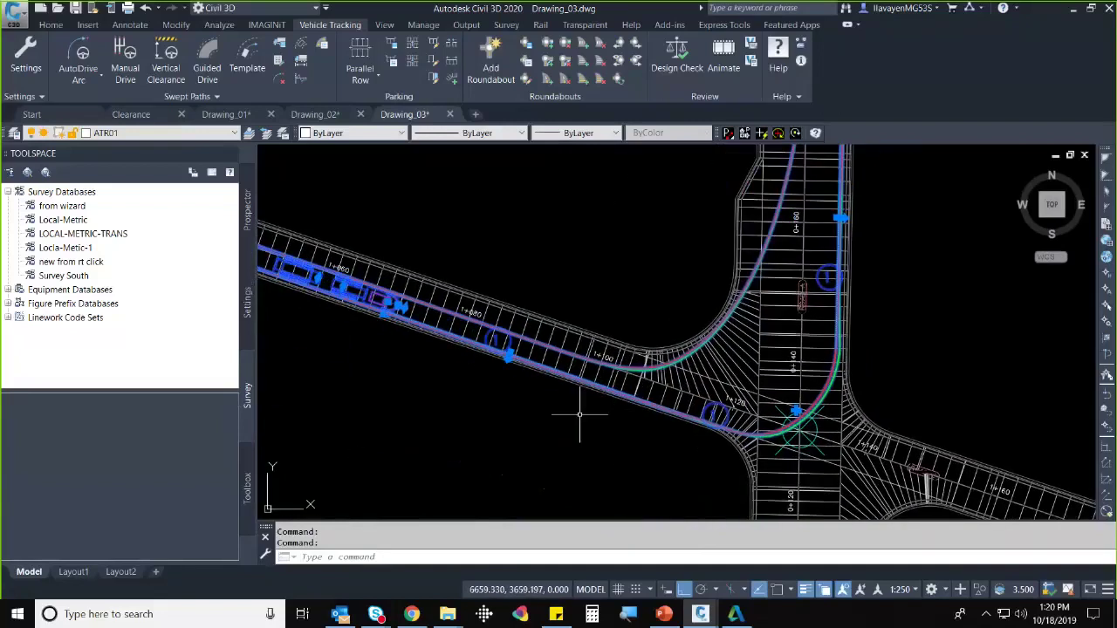
- Open the Vehicle Tracking System Settings, view the Start Up options, and close them without changes
left_click(24, 96)
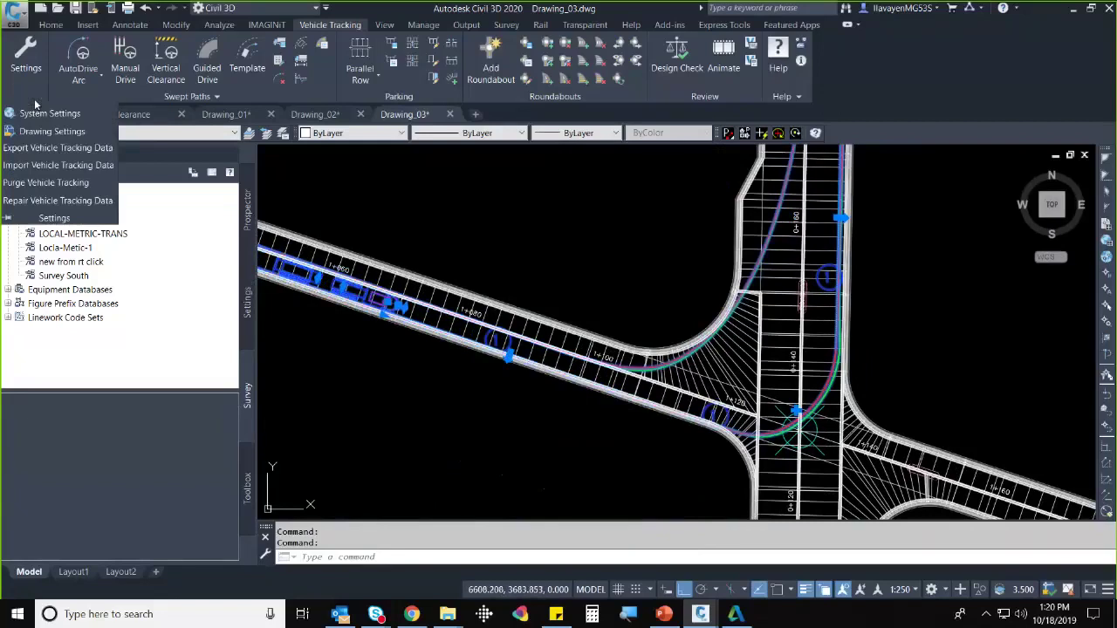
left_click(45, 113)
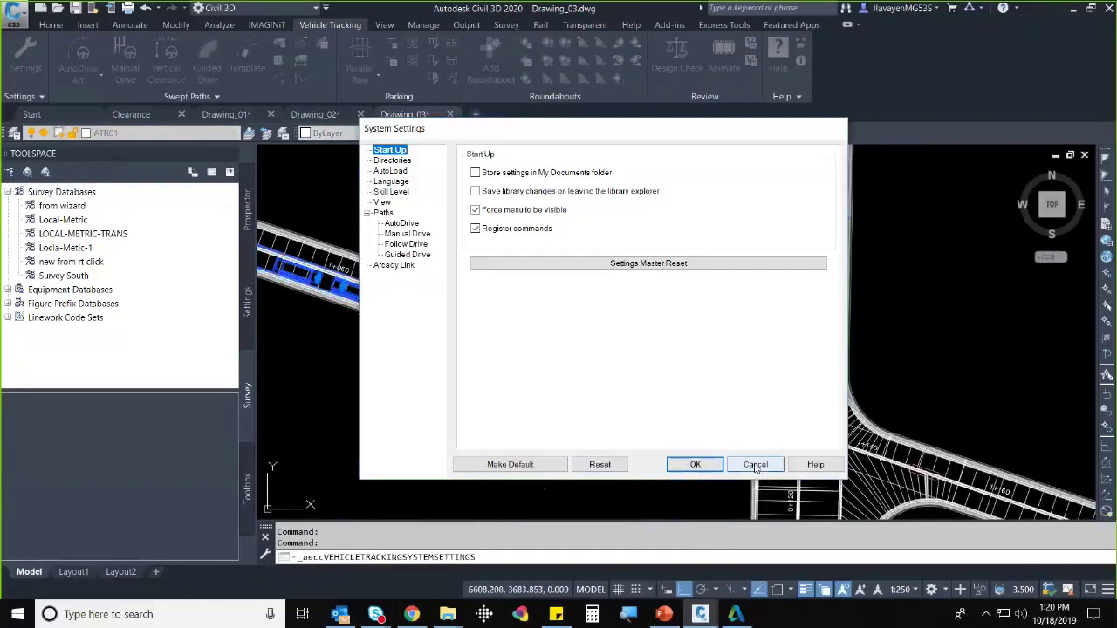
key("Tab")
key("Escape")
- Open the Vehicle Tracking Drawing Settings and review the existing and final surfaces used for the swept paths
left_click(39, 96)
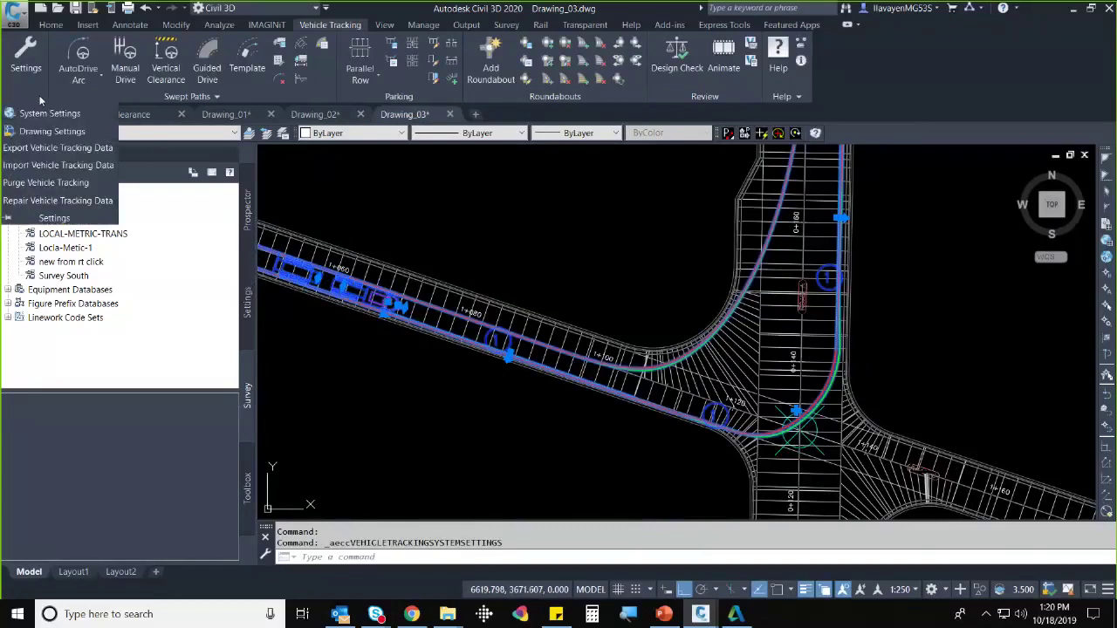
left_click(50, 131)
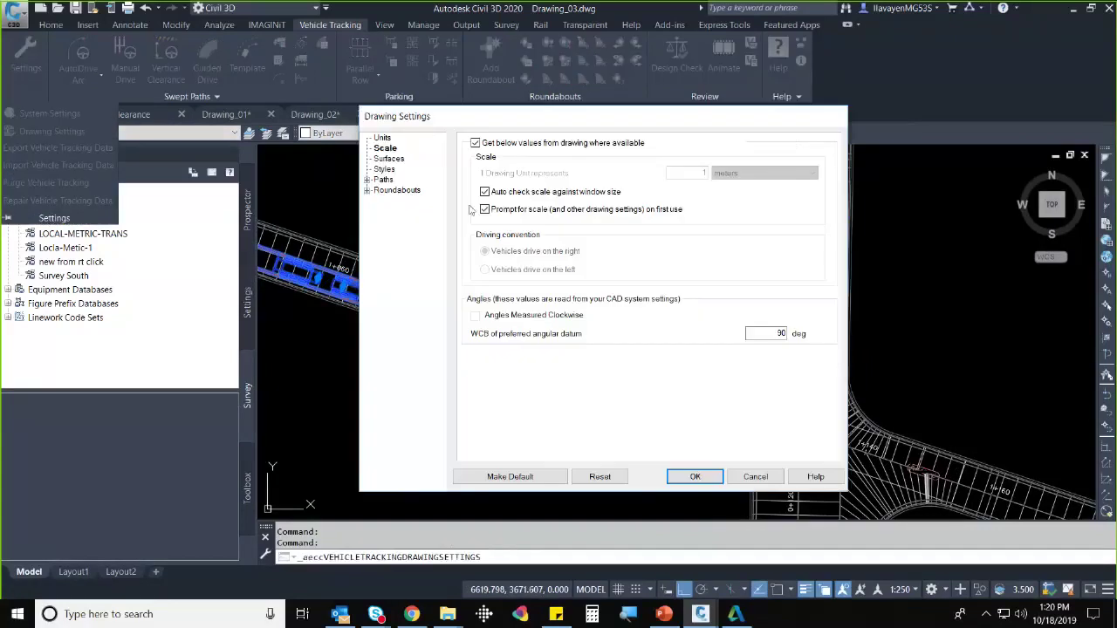
left_click(368, 190)
left_click(367, 180)
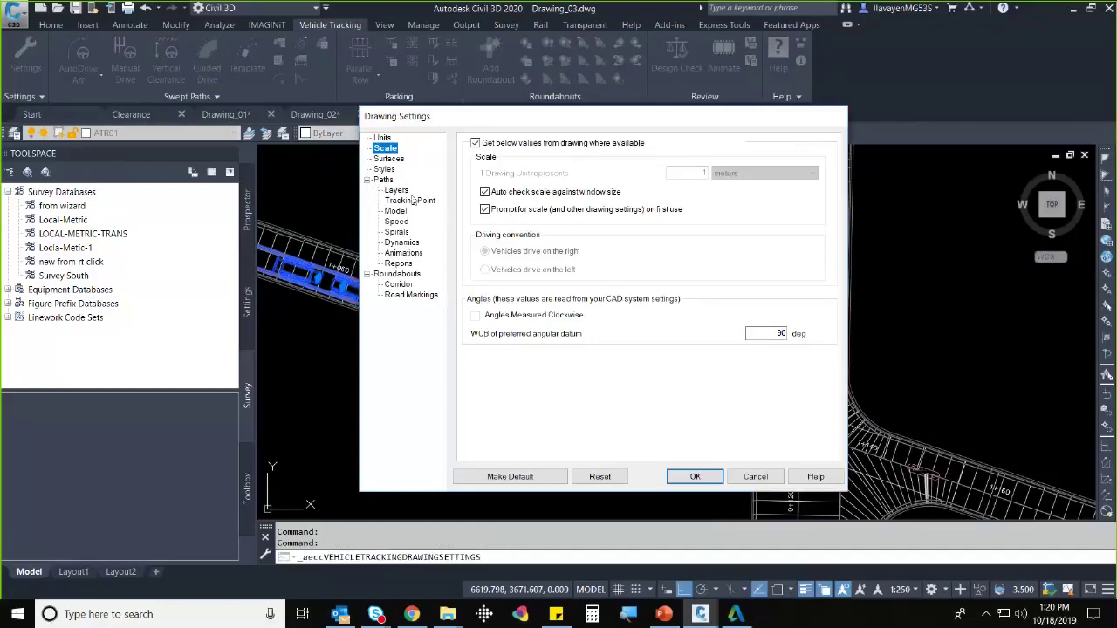
left_click(389, 159)
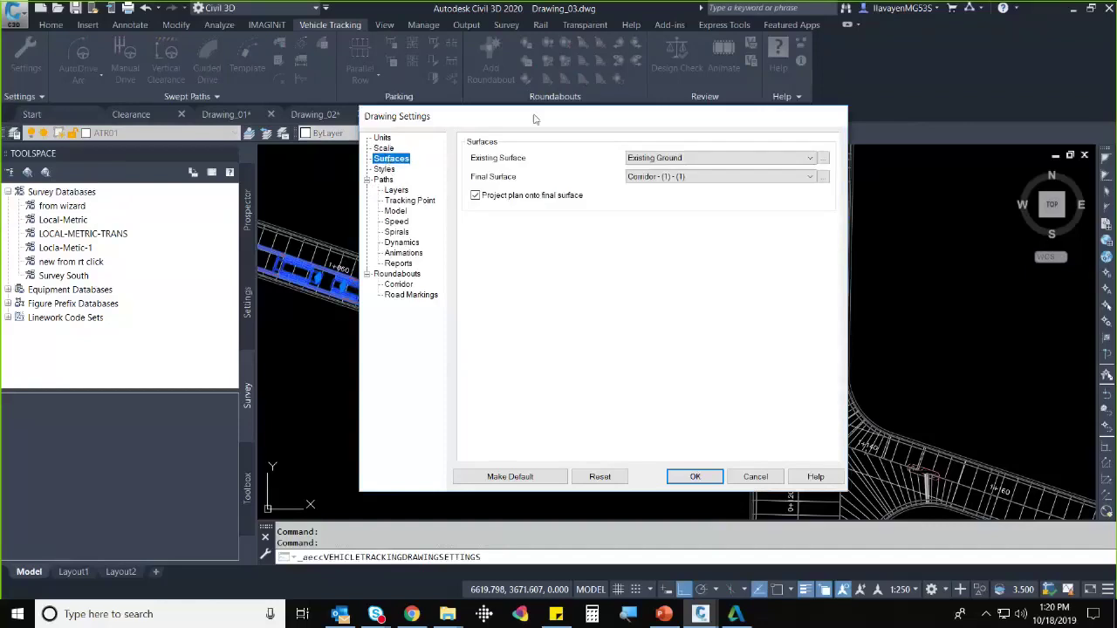
mouse_move(535, 119)
left_mouse_down()
mouse_move(301, 222)
mouse_move(258, 280)
mouse_move(249, 237)
left_mouse_up()
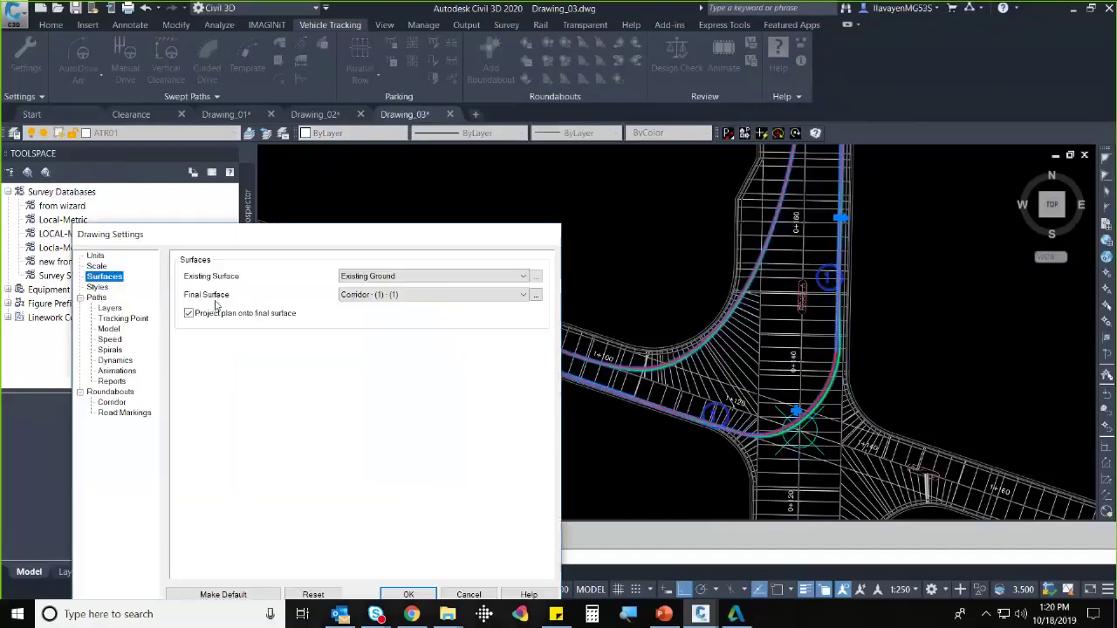
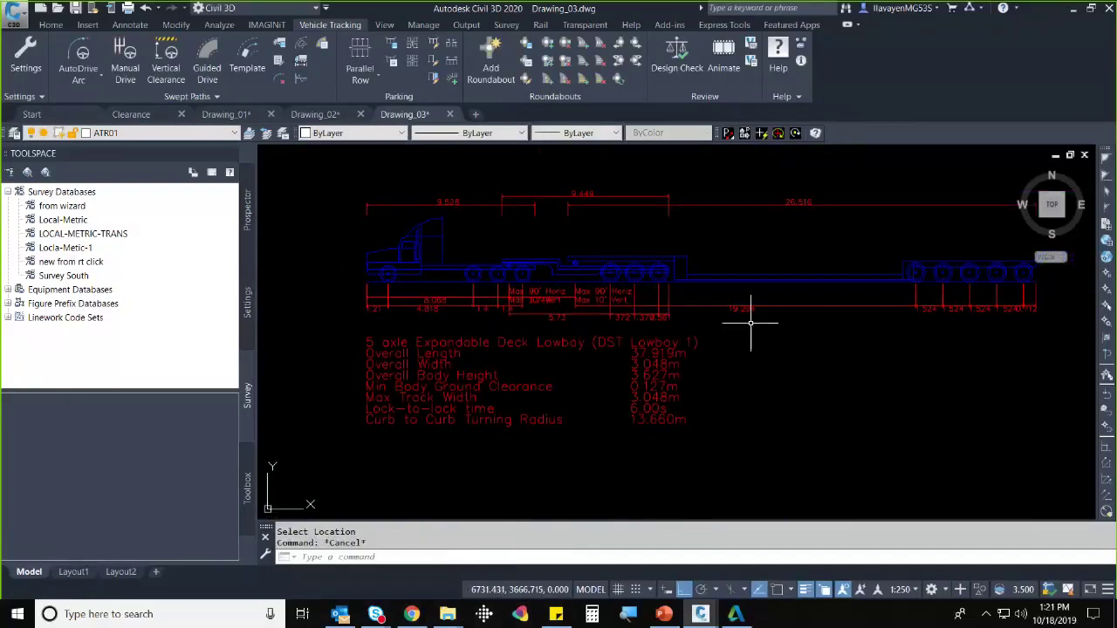
- Examine the 5 axle Expandable Deck Lowboy profile and its data beside the intersection, and return to the swept path
key("Escape")
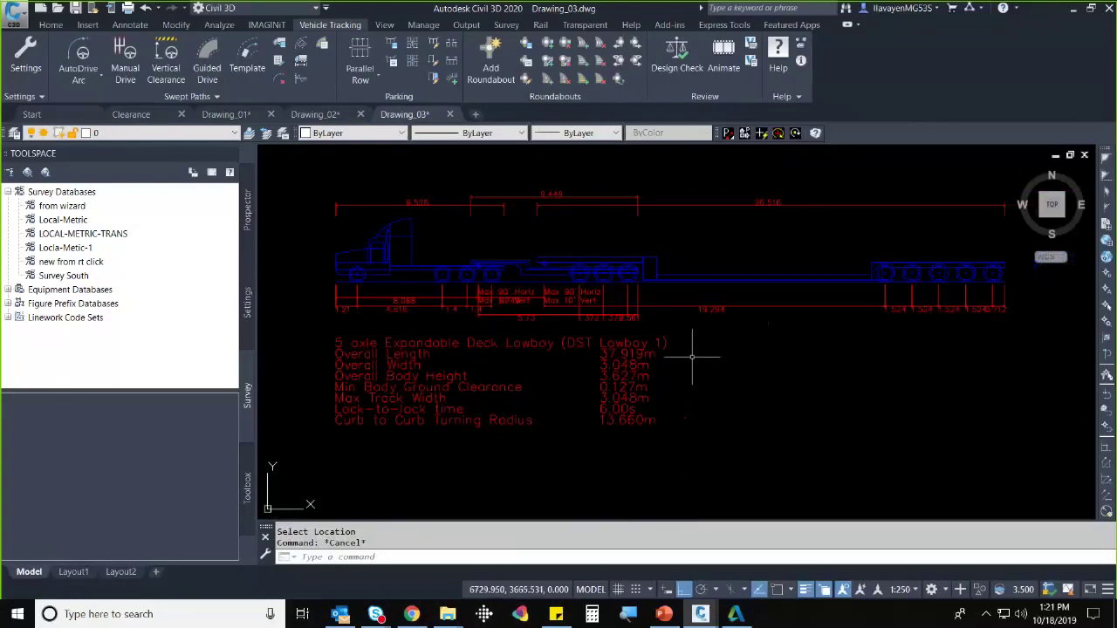
mouse_move(692, 356)
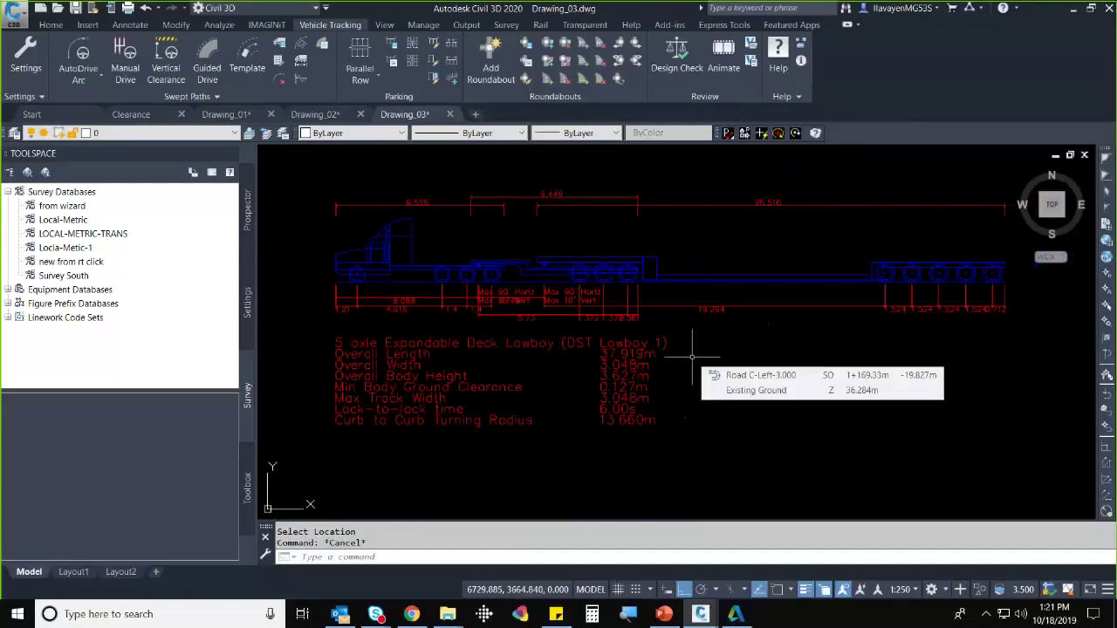
scroll(692, 357, "down", 6)
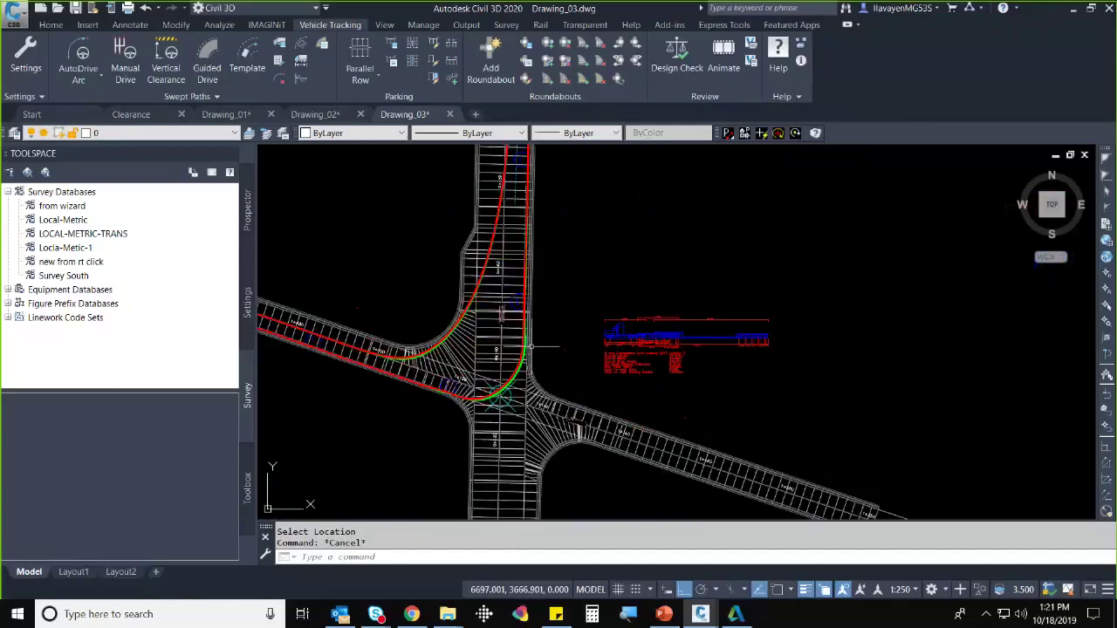
scroll(481, 356, "up", 2)
middle_click_drag(481, 356, 827, 413)
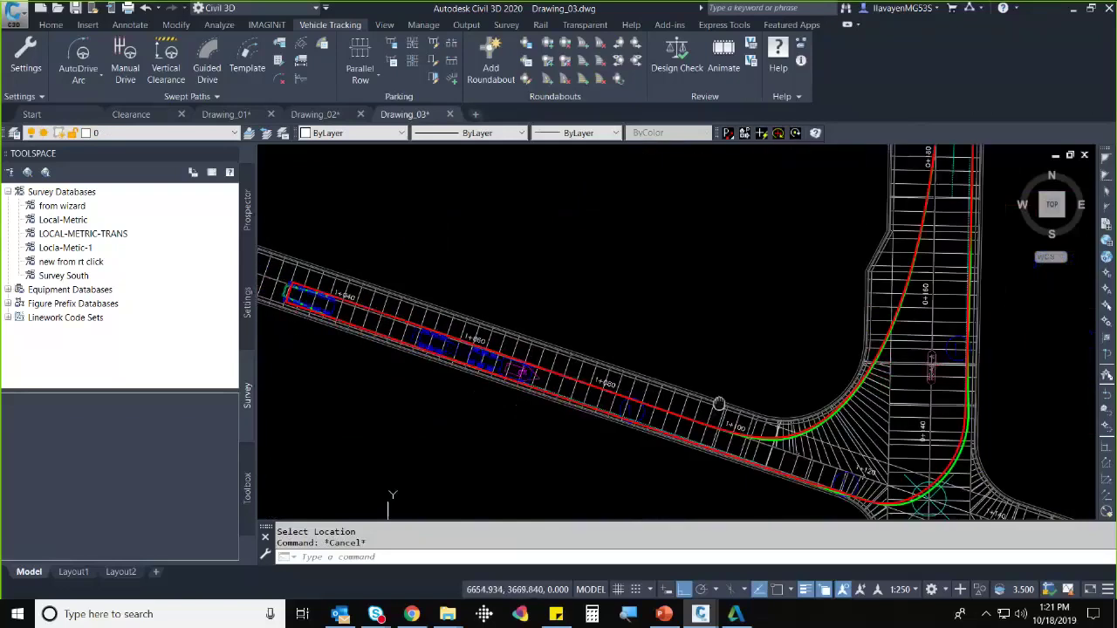
- Select the lowboy's swept path, inspect it along both roads together with its vehicle profile, and deselect it
left_click(478, 356)
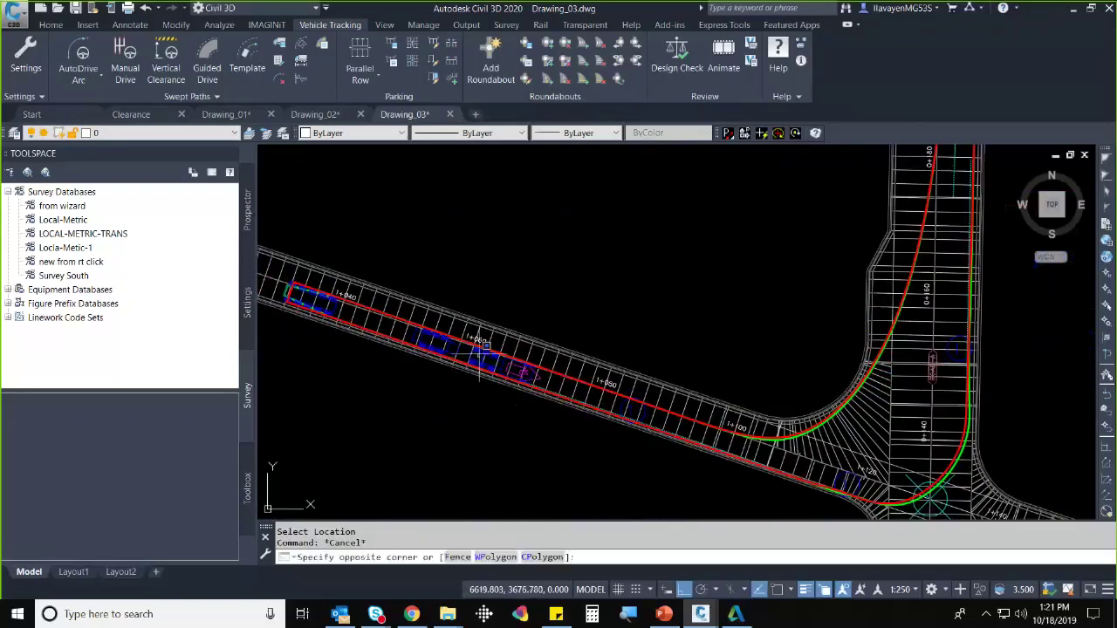
key("Escape")
left_click(479, 356)
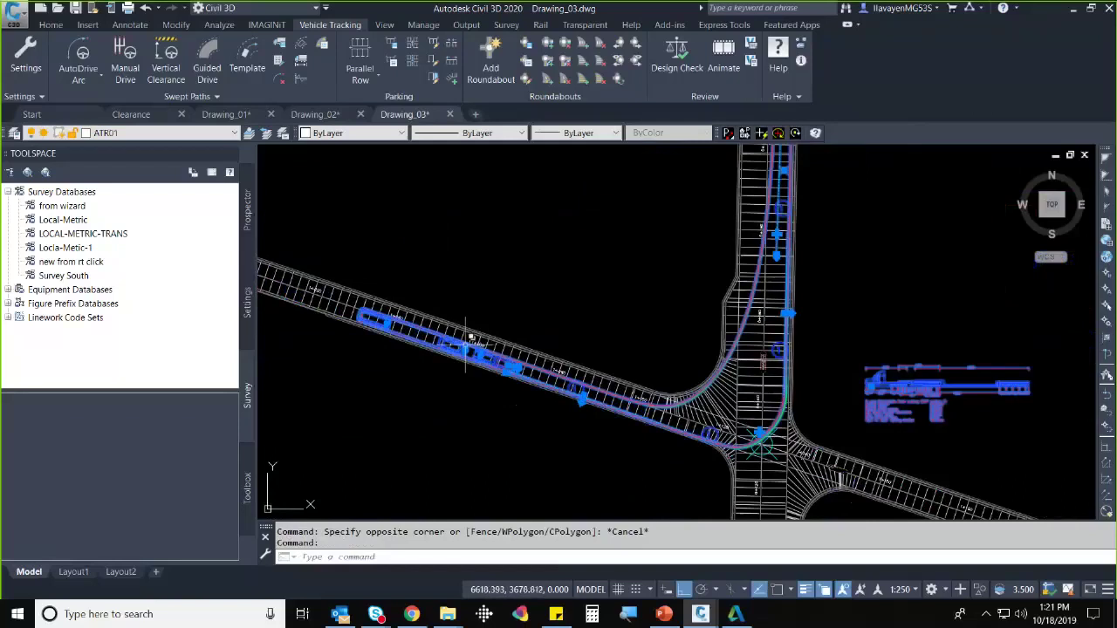
middle_click_drag(645, 444, 616, 486)
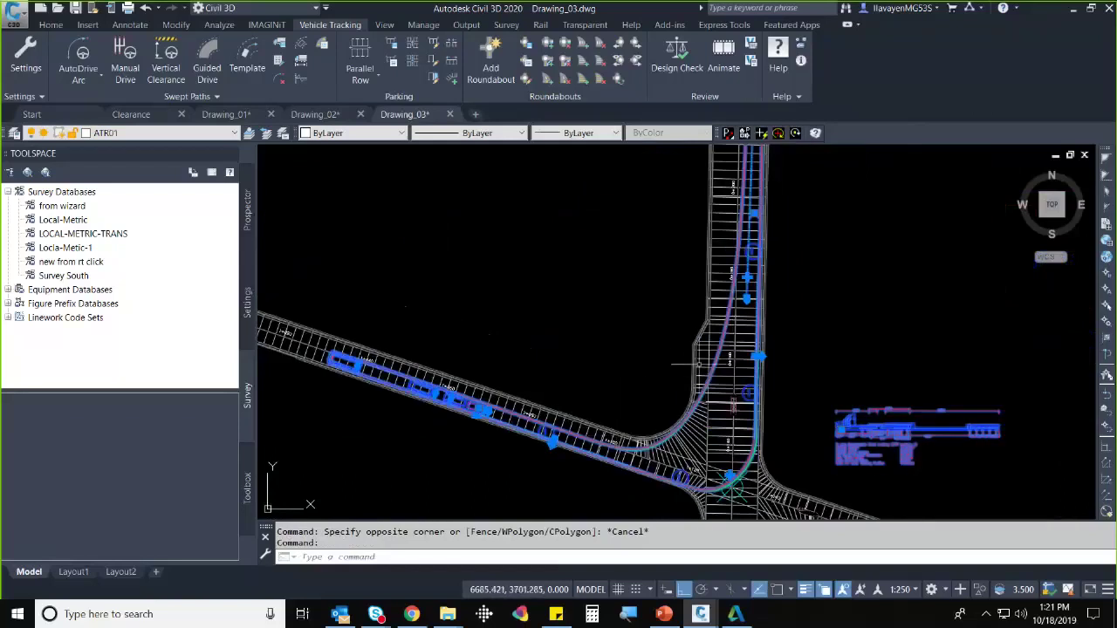
mouse_move(738, 369)
middle_mouse_down()
mouse_move(661, 379)
mouse_move(534, 277)
middle_mouse_up()
key("Escape")
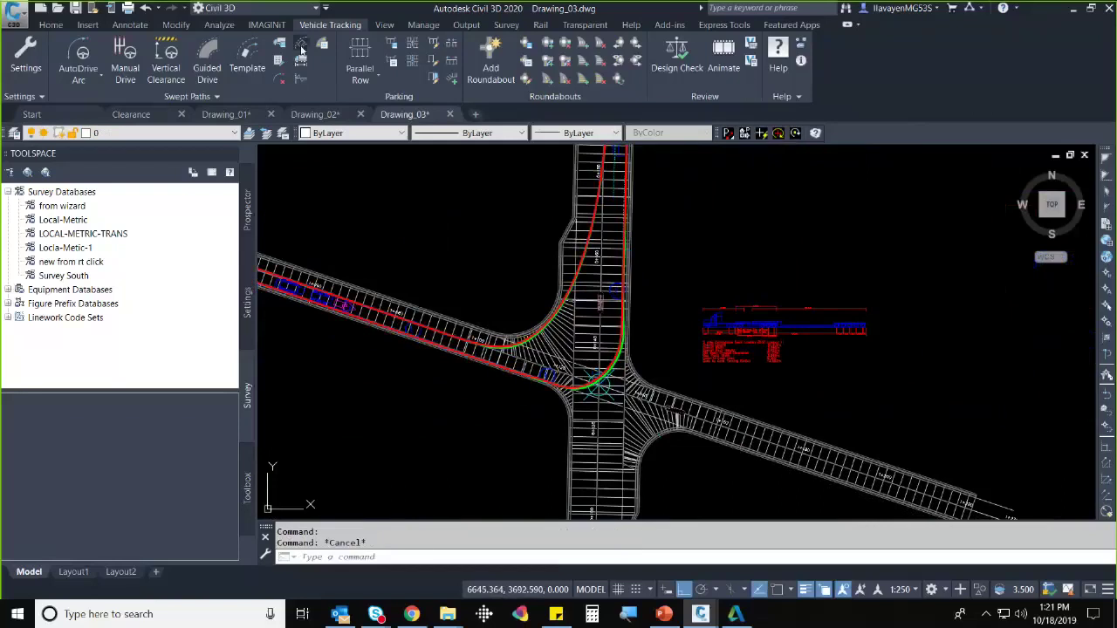
- Place two plan body outlines of the lowboy on its swept path, one in the turn and one farther along Road A
left_click(301, 51)
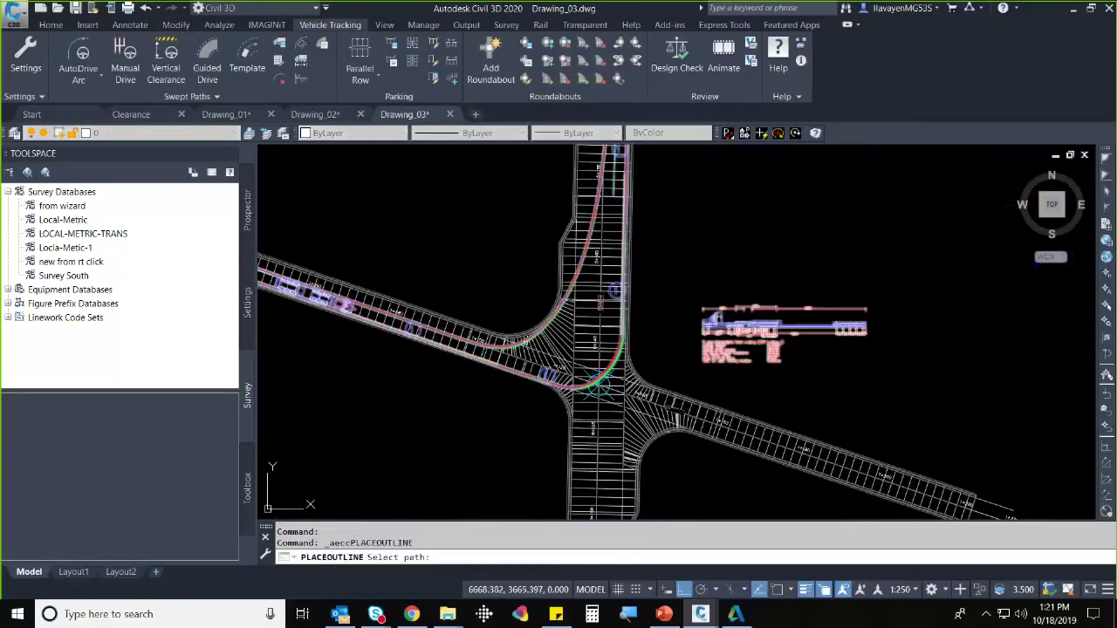
scroll(551, 328, "up", 5)
left_click(578, 417)
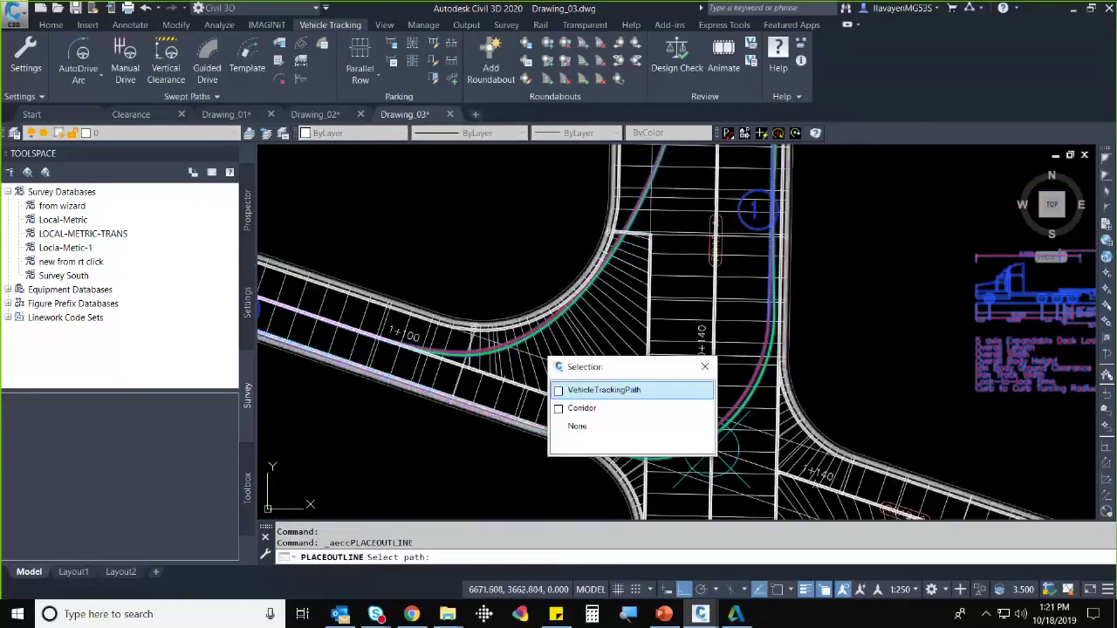
left_click(604, 390)
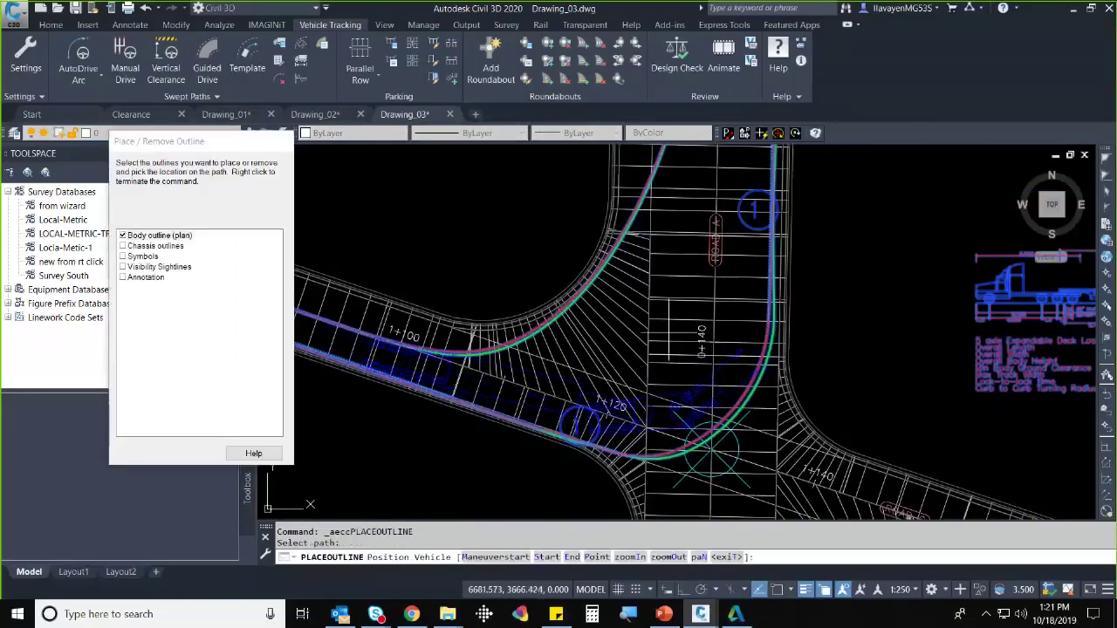
left_click(683, 301)
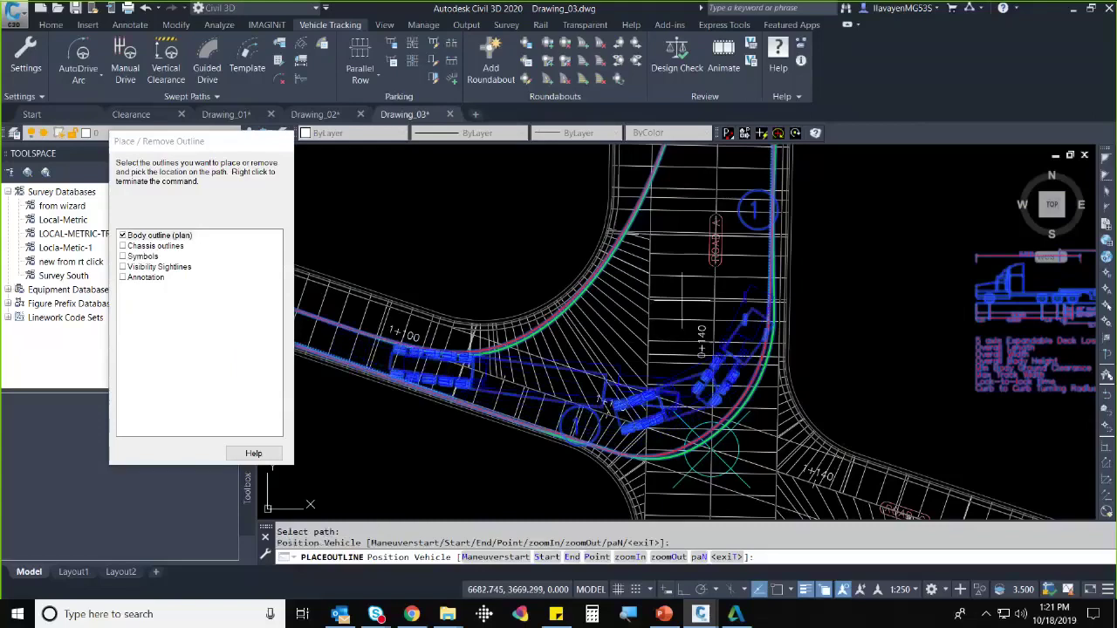
middle_click_drag(681, 301, 630, 394)
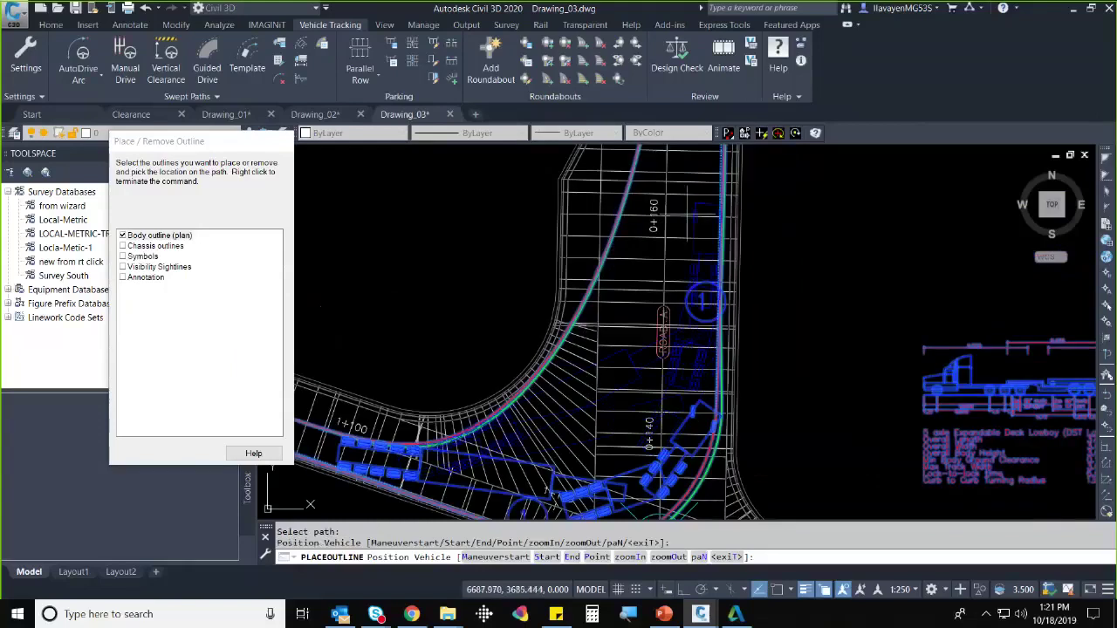
mouse_move(683, 236)
middle_mouse_down()
mouse_move(664, 283)
mouse_move(665, 219)
middle_mouse_up()
left_click(661, 275)
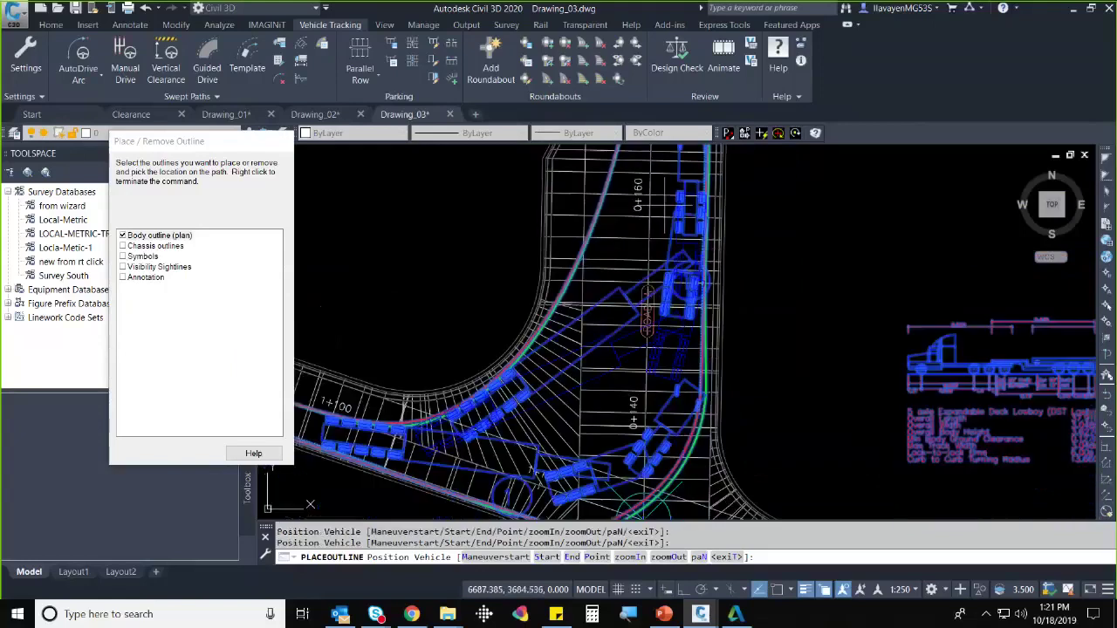
key("Escape")
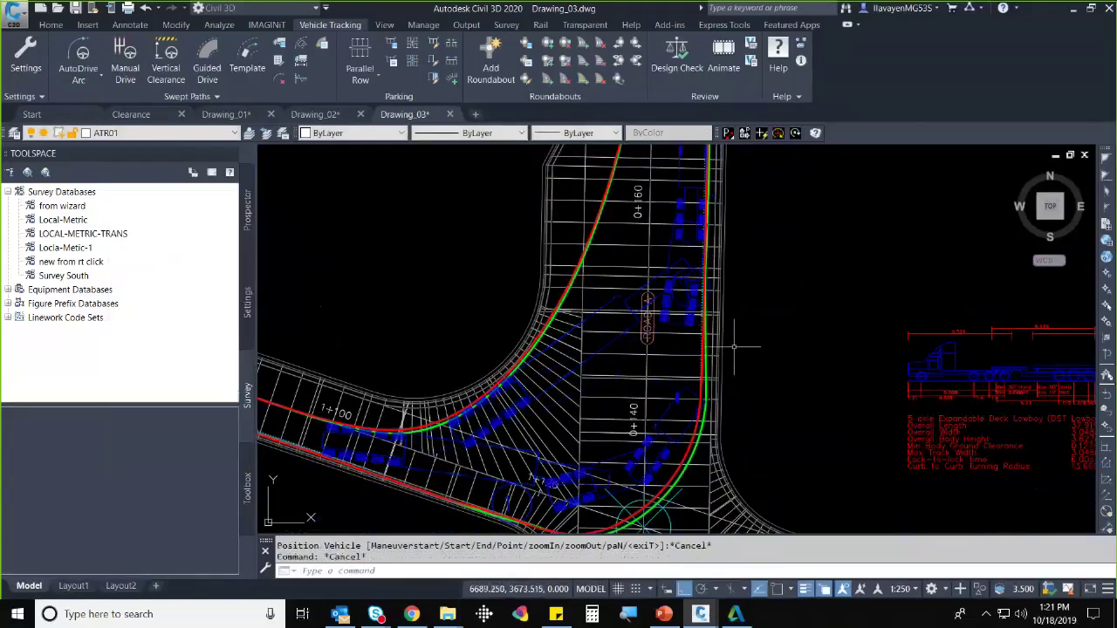
- Mark up the placed outlines with freehand red circles and a yellow line across Road A, and close the screen annotation tool
mouse_move(734, 347)
middle_mouse_down()
mouse_move(758, 286)
mouse_move(803, 299)
middle_mouse_up()
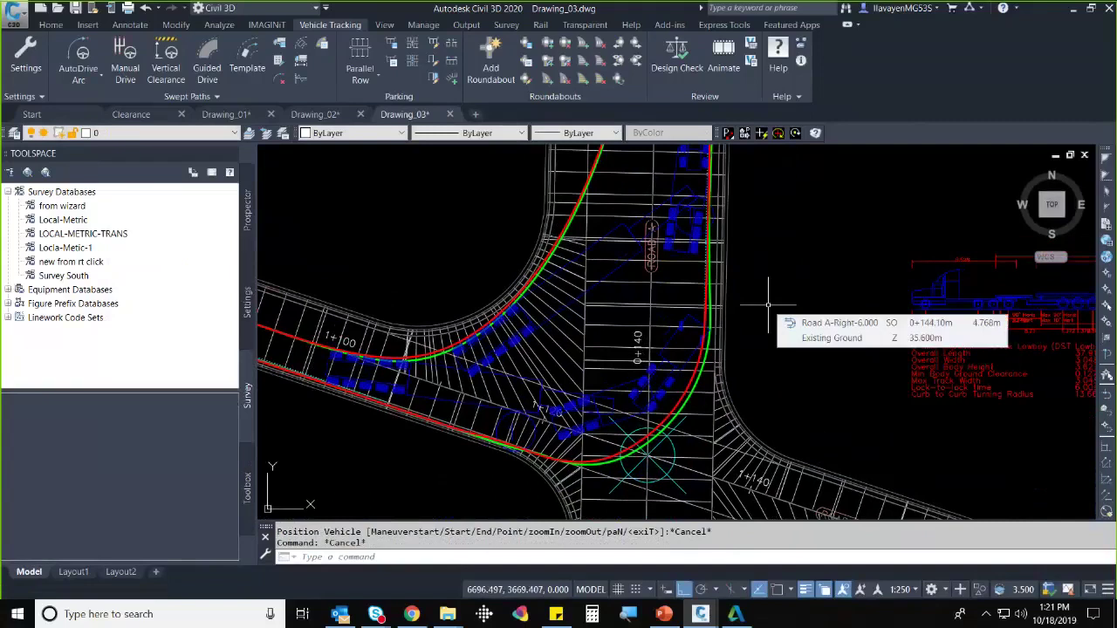
mouse_move(765, 294)
middle_mouse_down()
mouse_move(748, 369)
mouse_move(784, 352)
mouse_move(770, 344)
middle_mouse_up()
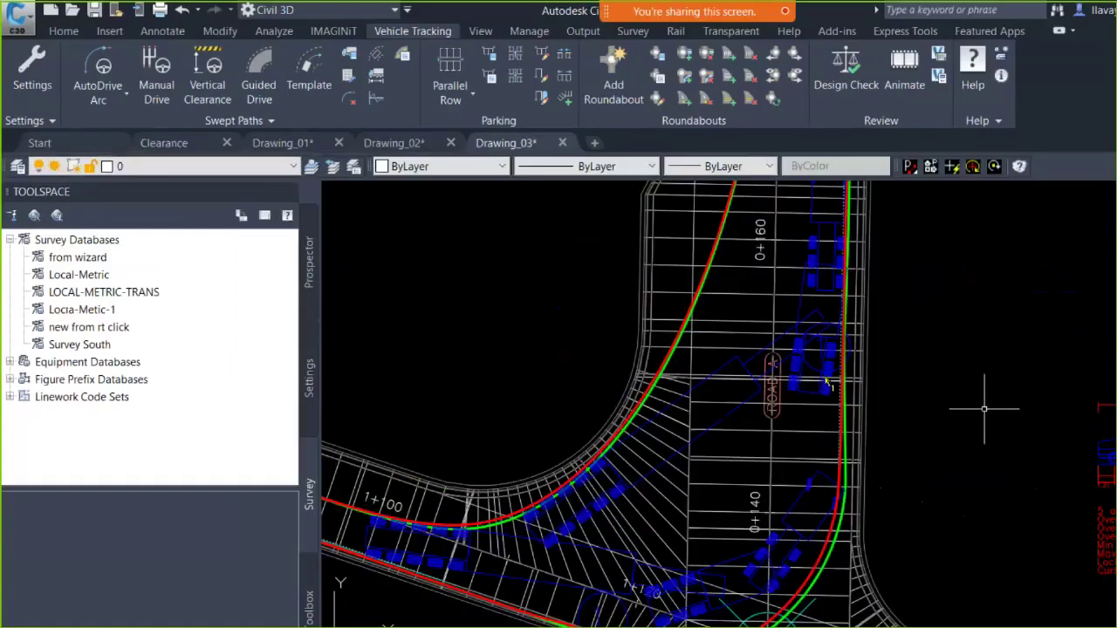
left_click_drag(698, 280, 690, 272)
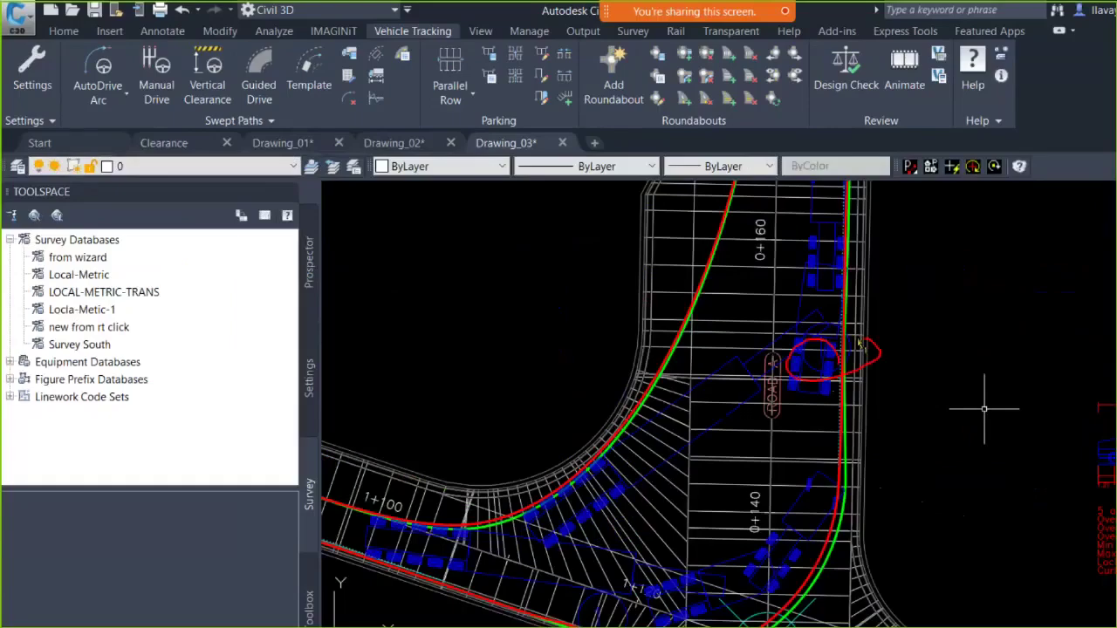
left_click_drag(448, 394, 454, 406)
mouse_move(594, 506)
left_mouse_down()
mouse_move(597, 482)
mouse_move(595, 499)
left_mouse_up()
mouse_move(638, 390)
left_mouse_down()
mouse_move(750, 308)
mouse_move(934, 376)
left_mouse_up()
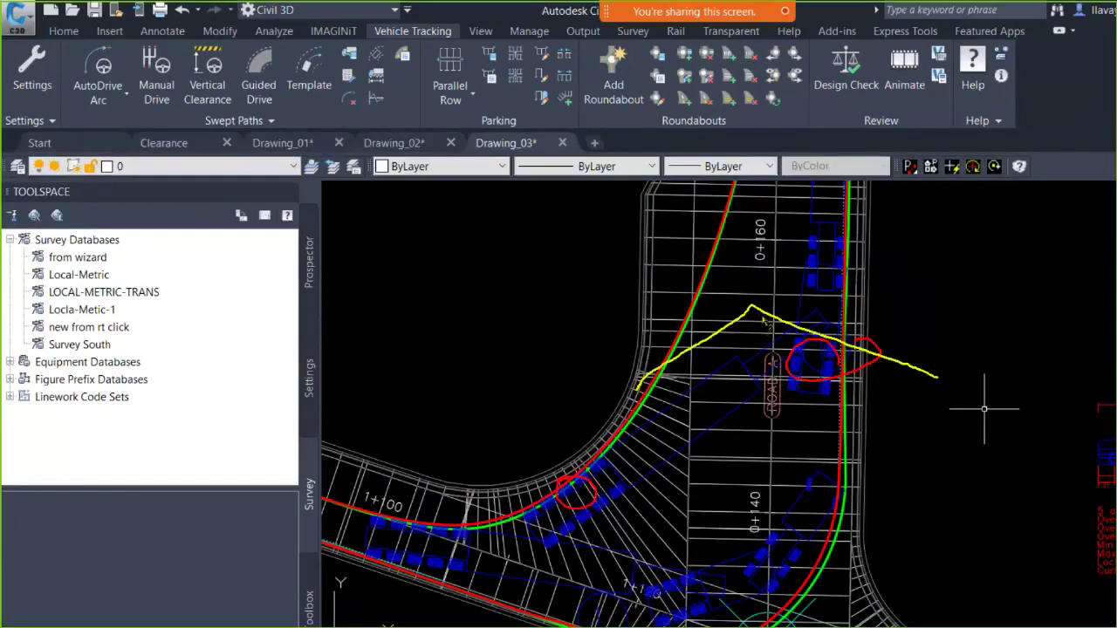
right_click(908, 343)
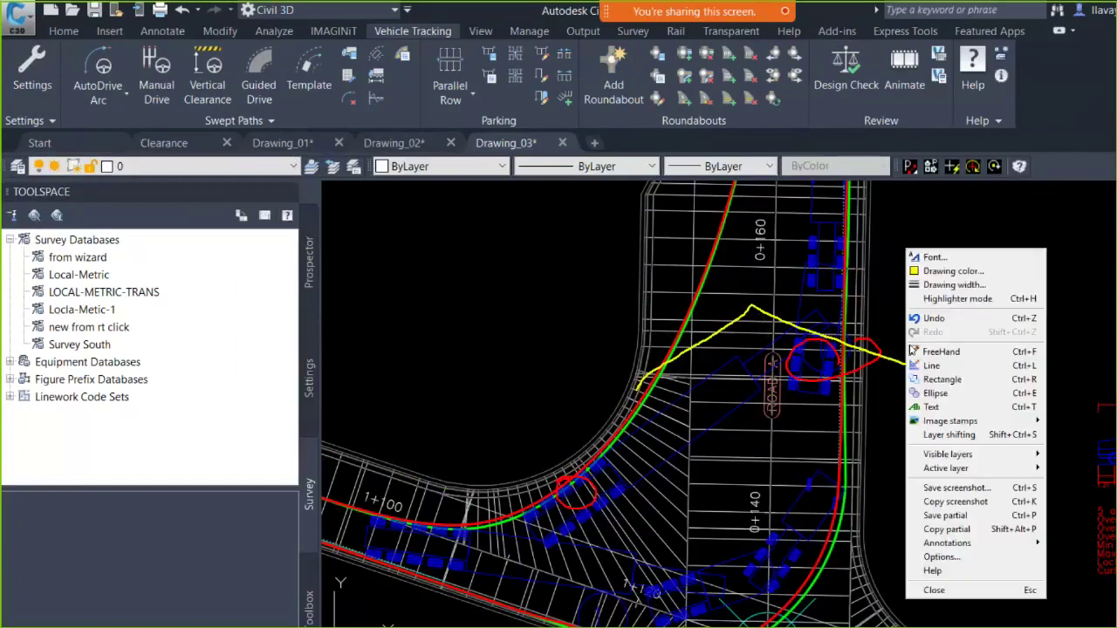
left_click(956, 593)
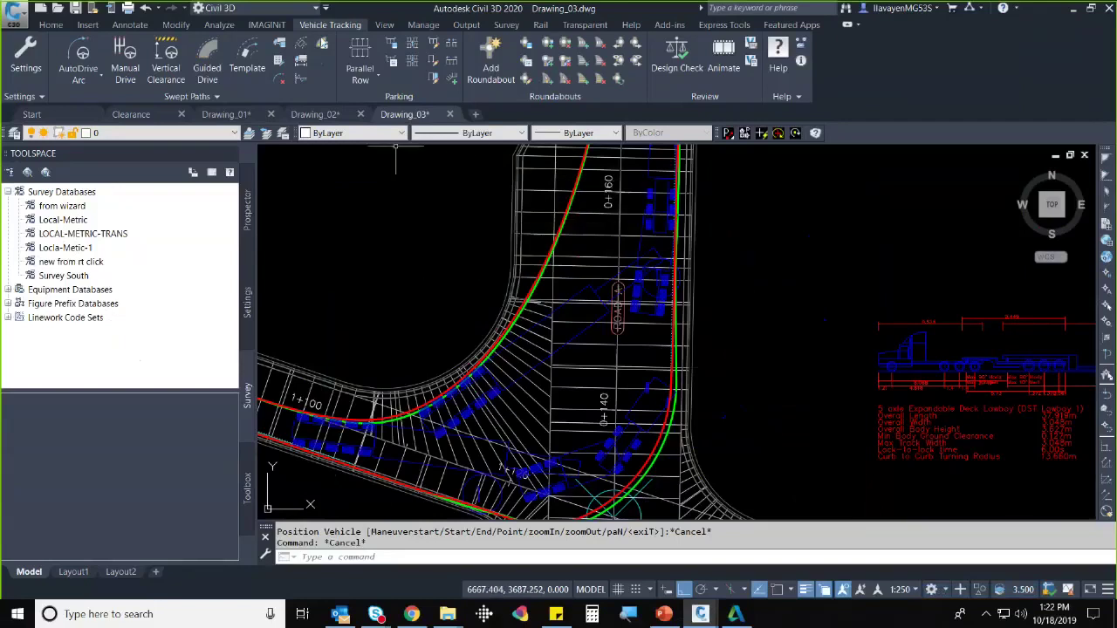
- Run a ground conflict analysis on the lowboy's swept path, proceeding with the default height and ground clearance, and deselect the path
left_click(322, 45)
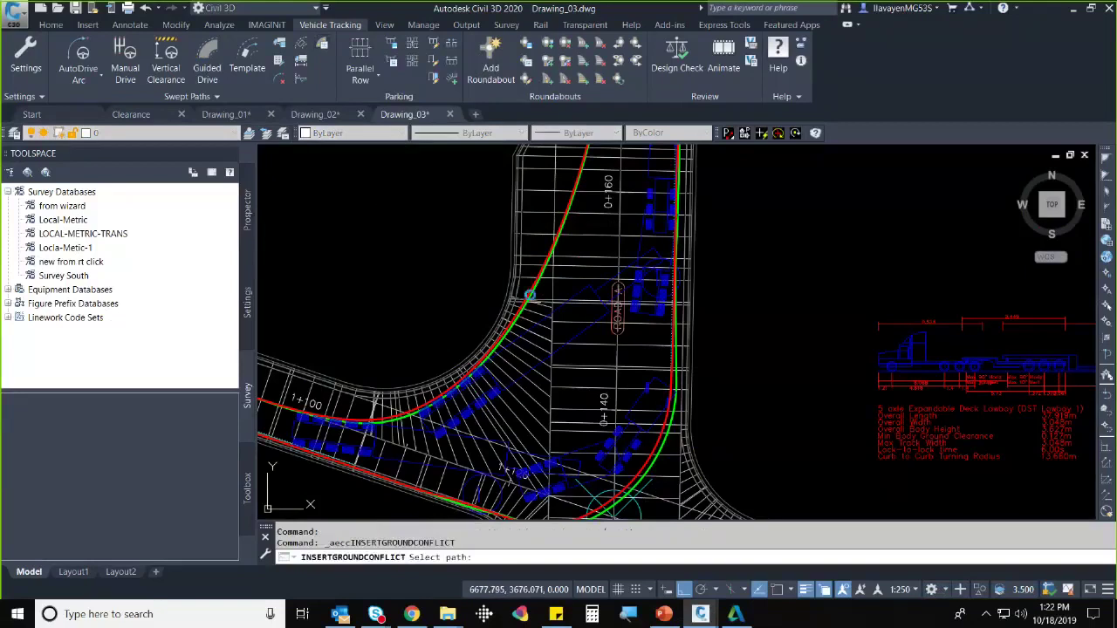
left_click(528, 297)
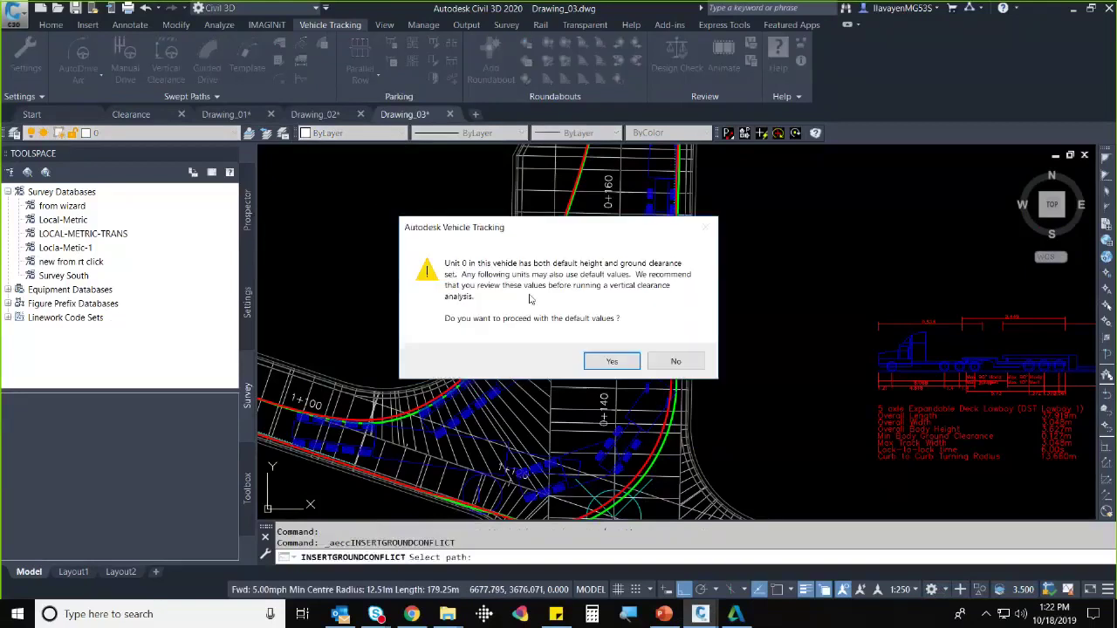
left_click(612, 363)
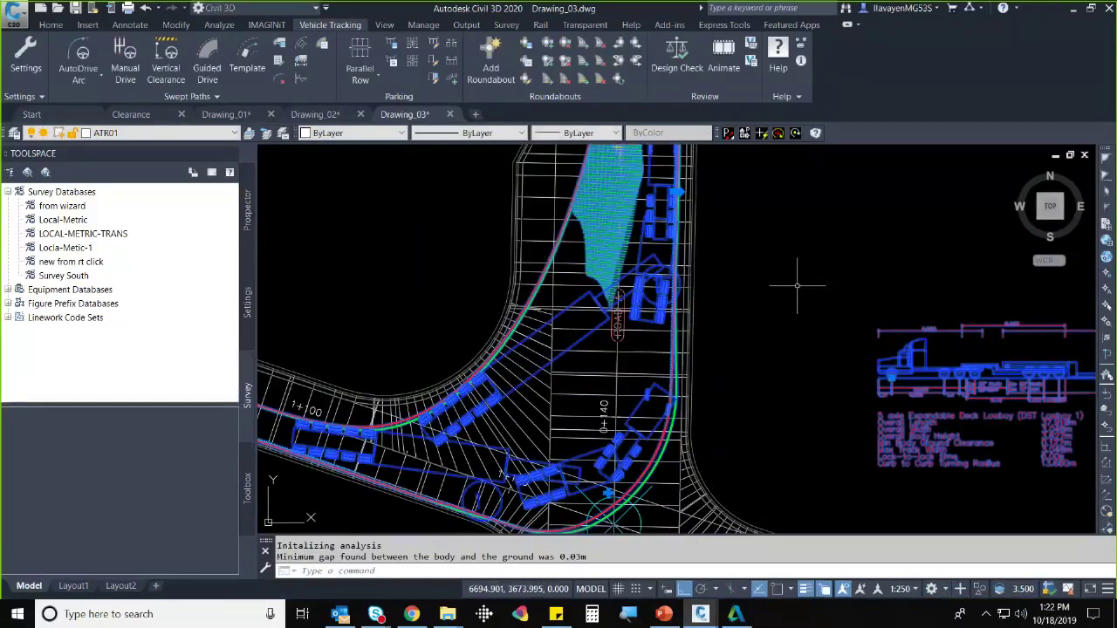
key("Escape")
key("Escape")
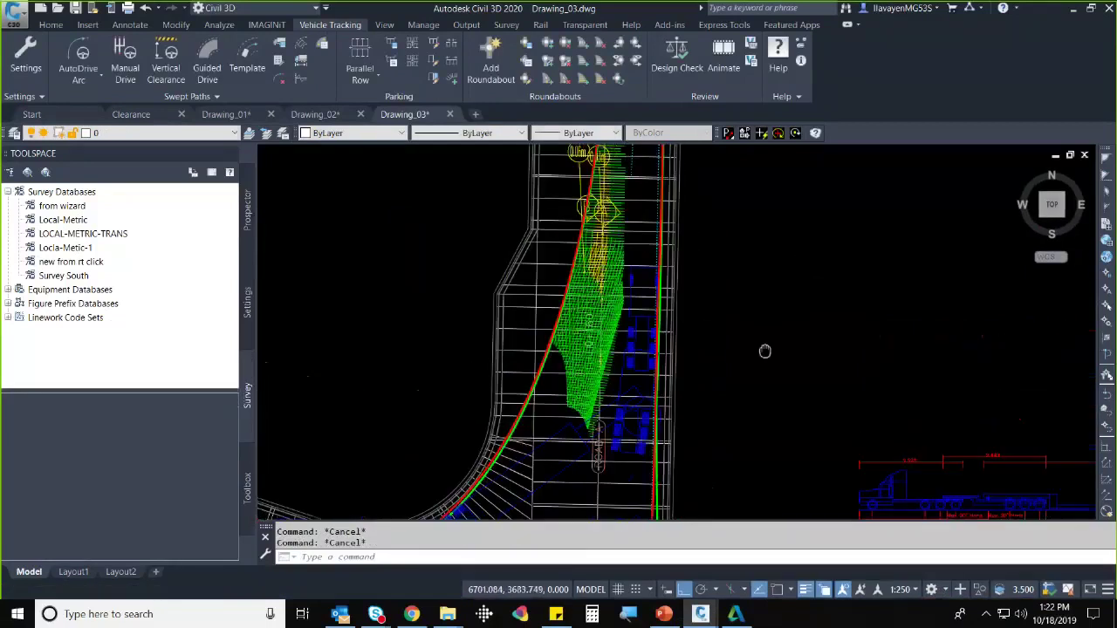
- Examine the ground conflict hatching and its clearance labels A and B along Road A, selecting and deselecting the path
mouse_move(773, 293)
middle_mouse_down()
mouse_move(773, 317)
mouse_move(757, 316)
middle_mouse_up()
scroll(748, 354, "down", 5)
scroll(746, 310, "up", 5)
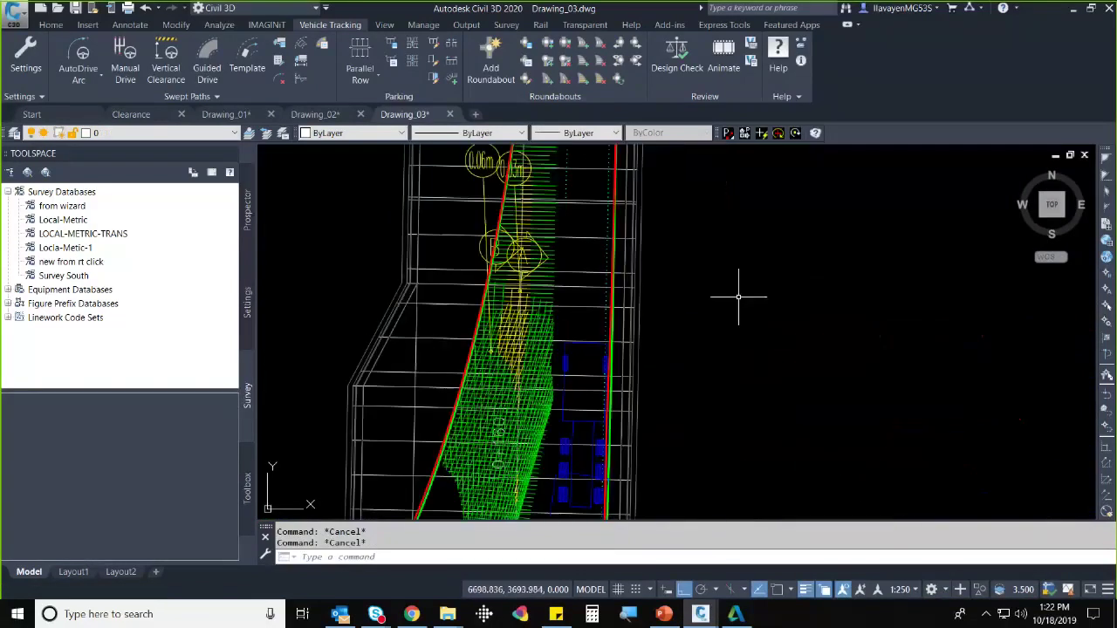
scroll(738, 262, "up", 2)
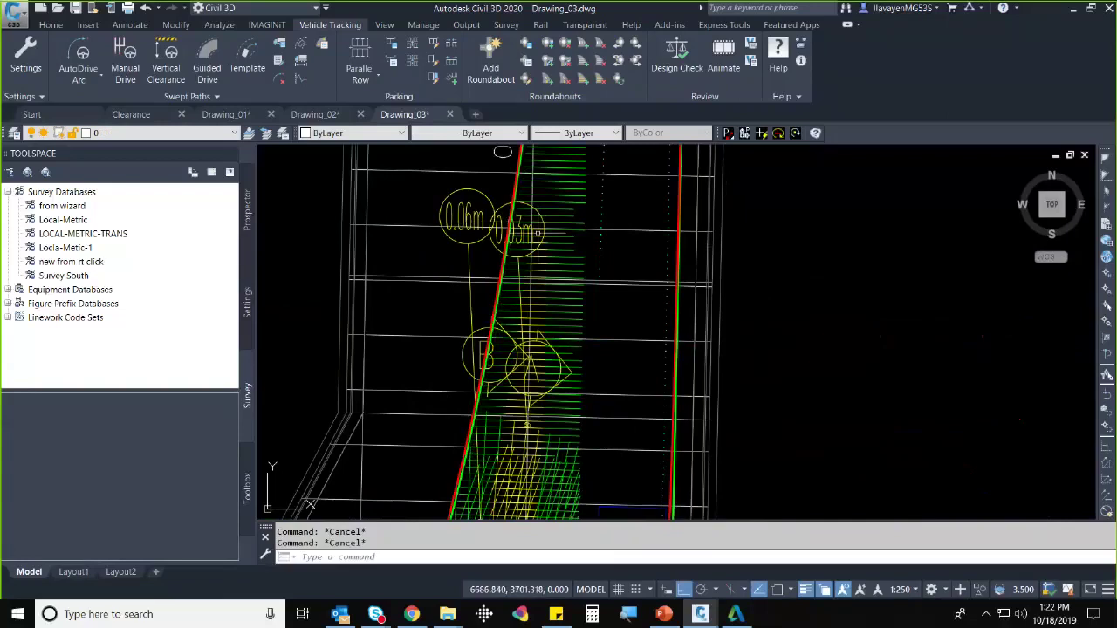
left_click(479, 231)
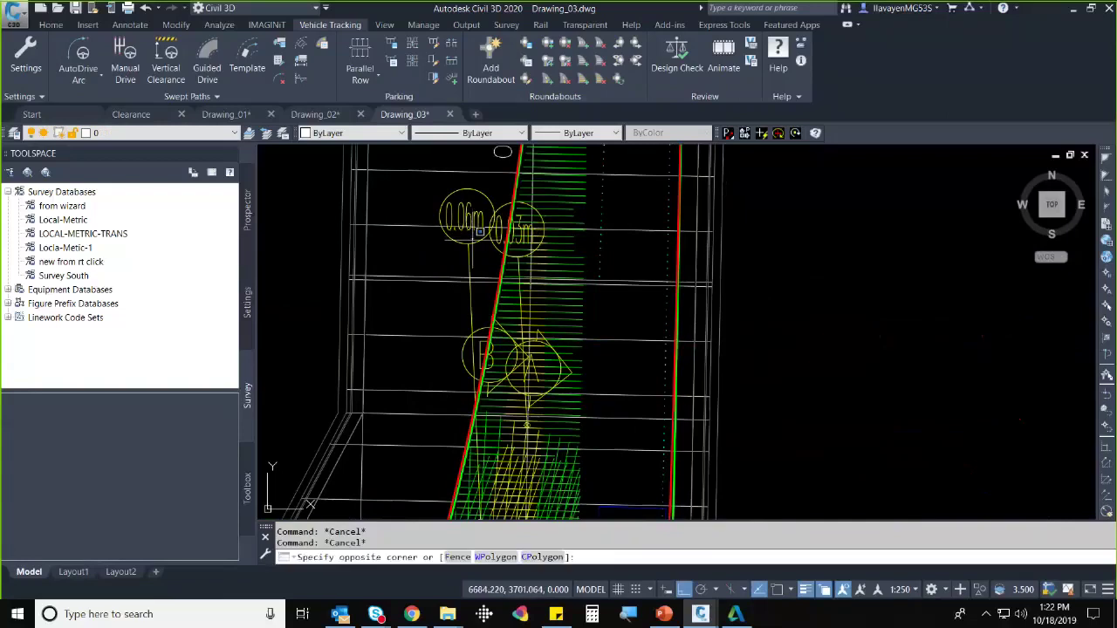
left_click(479, 232)
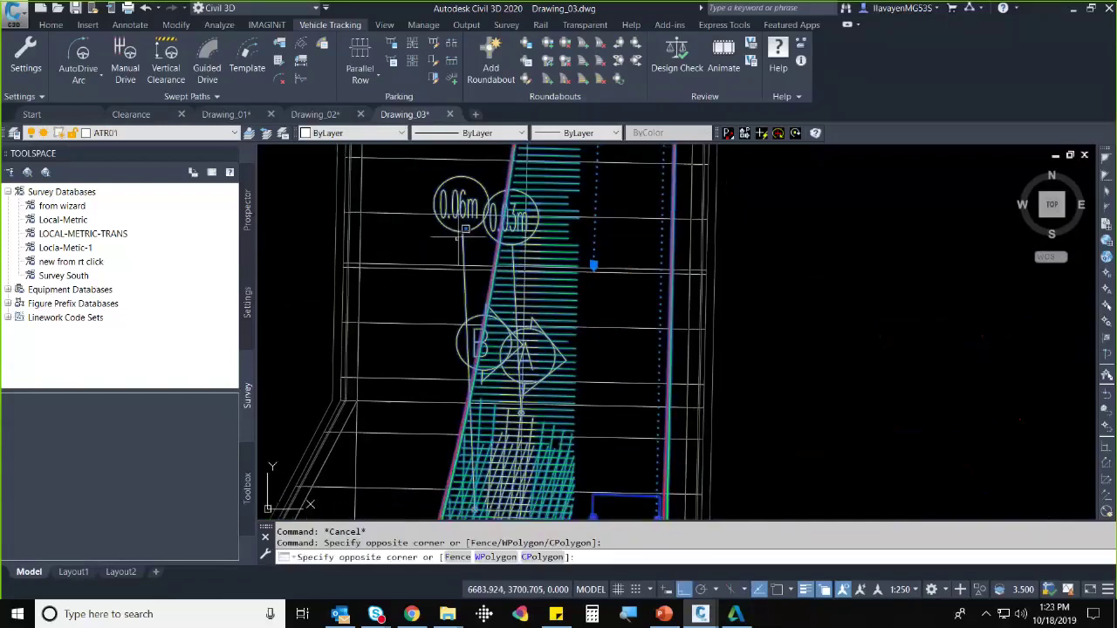
left_click(471, 238)
scroll(471, 238, "down", 2)
key("Escape")
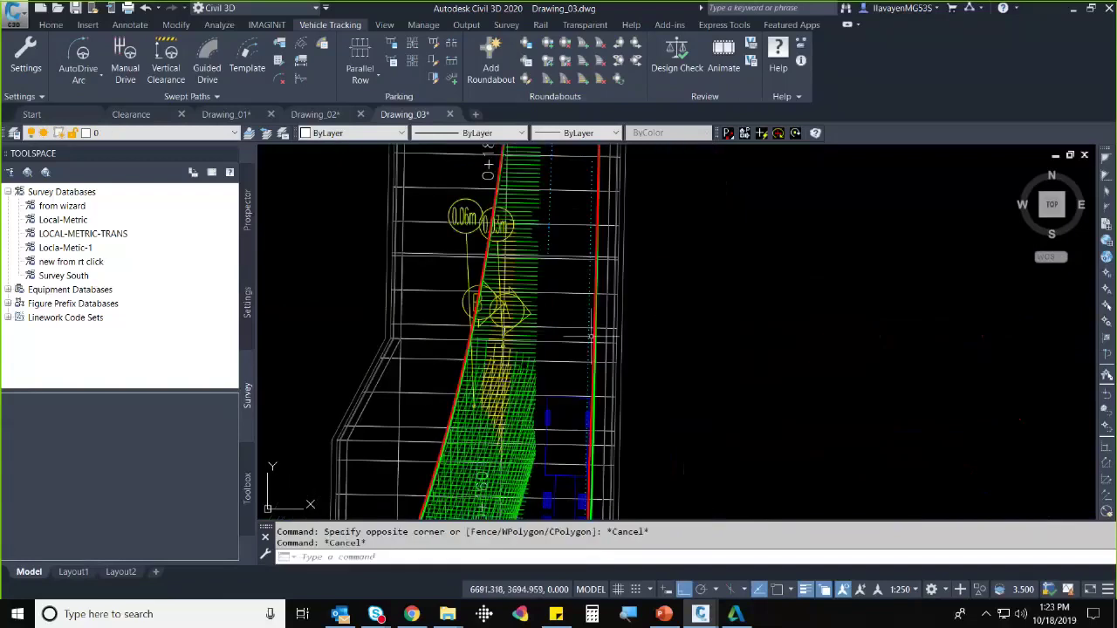
key("Escape")
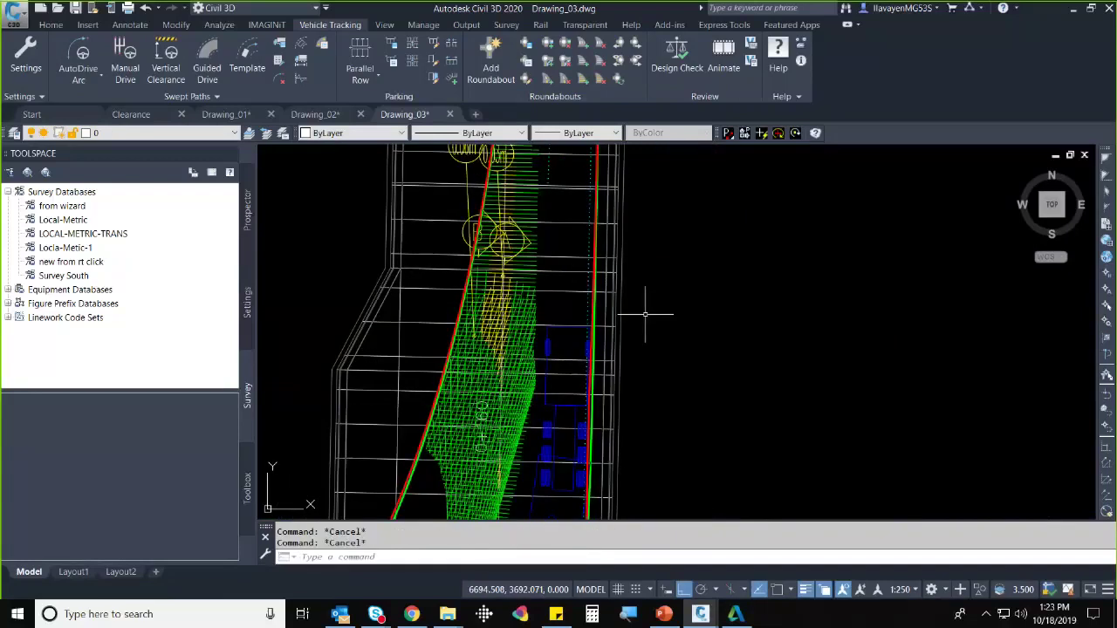
middle_click_drag(850, 219, 835, 250)
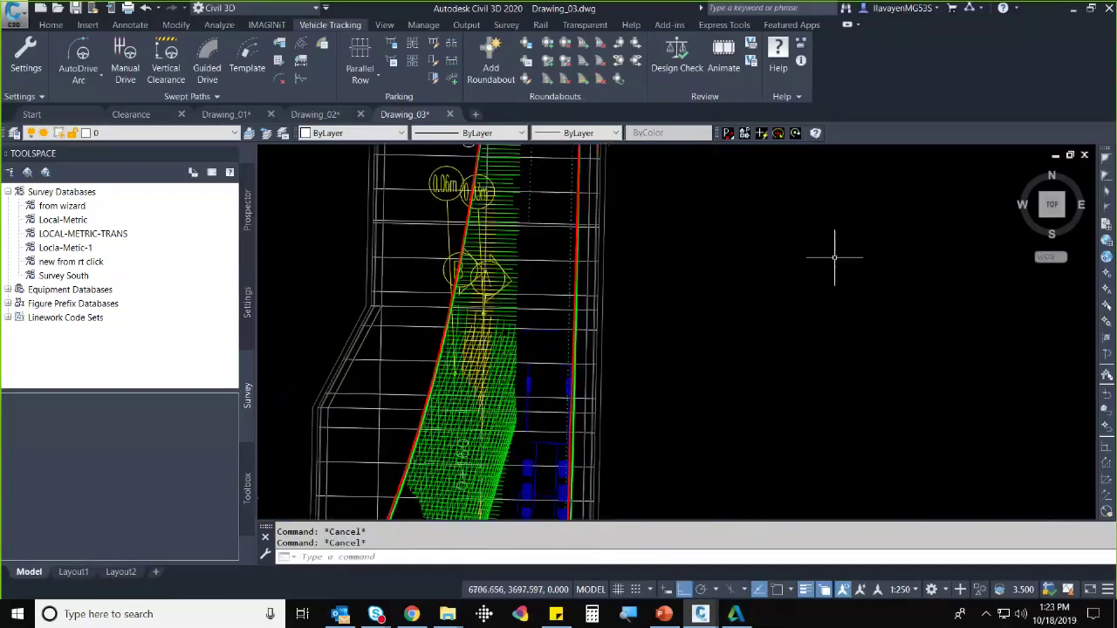
mouse_move(834, 258)
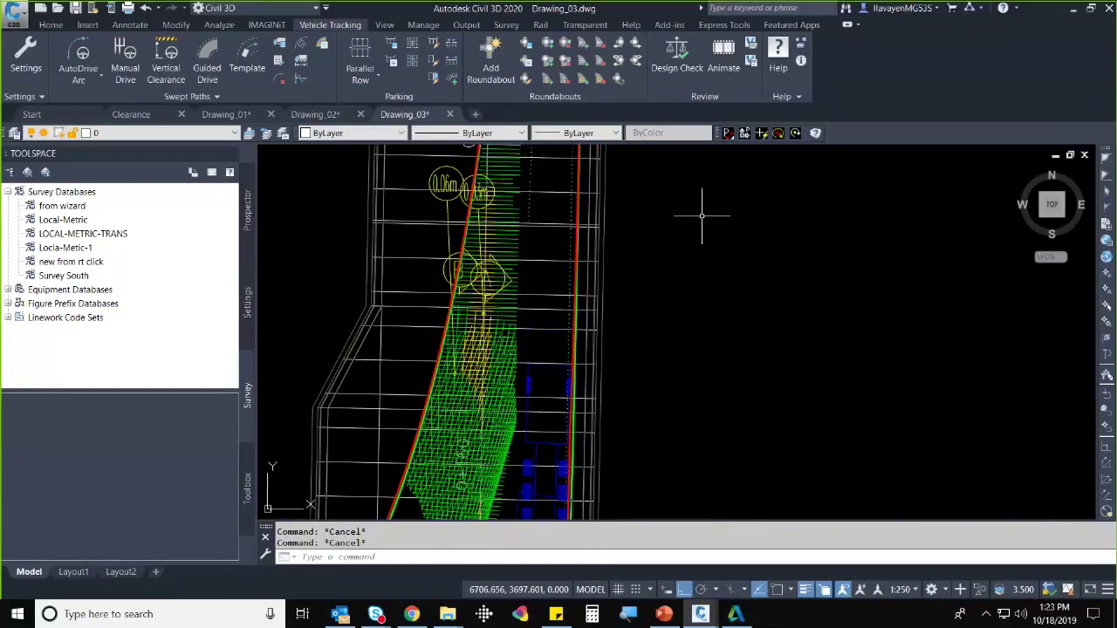
scroll(700, 216, "up", 3)
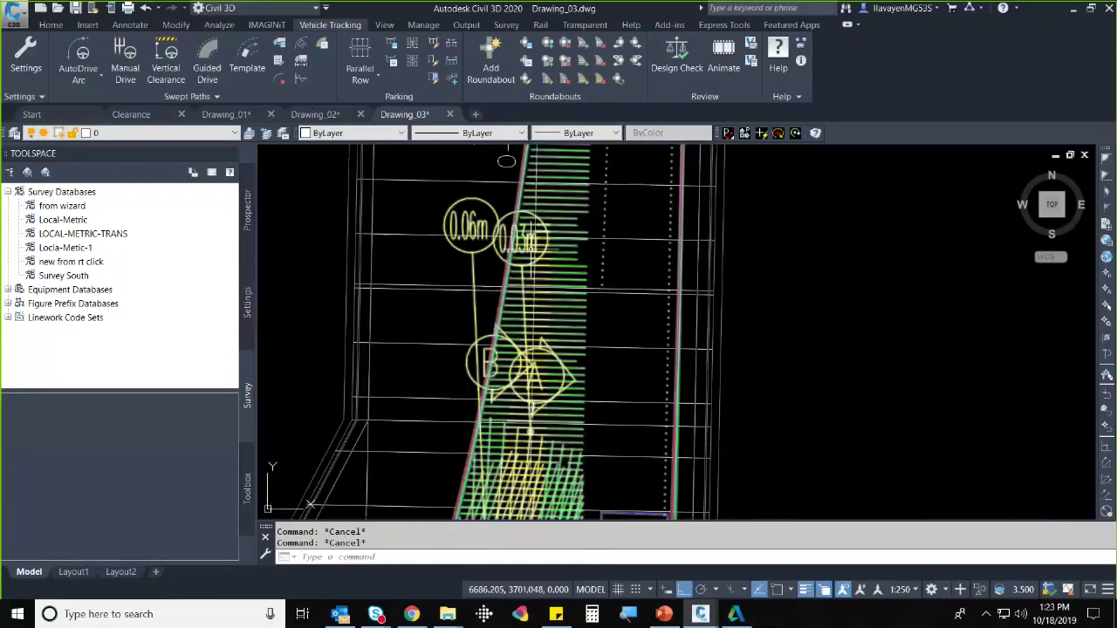
scroll(642, 315, "down", 4)
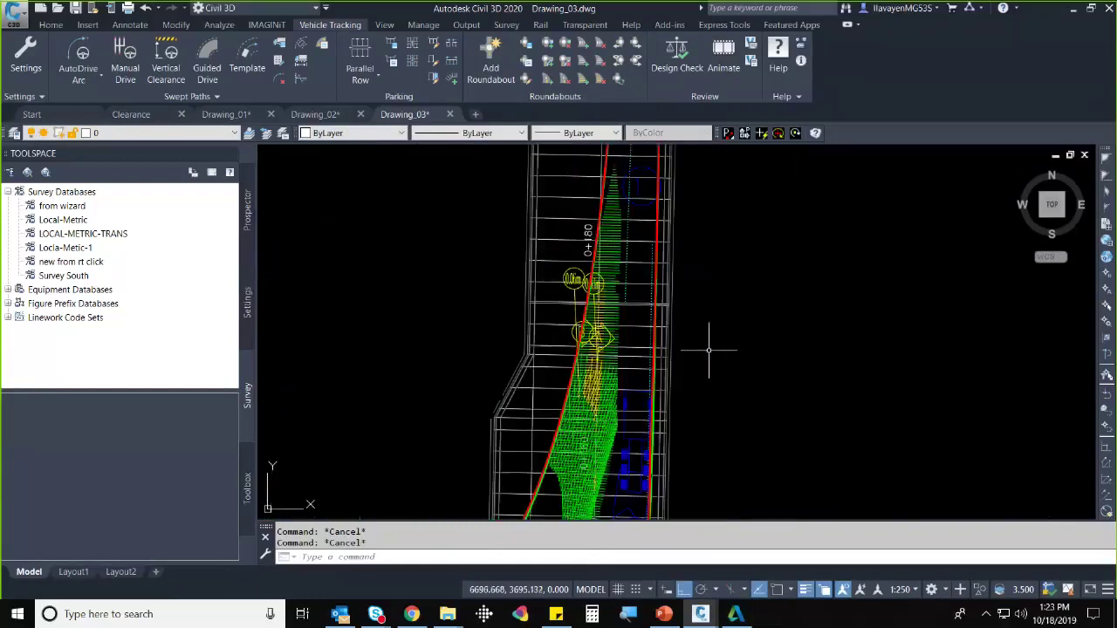
- Review the conflict area against the whole intersection and its corridor, selecting and deselecting the corridor
mouse_move(709, 350)
middle_mouse_down()
mouse_move(750, 284)
mouse_move(730, 302)
middle_mouse_up()
scroll(729, 303, "down", 2)
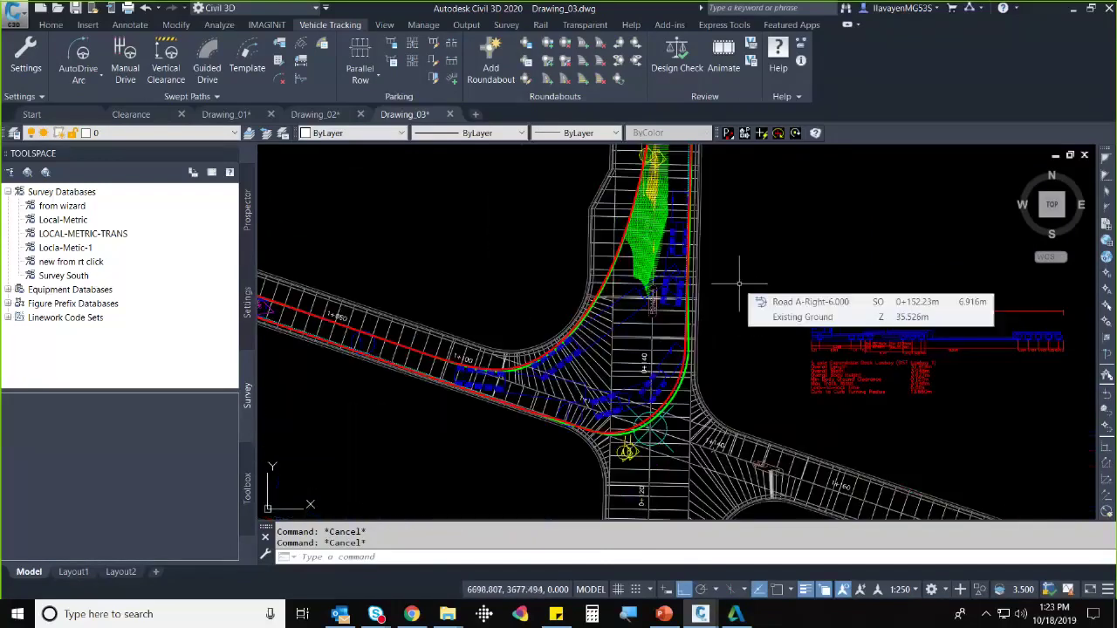
middle_click_drag(788, 262, 790, 282)
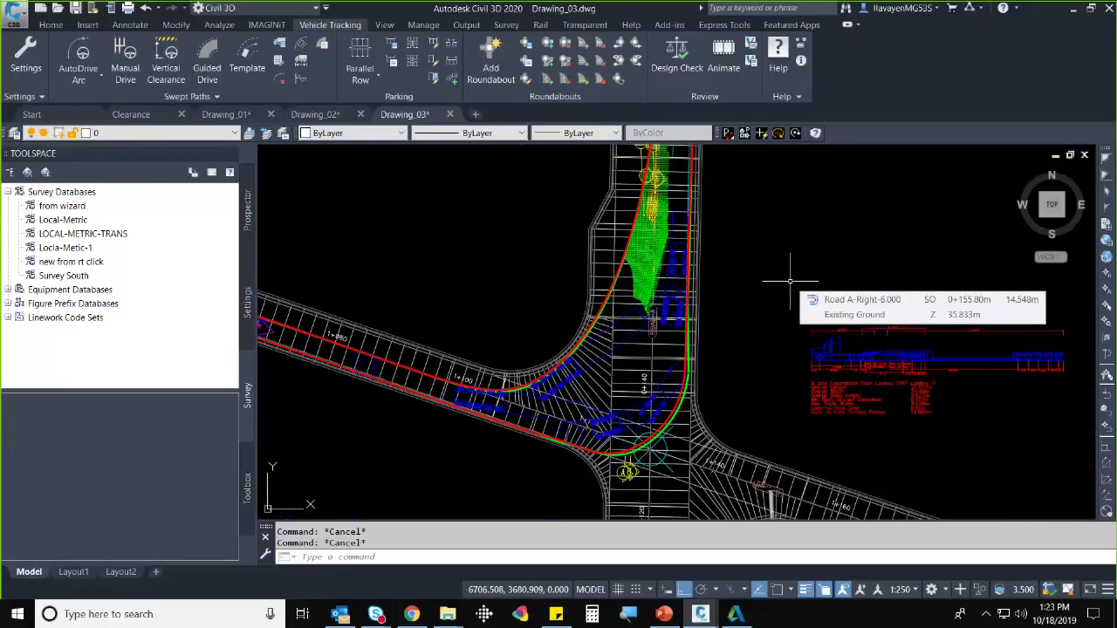
scroll(789, 281, "down", 2)
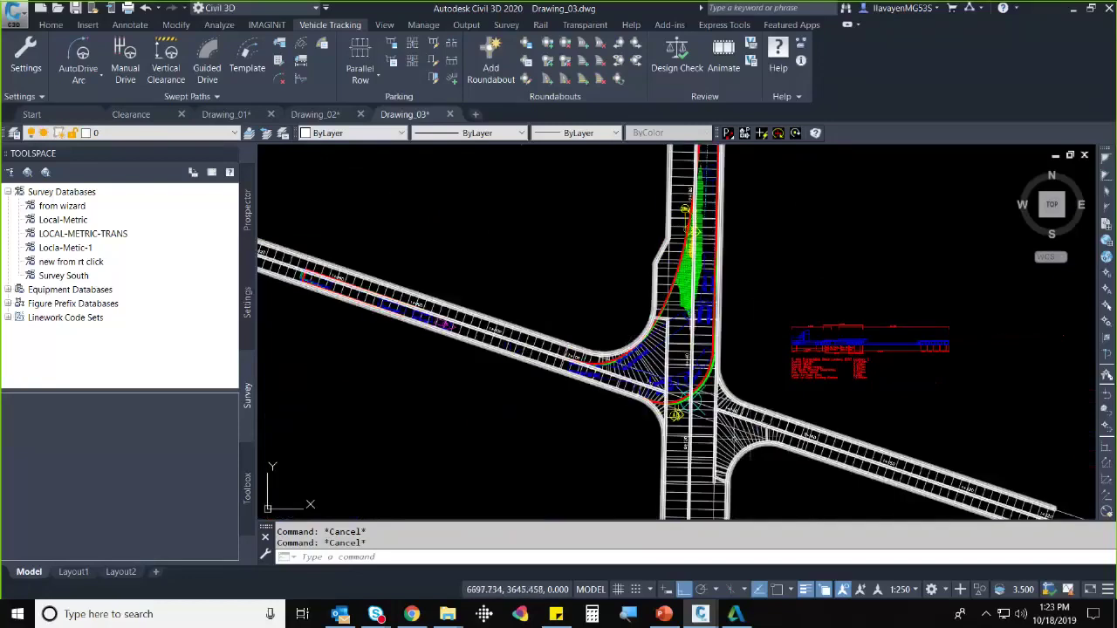
left_click(741, 428)
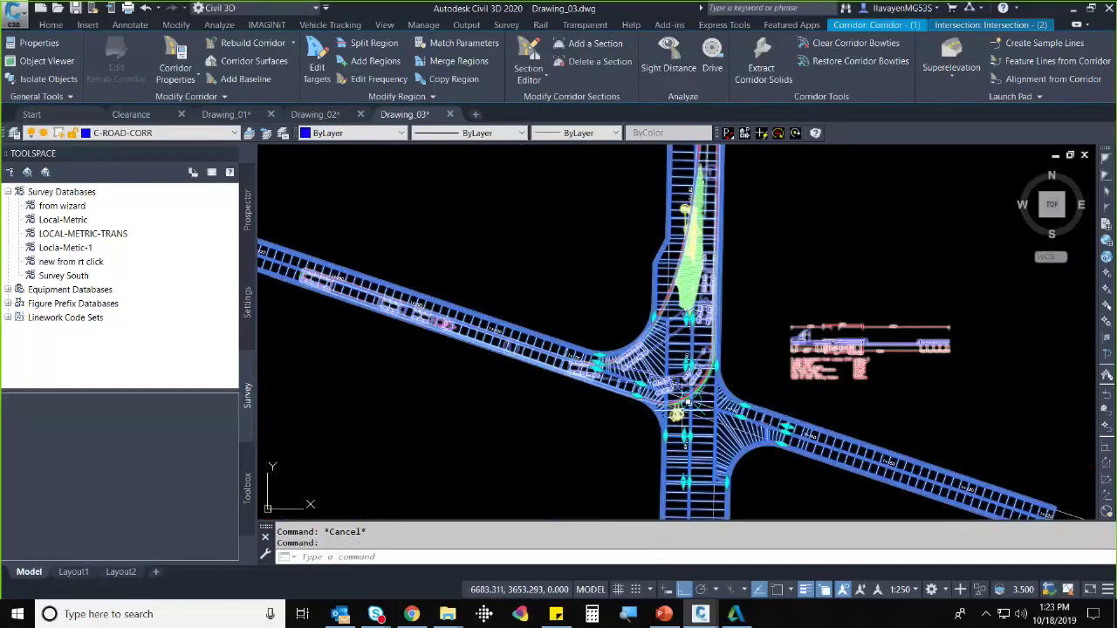
key("Escape")
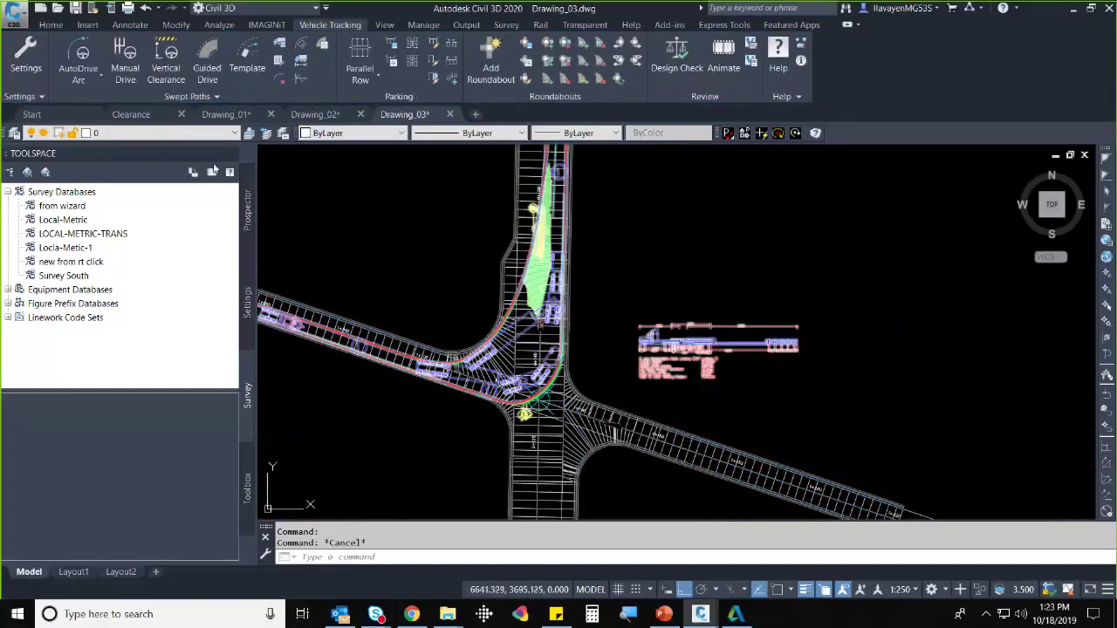
- Switch to the Clearance drawing and locate the profile polyline that runs flat and curves upward
left_click(133, 117)
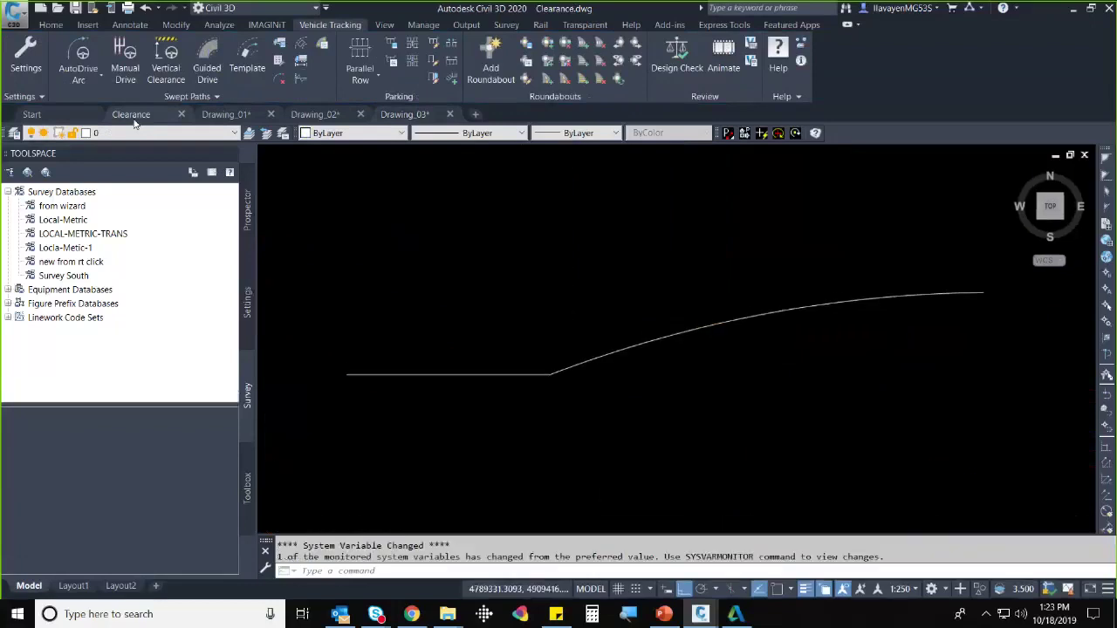
scroll(605, 348, "down", 4)
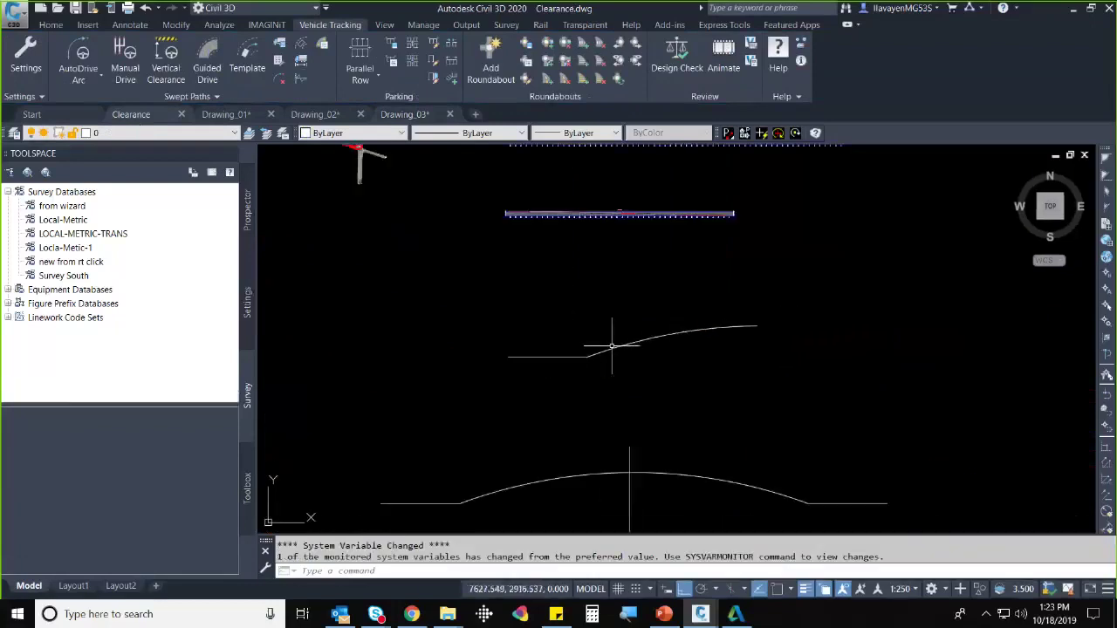
scroll(543, 346, "up", 2)
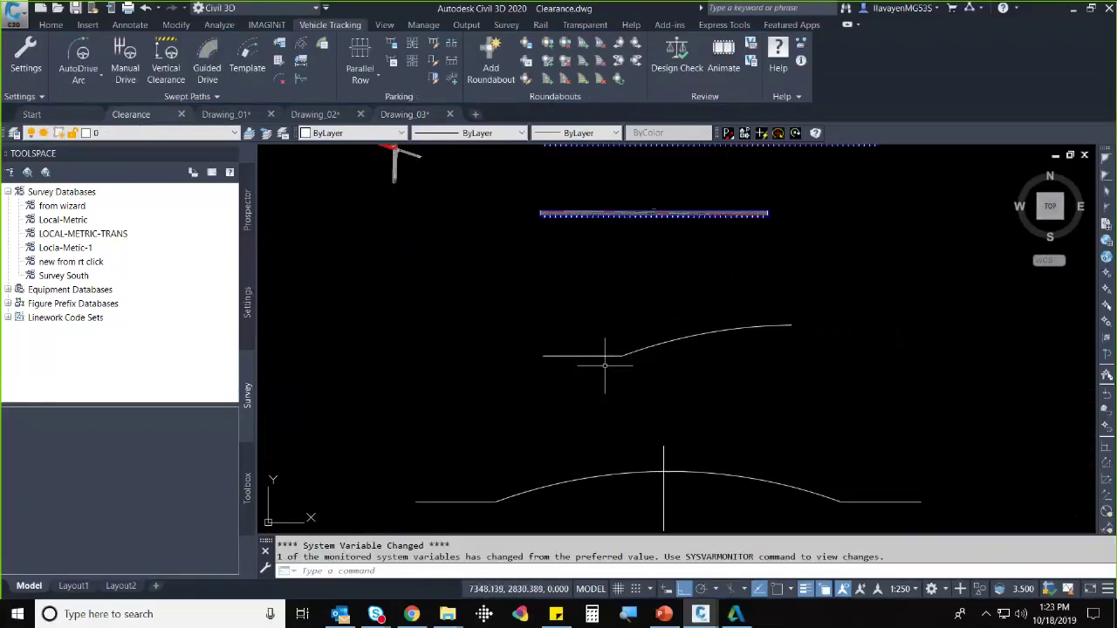
scroll(618, 352, "up", 2)
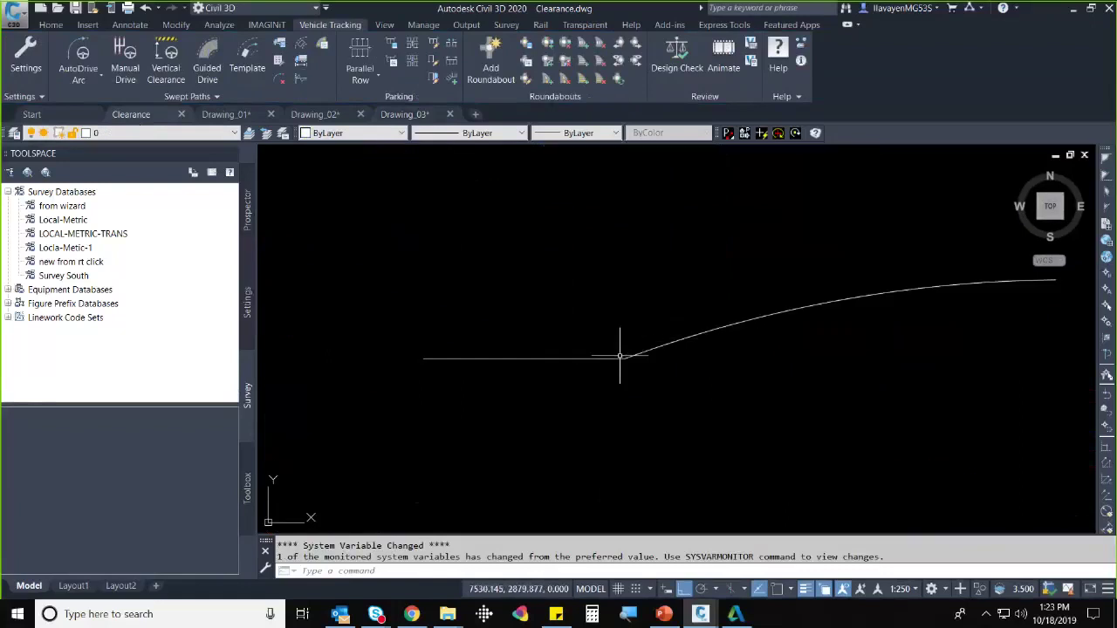
key("Escape")
key("Escape")
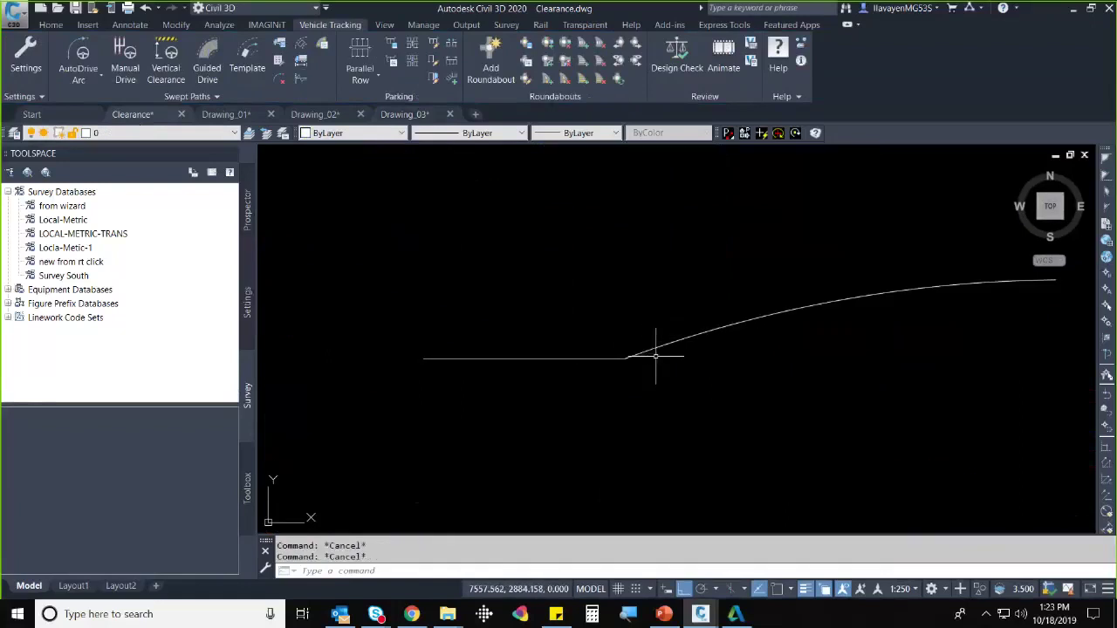
- Copy the flat-then-rising profile polyline about 75 units straight down
type("ci")
key("BackSpace")
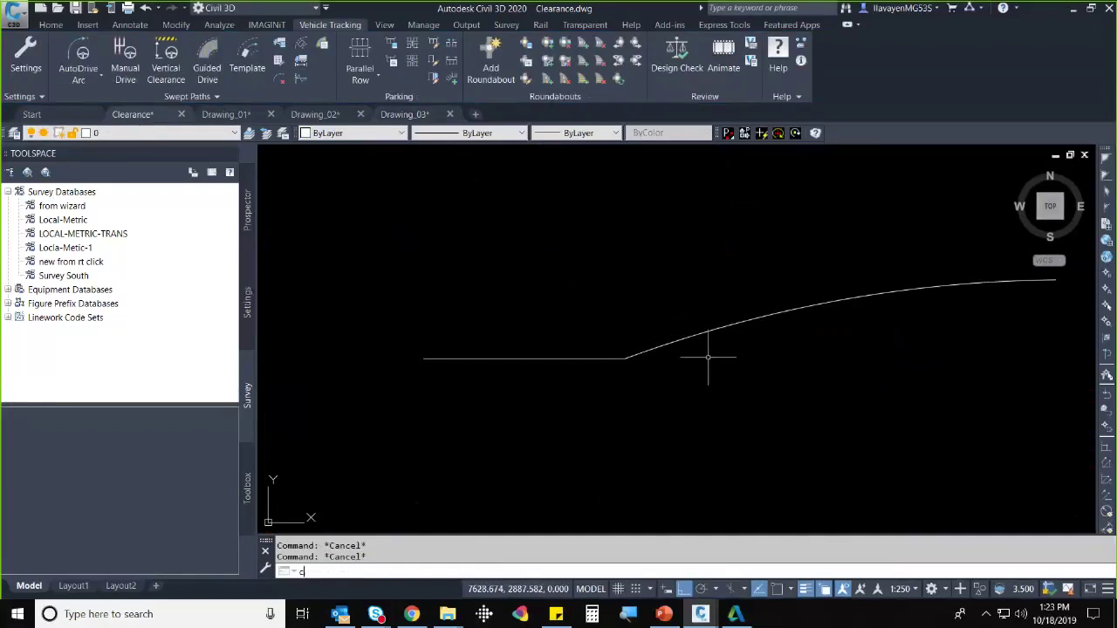
key("Return")
left_click(698, 337)
key("Return")
left_click(599, 231)
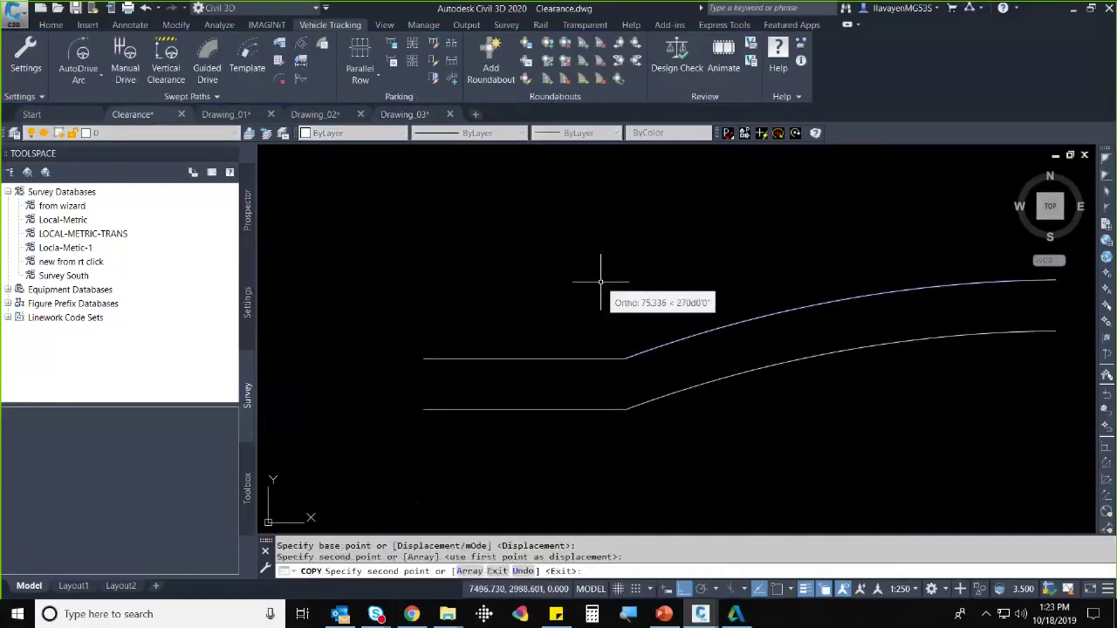
key("Escape")
- Select the upper profile polyline to inspect it, and deselect it
middle_click_drag(593, 304, 463, 315)
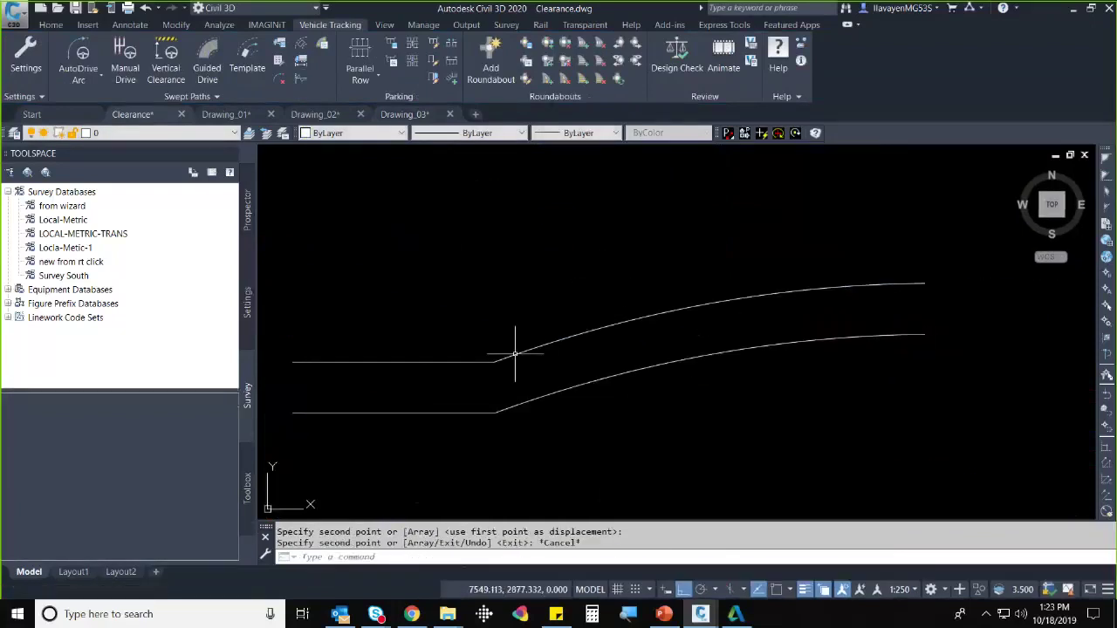
left_click(558, 332)
left_click(297, 377)
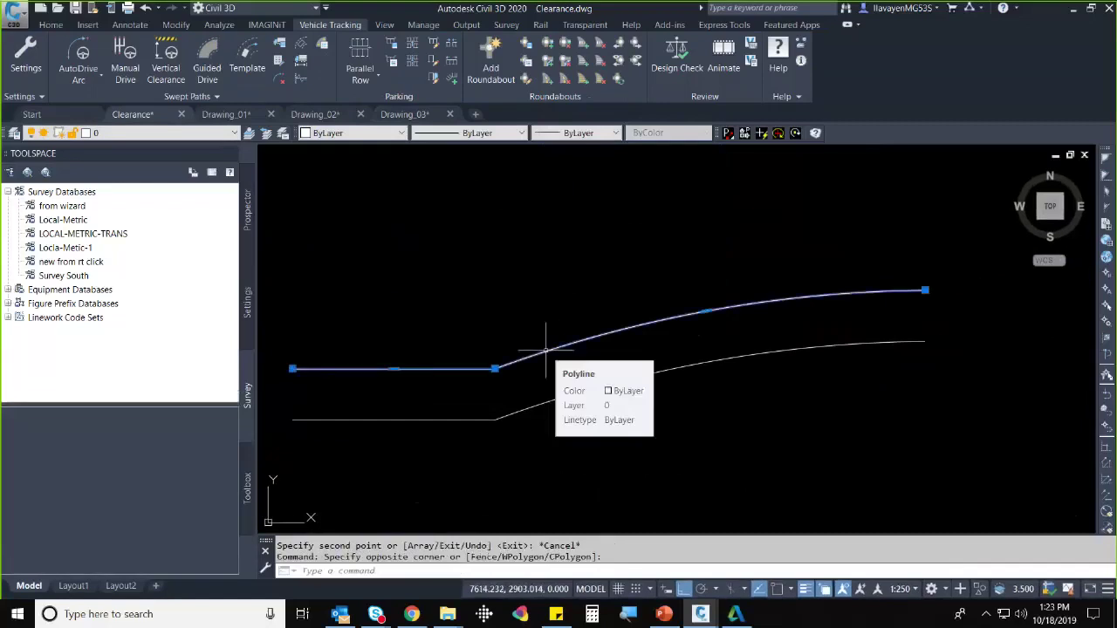
key("Escape")
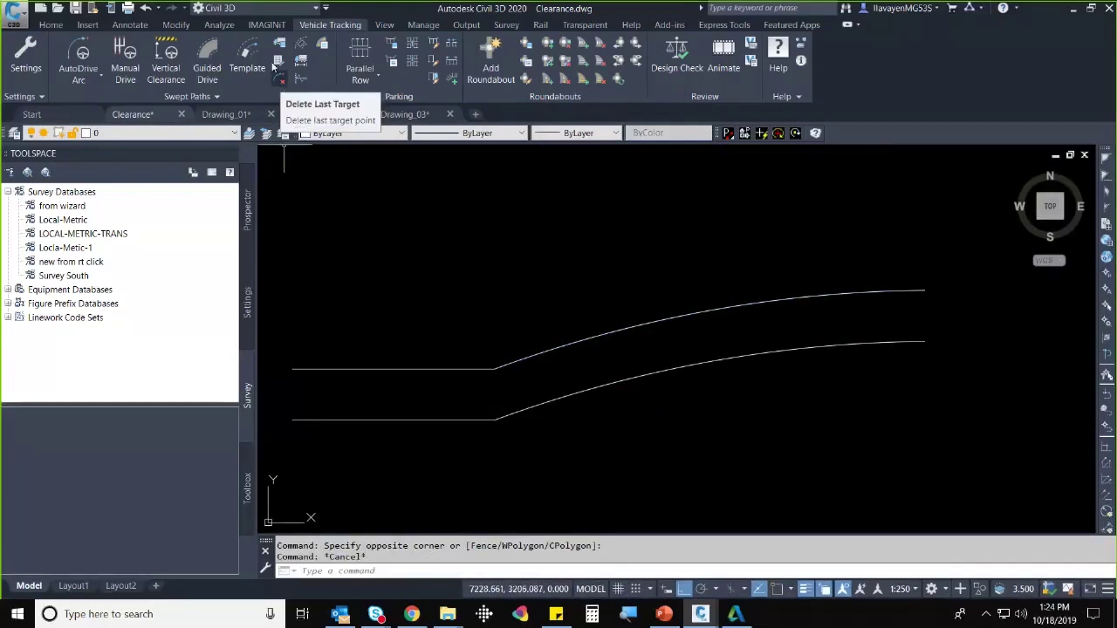
- Run a Vertical Clearance analysis of the SU-30 Single Unit Truck along the upper polyline, at 1 meter per drawing unit with default ground clearance
left_click(176, 72)
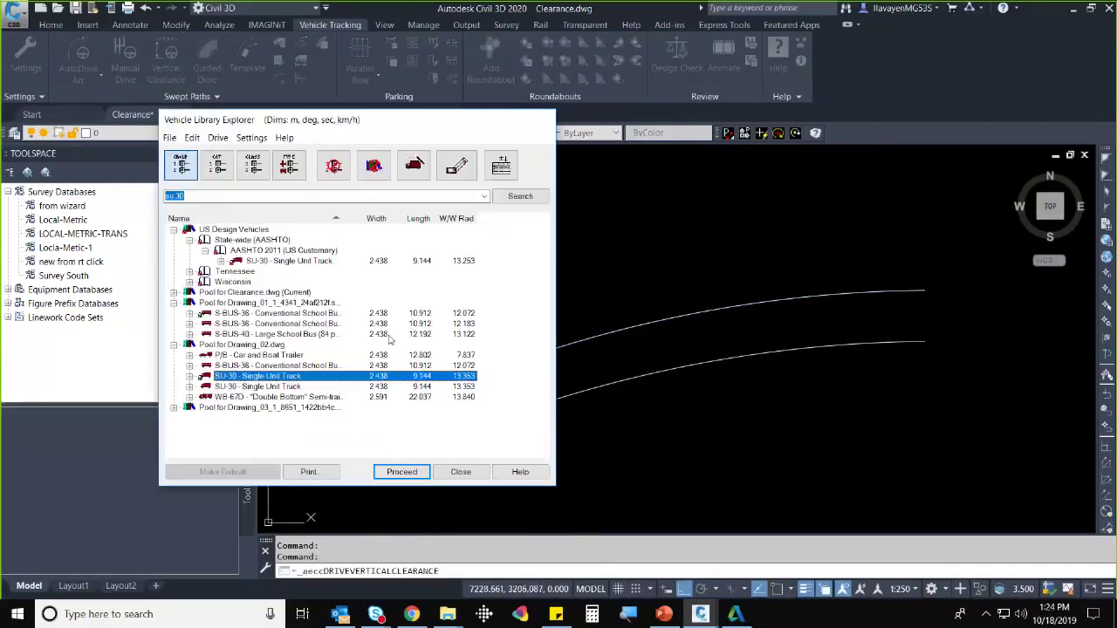
left_click(390, 477)
left_click(457, 369)
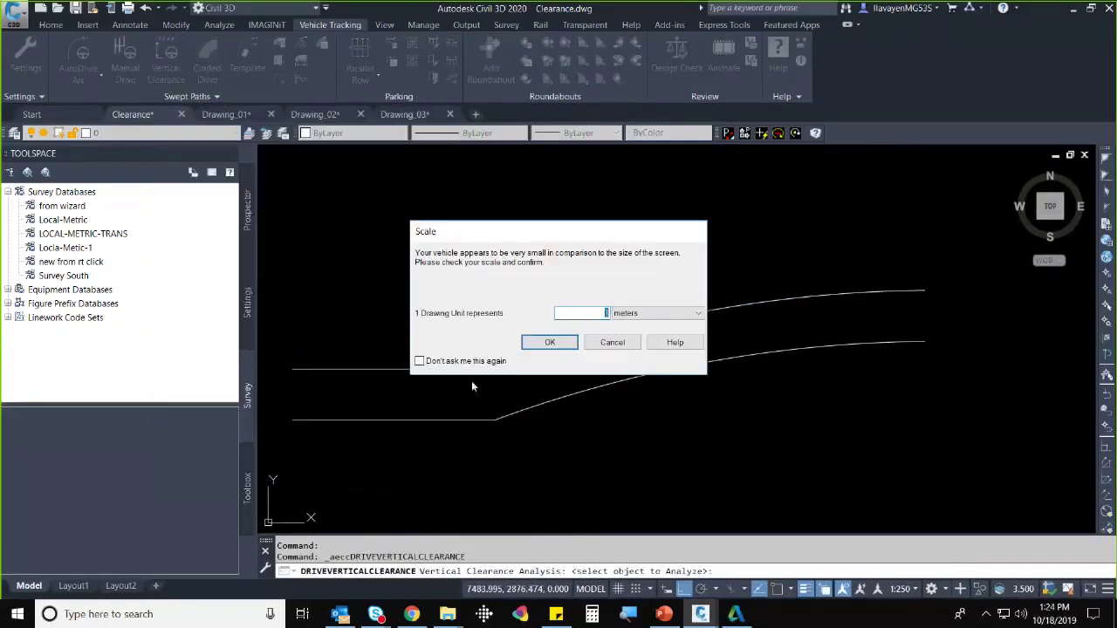
left_click(571, 342)
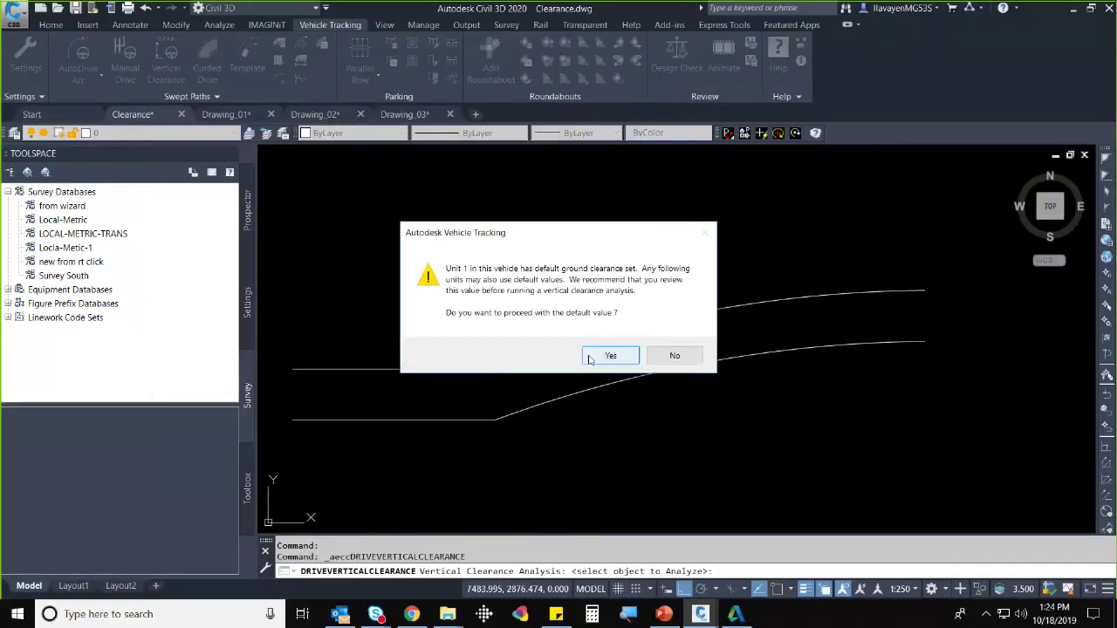
left_click(600, 356)
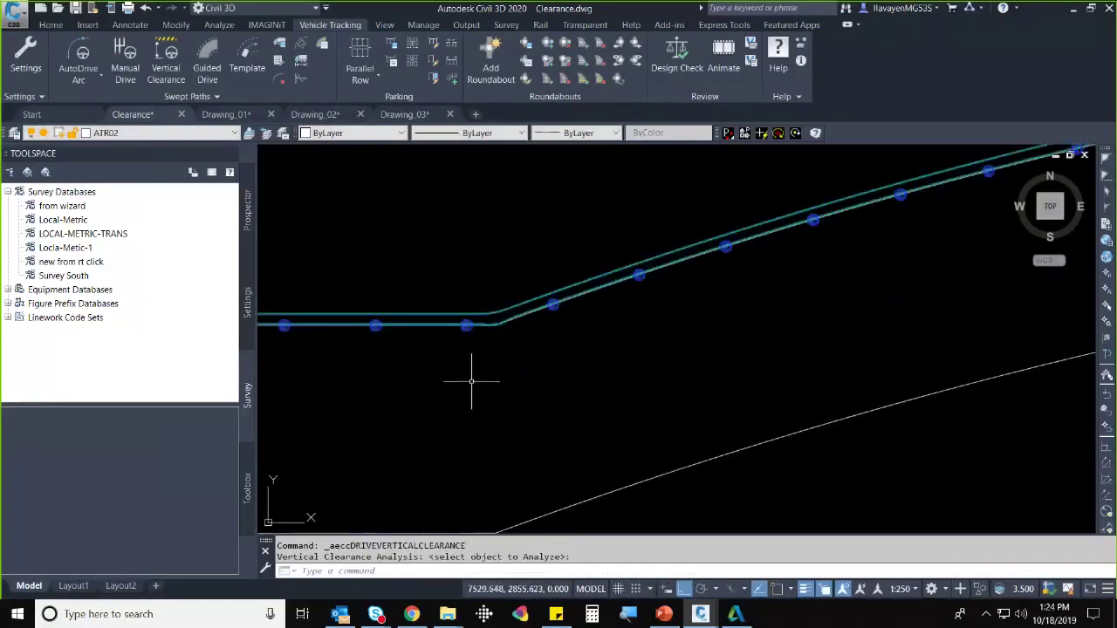
- Deselect the vertical clearance result and examine it around the grade break and along the rising curve
scroll(474, 378, "down", 2)
key("Escape")
key("Escape")
middle_click_drag(437, 369, 288, 375)
scroll(386, 373, "up", 2)
scroll(386, 373, "up", 2)
middle_click_drag(385, 373, 491, 352)
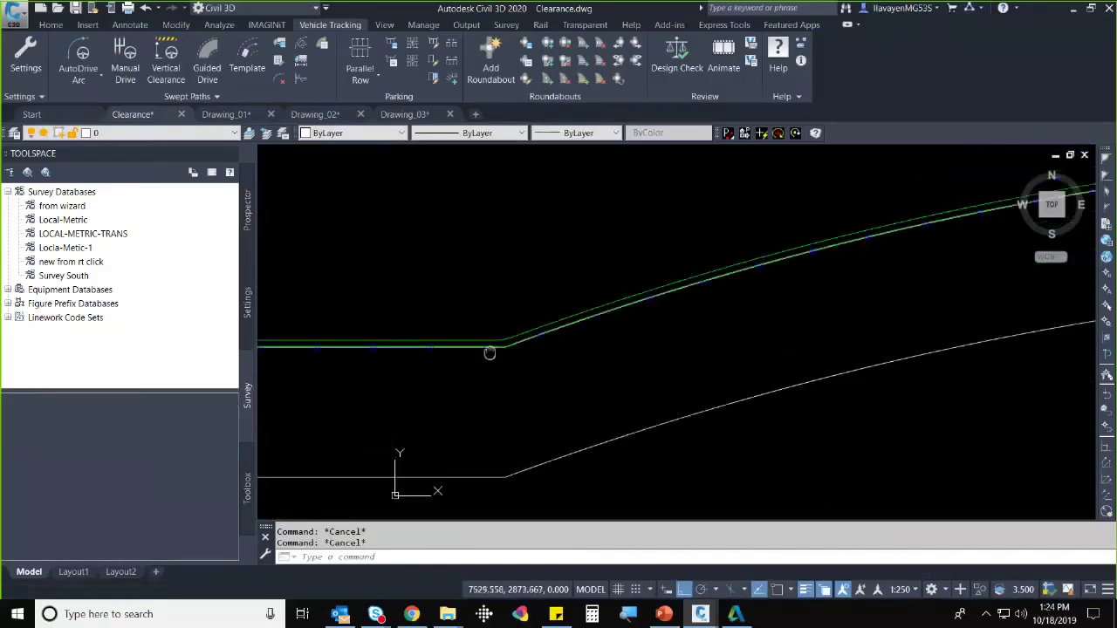
- Place side-elevation body outlines of the truck at the grade break and on the rising slope of the upper path
left_click(214, 80)
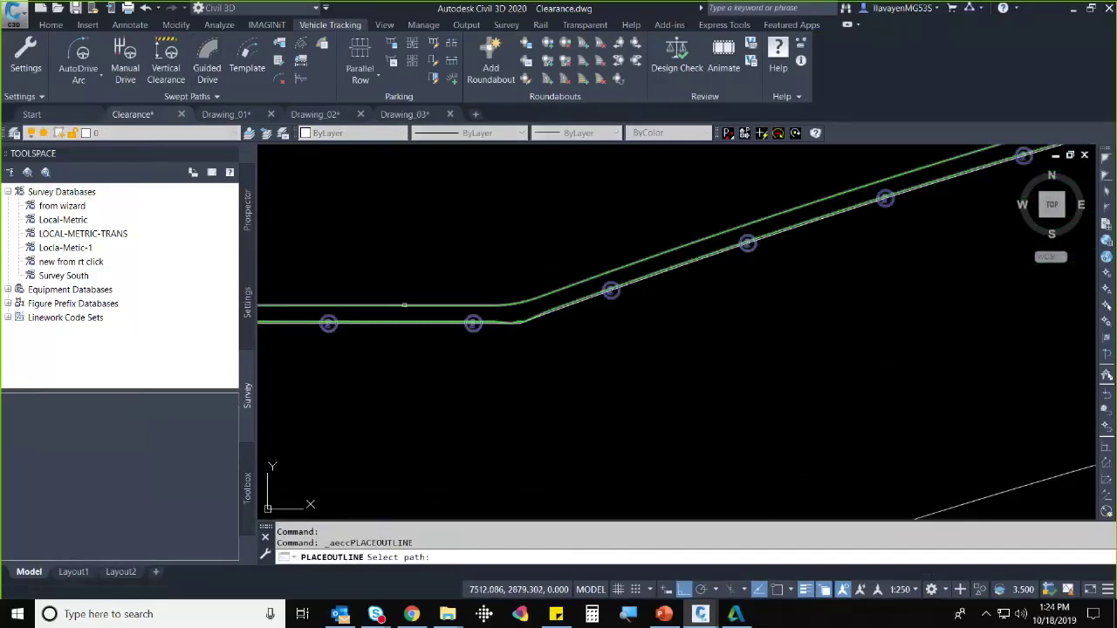
left_click(404, 307)
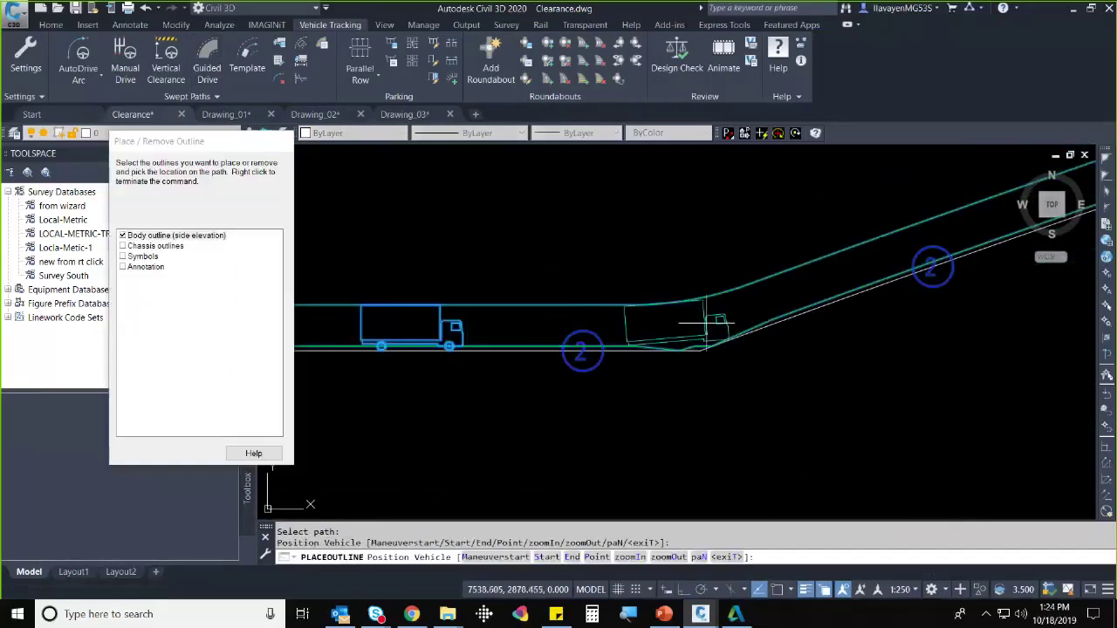
left_click(711, 320)
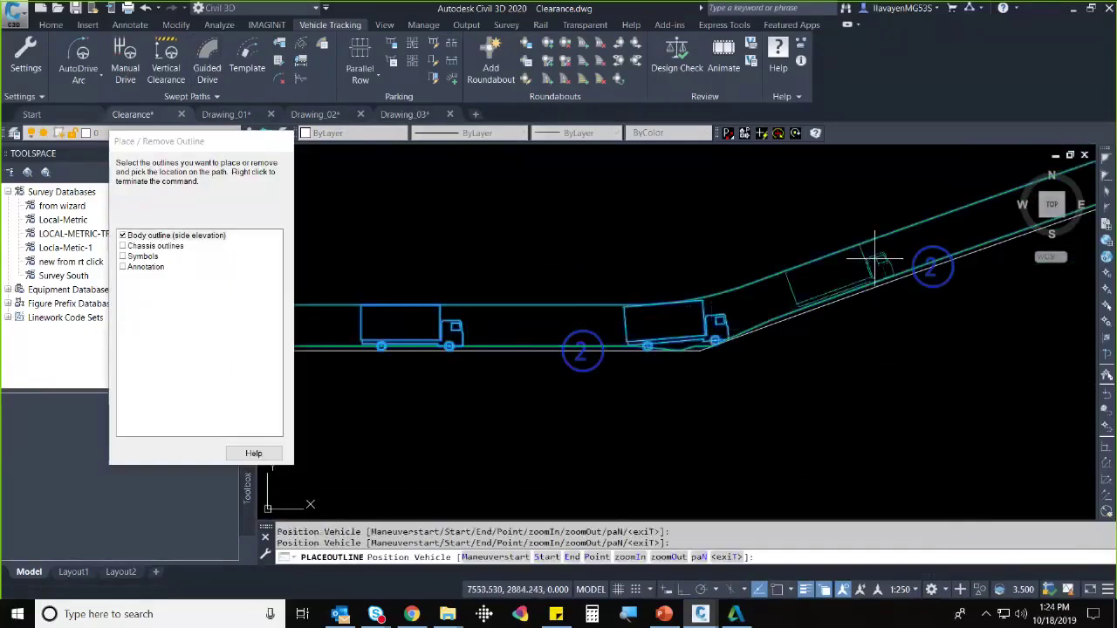
left_click(873, 253)
key("Escape")
key("Escape")
scroll(643, 393, "down", 2)
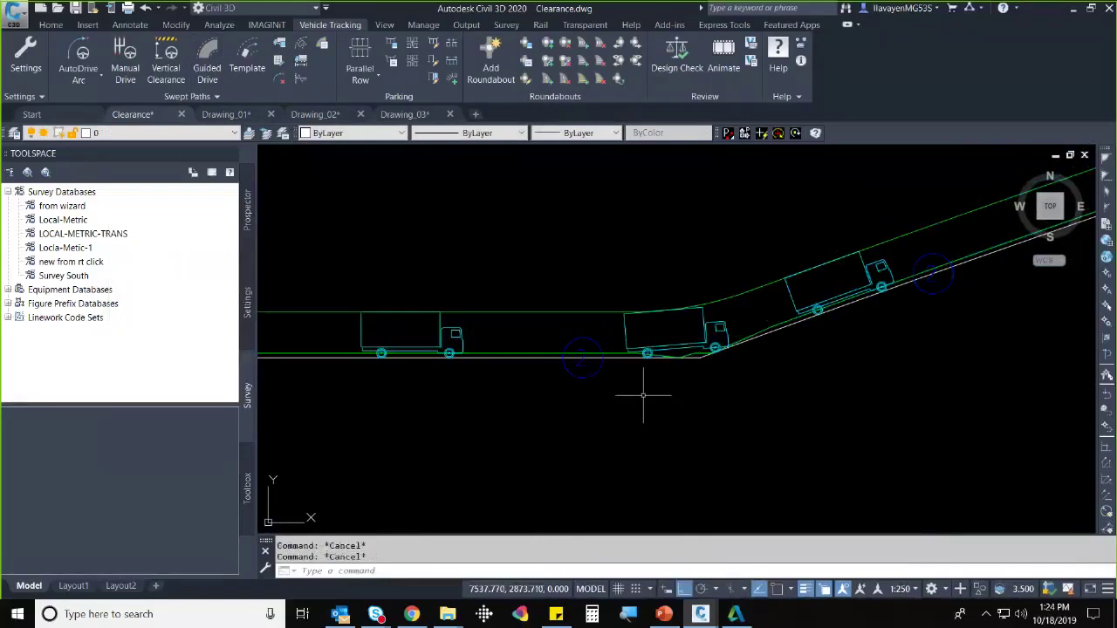
- Choose the P/B - Car and Boat Trailer from the Drawing_02 pool for a vertical clearance analysis and preview its side elevation
mouse_move(623, 392)
middle_mouse_down()
mouse_move(617, 402)
mouse_move(561, 291)
middle_mouse_up()
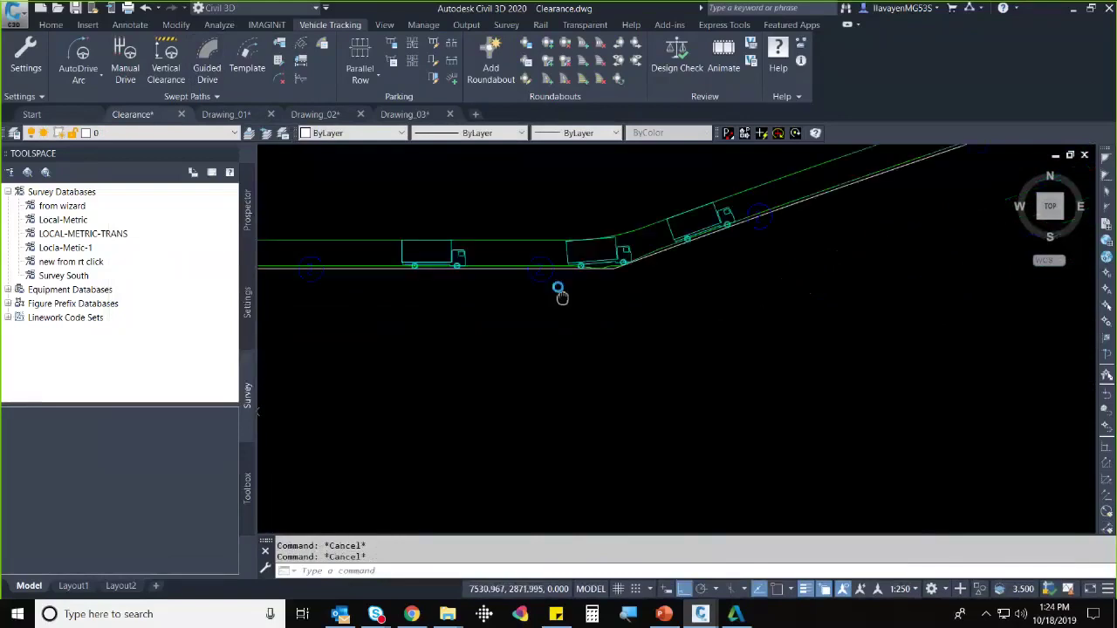
scroll(563, 289, "down", 1)
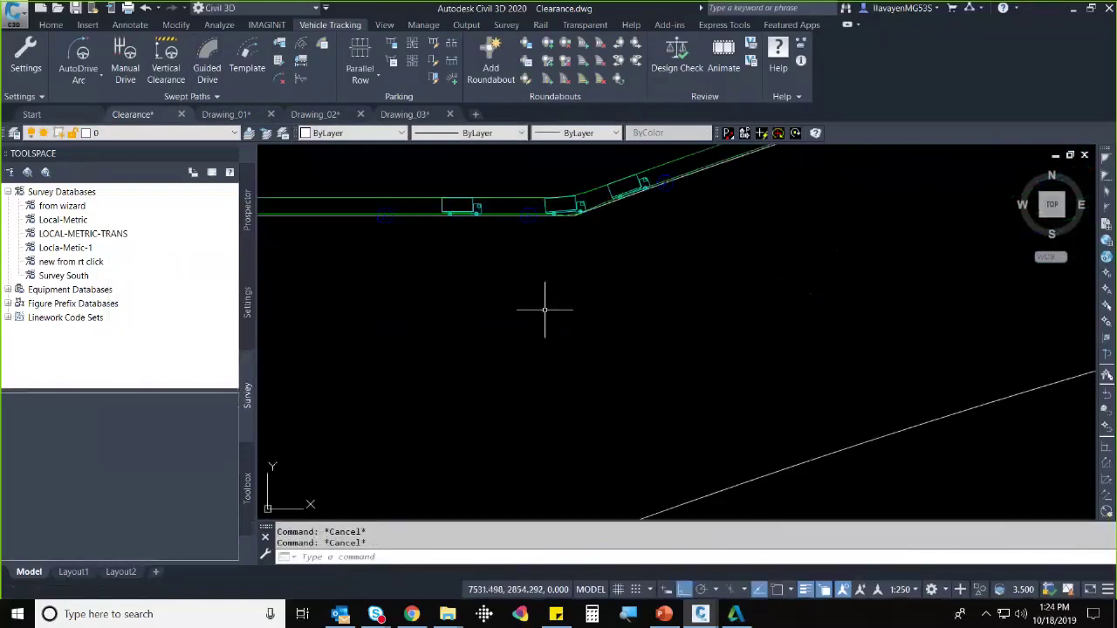
scroll(564, 362, "down", 1)
middle_click_drag(563, 362, 567, 346)
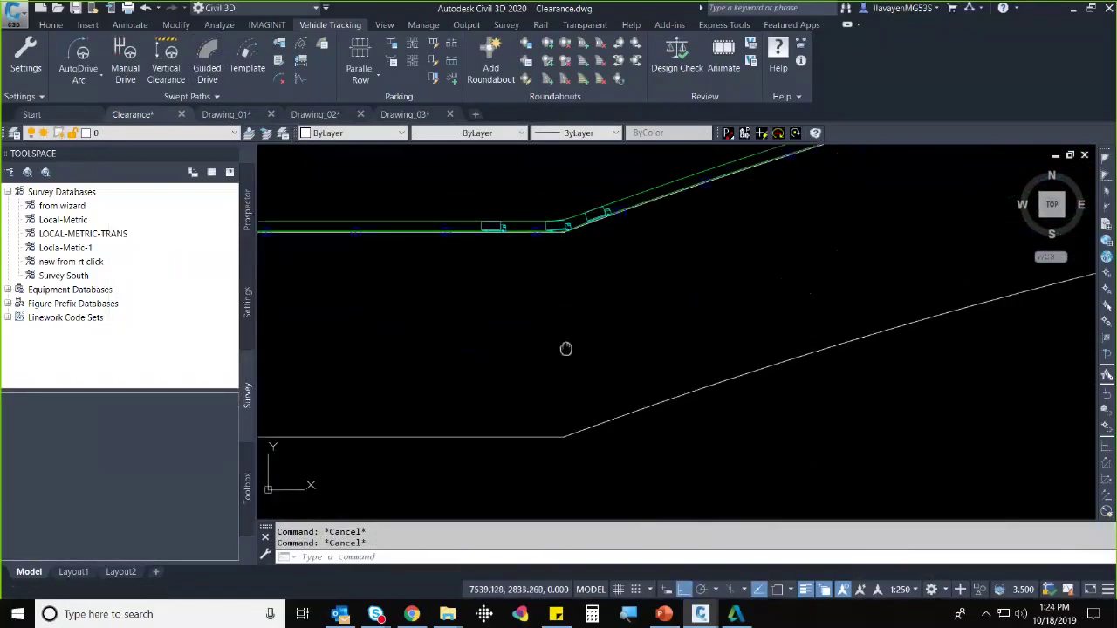
left_click(171, 61)
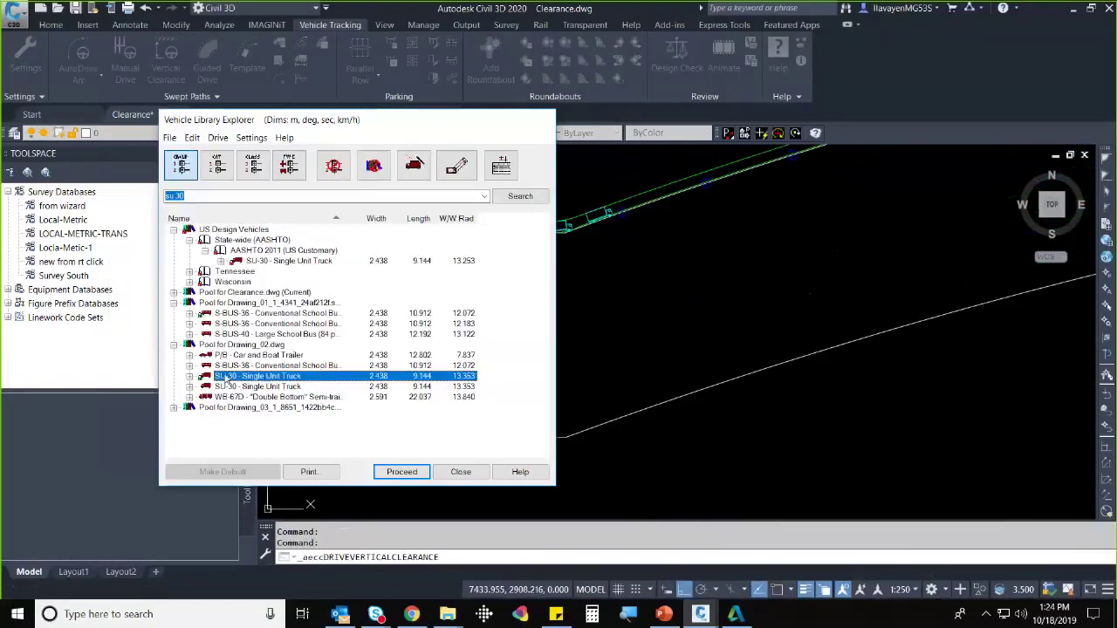
left_click(255, 356)
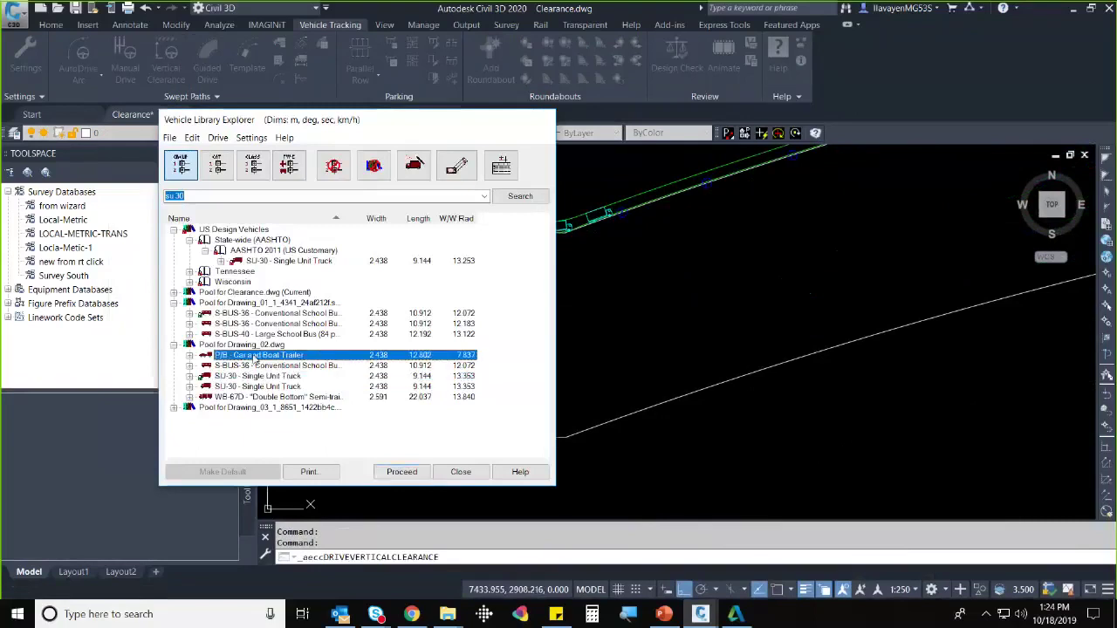
left_click(455, 165)
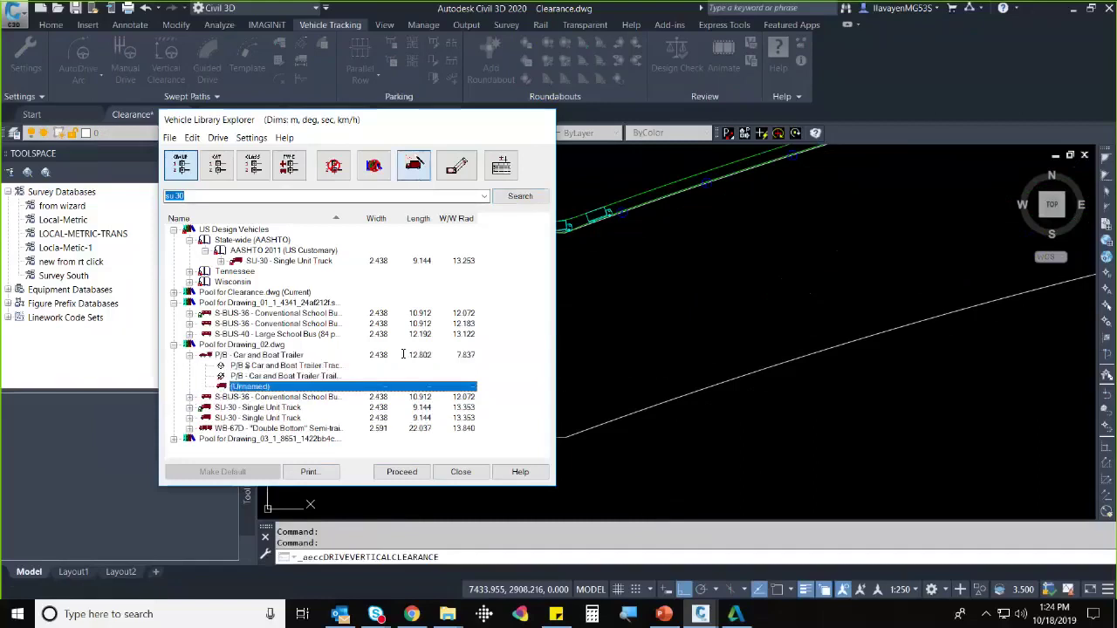
left_click(455, 477)
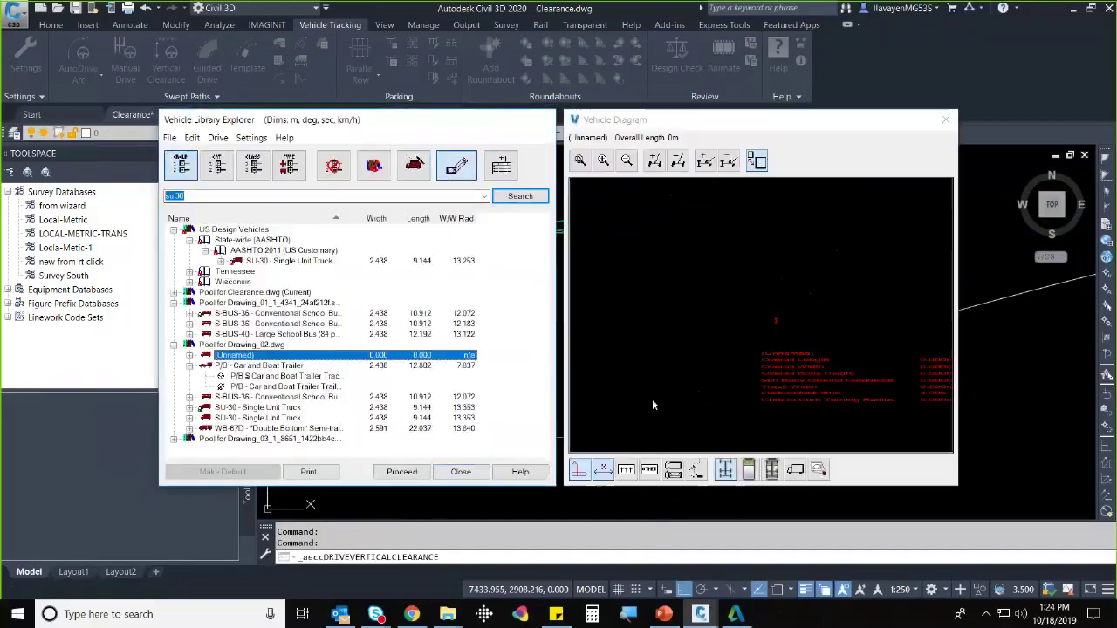
left_click(262, 366)
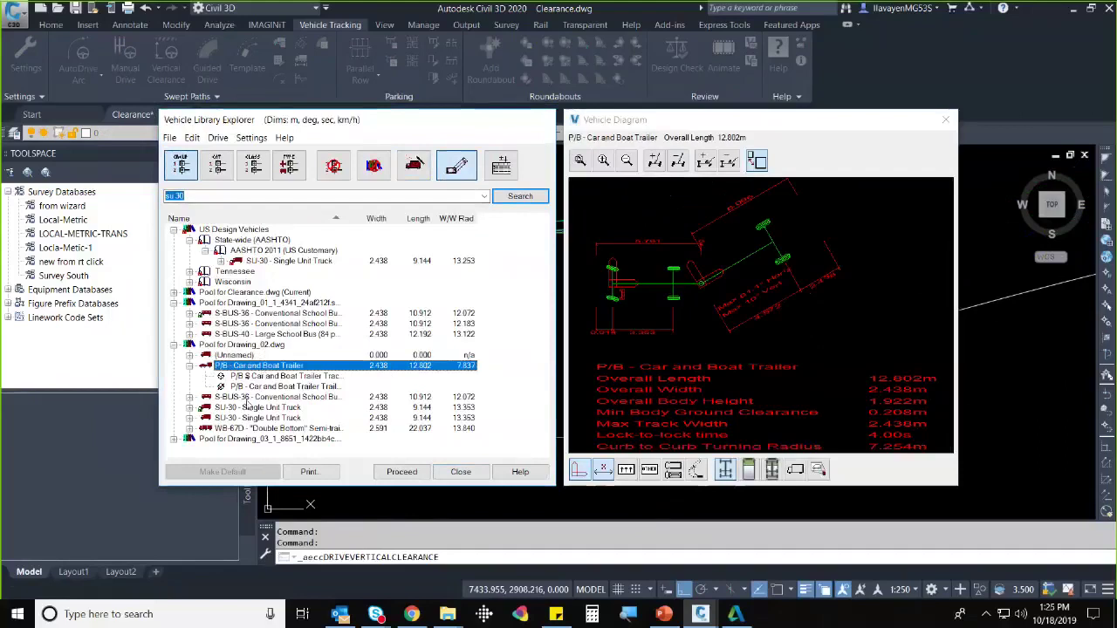
left_click(771, 470)
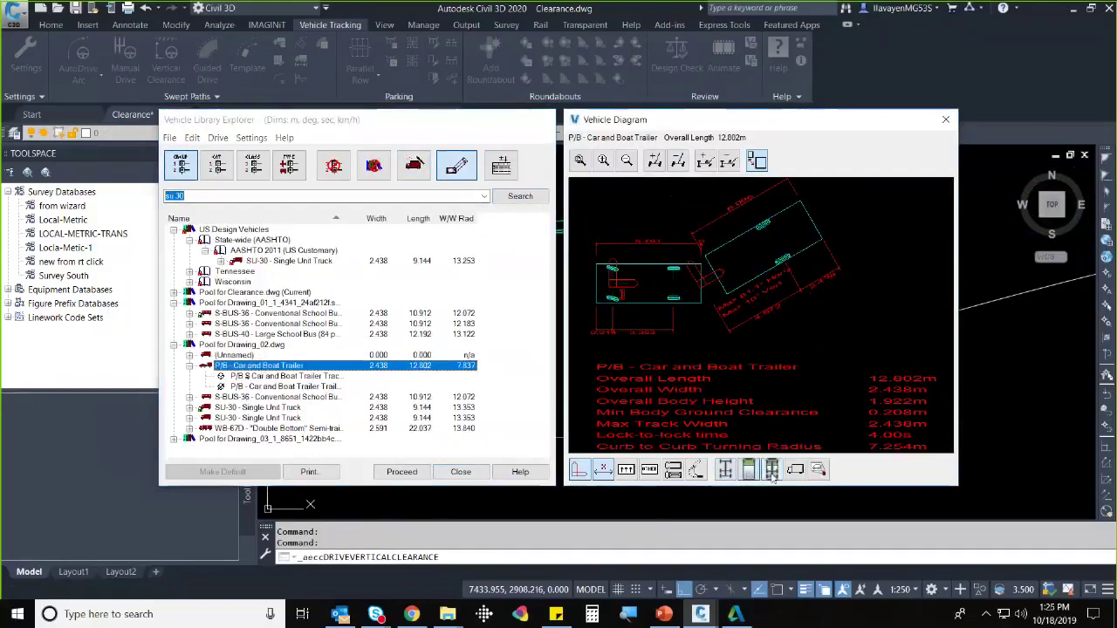
left_click(794, 471)
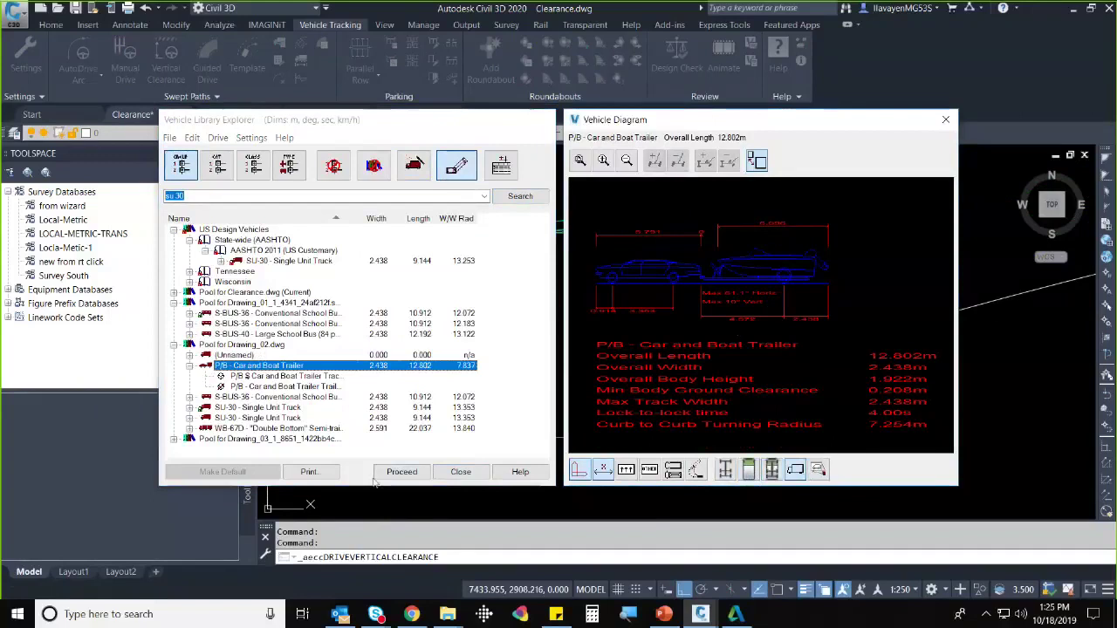
- Run the vertical clearance analysis for the car and boat trailer along the lower line
left_click(402, 471)
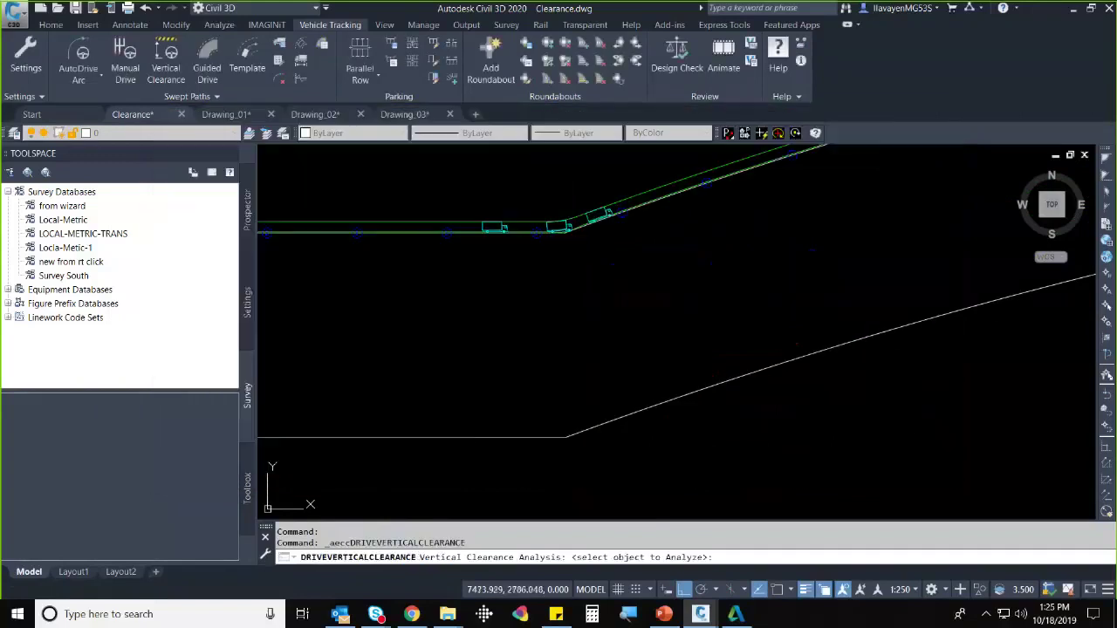
left_click(476, 440)
left_click(593, 363)
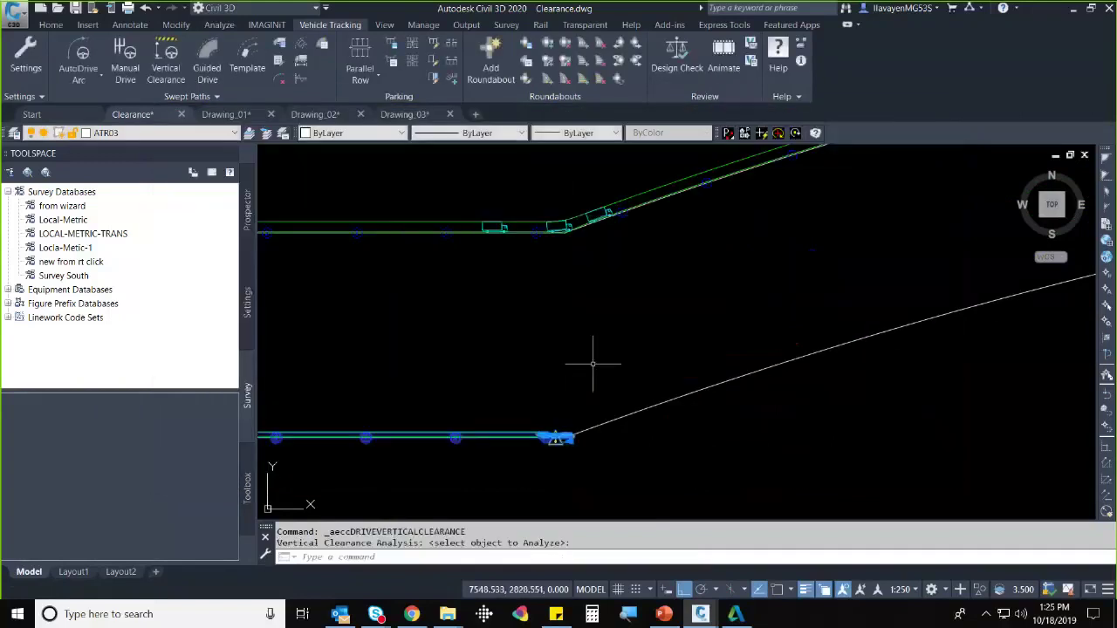
scroll(568, 461, "up", 5)
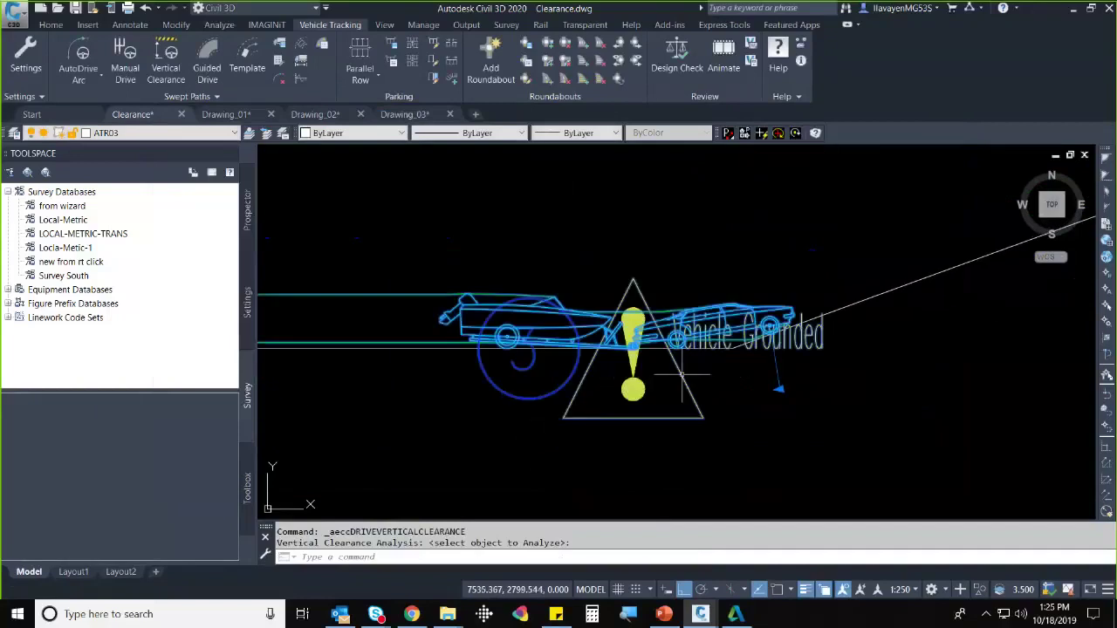
key("Escape")
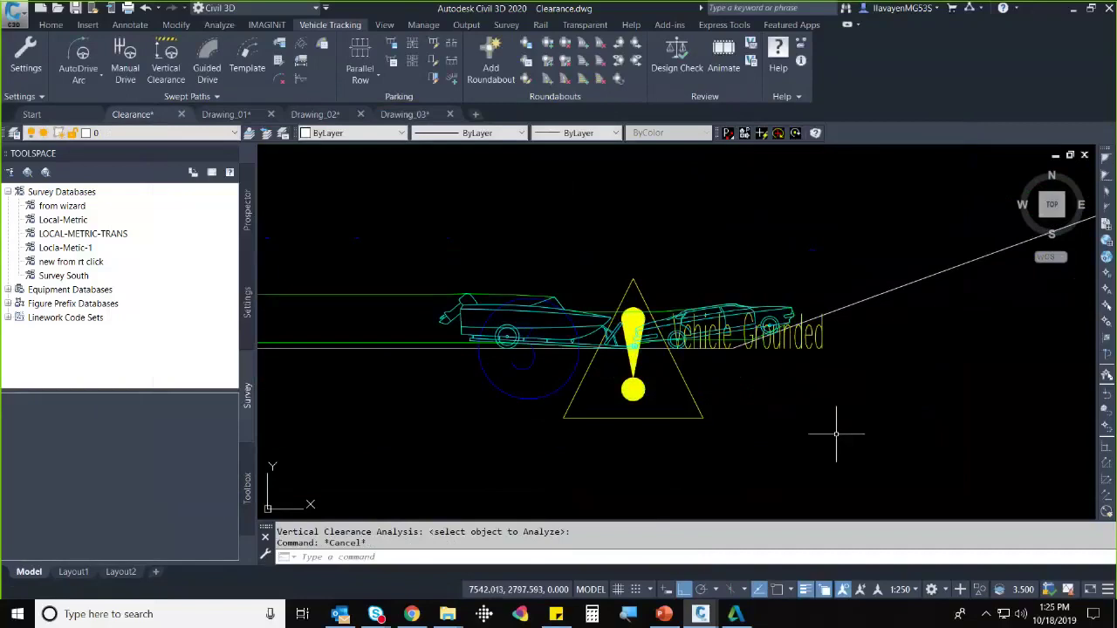
- Compare both analysed paths and locate the profile view around stations 0+220 to 0+320
mouse_move(836, 434)
scroll(859, 362, "down", 8)
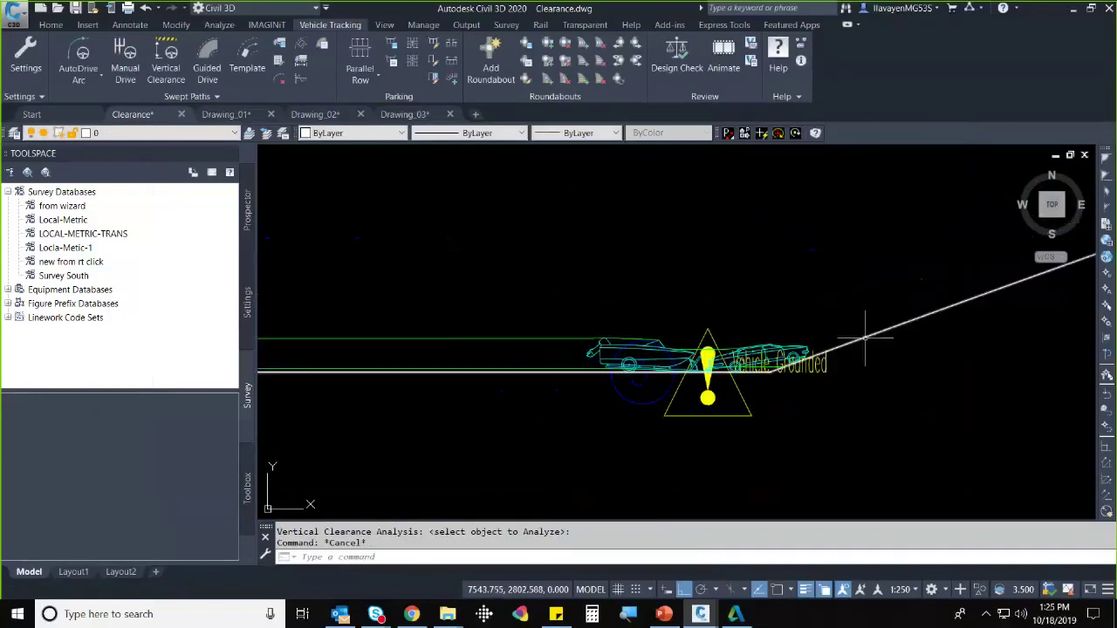
scroll(860, 362, "down", 3)
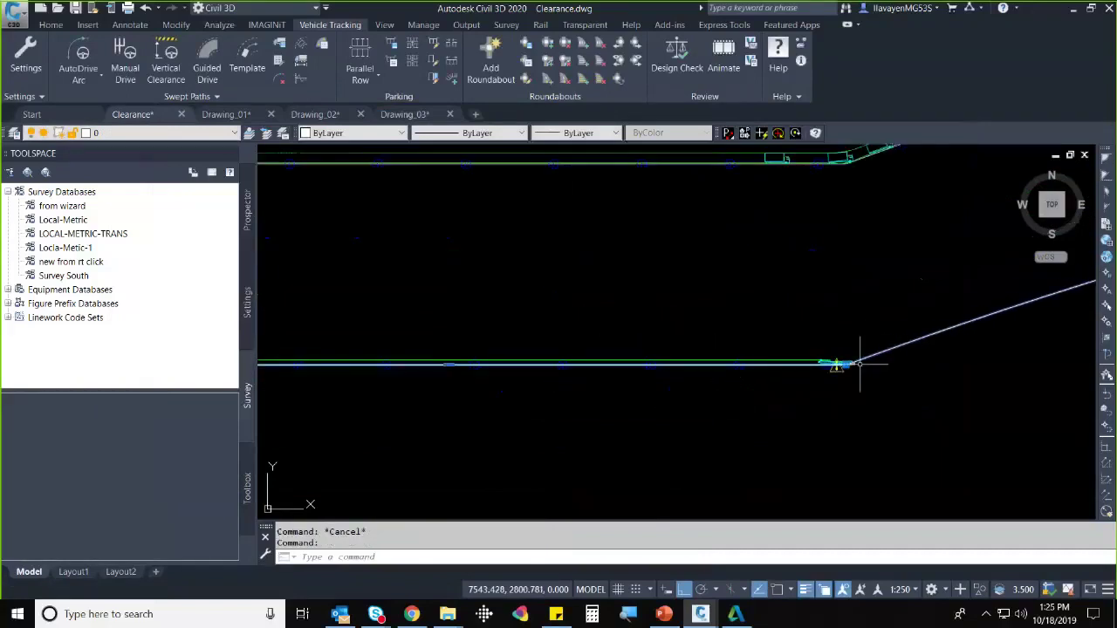
middle_click_drag(867, 328, 843, 329)
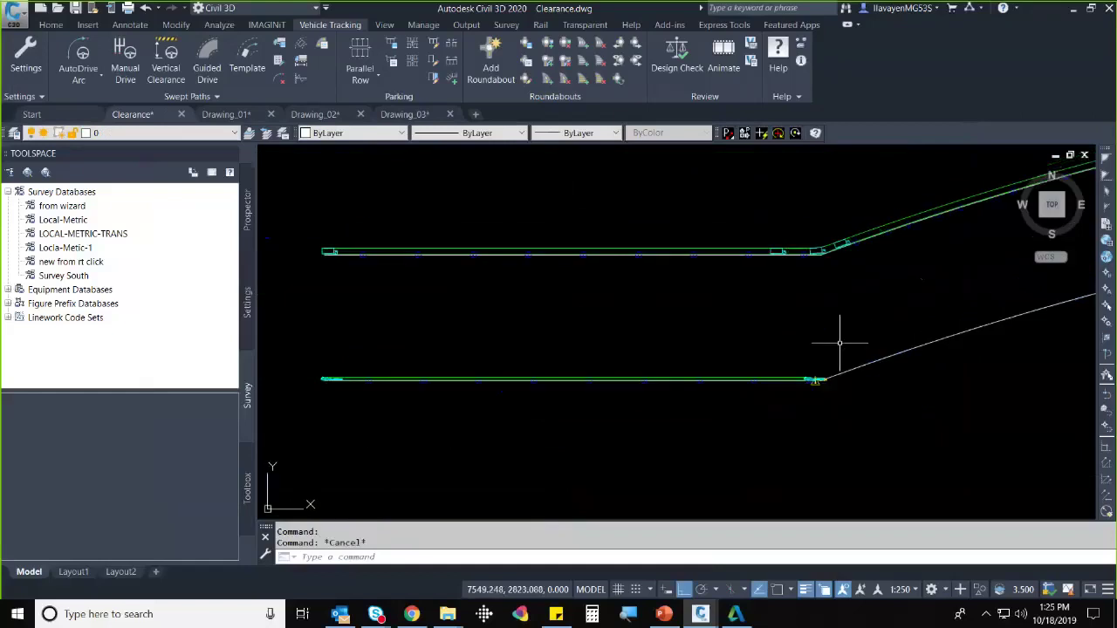
scroll(791, 309, "down", 4)
middle_click(721, 374)
middle_click(721, 375)
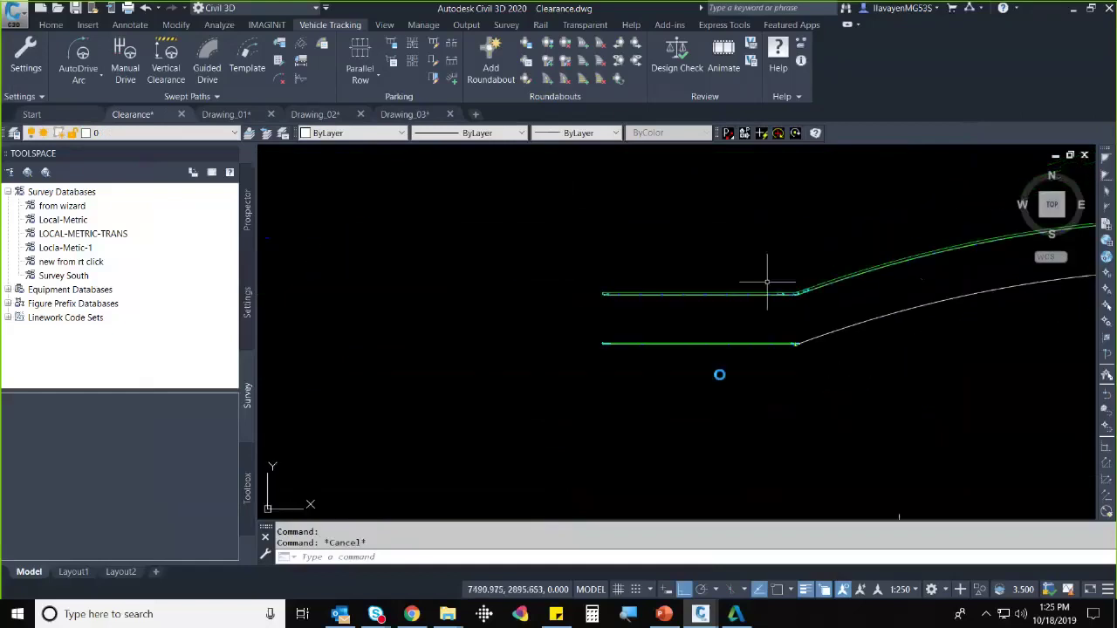
scroll(740, 215, "up", 4)
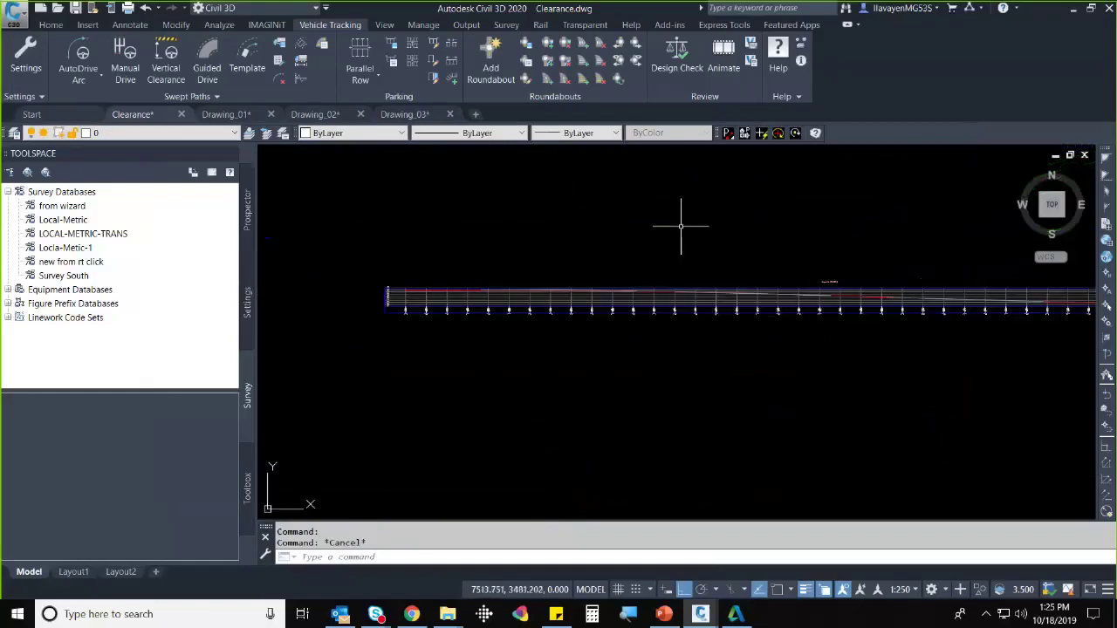
scroll(703, 297, "up", 2)
scroll(698, 295, "up", 2)
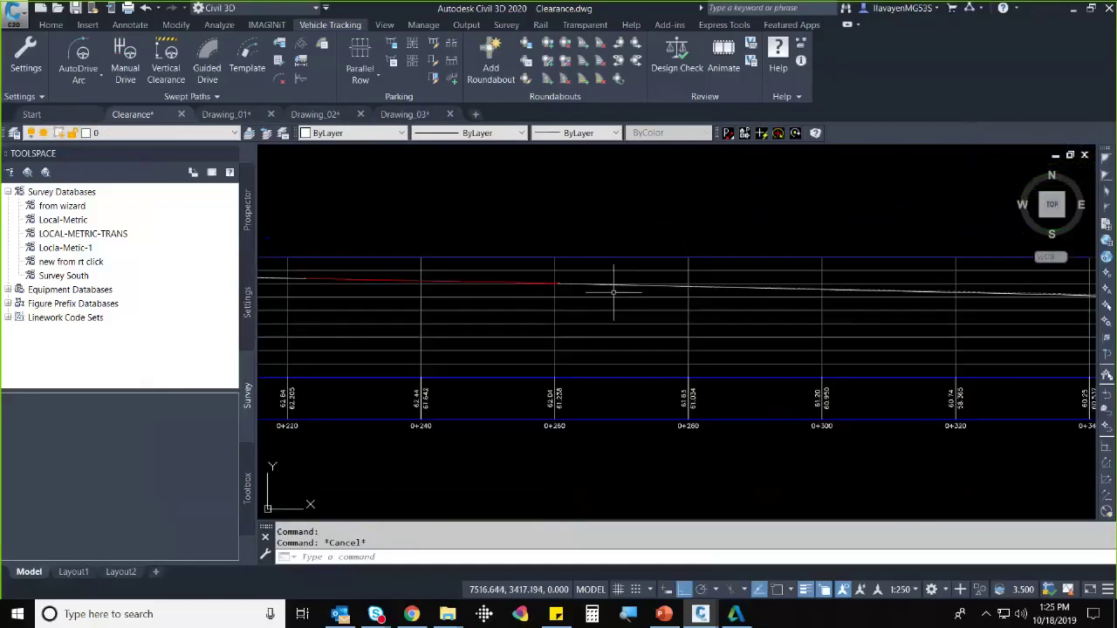
middle_click_drag(479, 305, 545, 337)
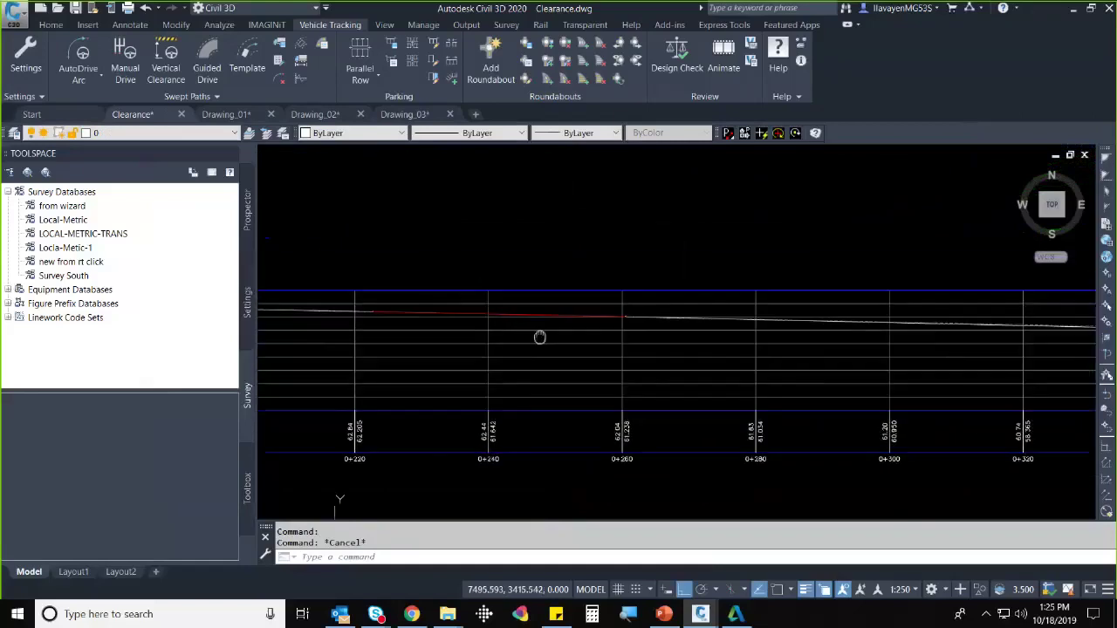
- Try to run the vertical clearance analysis for the P/B - Car and Boat Trailer on the white profile line near station 0+220
left_click(171, 68)
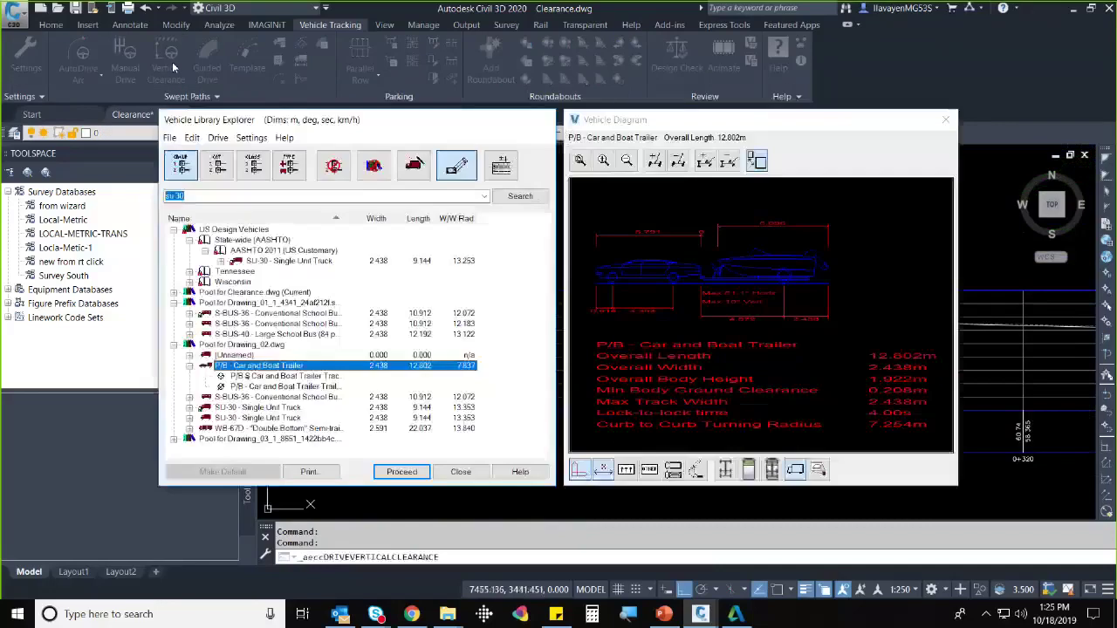
left_click(401, 472)
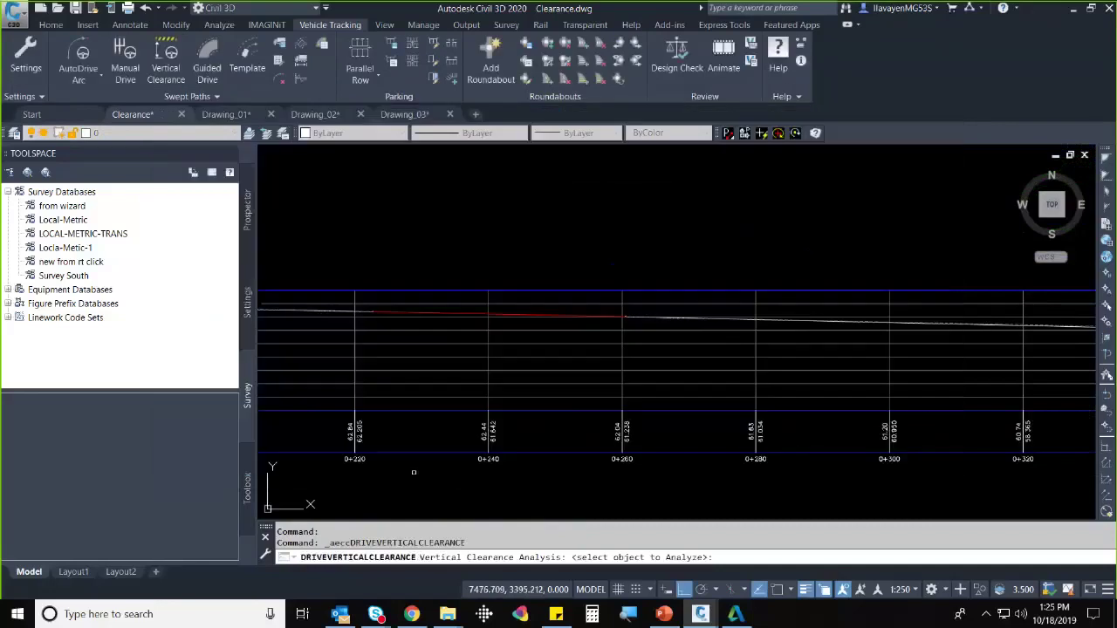
left_click(347, 310)
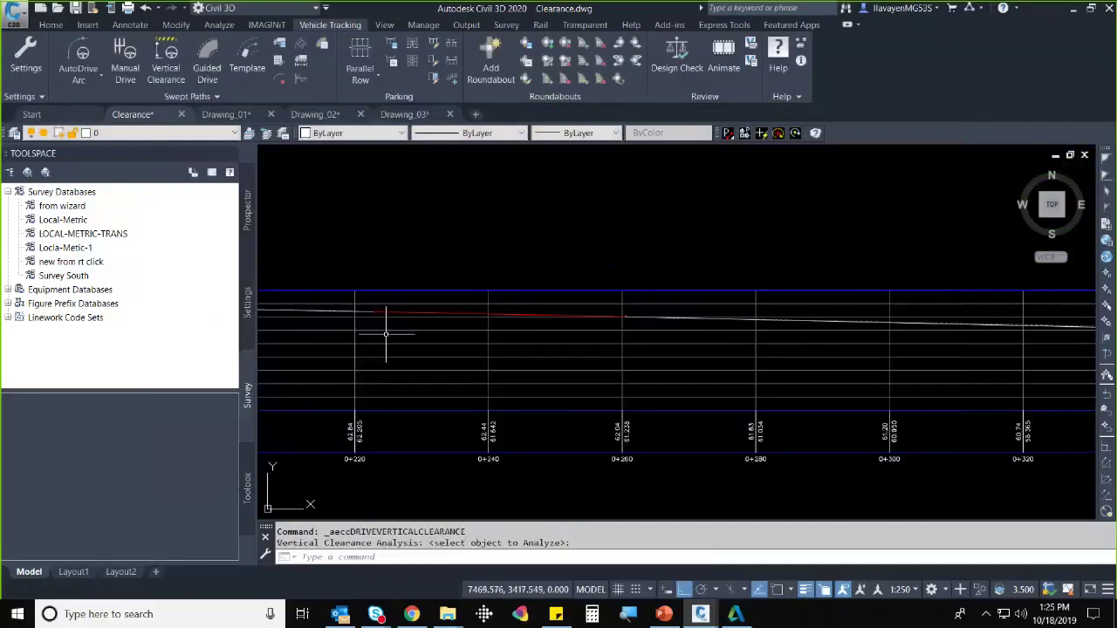
- Run the vertical clearance analysis for the car and boat trailer on the red profile line, accepting the default height and ground clearance
scroll(353, 313, "up", 4)
scroll(352, 313, "up", 2)
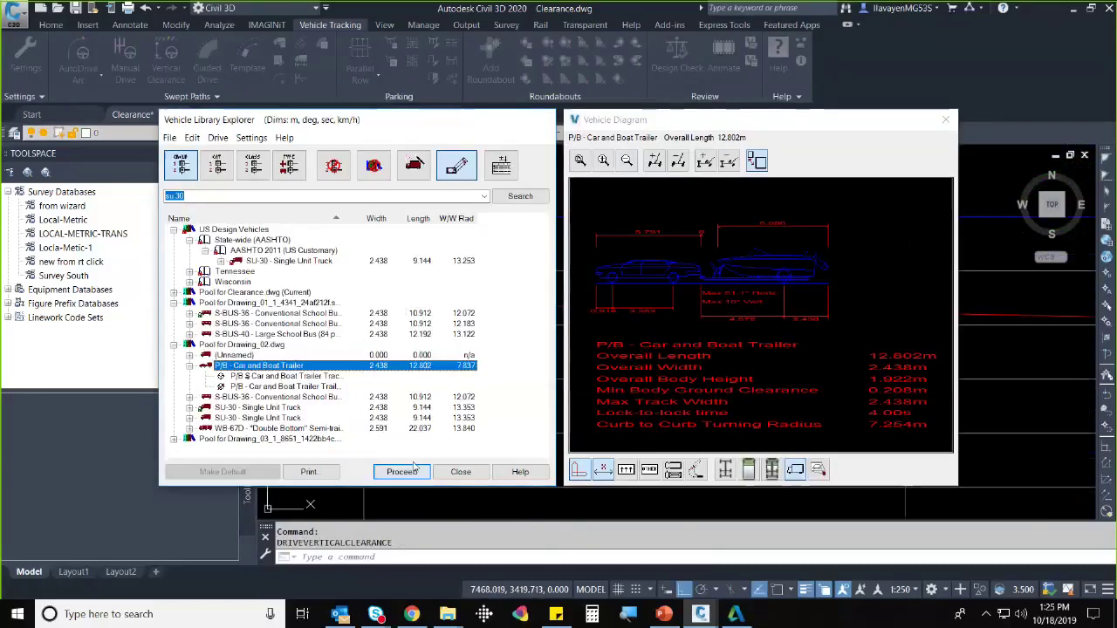
left_click(403, 465)
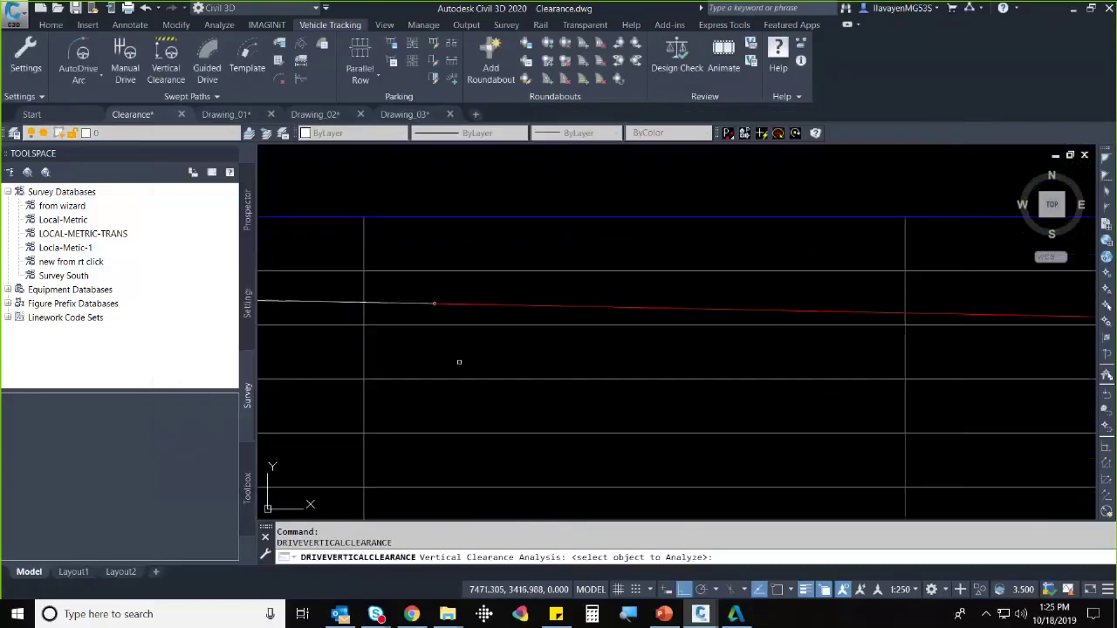
left_click(469, 303)
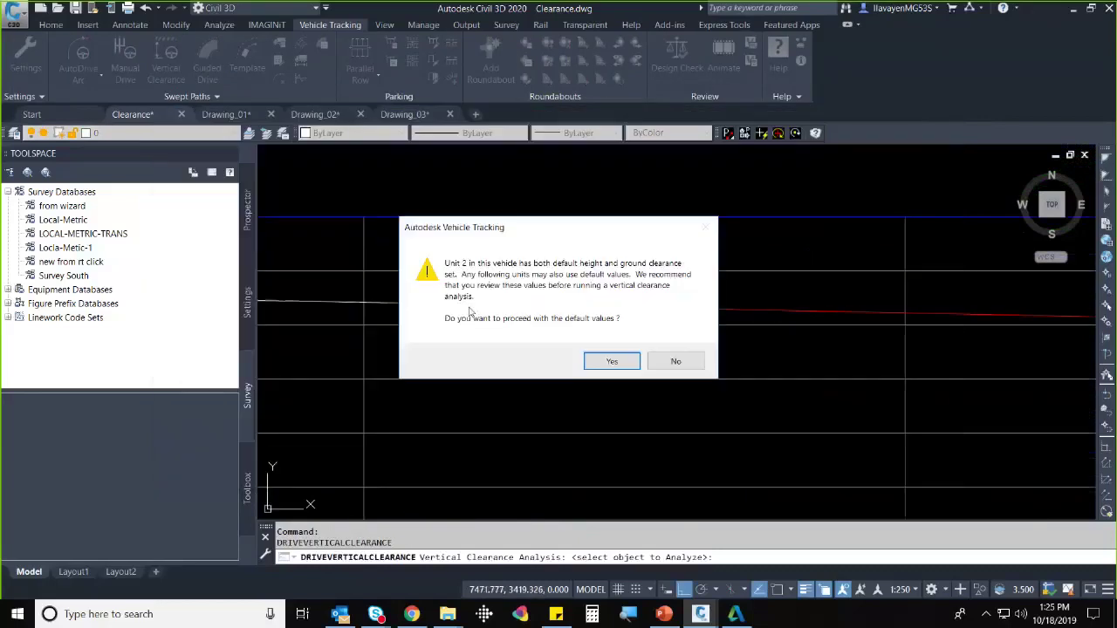
left_click(590, 365)
- Place side-elevation body outlines of the car and boat trailer on the analysed profile path near stations 0+030 and 0+060
scroll(576, 342, "down", 10)
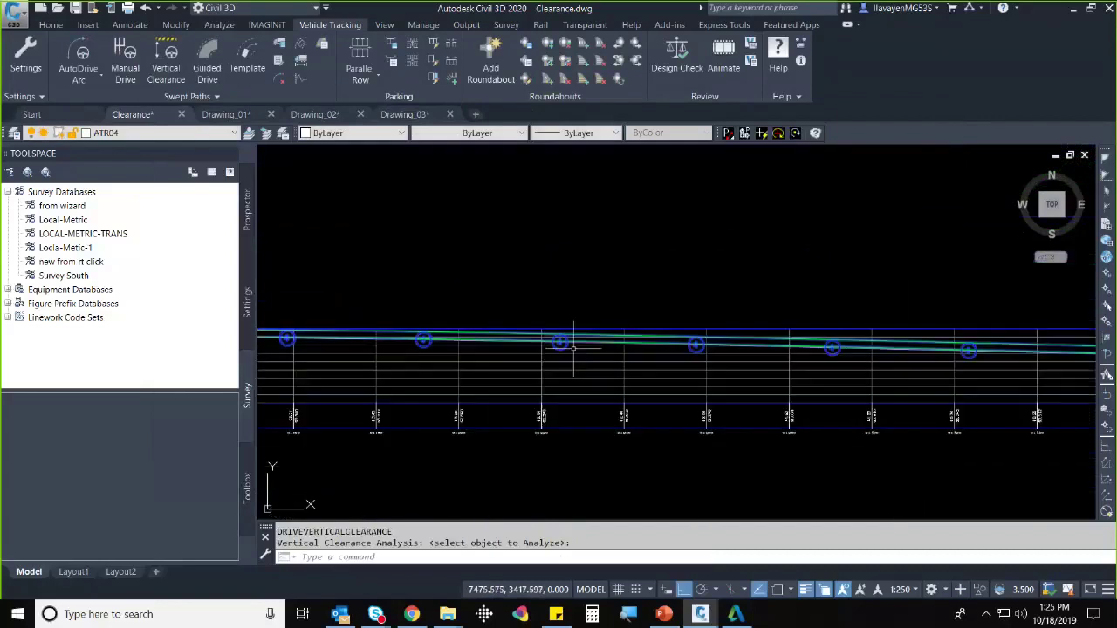
middle_click_drag(567, 347, 588, 361)
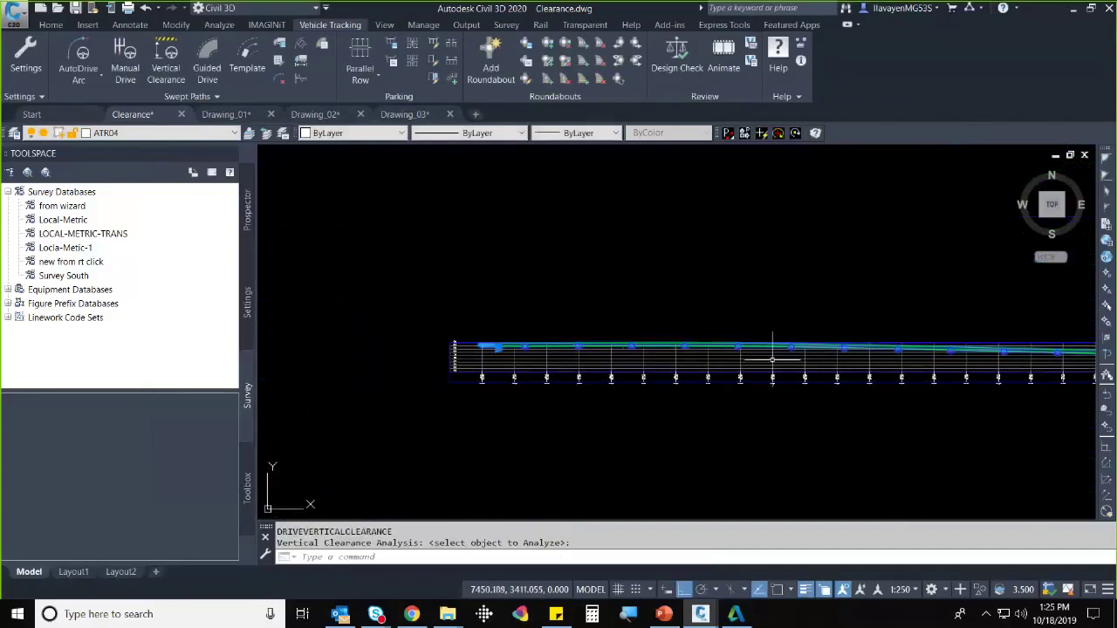
scroll(408, 306, "up", 5)
scroll(408, 306, "up", 3)
middle_click_drag(663, 401, 459, 319)
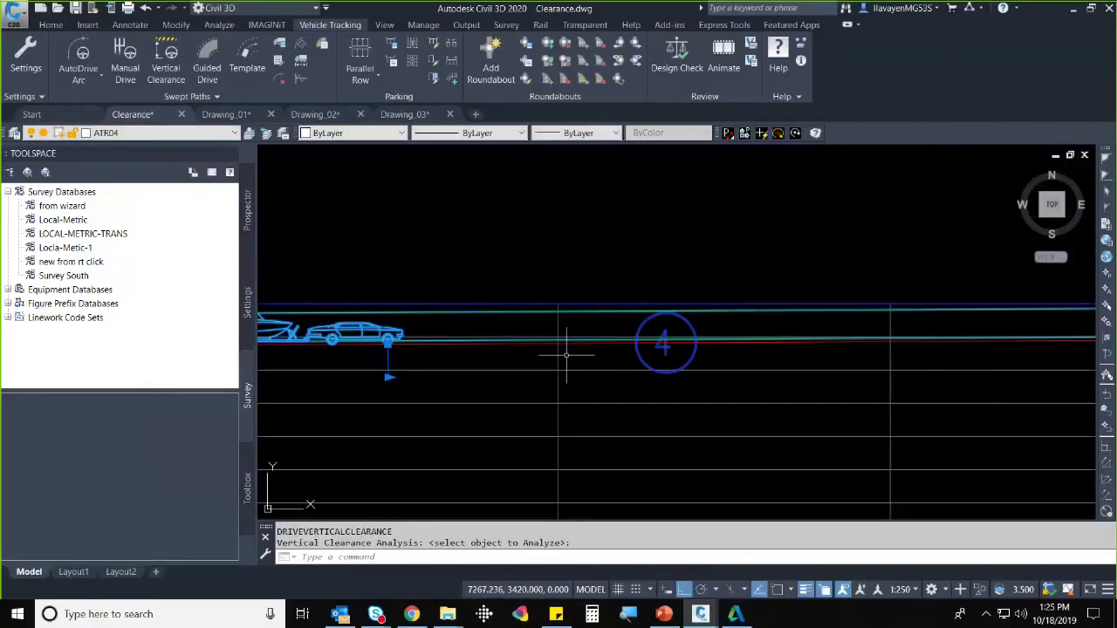
middle_click_drag(573, 361, 595, 381)
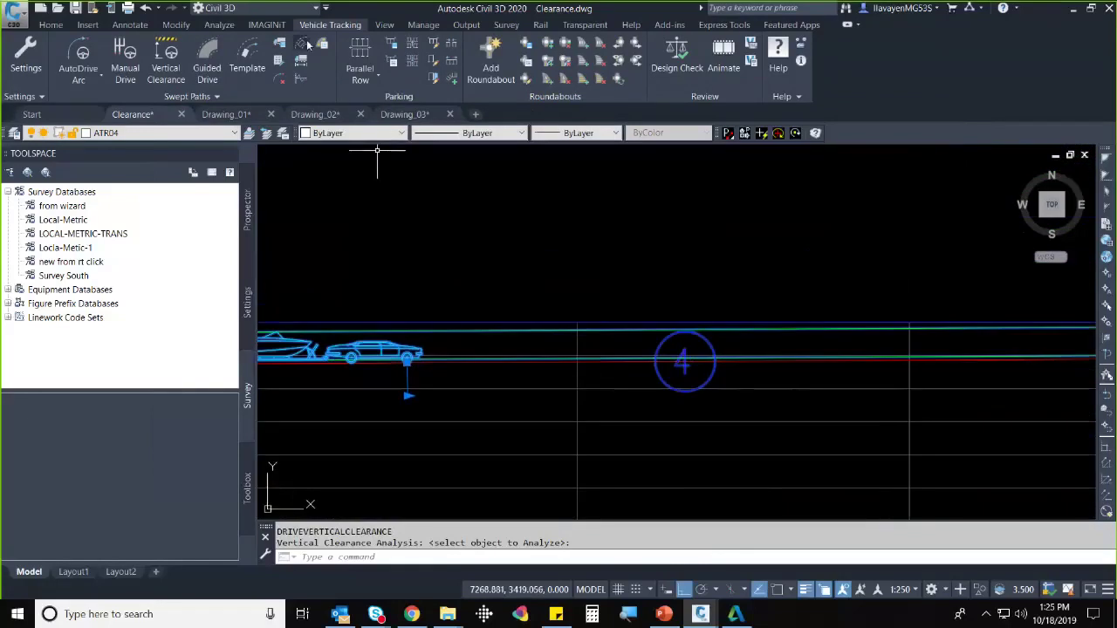
left_click(310, 61)
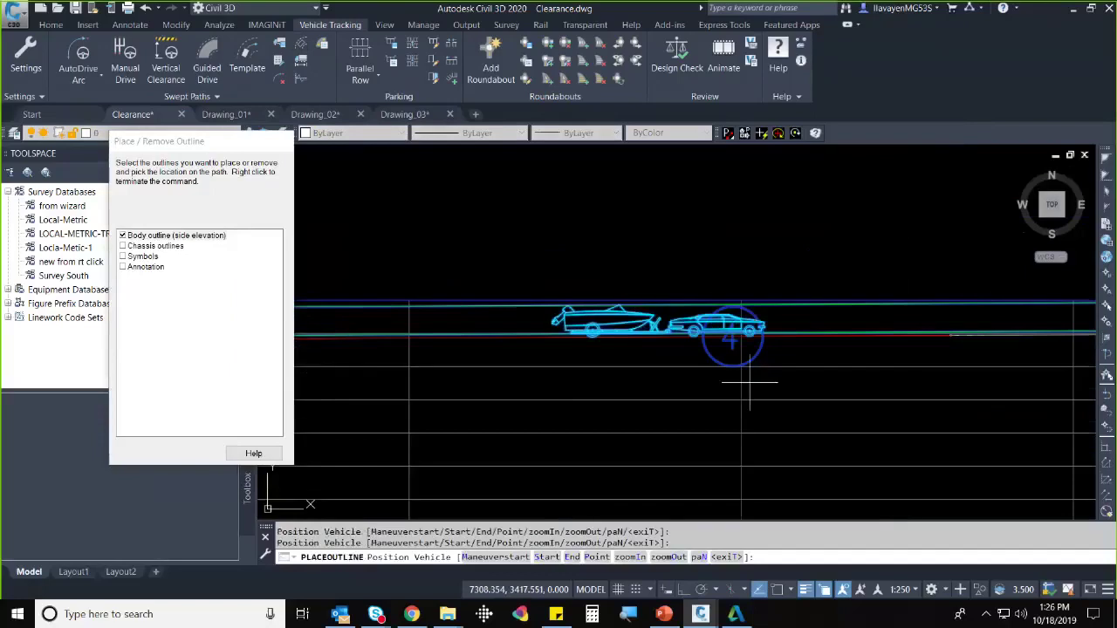
key("Escape")
- Examine the profile path through to its end beyond station 0+800, and the vehicle at the bend of the lower drawn line
scroll(764, 391, "down", 1)
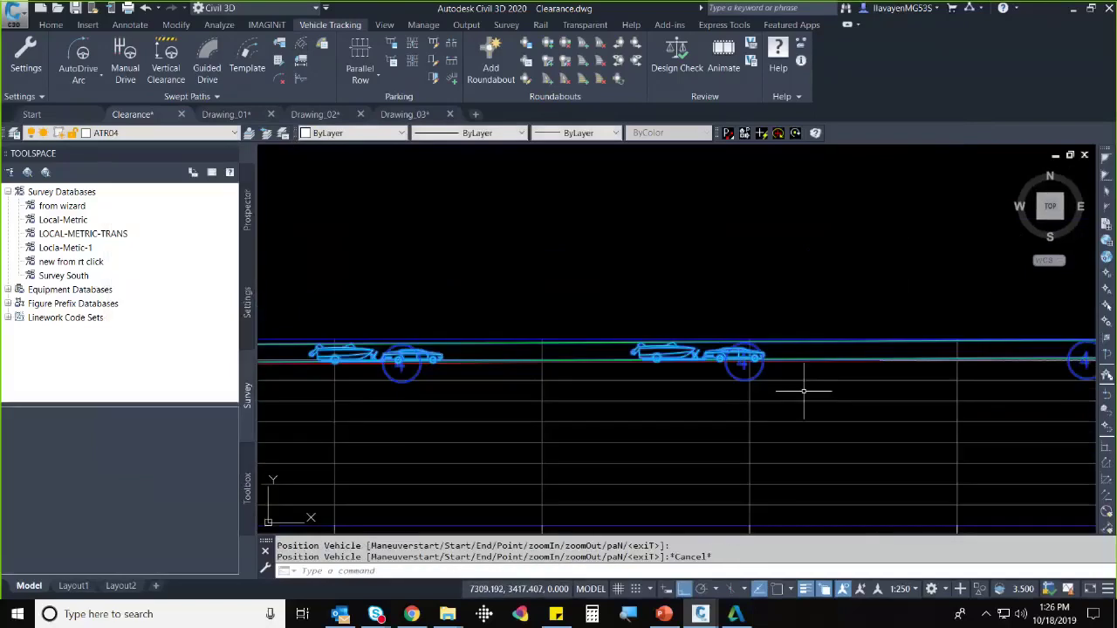
mouse_move(798, 392)
middle_mouse_down()
mouse_move(644, 372)
mouse_move(578, 379)
mouse_move(761, 401)
middle_mouse_up()
scroll(761, 401, "down", 2)
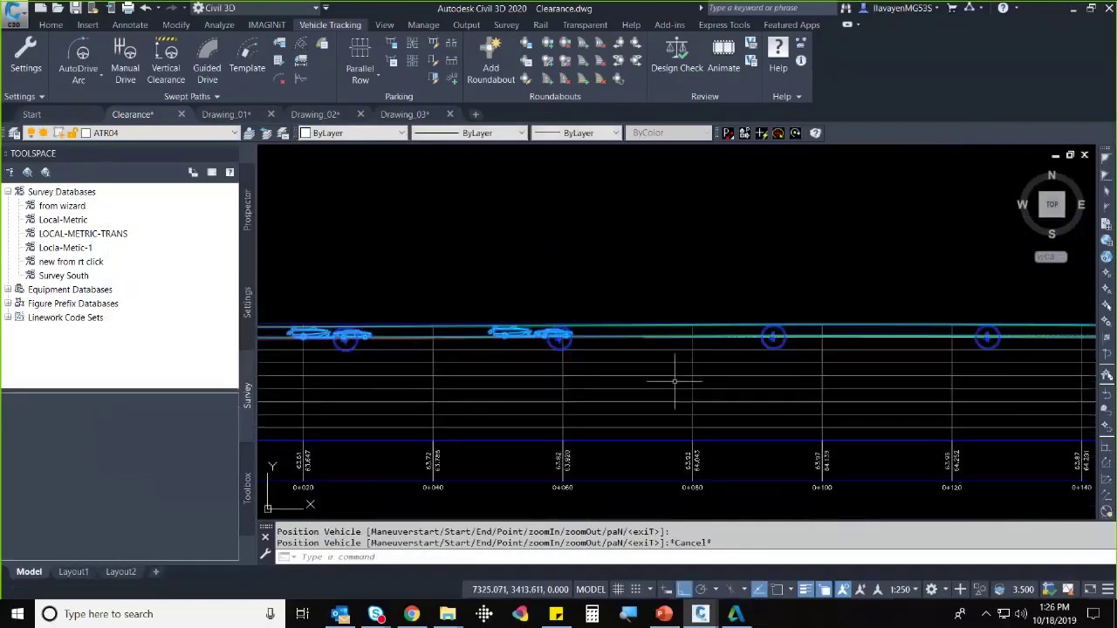
scroll(669, 374, "down", 2)
middle_click_drag(668, 375, 467, 364)
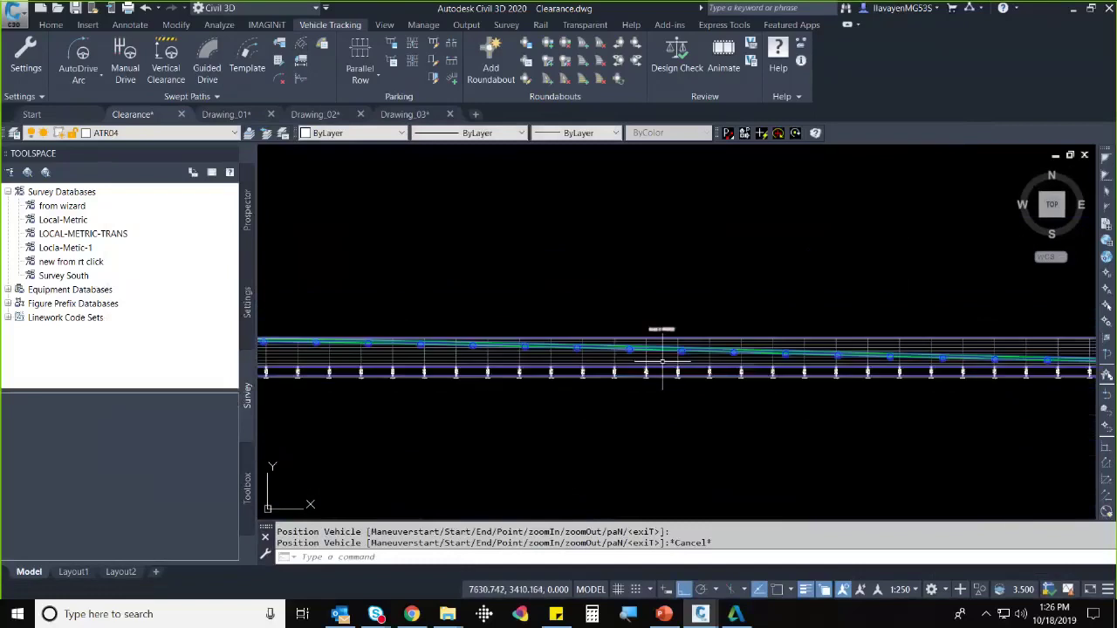
scroll(967, 358, "up", 5)
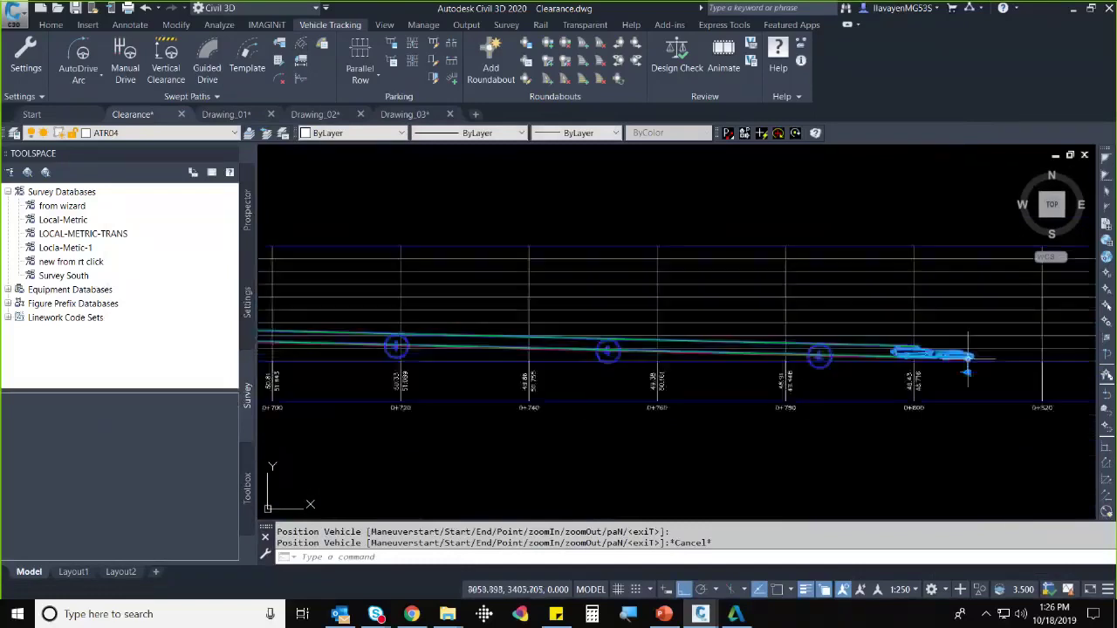
scroll(967, 357, "up", 4)
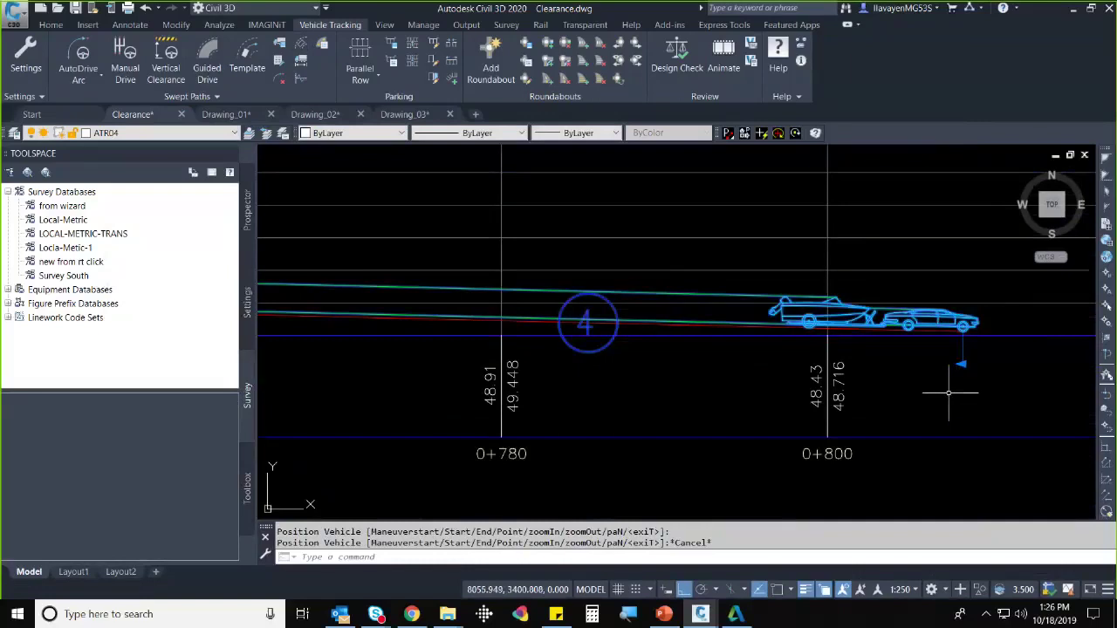
scroll(948, 392, "down", 4)
scroll(849, 311, "up", 3)
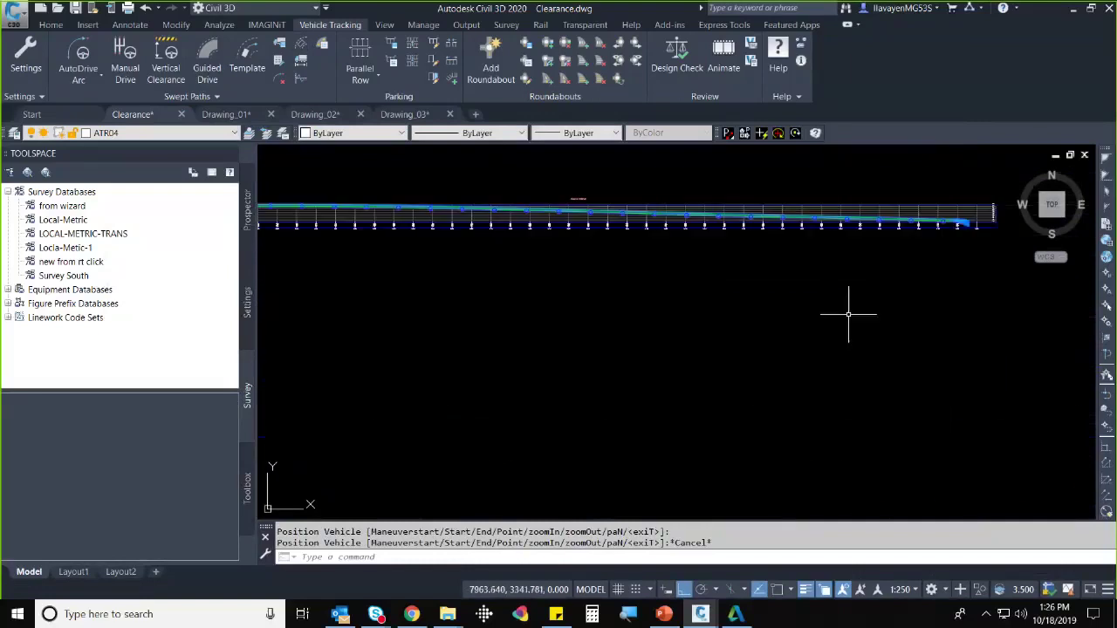
scroll(576, 395, "down", 3)
scroll(620, 419, "up", 5)
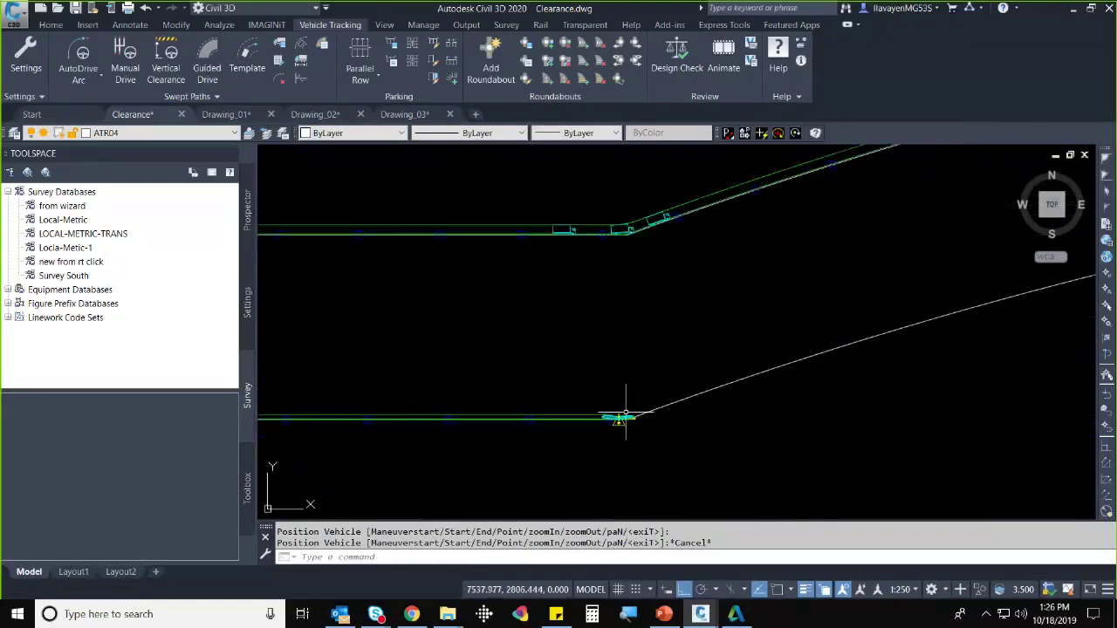
scroll(620, 425, "up", 3)
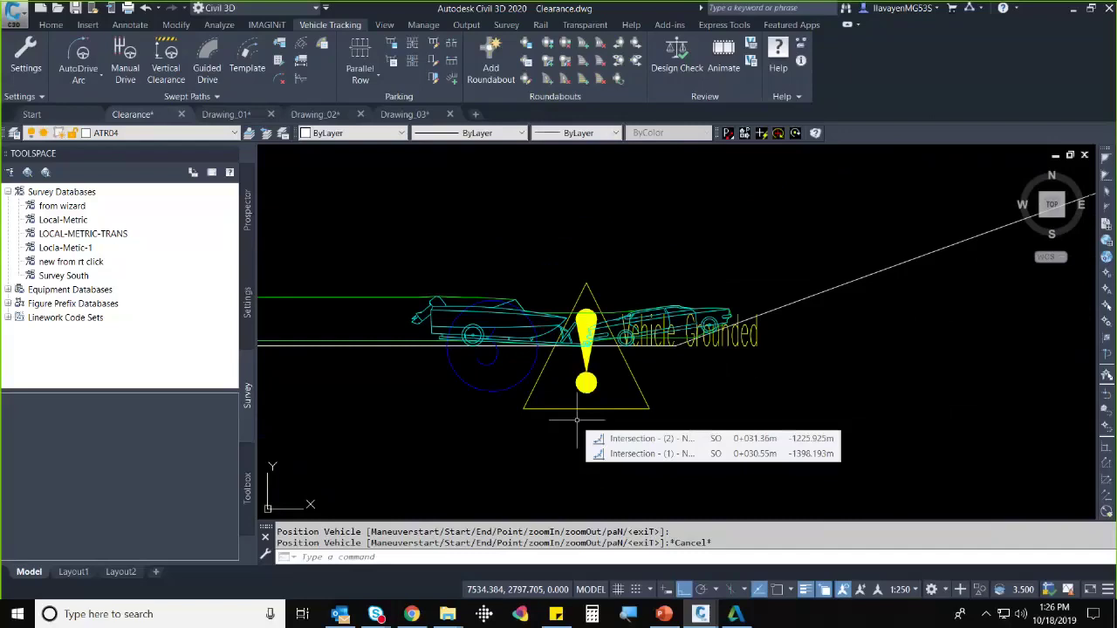
- Review the side view and dimensions of the P/B - Car and Boat Trailer in the vehicle library
left_click(79, 54)
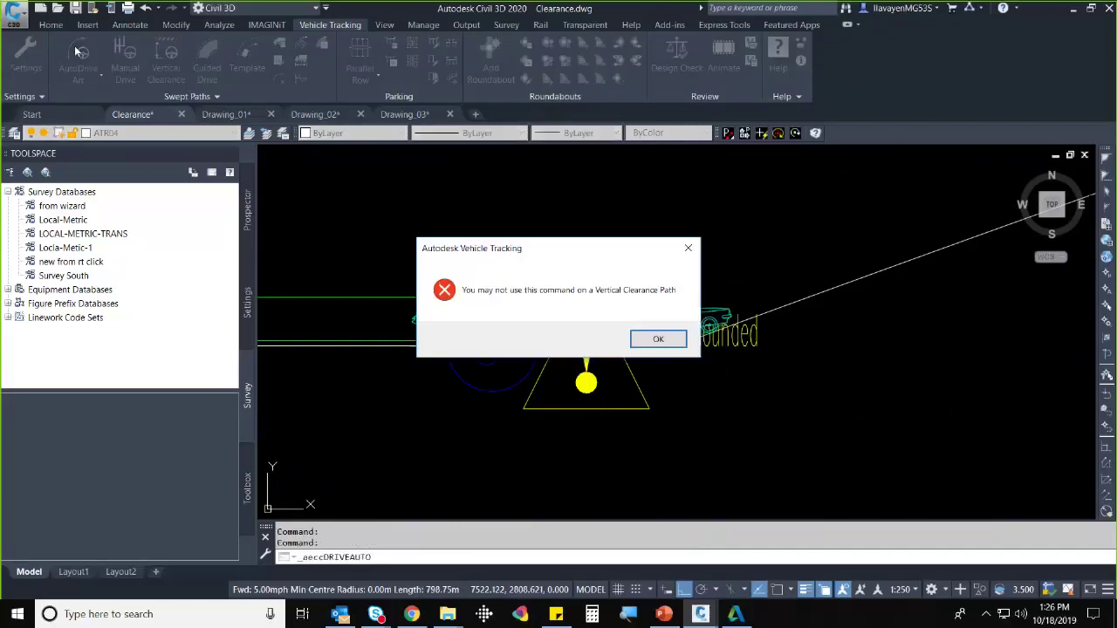
left_click(659, 339)
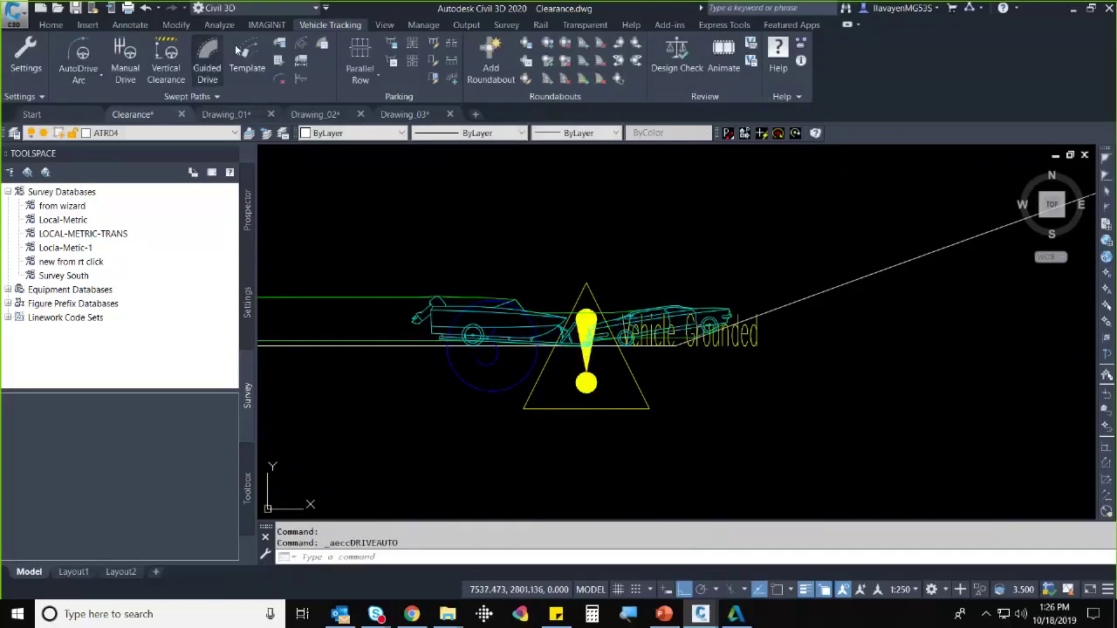
left_click(278, 46)
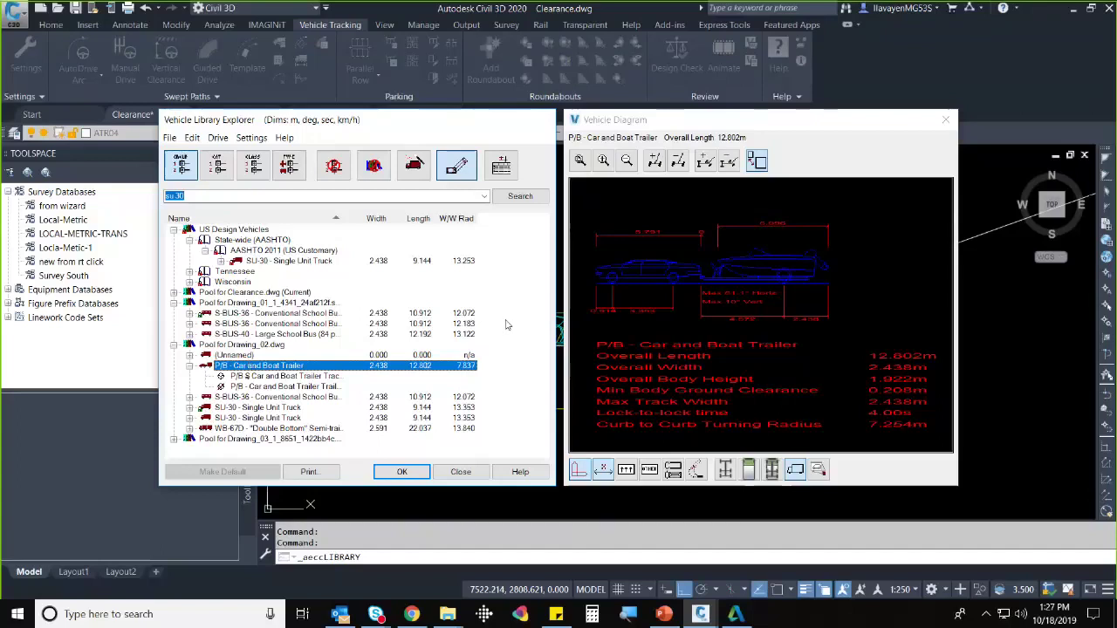
key("Return")
- Switch to Drawing_02 and go to the empty lot between the road and the building
scroll(593, 288, "down", 3)
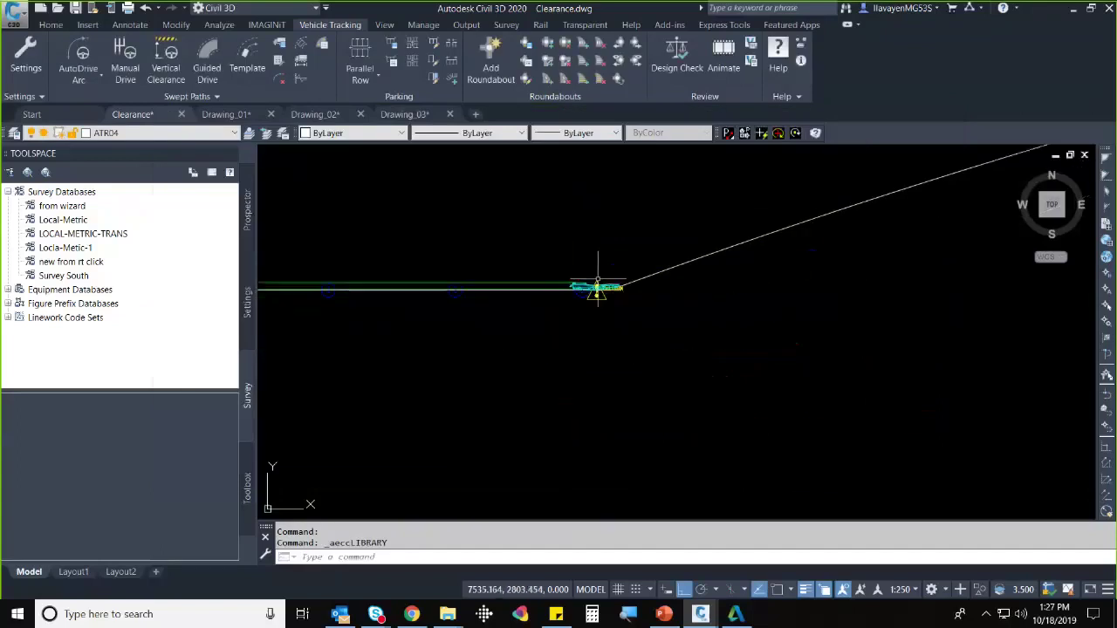
scroll(595, 283, "down", 6)
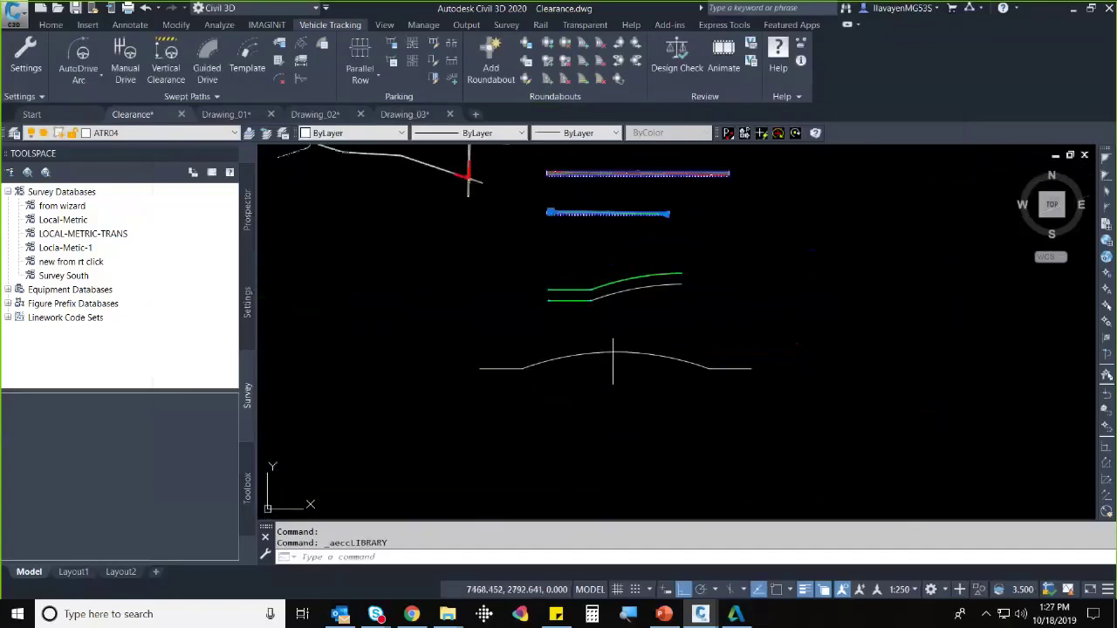
scroll(524, 279, "up", 3)
key("Escape")
scroll(545, 316, "up", 2)
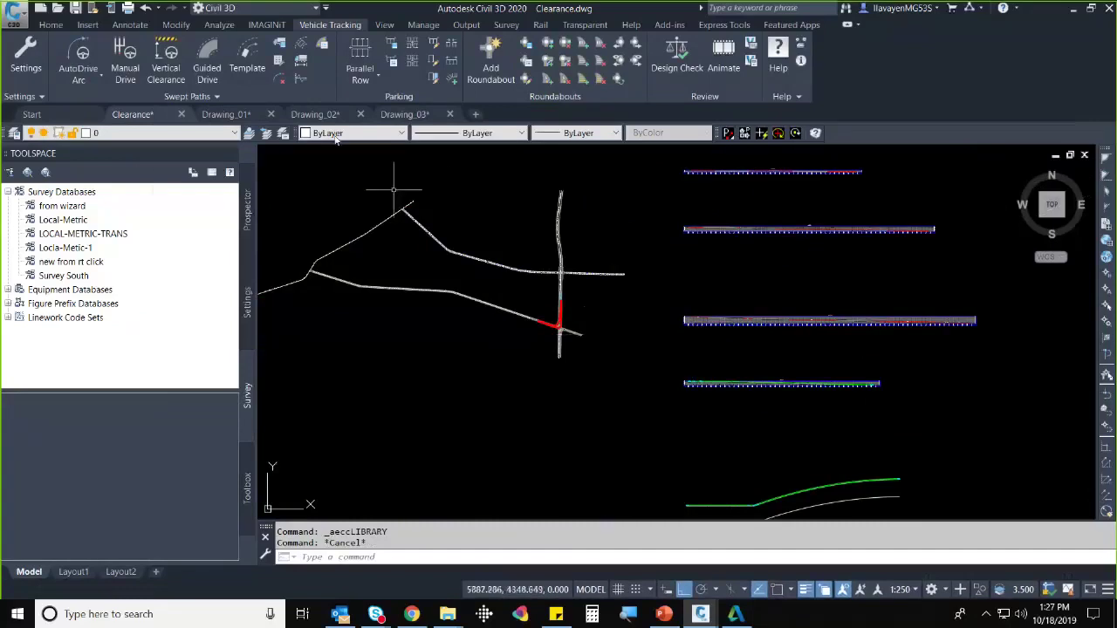
left_click(316, 115)
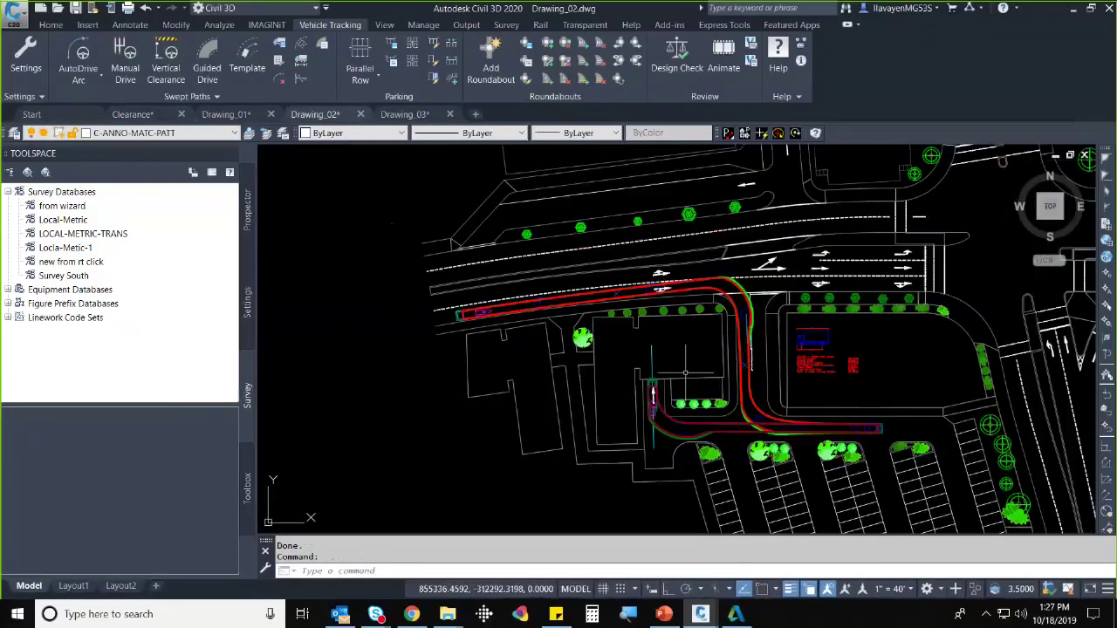
middle_click_drag(1091, 309, 640, 292)
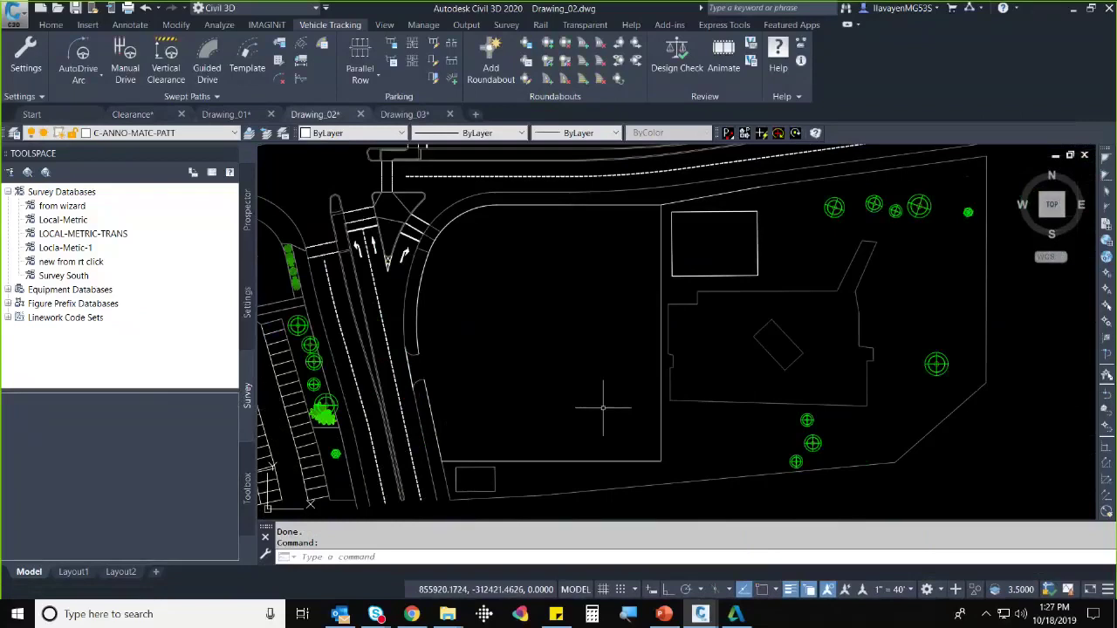
- Choose the ITE Guideline for Parking Facility Location and Design from the US Parking Standards in the Parking Standard Explorer
left_click(395, 42)
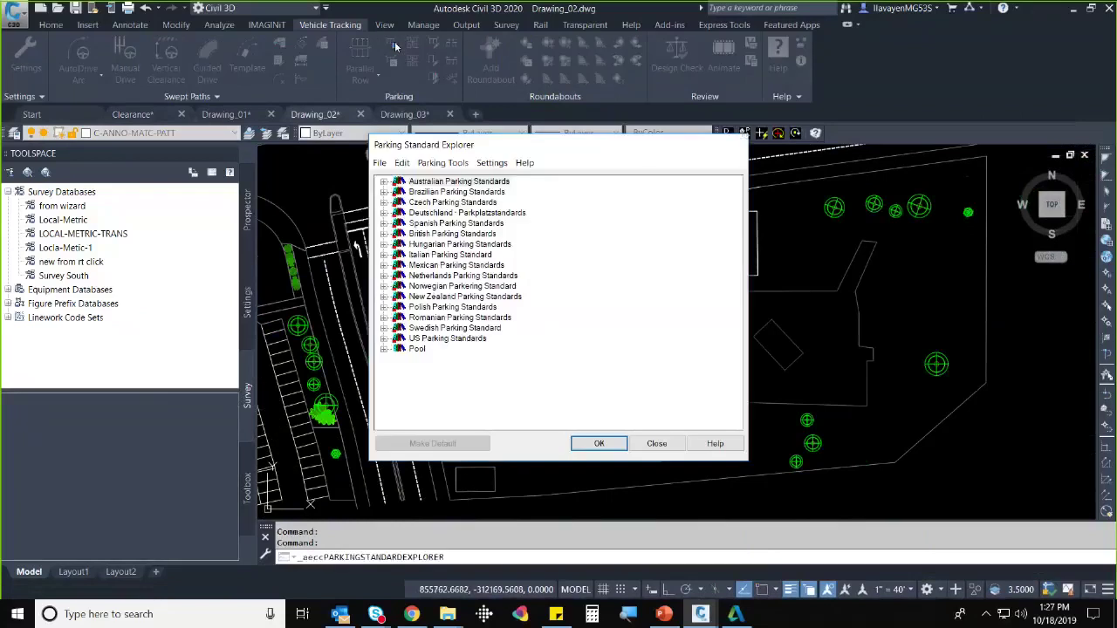
left_click(384, 338)
left_click(454, 349)
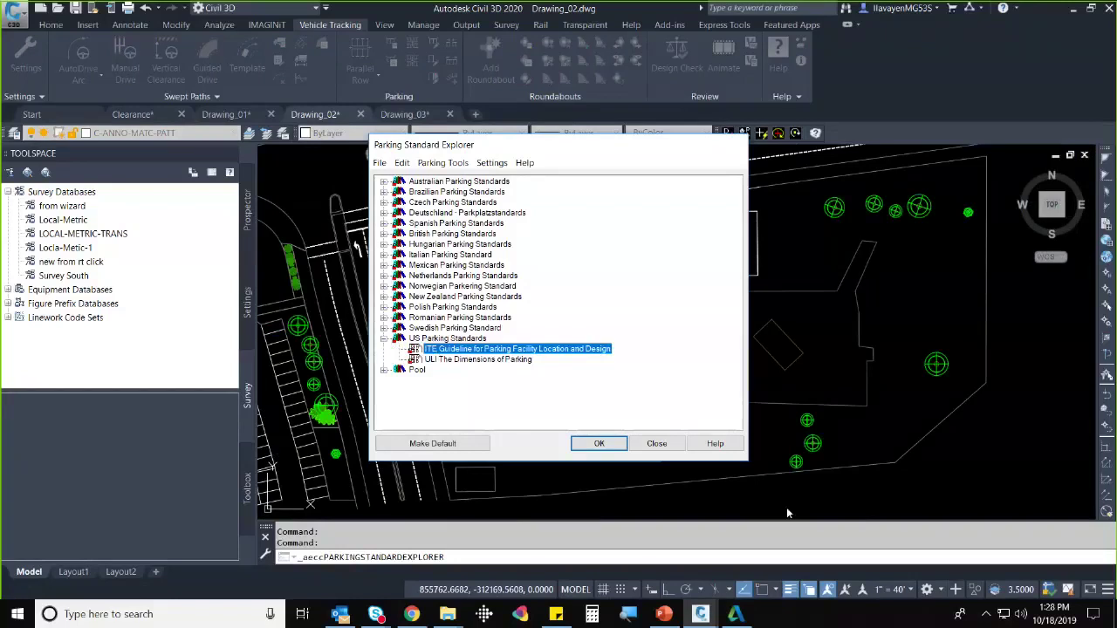
left_click(599, 443)
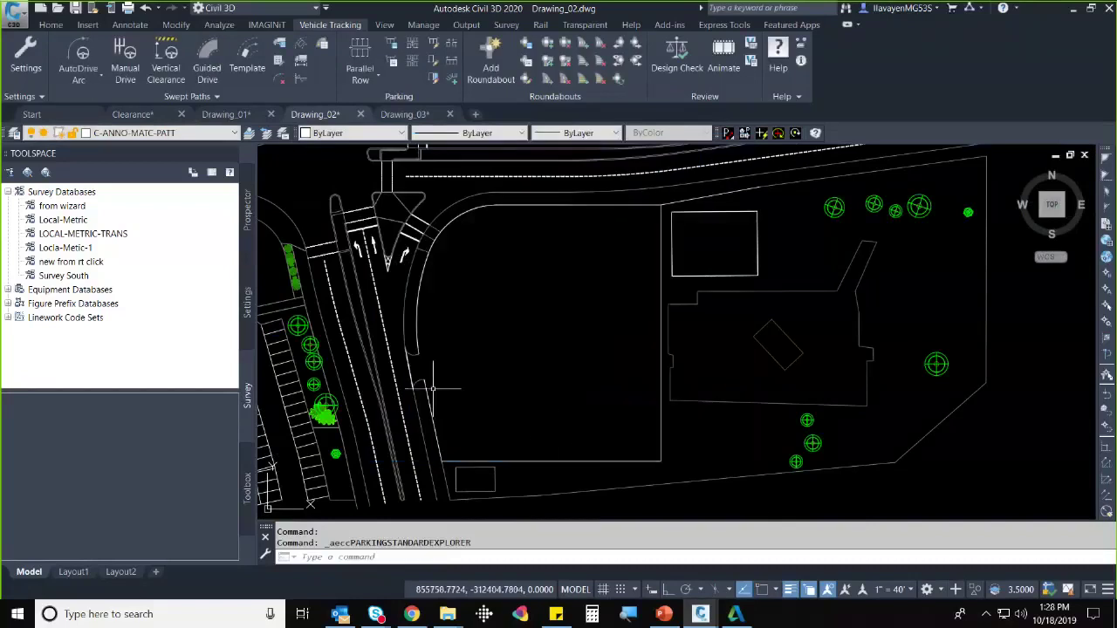
- Start a new parking row using the ITE Guideline for Parking Facility Location and Design, accepting the suggested standard name for Area 2
left_click(361, 79)
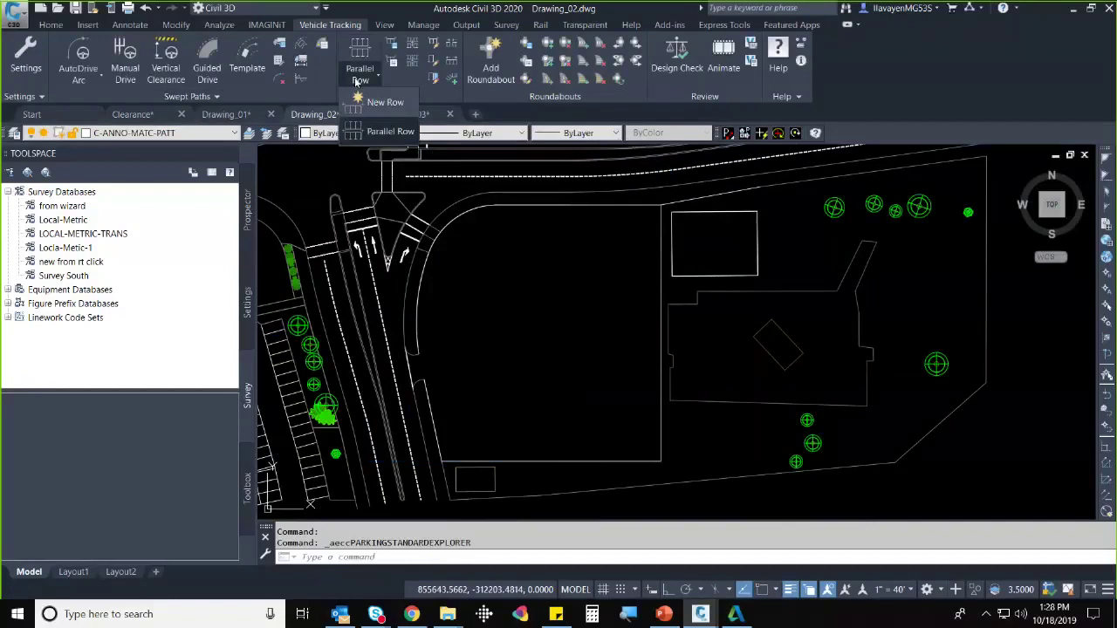
left_click(375, 103)
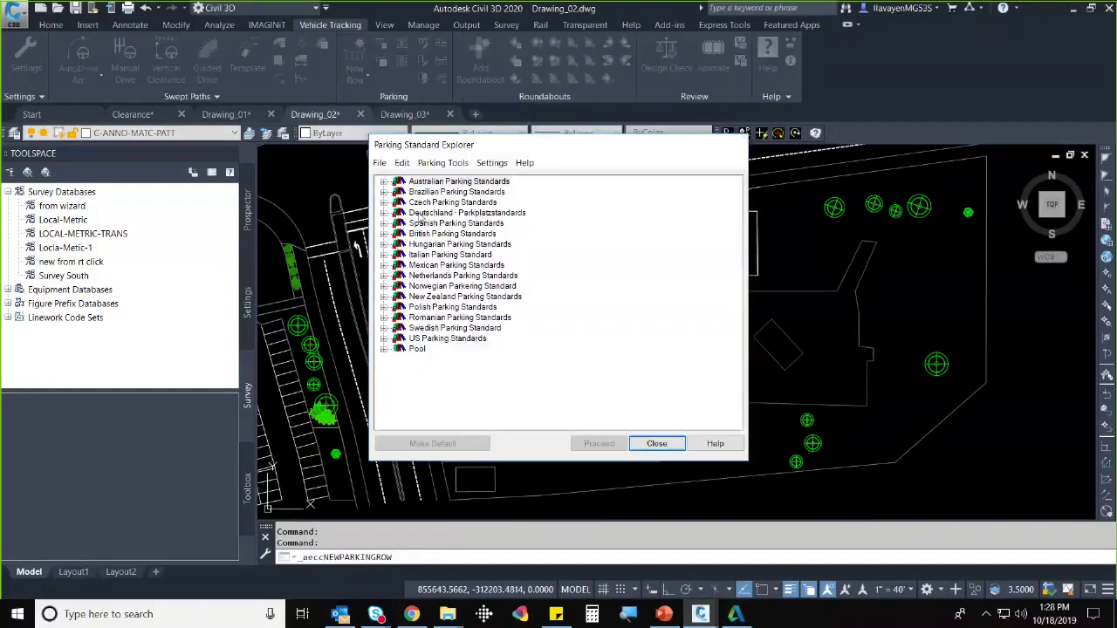
left_click(384, 338)
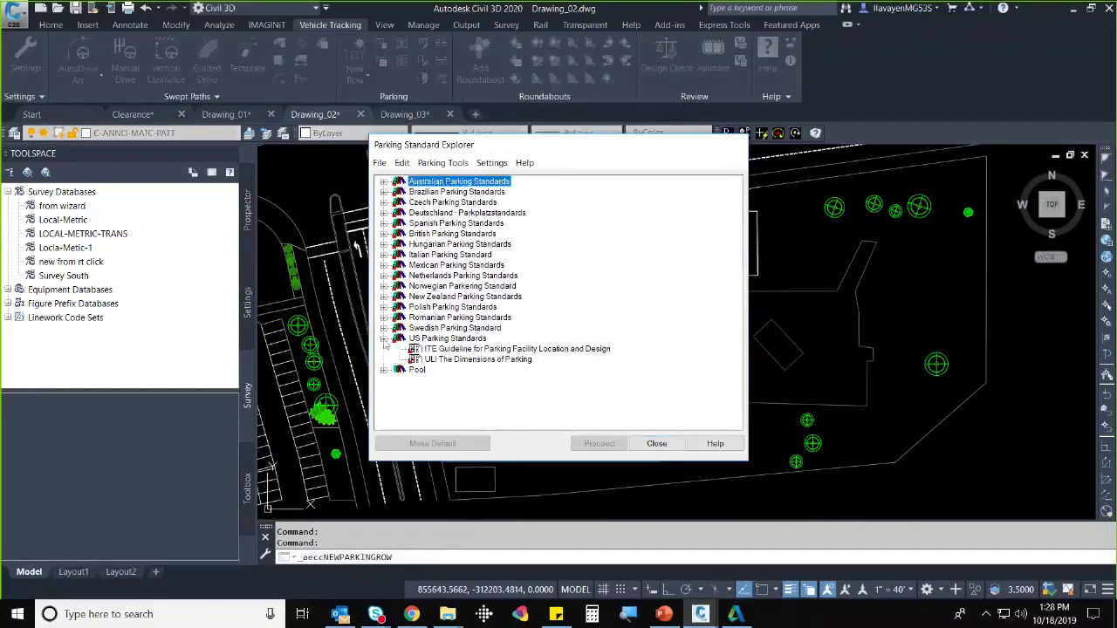
left_click(458, 349)
left_click(572, 442)
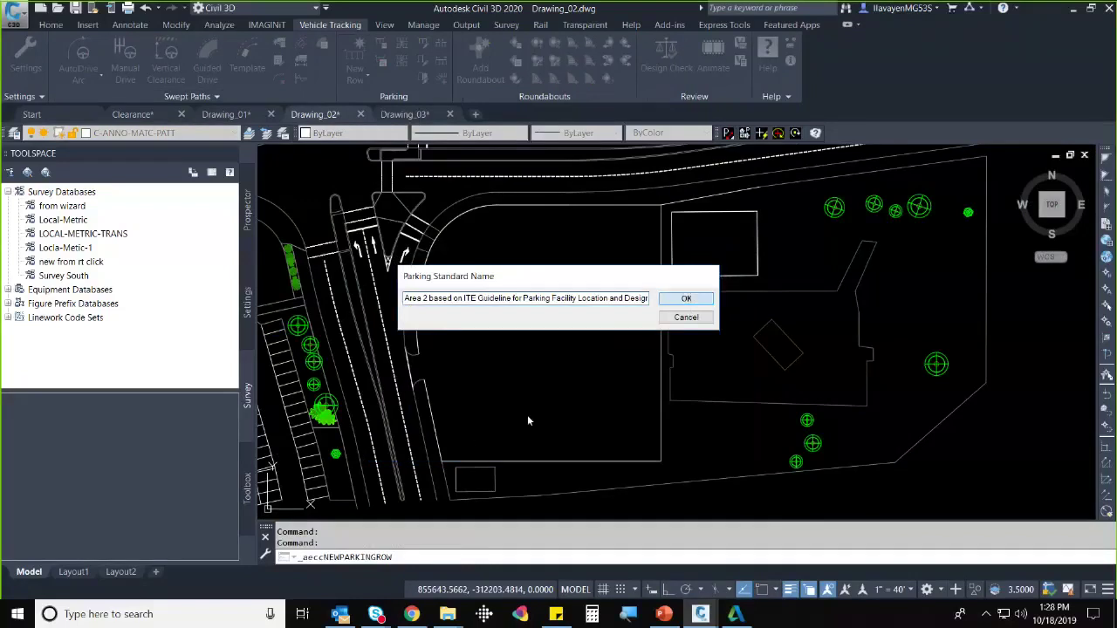
left_click(686, 298)
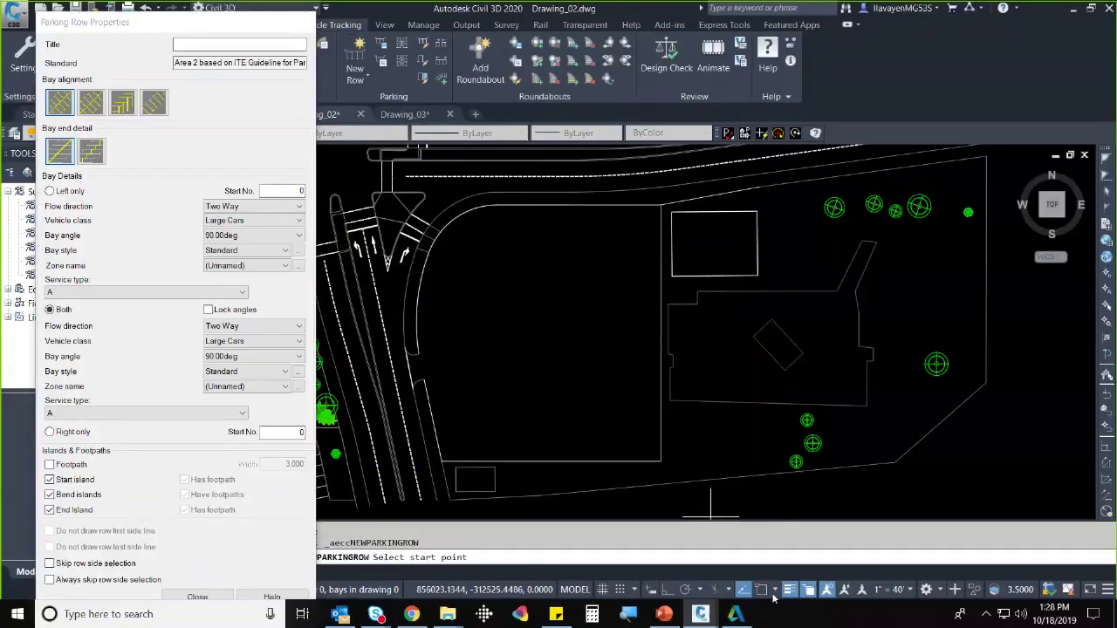
- With object snap on, draw the parking row along the lot's lower, east, upper and slanted west sides, keeping bays on the inner side
right_click(709, 504, "shift")
left_click(705, 568)
left_click(760, 590)
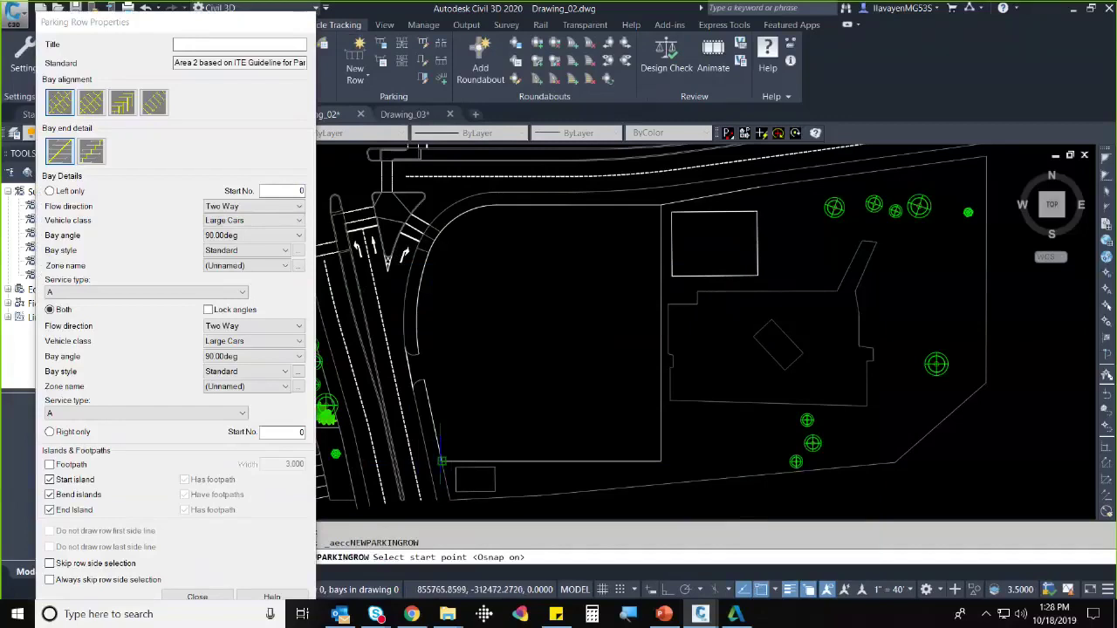
left_click(442, 461)
left_click(670, 463)
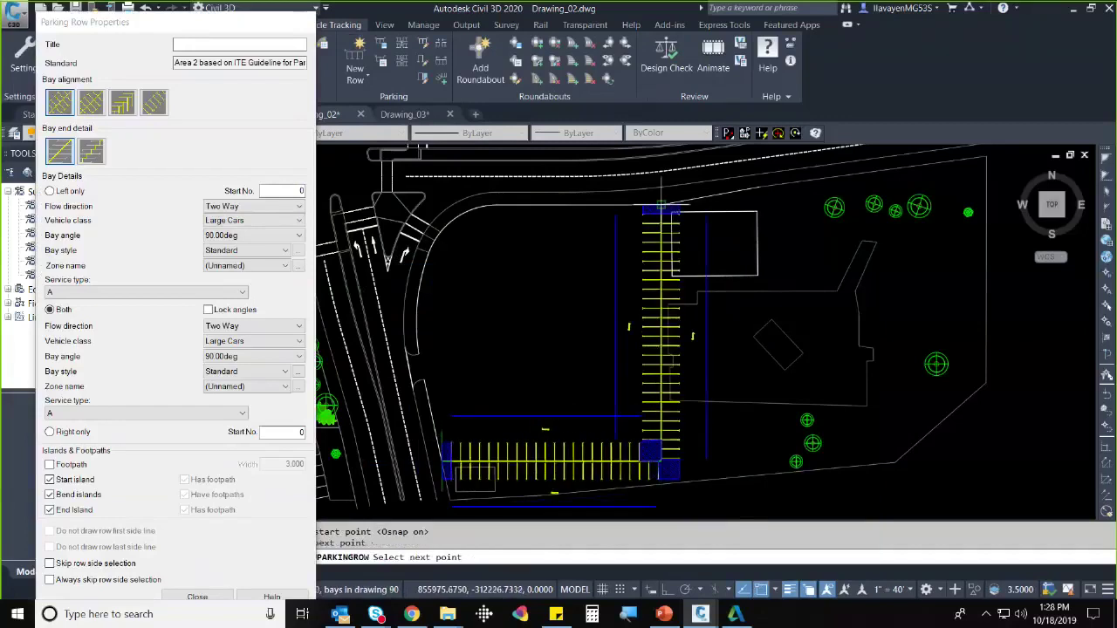
left_click(670, 207)
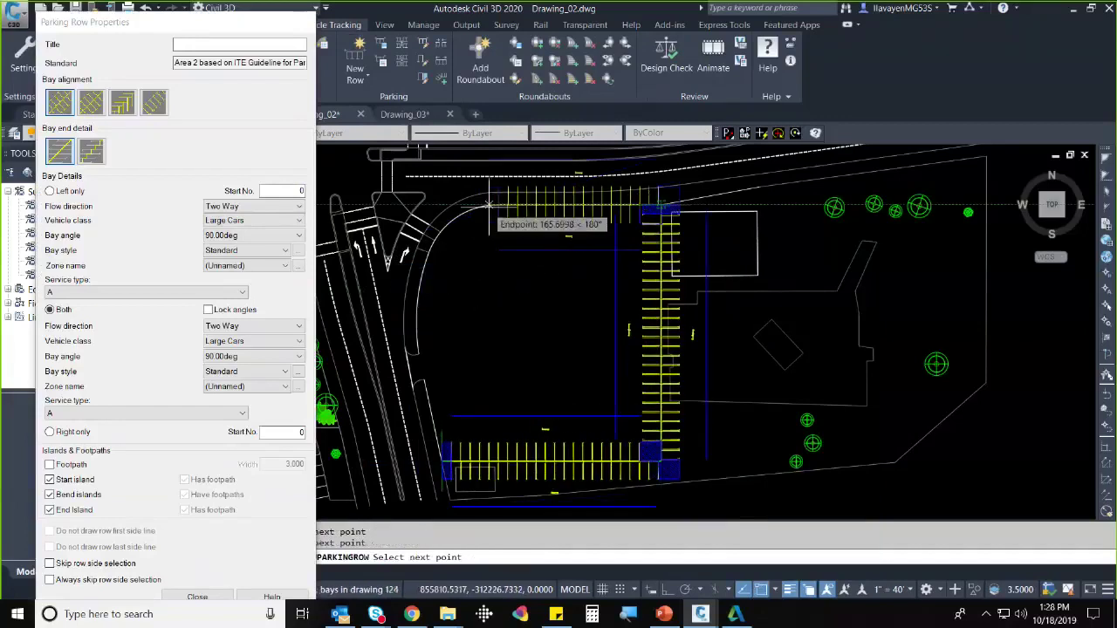
left_click(490, 222)
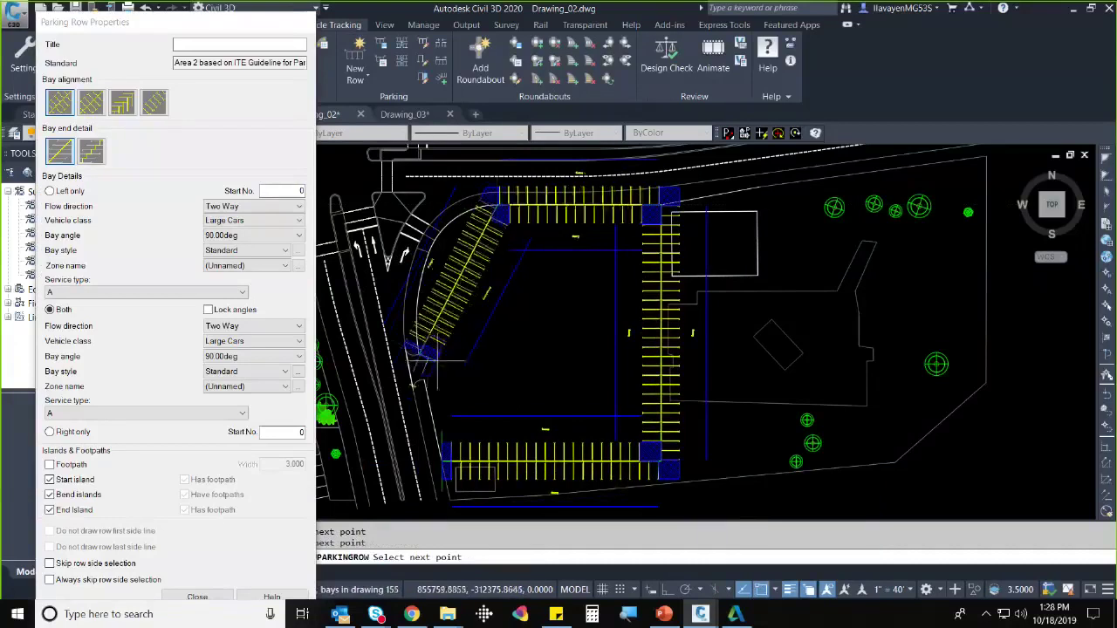
left_click(443, 367)
key("Return")
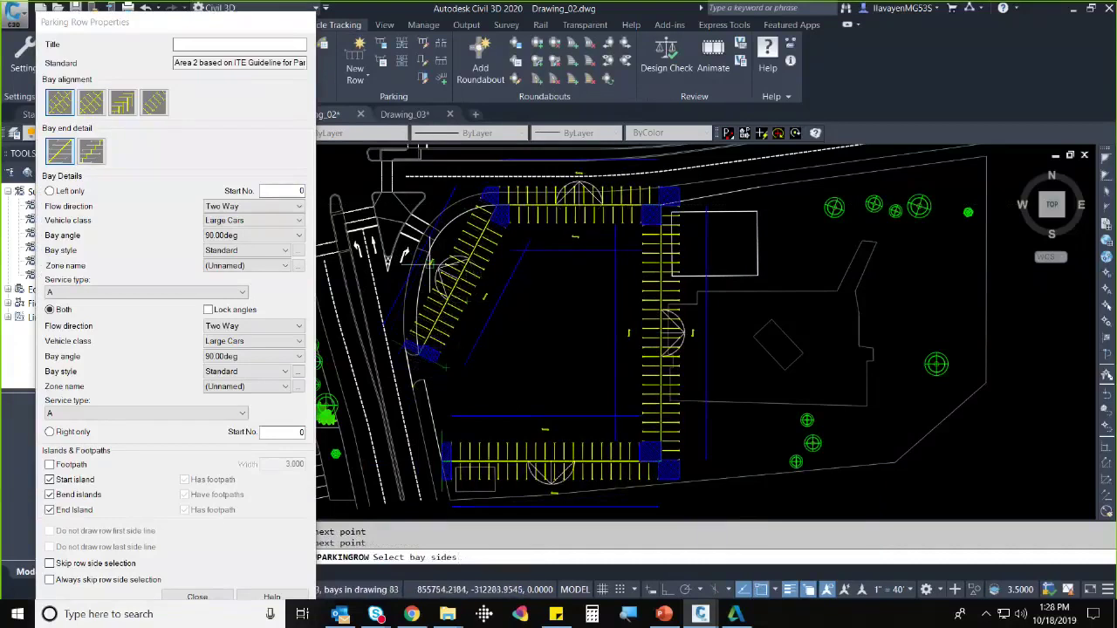
left_click(539, 336)
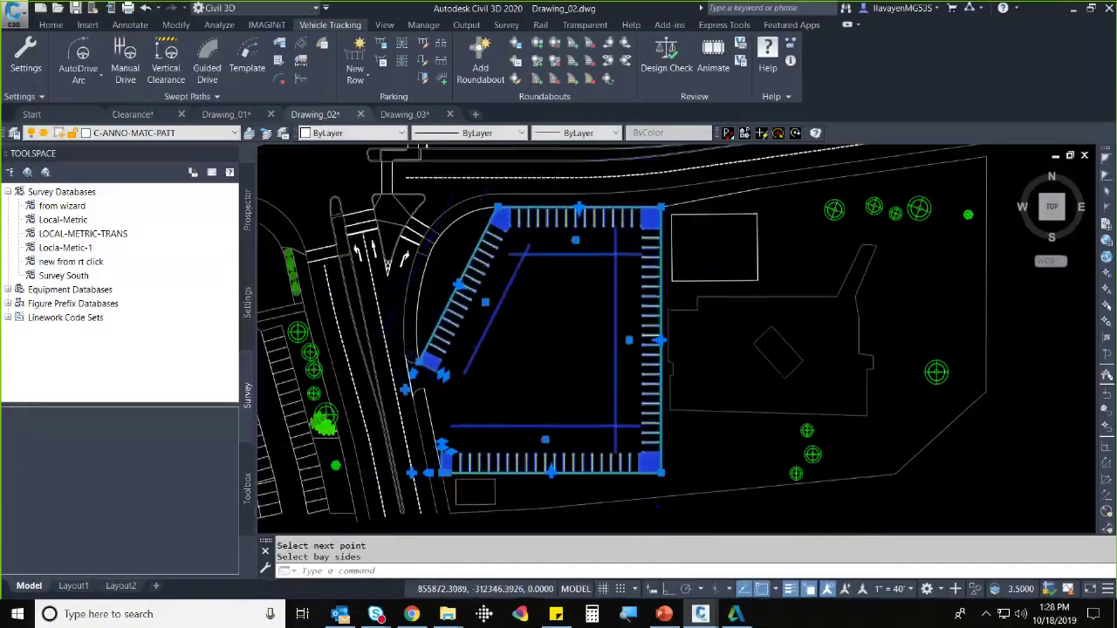
- Extend the start of the parking row up the lower west boundary to the kerb corner at the lot entrance
scroll(555, 378, "down", 1)
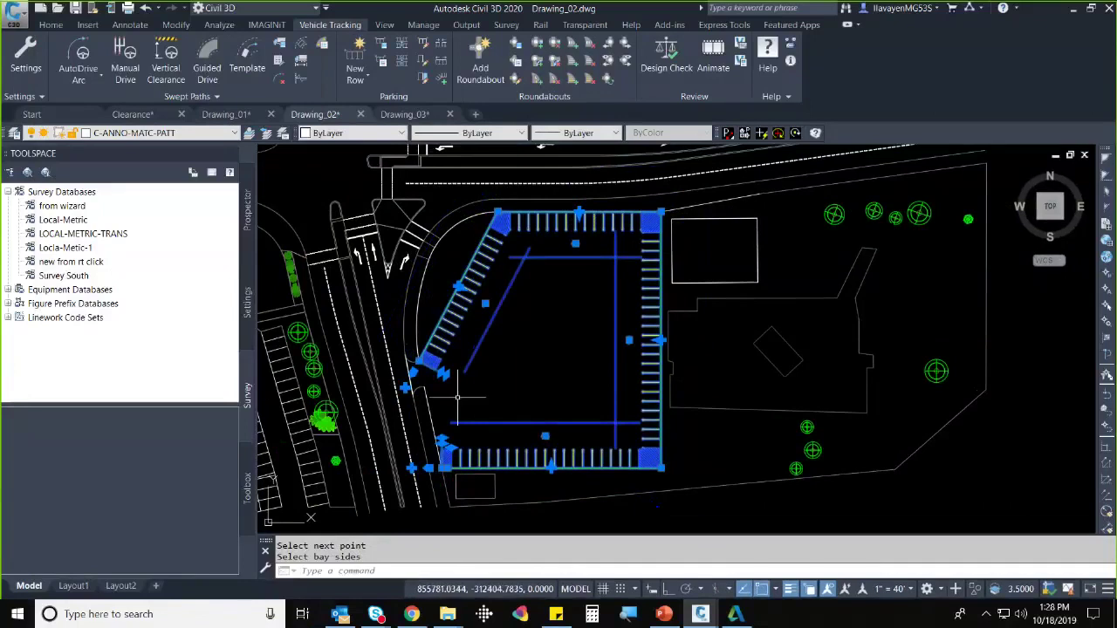
scroll(403, 459, "up", 4)
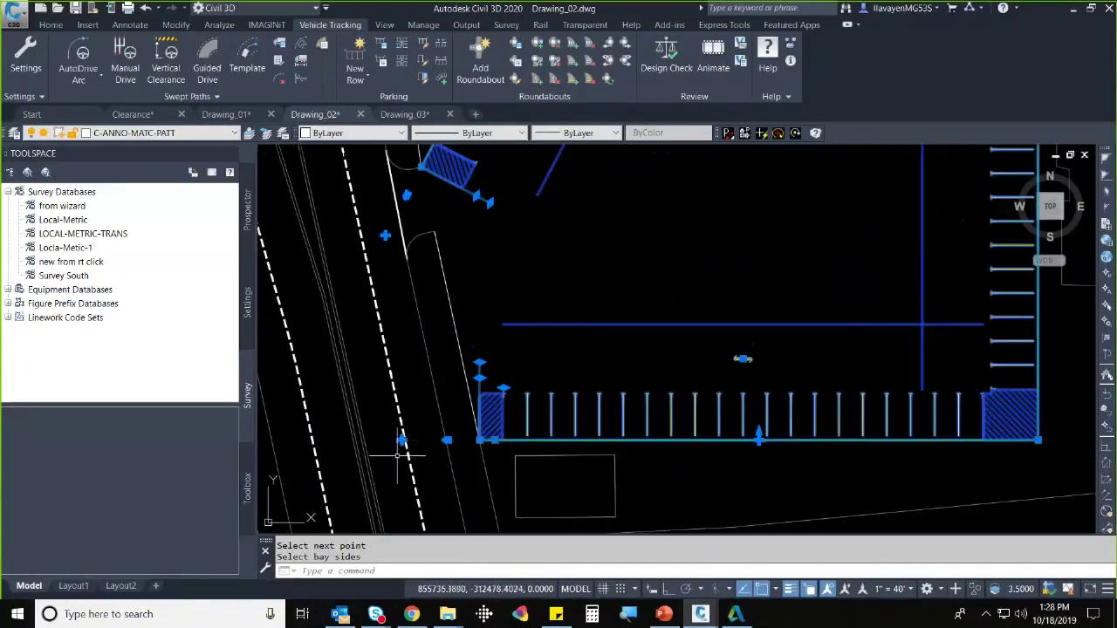
left_click(402, 441)
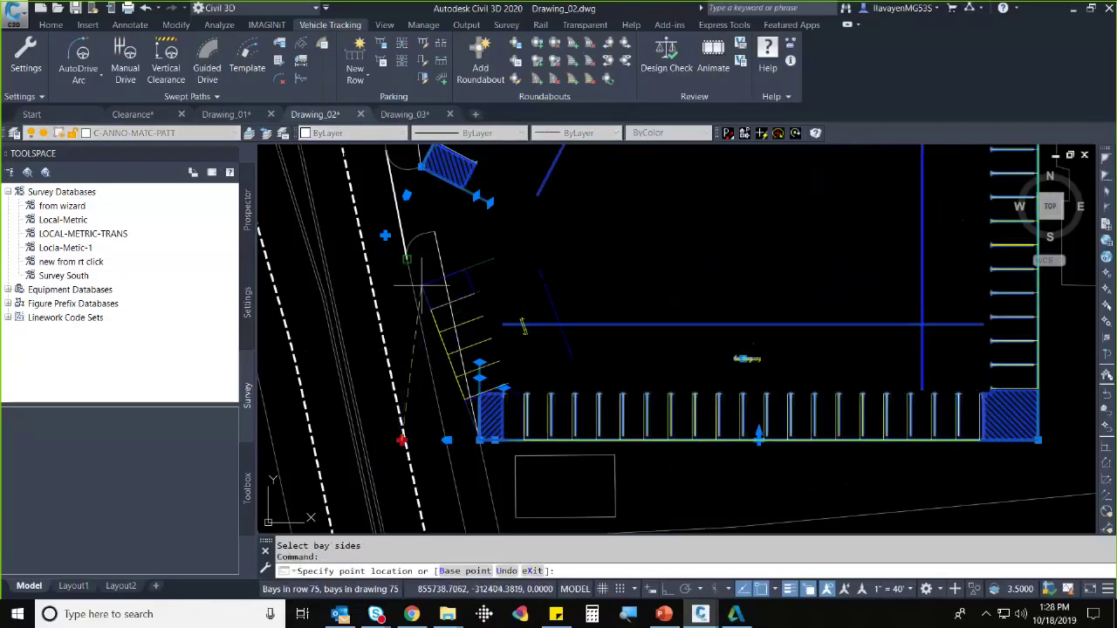
left_click(436, 237)
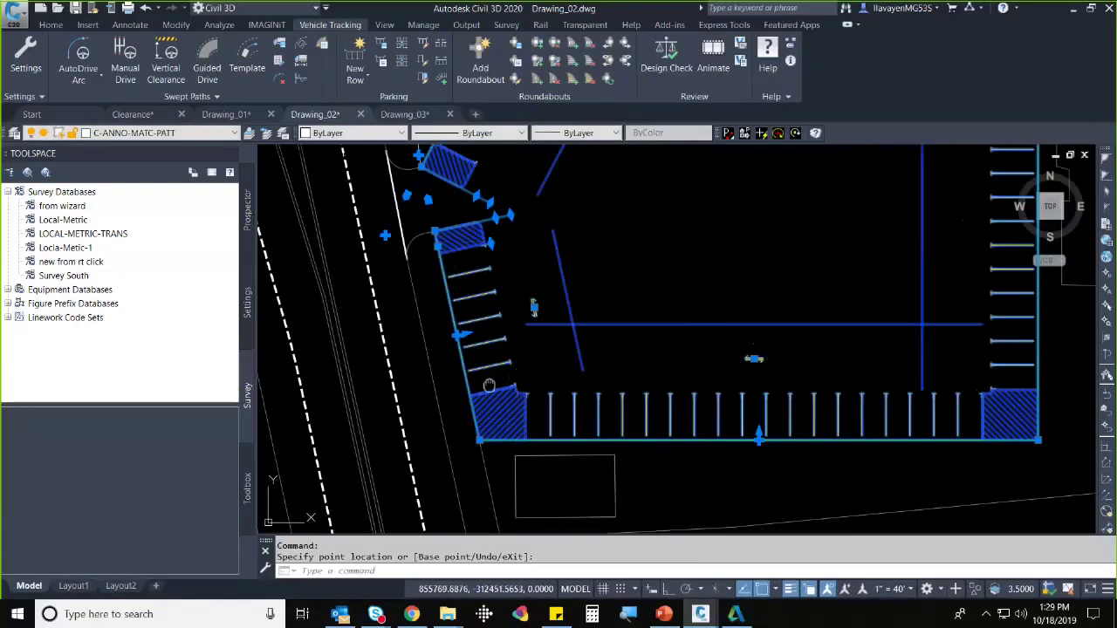
middle_click_drag(519, 419, 500, 478)
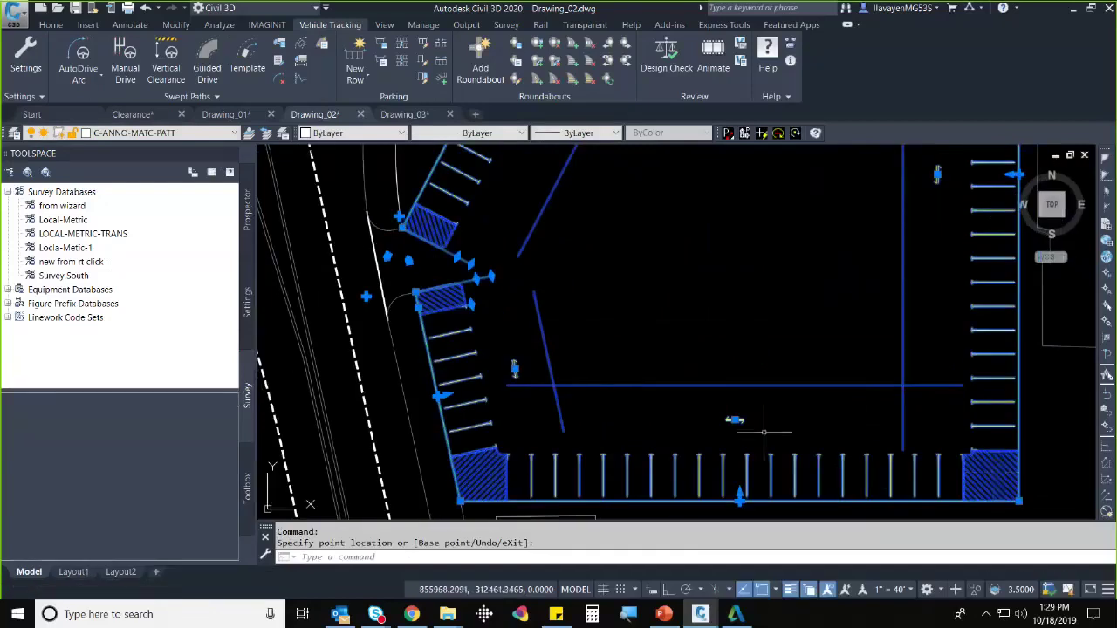
- Check where the west kerb arc ends, then add a vertex to the row's slanted west side and place it at that kerb point
middle_click_drag(615, 279, 633, 404)
scroll(628, 404, "down", 2)
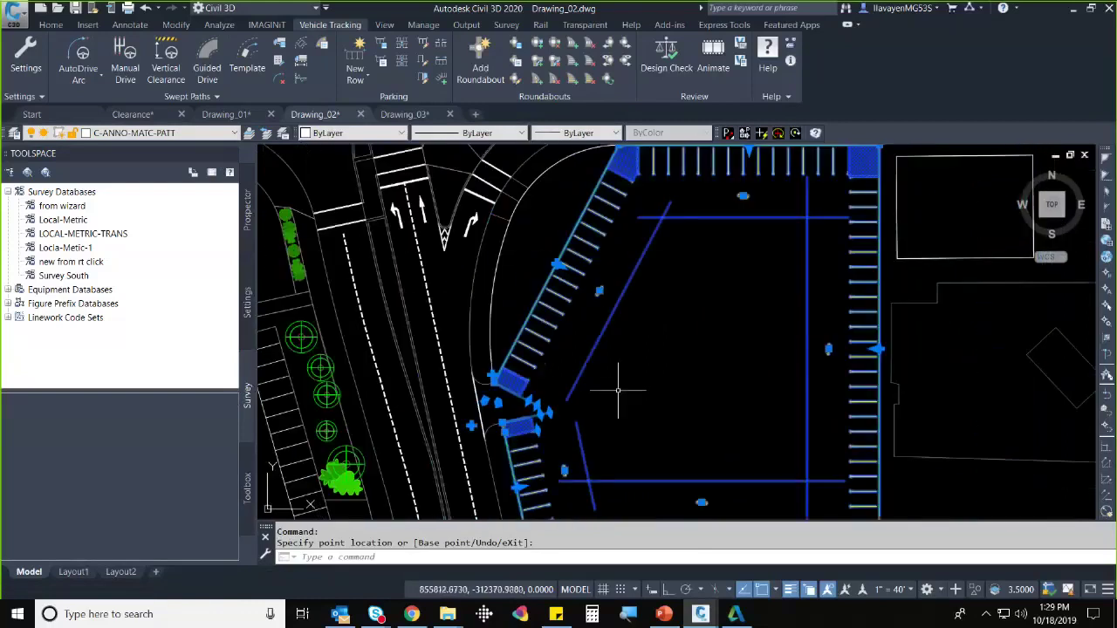
left_click(504, 251)
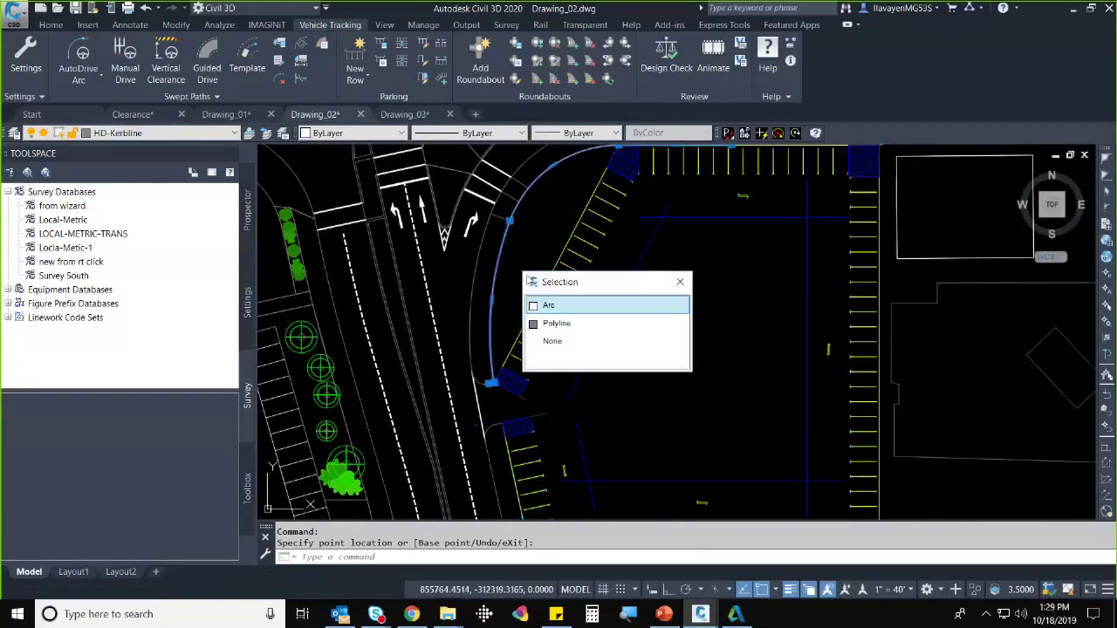
left_click(554, 302)
middle_click_drag(577, 151, 551, 190)
key("Escape")
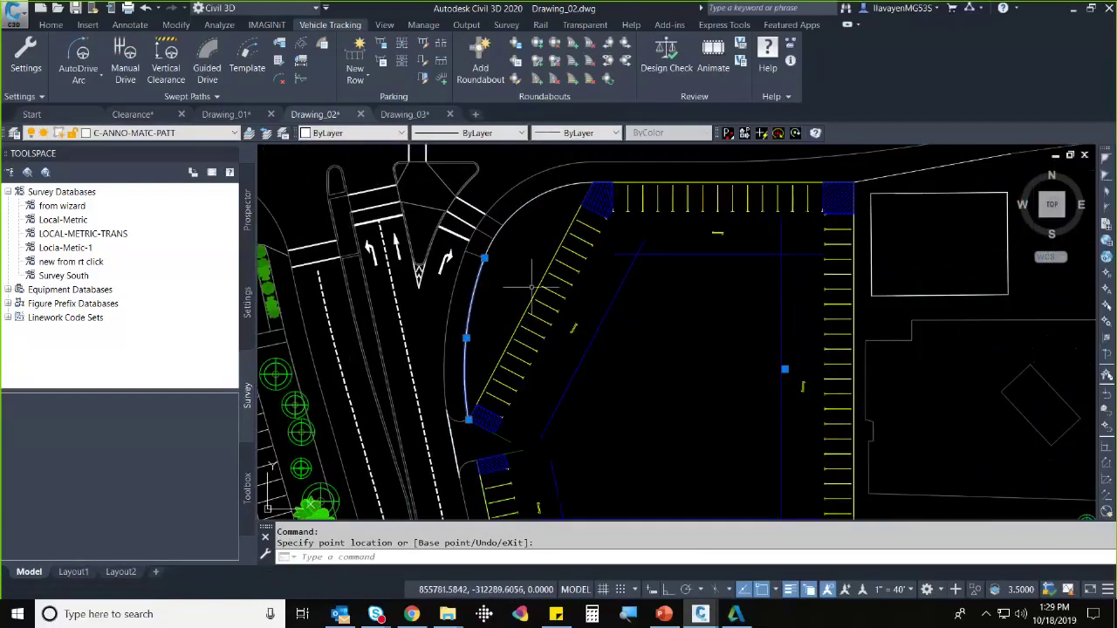
left_click(530, 301)
left_click(530, 301)
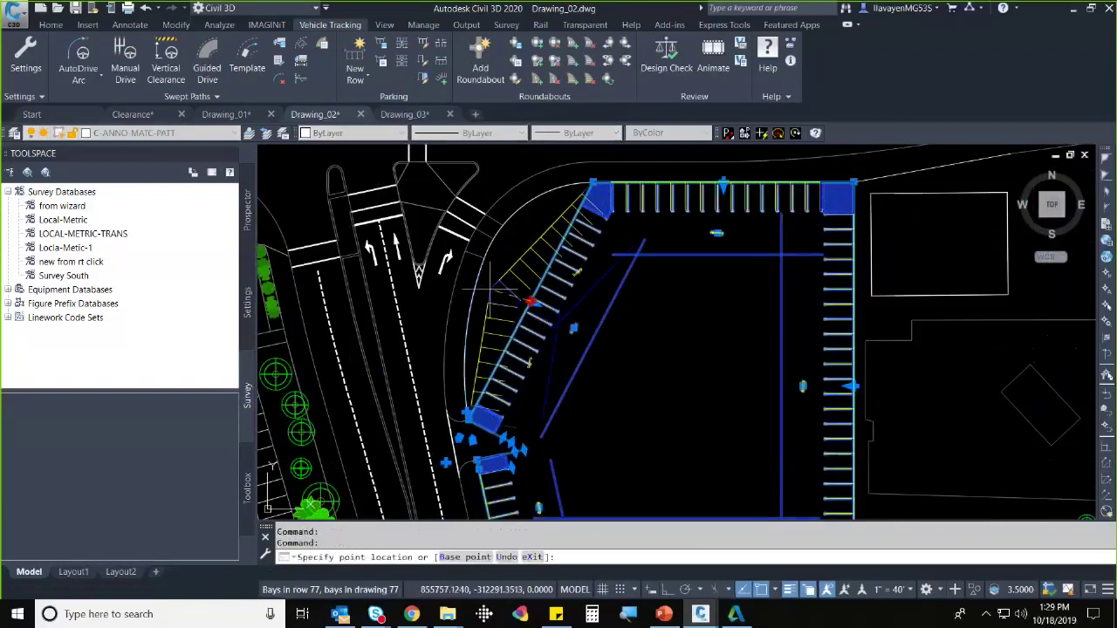
left_click(611, 319)
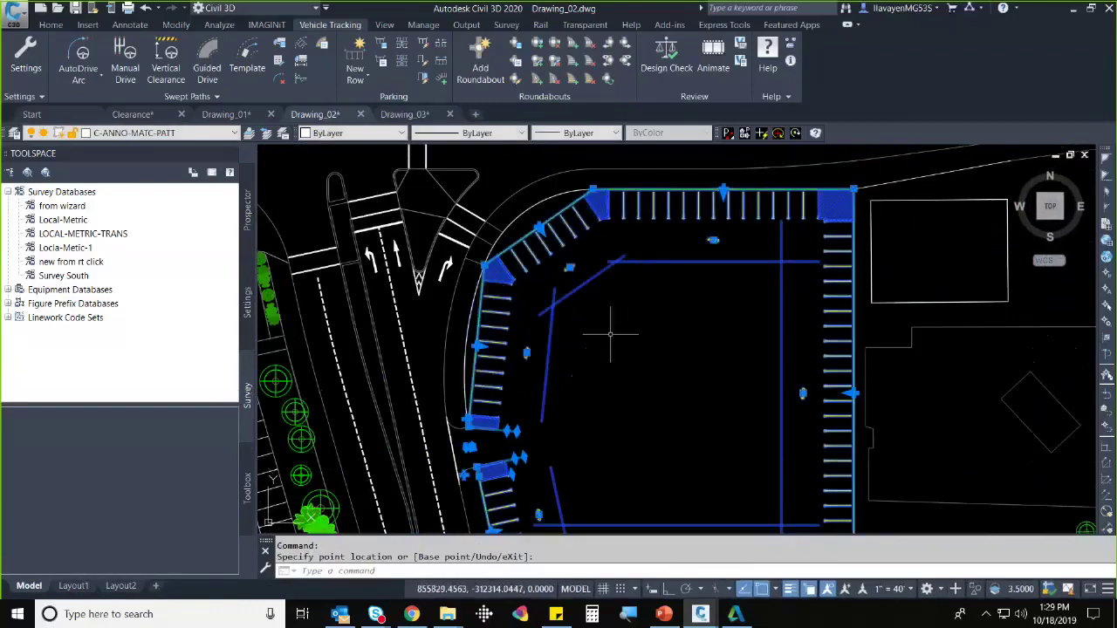
- Bend the row's northwest and west segments into arcs that follow the kerb curve
middle_click_drag(620, 336, 607, 324)
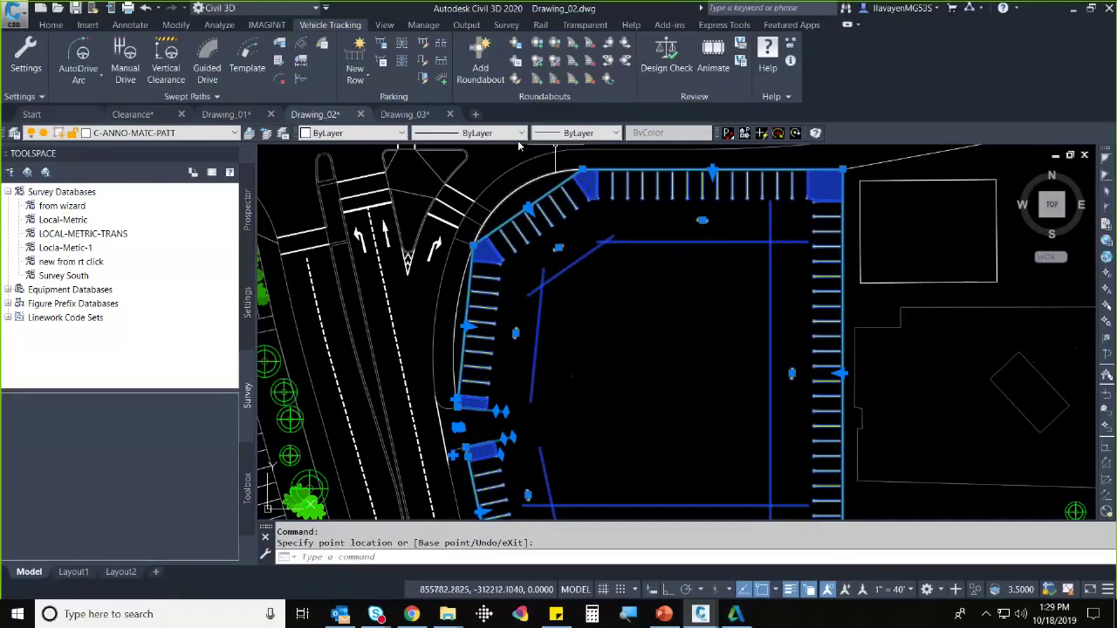
scroll(521, 181, "up", 5)
scroll(521, 181, "up", 2)
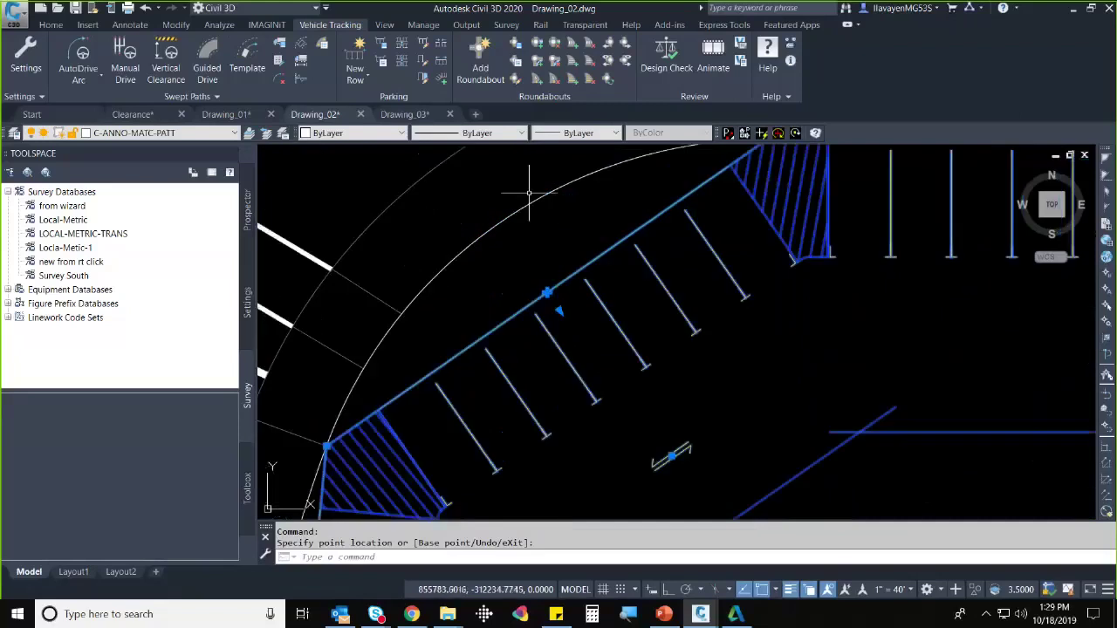
left_click(559, 309)
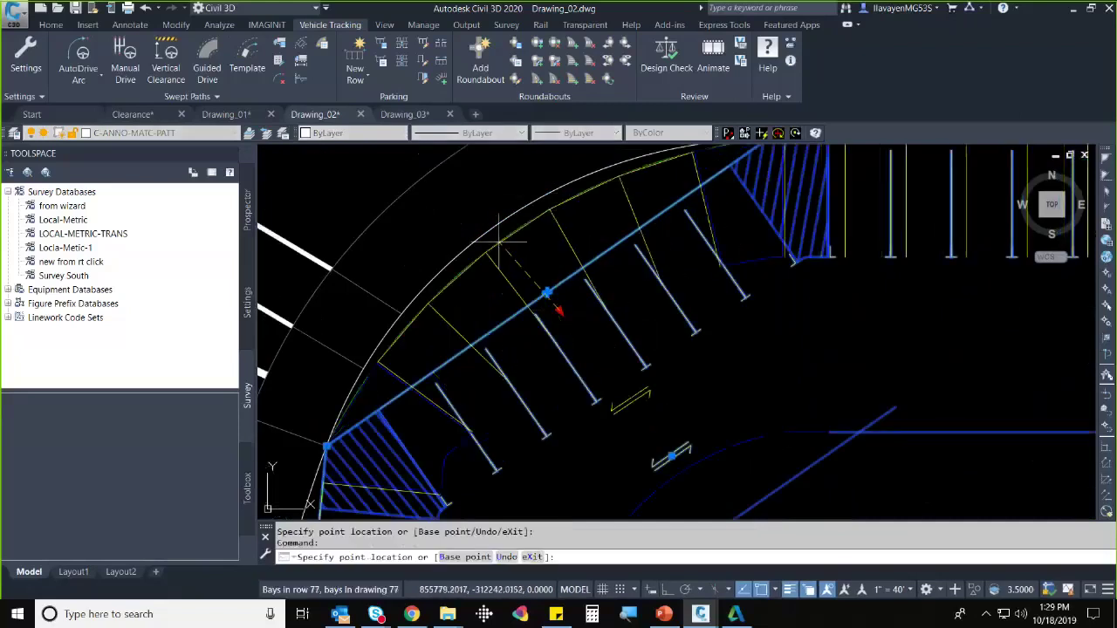
scroll(494, 234, "down", 3)
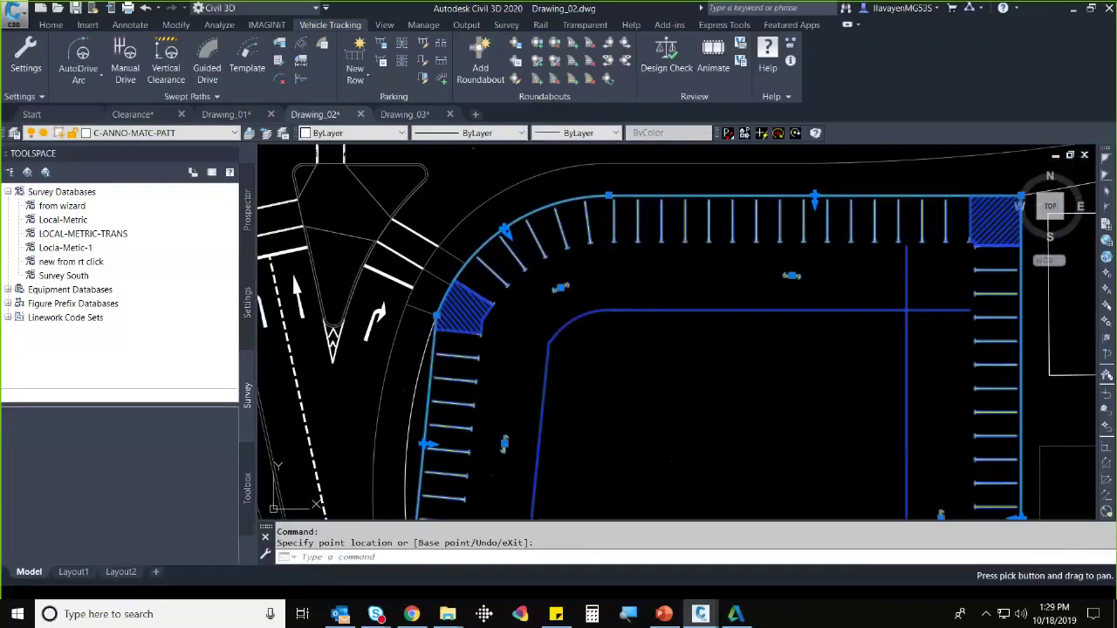
middle_click_drag(497, 359, 543, 285)
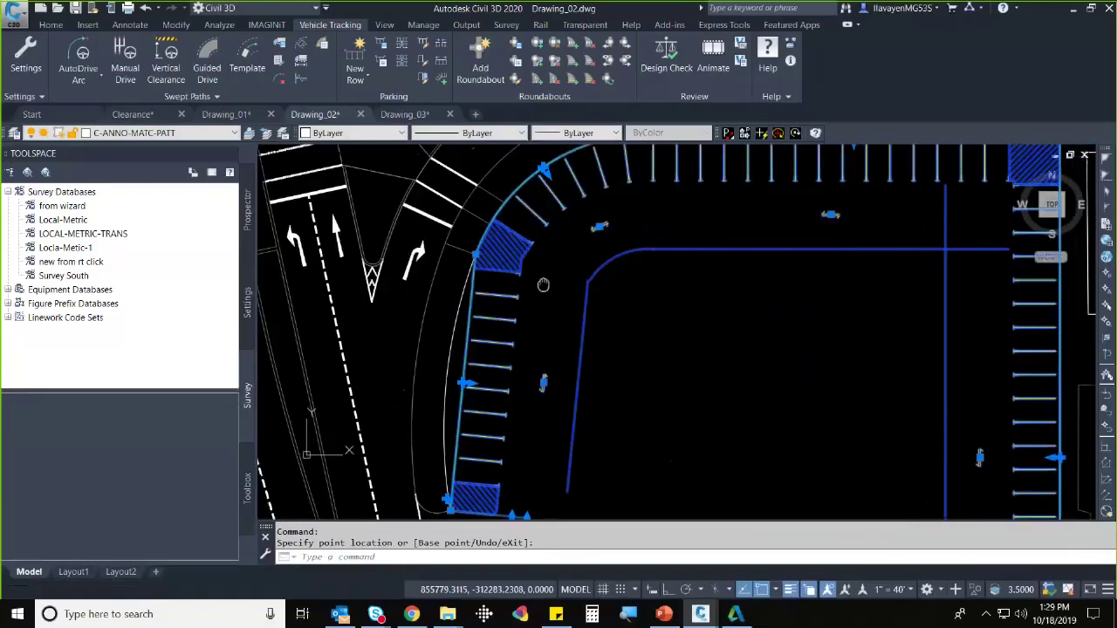
left_click(460, 382)
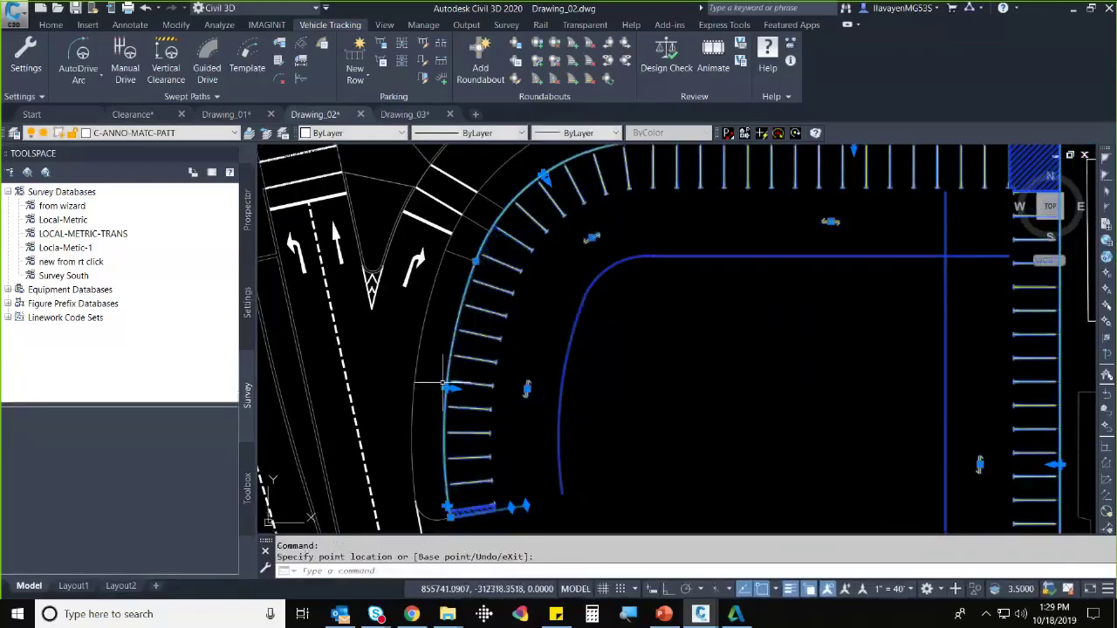
scroll(574, 321, "down", 2)
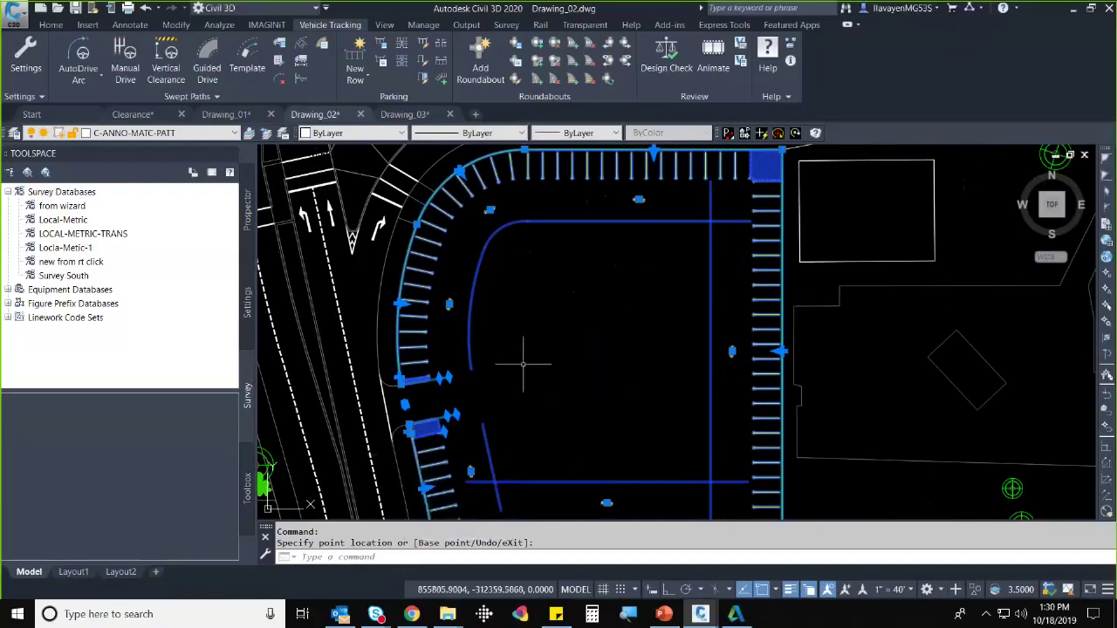
- Select the whole perimeter parking row and view its object properties
key("Escape")
scroll(524, 365, "down", 2)
left_click(582, 273)
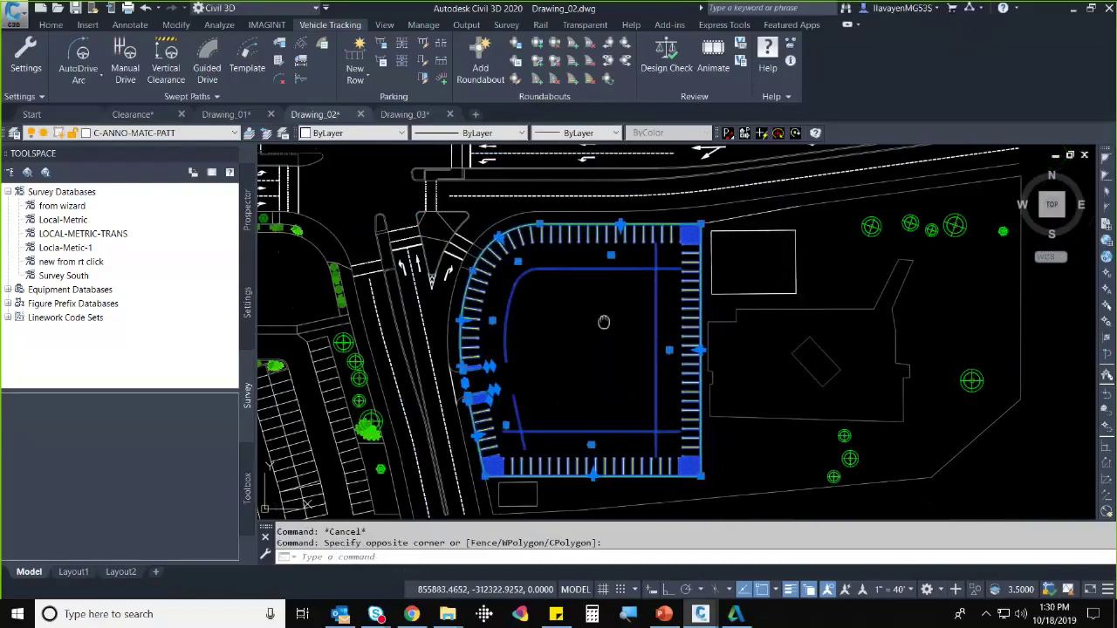
middle_click_drag(601, 319, 508, 312)
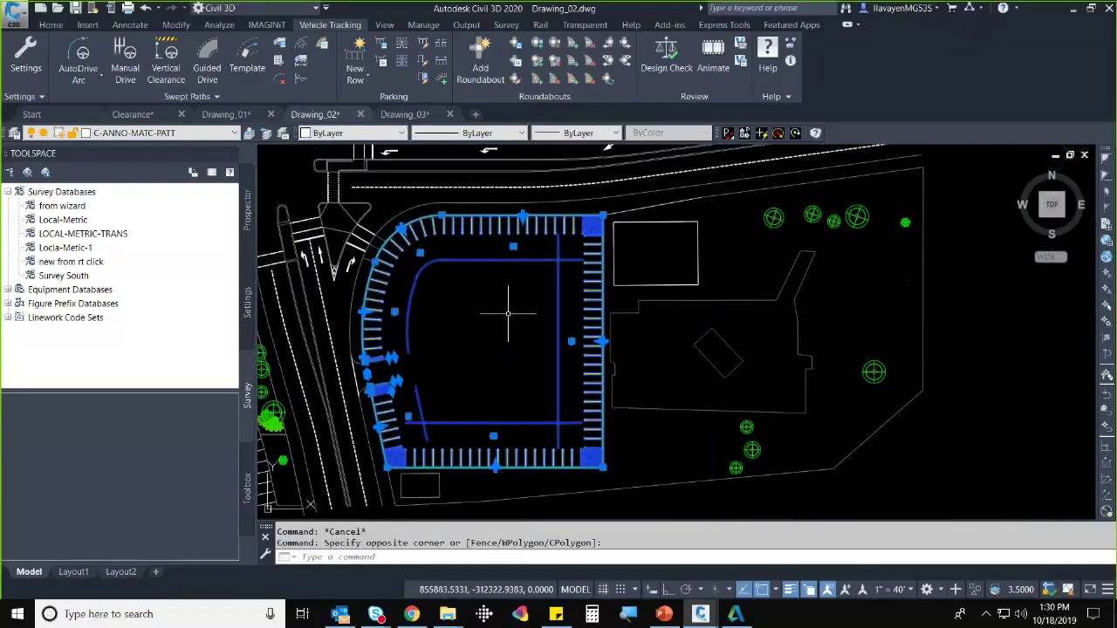
type("PR")
key("Return")
middle_click_drag(629, 343, 862, 343)
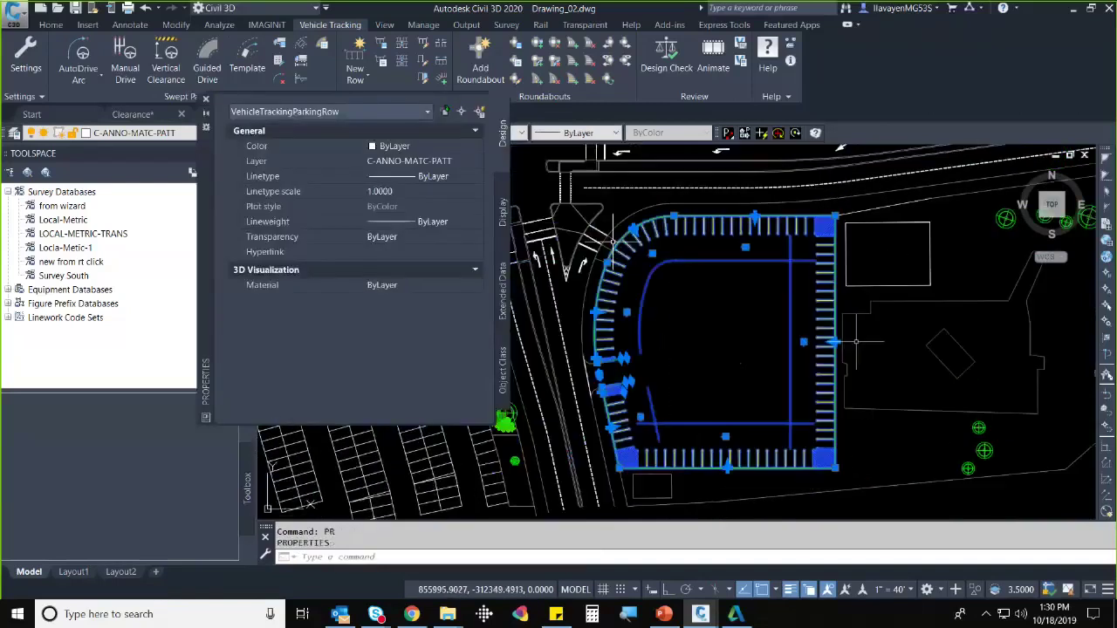
key("Escape")
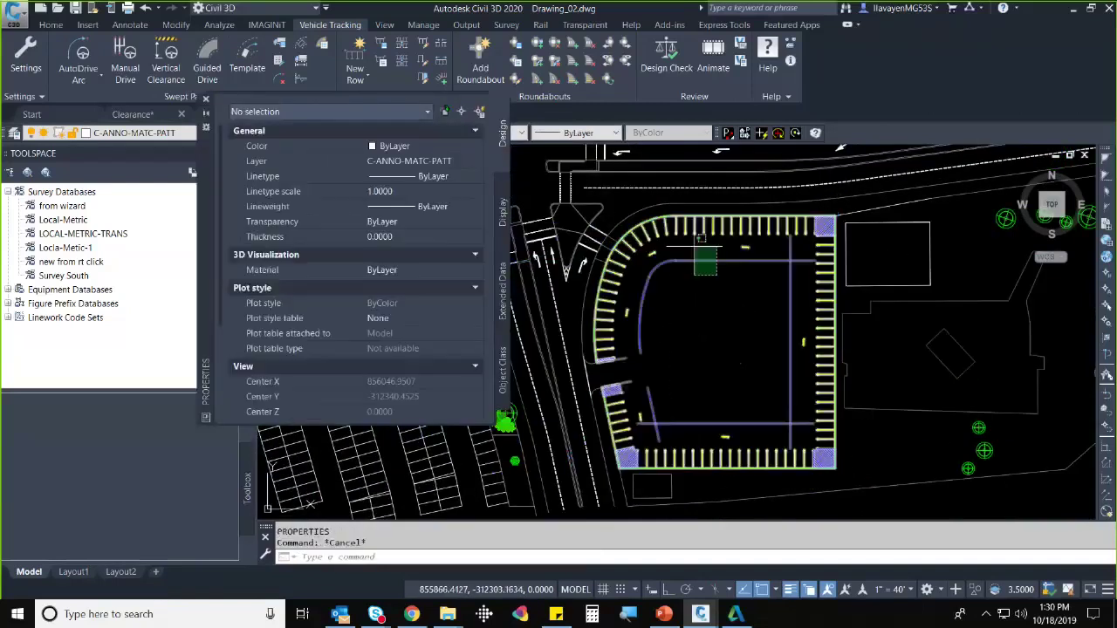
- Erase the perimeter parking row, undo the erasure and close the object properties
left_click(700, 237)
key("Delete")
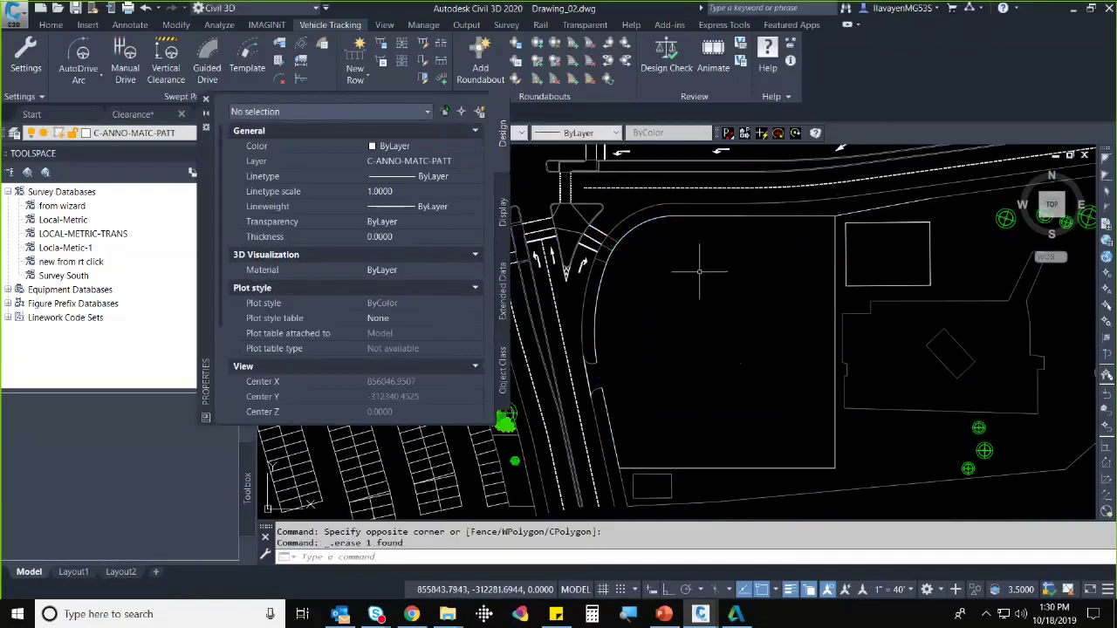
key("ctrl+z")
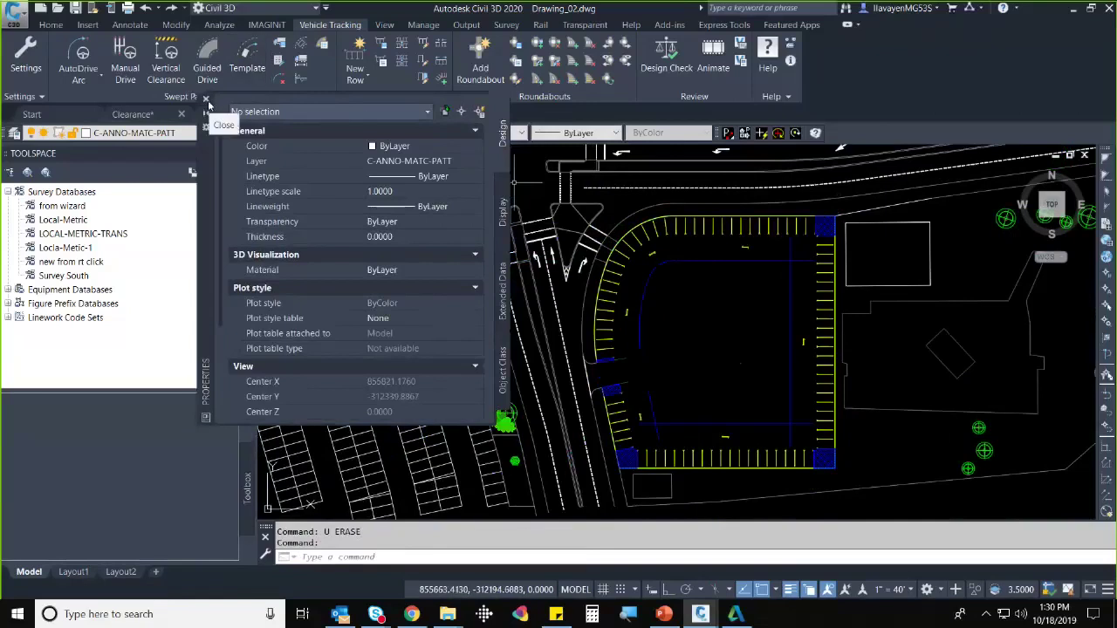
left_click(206, 99)
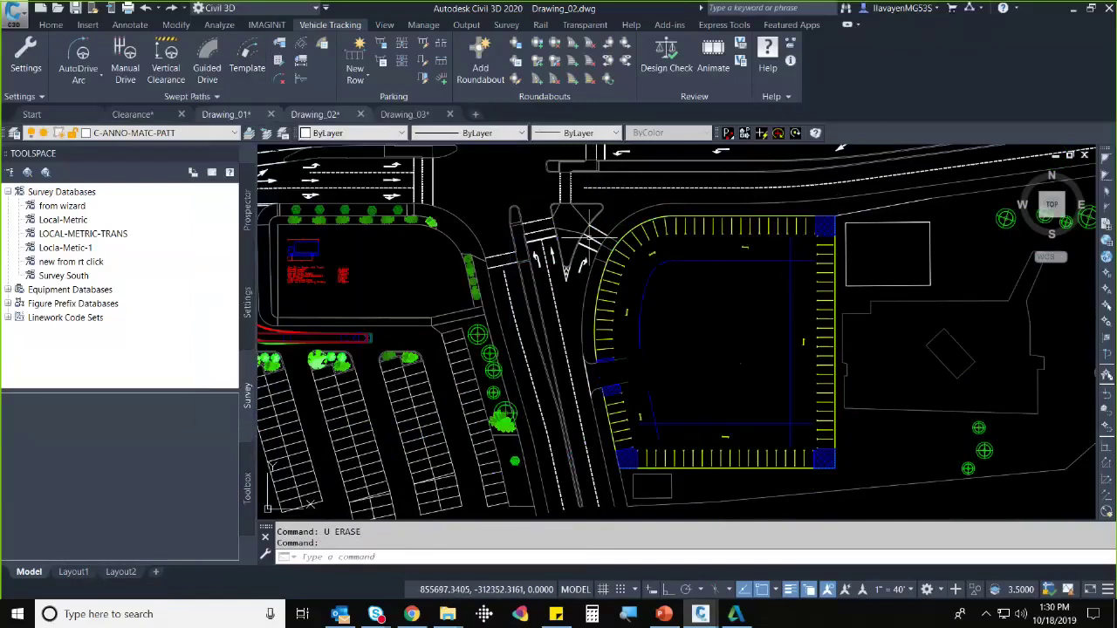
scroll(803, 367, "up", 2)
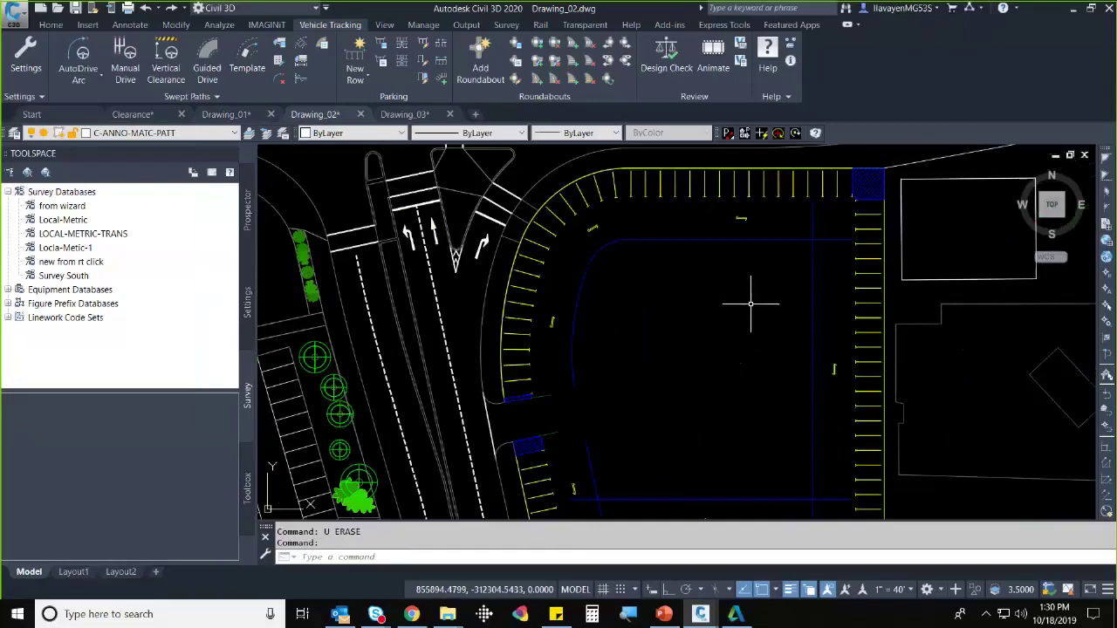
left_click(358, 59)
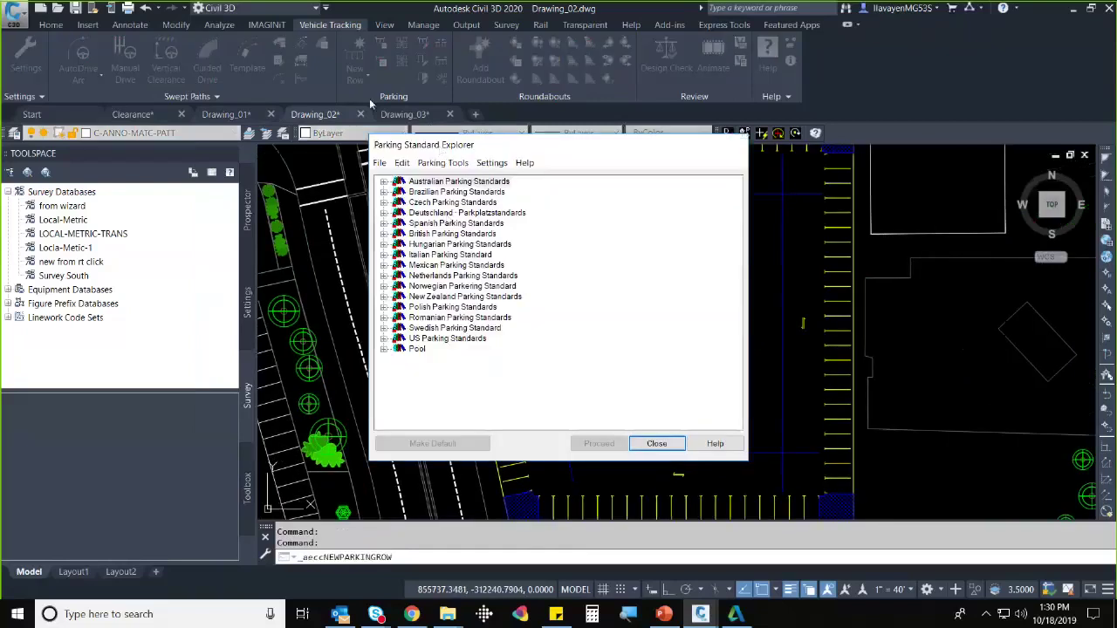
key("Escape")
- Try to start a parallel parking row with the ITE Guideline from the US Parking Standards, accepting the suggested standard name for Area 3
left_click(355, 78)
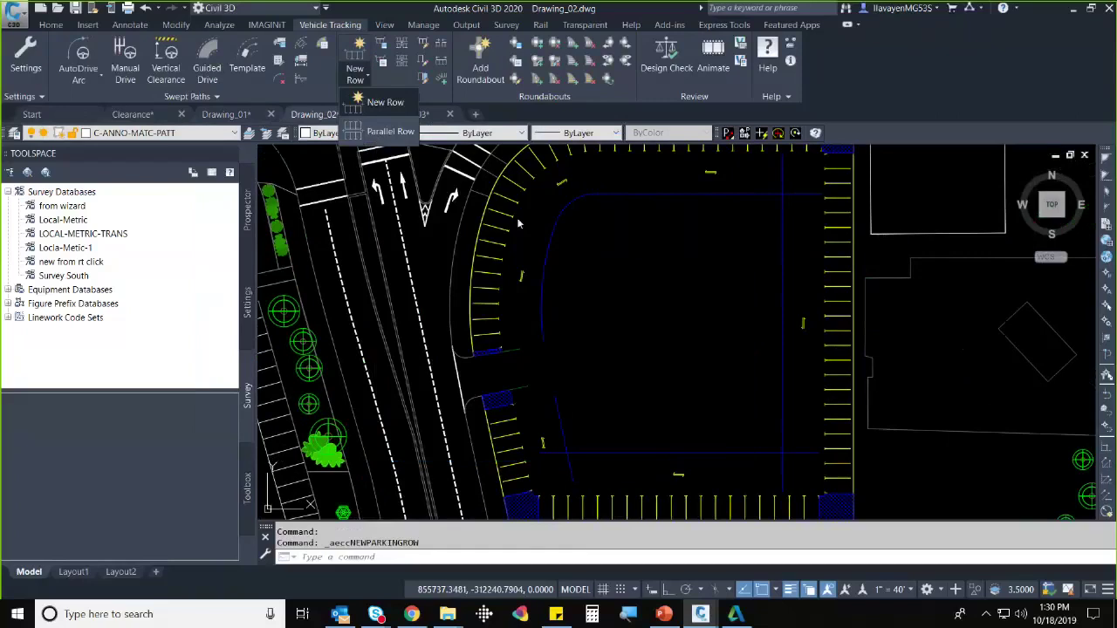
left_click(390, 132)
left_click(385, 339)
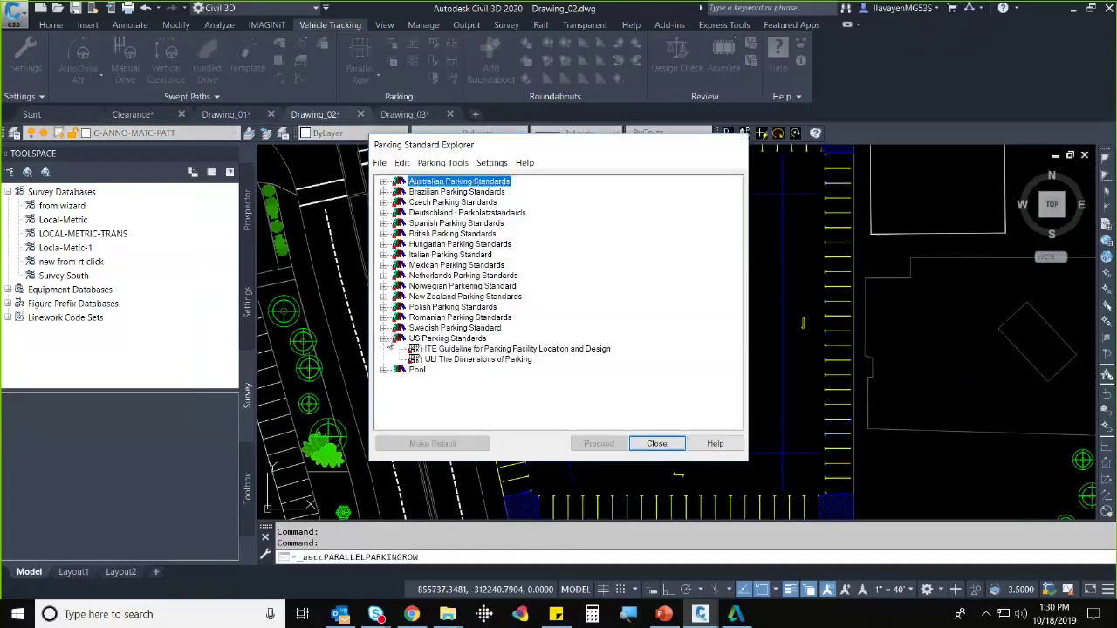
left_click(488, 349)
left_click(599, 443)
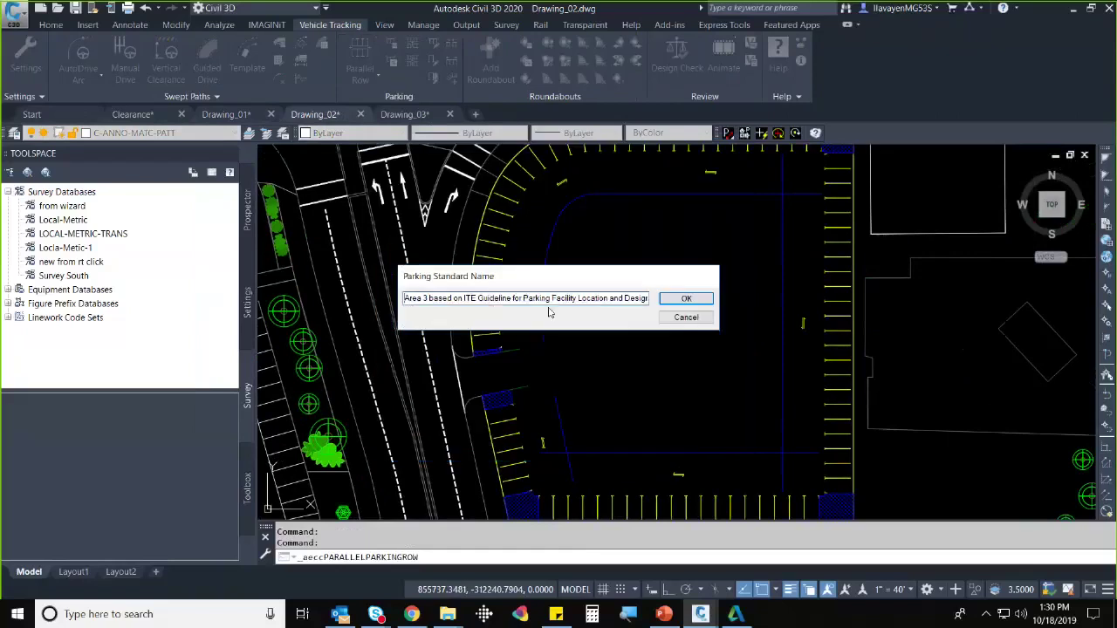
left_click(685, 299)
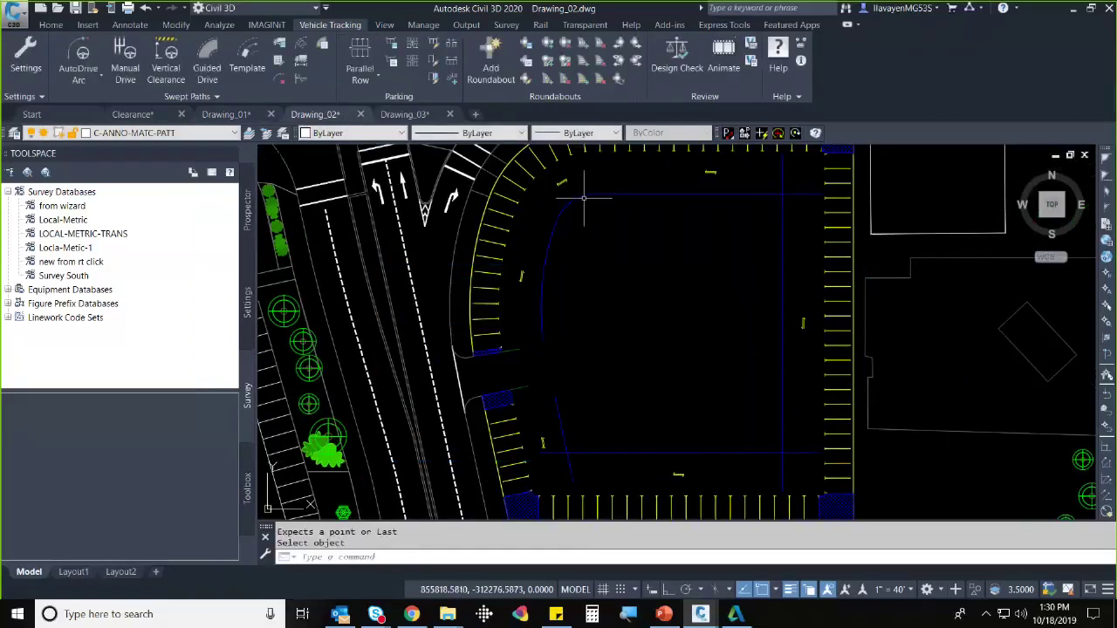
- Start a parallel parking row off the perimeter row with the ITE Guideline from the US Parking Standards, accepting the suggested Area 4 standard name
left_click(859, 513)
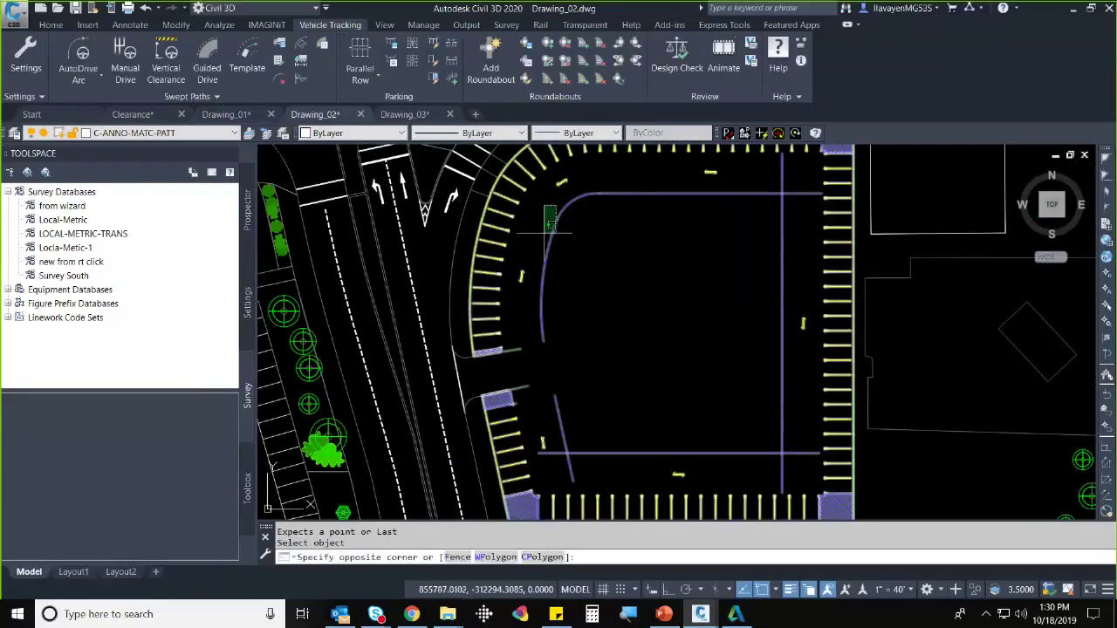
left_click(360, 70)
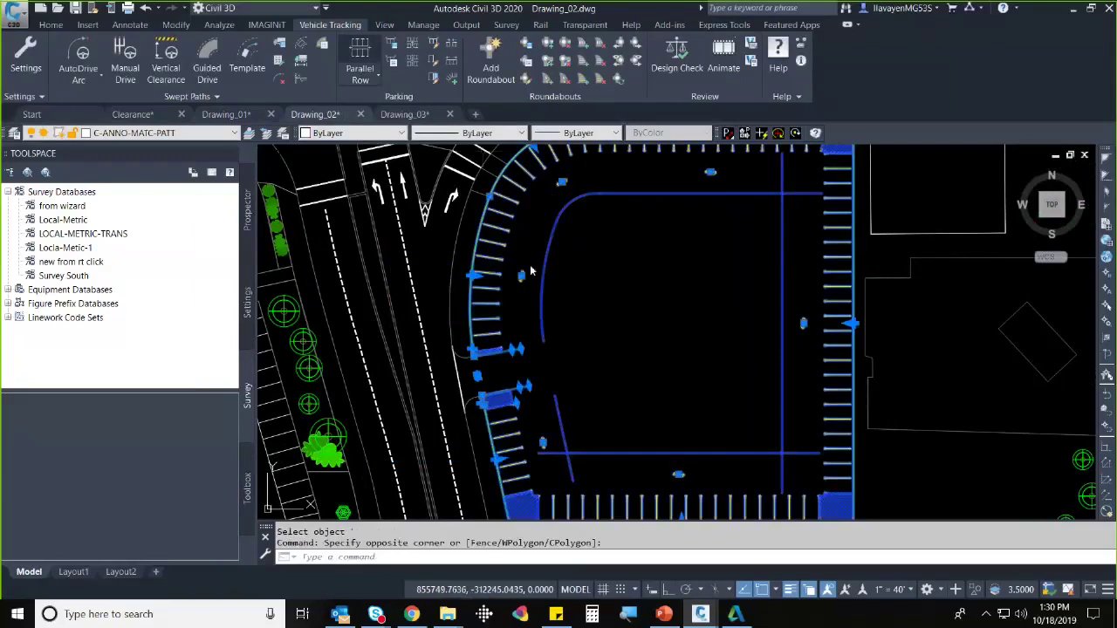
left_click(384, 338)
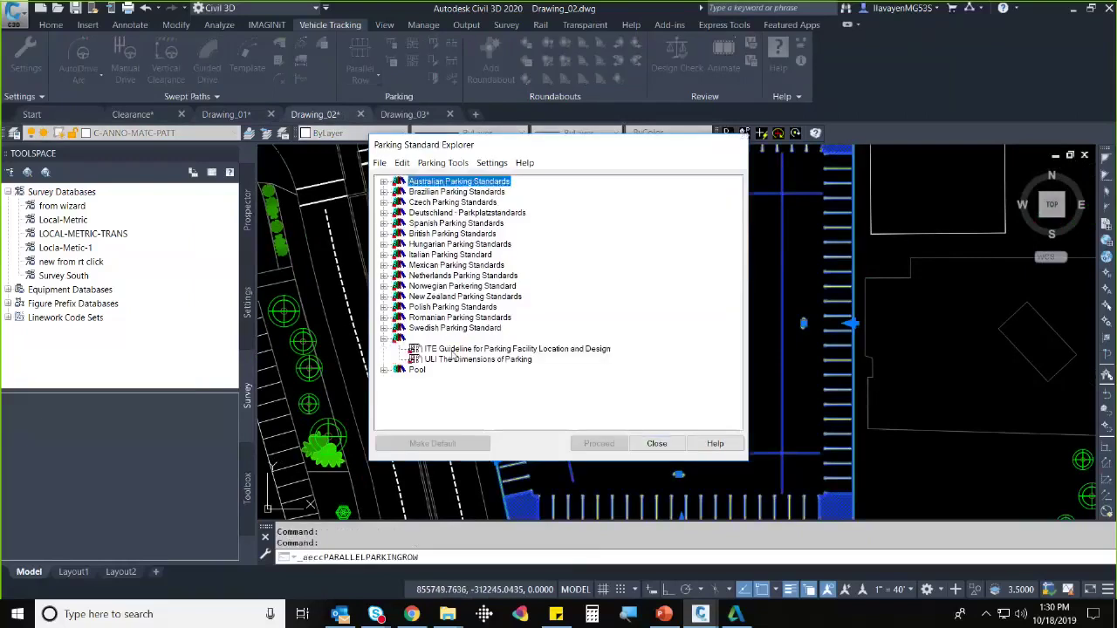
left_click(519, 349)
left_click(598, 443)
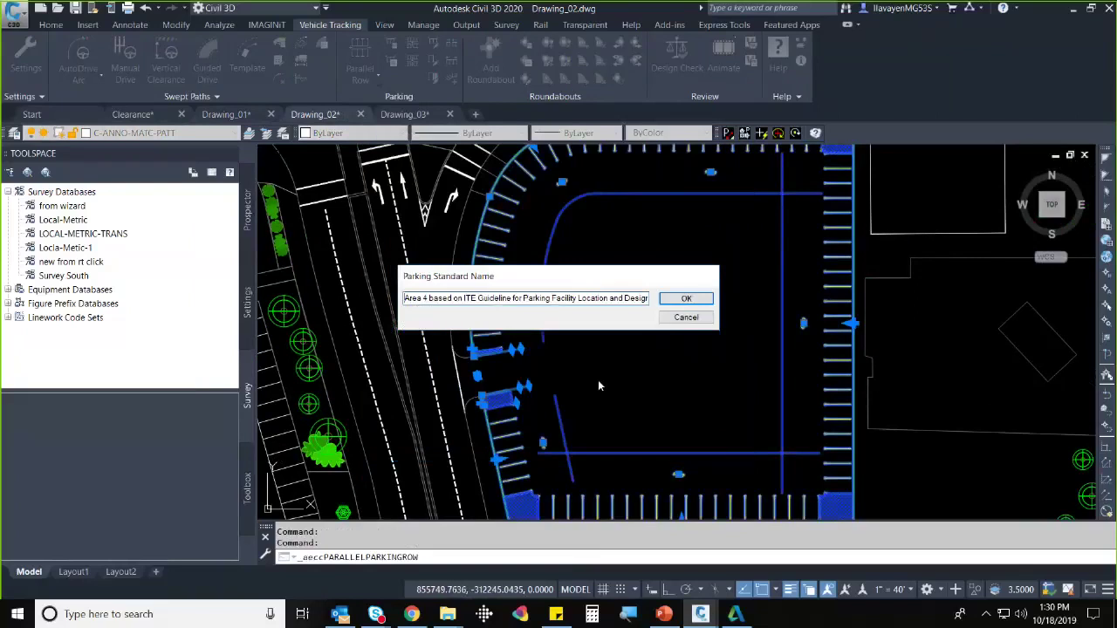
left_click(686, 299)
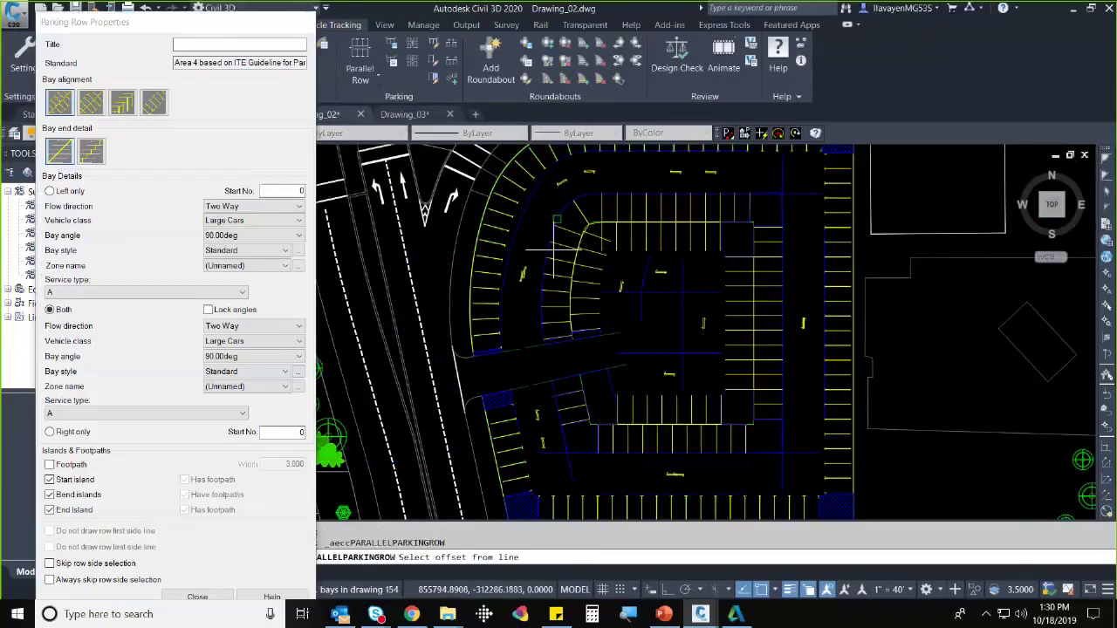
- Place the parallel row inside the perimeter row with 90-degree Large Cars bays on both sides and end the command
middle_click_drag(562, 255, 576, 311)
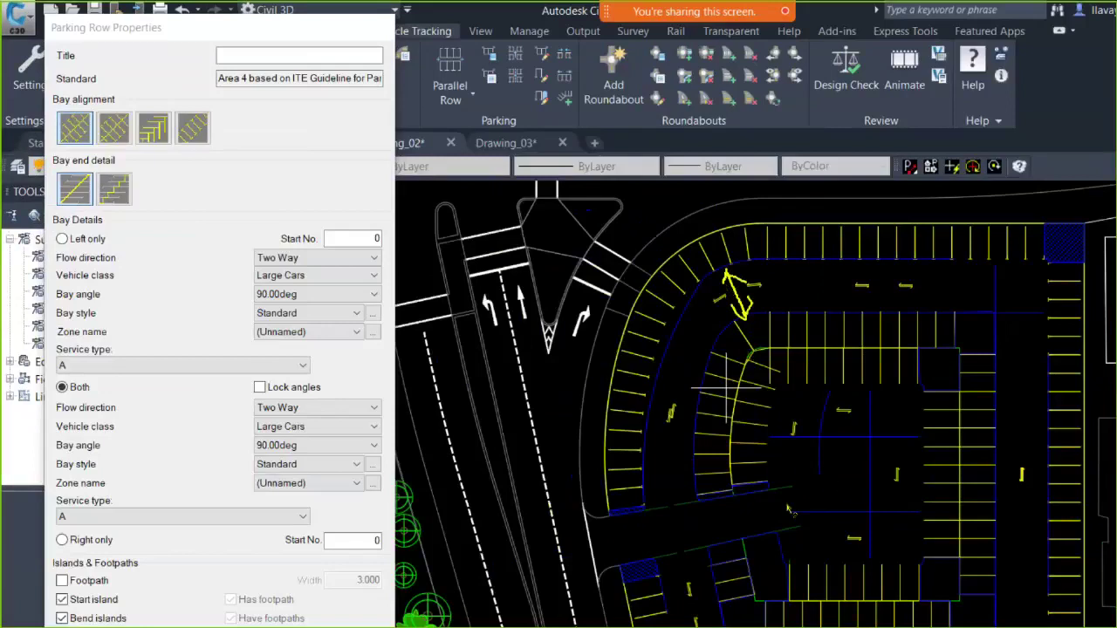
mouse_move(794, 533)
left_mouse_down()
mouse_move(904, 475)
mouse_move(820, 437)
mouse_move(848, 510)
left_mouse_up()
key("Escape")
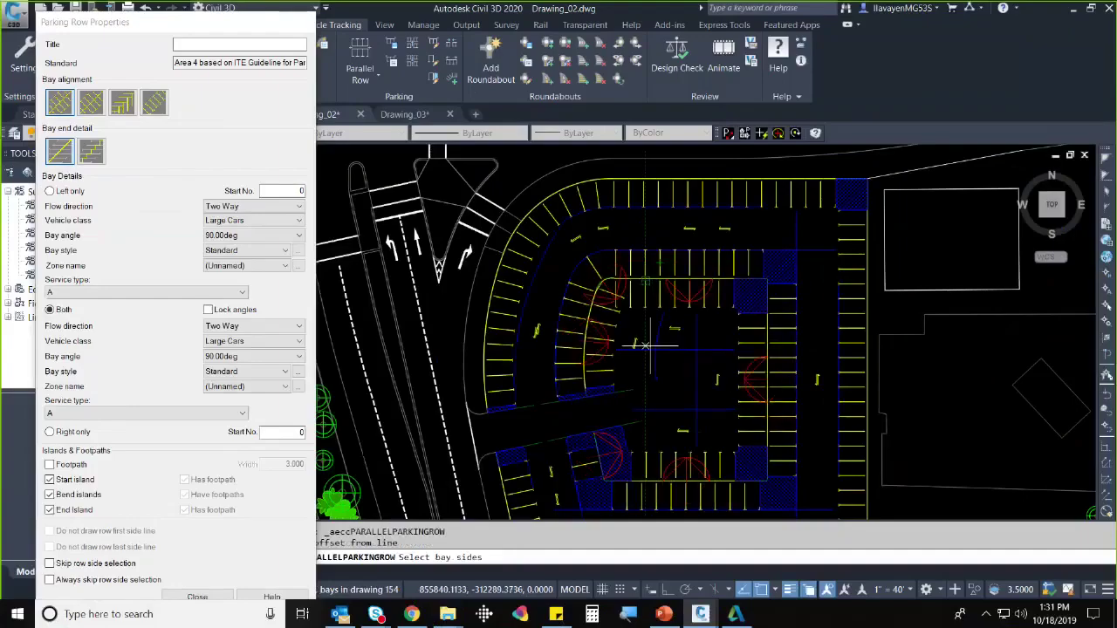
left_click(642, 374)
key("Escape")
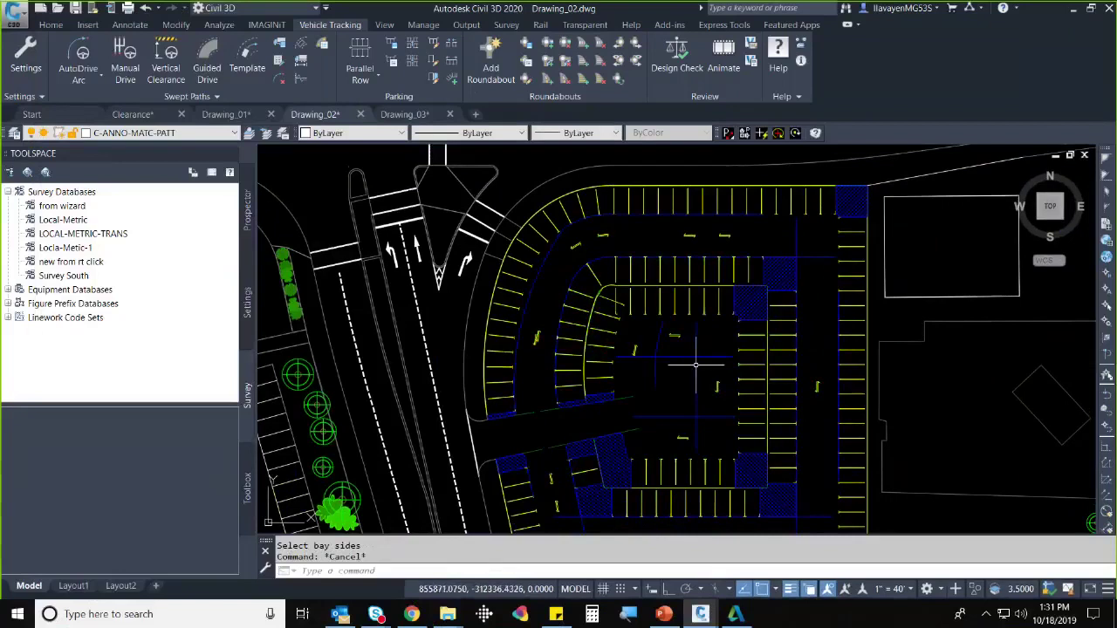
scroll(695, 364, "up", 2)
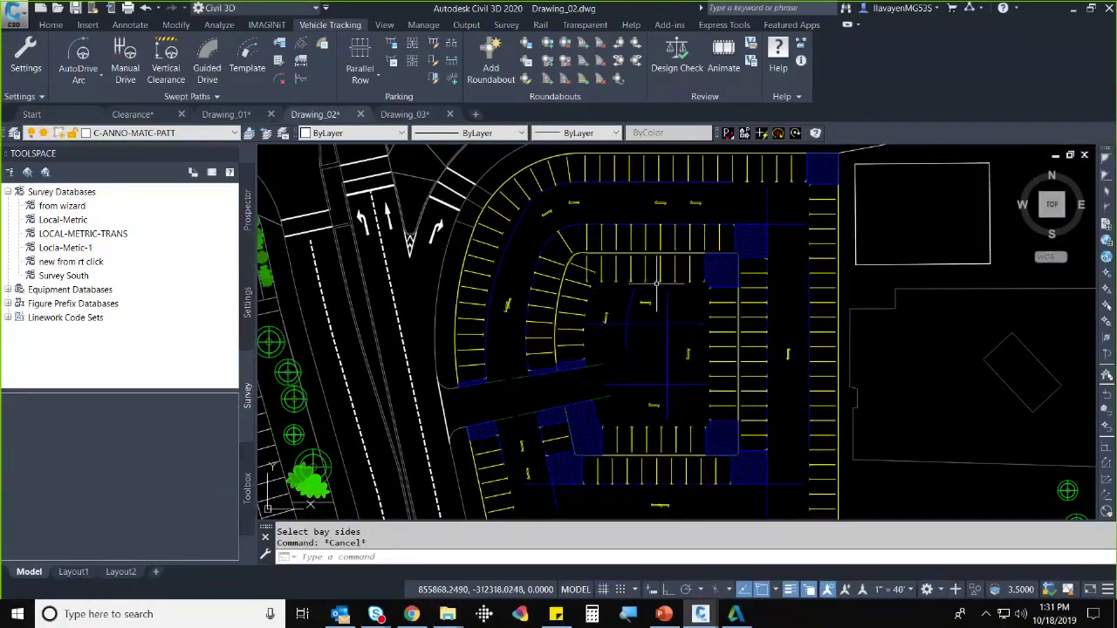
- Erase the parallel parking row inside the perimeter row
left_click(643, 270)
left_click(643, 272)
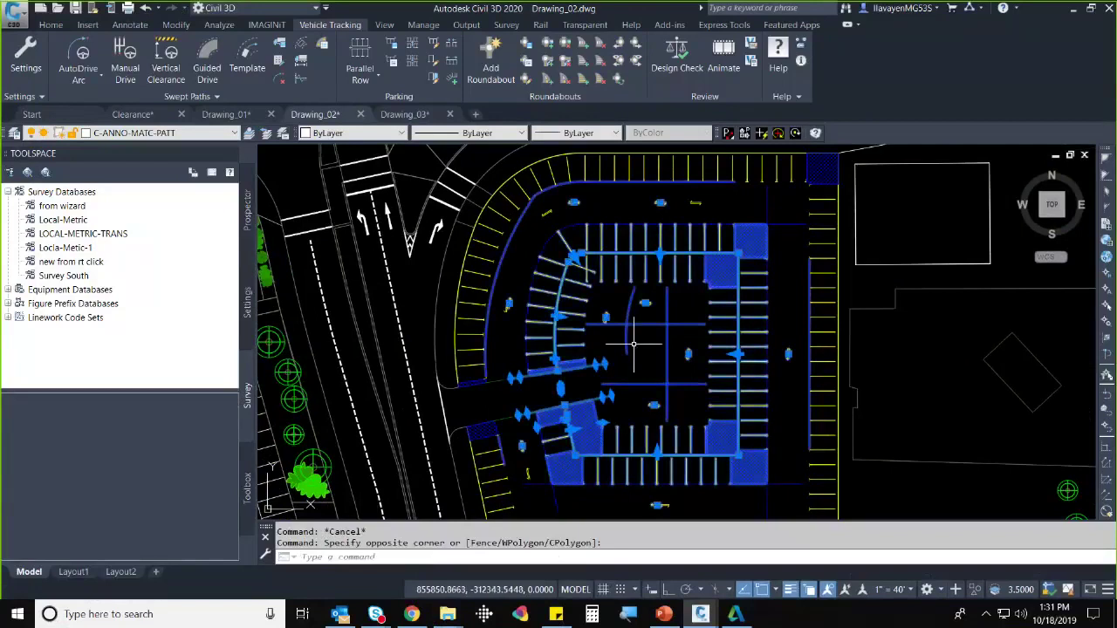
key("Delete")
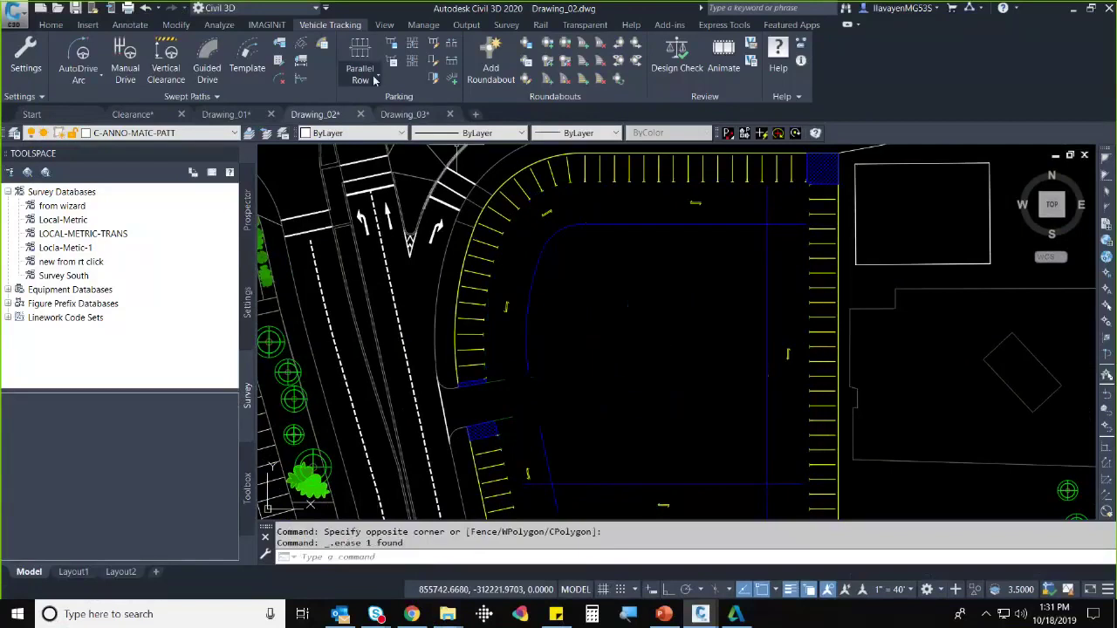
- Start a new parking row with the ITE Guideline from the US Parking Standards, accepting the suggested standard name for Area 5
left_click(362, 75)
left_click(373, 102)
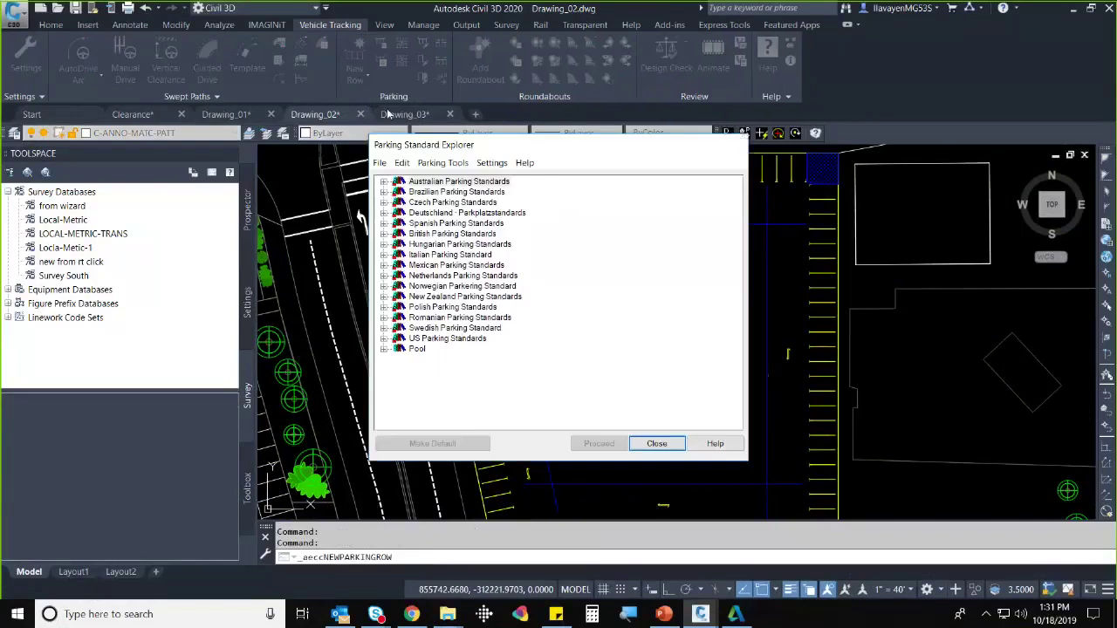
left_click(384, 340)
left_click(489, 349)
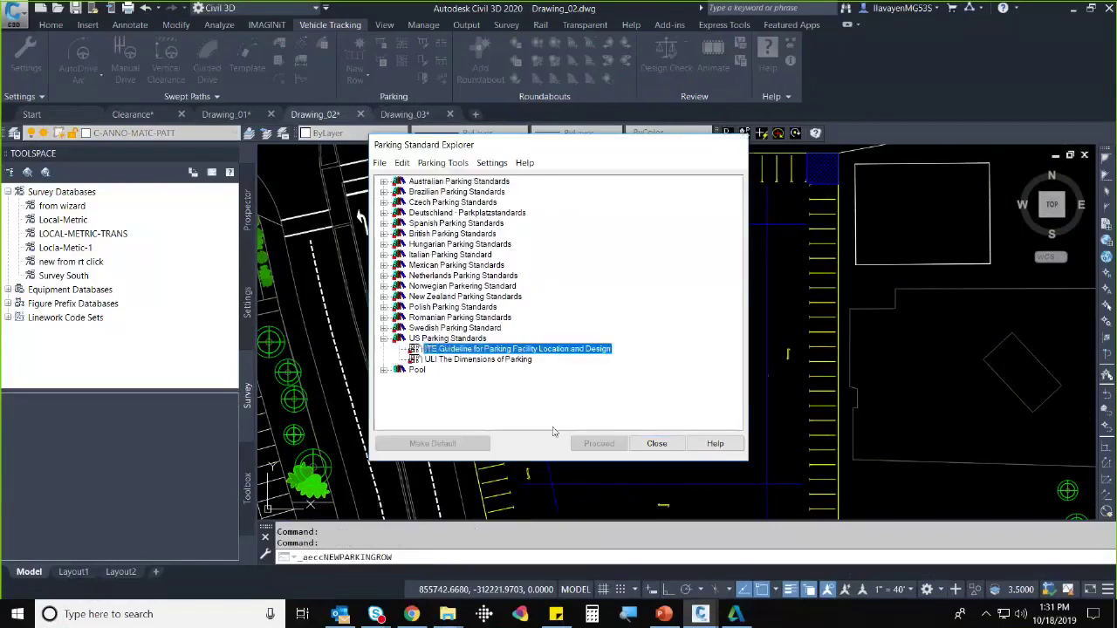
left_click(599, 443)
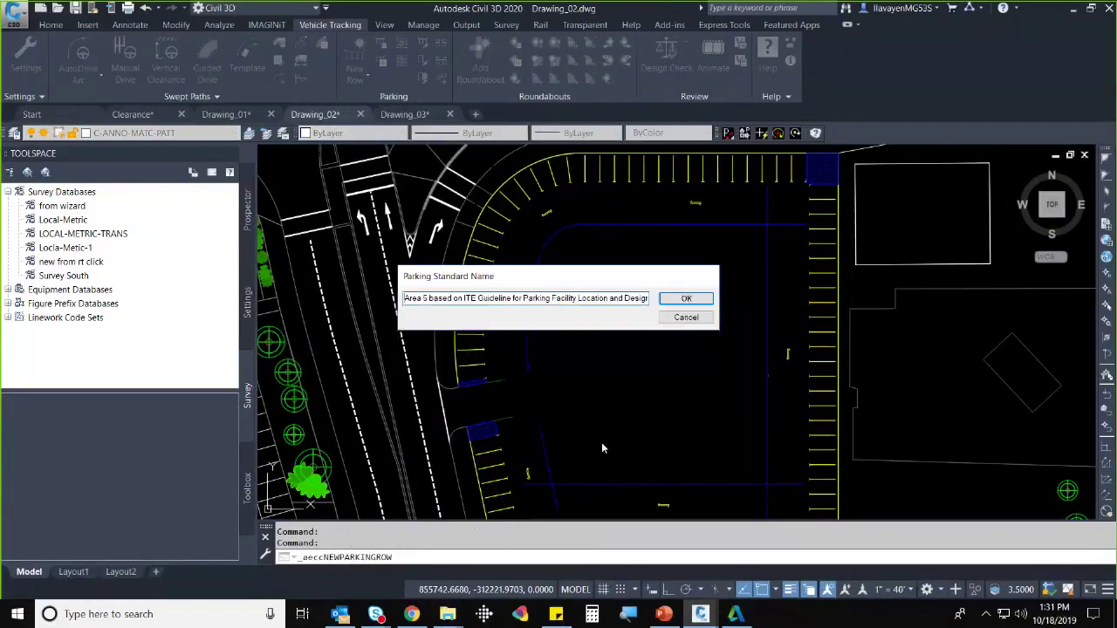
left_click(670, 298)
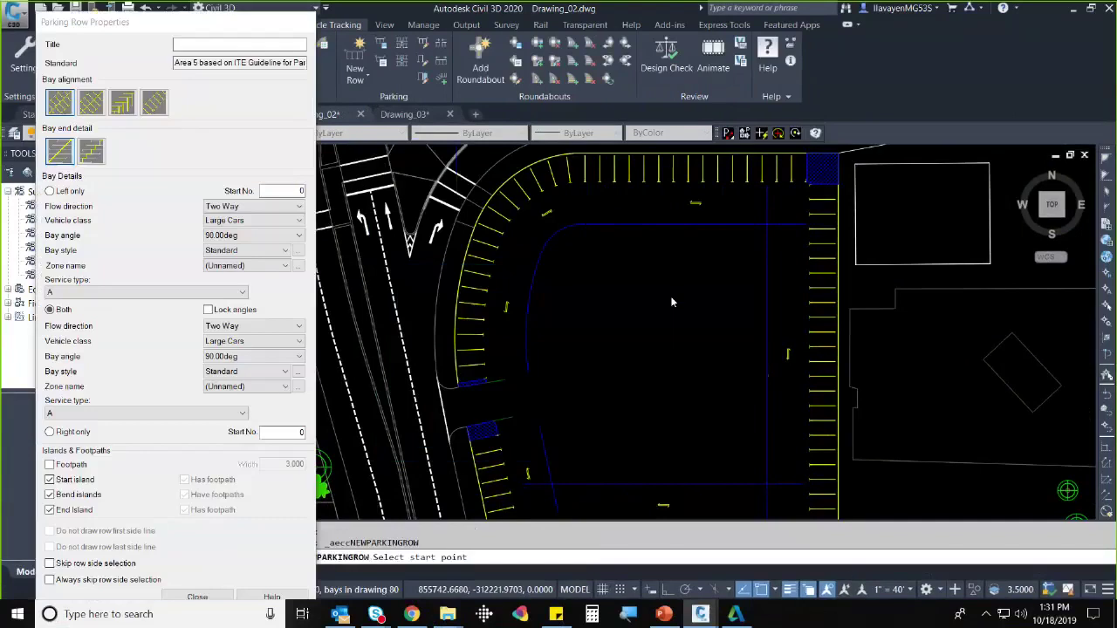
- Keep Large Cars as the vehicle class for the row's left side and set its bay style to Accessible
left_click(294, 222)
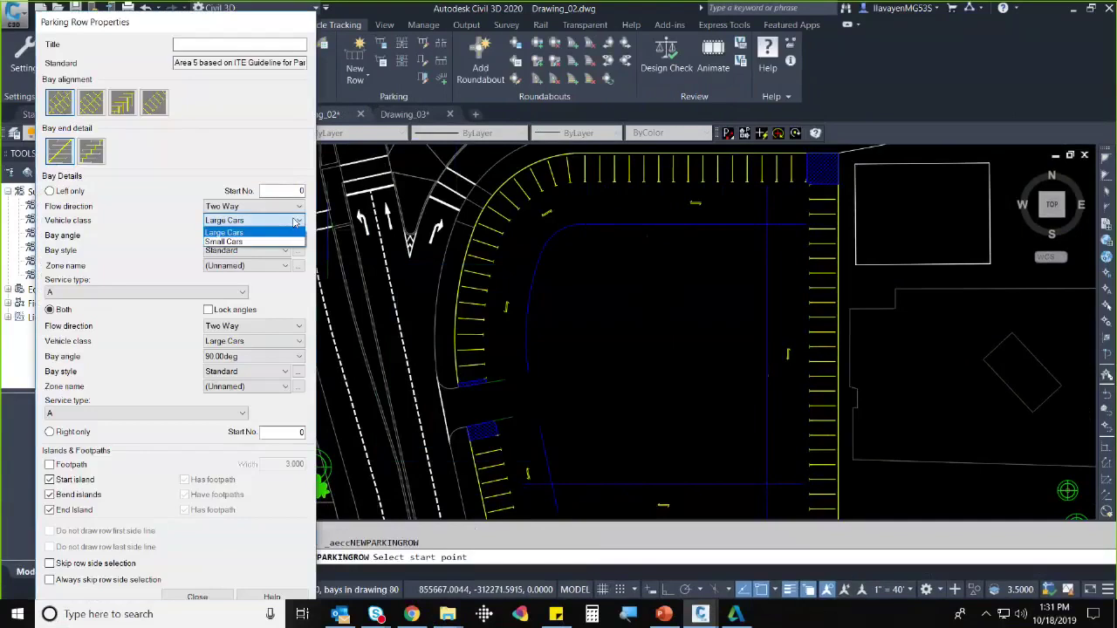
left_click(294, 222)
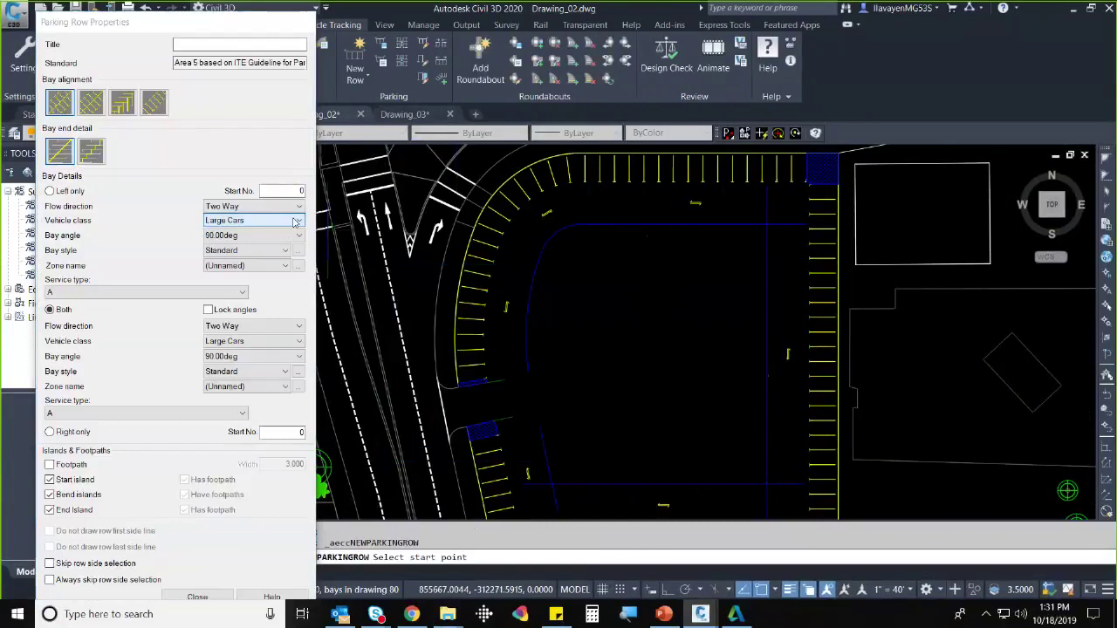
left_click(295, 222)
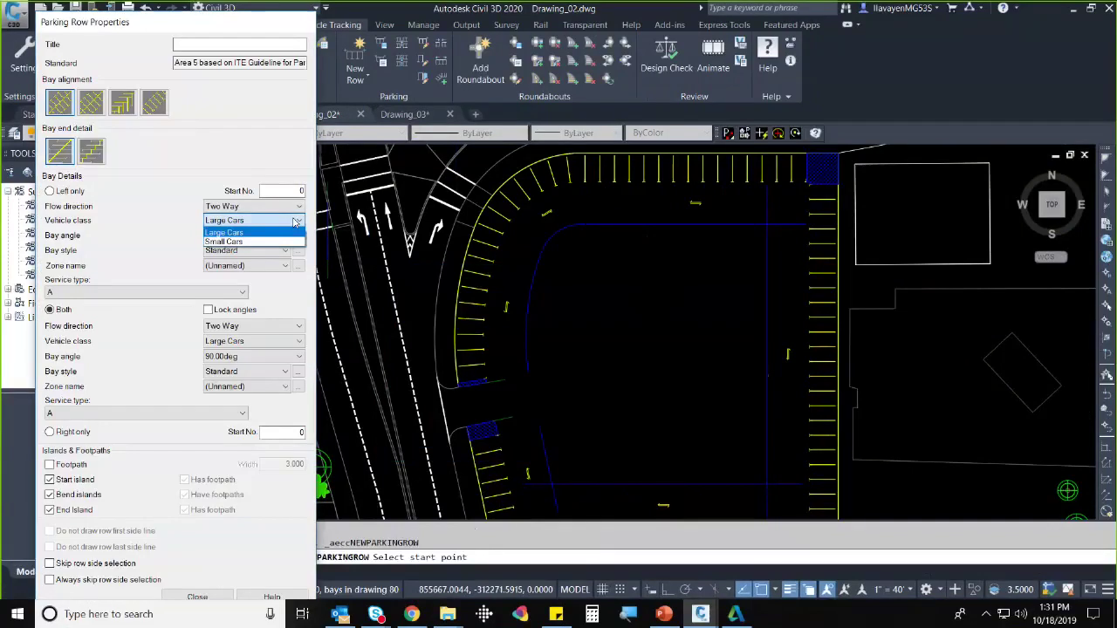
left_click(293, 232)
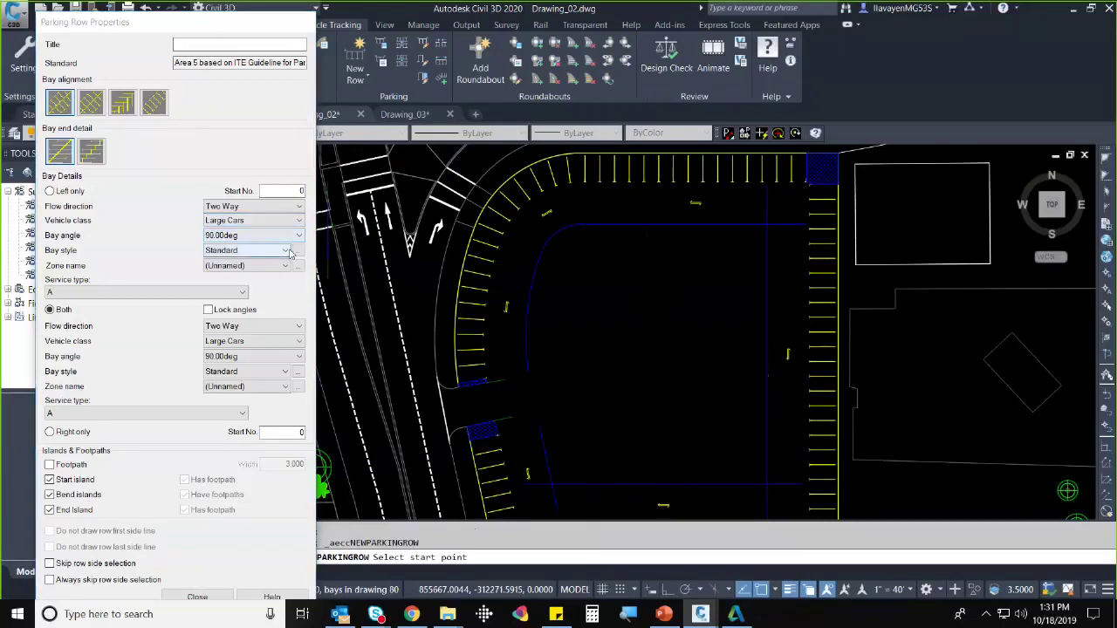
left_click(288, 252)
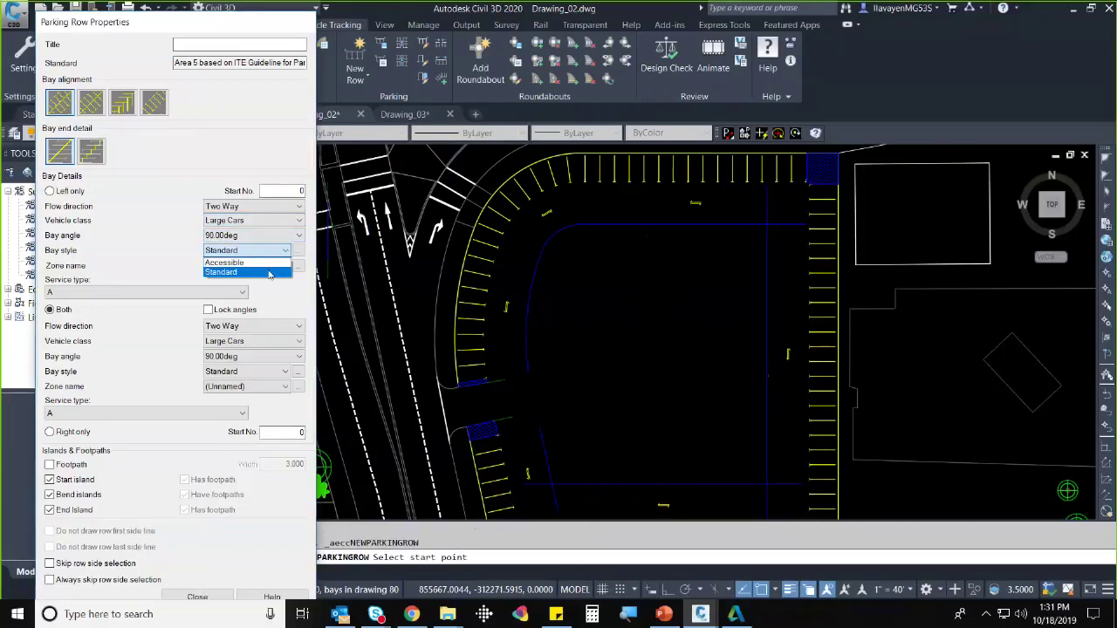
left_click(268, 264)
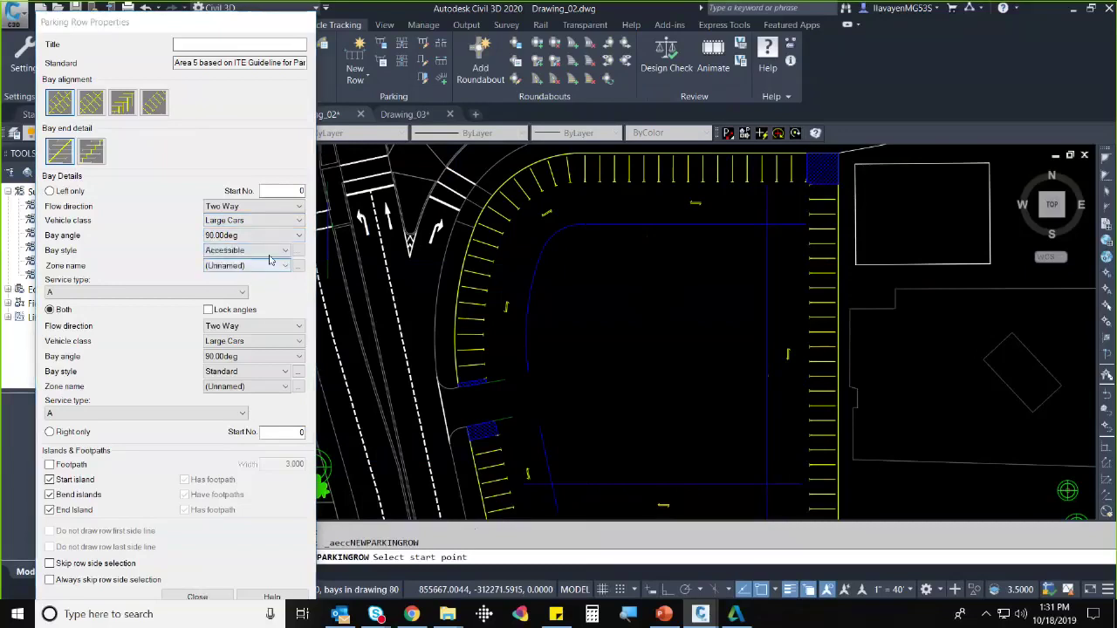
- Review the settings of the Accessible and Standard bay styles and close the bay style definitions
left_click(297, 250)
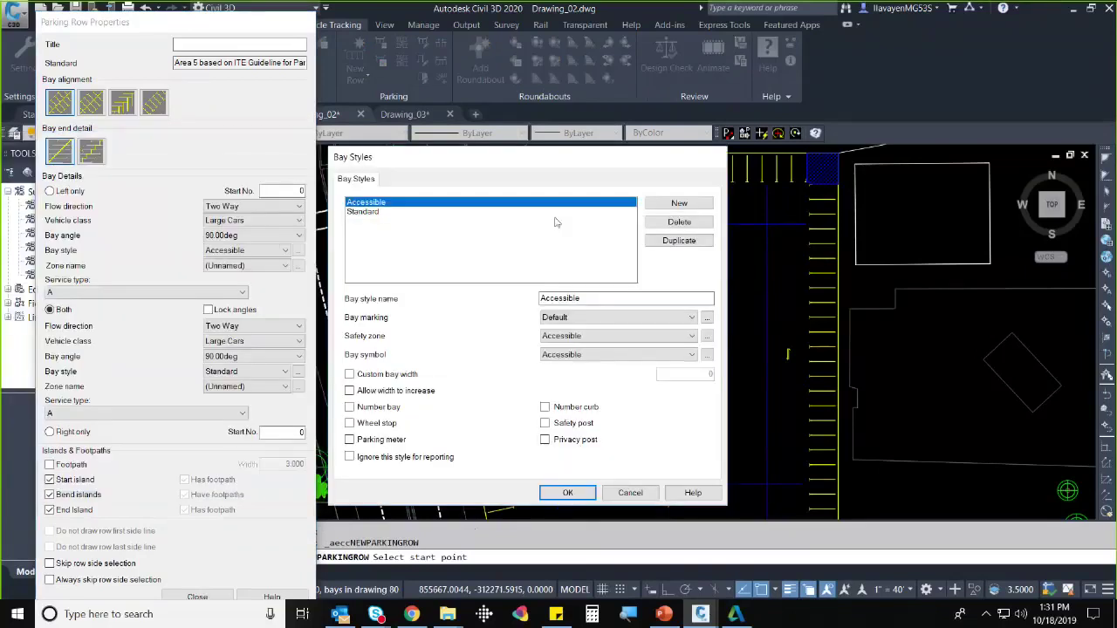
left_click(551, 213)
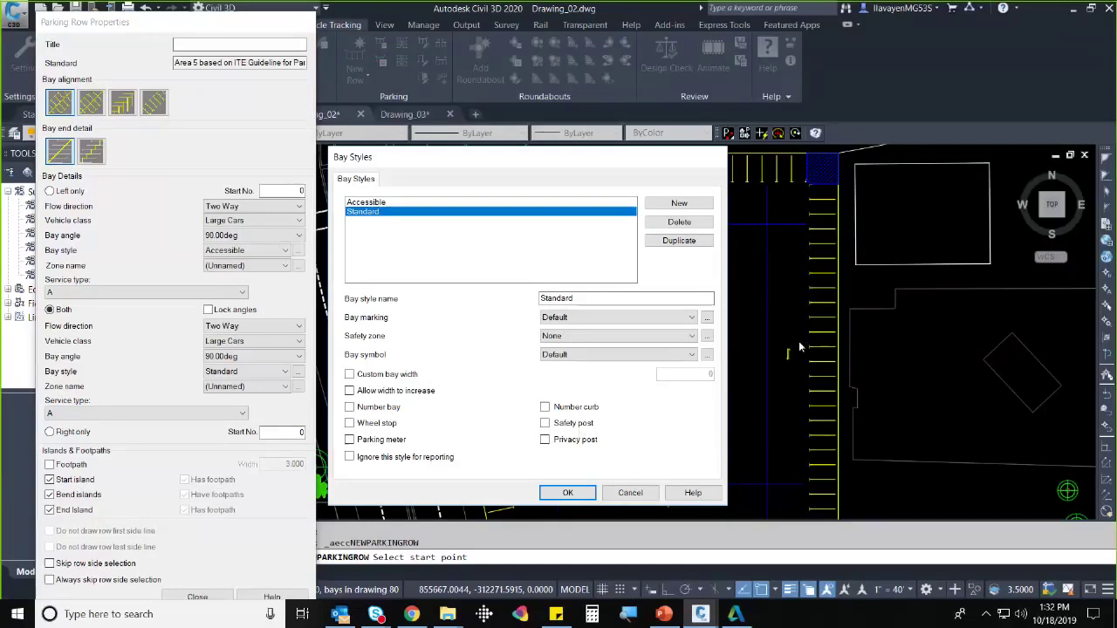
key("Return")
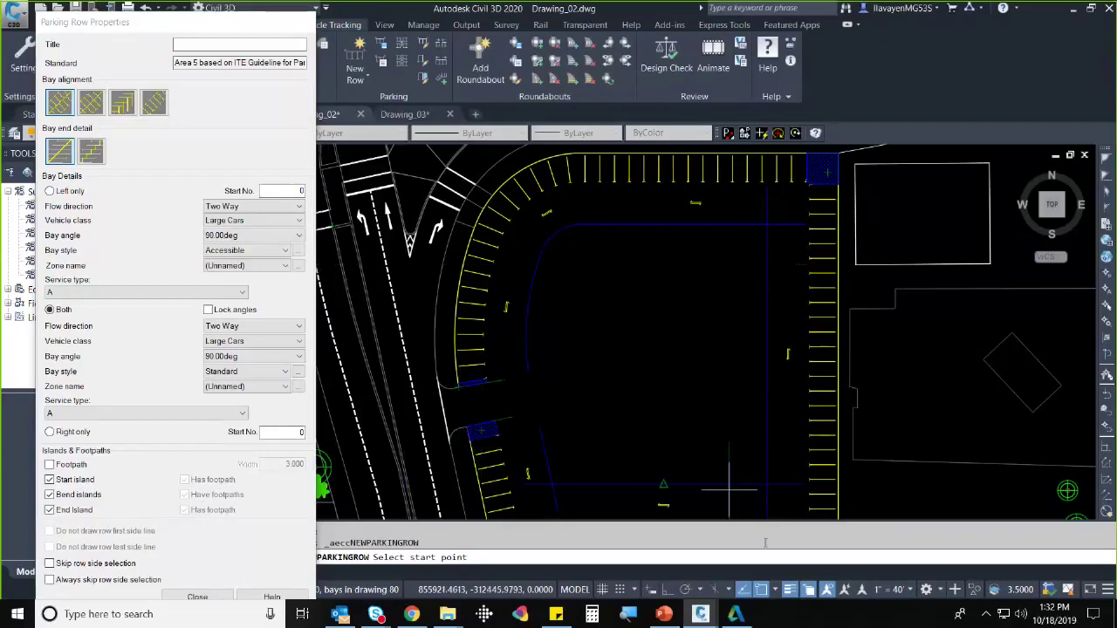
- With object snap off, try a straight east-west row with accessible bays on one side across the lot's north part, and erase it
key("F3")
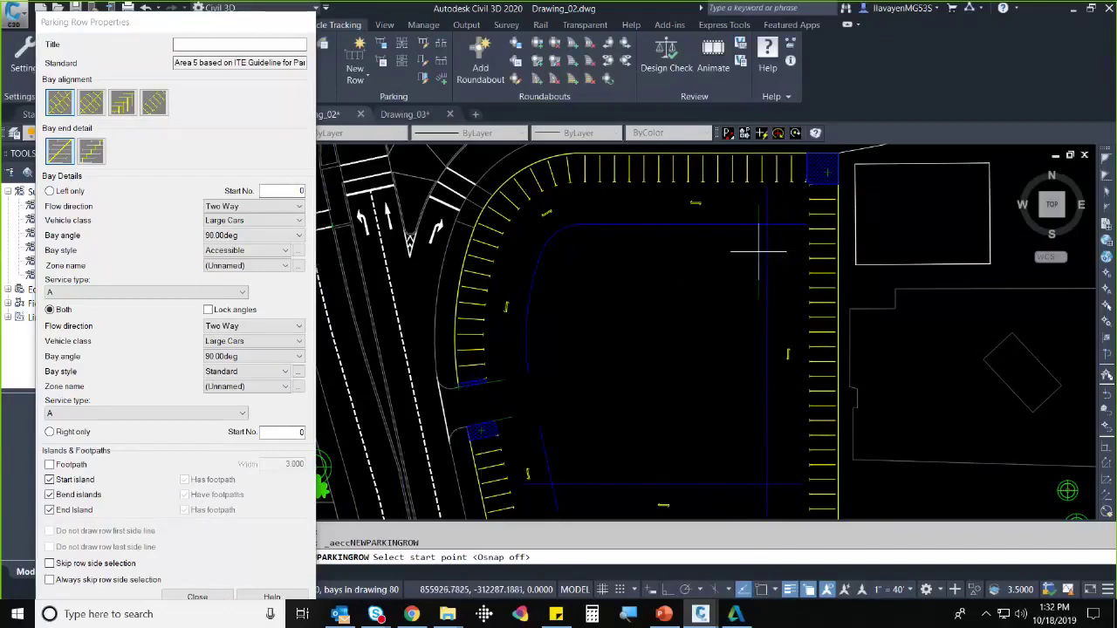
left_click(764, 252)
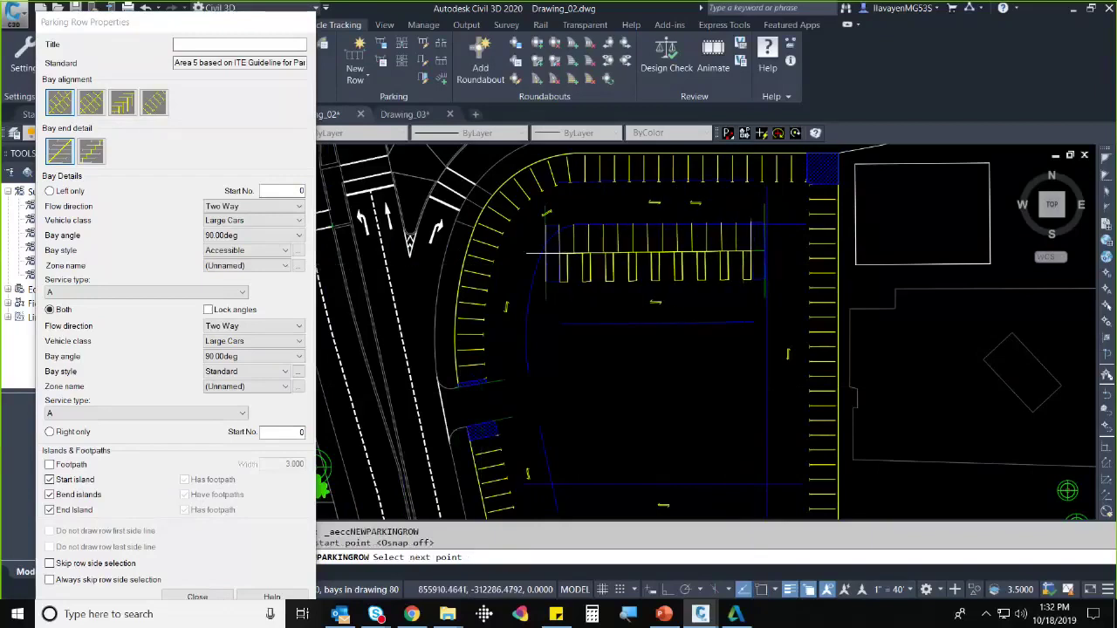
left_click(546, 253)
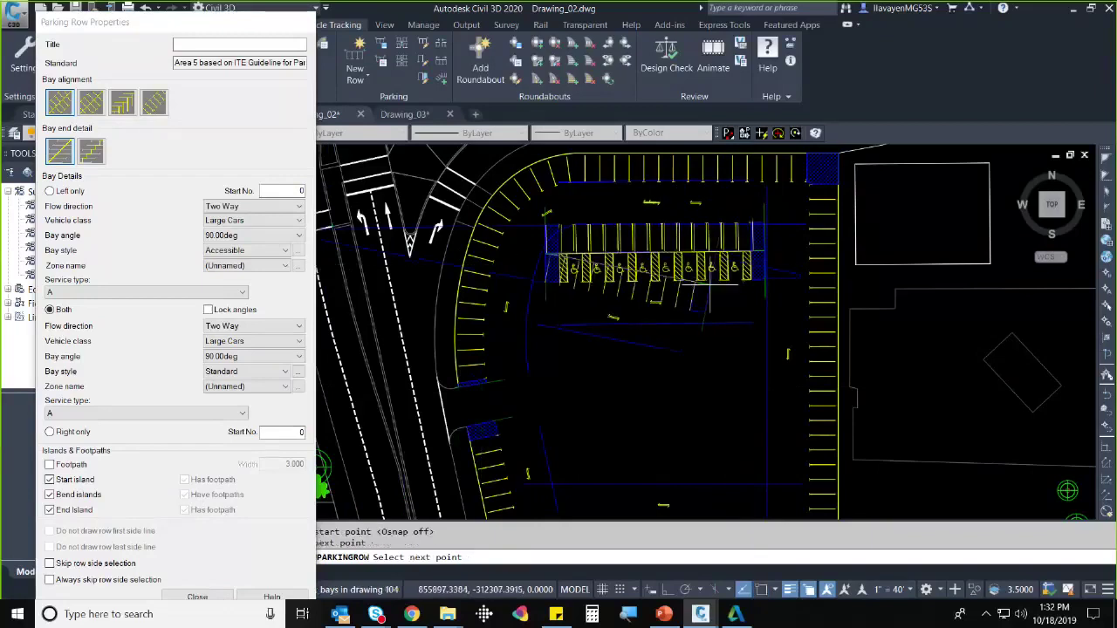
key("Escape")
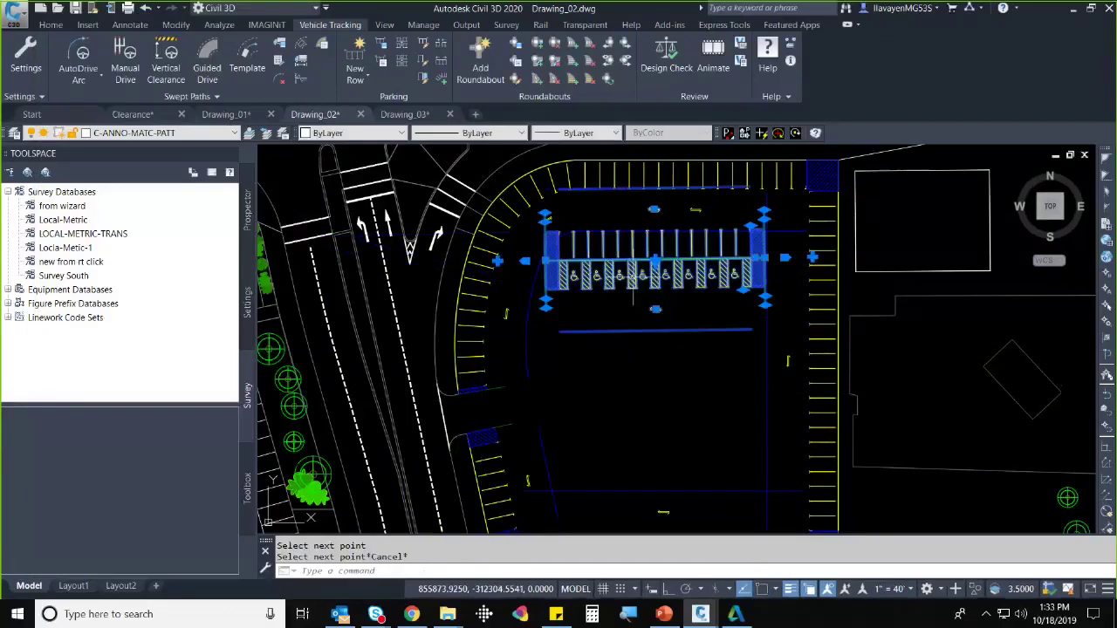
key("Delete")
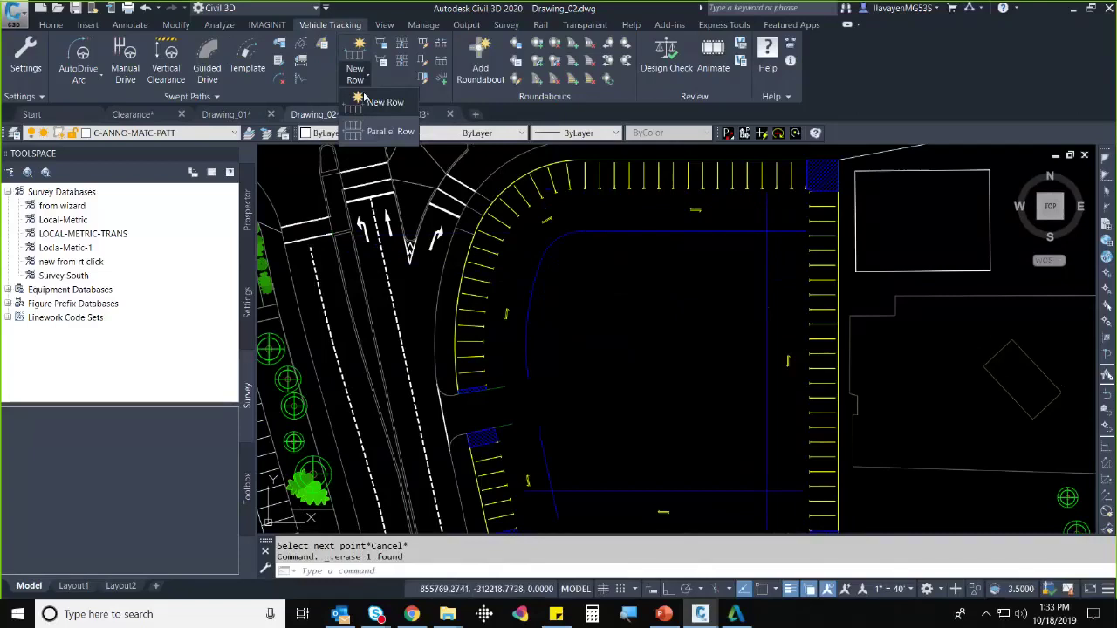
- Start a new parking row with the ITE Guideline from the US Parking Standards, accepting the suggested standard name for Area 6
left_click(359, 73)
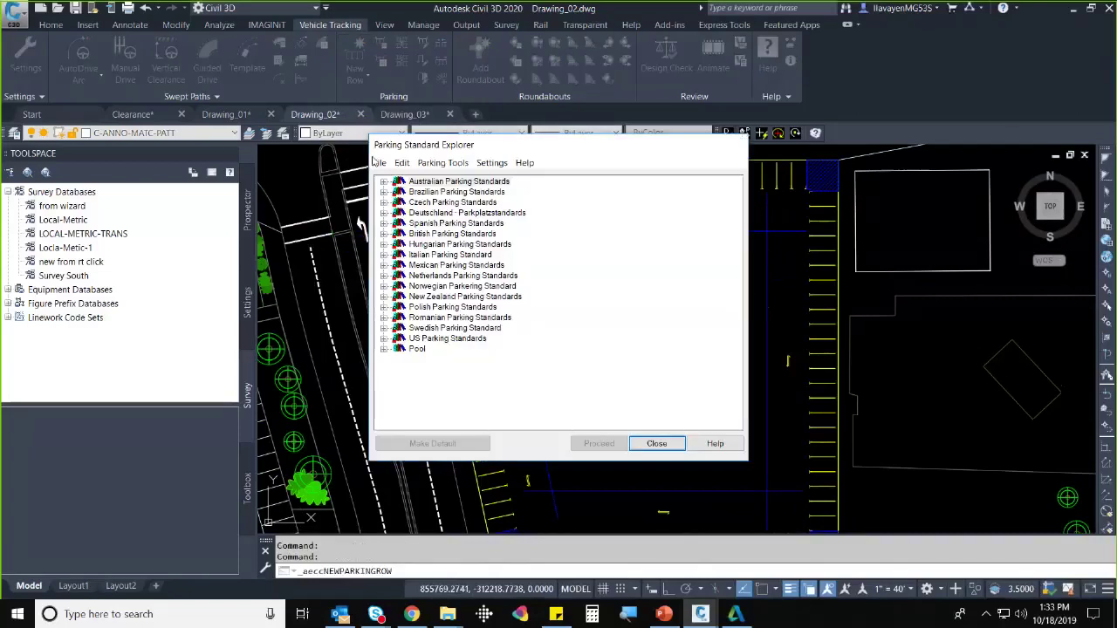
left_click(384, 338)
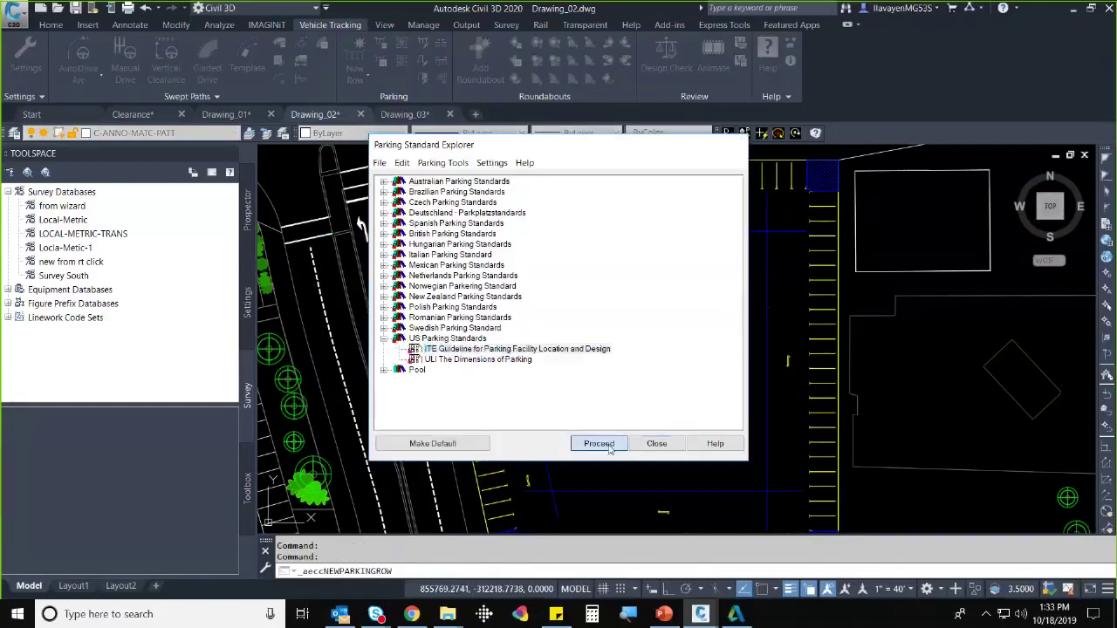
left_click(598, 443)
left_click(684, 300)
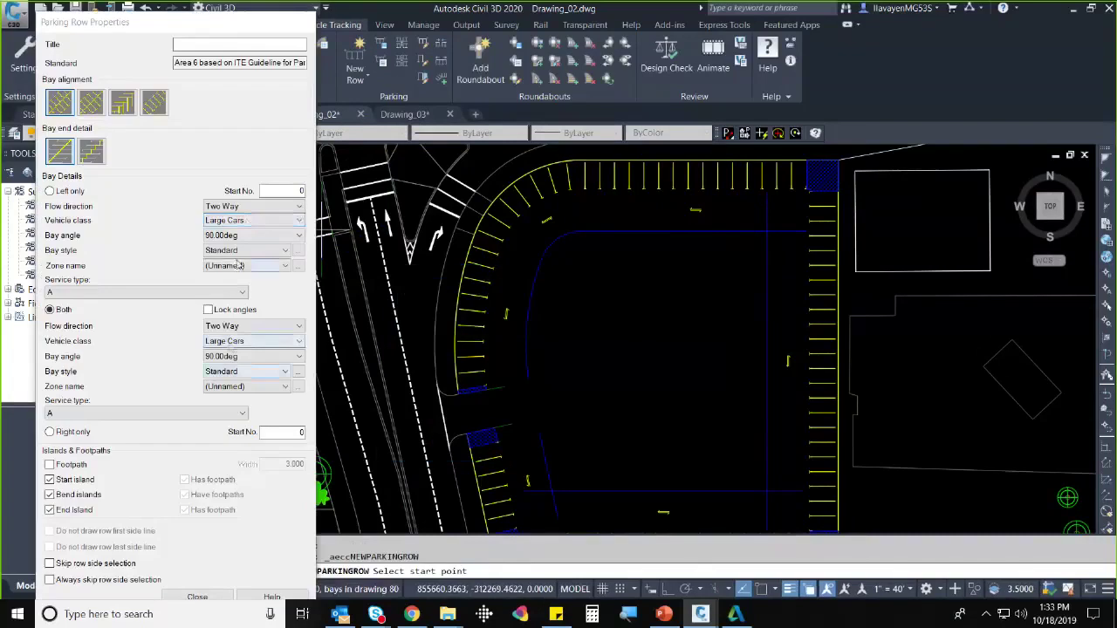
- Draw a straight east-west parking row across the lot's north part with standard 90-degree Large Cars bays on both sides
left_click(765, 258)
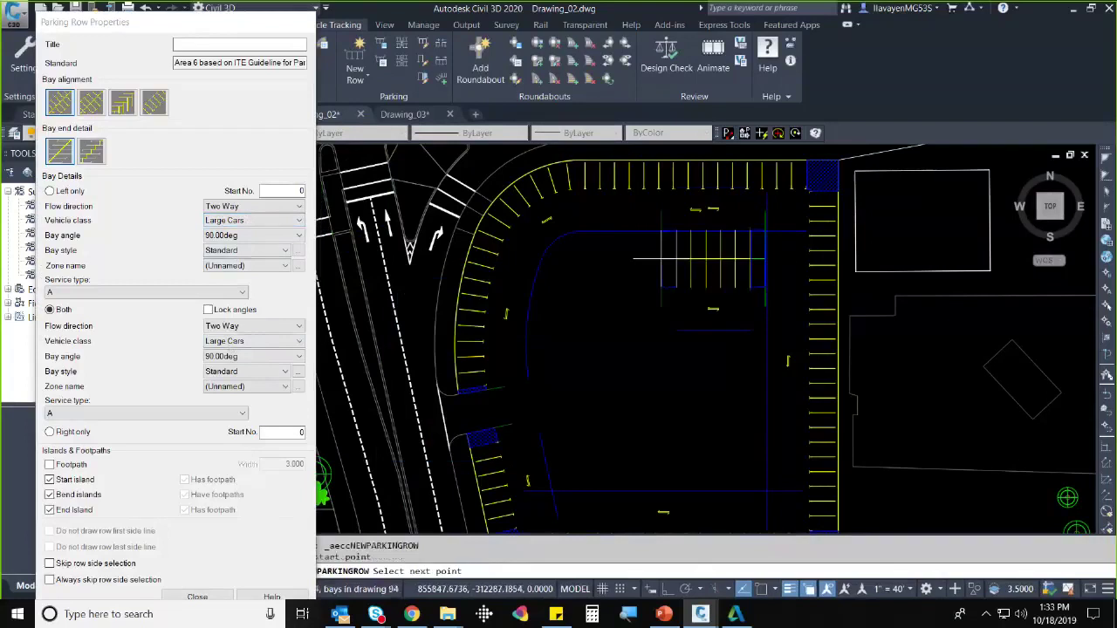
left_click(542, 259)
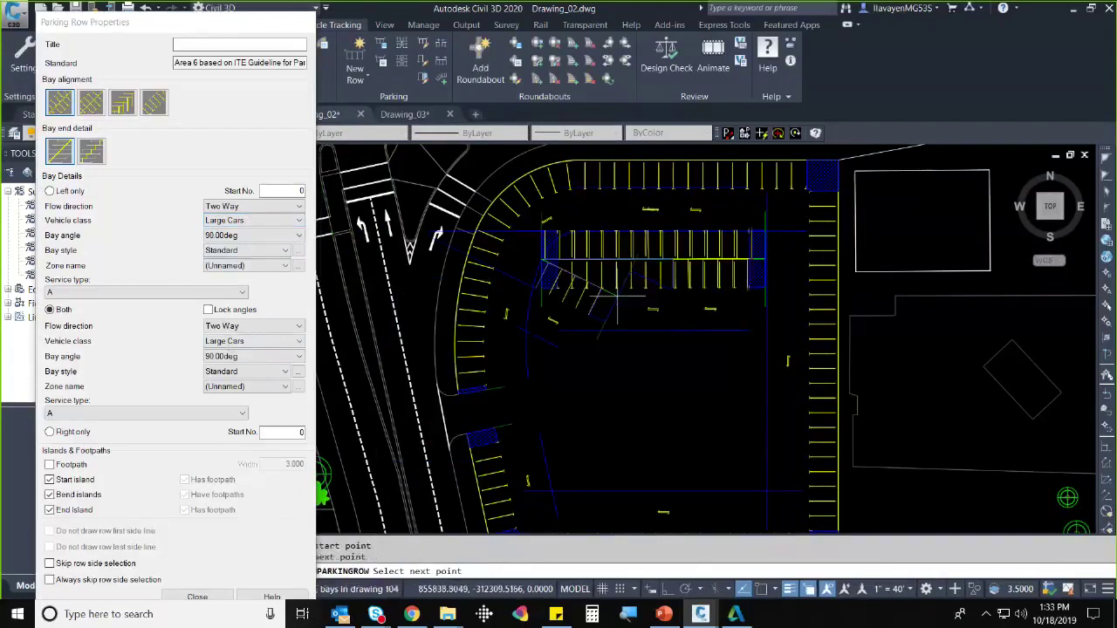
key("Return")
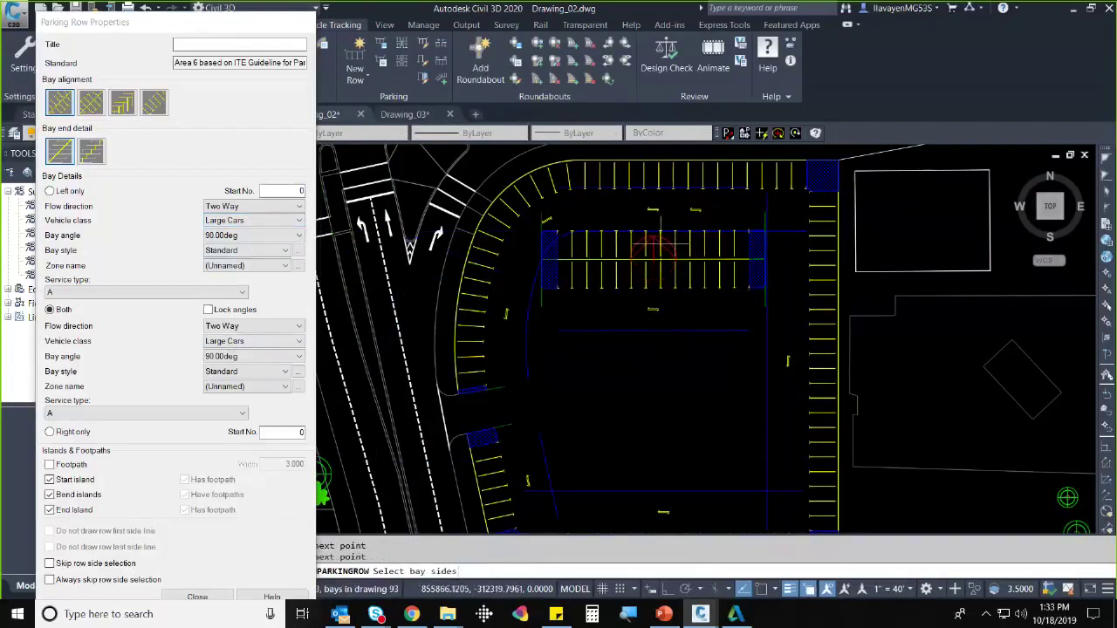
left_click(652, 320)
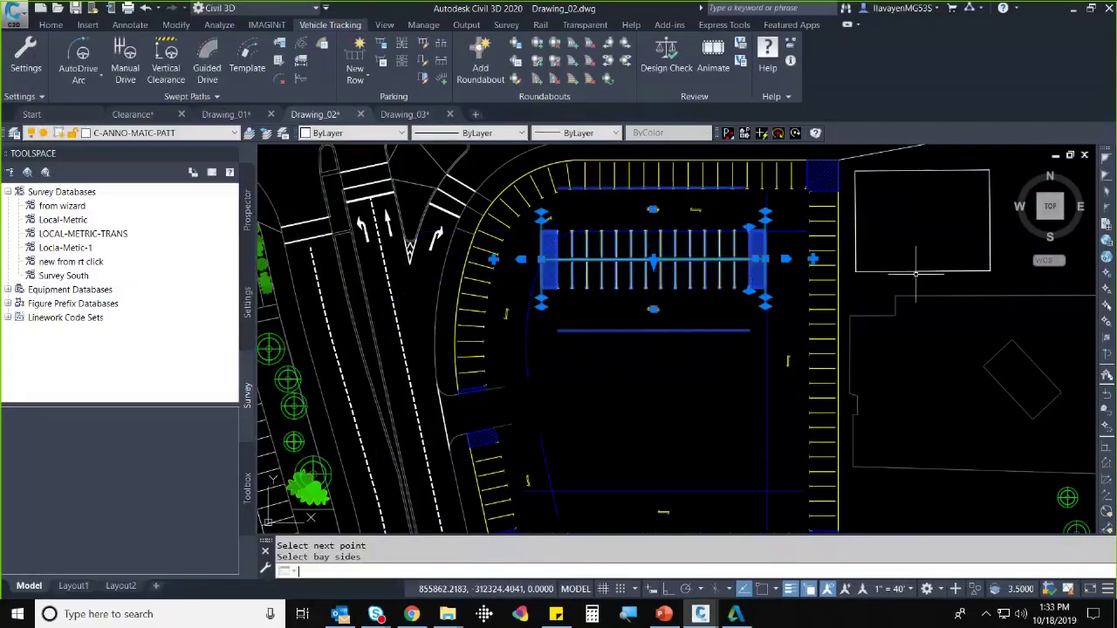
- Try tilting the north row by moving its west endpoint southward, and return it to a nearly east-west alignment
scroll(670, 353, "up", 2)
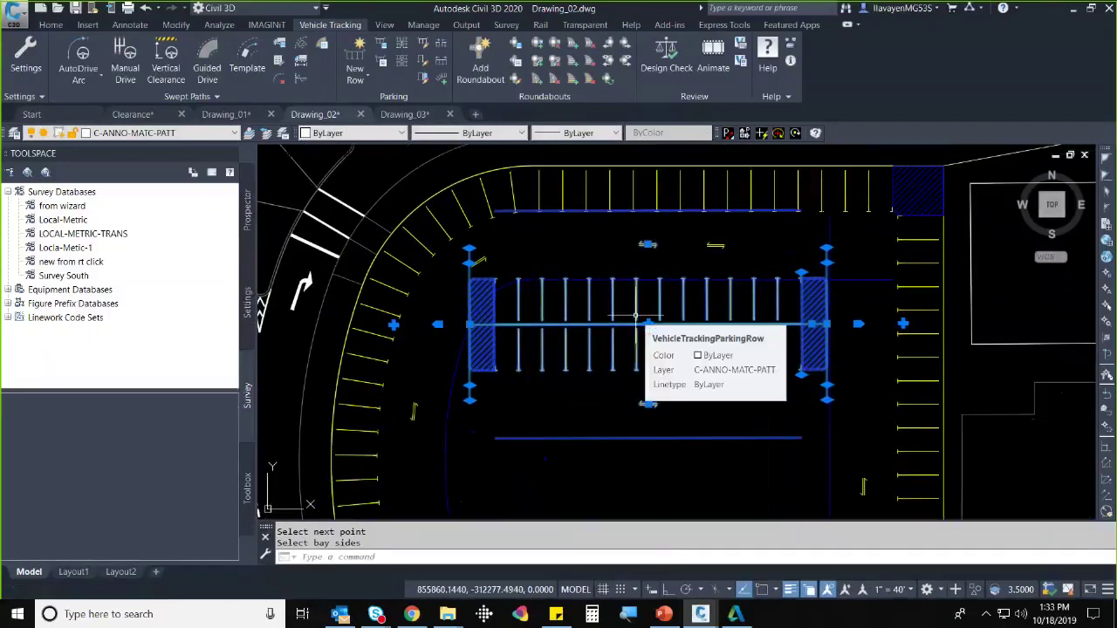
left_click(439, 326)
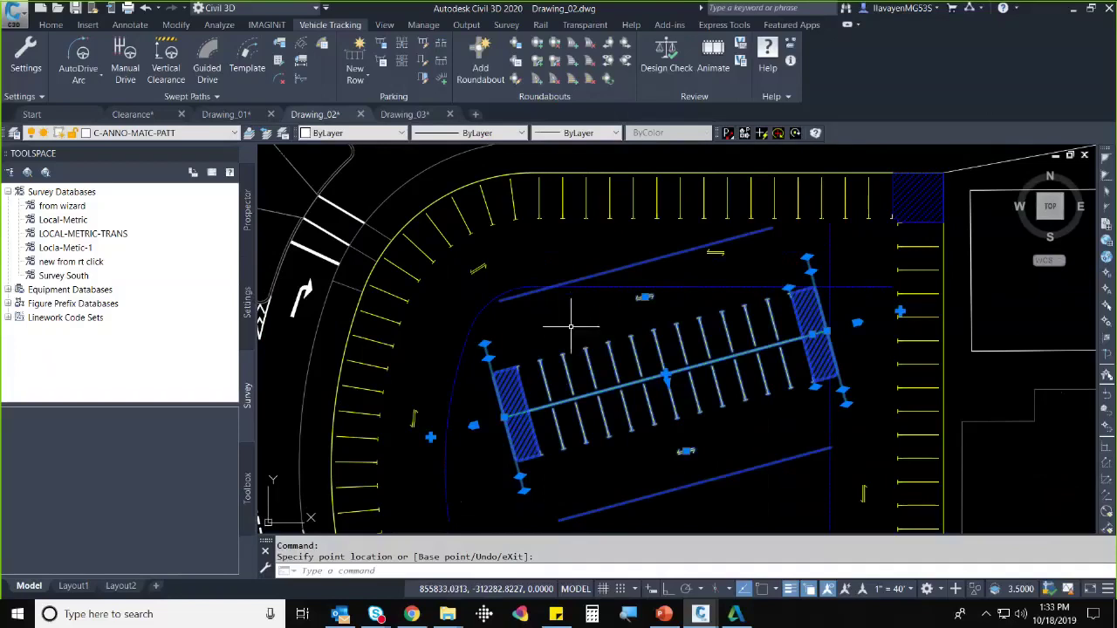
left_click(505, 417)
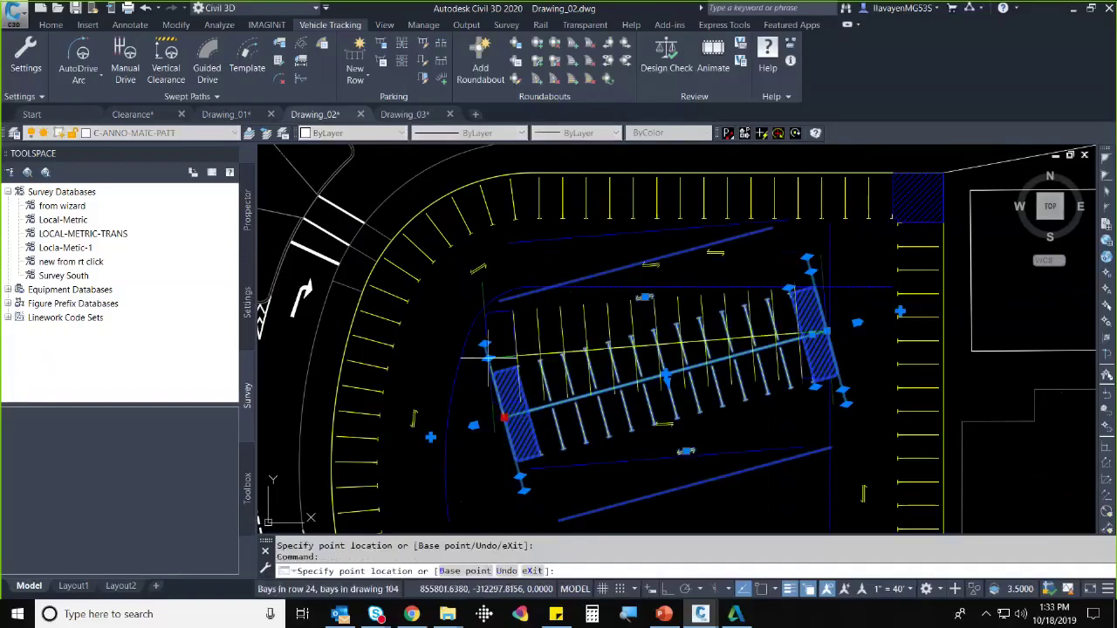
left_click(475, 333)
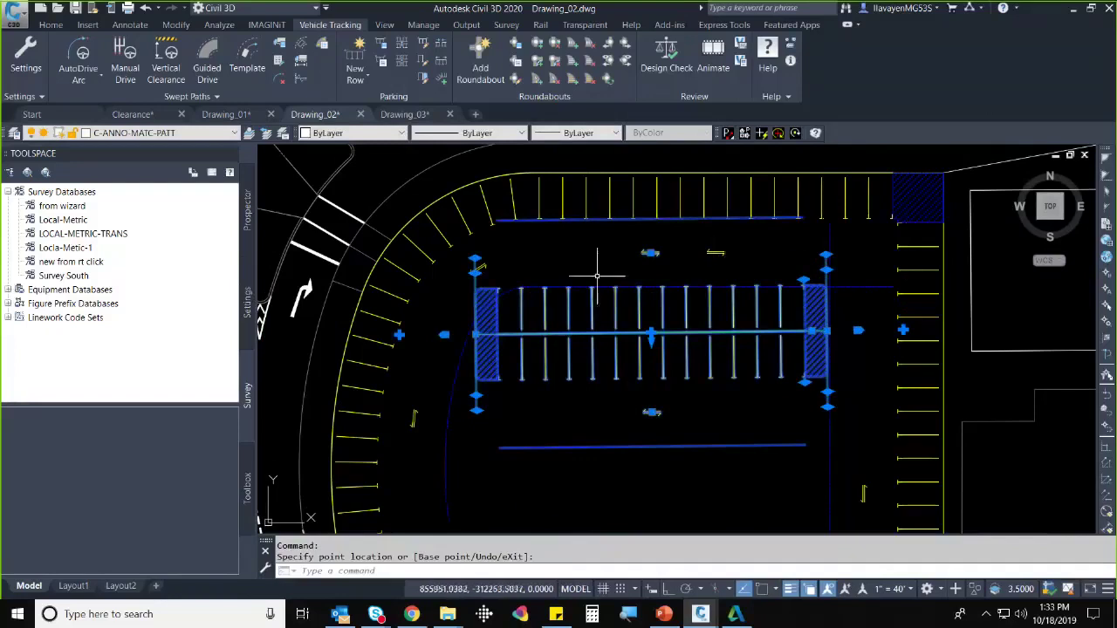
- Slant the north row's west end to follow the curved perimeter, and move its west endpoint slightly west to level the row
scroll(524, 297, "up", 2)
left_click(451, 478)
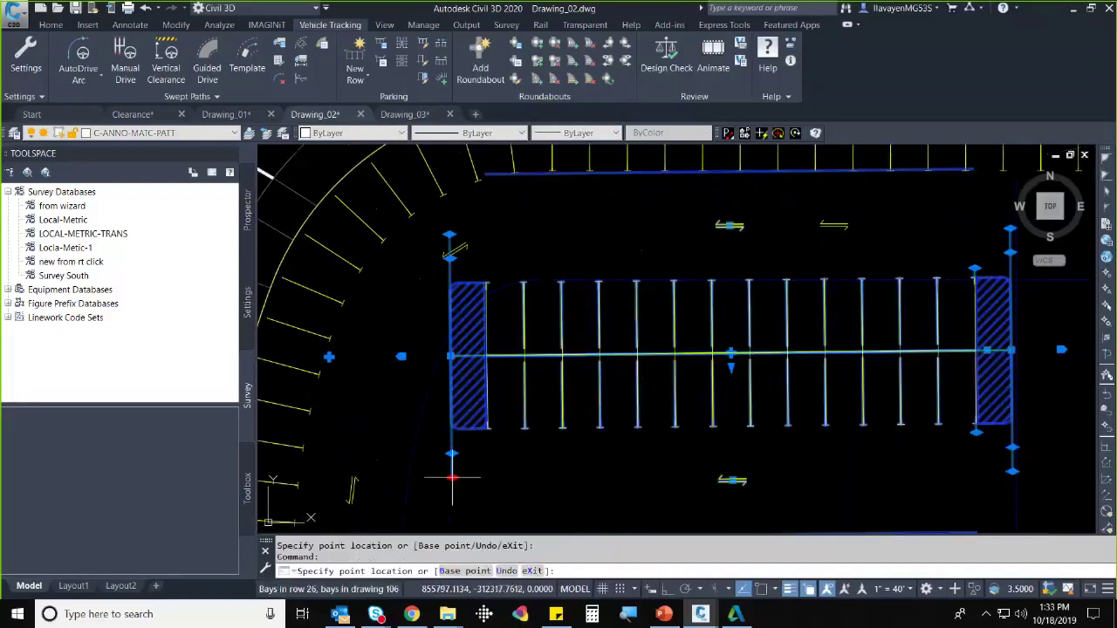
key("Escape")
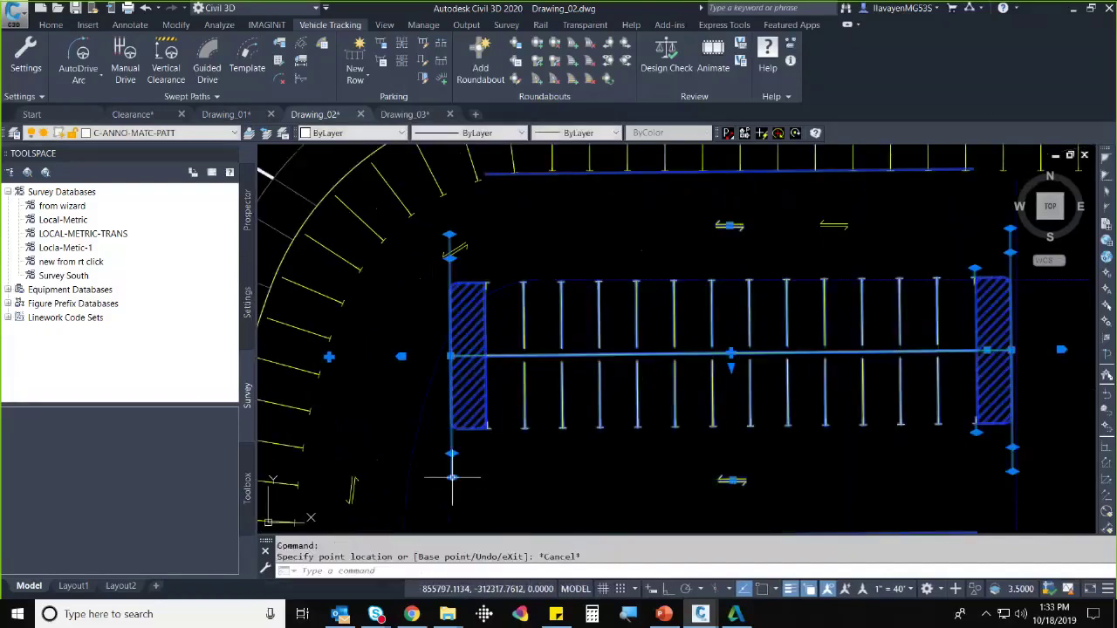
left_click(426, 454)
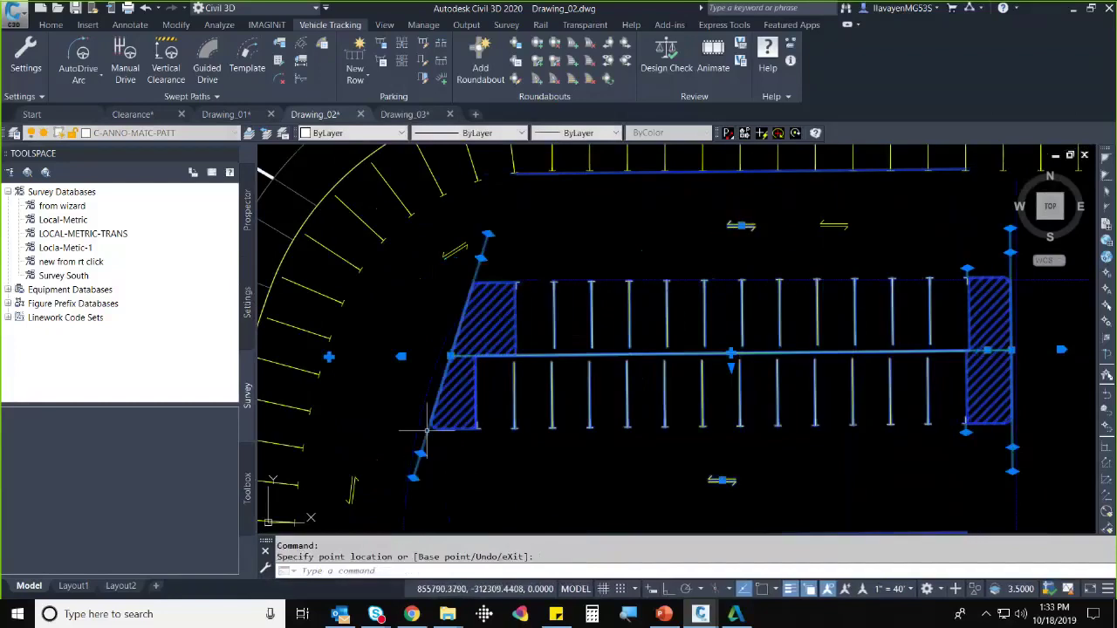
left_click(451, 356)
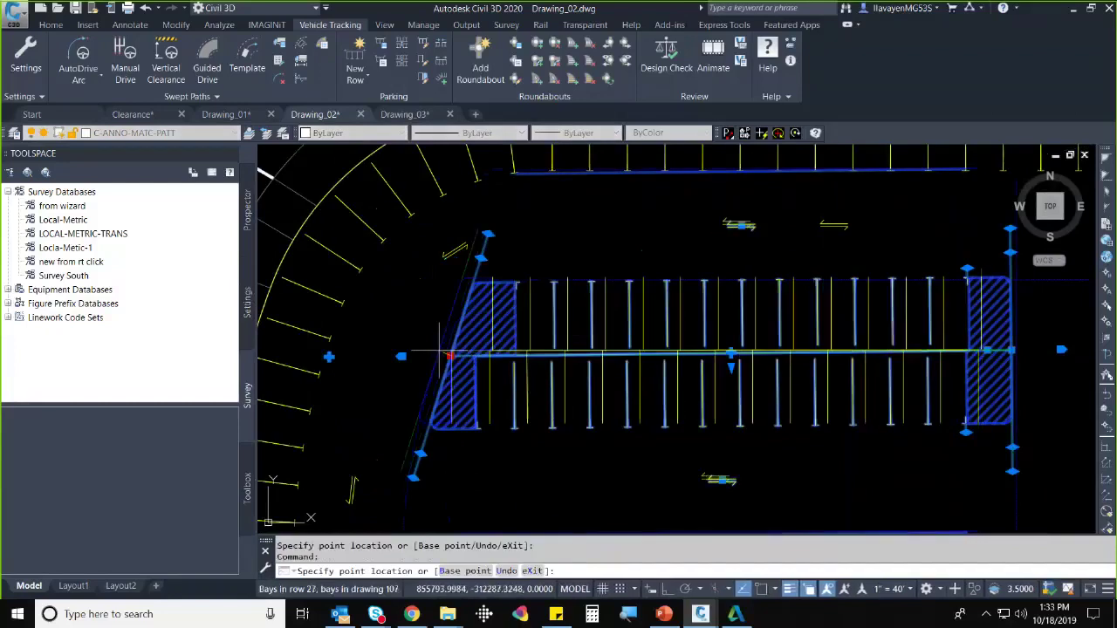
left_click(439, 356)
- Start a parallel parking row with the ITE Guideline from the US Parking Standards, accepting the suggested standard name for Area 7
scroll(547, 279, "down", 5)
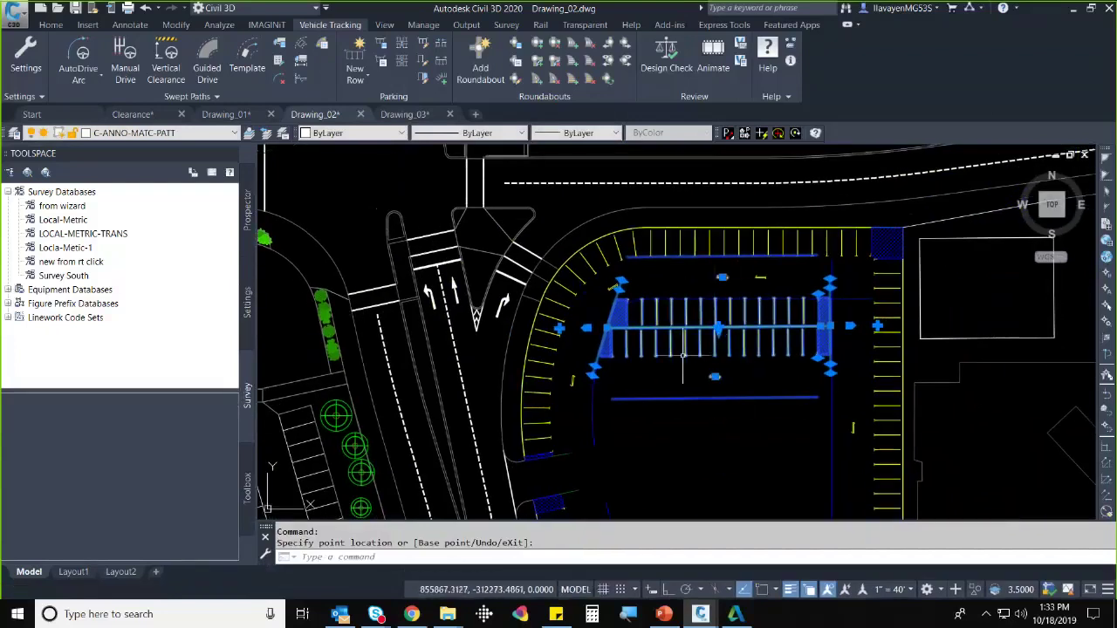
middle_click_drag(683, 355, 643, 300)
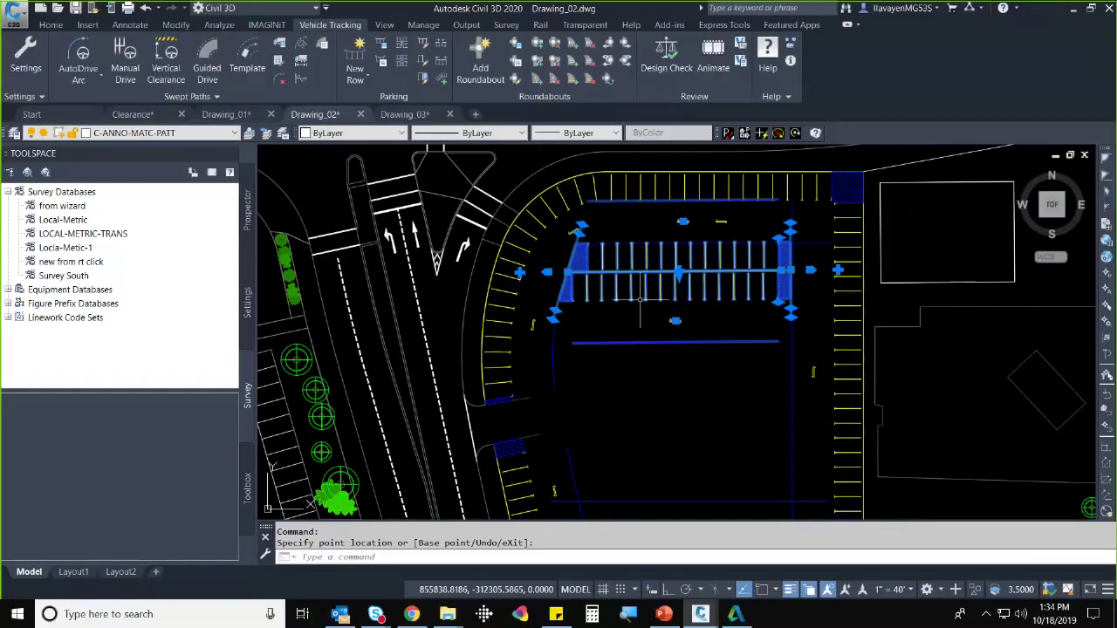
left_click(356, 88)
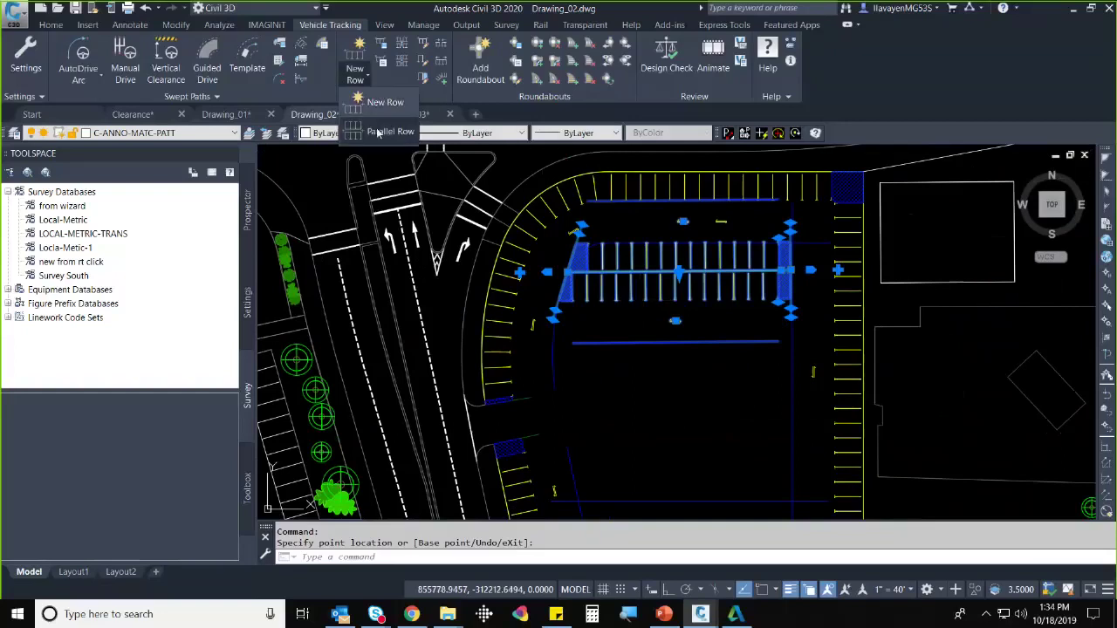
left_click(378, 131)
double_click(446, 338)
left_click(471, 348)
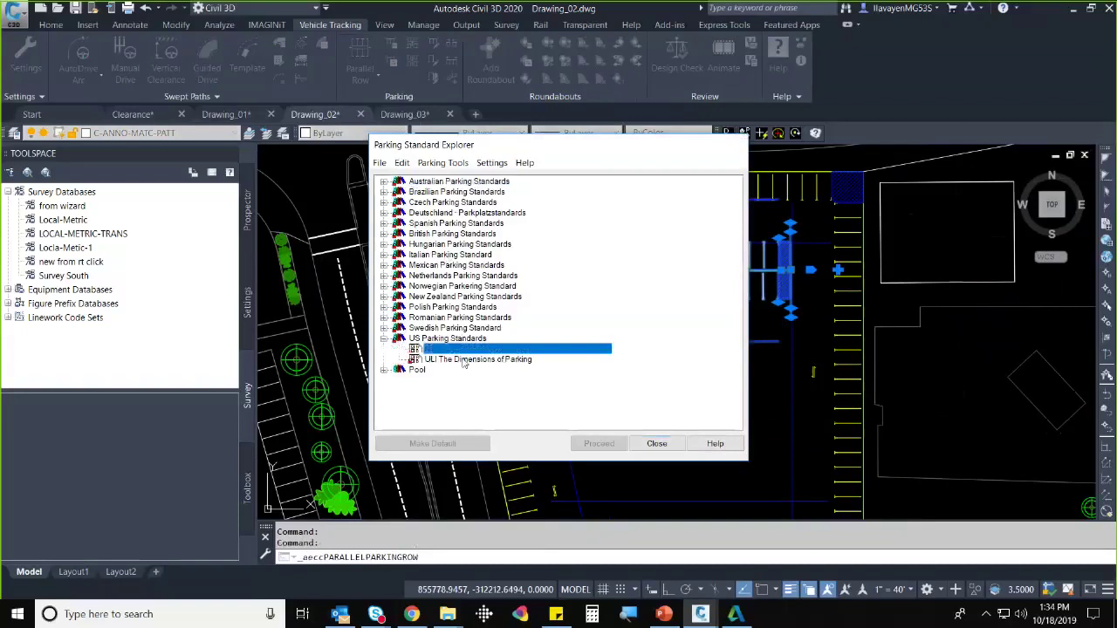
left_click(598, 444)
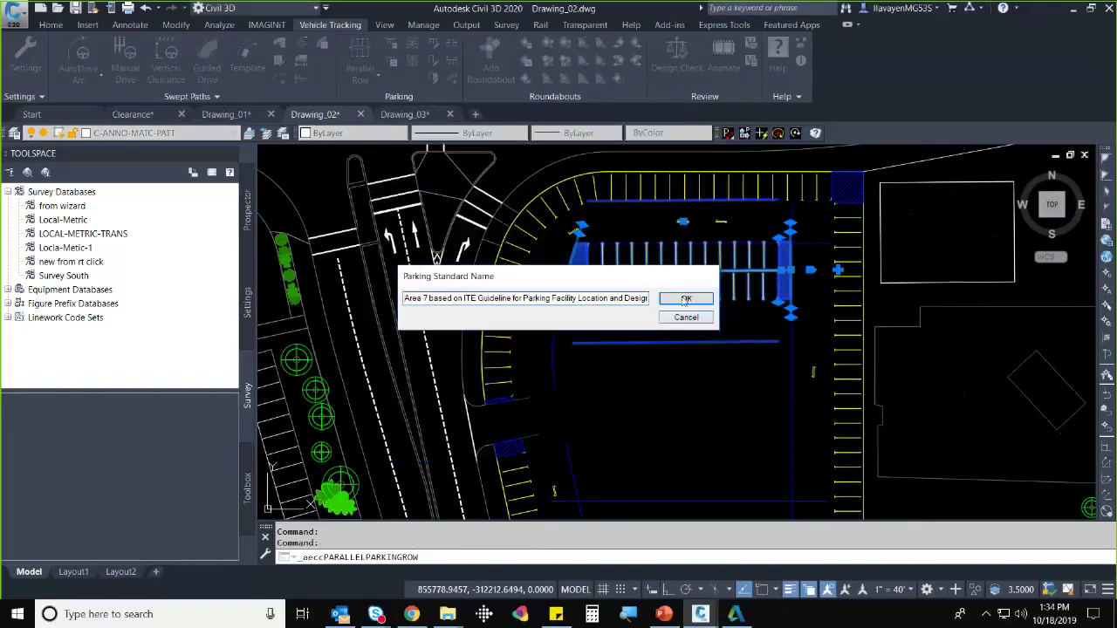
left_click(685, 299)
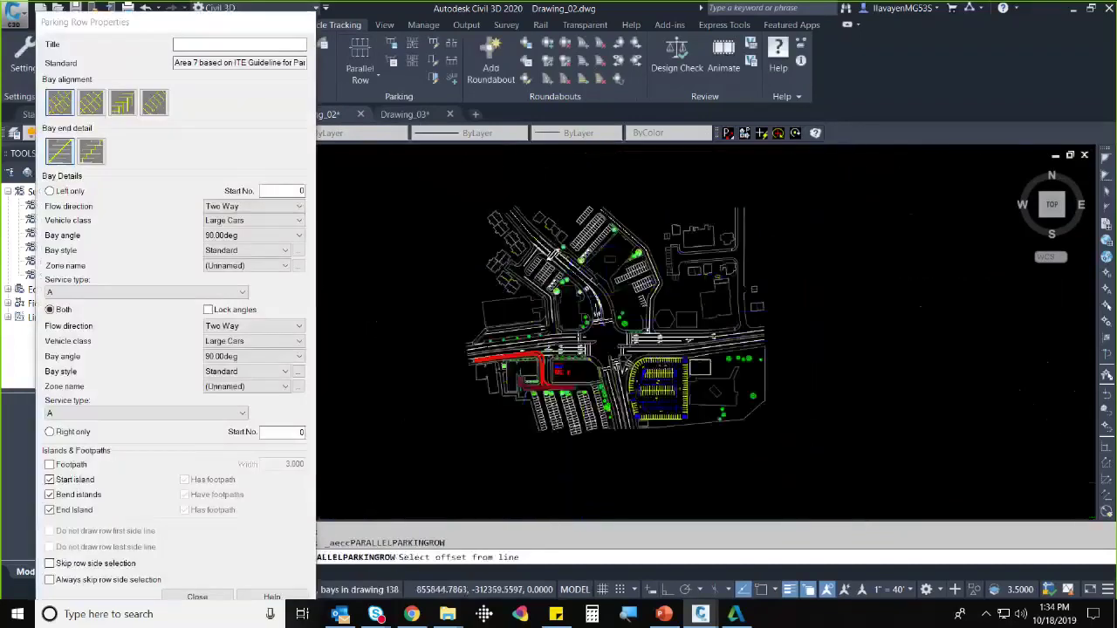
- Place the parallel row directly south of the north interior row, keeping bays on both sides
scroll(656, 388, "down", 2)
scroll(659, 388, "up", 4)
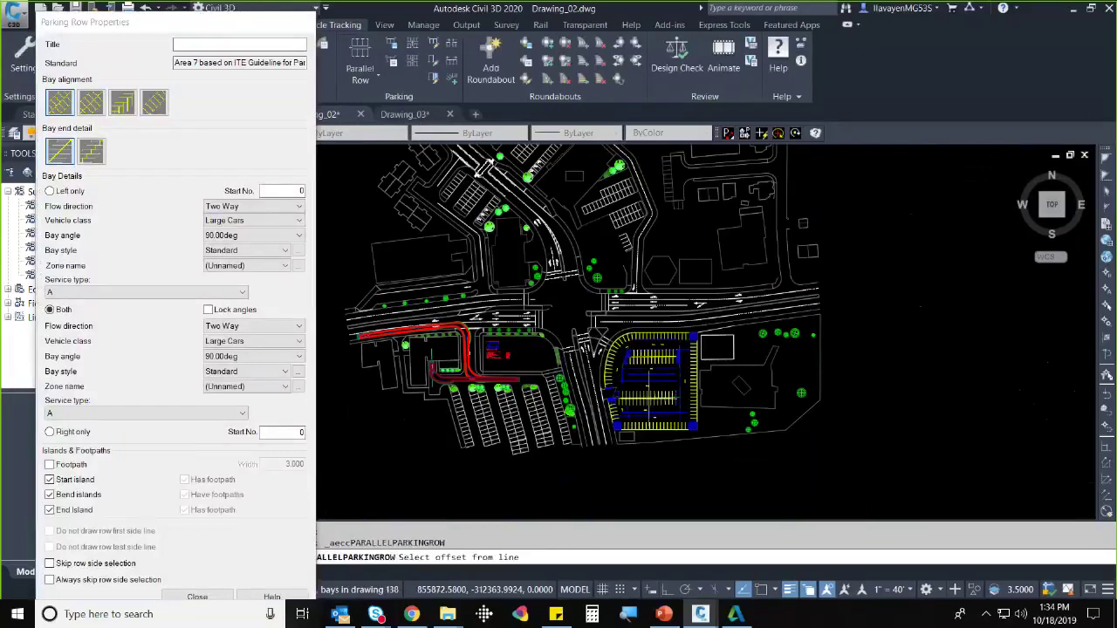
scroll(648, 375, "up", 4)
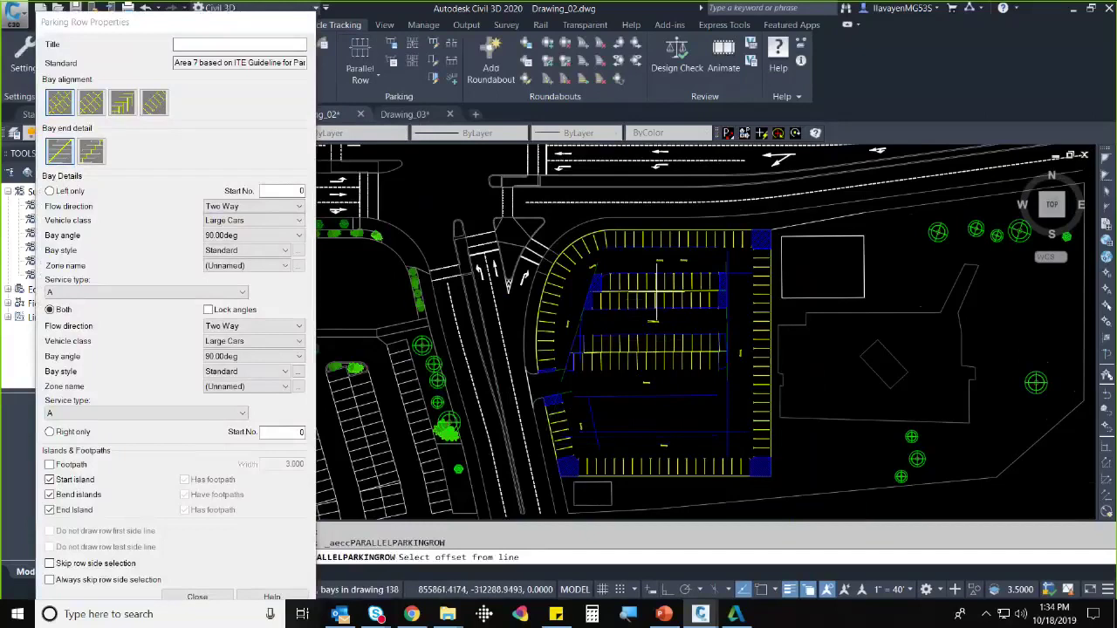
key("F5")
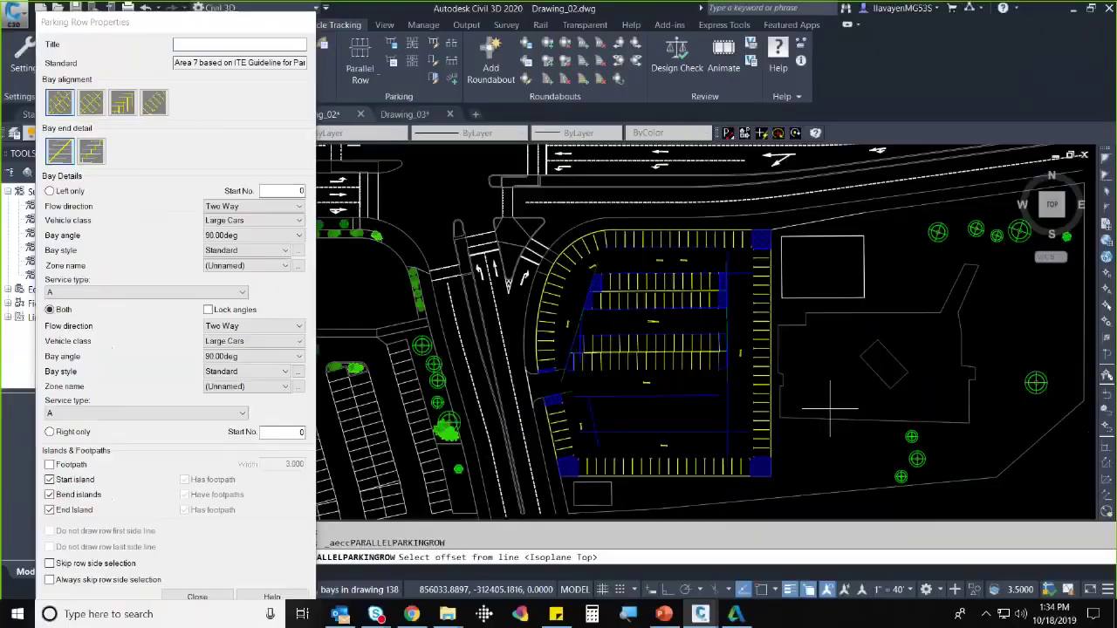
key("F5")
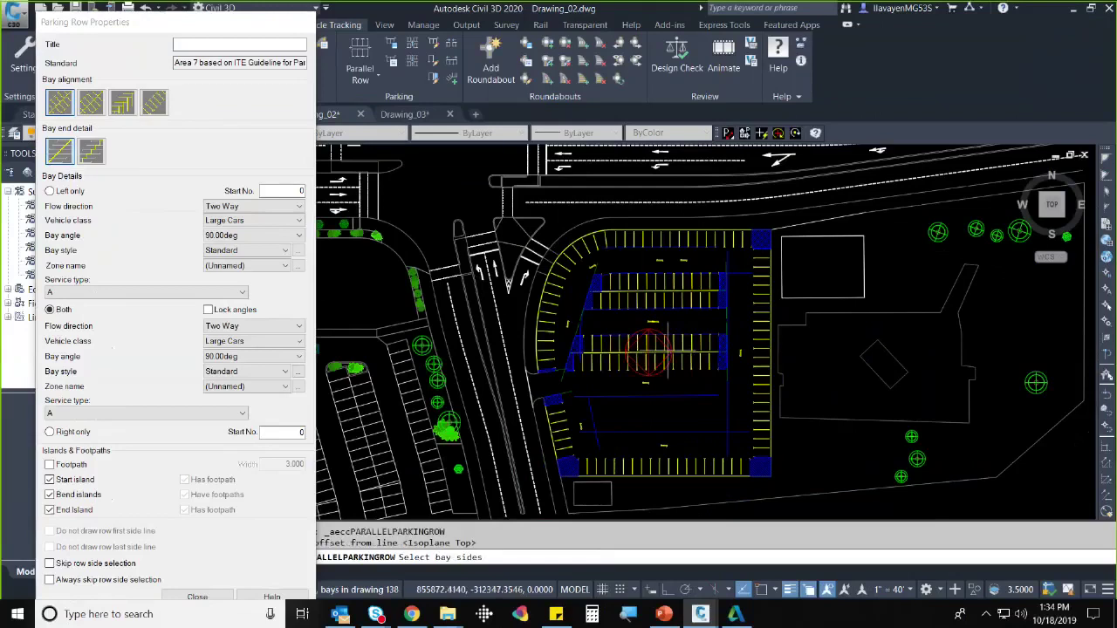
key("Return")
- Start another parallel parking row with the US ITE Guideline, accepting the suggested standard name for Area 8
left_click(359, 49)
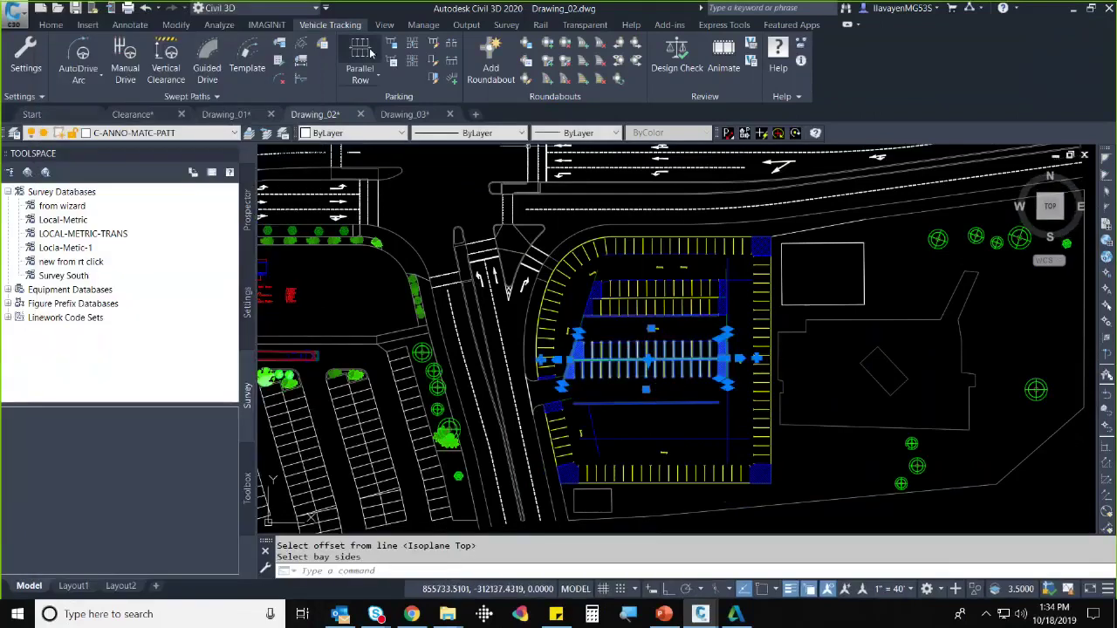
left_click(384, 338)
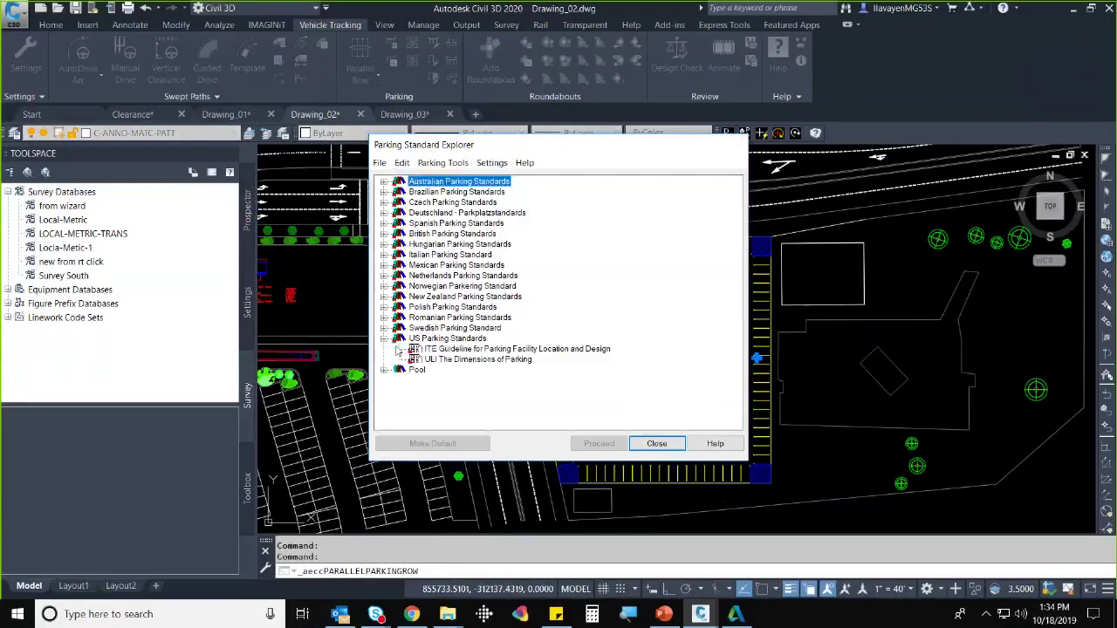
left_click(516, 348)
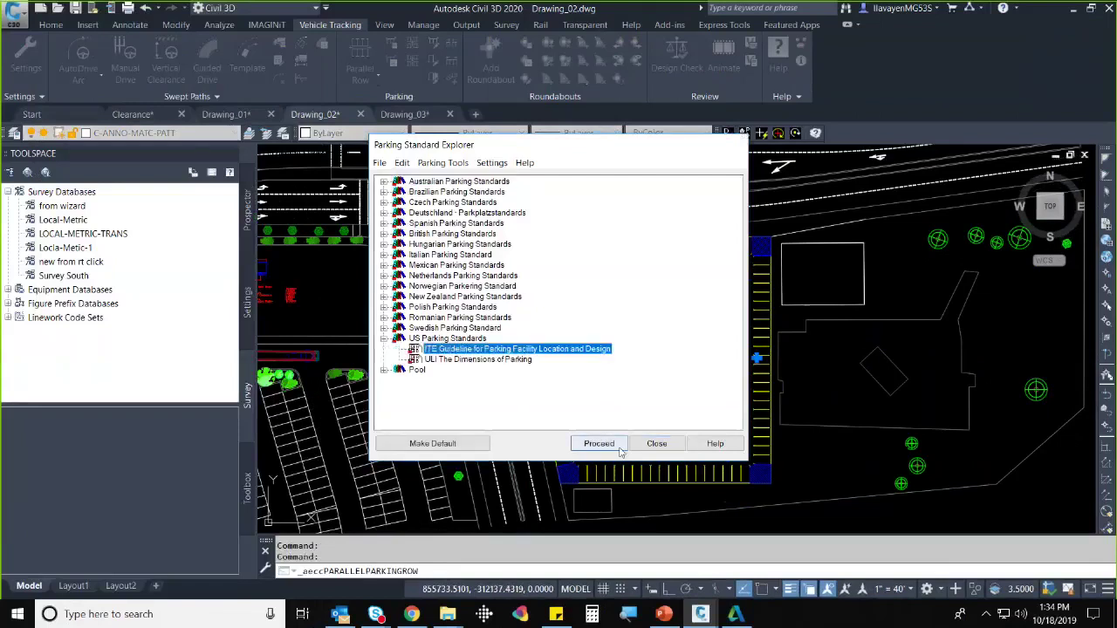
left_click(599, 443)
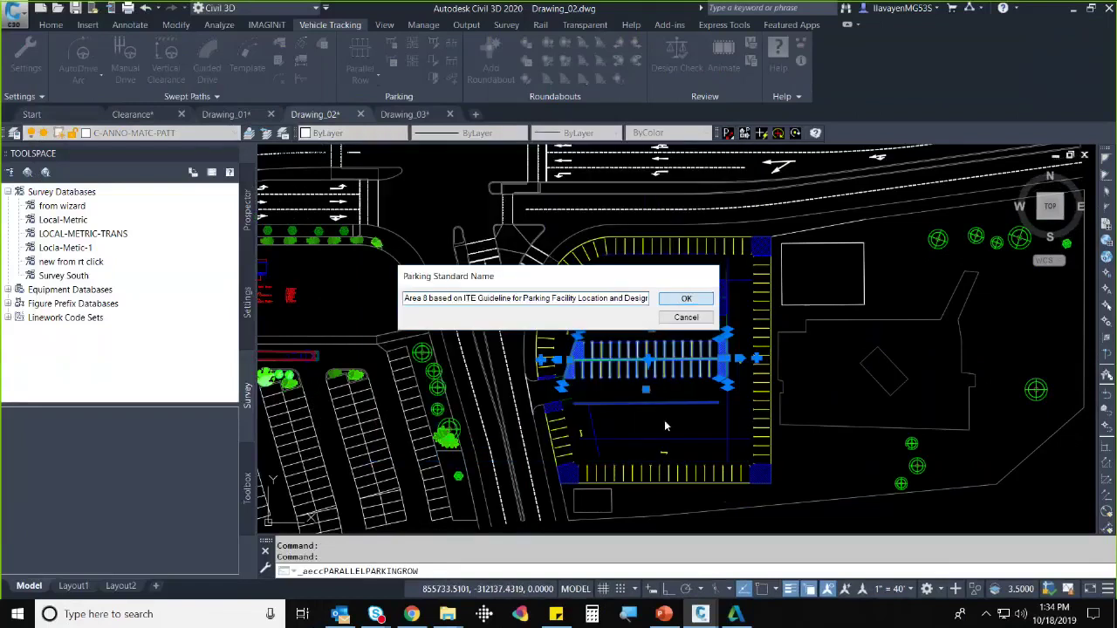
key("Return")
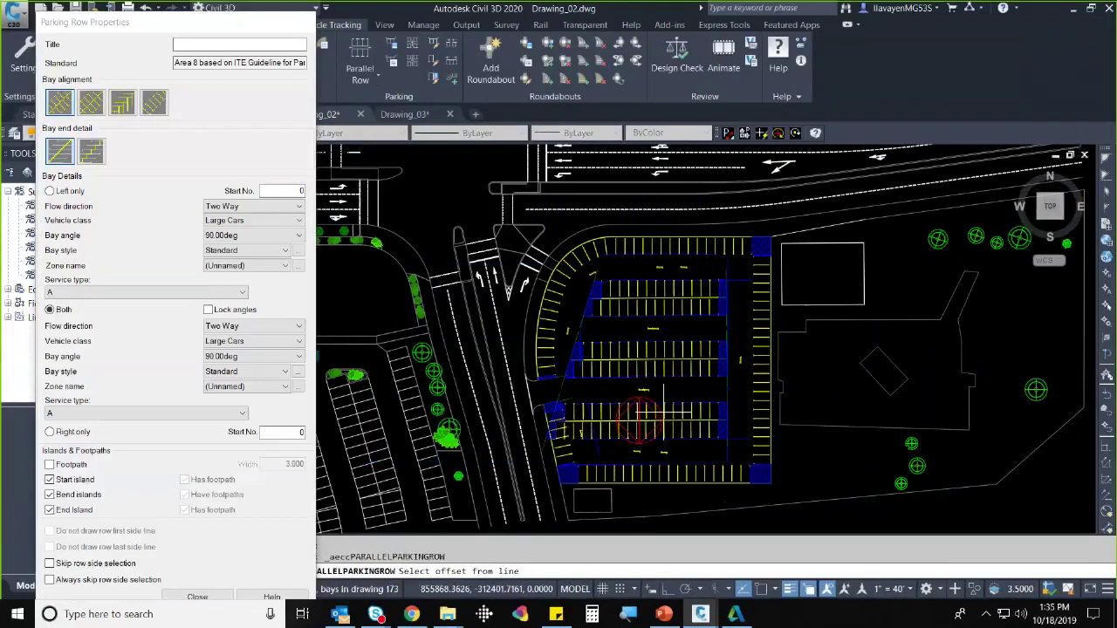
- Place the parallel row south of the middle interior row with bays on both sides, and clear the selection
left_click(664, 410)
scroll(641, 423, "up", 5)
key("Escape")
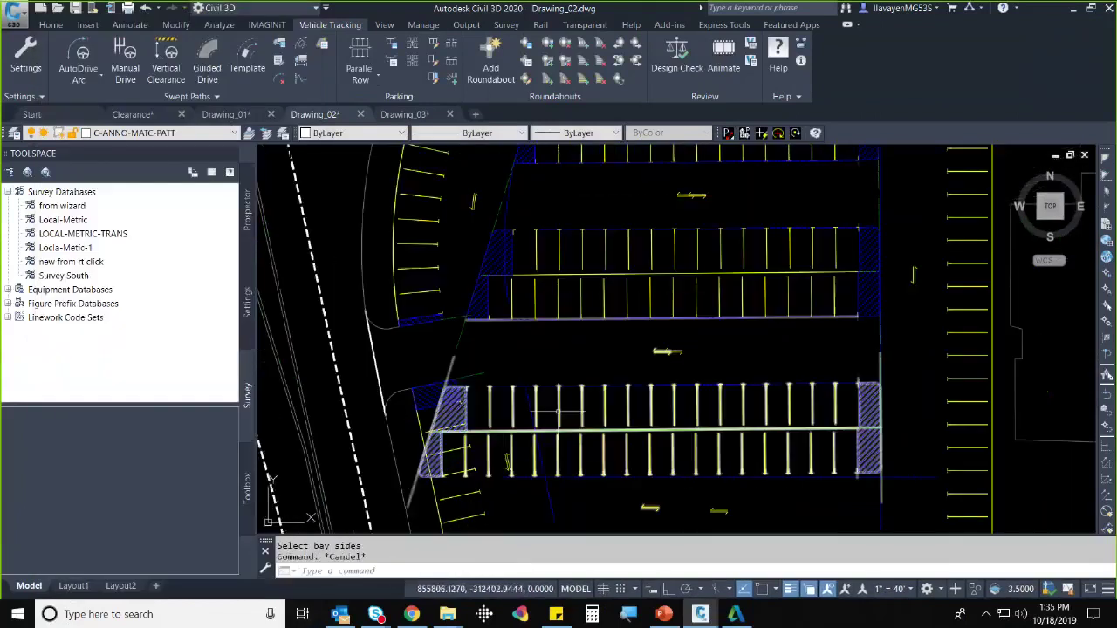
- Move the south interior row's west endpoint east, clear of the perimeter bays, and slant its west end along the lot's angled west side
left_click(463, 413)
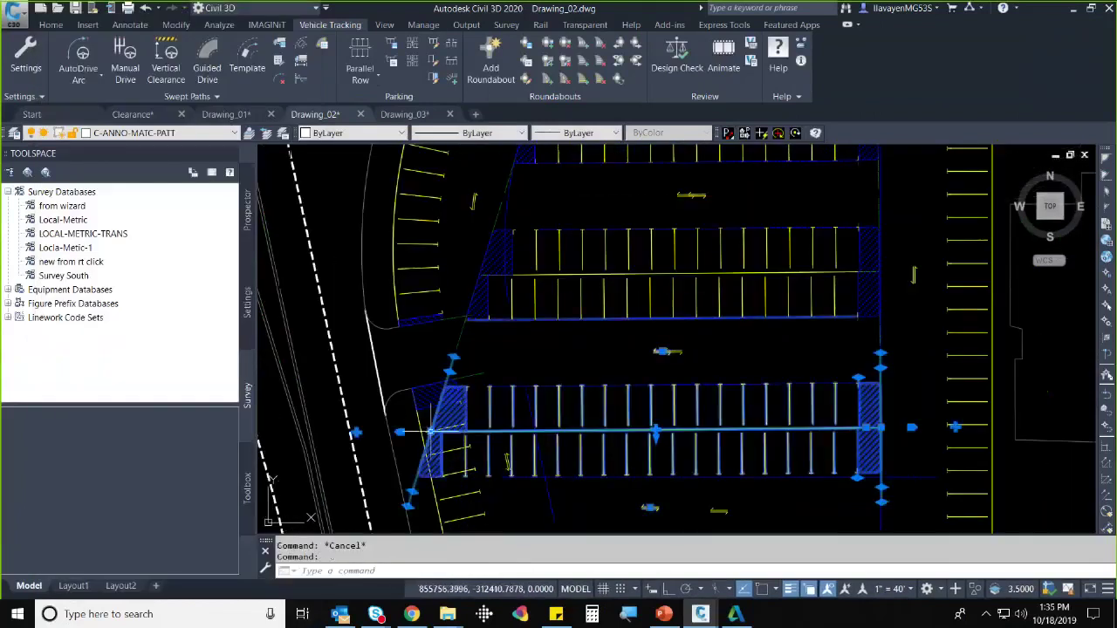
left_click(430, 431)
left_click(555, 432)
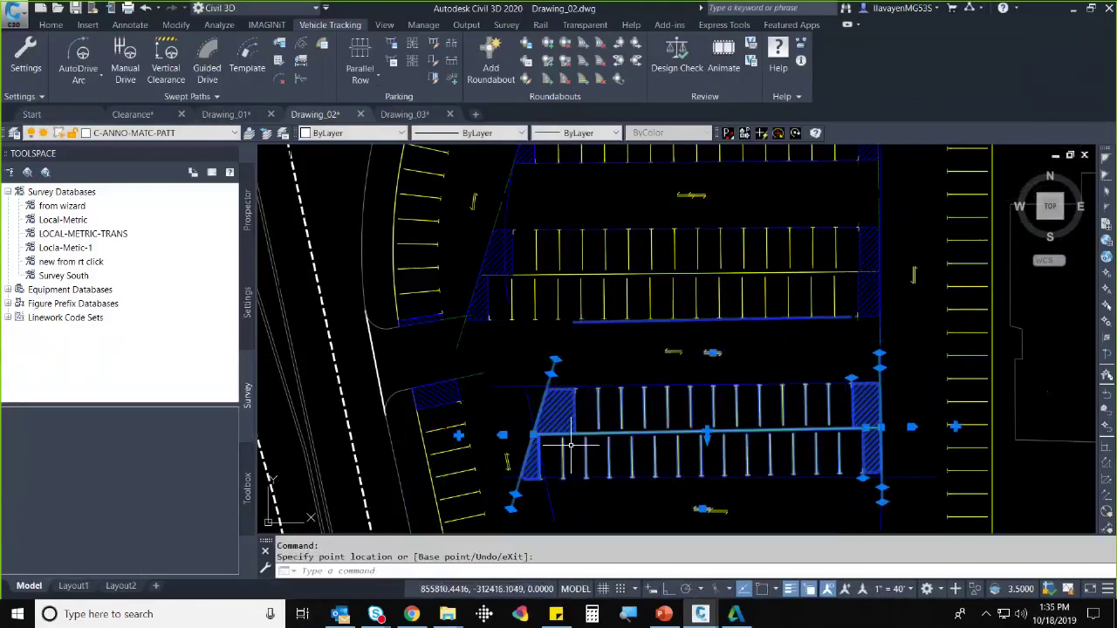
middle_click_drag(569, 445, 526, 326)
left_click(469, 393)
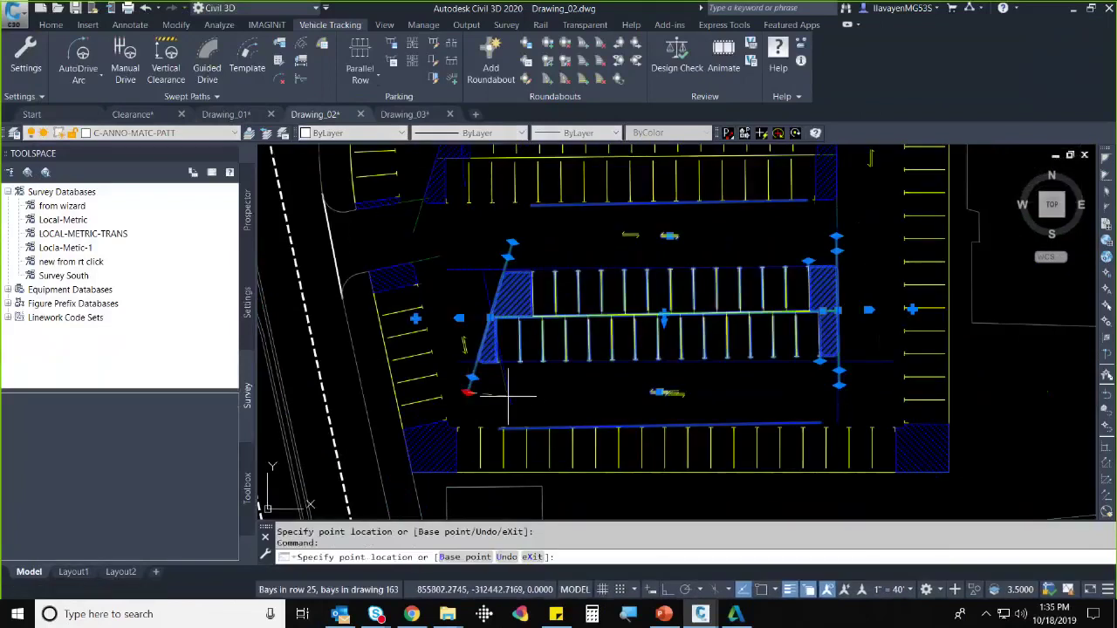
left_click(471, 378)
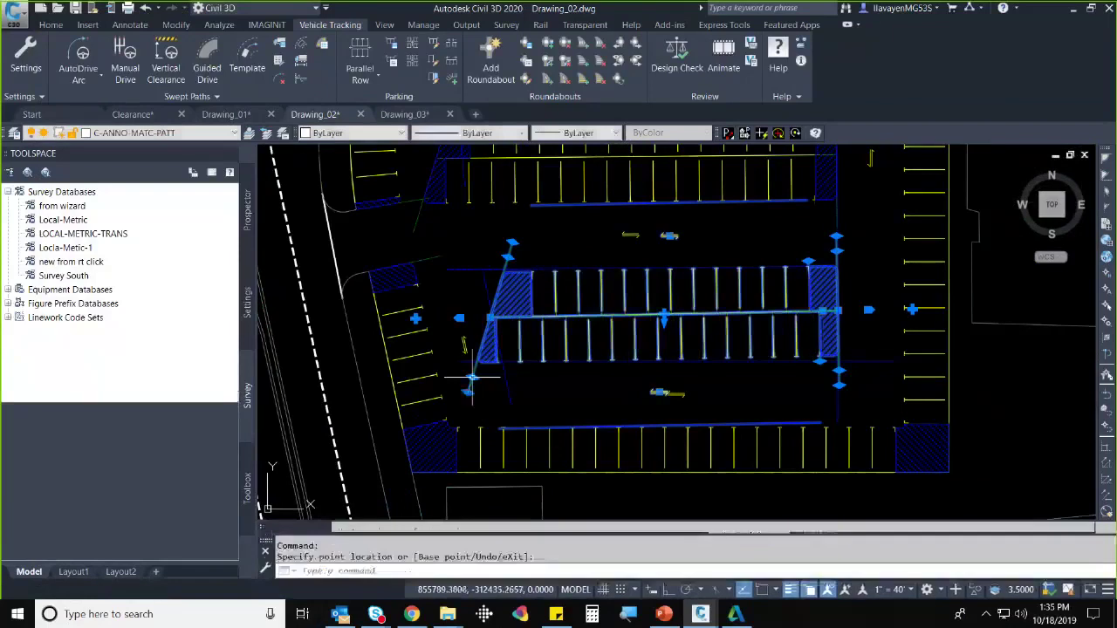
left_click(471, 385)
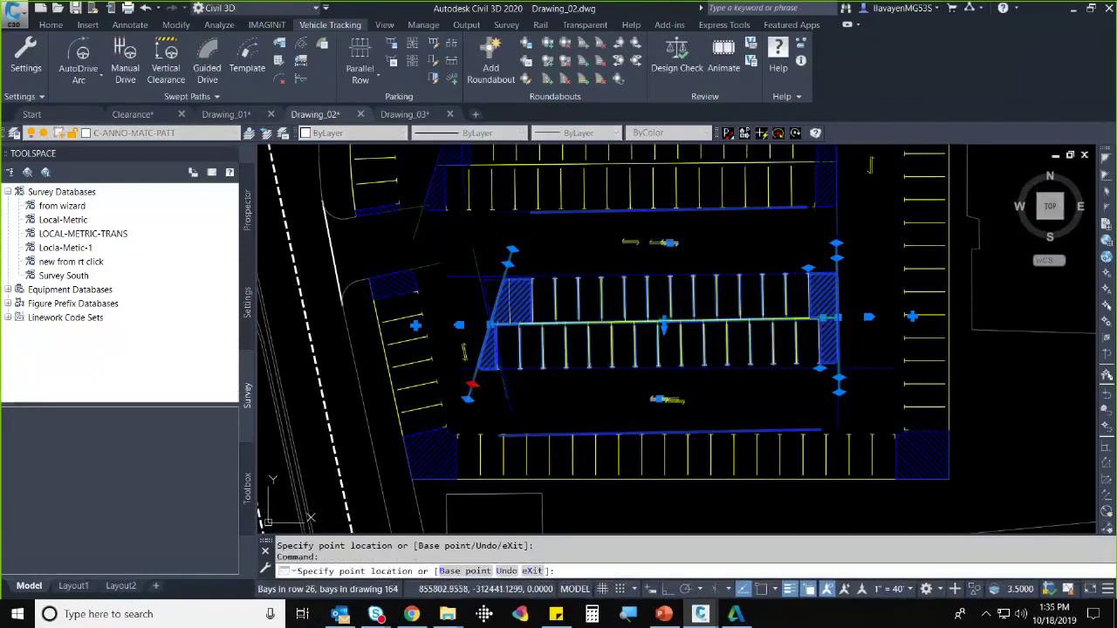
left_click(509, 397)
- Move the middle interior row's west endpoint east and realign its west end with the drive aisle along the lot's west side
middle_click_drag(434, 185, 432, 346)
key("Escape")
left_click(434, 347)
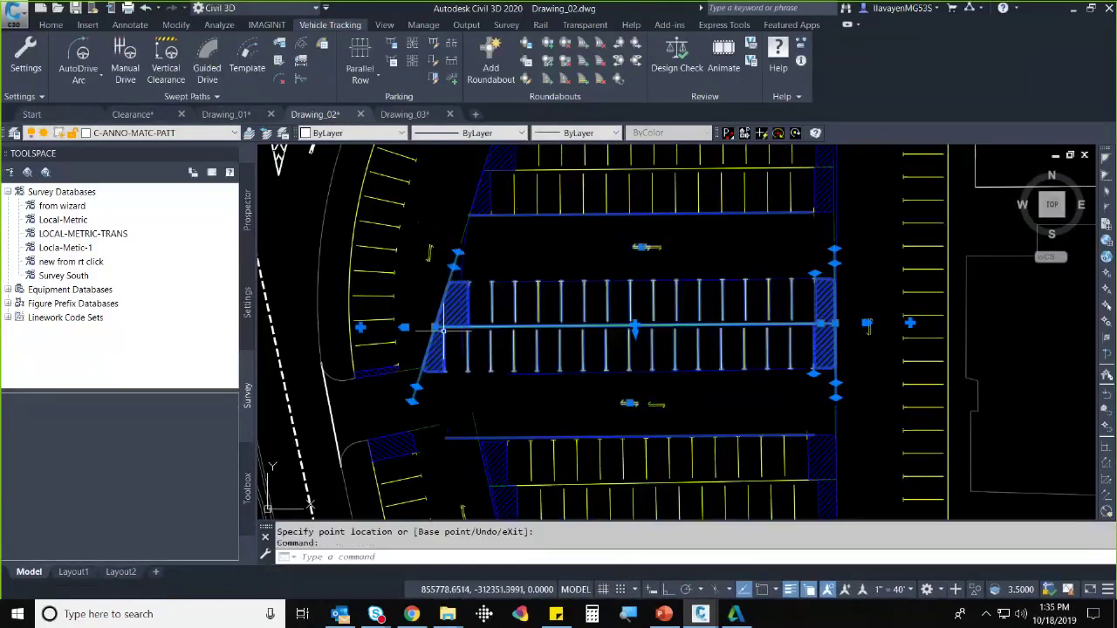
left_click(433, 327)
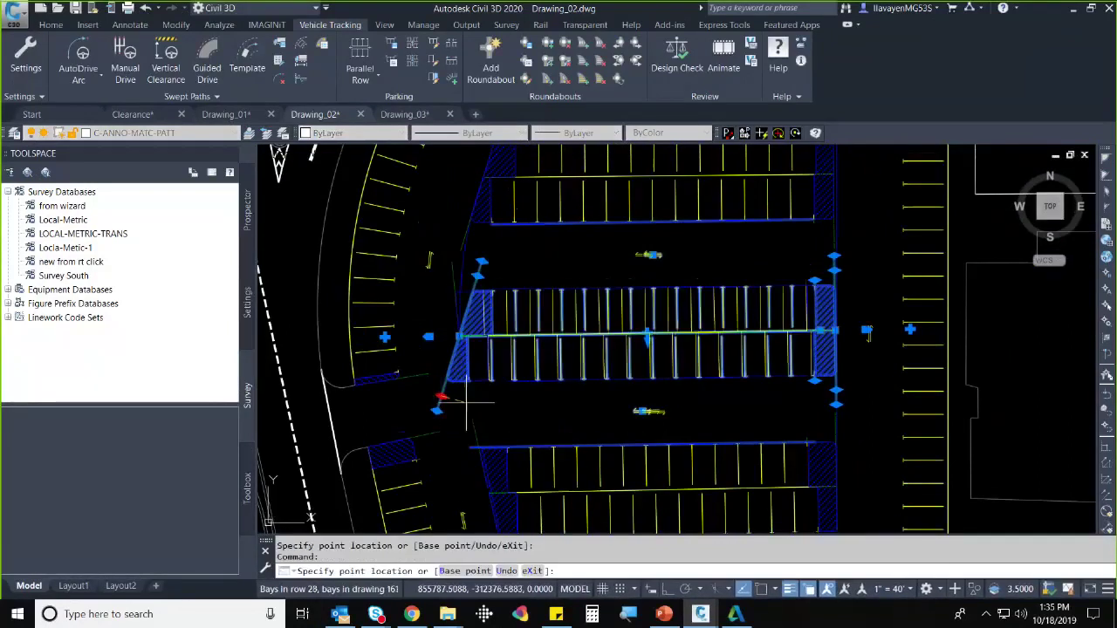
left_click(449, 390)
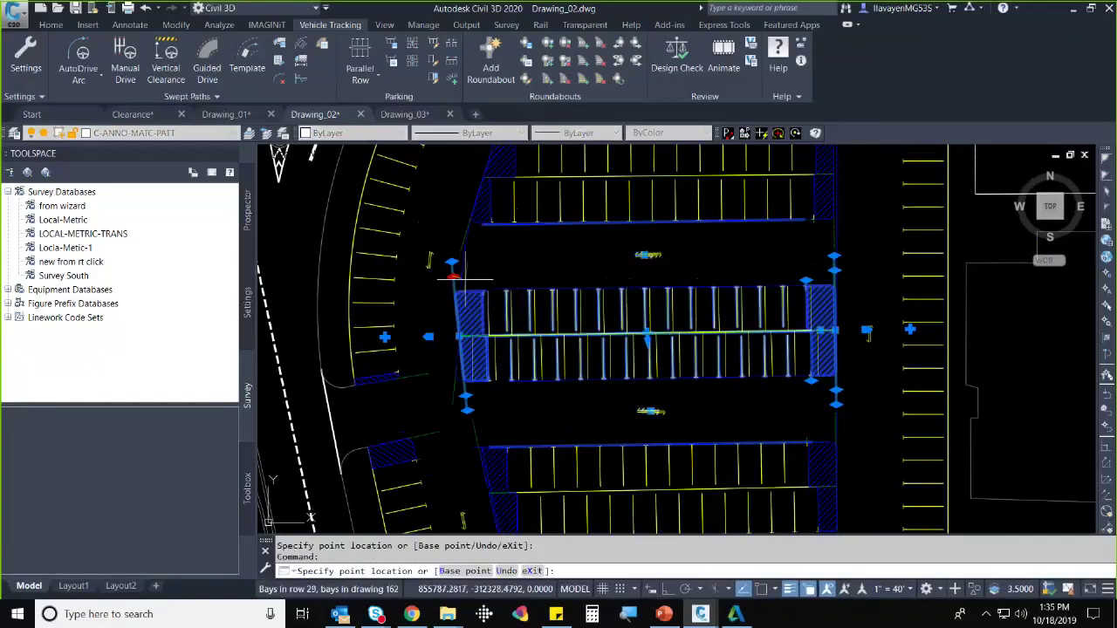
key("Escape")
left_click(452, 260)
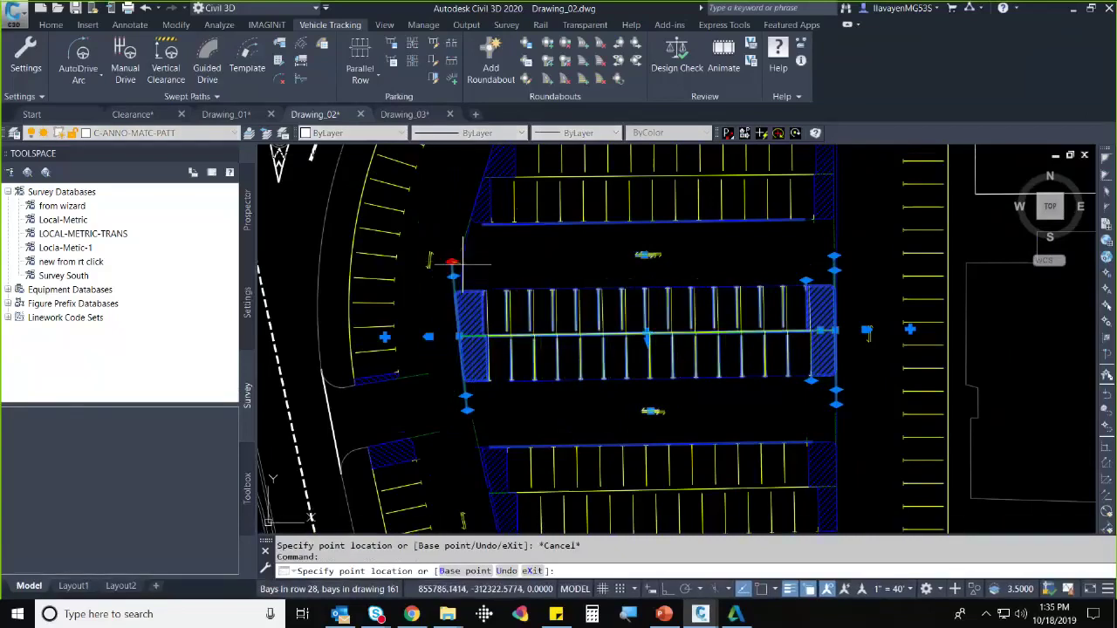
left_click(461, 262)
left_click(467, 408)
key("Escape")
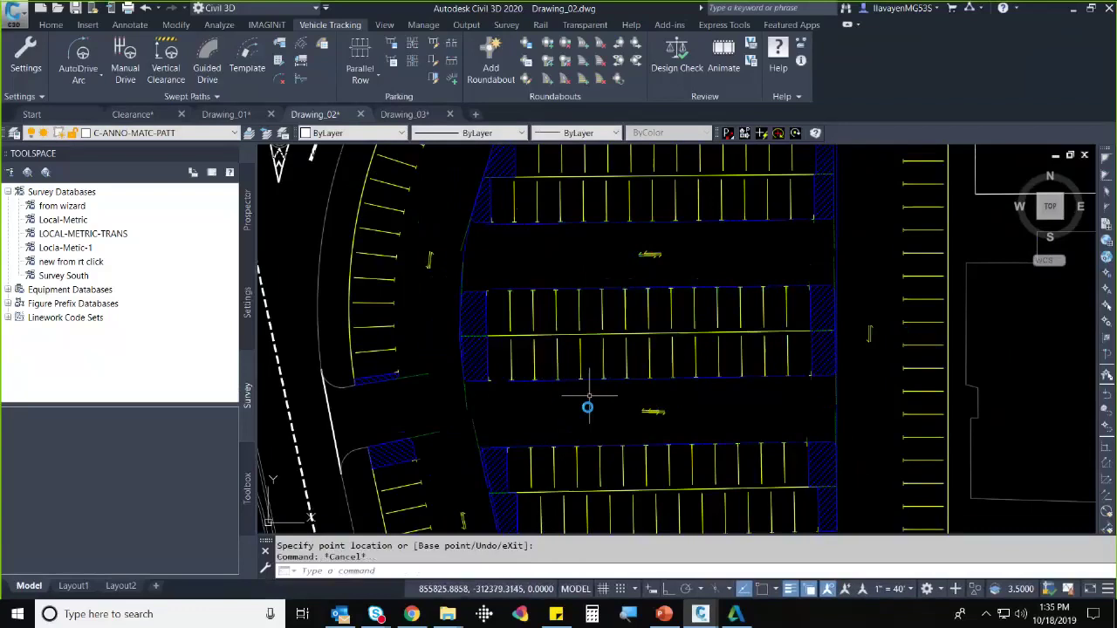
- Dismiss the event viewer and review the parking bay report for the bay counts of the whole lot
scroll(585, 469, "down", 2)
scroll(567, 343, "down", 3)
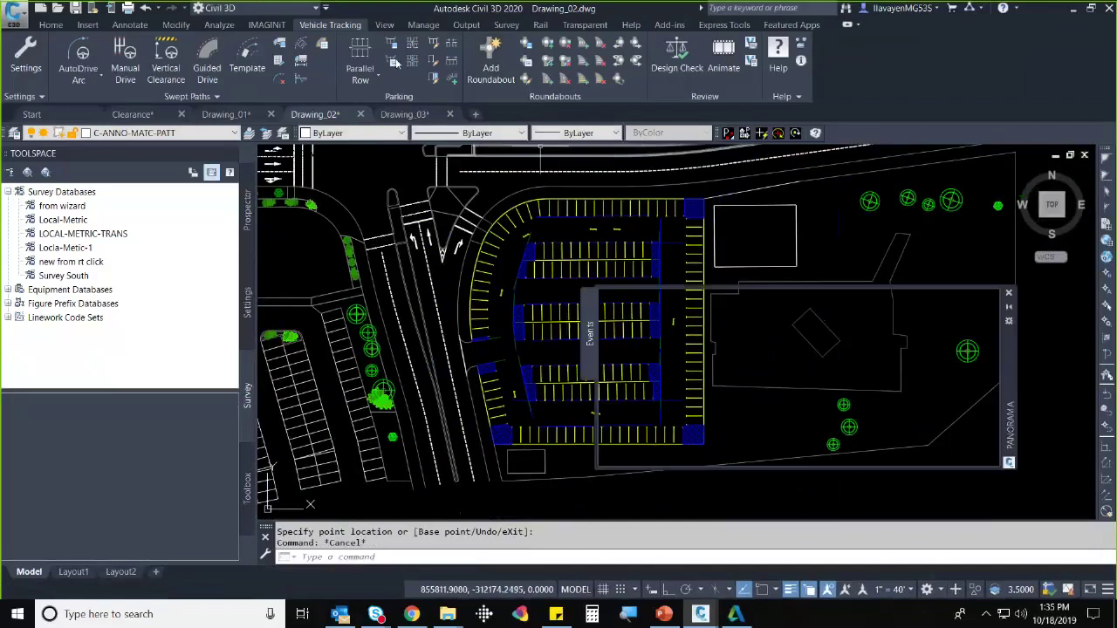
mouse_move(1014, 298)
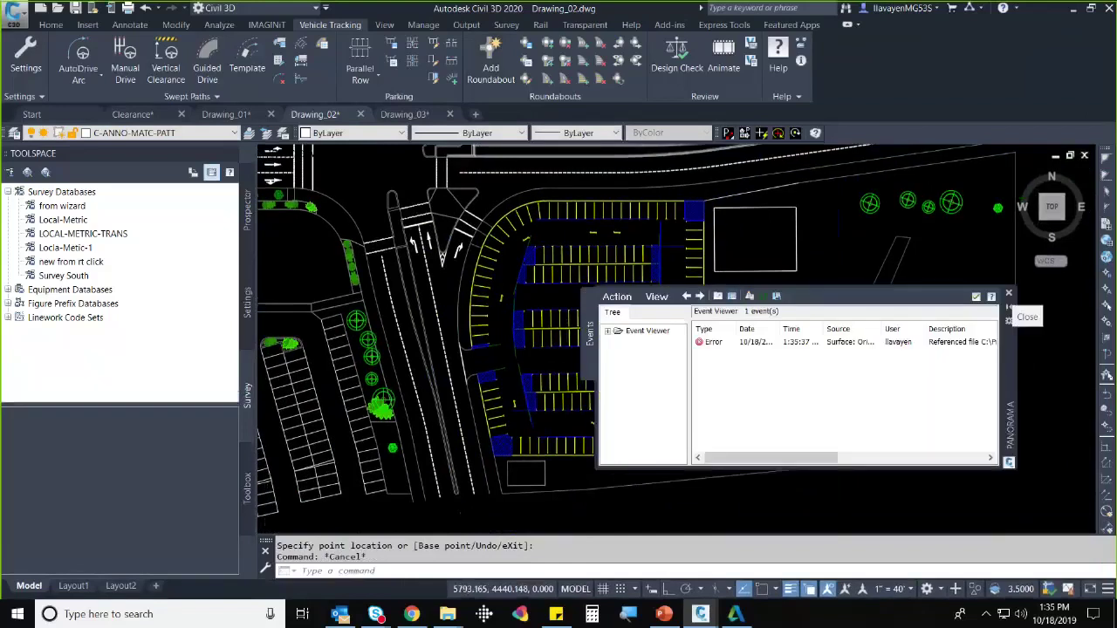
middle_click_drag(692, 353, 673, 352)
scroll(673, 353, "up", 3)
scroll(568, 317, "down", 3)
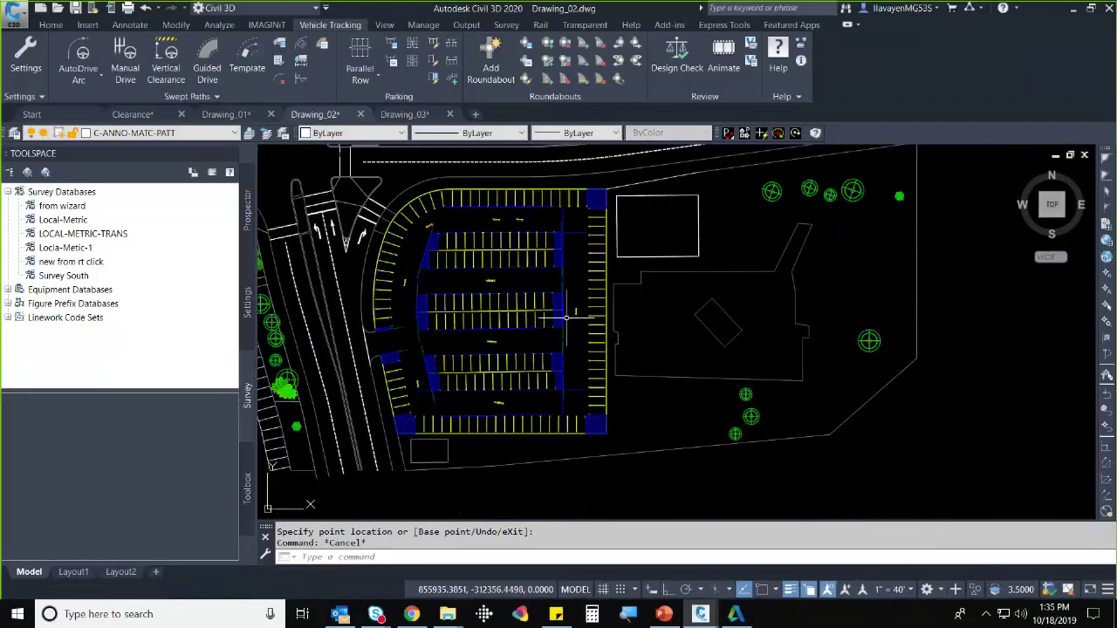
middle_click_drag(568, 316, 543, 347)
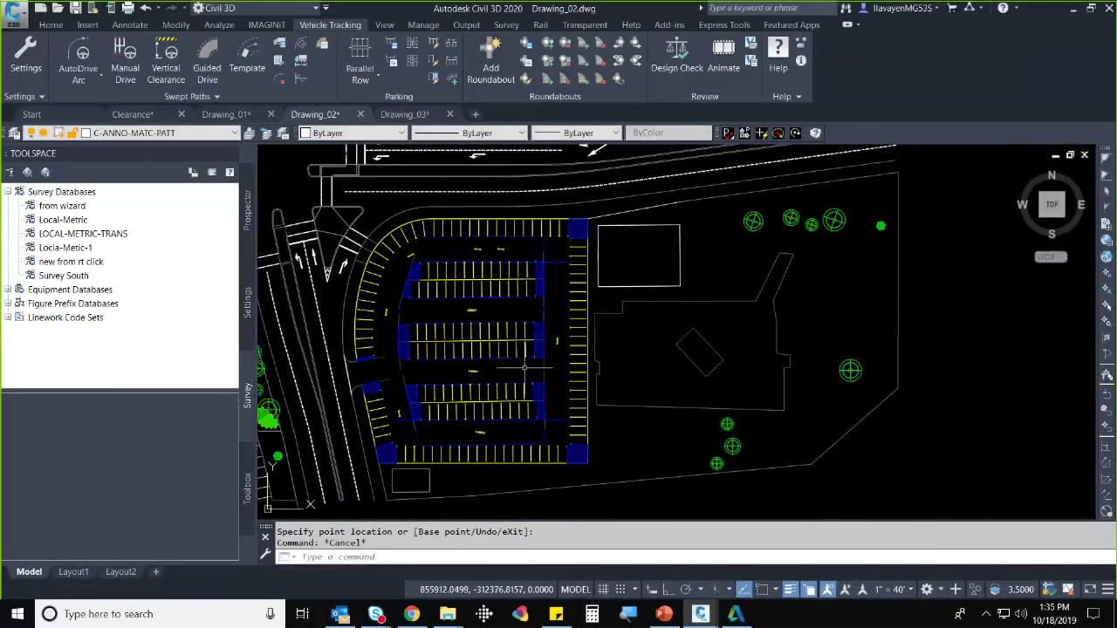
left_click(393, 67)
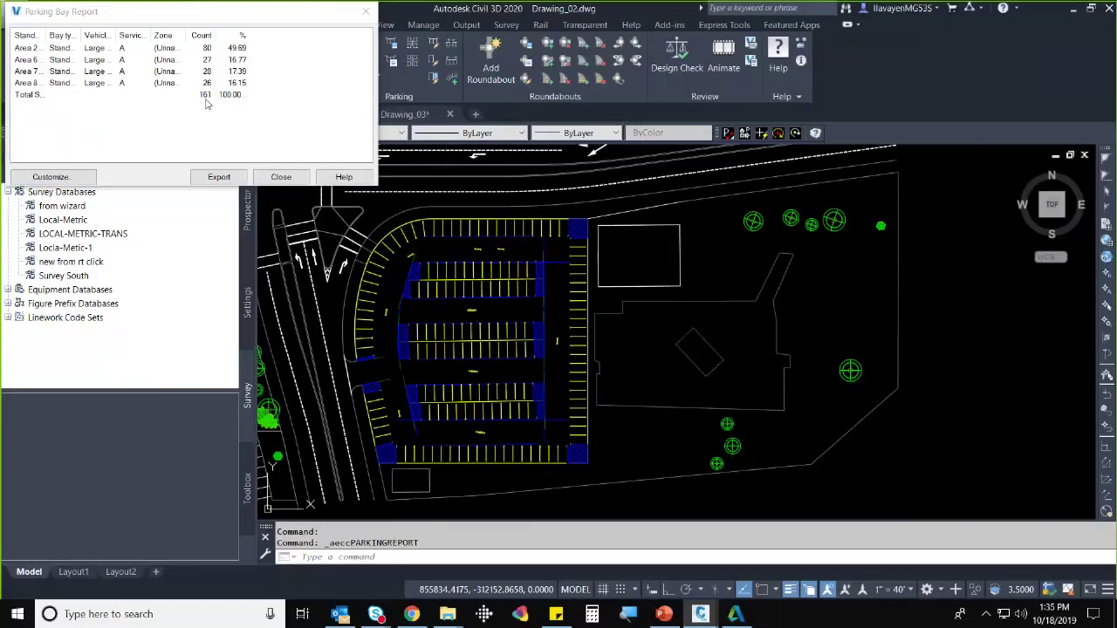
left_click(280, 177)
- Set the bay angle to 45.00deg on both sides of the south interior parking row and clear the selection
scroll(458, 433, "up", 4)
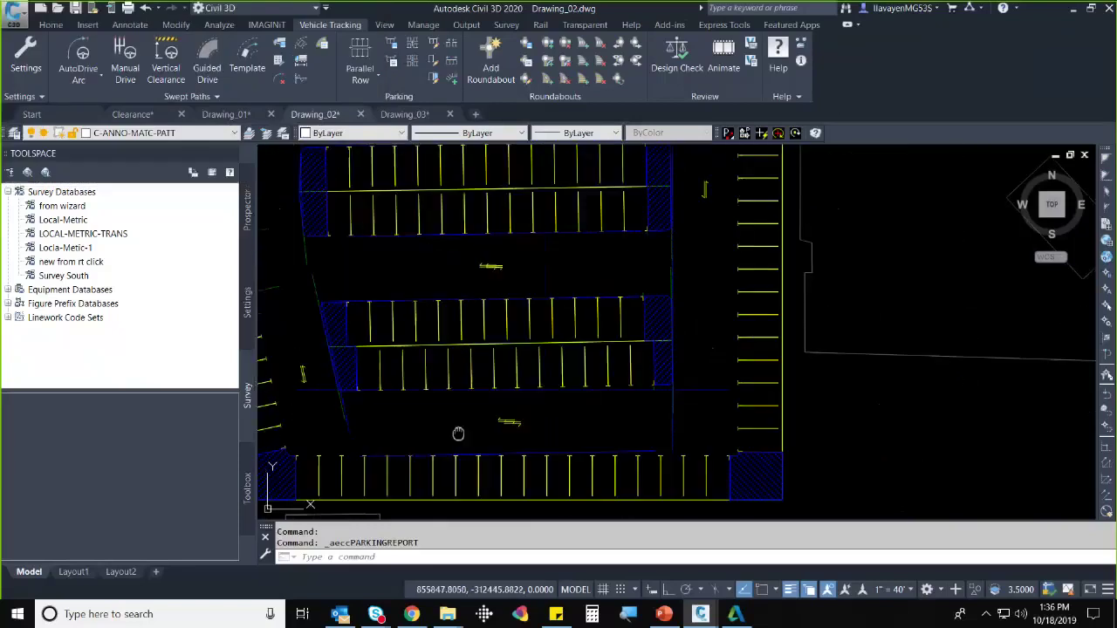
middle_click_drag(458, 434, 580, 420)
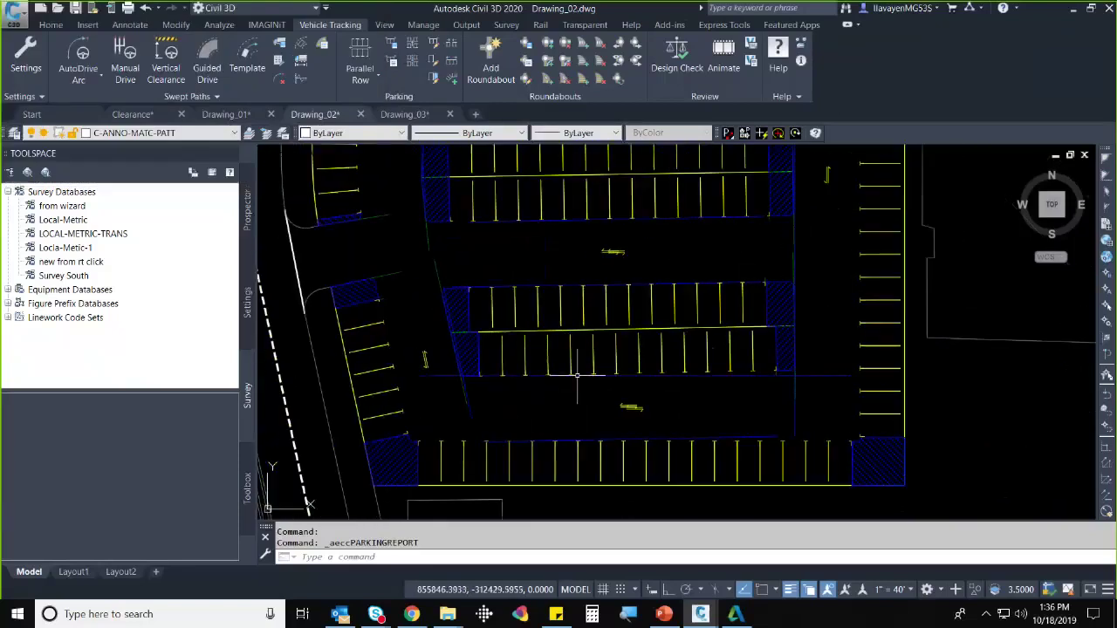
left_click(577, 375)
left_click(471, 209)
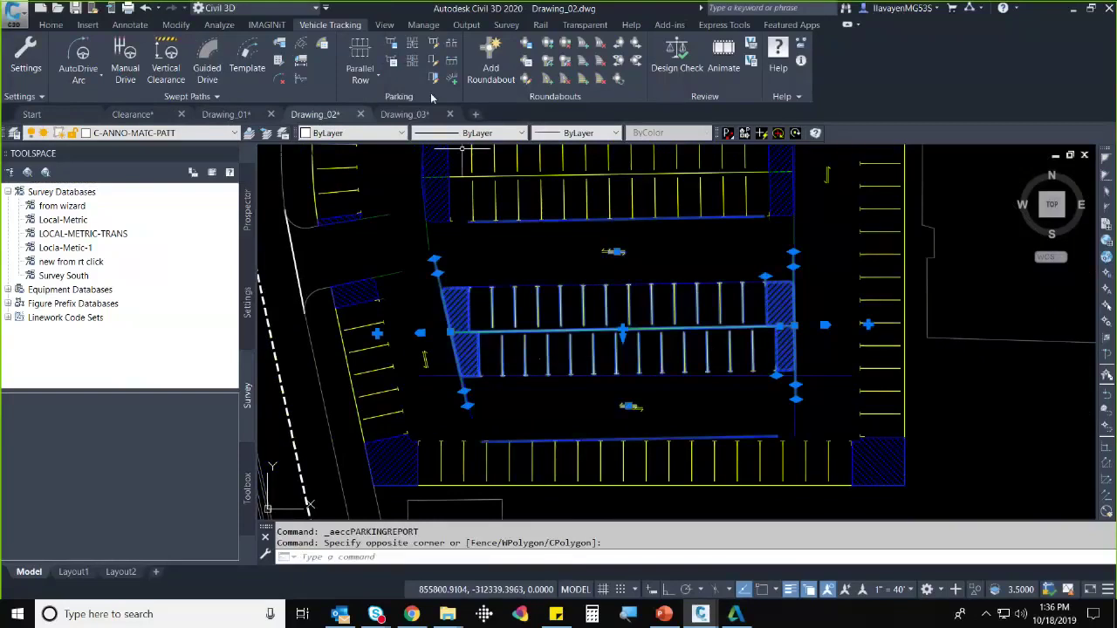
left_click(433, 43)
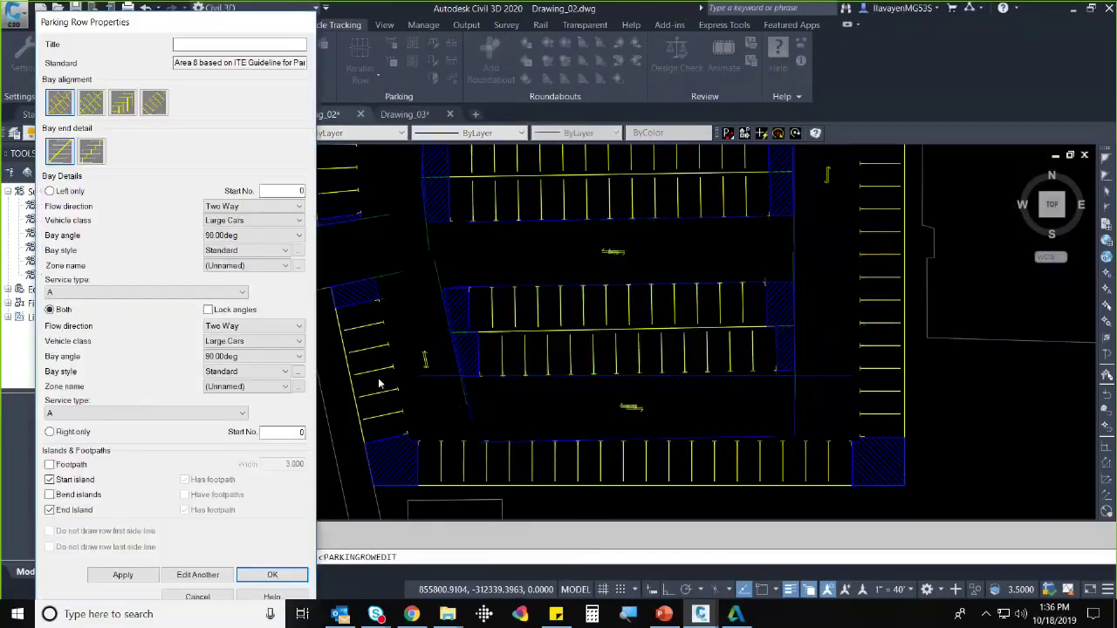
left_click(292, 236)
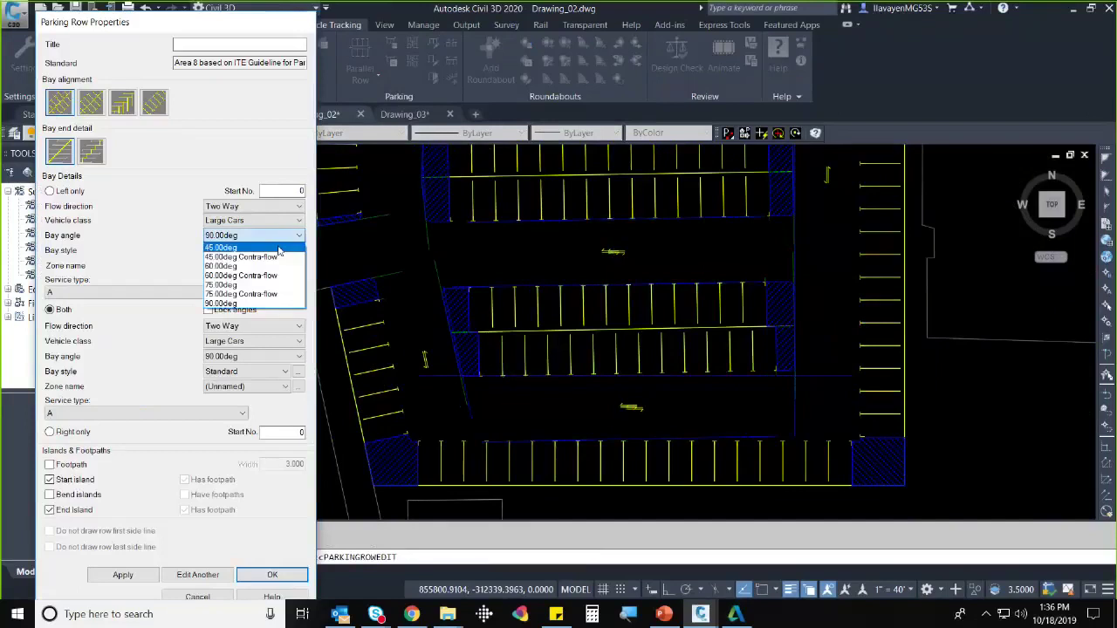
left_click(279, 249)
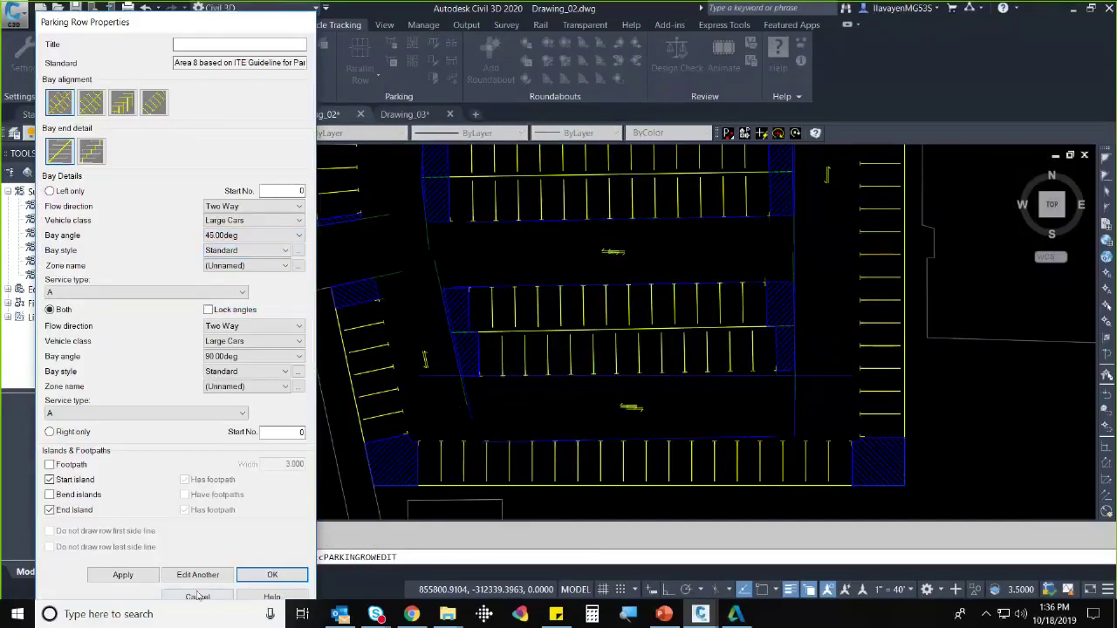
left_click(236, 356)
left_click(222, 368)
left_click(262, 575)
scroll(611, 373, "down", 2)
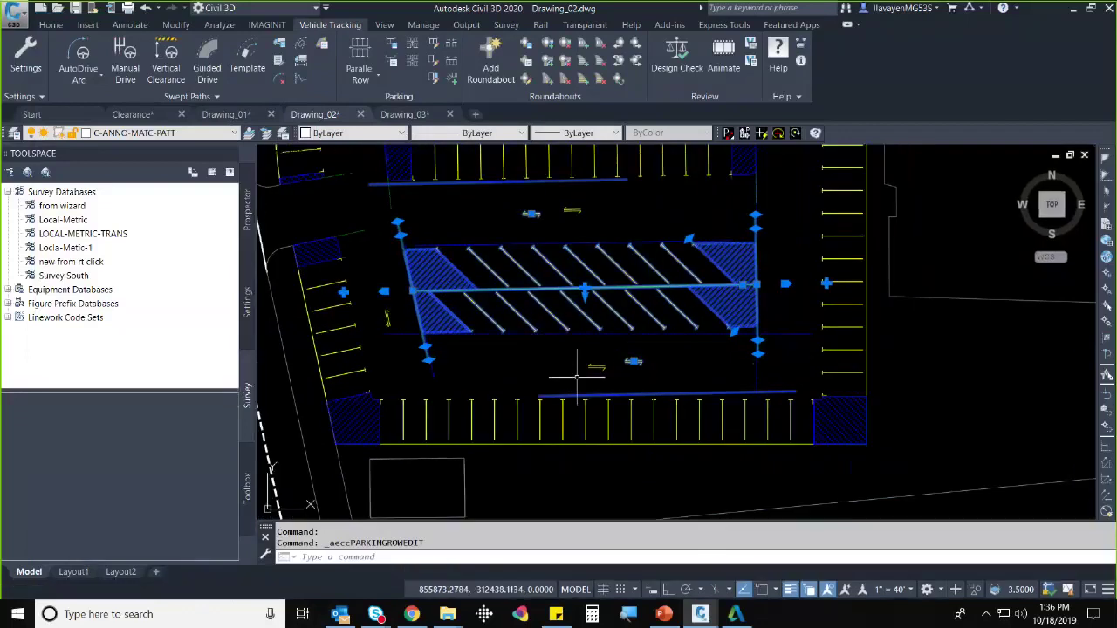
key("Escape")
key("Escape")
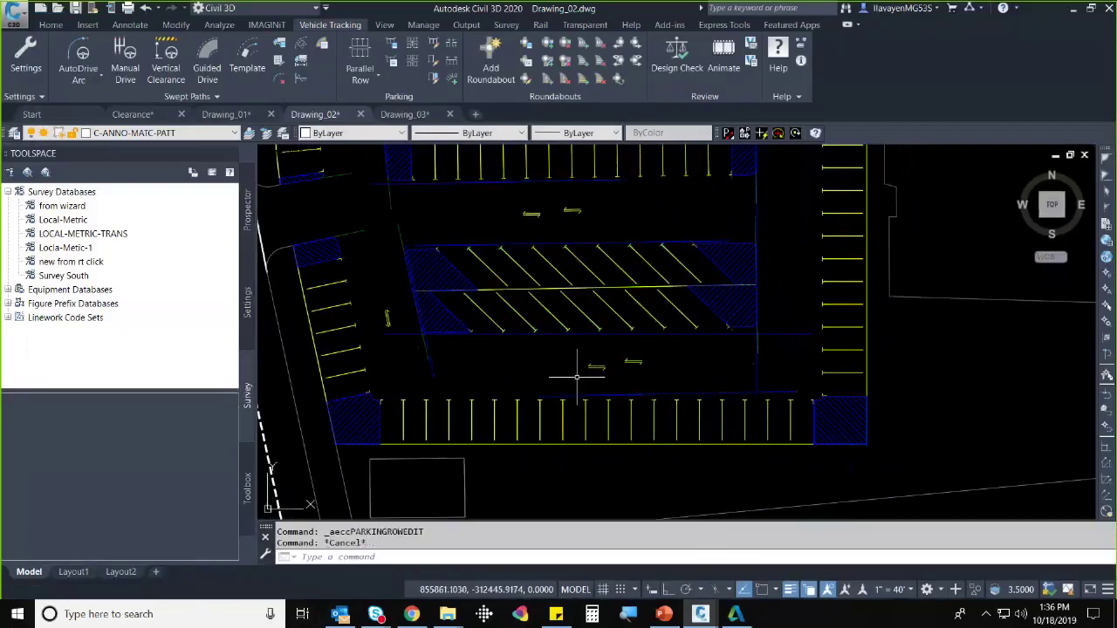
- Check the parking bay report again with the south interior row's angled bays, and close it
mouse_move(576, 377)
middle_mouse_down()
mouse_move(553, 399)
mouse_move(548, 382)
middle_mouse_up()
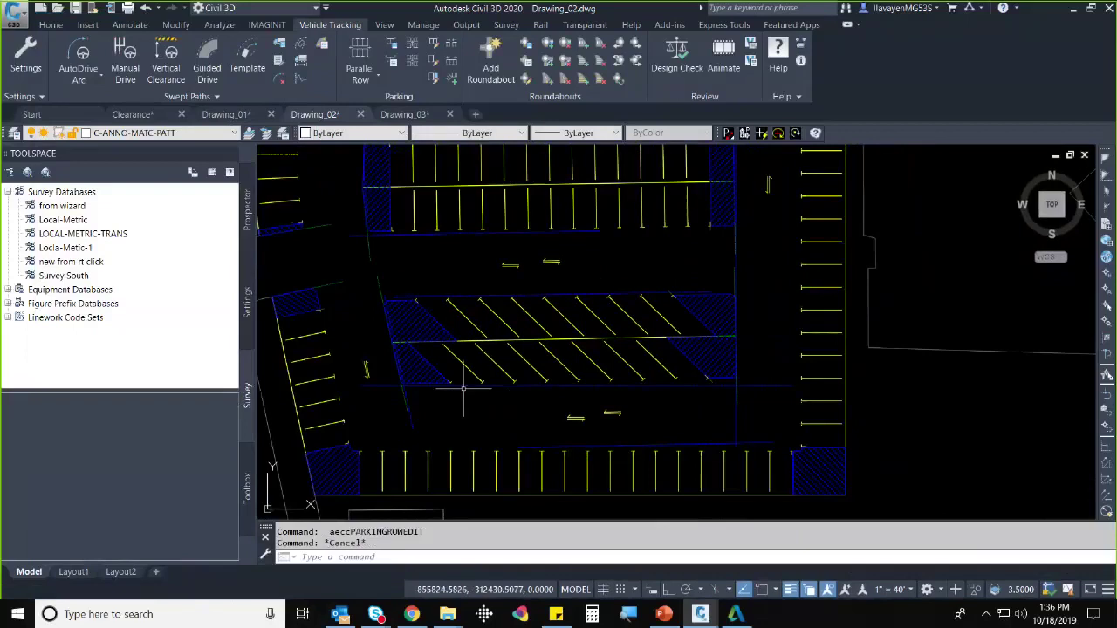
left_click(394, 62)
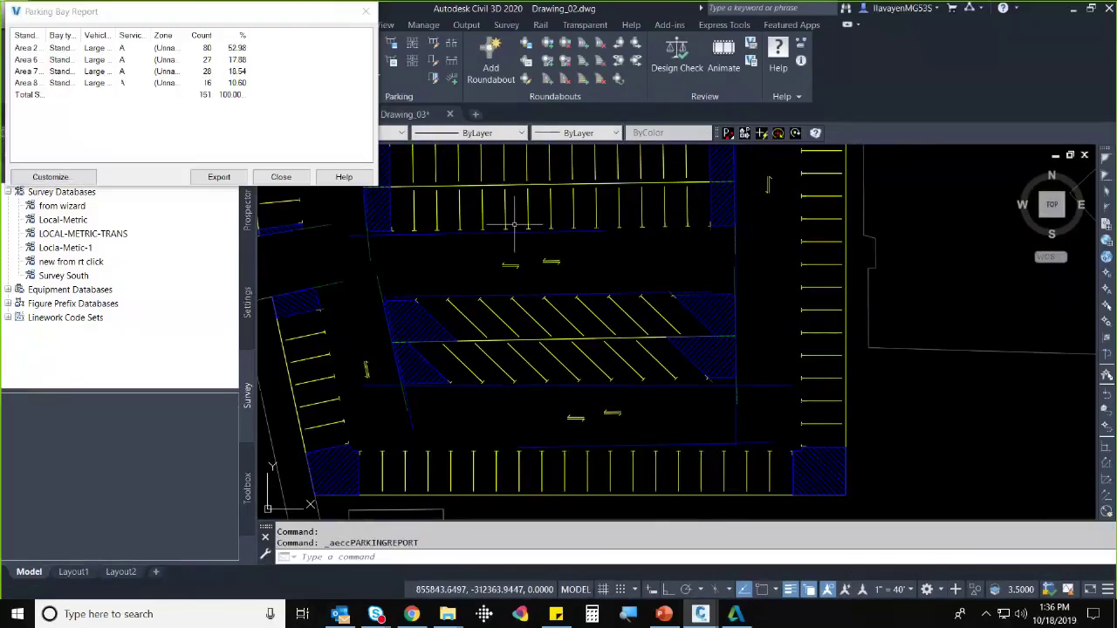
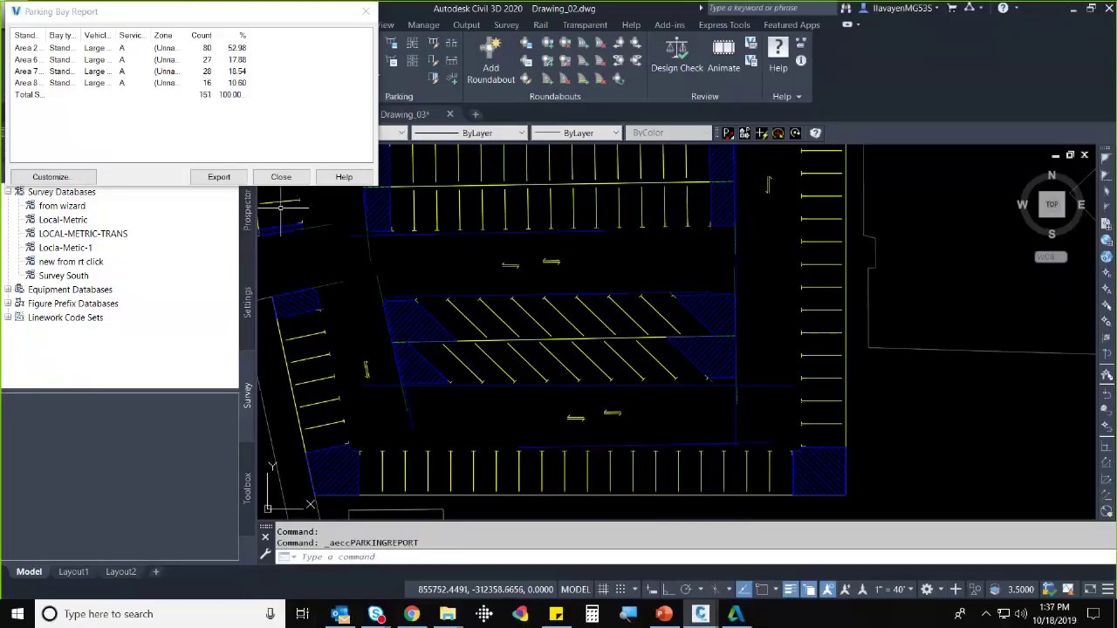
left_click(281, 177)
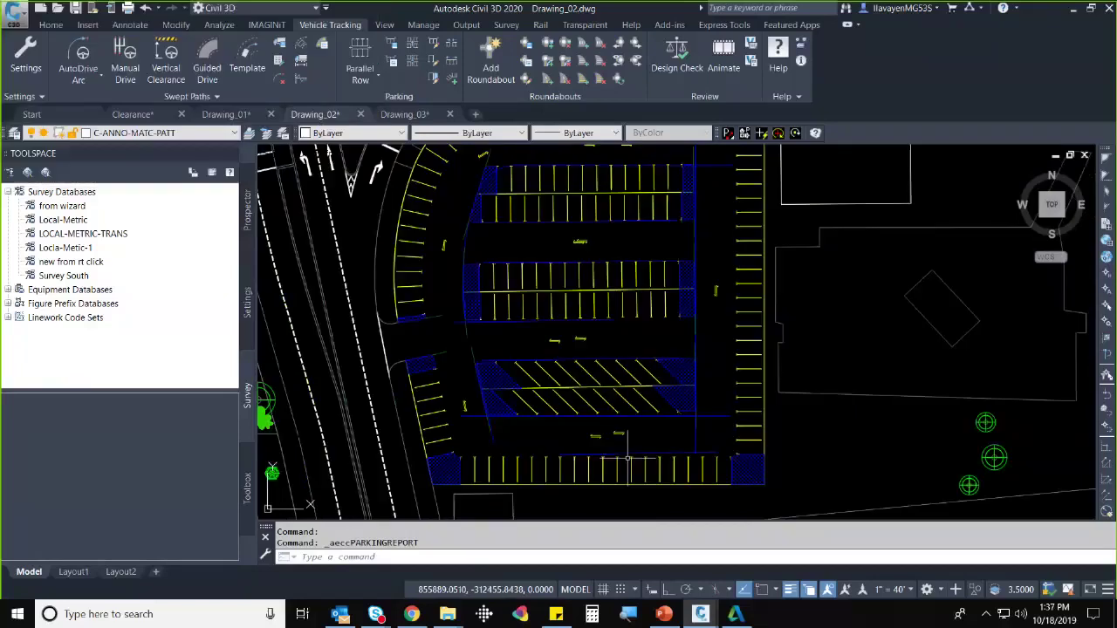
- Edit the southernmost bay of the east perimeter row and change its bay type to Accessible
scroll(639, 451, "up", 4)
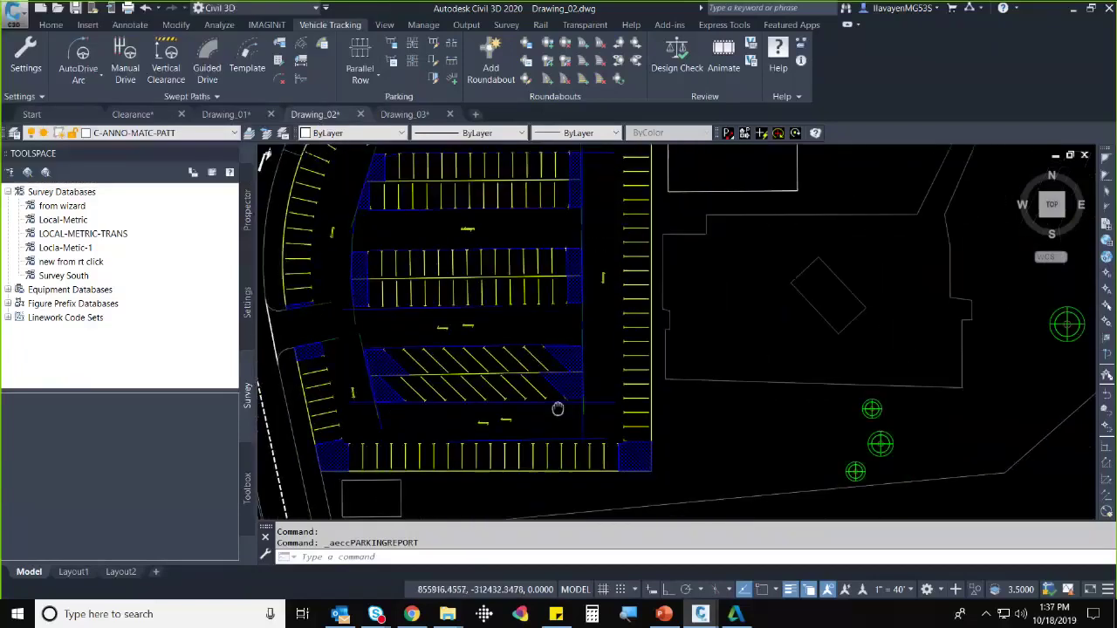
left_click(643, 403)
scroll(642, 419, "up", 2)
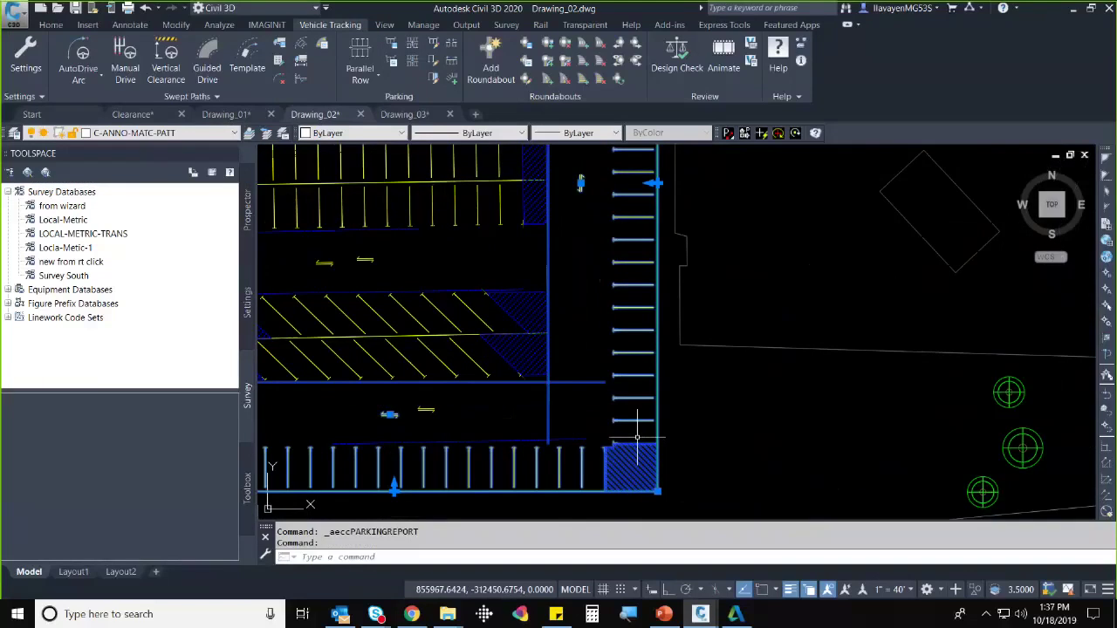
left_click(435, 62)
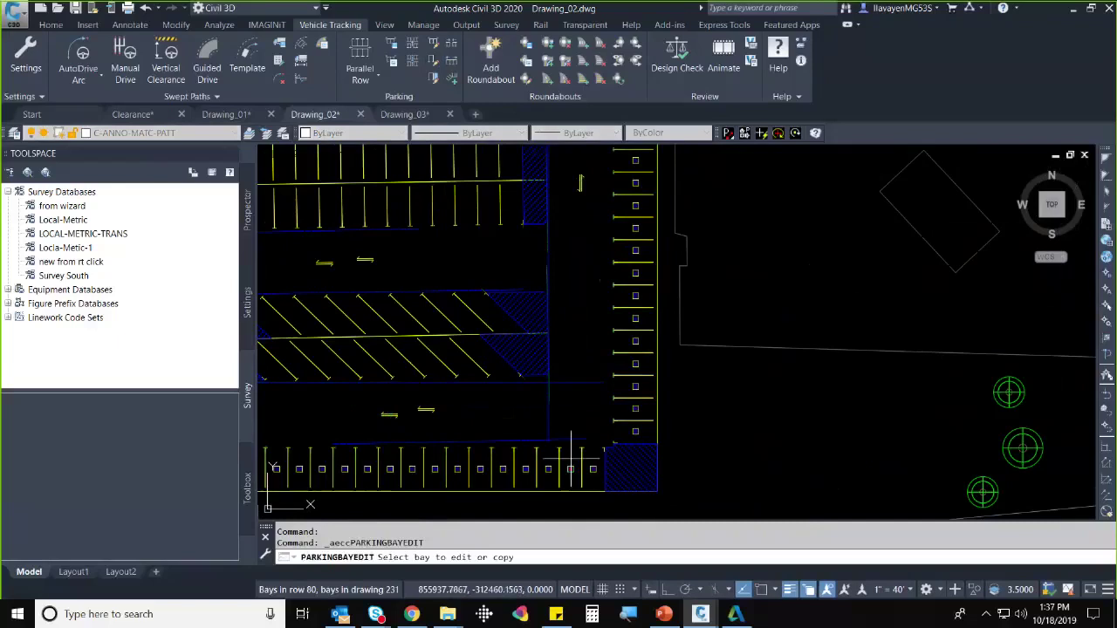
scroll(570, 454, "up", 2)
left_click(636, 369)
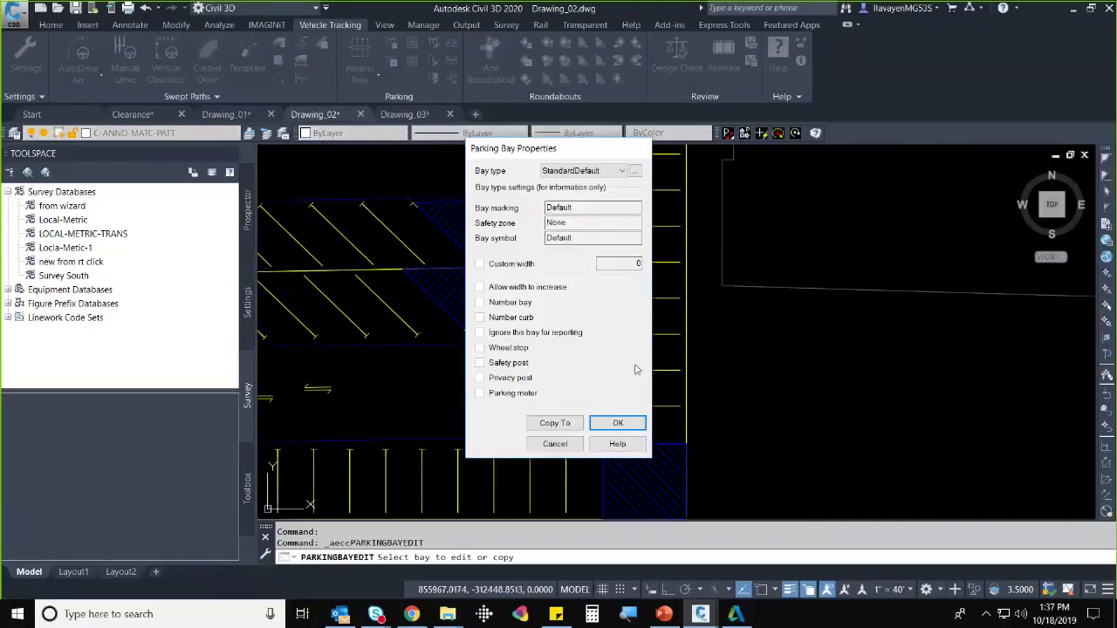
left_click_drag(576, 150, 326, 146)
left_click(343, 167)
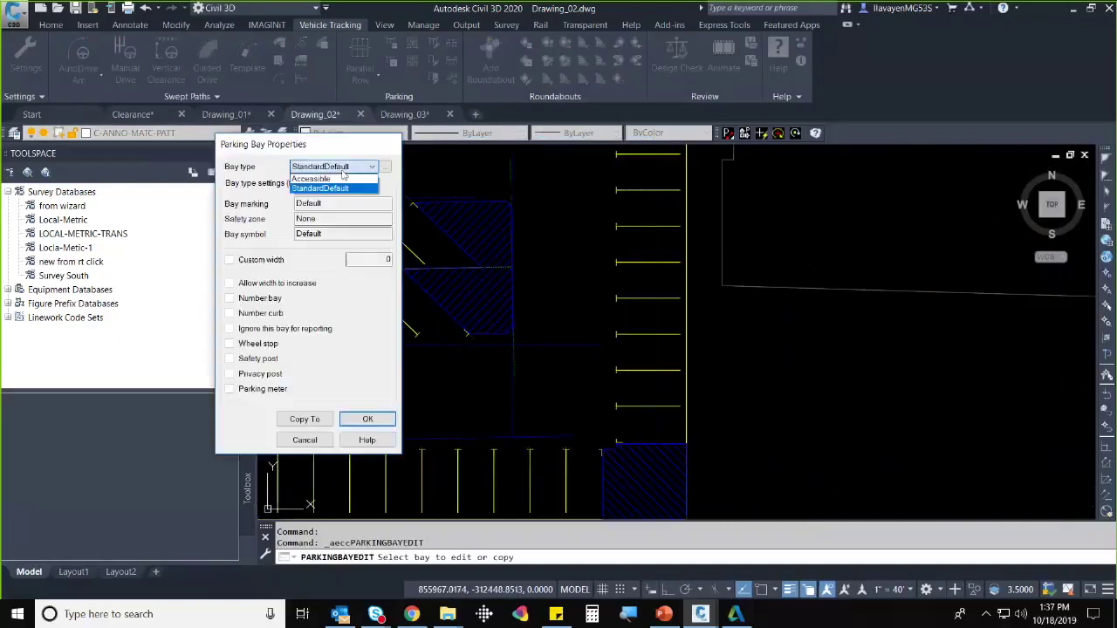
left_click(333, 179)
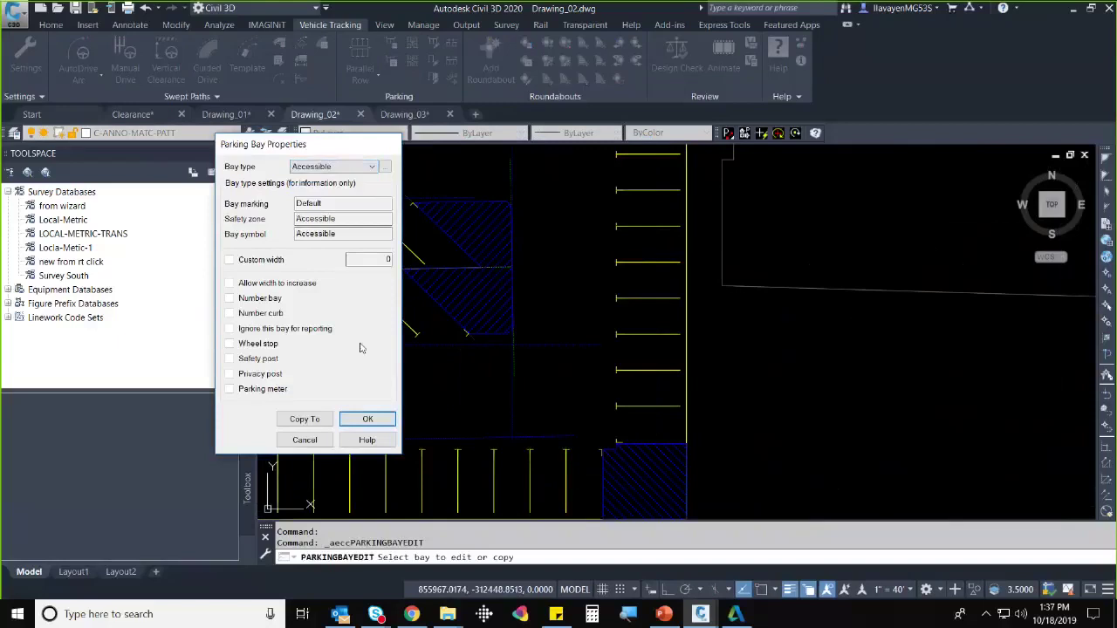
left_click(367, 419)
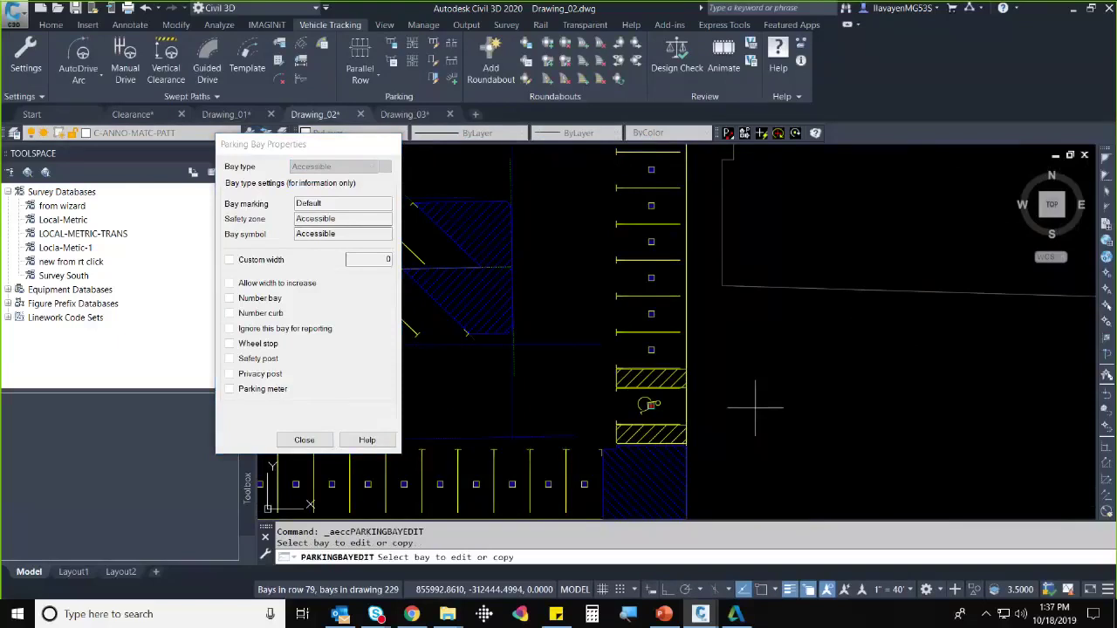
- Set the bay just north of the accessible one in the east perimeter row to Accessible and start copying its properties
left_click(651, 205)
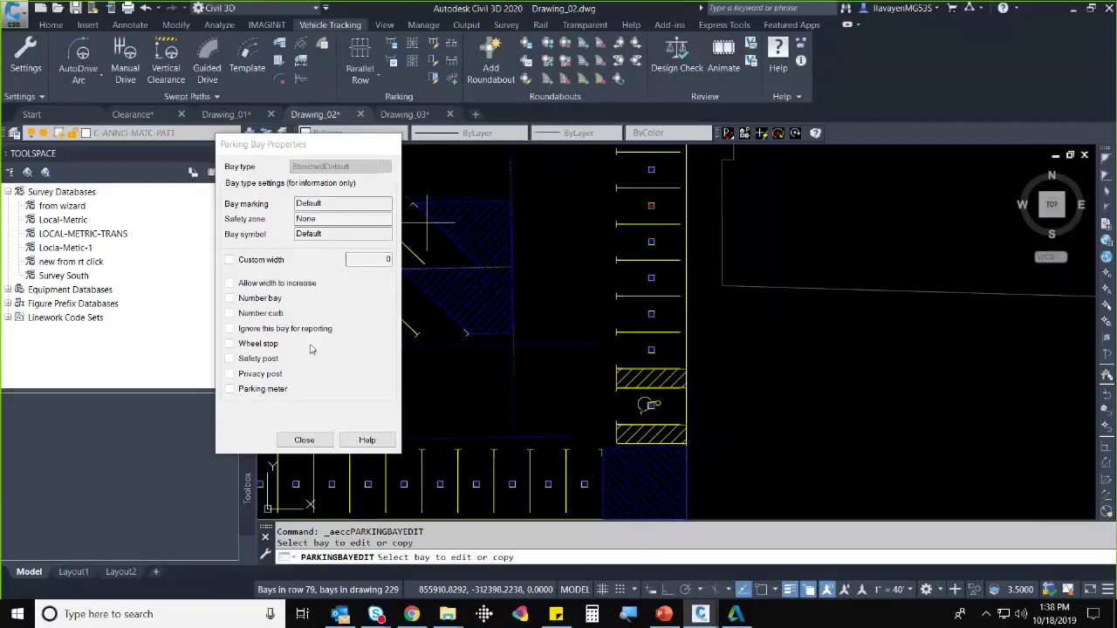
left_click(304, 440)
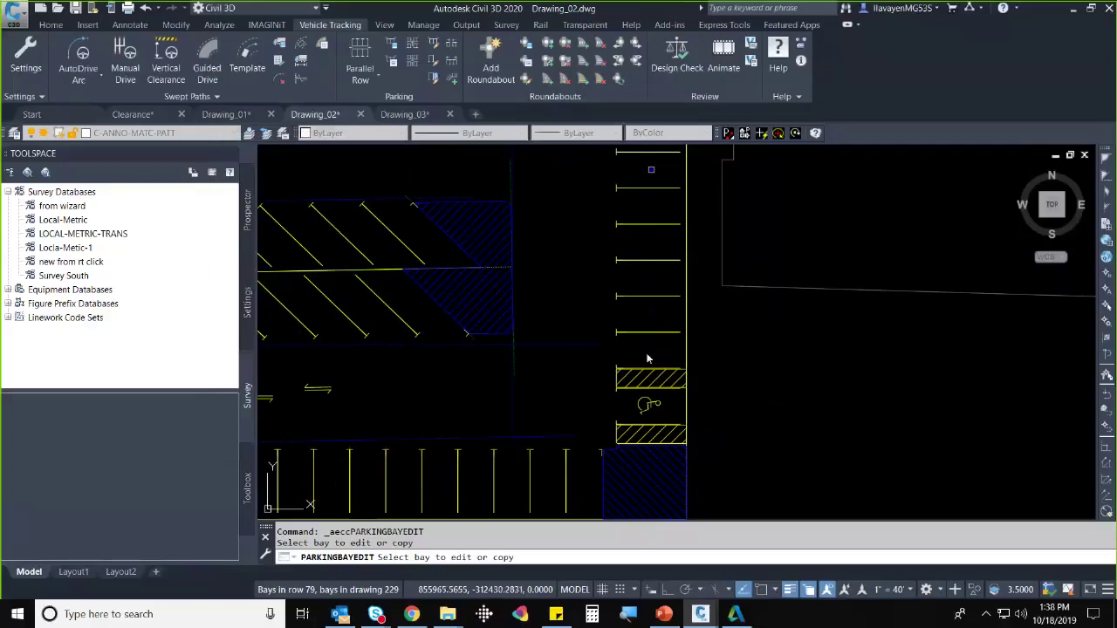
left_click(651, 356)
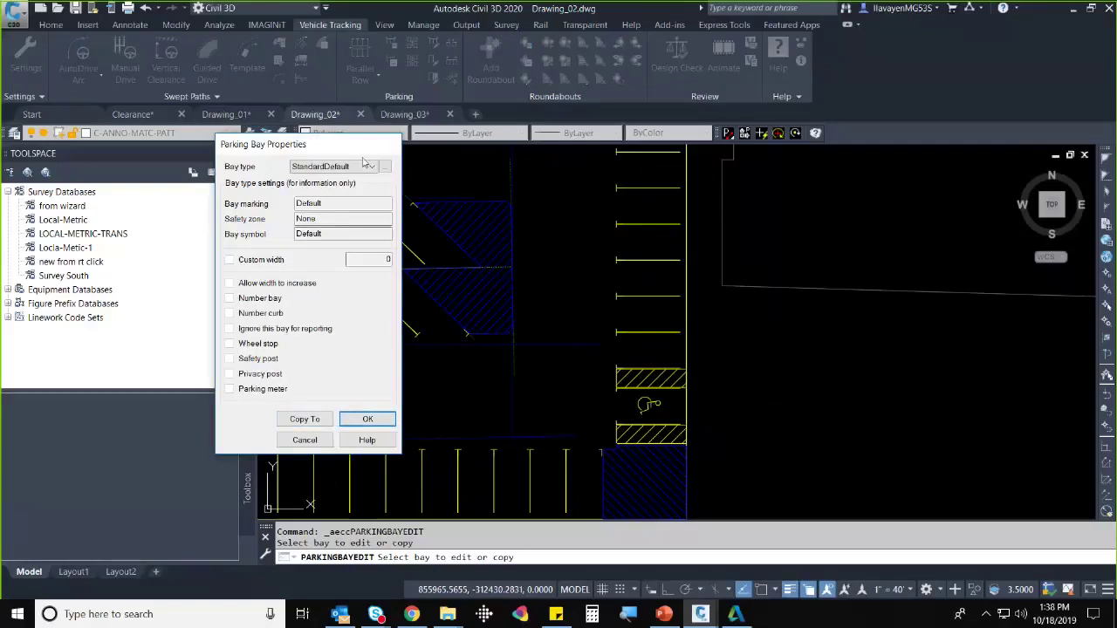
left_click(335, 166)
left_click(332, 178)
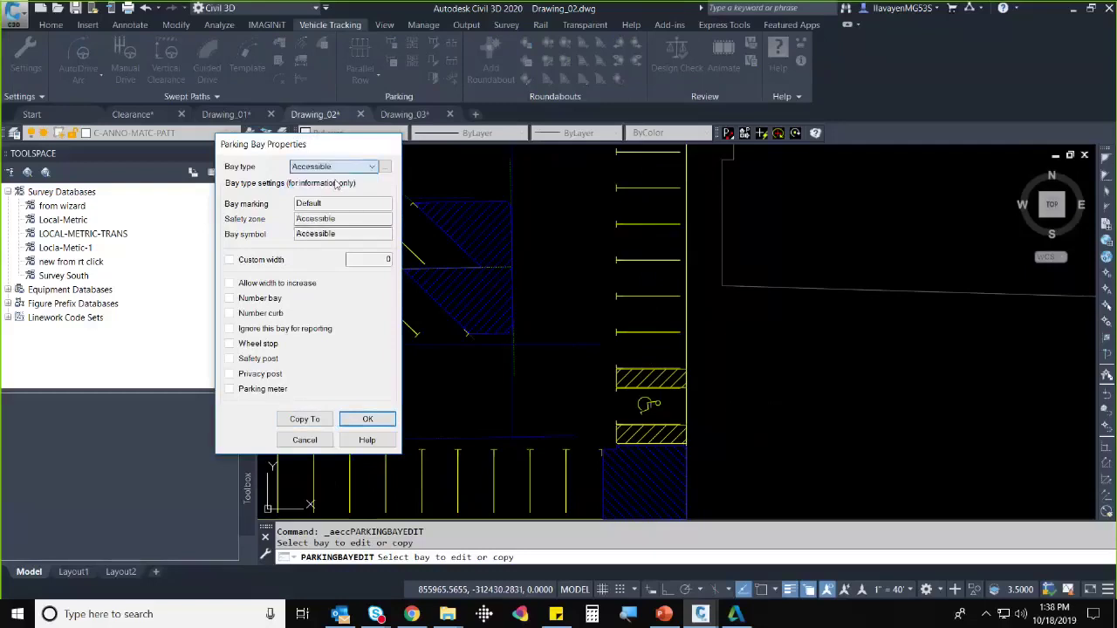
left_click(305, 419)
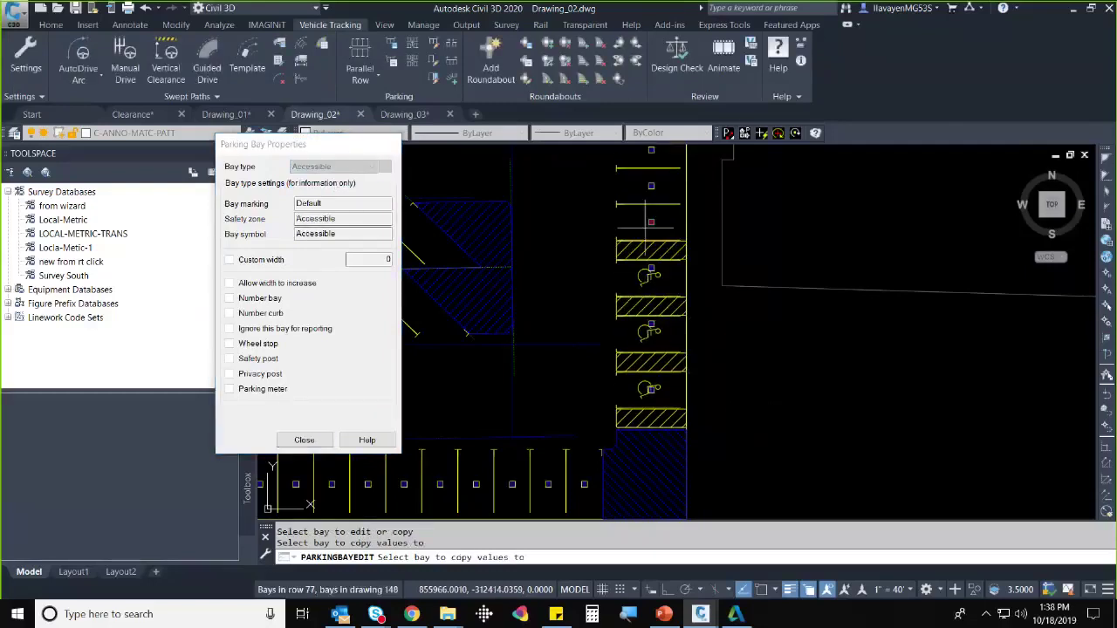
- Copy the Accessible properties to successive bays northward along the east perimeter row until its ten southernmost bays are accessible, and clear the selection
middle_click_drag(636, 147, 635, 334)
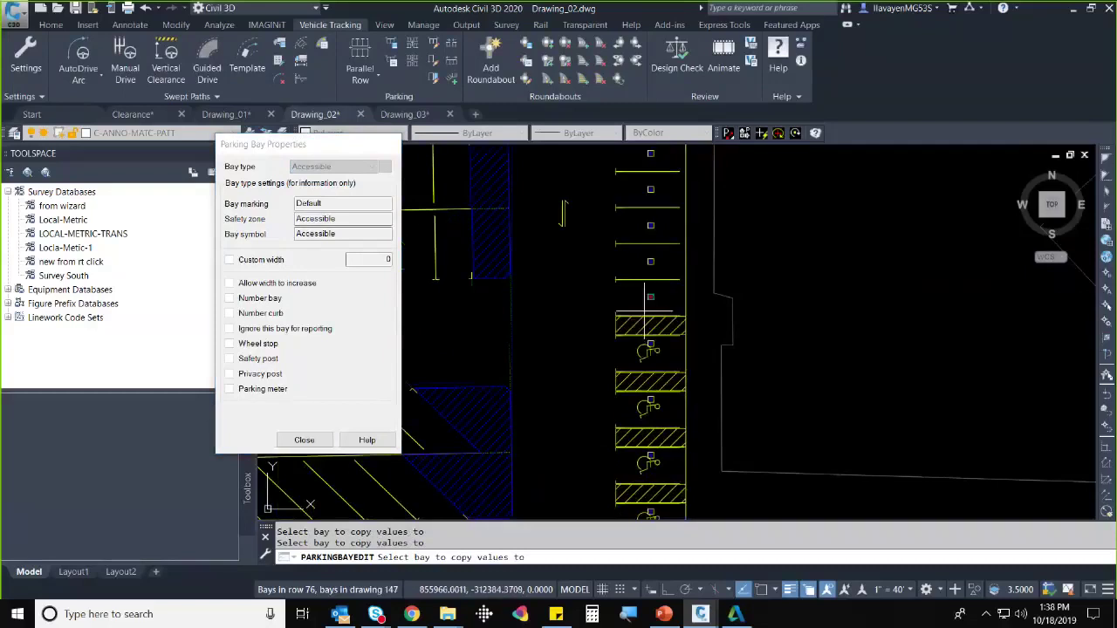
scroll(641, 277, "down", 4)
left_click(645, 279)
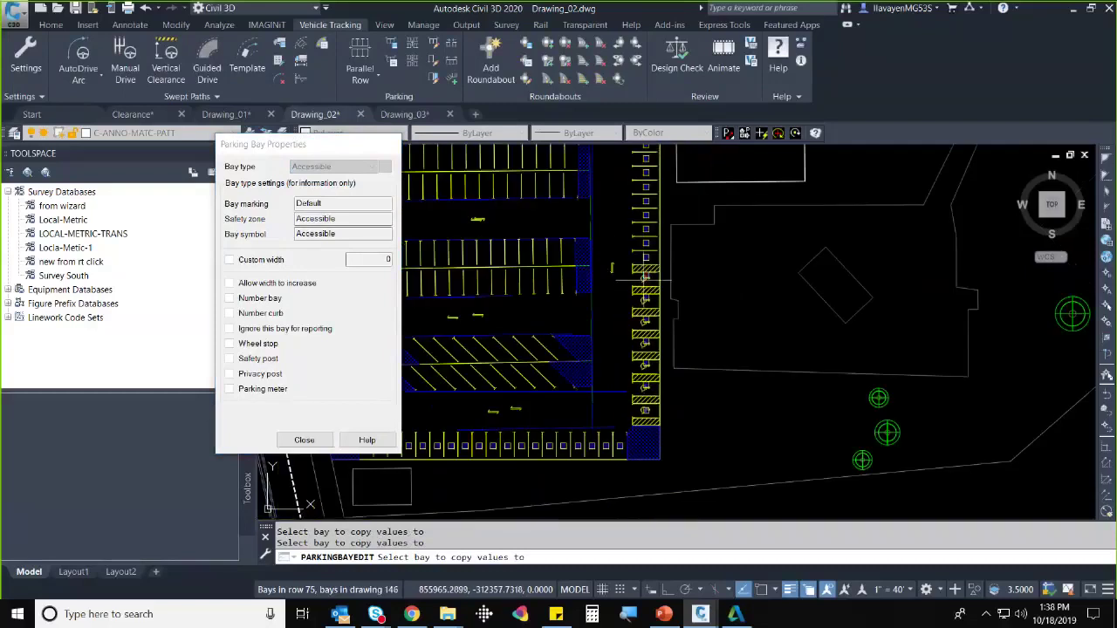
left_click(644, 260)
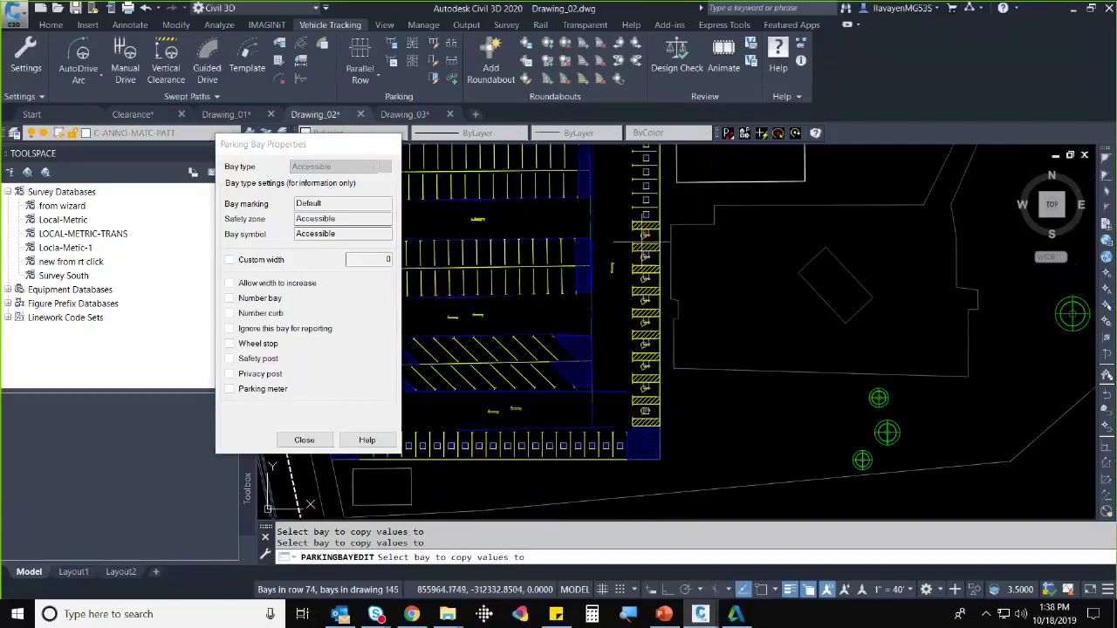
scroll(676, 334, "down", 3)
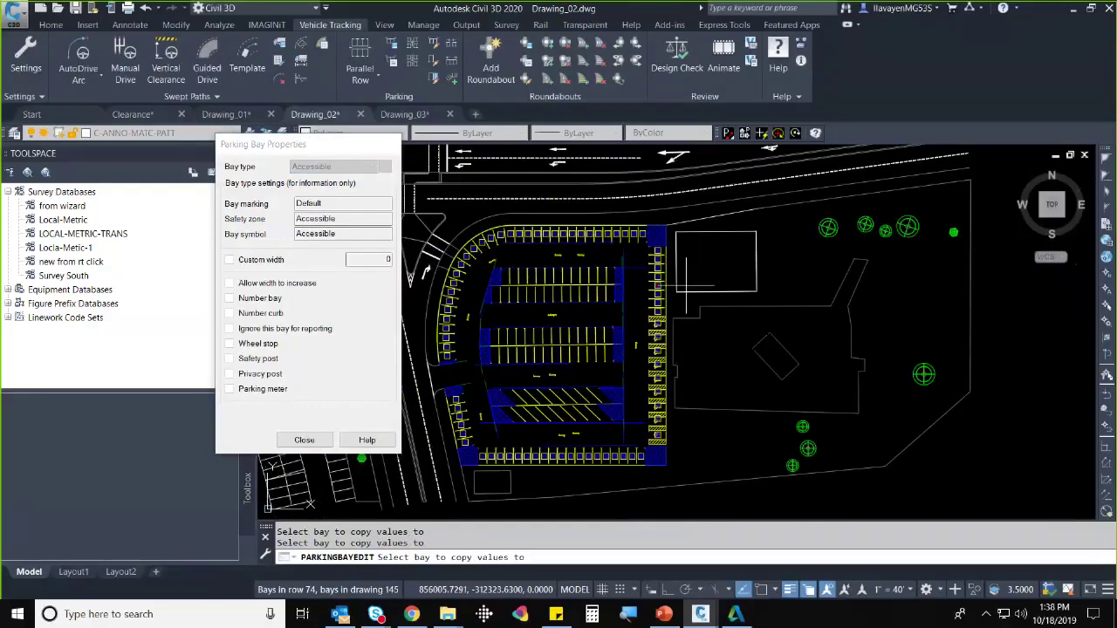
scroll(668, 331, "up", 4)
left_click(646, 331)
middle_click_drag(650, 330, 650, 393)
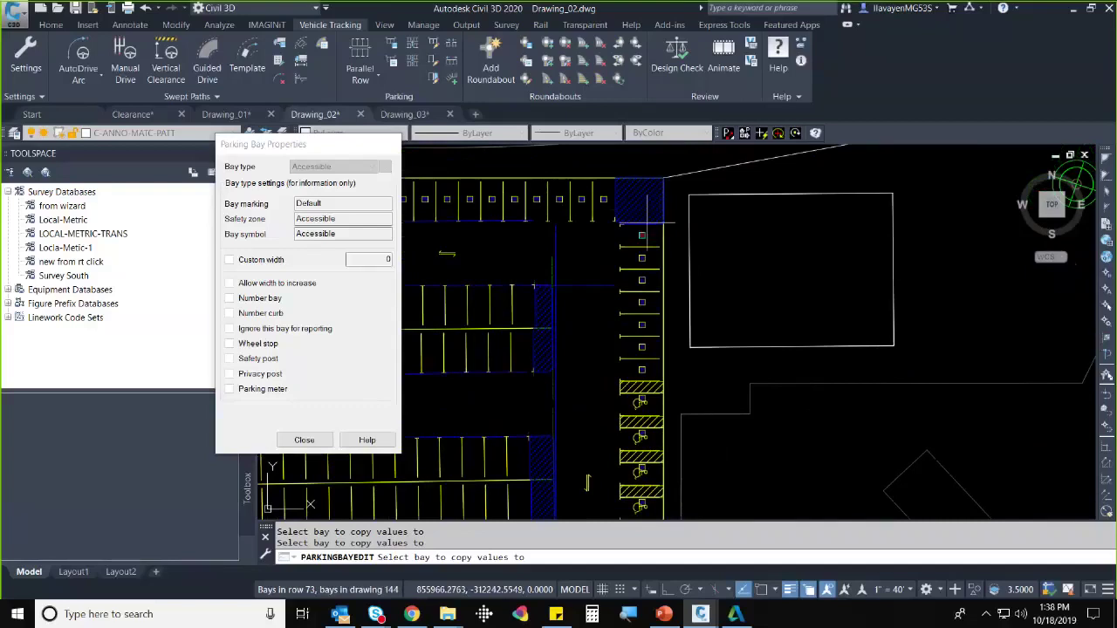
scroll(647, 223, "down", 2)
left_click(622, 278)
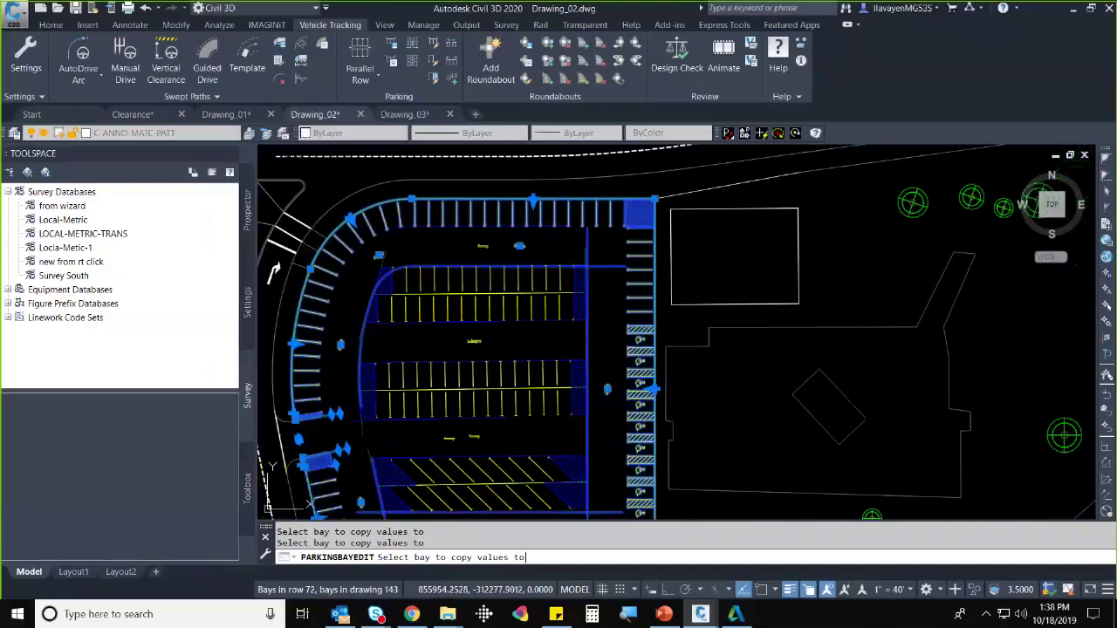
key("Escape")
scroll(756, 371, "up", 4)
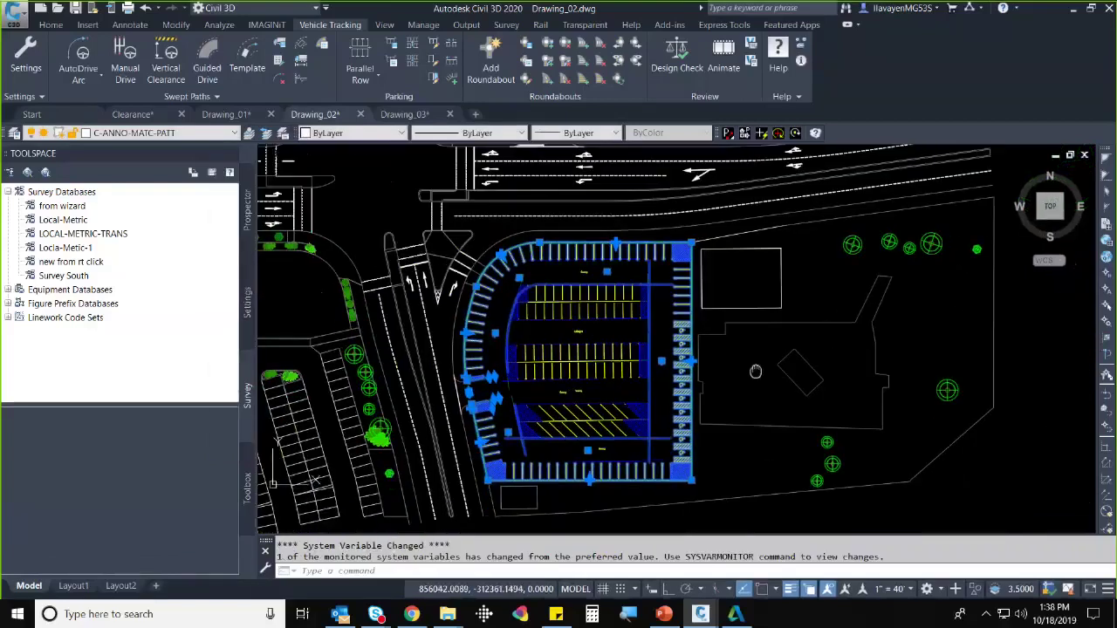
key("Escape")
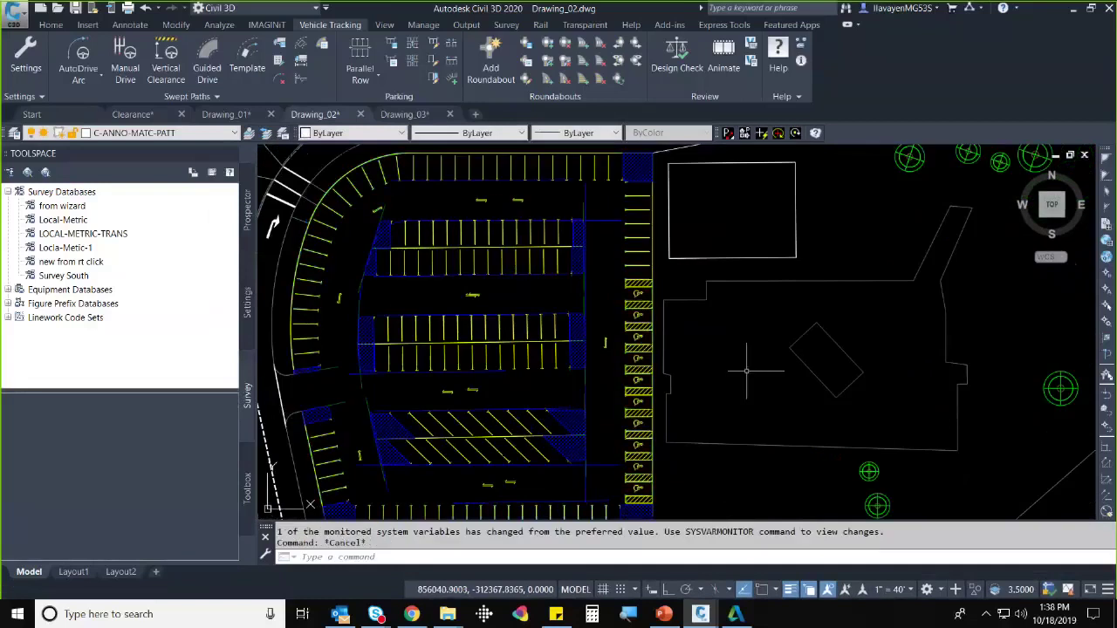
- Check the parking bay report for the accessible bays in the perimeter row's area, and close it
left_click(392, 61)
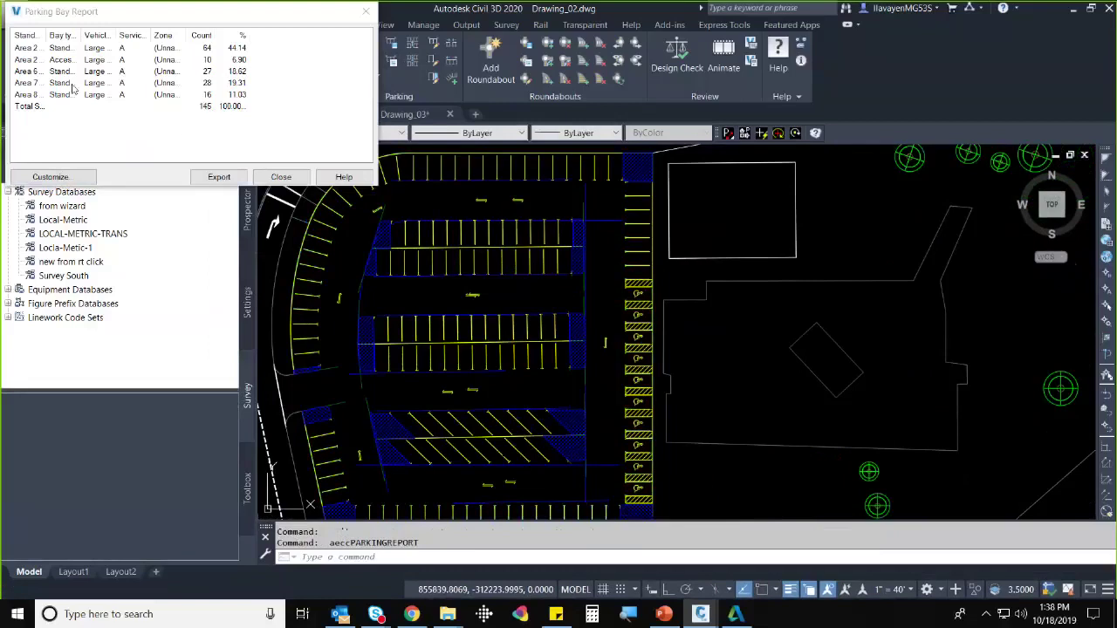
left_click(32, 60)
left_click(366, 12)
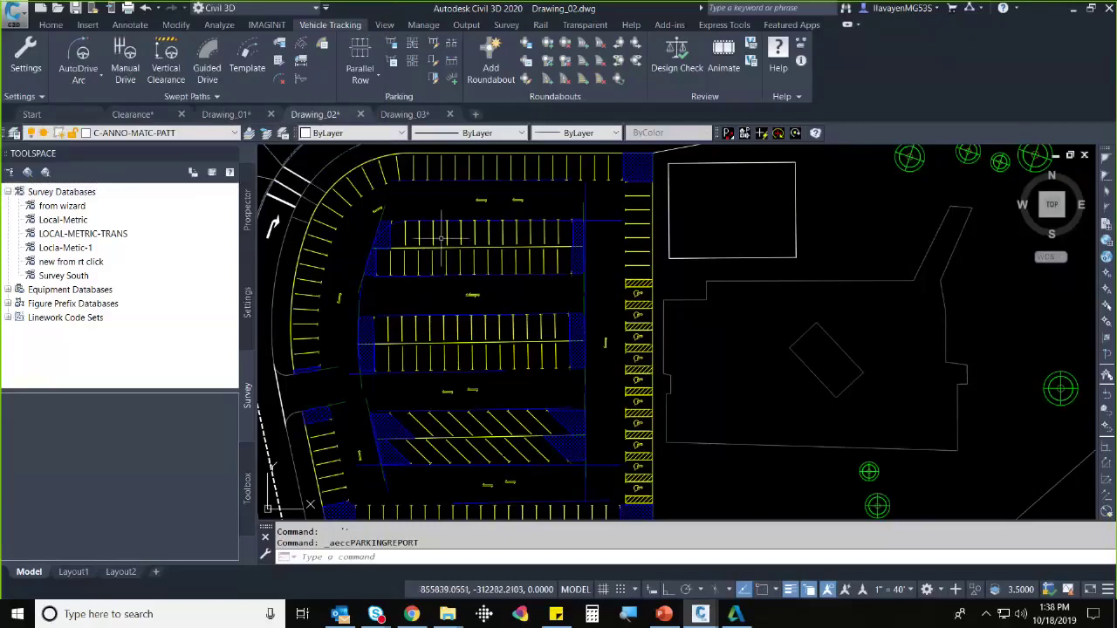
- Draw a vertical guide line through the middle of the north perimeter row, from the aisle below it to the road above
scroll(445, 349, "down", 2)
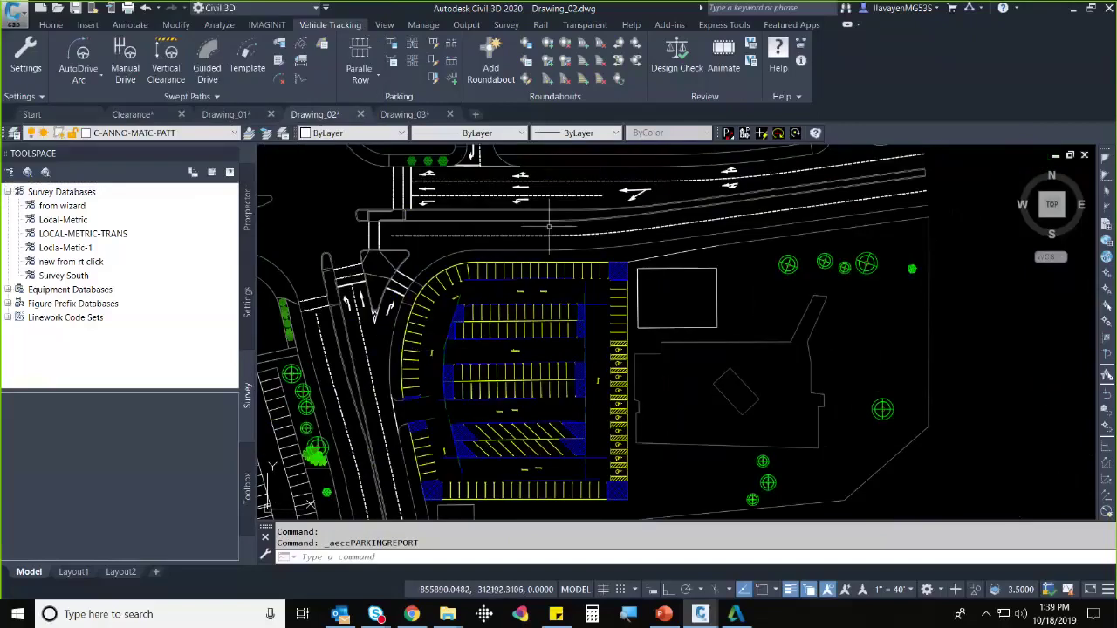
scroll(497, 262, "up", 5)
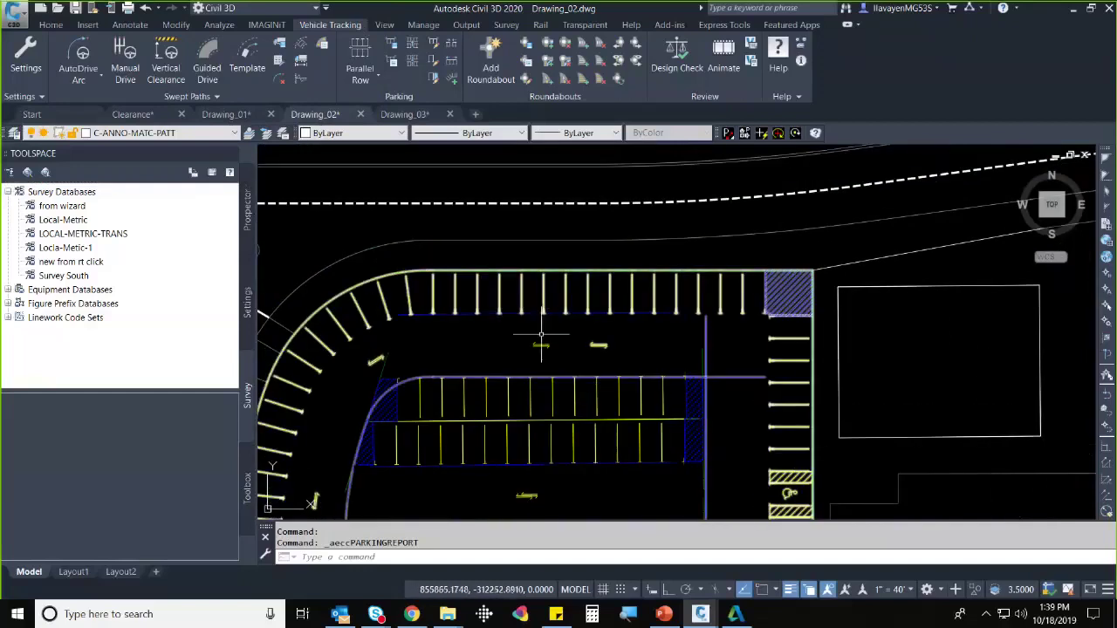
left_click(542, 340)
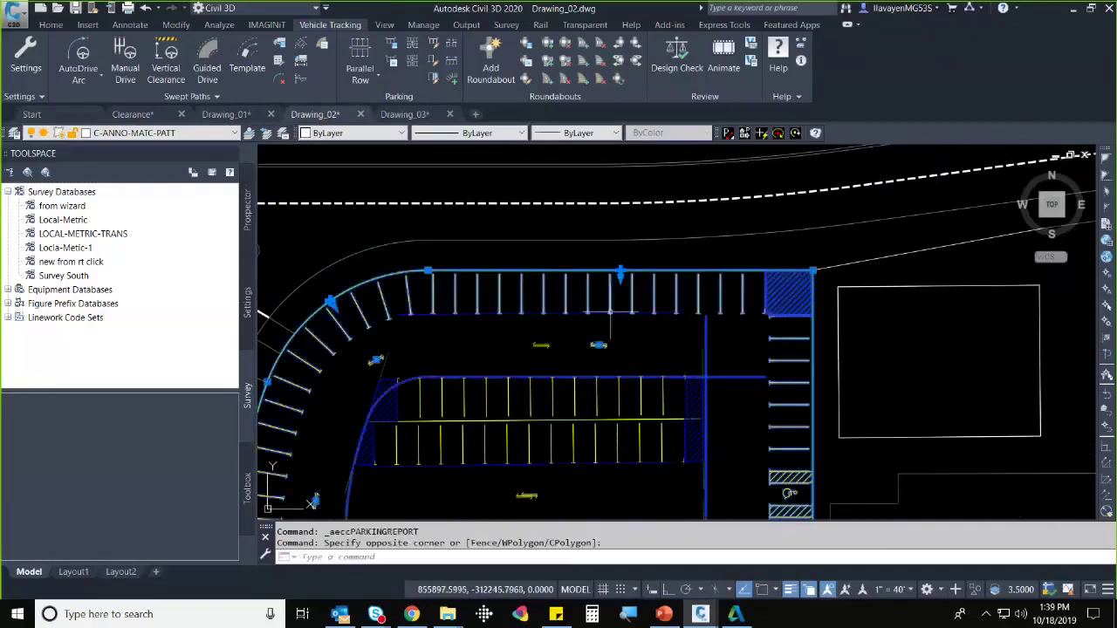
type("l")
key("Return")
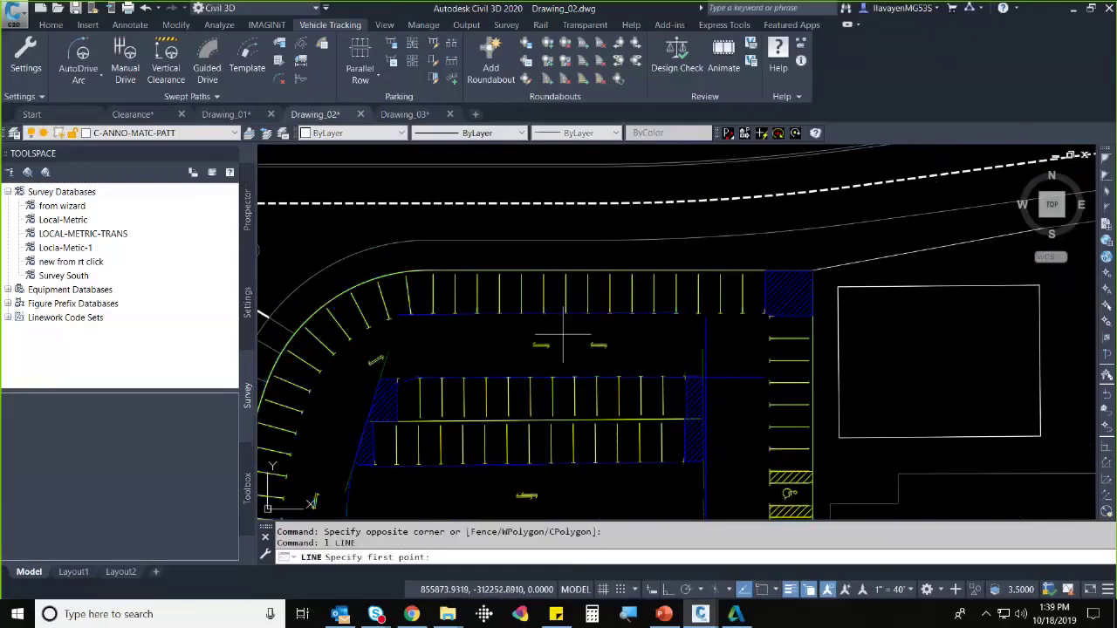
left_click(563, 336)
left_click(563, 185)
key("Escape")
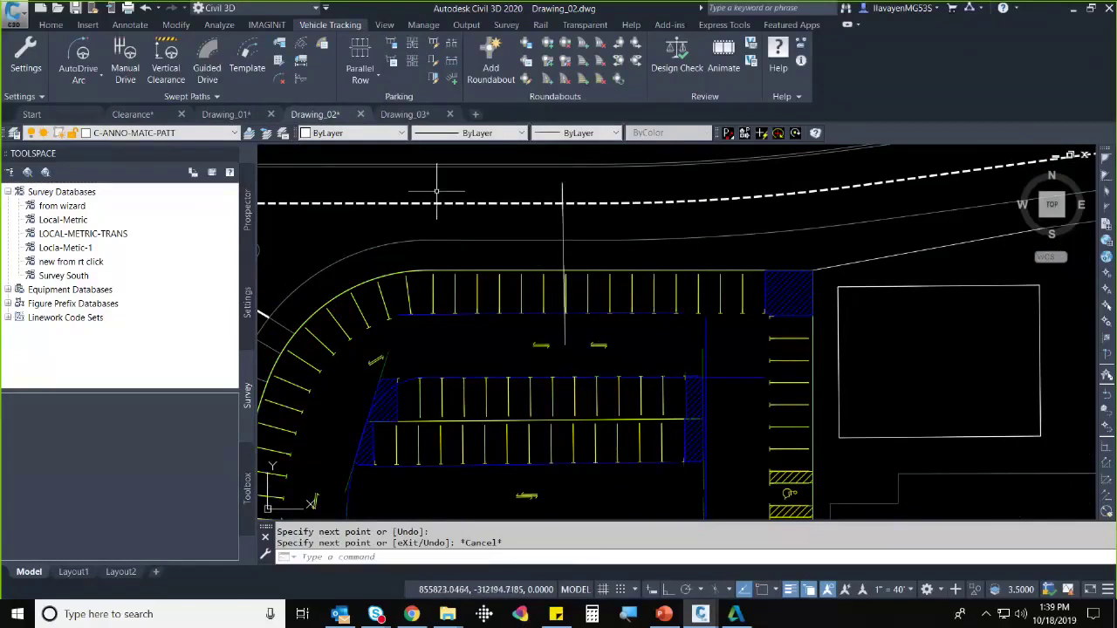
- Try to create a parking access road from the vertical line crossing the north perimeter row
left_click(417, 66)
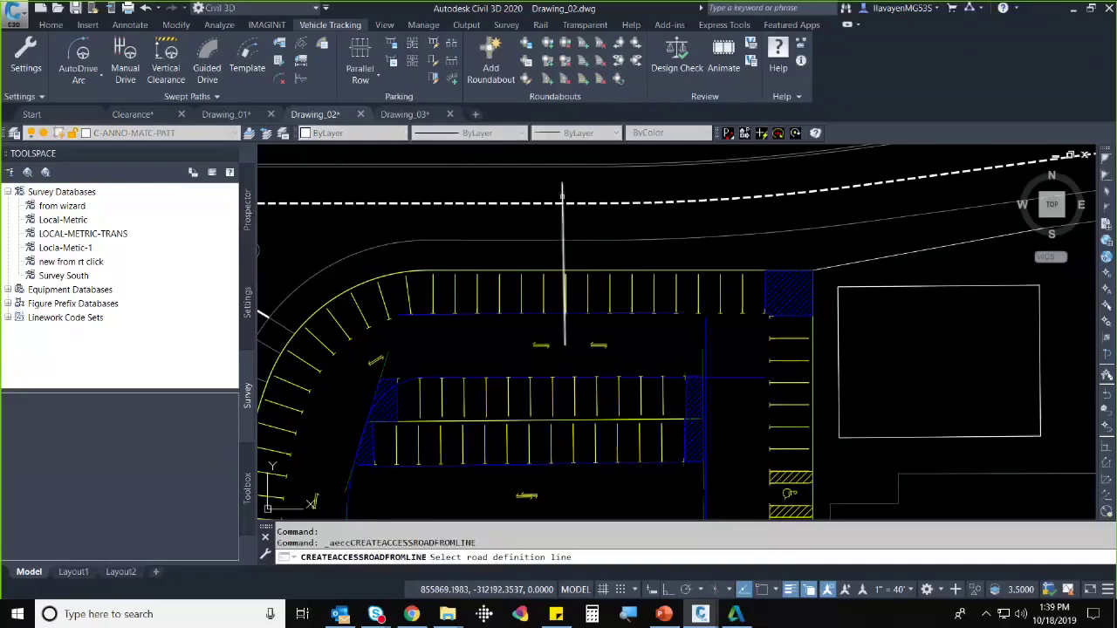
left_click(566, 209)
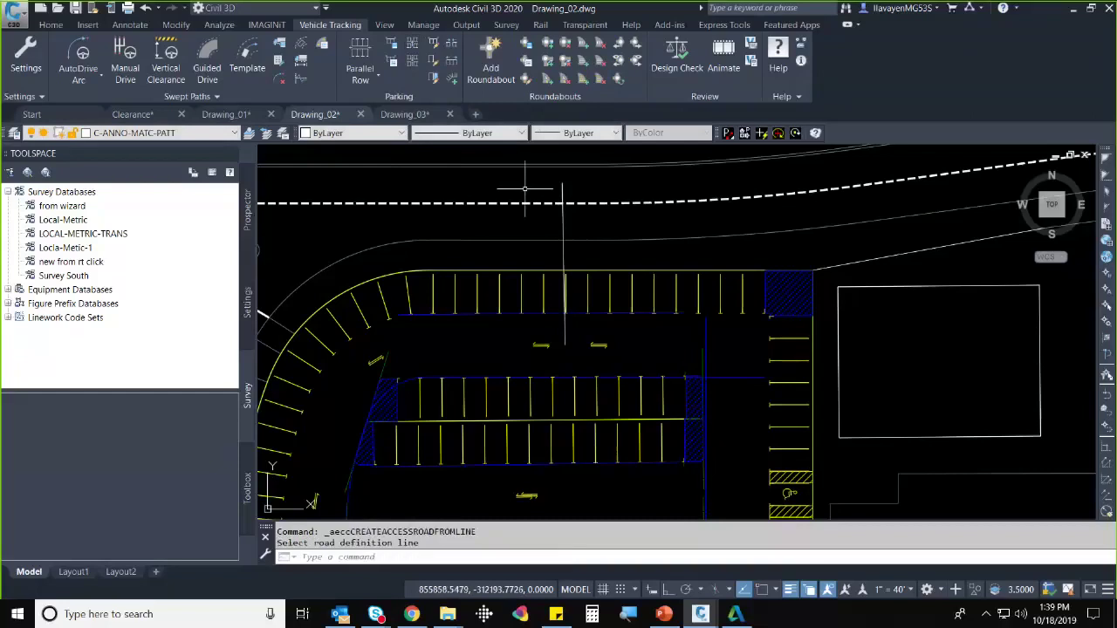
left_click(561, 192)
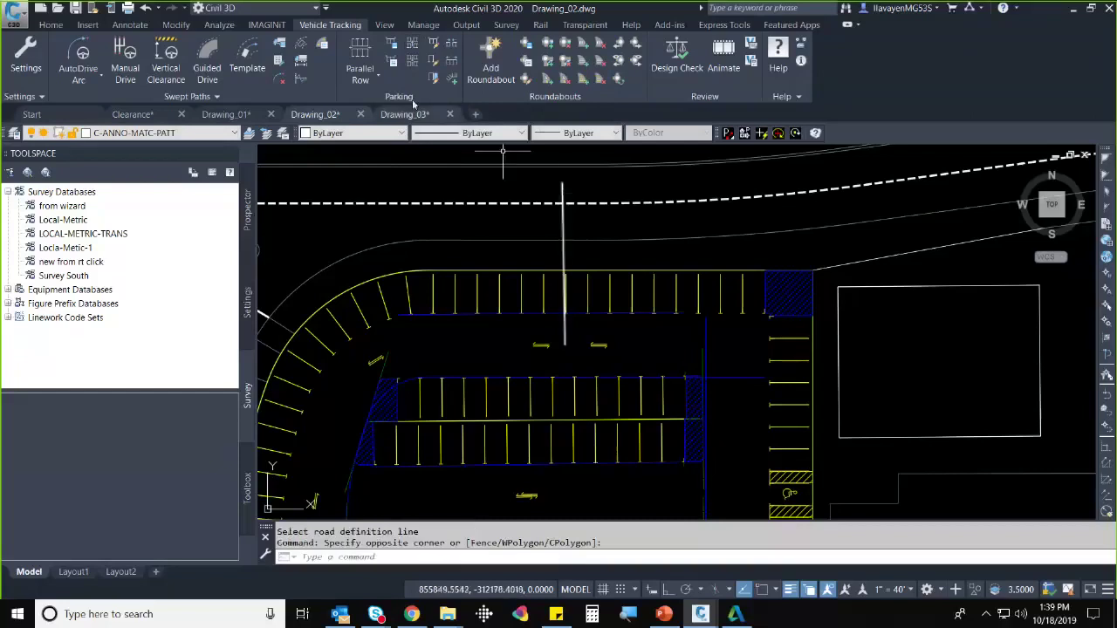
- Create a Two Way, center-line parking access road 18 wide through the middle of the north perimeter row by picking its base and end points
key("Return")
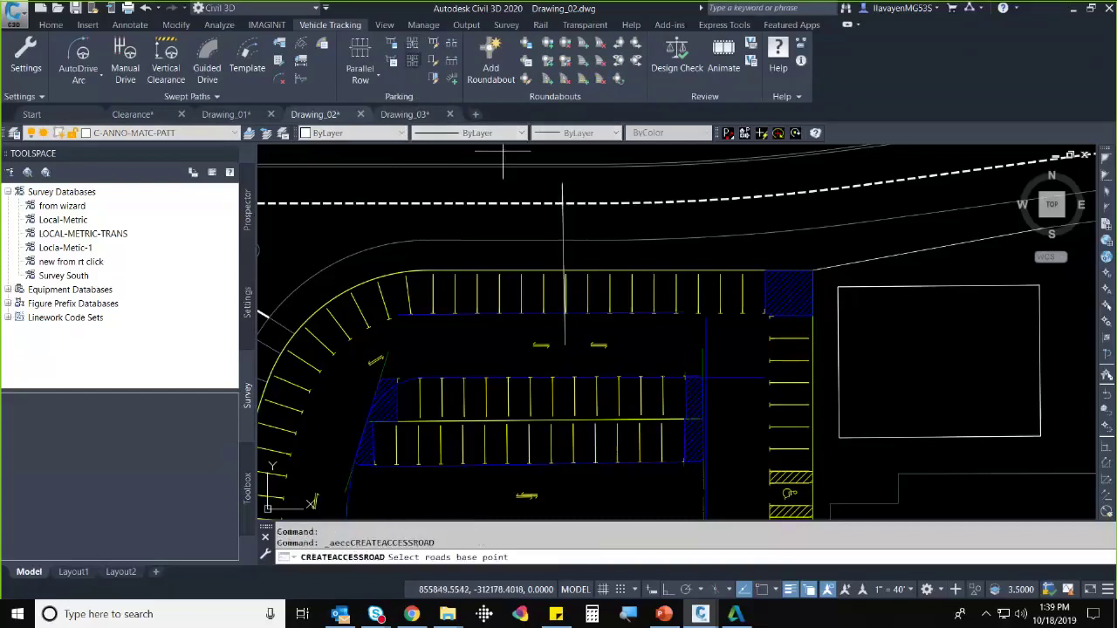
left_click(546, 256)
left_click(562, 348)
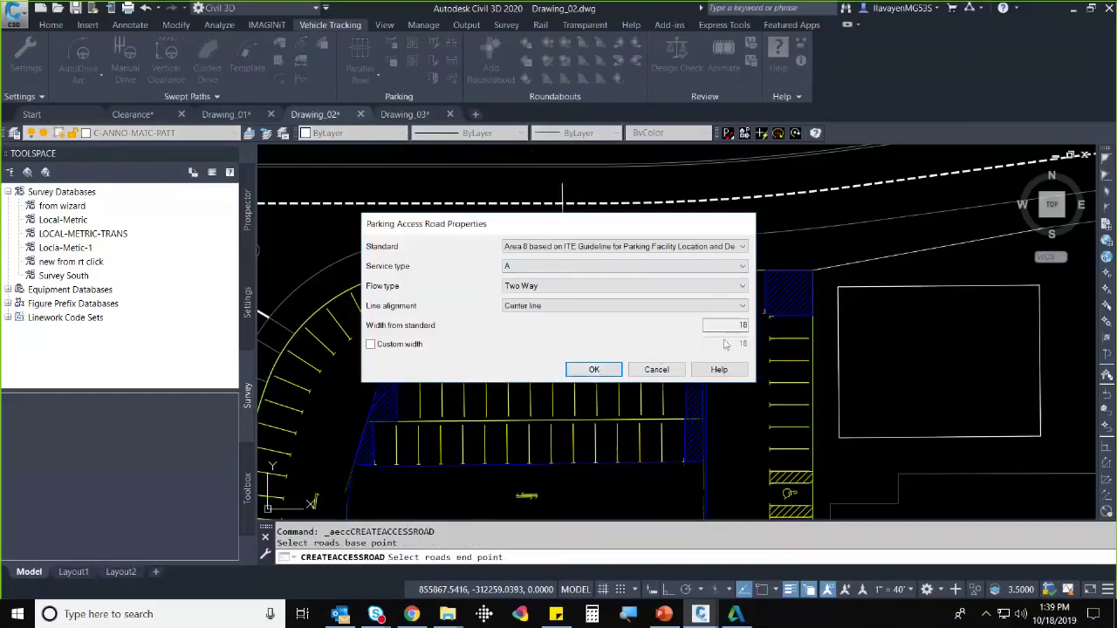
left_click(616, 370)
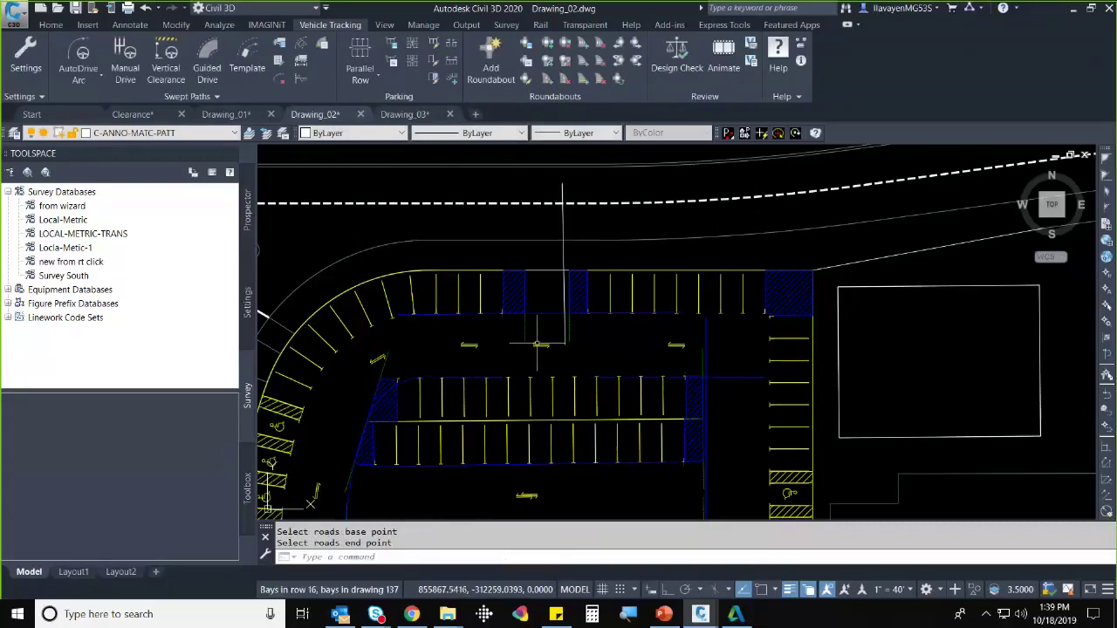
- Erase the vertical guide line crossing the north perimeter row
key("Escape")
left_click(568, 230)
left_click(543, 225)
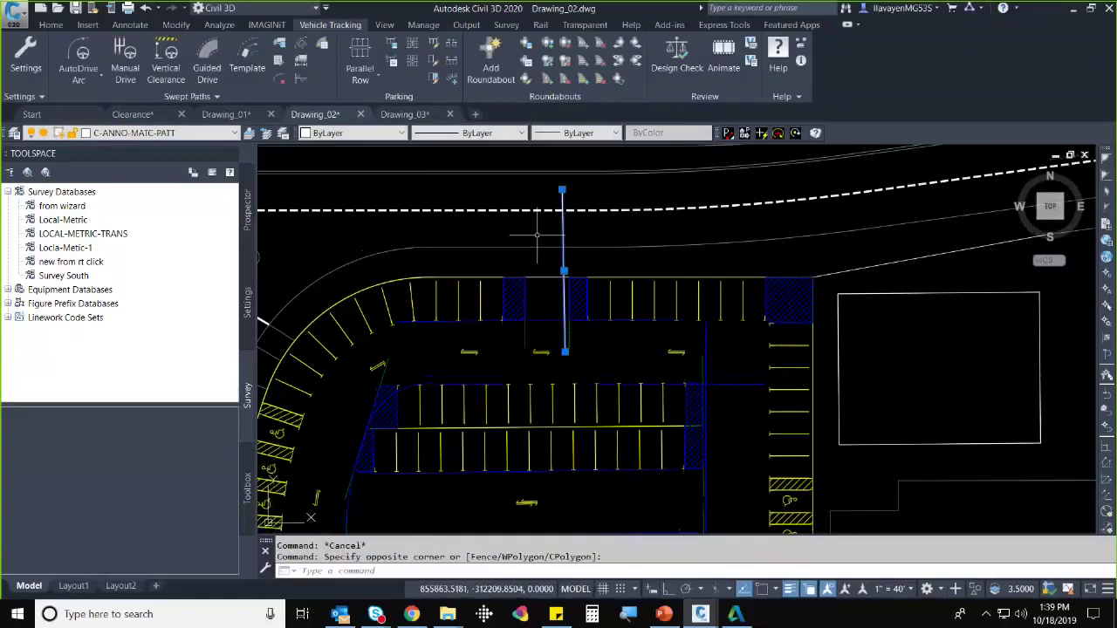
key("Delete")
- Widen the new north entrance by moving the adjoining end of its western parking row about one and a half bay widths west
scroll(520, 305, "up", 2)
mouse_move(542, 326)
middle_mouse_down()
mouse_move(561, 250)
mouse_move(591, 304)
middle_mouse_up()
left_click(564, 317)
left_click(558, 253)
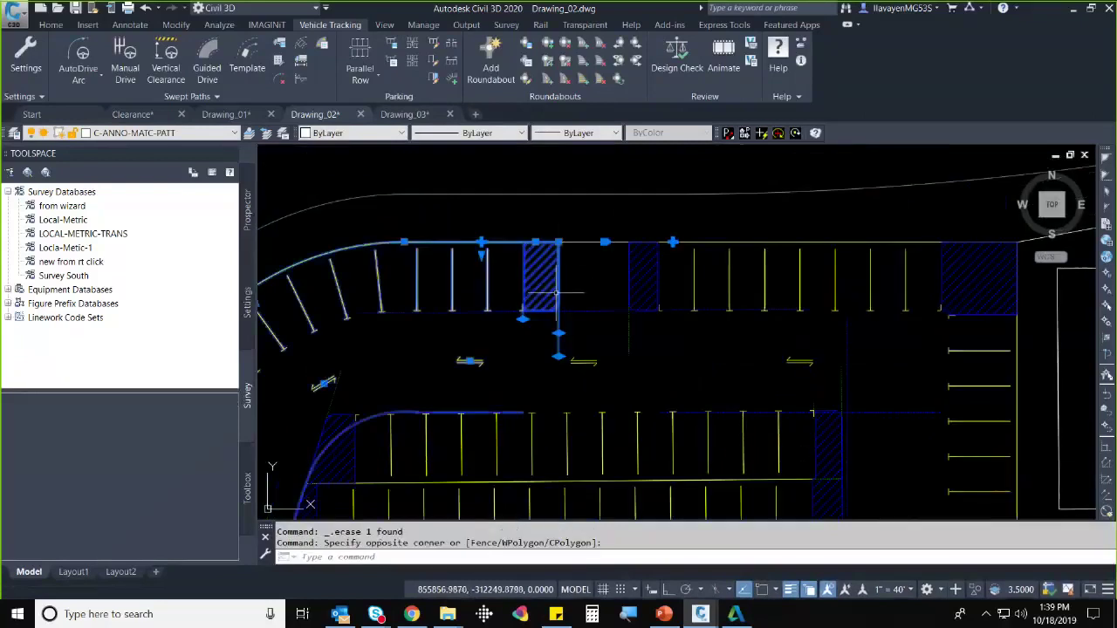
left_click(558, 242)
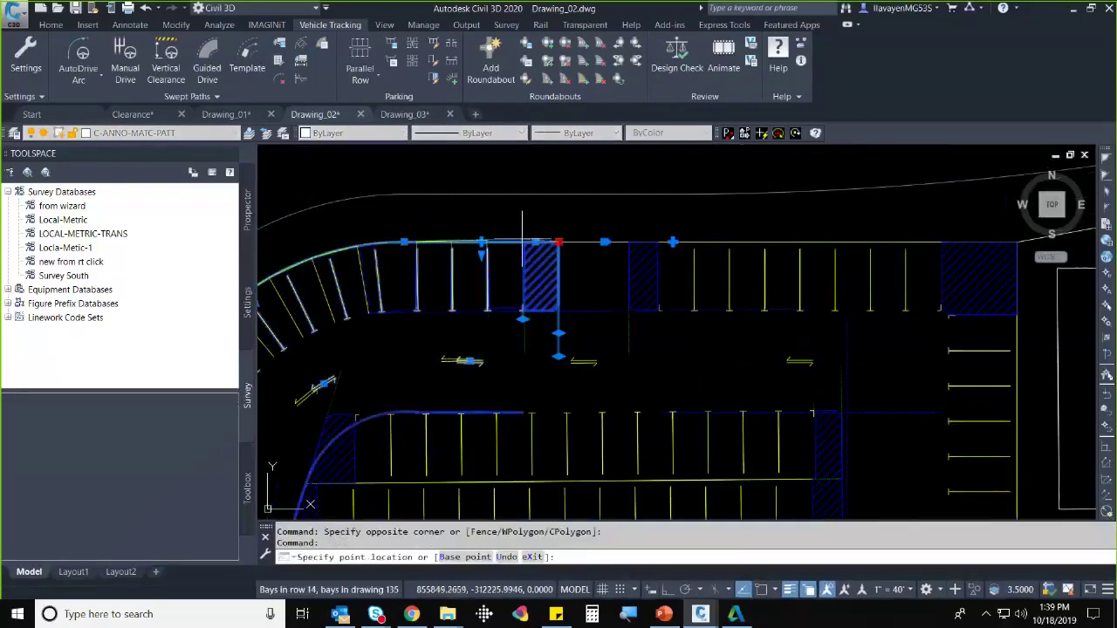
left_click(509, 243)
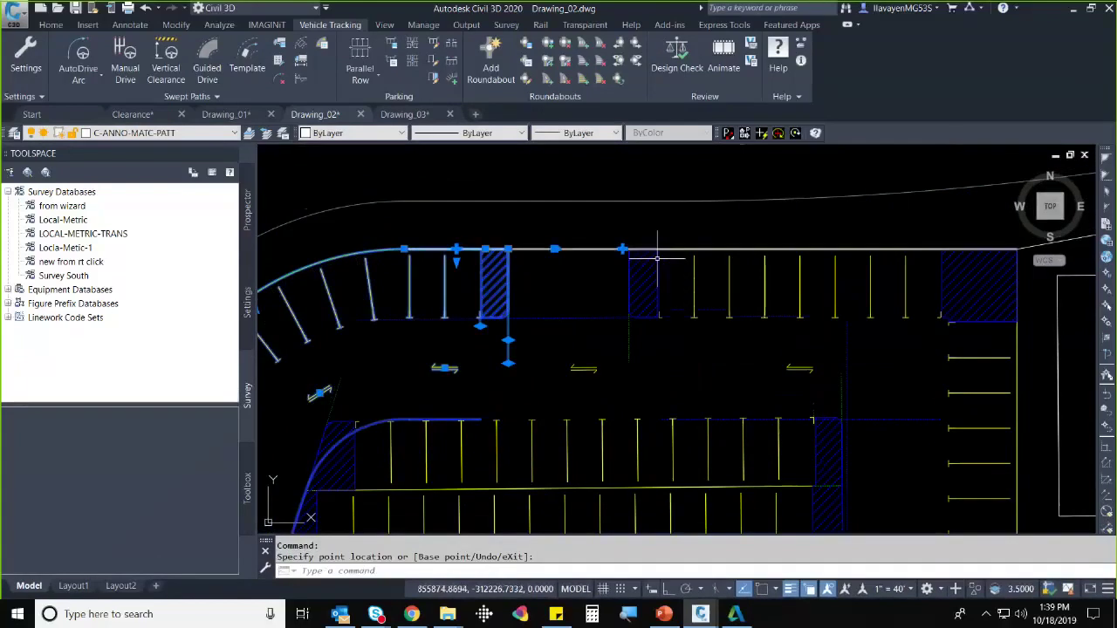
- Move the entrance end of the eastern part of the north row about two bay widths east, and clear the selection
left_click(691, 273)
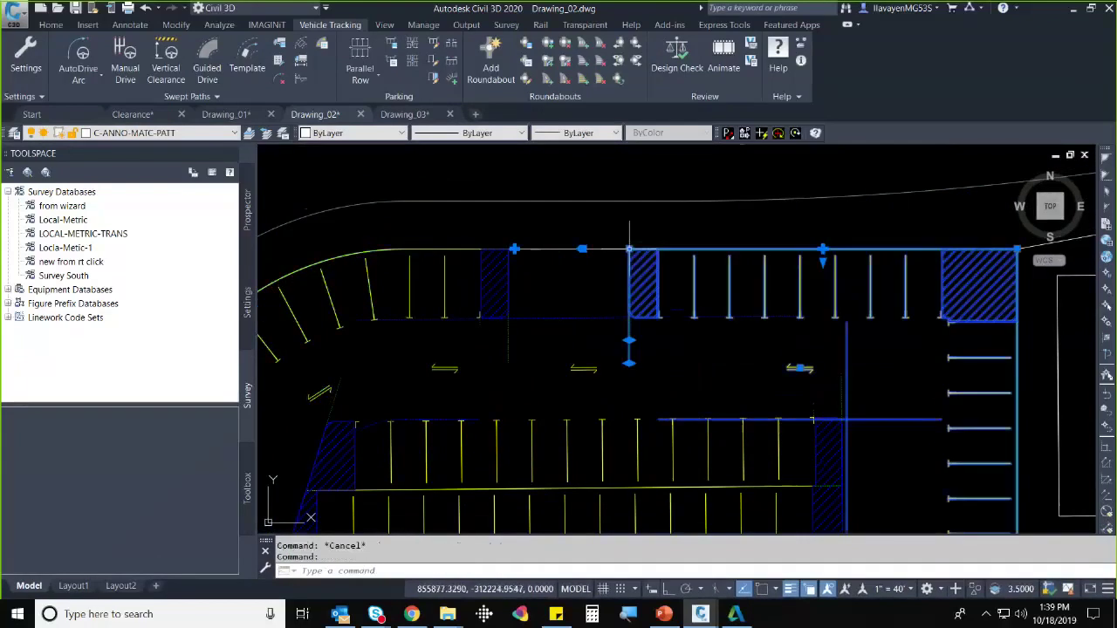
left_click(629, 251)
left_click(699, 249)
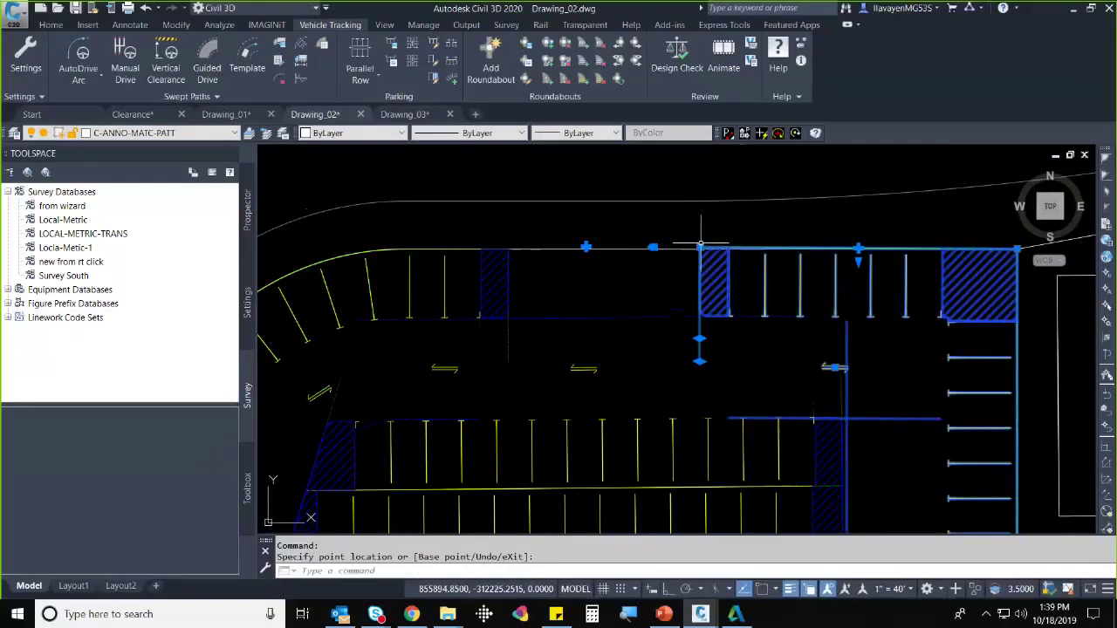
scroll(701, 246, "down", 5)
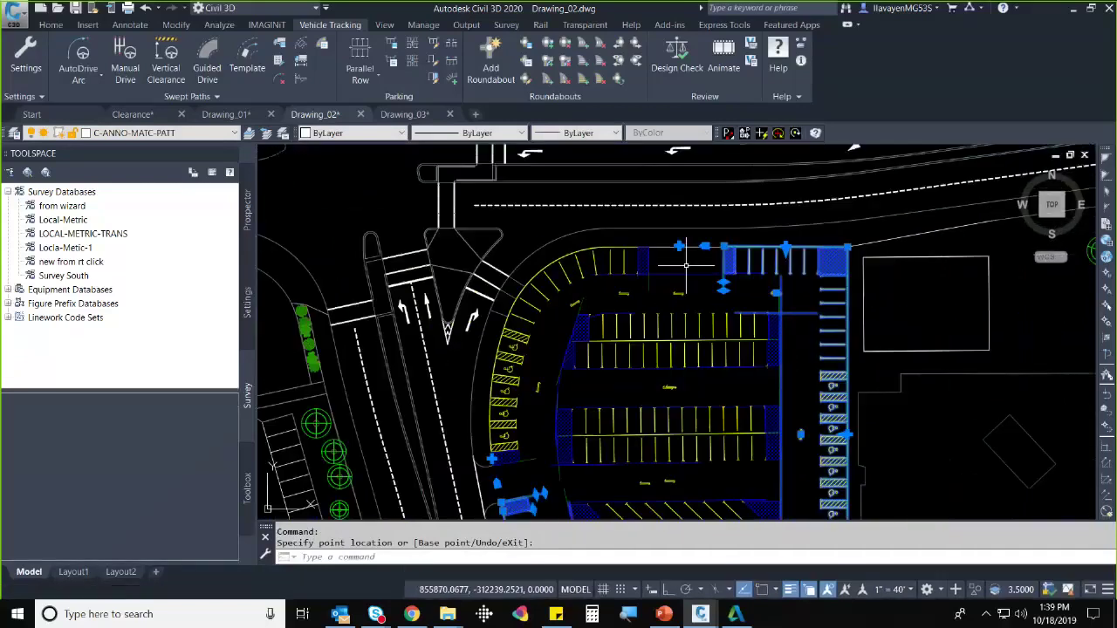
scroll(685, 263, "up", 2)
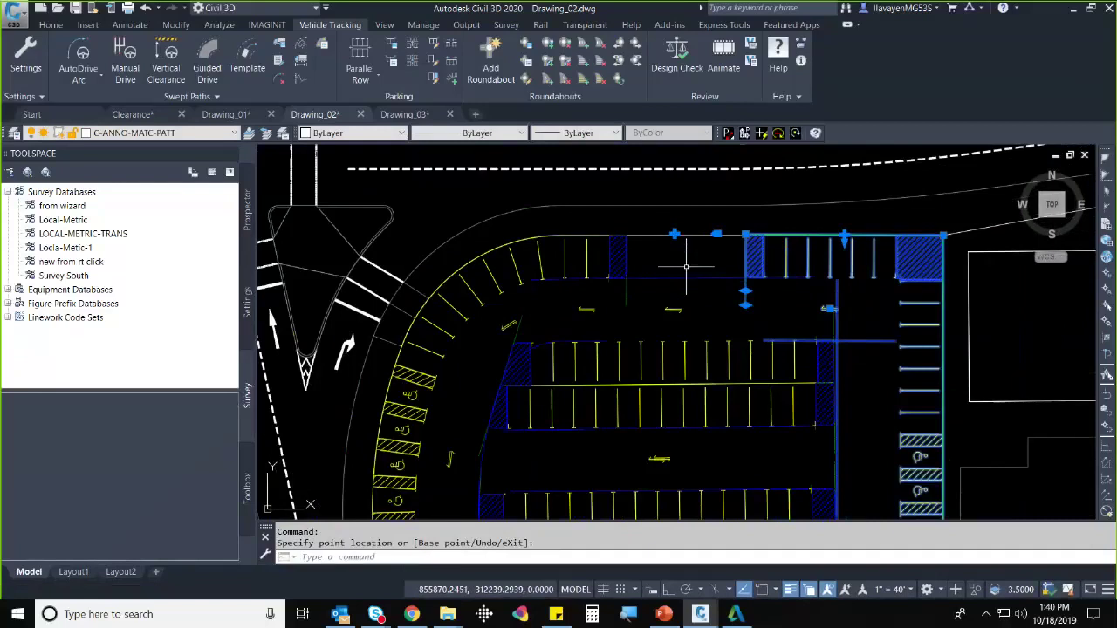
key("Escape")
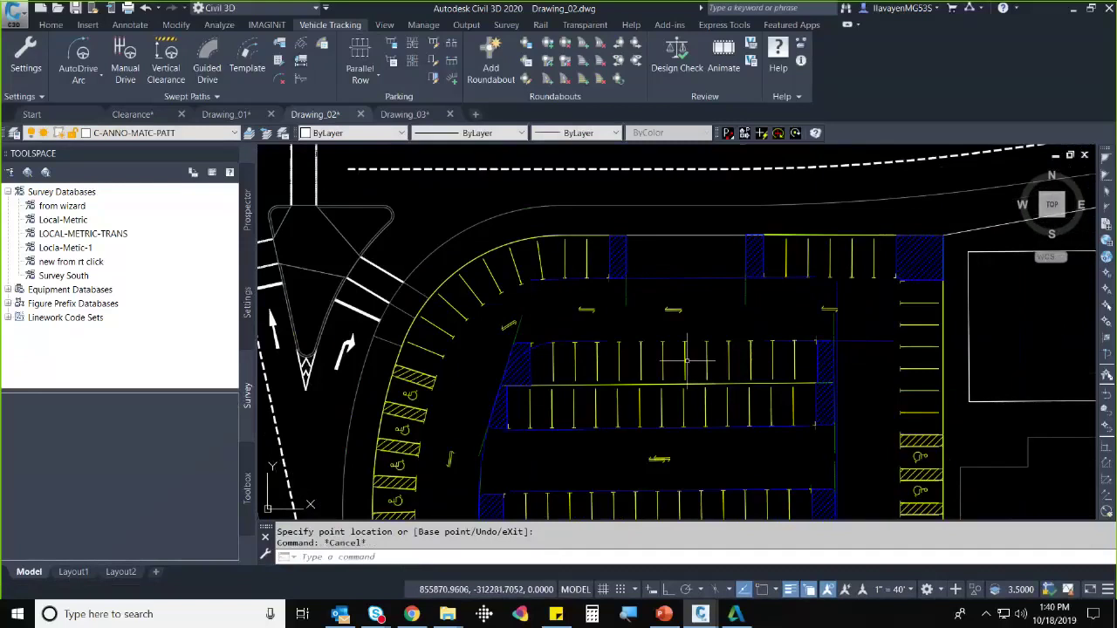
- Generate the parking bay report for the revised layout, review the bay counts against the rows in the plan, and close the report
left_click(301, 78)
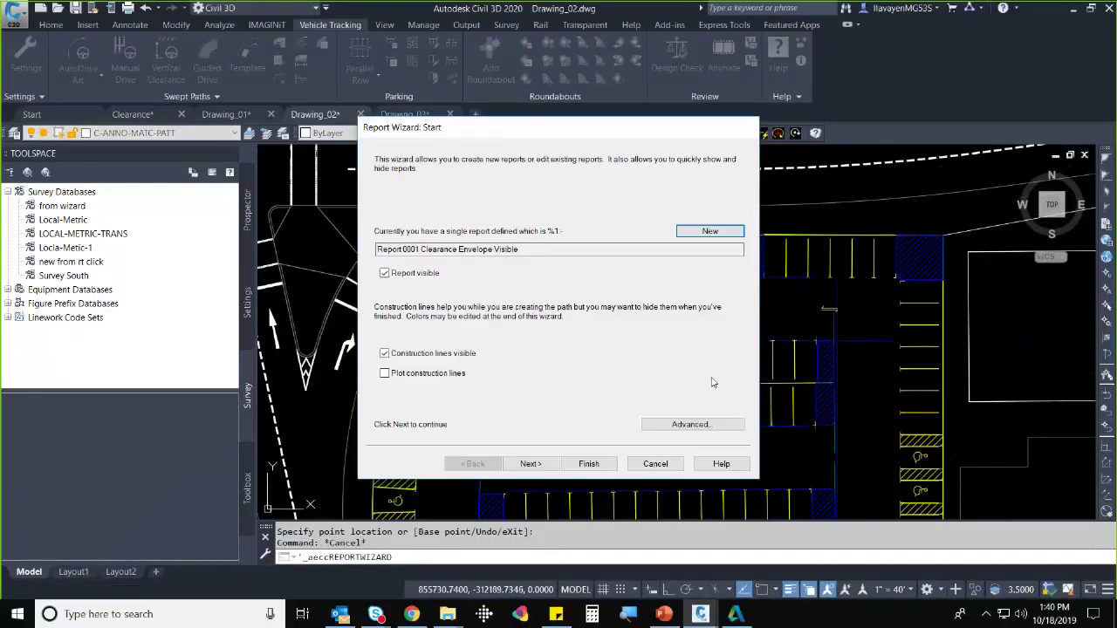
left_click(650, 464)
left_click(452, 79)
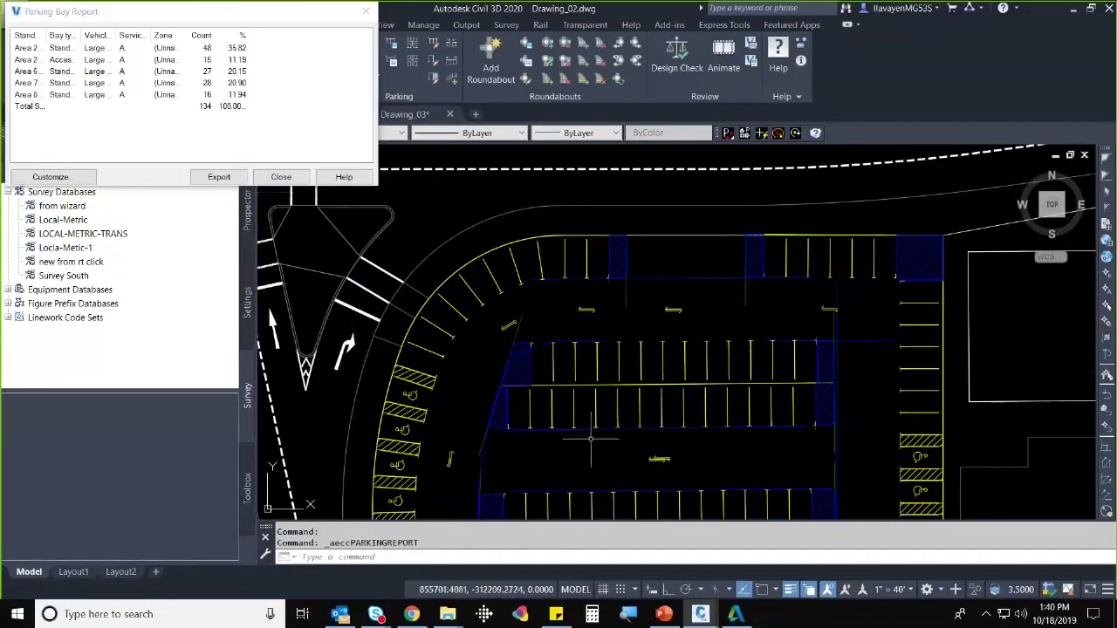
scroll(620, 408, "down", 4)
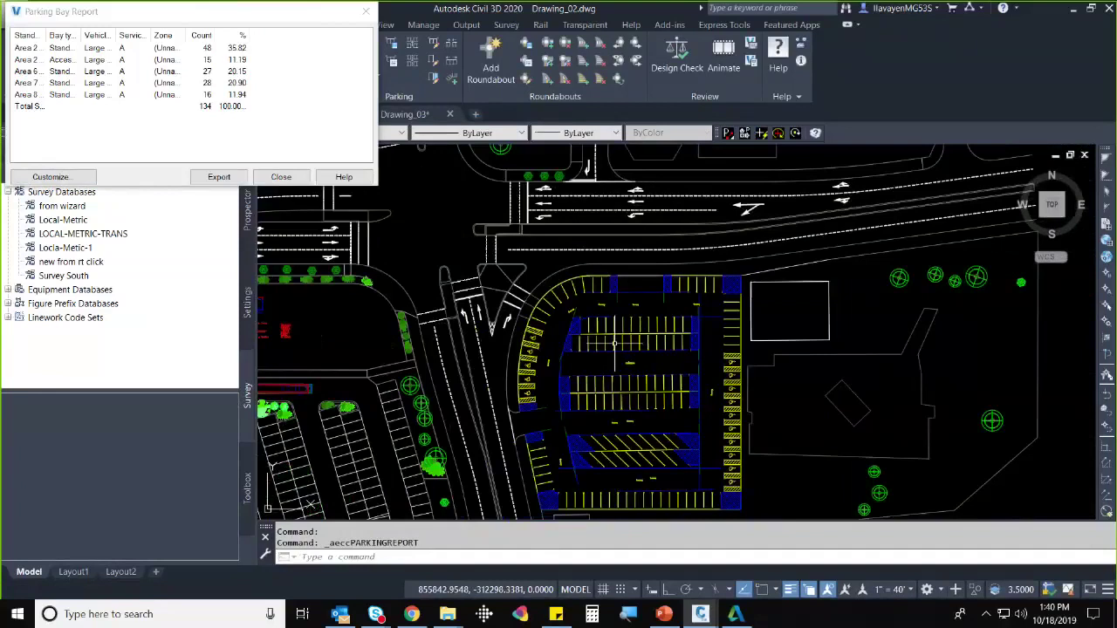
scroll(635, 364, "up", 2)
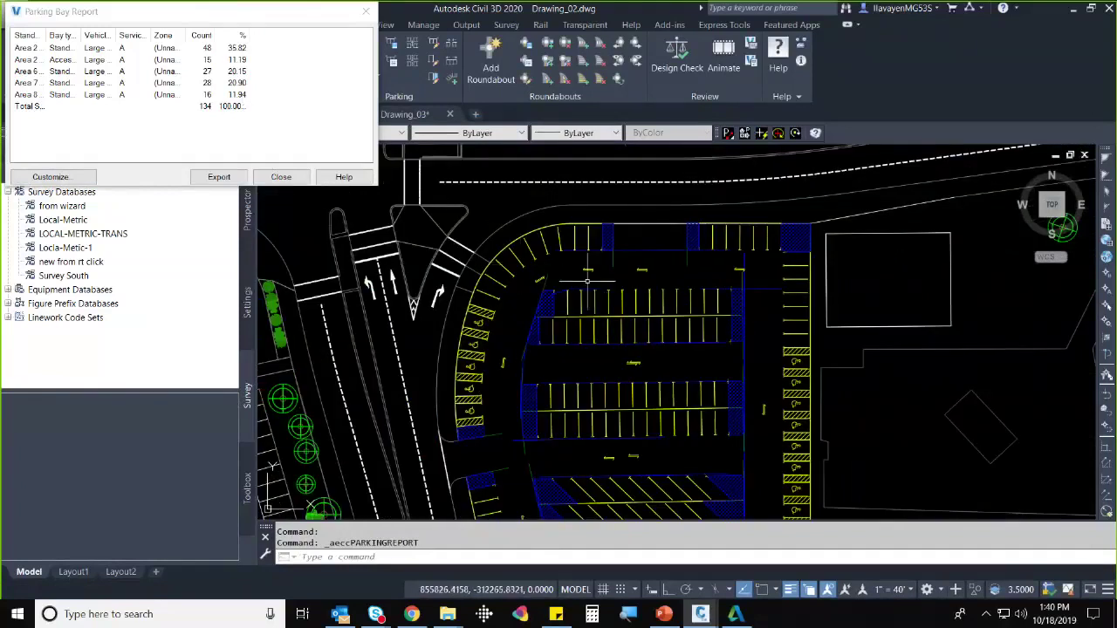
scroll(587, 280, "down", 2)
scroll(587, 280, "up", 2)
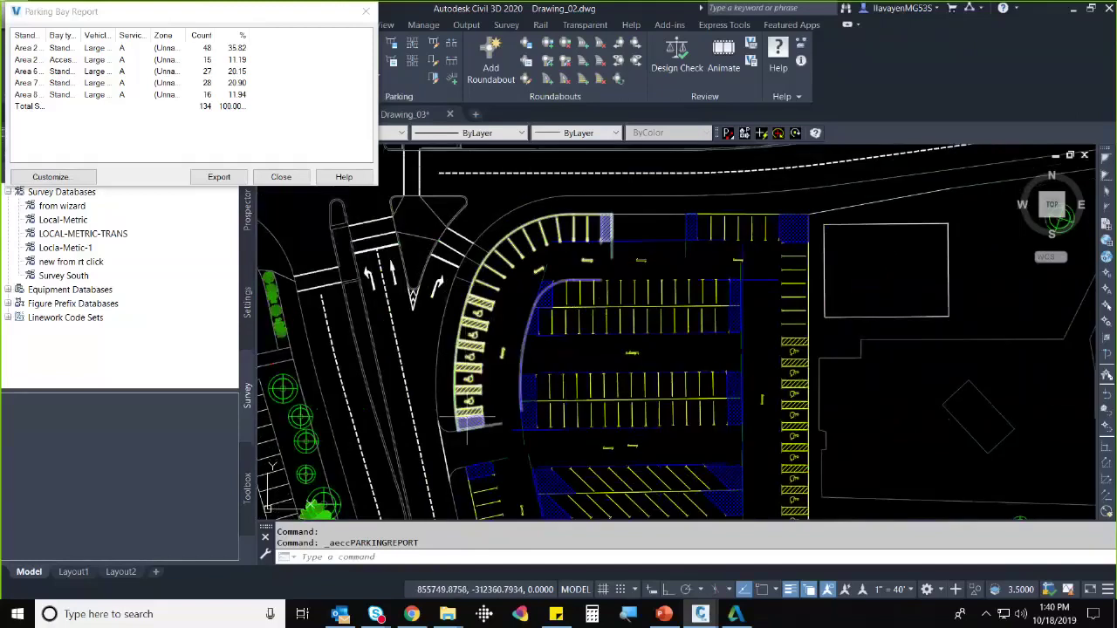
middle_click_drag(468, 415, 461, 385)
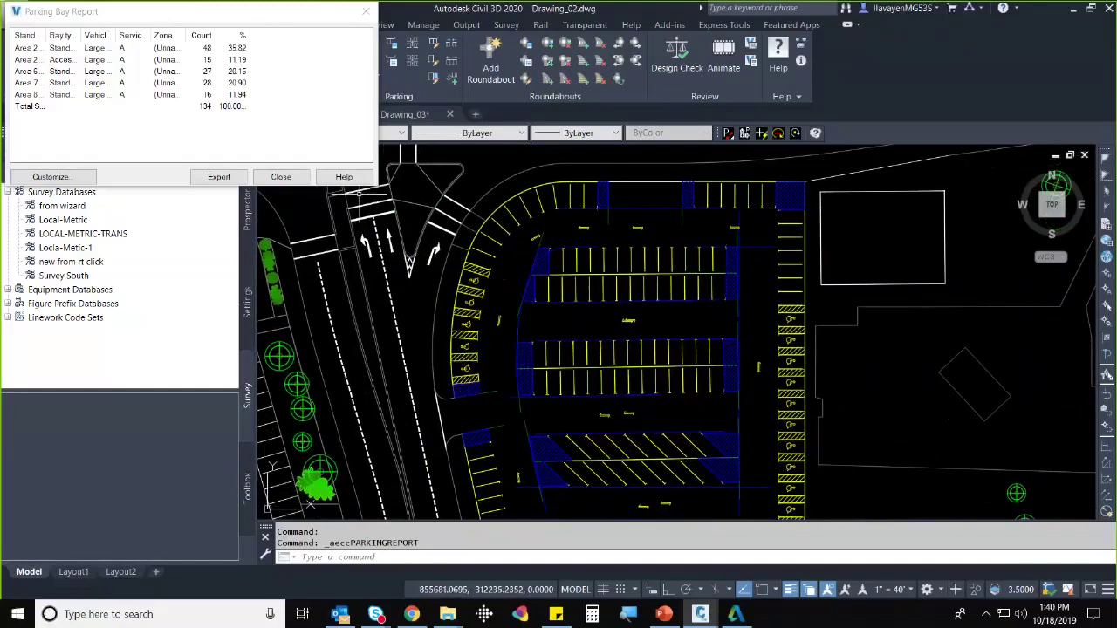
left_click(281, 176)
scroll(613, 306, "down", 2)
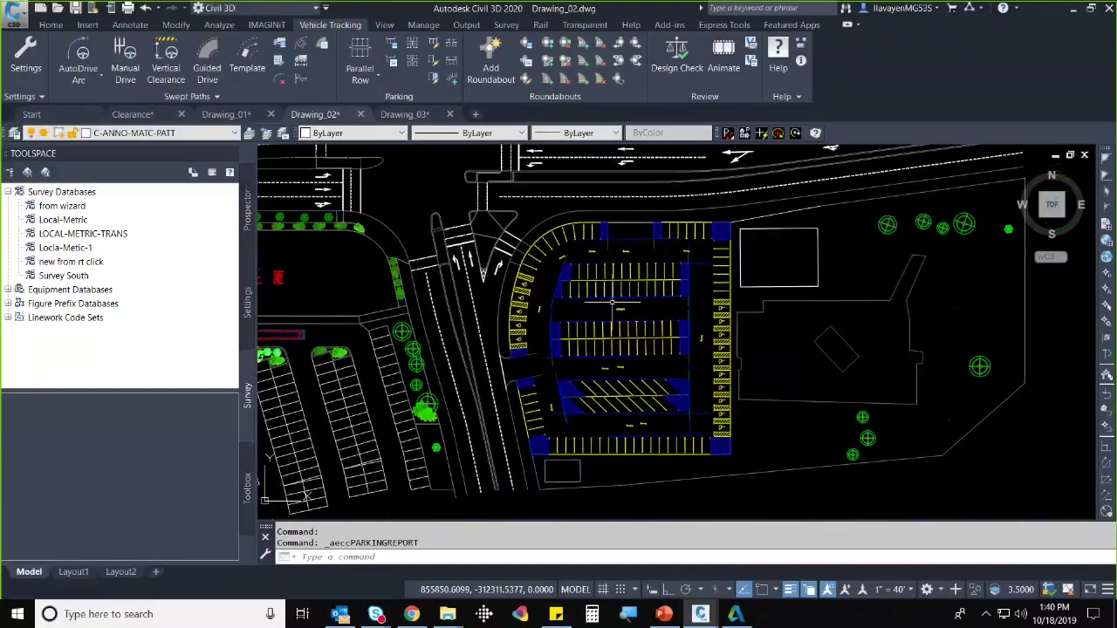
scroll(613, 305, "up", 2)
scroll(614, 305, "down", 2)
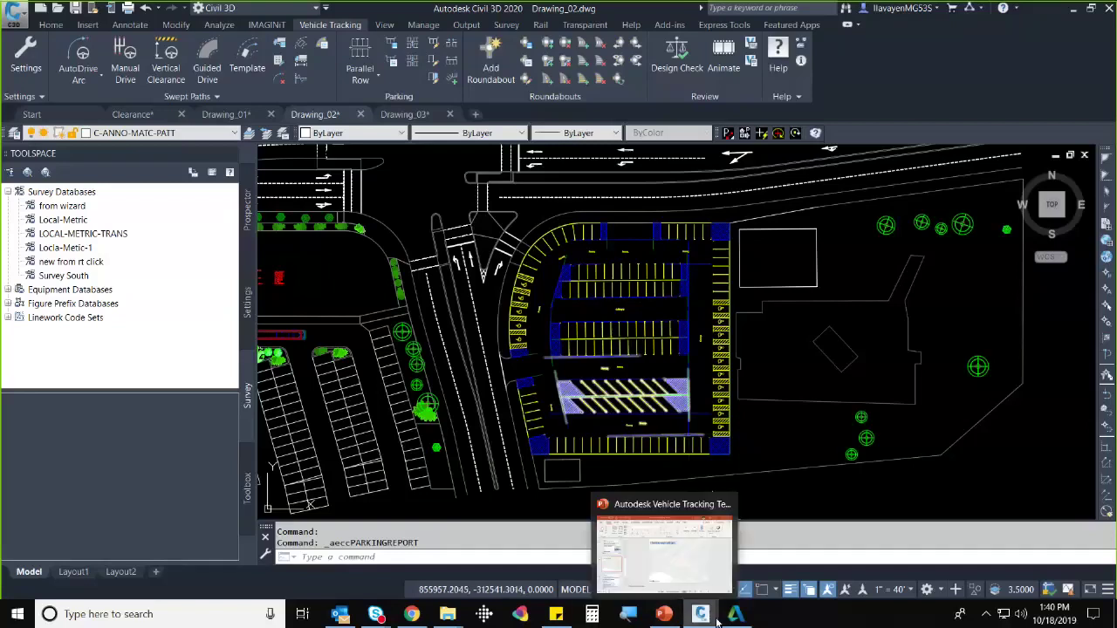
scroll(719, 354, "up", 3)
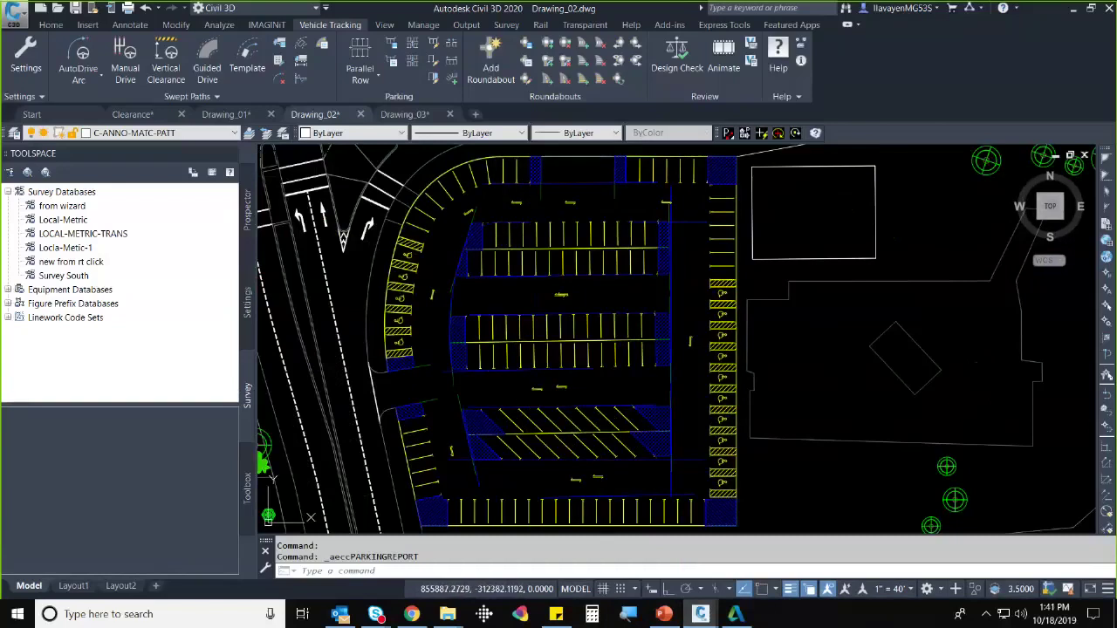
- Browse the parking standards library and pick ITE Guideline for Parking Facility Location and Design under US Parking Standards
left_click(393, 61)
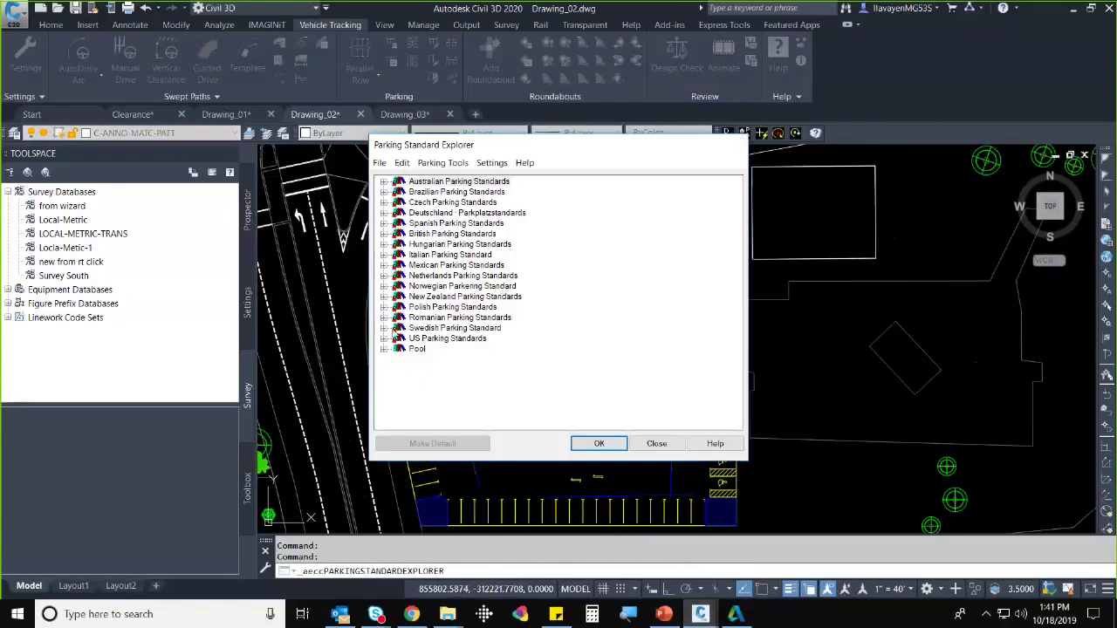
left_click(384, 338)
left_click(515, 349)
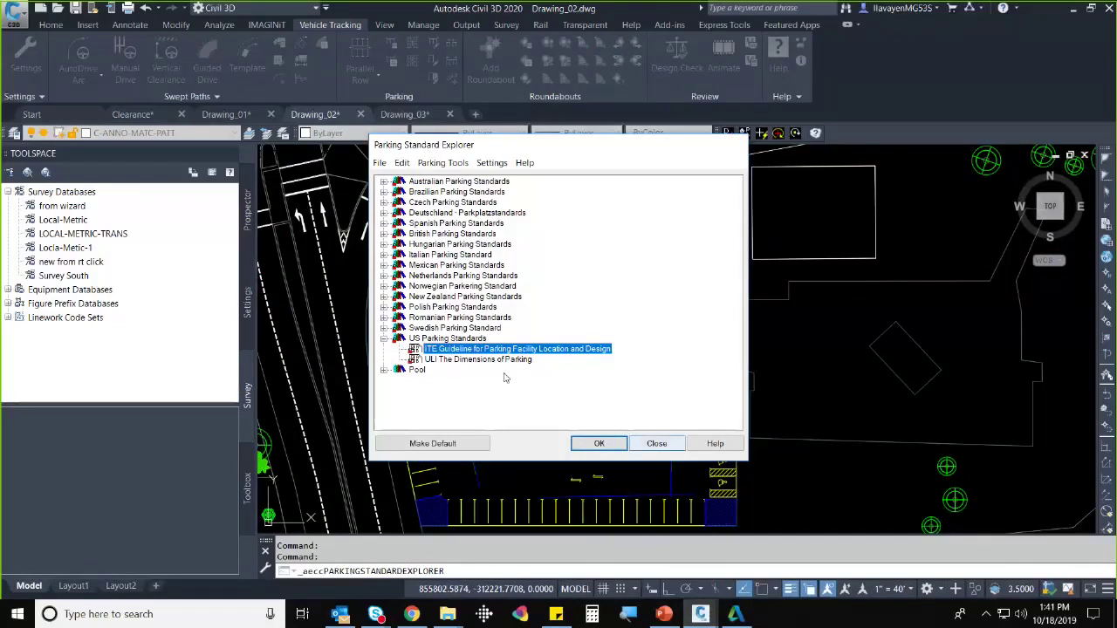
left_click(599, 443)
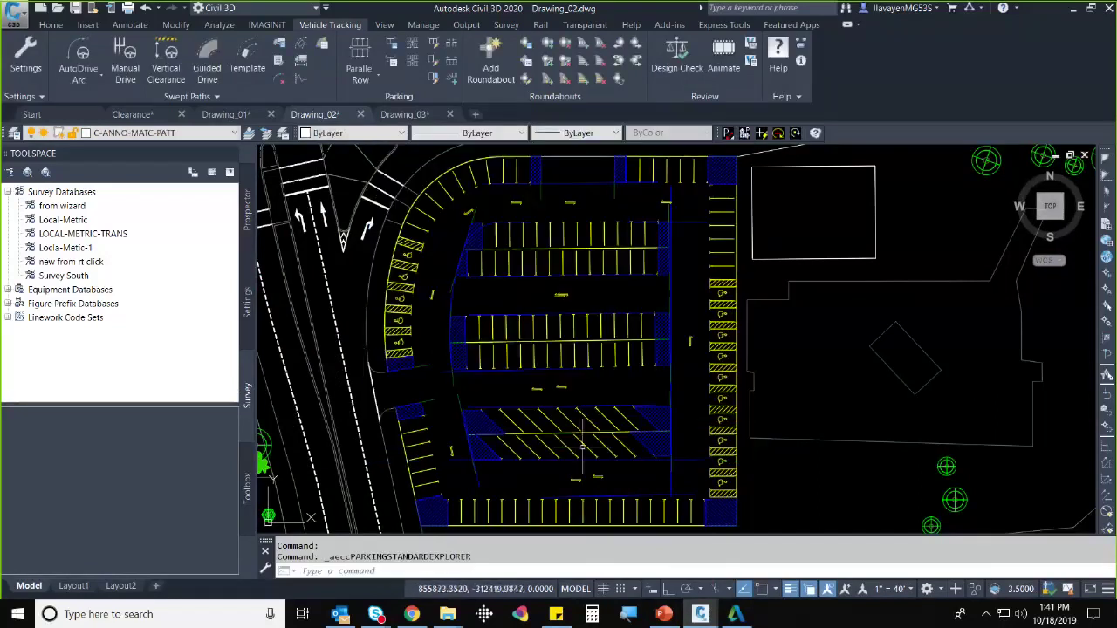
- Start a parallel parking row based on ITE Guideline for Parking Facility Location and Design, accept the proposed standard name, and examine its vehicle class options
left_click(413, 55)
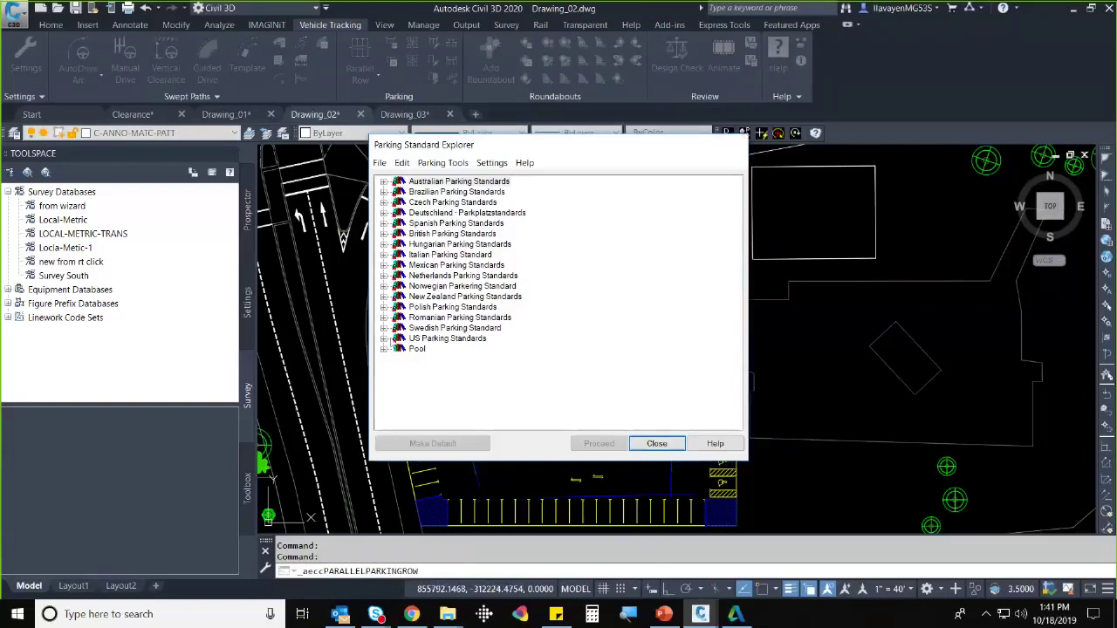
left_click(454, 349)
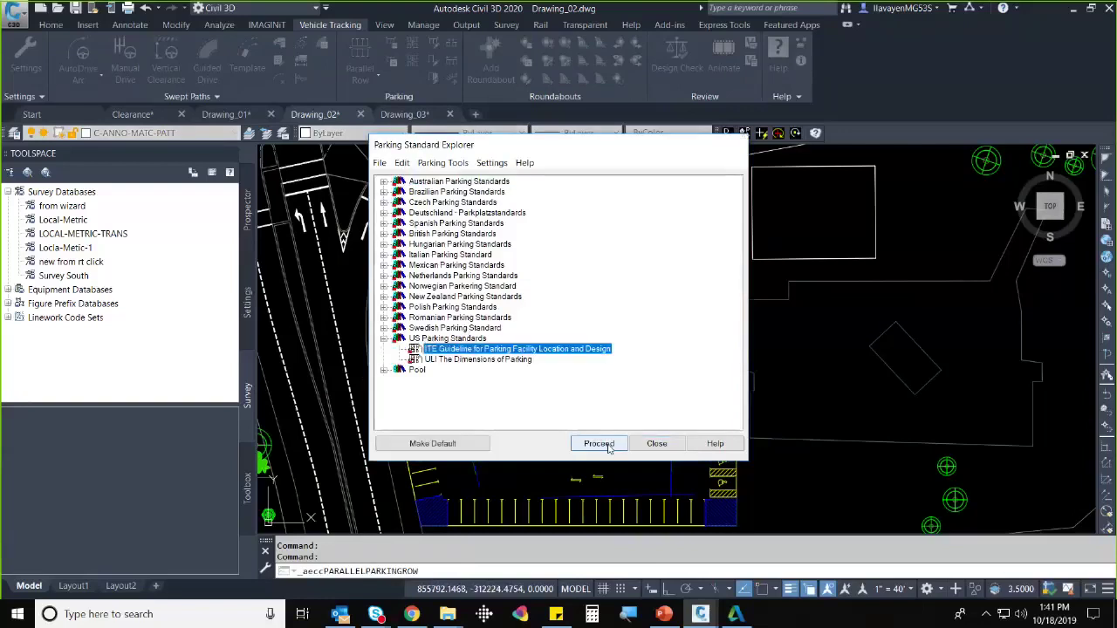
left_click(602, 444)
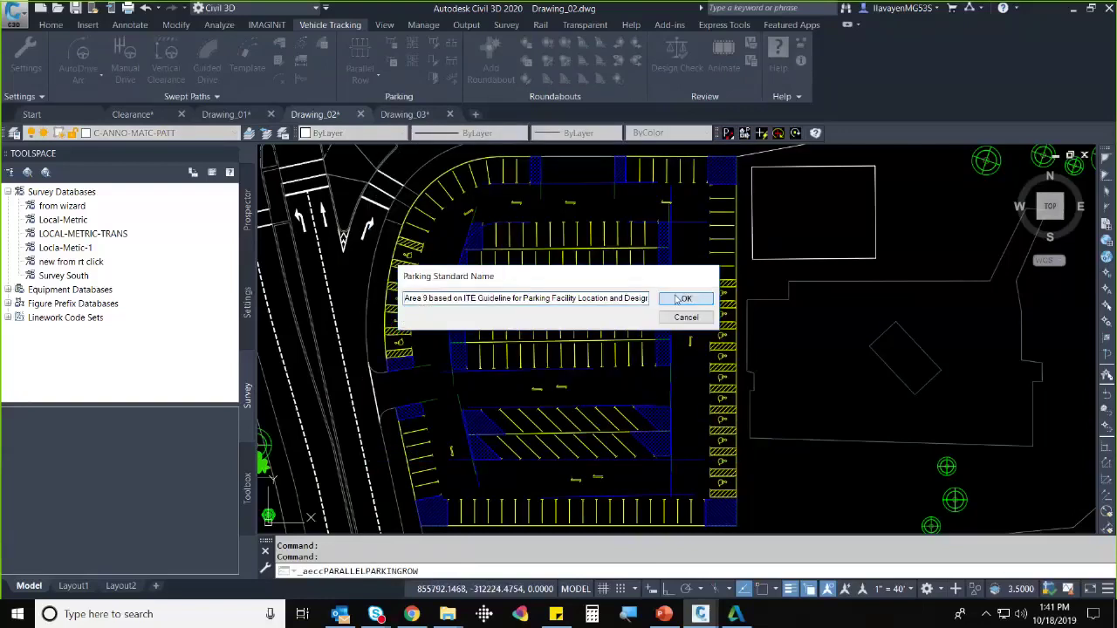
key("Return")
left_click(274, 220)
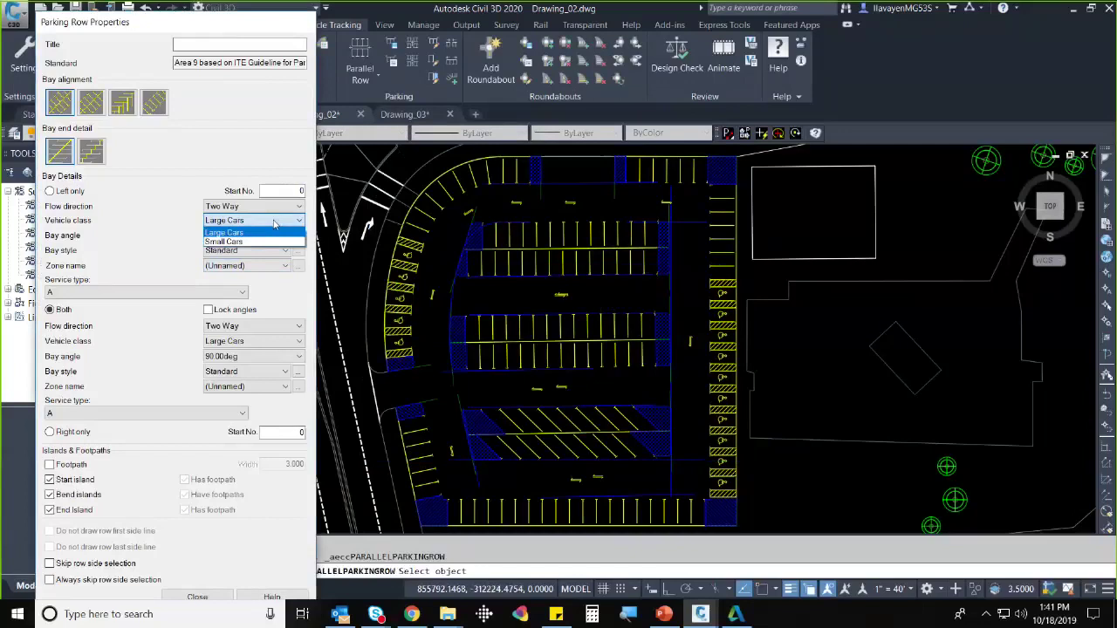
left_click(159, 209)
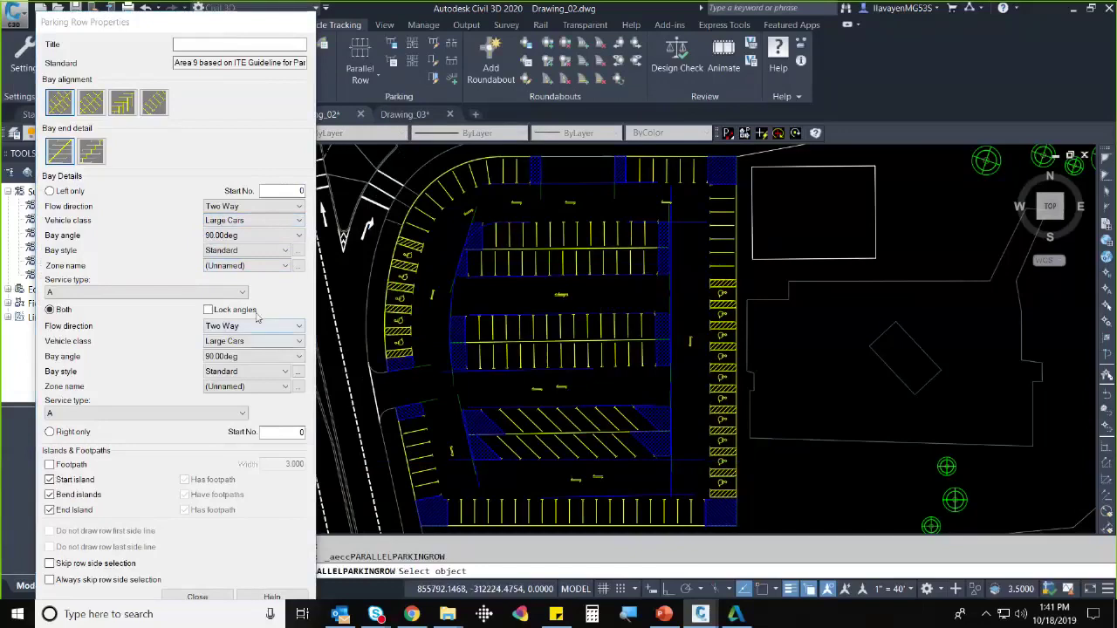
- Examine the options of the Standard bay style without changing them, and cancel the parallel parking row
left_click(298, 251)
left_click_drag(175, 151, 480, 234)
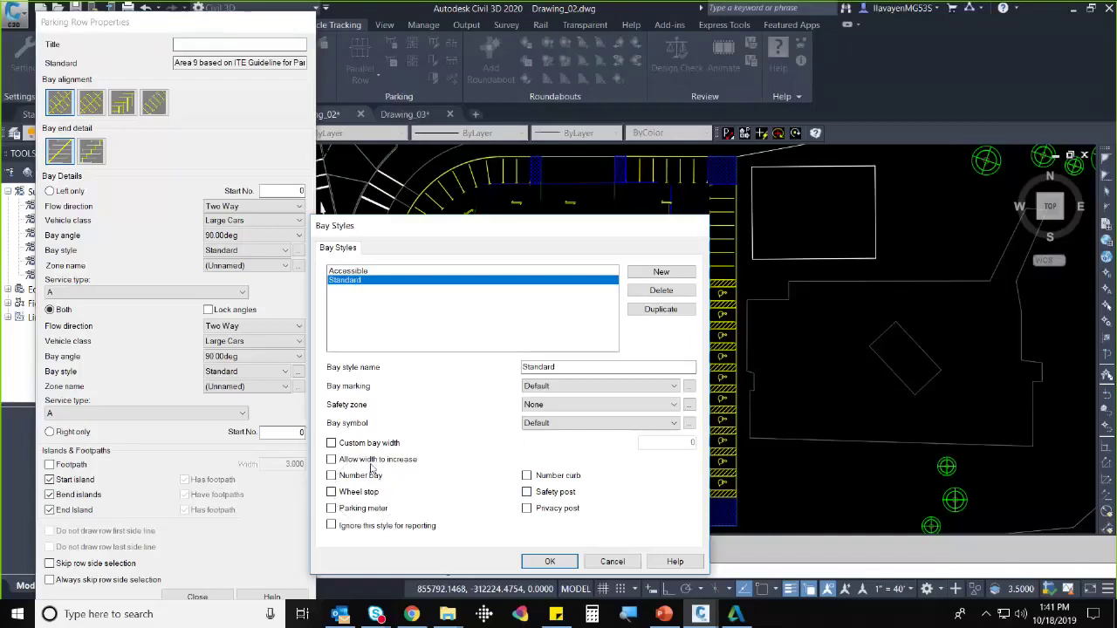
left_click(392, 518)
left_click(626, 559)
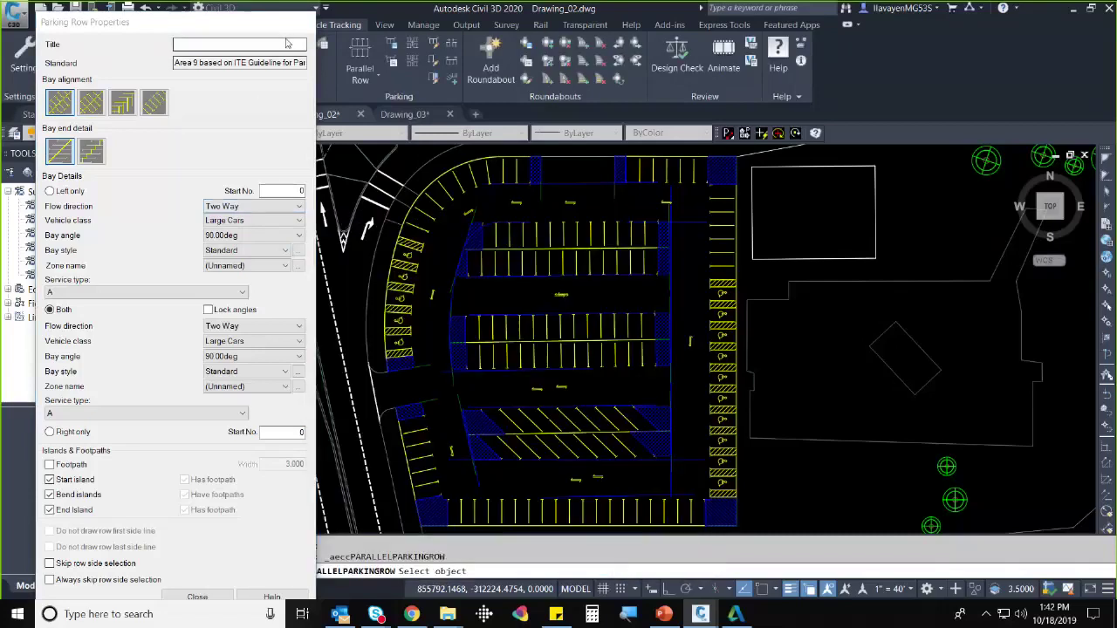
left_click(197, 596)
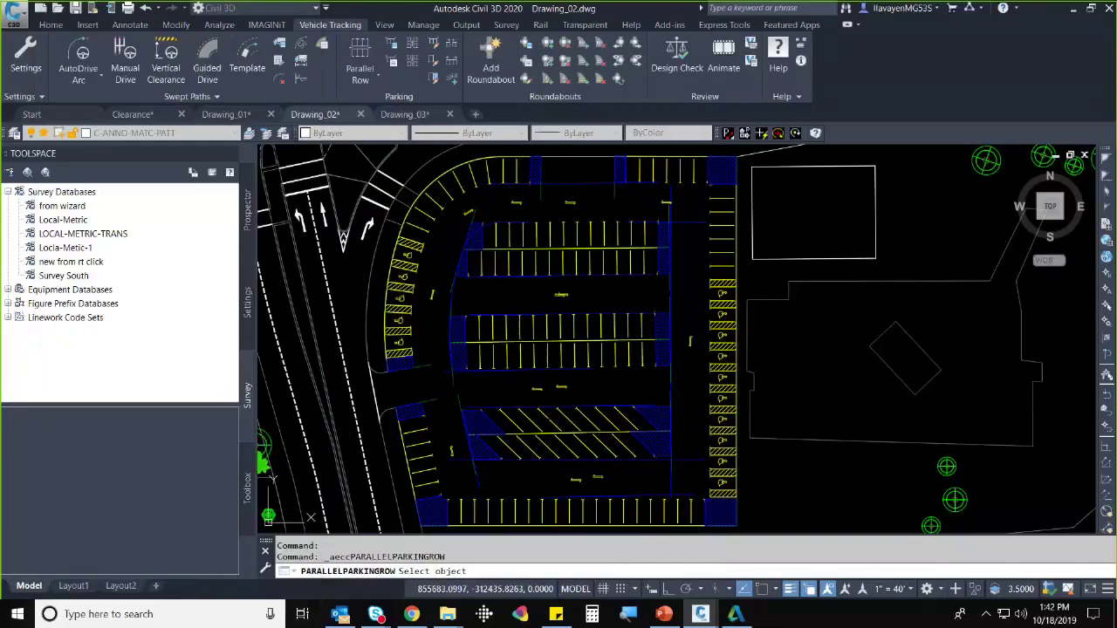
key("Escape")
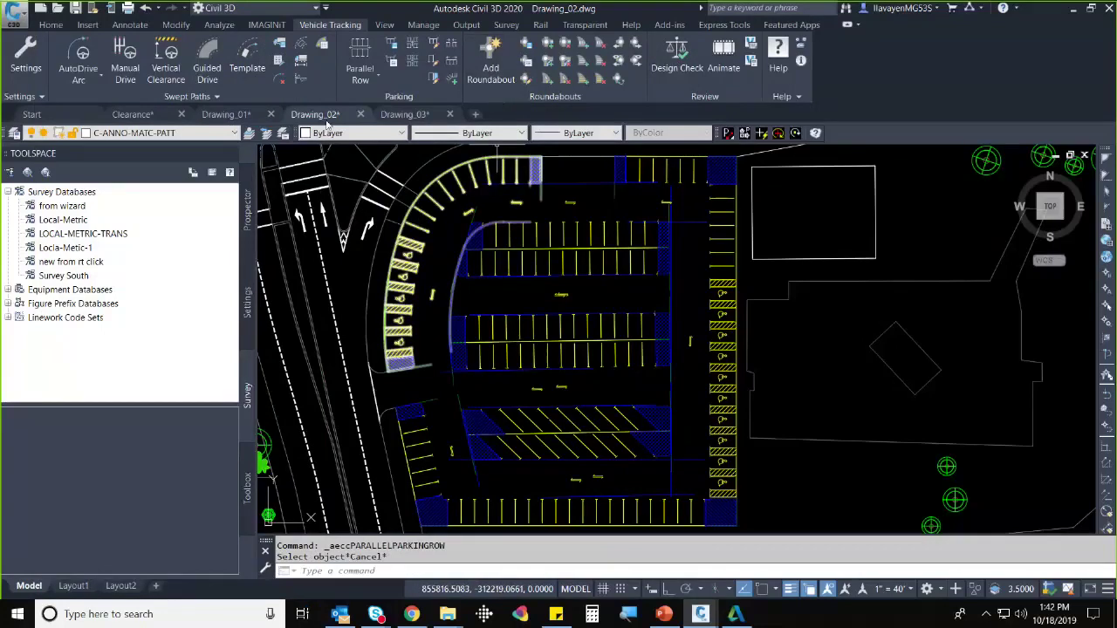
left_click(229, 95)
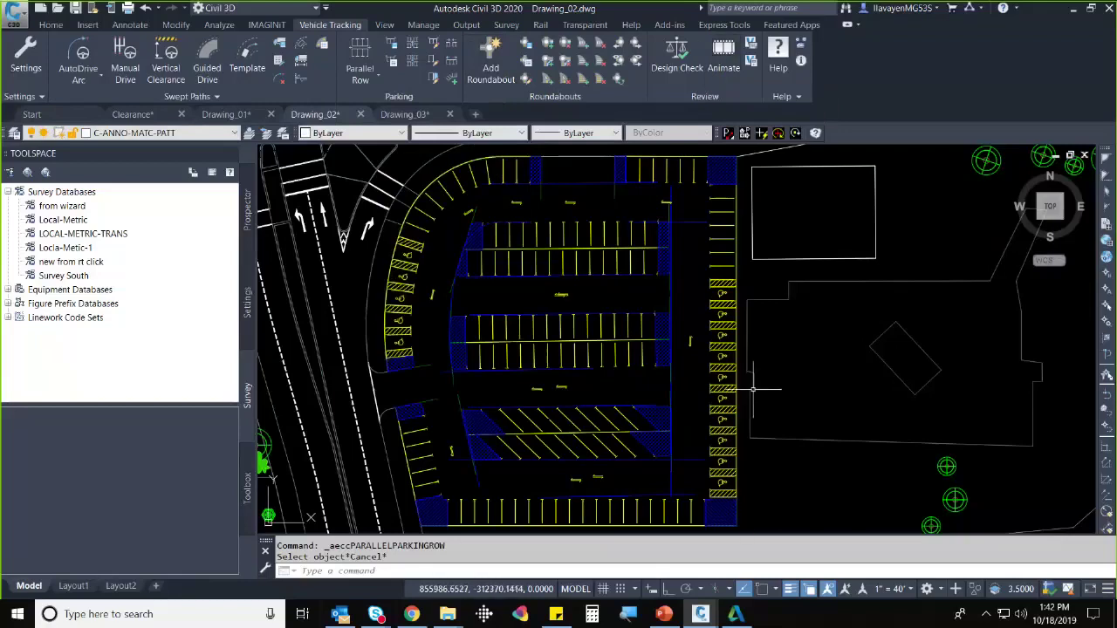
- Switch to PowerPoint, present from the Demonstration slide with presenter view and slide show swapped, and advance to the Summary slide
mouse_move(736, 616)
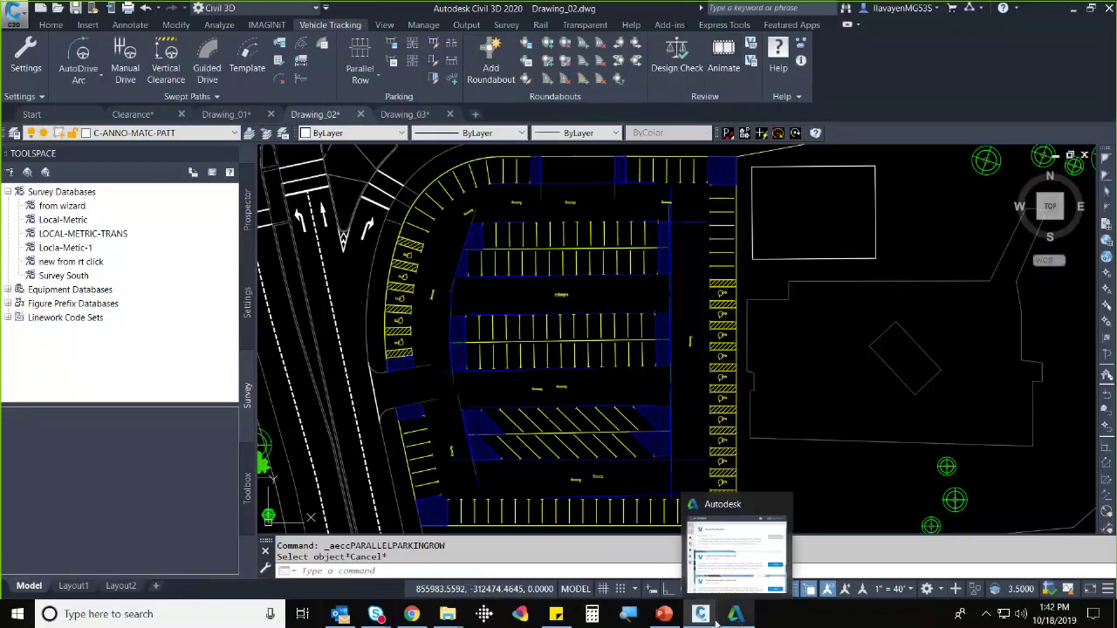
mouse_move(698, 616)
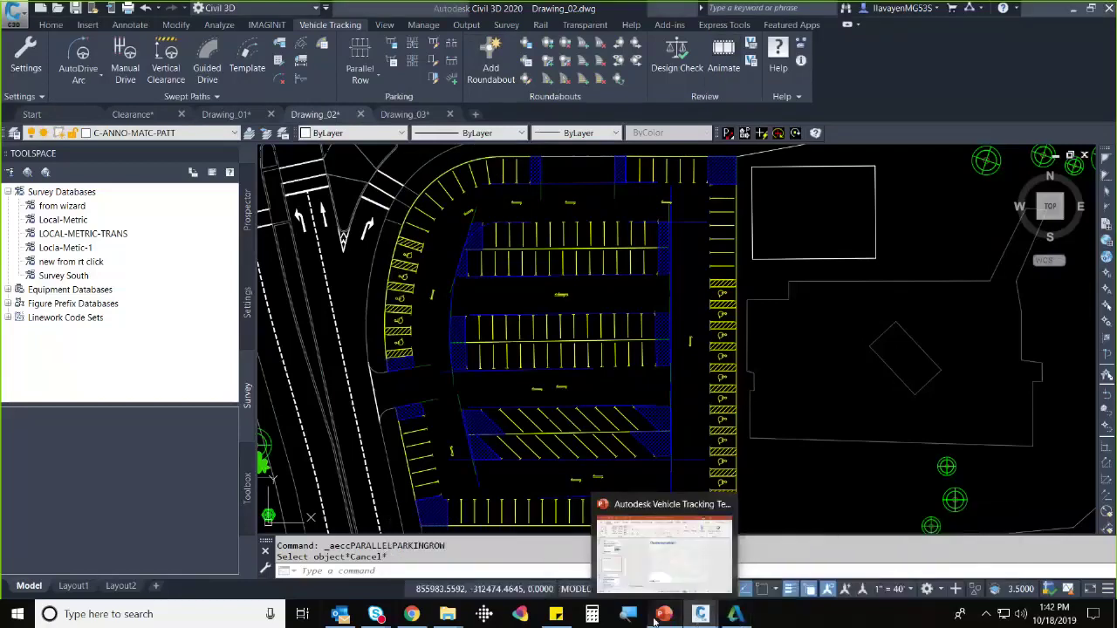
left_click(656, 616)
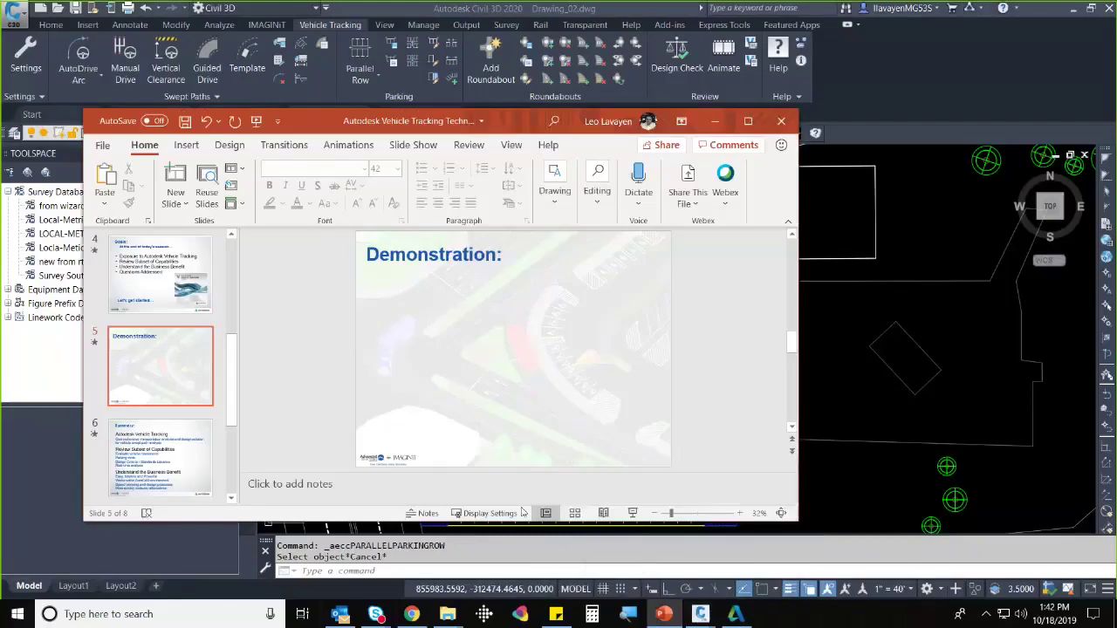
left_click(633, 513)
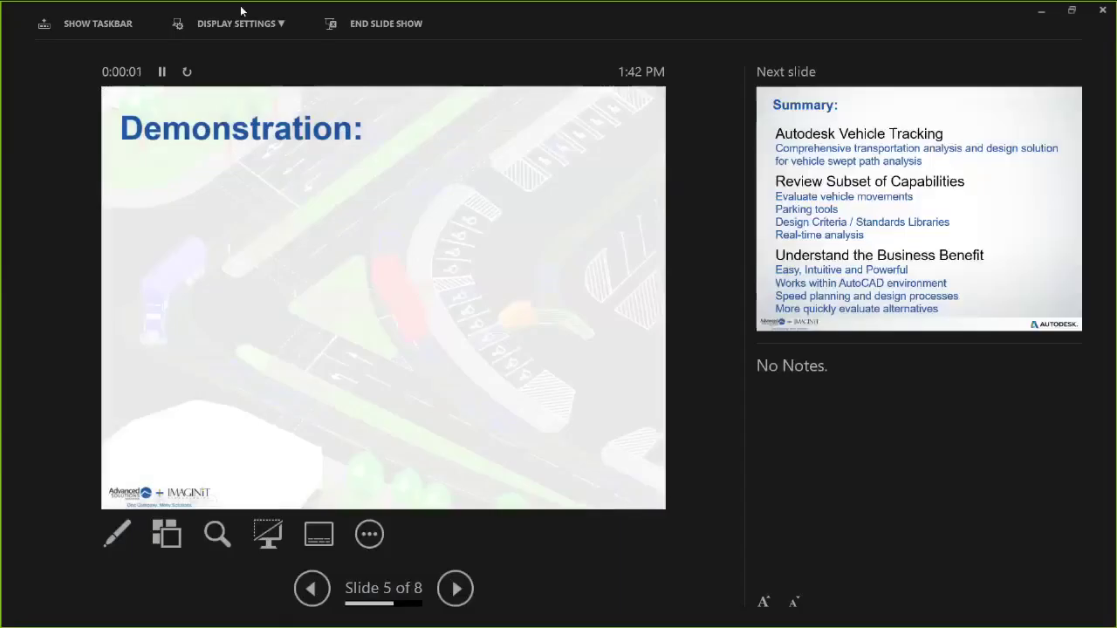
left_click(238, 22)
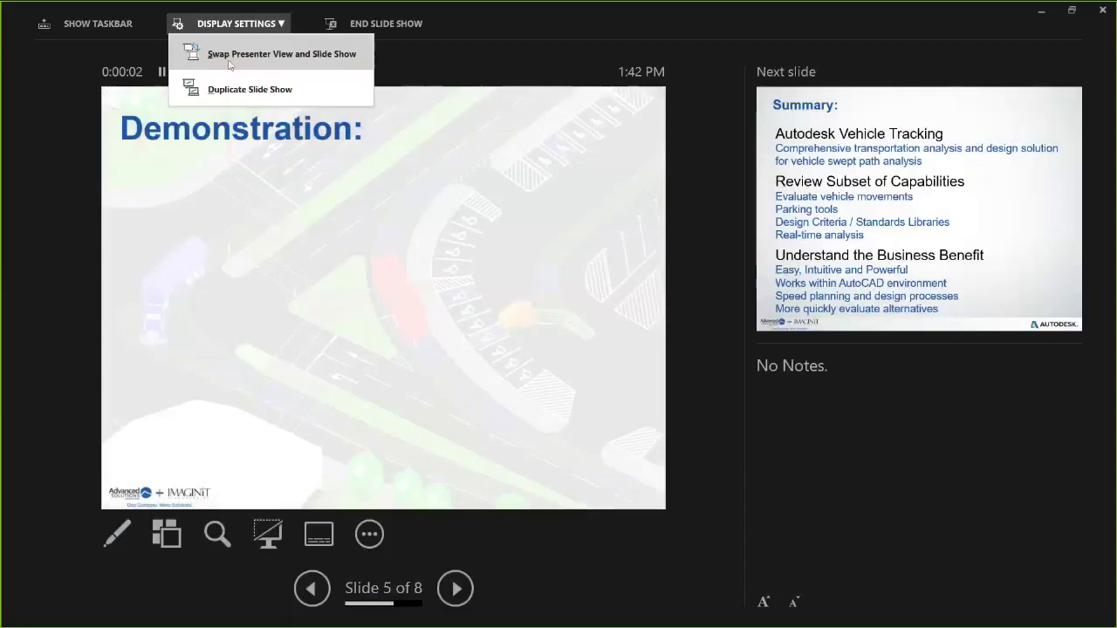
left_click(230, 61)
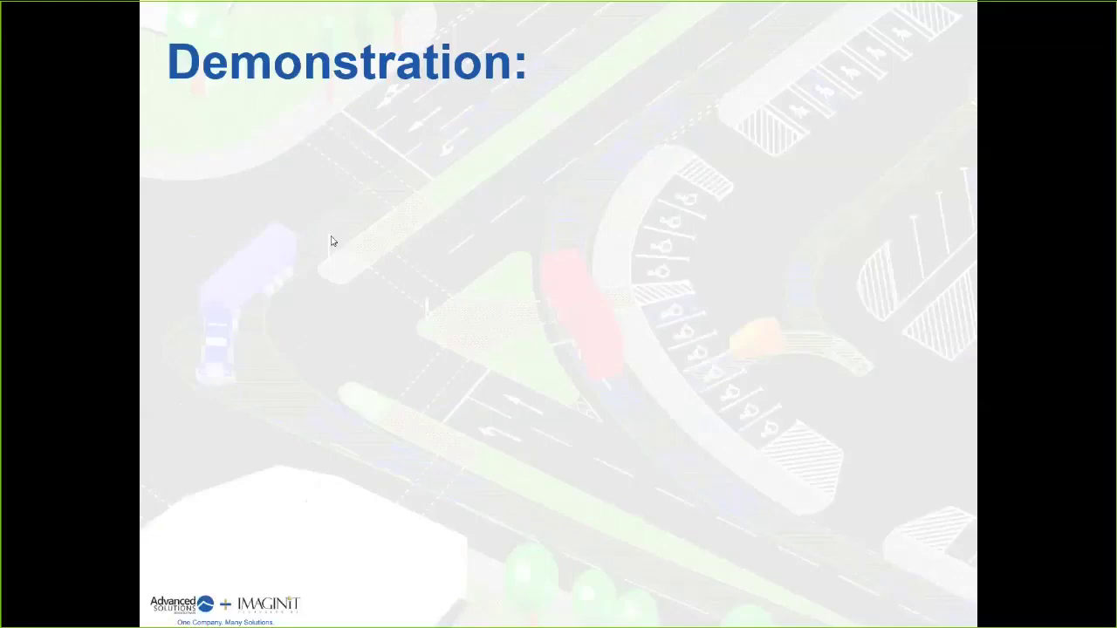
left_click(331, 242)
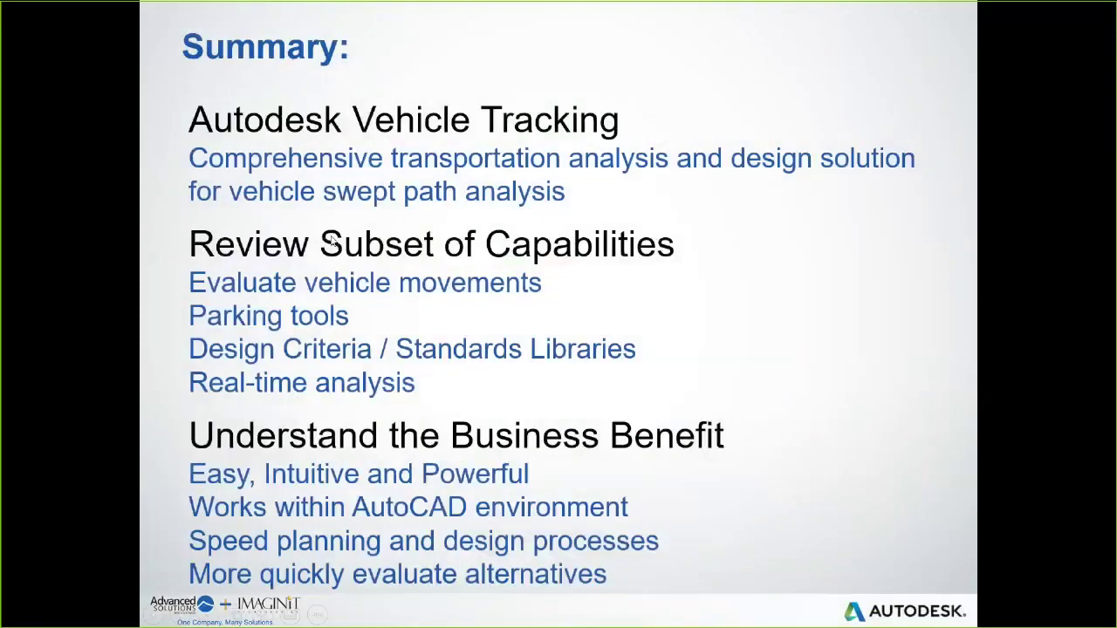
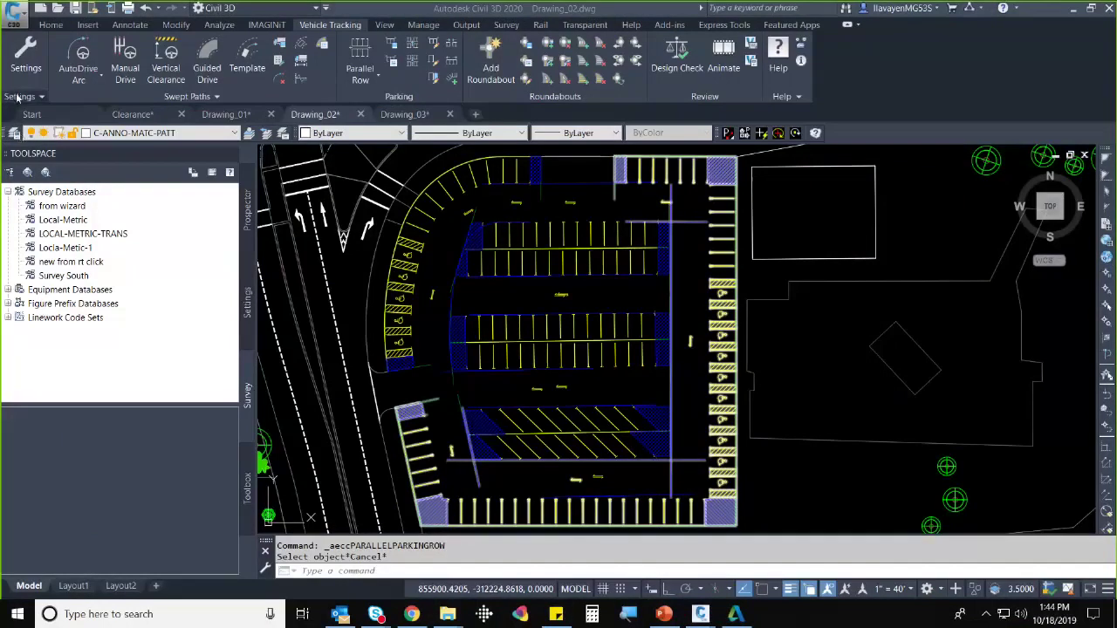
- Open the advanced Vehicle Tracking settings and show the Speed options for paths under Drawing Settings
left_click(26, 57)
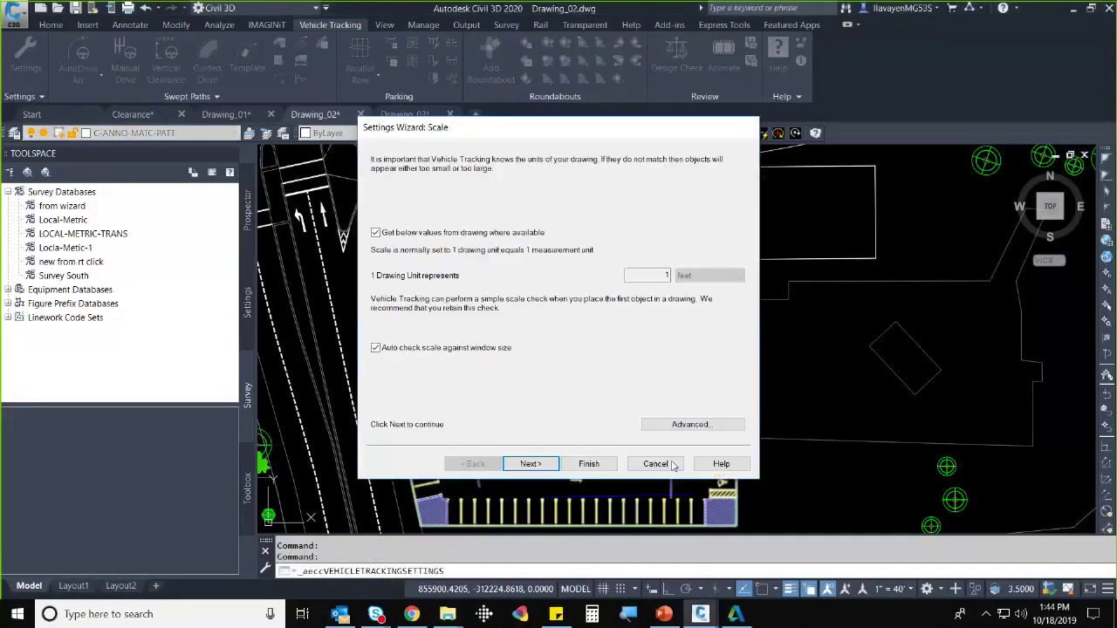
left_click(689, 423)
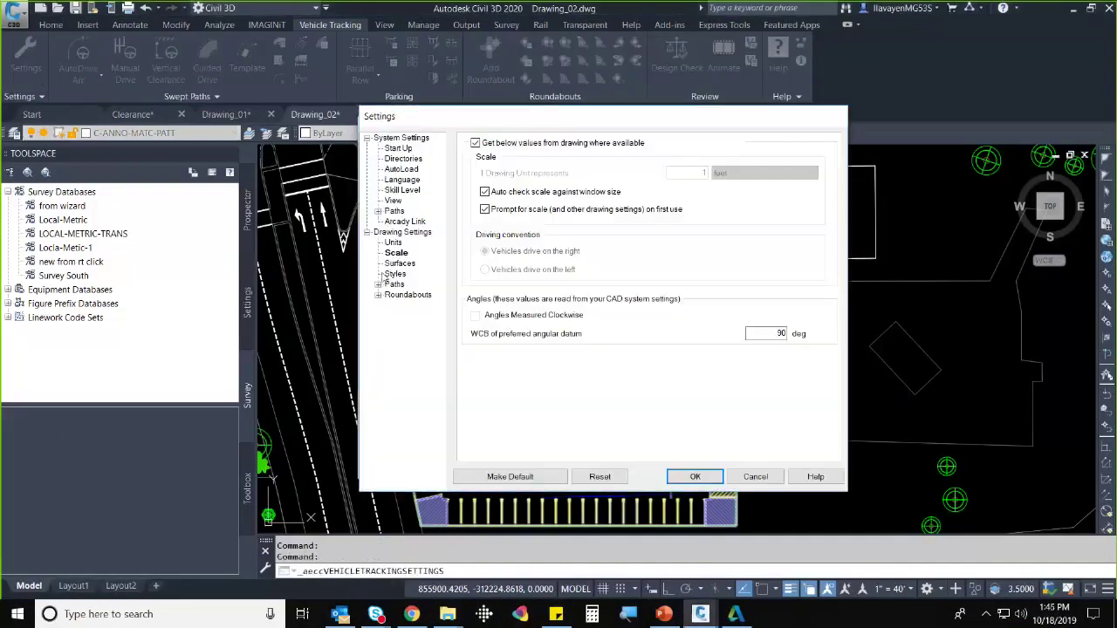
left_click(396, 255)
left_click(378, 284)
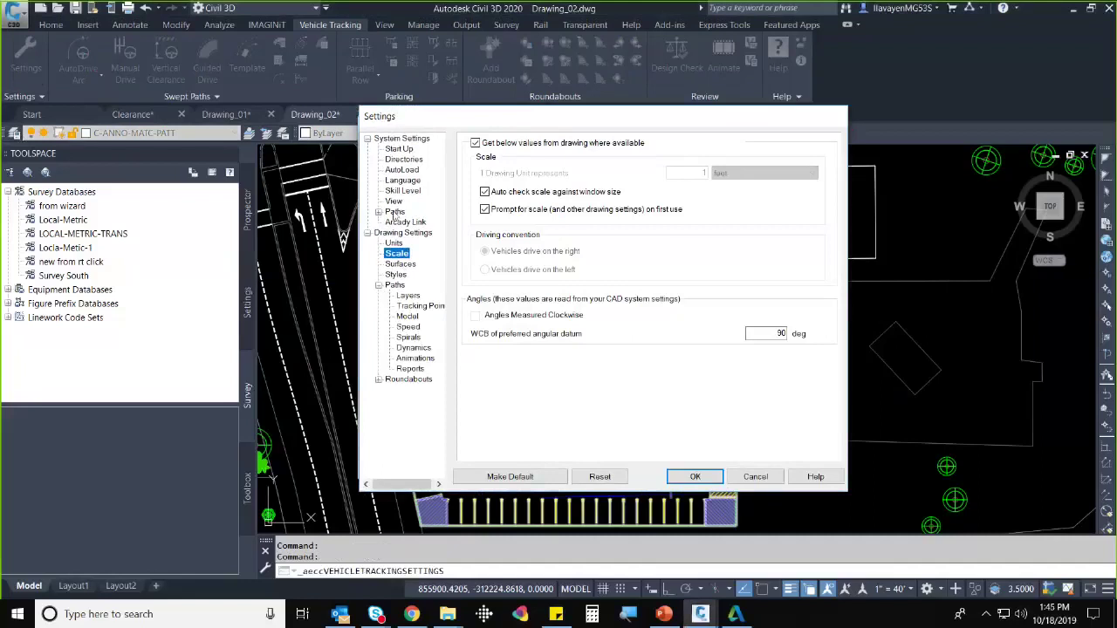
left_click(408, 328)
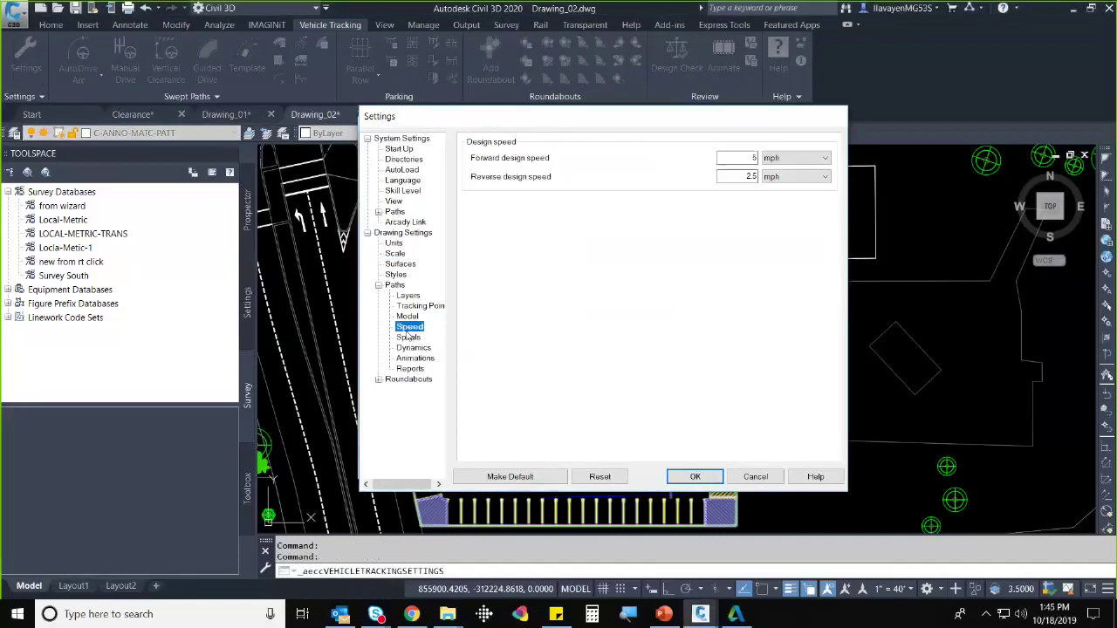
- Try a forward design speed of 500 mph, and cancel both the advanced settings and the settings wizard
double_click(748, 158)
type("500")
key("Tab")
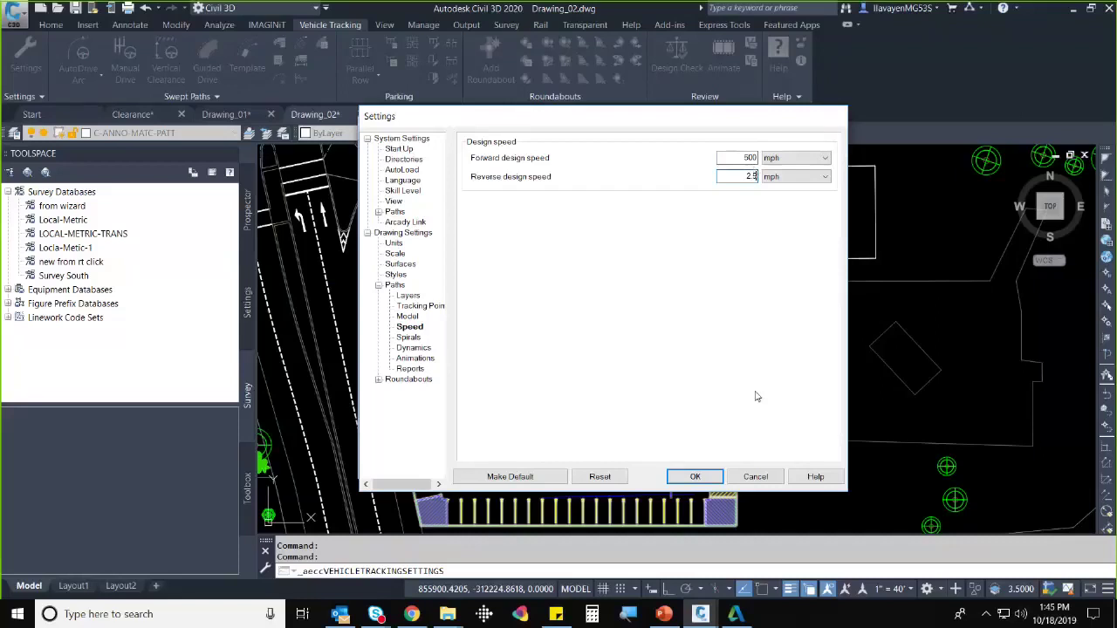
left_click(756, 476)
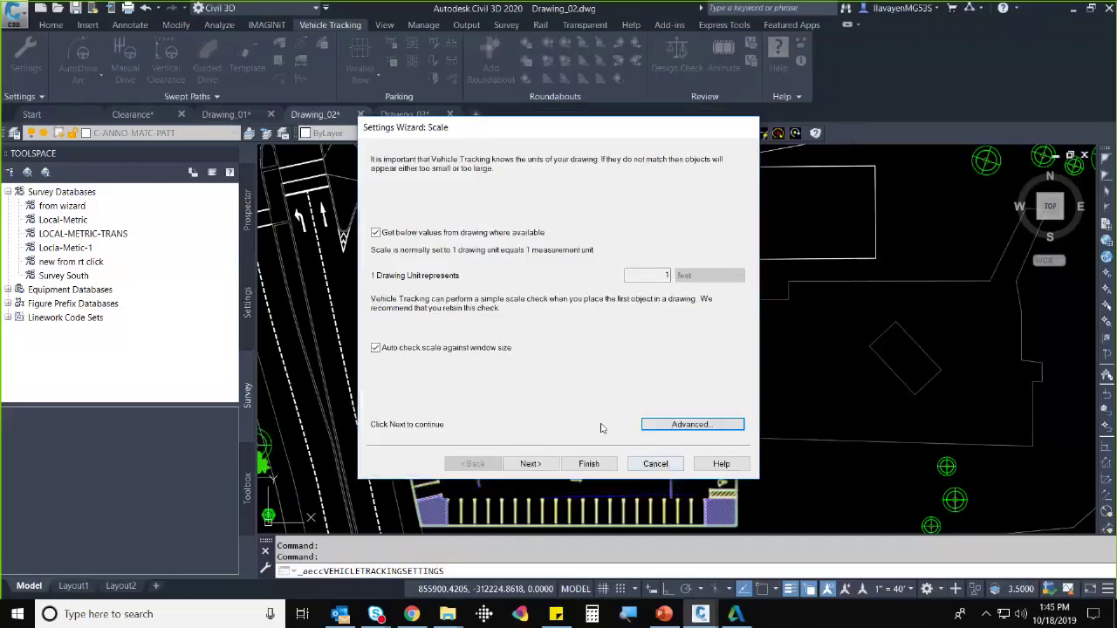
key("Escape")
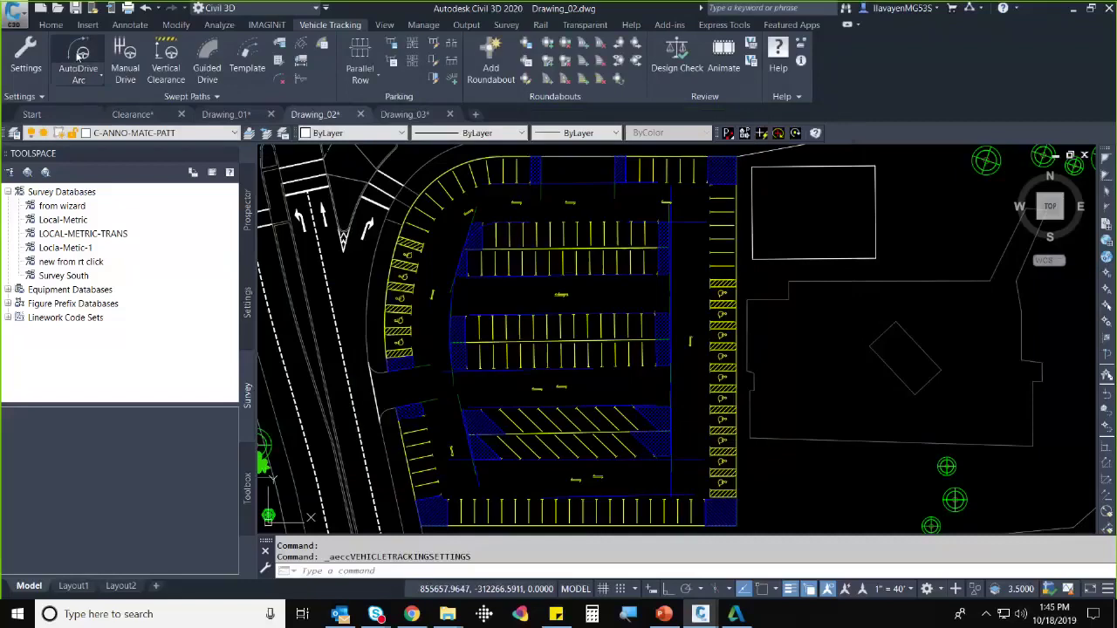
- Open the Vehicle Library Explorer and group its vehicles by type
left_click(279, 45)
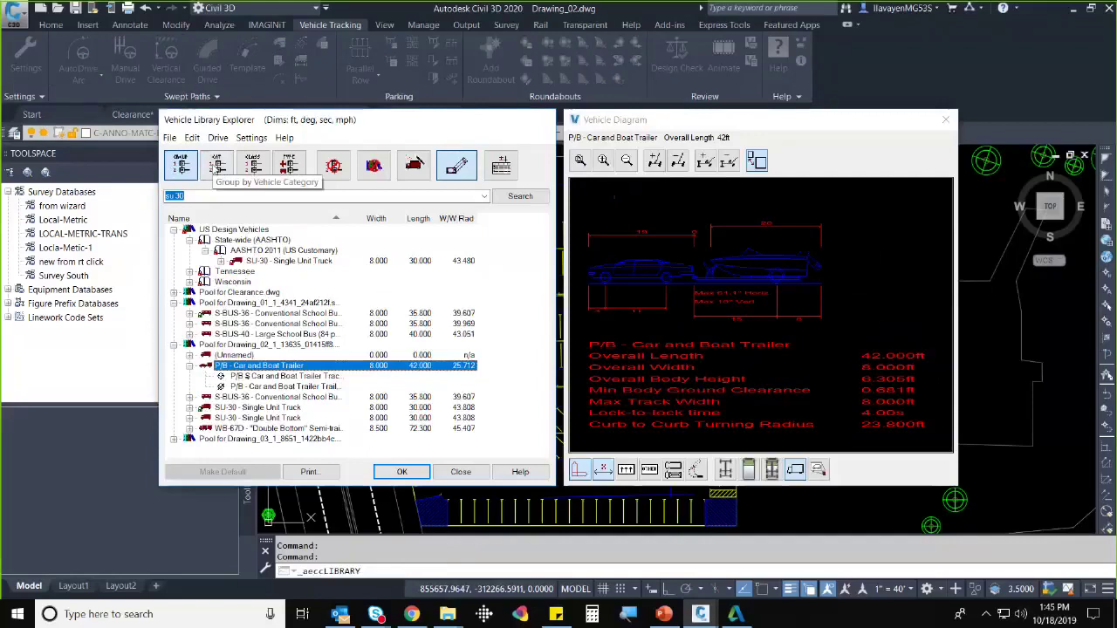
left_click(284, 170)
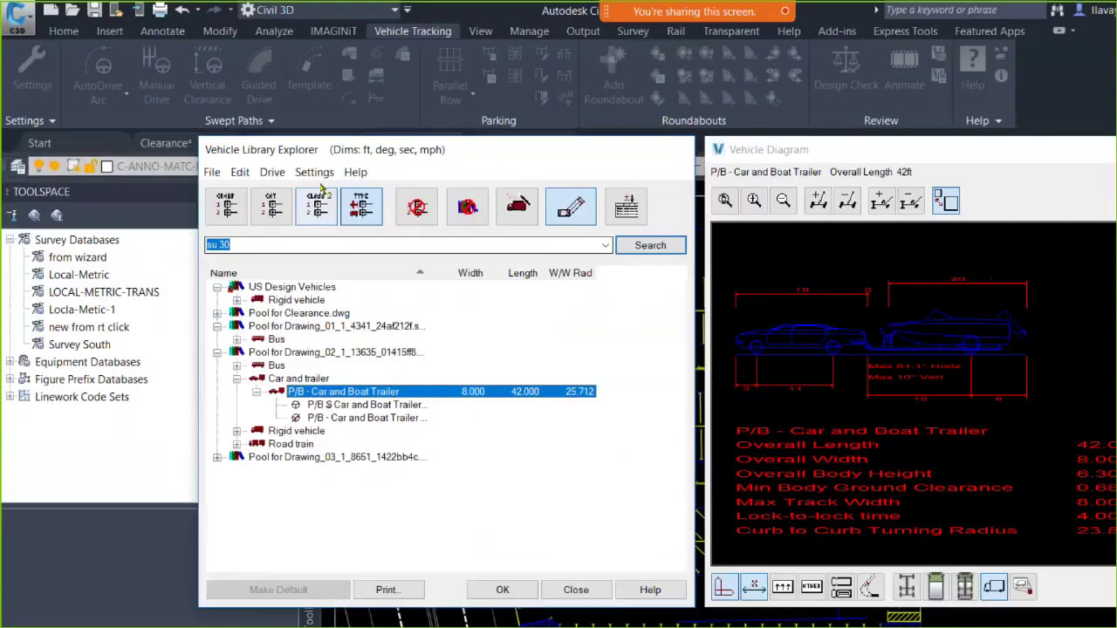
mouse_move(276, 139)
left_mouse_down()
mouse_move(289, 150)
mouse_move(295, 201)
left_mouse_up()
left_click_drag(369, 252, 368, 251)
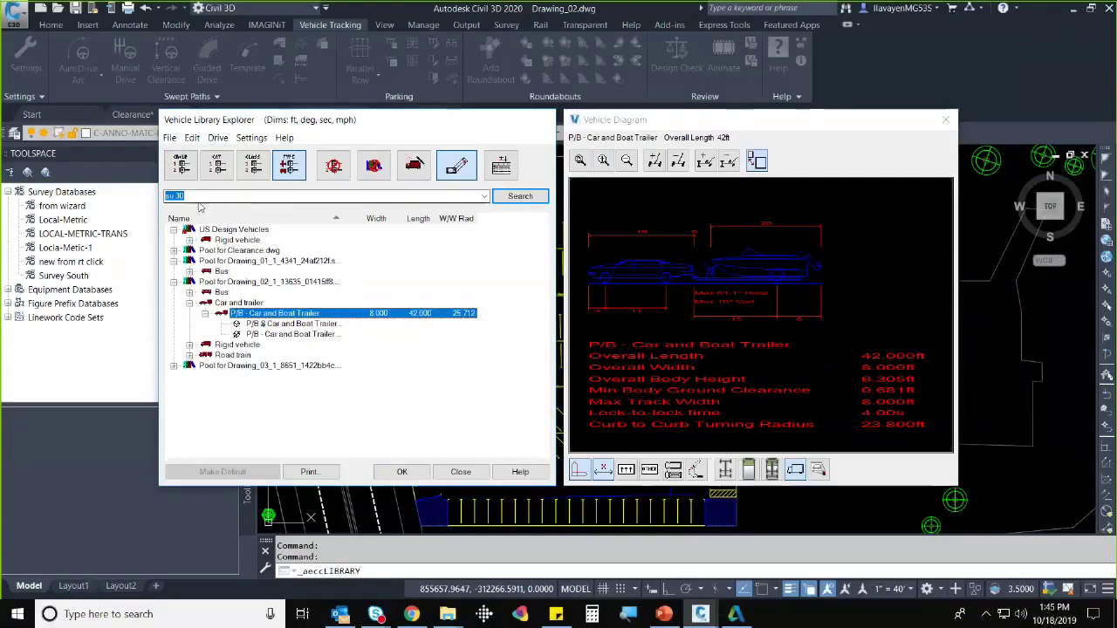
- Search the vehicle library for "truck", look through the results, and close the vehicle diagram and the library
key("BackSpace")
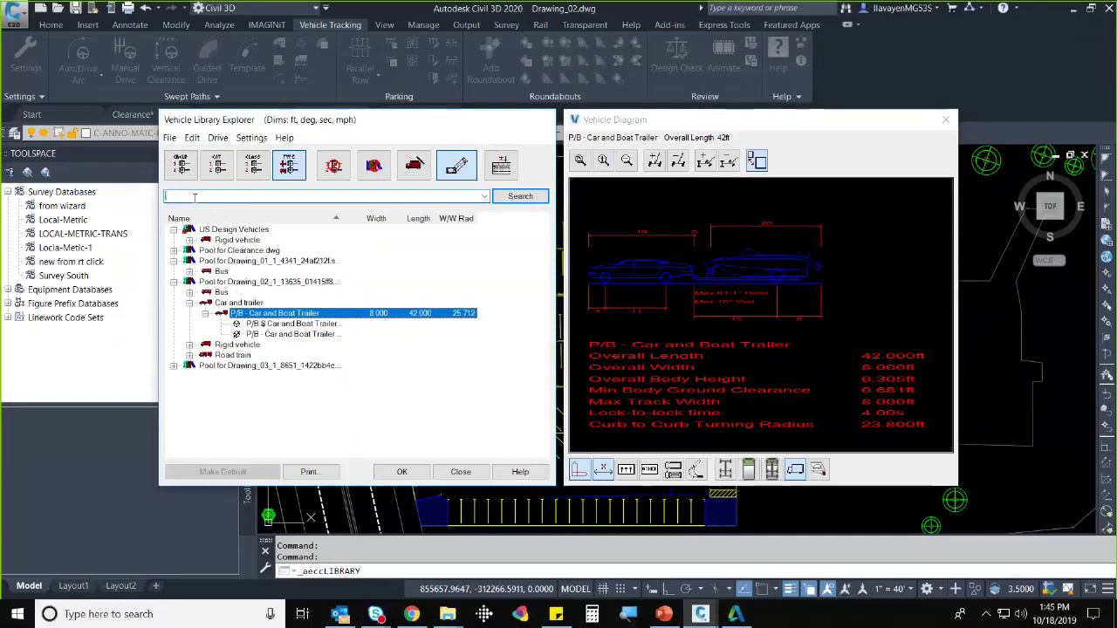
type("truck")
left_click(506, 197)
scroll(482, 301, "down", 3)
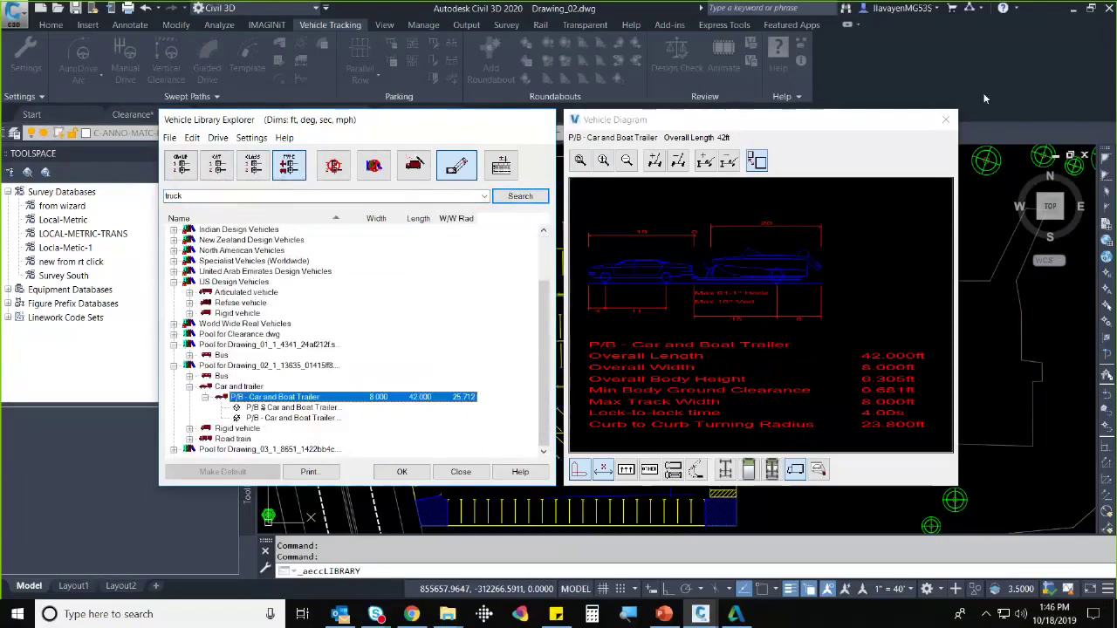
left_click(925, 122)
left_click(945, 120)
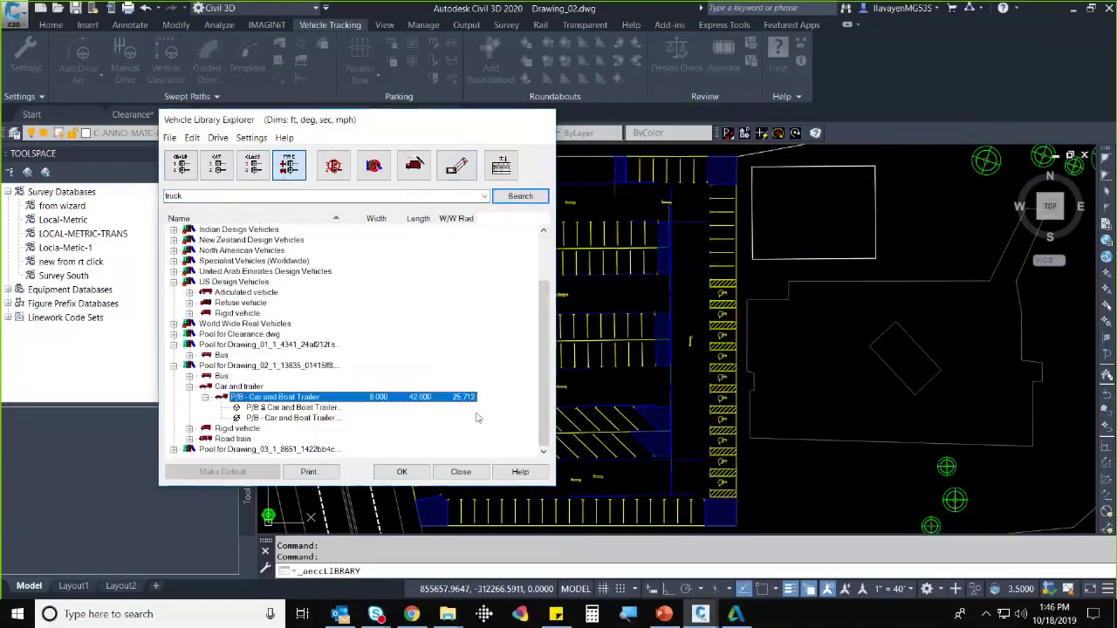
left_click(461, 472)
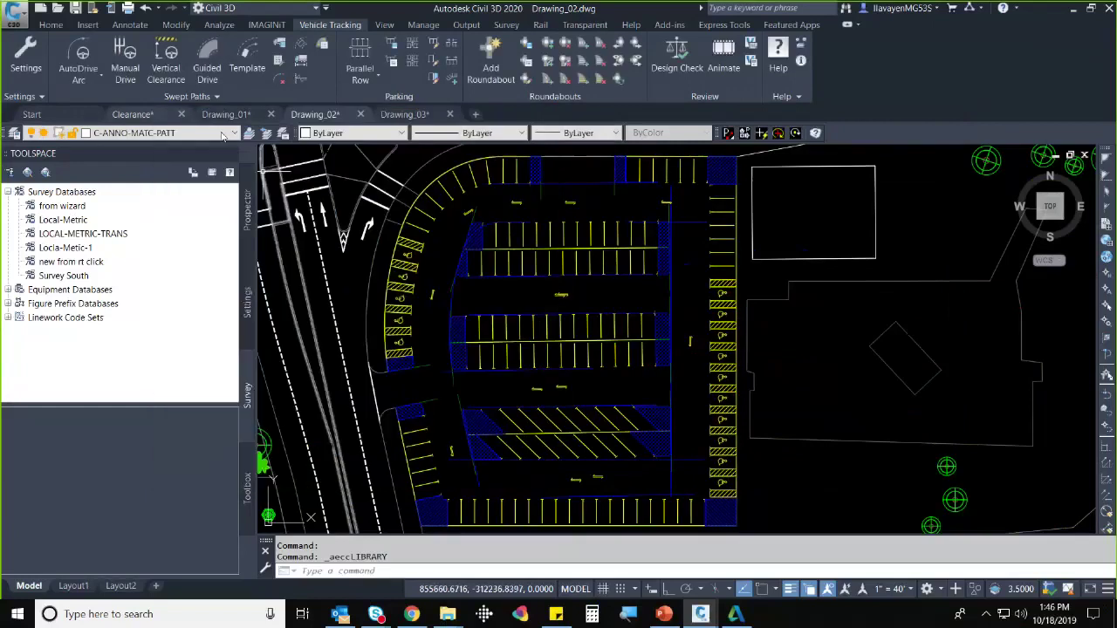
- In Drawing_01, select the swept path in the road bend and move its middle target point across the outer curb
left_click(226, 115)
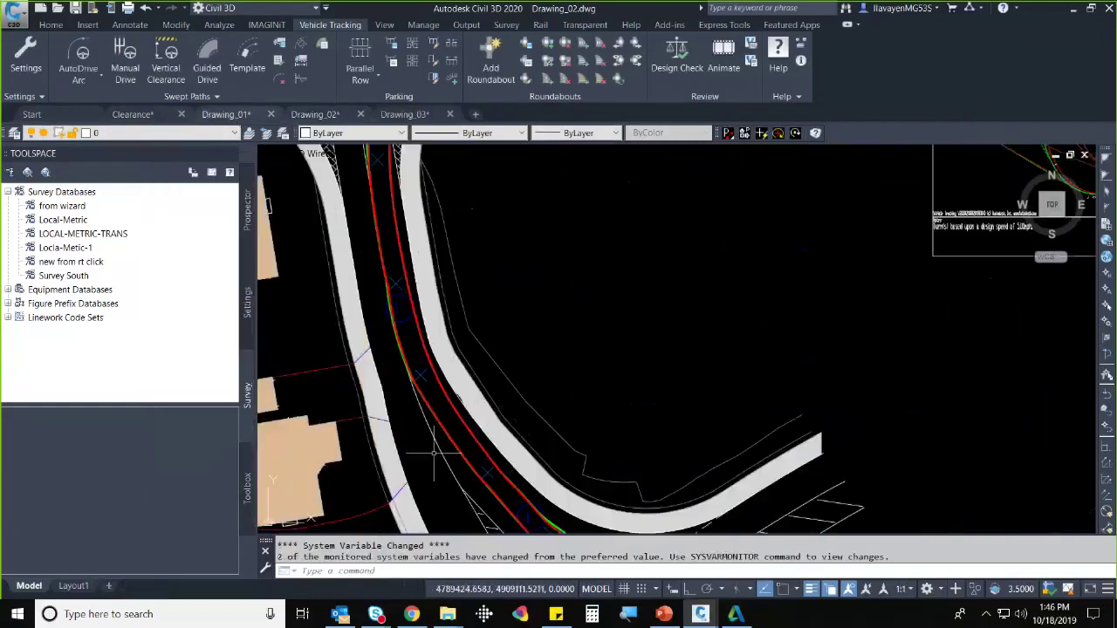
left_click(436, 424)
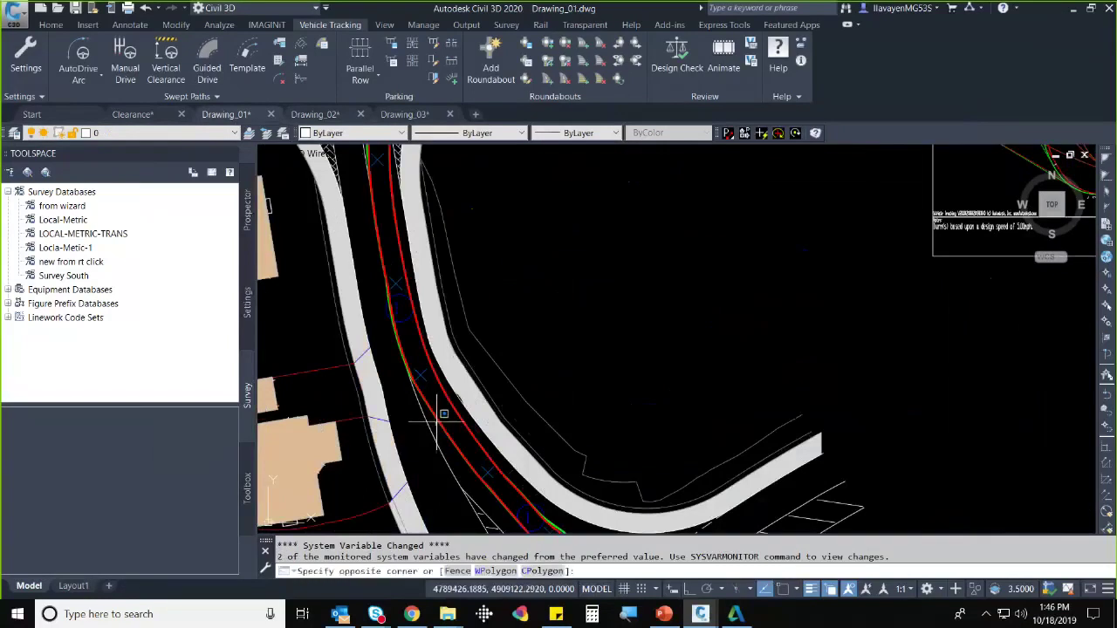
left_click(423, 410)
left_click(421, 375)
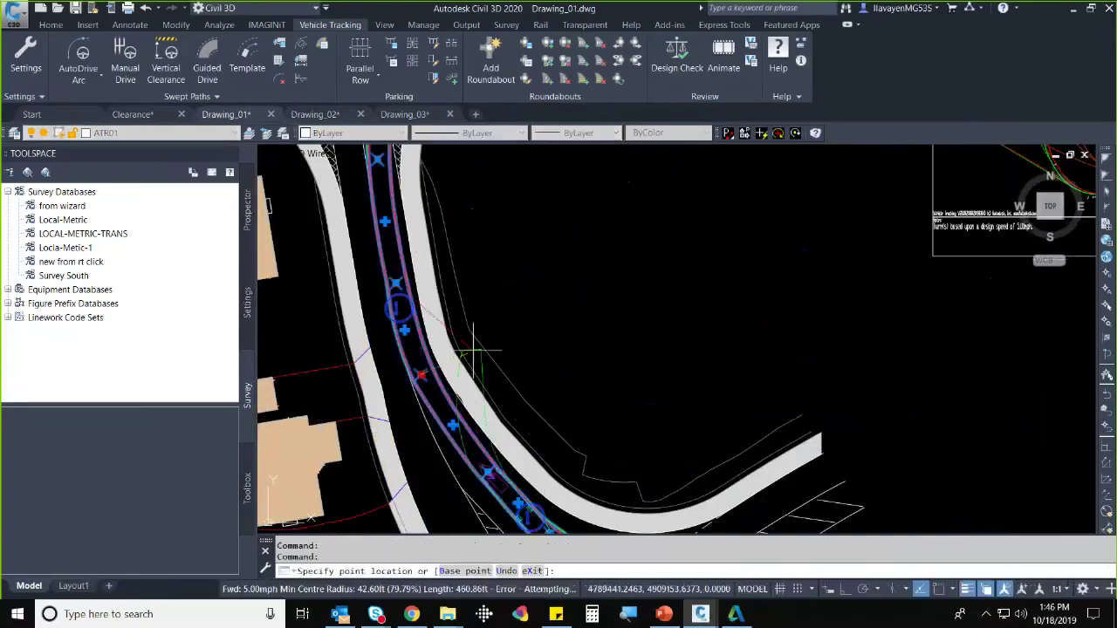
left_click(475, 351)
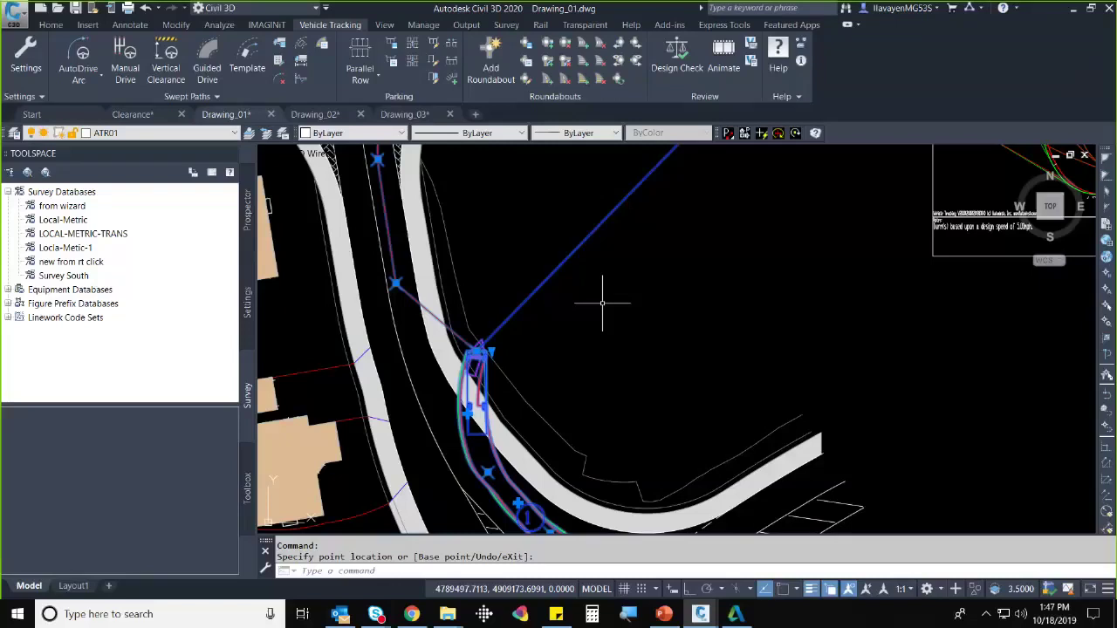
- Look at Drawing_03, return to Drawing_02 with the parking layout, and start the Park a Vehicle tool
left_click(406, 114)
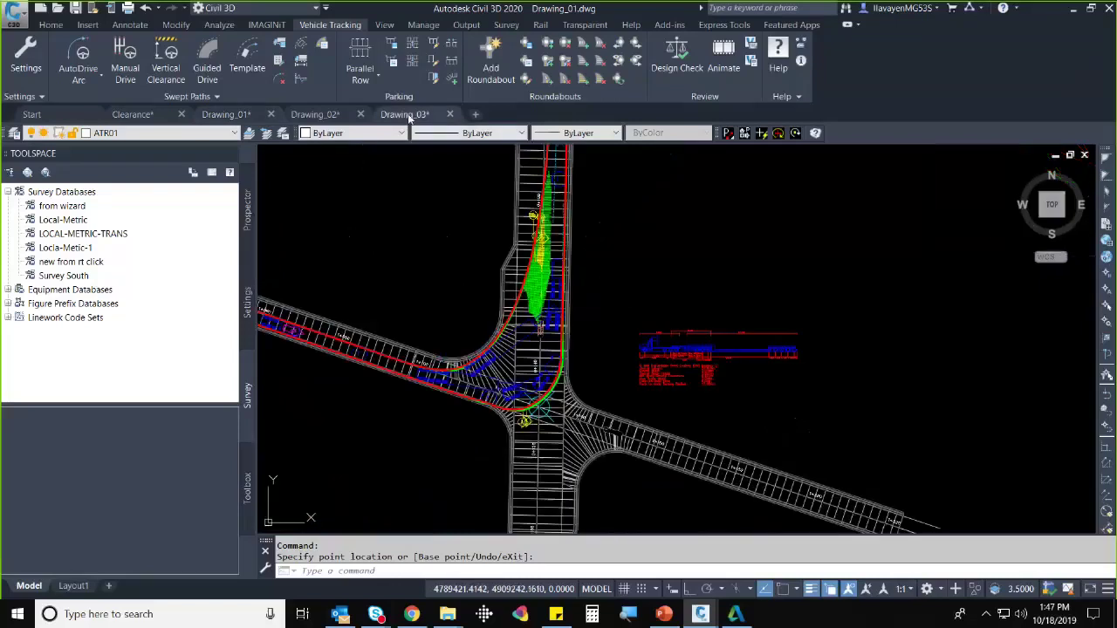
left_click(315, 115)
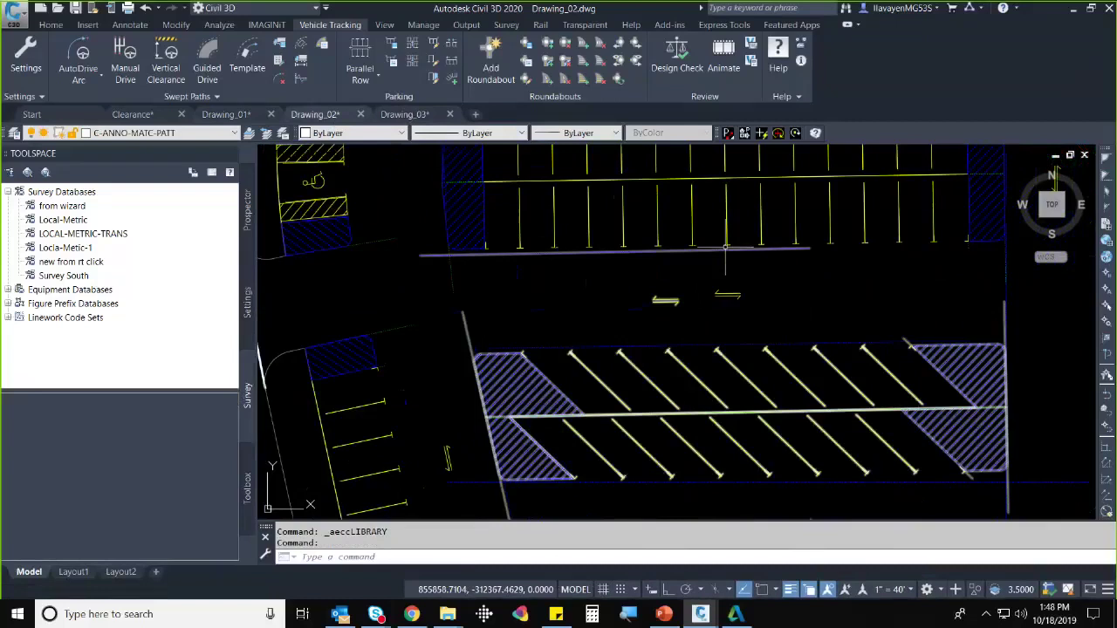
left_click(165, 98)
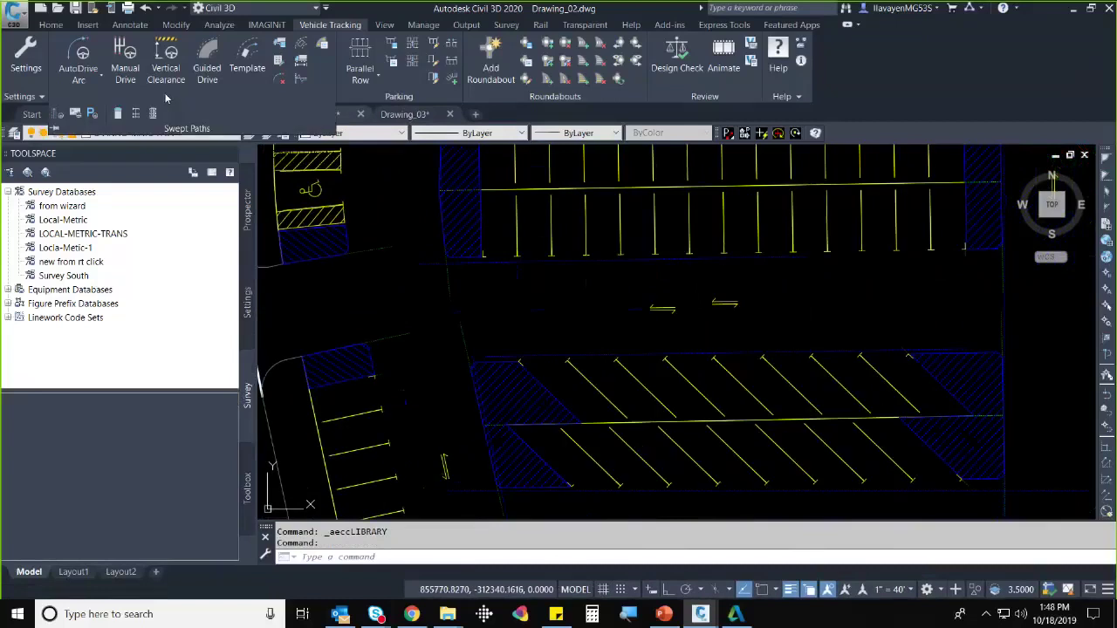
left_click(92, 115)
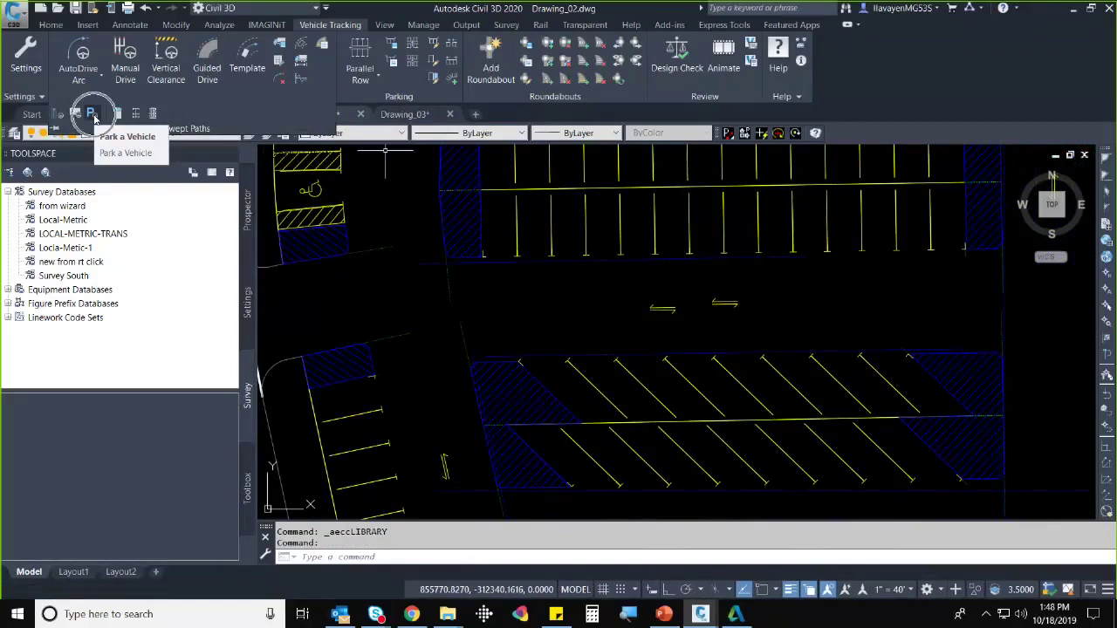